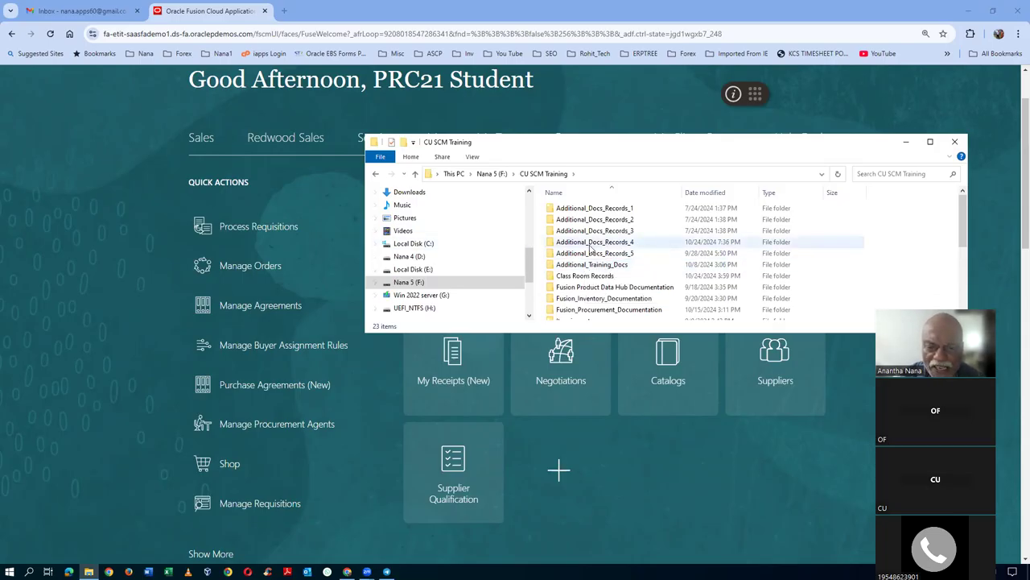
- Open the Additional_Docs_Records_4 folder
{"action": "left_click", "coordinate": [590, 246]}
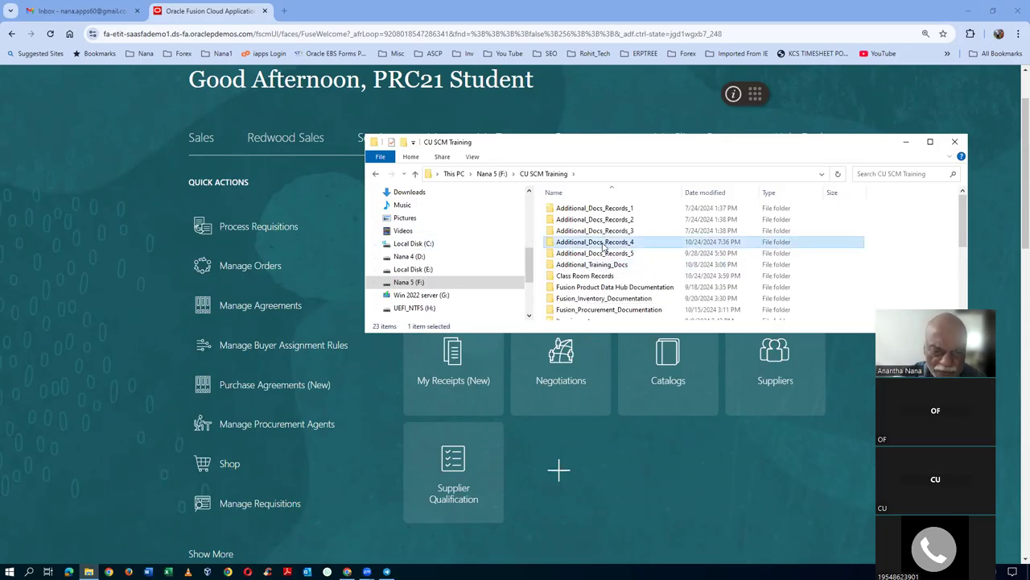
{"action": "left_click", "coordinate": [600, 251]}
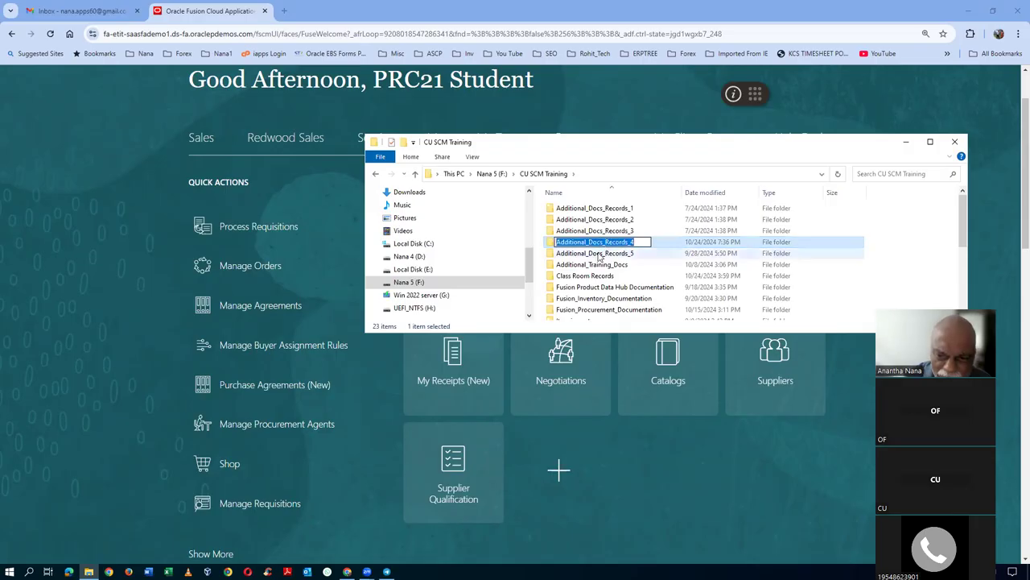
{"action": "double_click", "coordinate": [599, 244]}
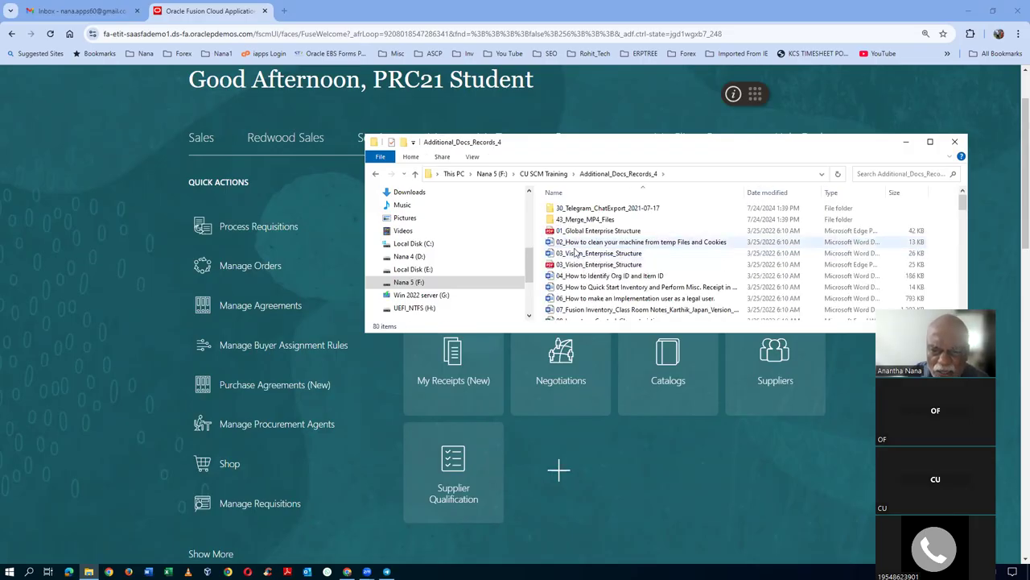
- Open the 68_Synopsis - Procurement Contracts Word document from the folder
{"action": "scroll", "coordinate": [588, 251], "scroll_direction": "down", "scroll_amount": 6}
{"action": "scroll", "coordinate": [584, 253], "scroll_direction": "down", "scroll_amount": 14}
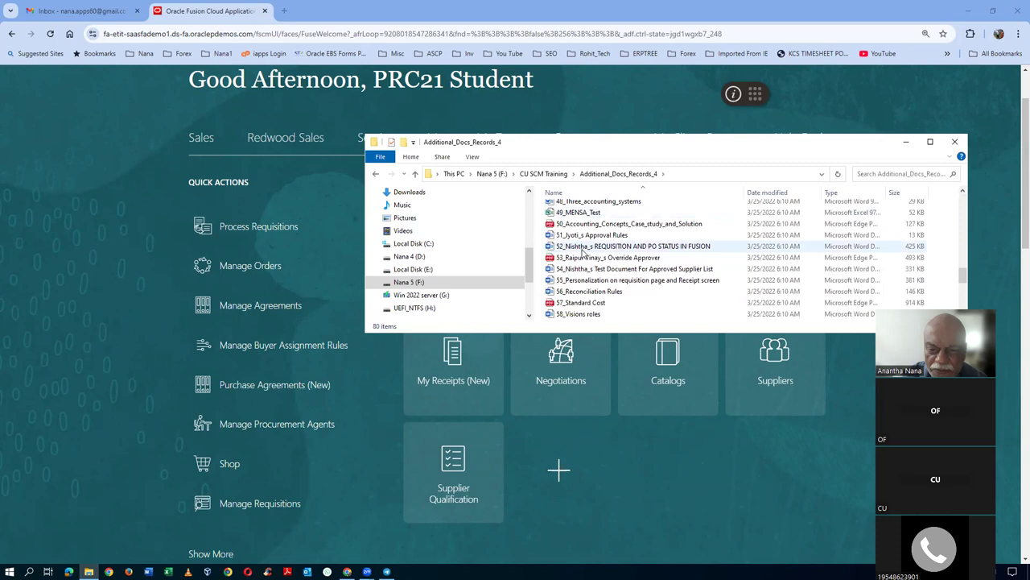
{"action": "scroll", "coordinate": [585, 249], "scroll_direction": "down", "scroll_amount": 2}
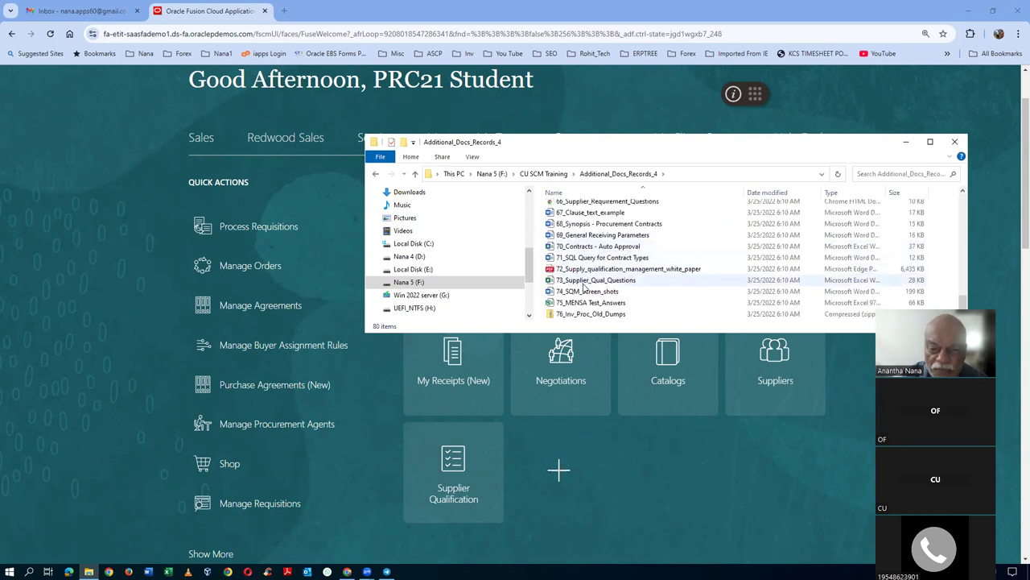
{"action": "left_click", "coordinate": [588, 226]}
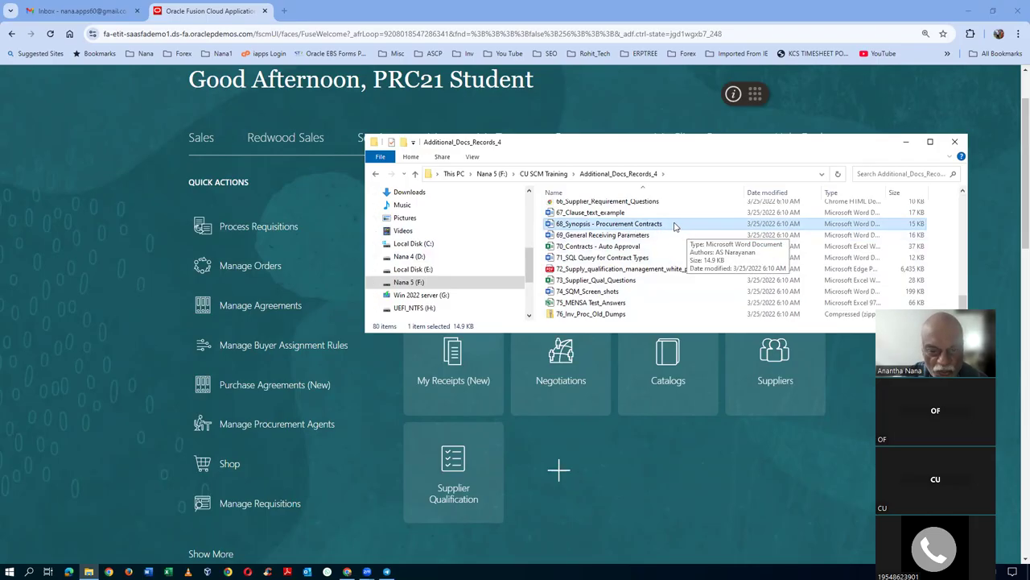
{"action": "double_click", "coordinate": [673, 226]}
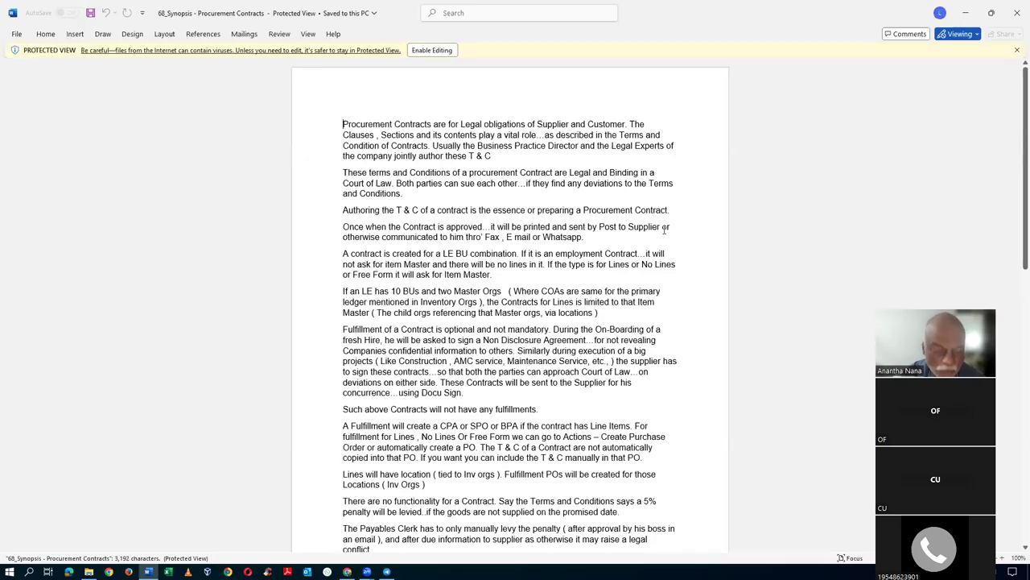
- Zoom in on the Procurement Contracts synopsis and enable editing out of Protected View
{"action": "scroll", "coordinate": [667, 229], "scroll_direction": "up", "scroll_amount": 2, "text": "ctrl"}
{"action": "scroll", "coordinate": [662, 229], "scroll_direction": "up", "scroll_amount": 2, "text": "ctrl"}
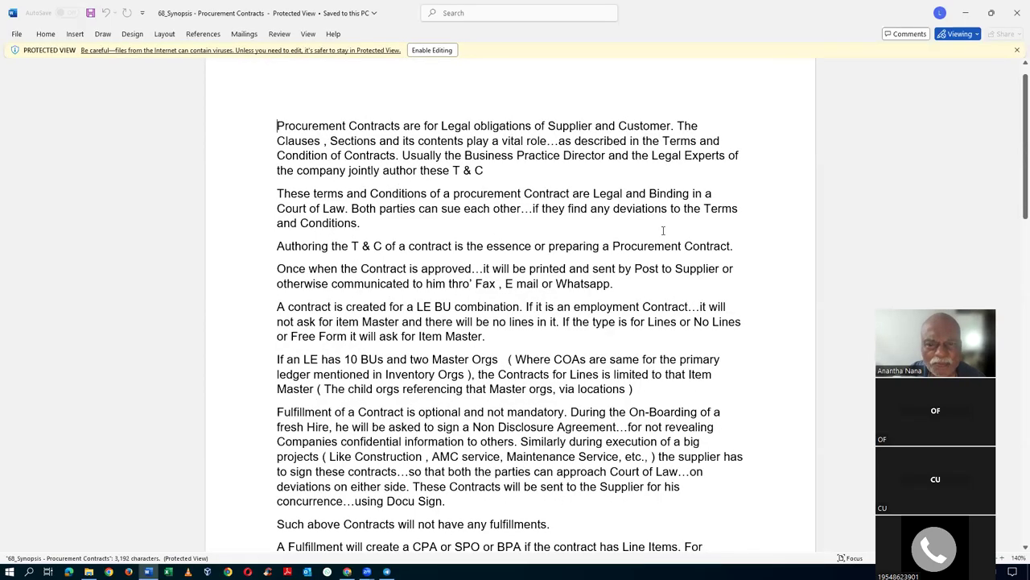
{"action": "left_click", "coordinate": [431, 50]}
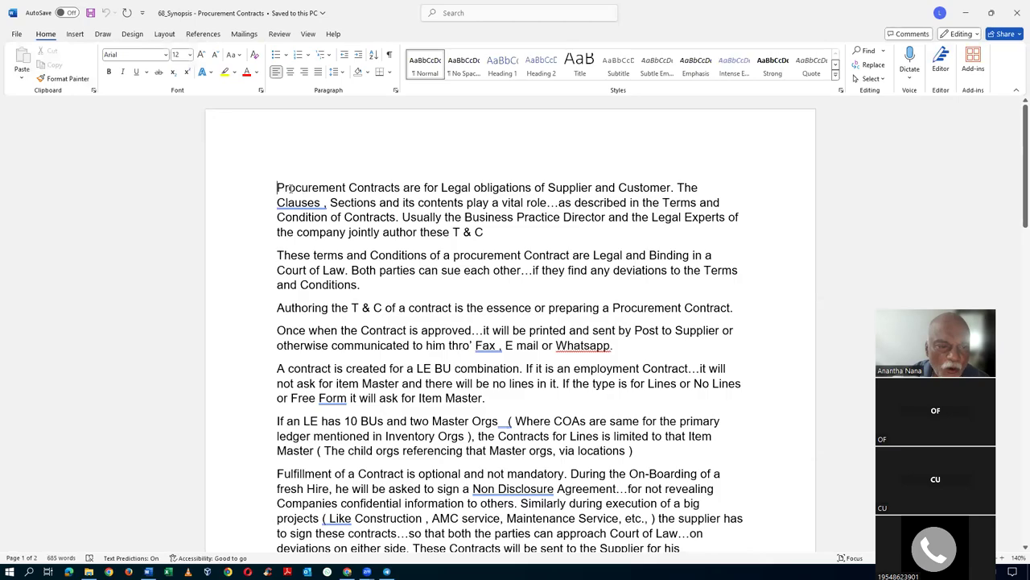
{"action": "left_click_drag", "start_coordinate": [283, 188], "coordinate": [402, 187]}
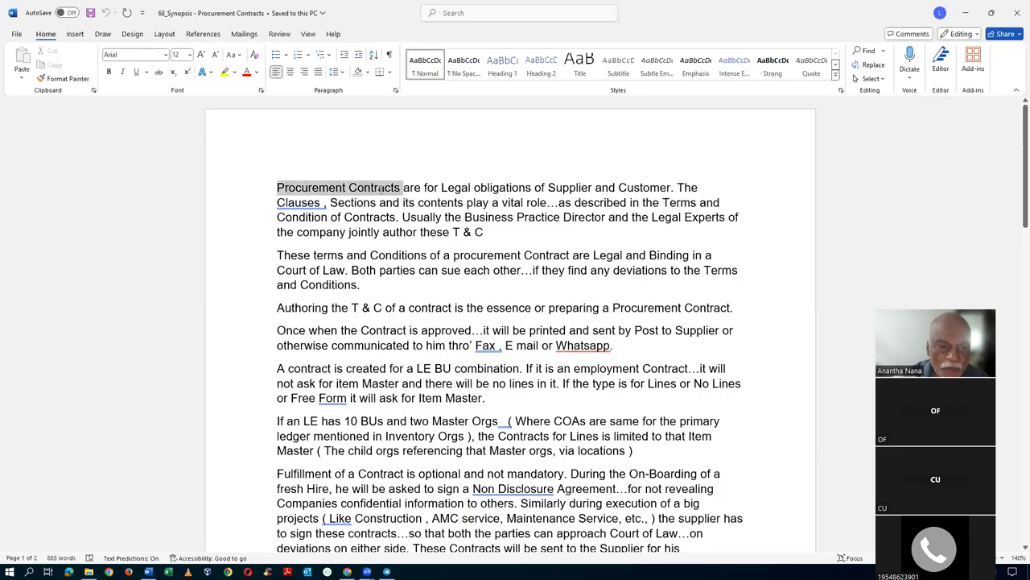
{"action": "left_click", "coordinate": [457, 195]}
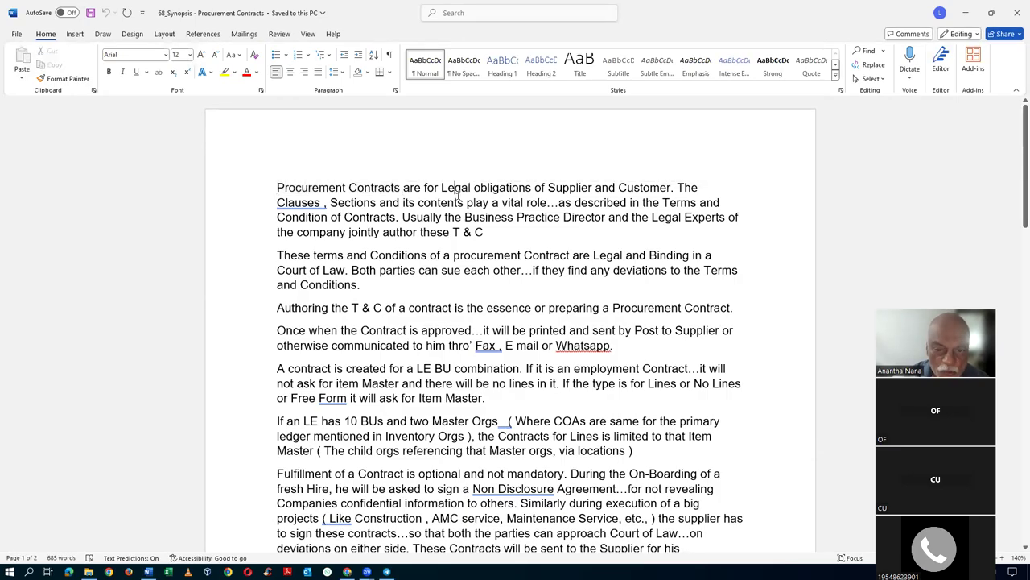
{"action": "left_click_drag", "start_coordinate": [550, 188], "coordinate": [671, 188]}
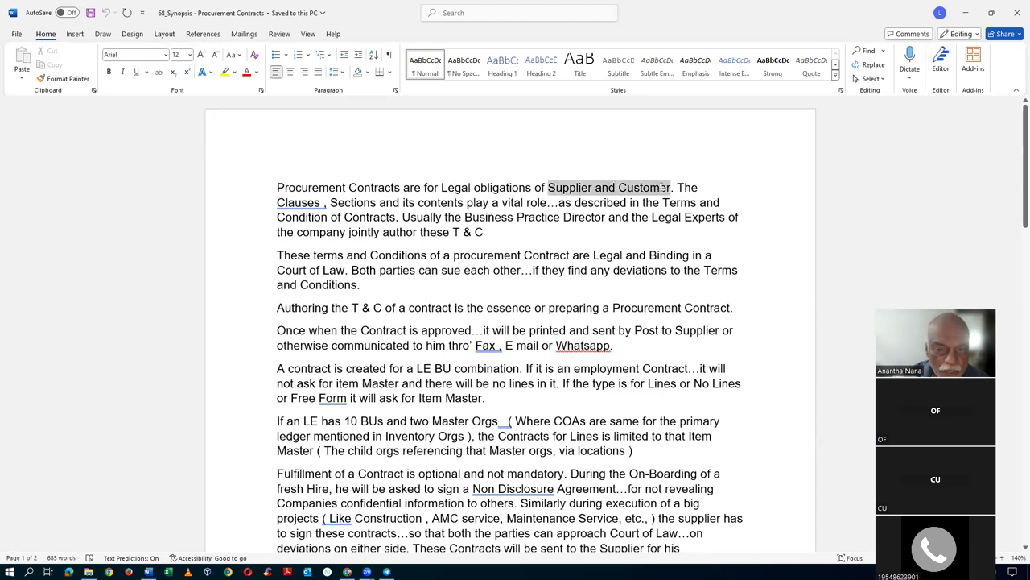
{"action": "left_click", "coordinate": [598, 241]}
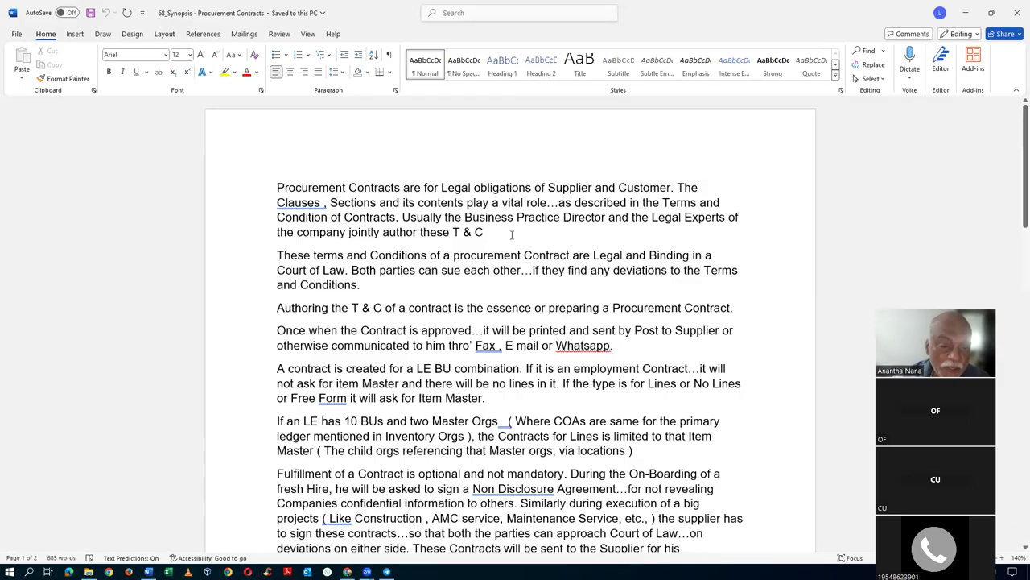
{"action": "left_click_drag", "start_coordinate": [455, 232], "coordinate": [485, 232]}
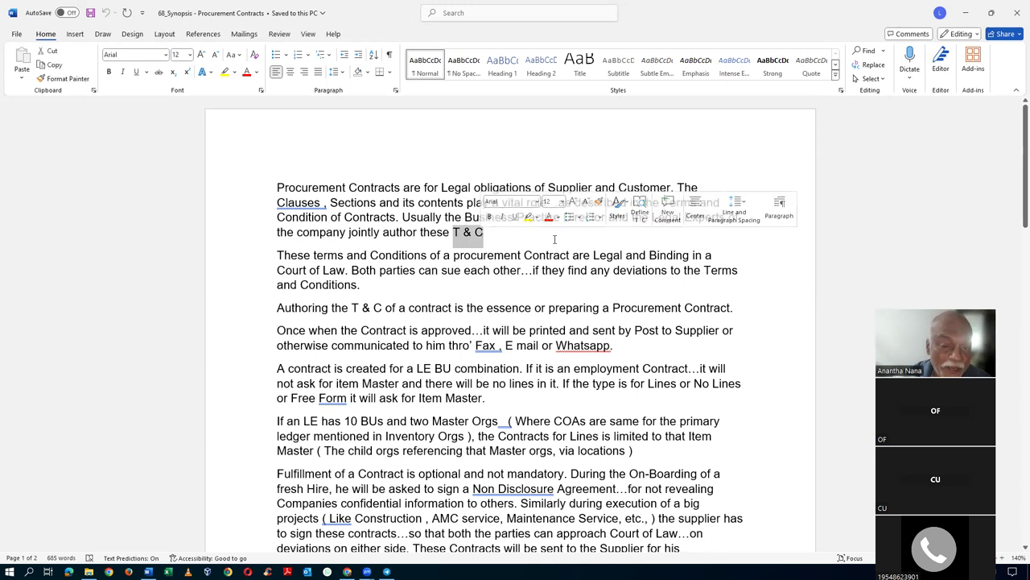
{"action": "left_click", "coordinate": [551, 239]}
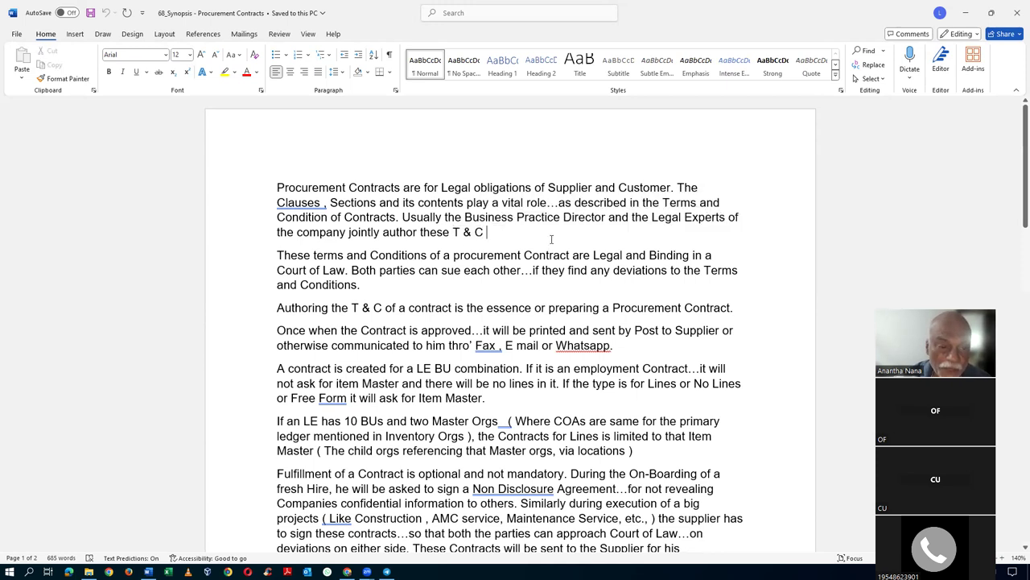
{"action": "left_click", "coordinate": [291, 189]}
{"action": "left_click_drag", "start_coordinate": [290, 187], "coordinate": [378, 187]}
{"action": "left_click", "coordinate": [456, 187]}
{"action": "left_click_drag", "start_coordinate": [456, 188], "coordinate": [671, 188]}
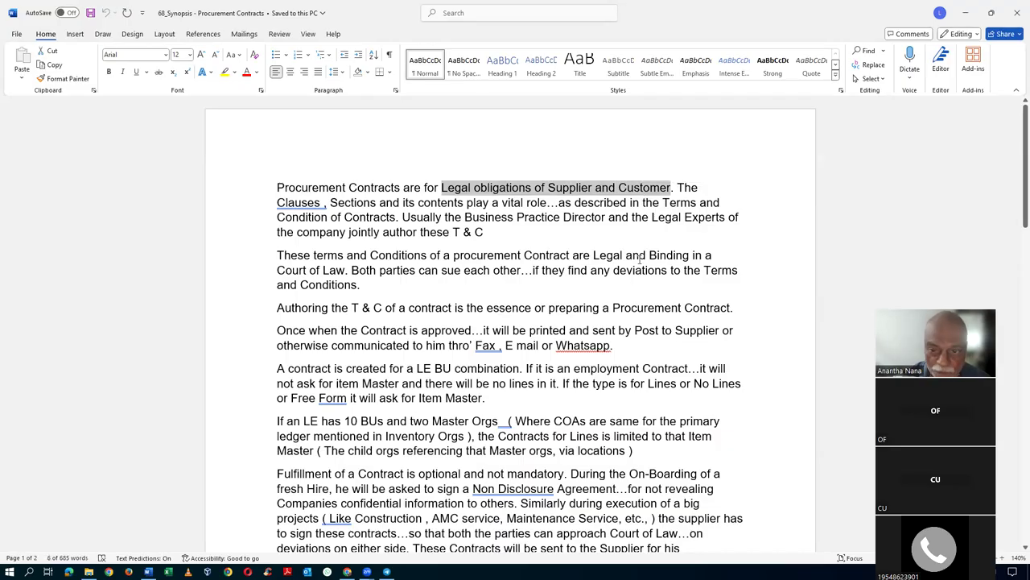
{"action": "left_click", "coordinate": [336, 207]}
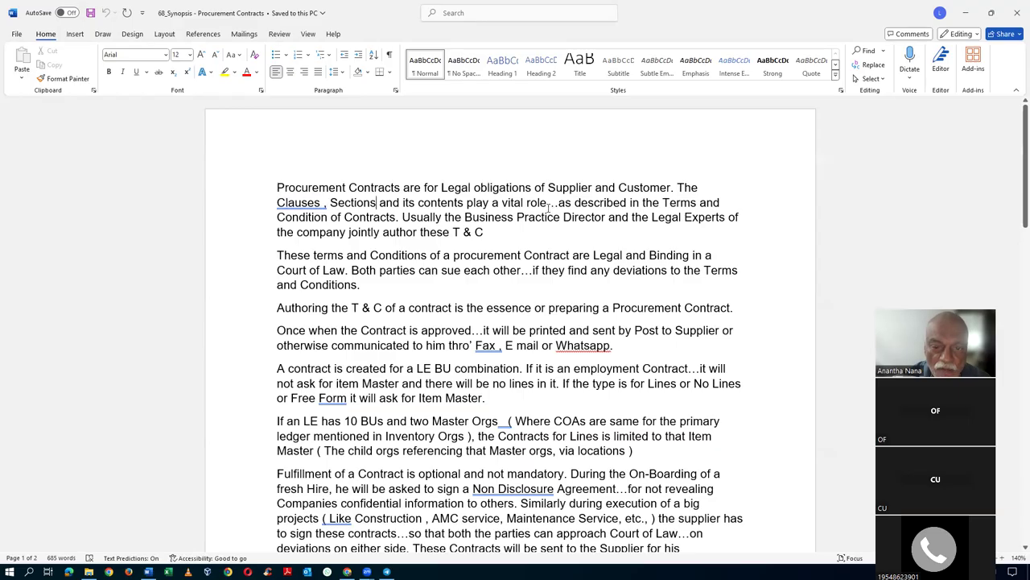
{"action": "left_click_drag", "start_coordinate": [681, 190], "coordinate": [553, 202]}
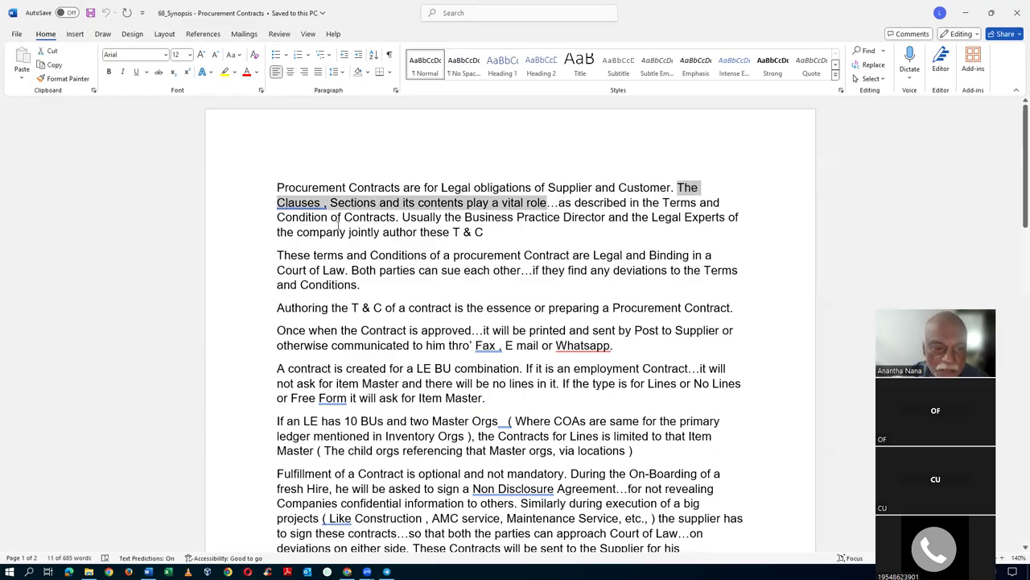
{"action": "left_click_drag", "start_coordinate": [304, 219], "coordinate": [395, 219]}
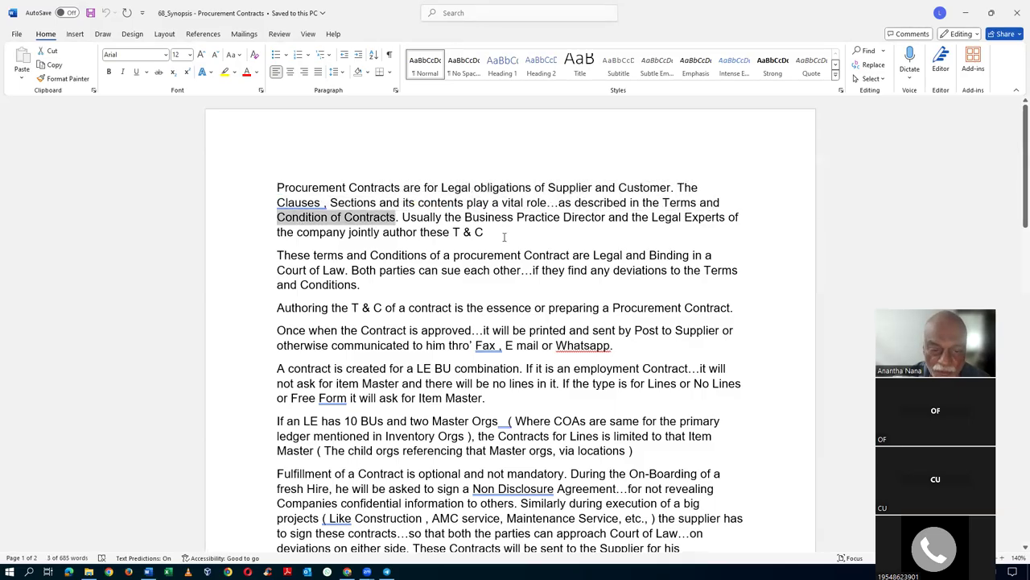
{"action": "left_click", "coordinate": [505, 235]}
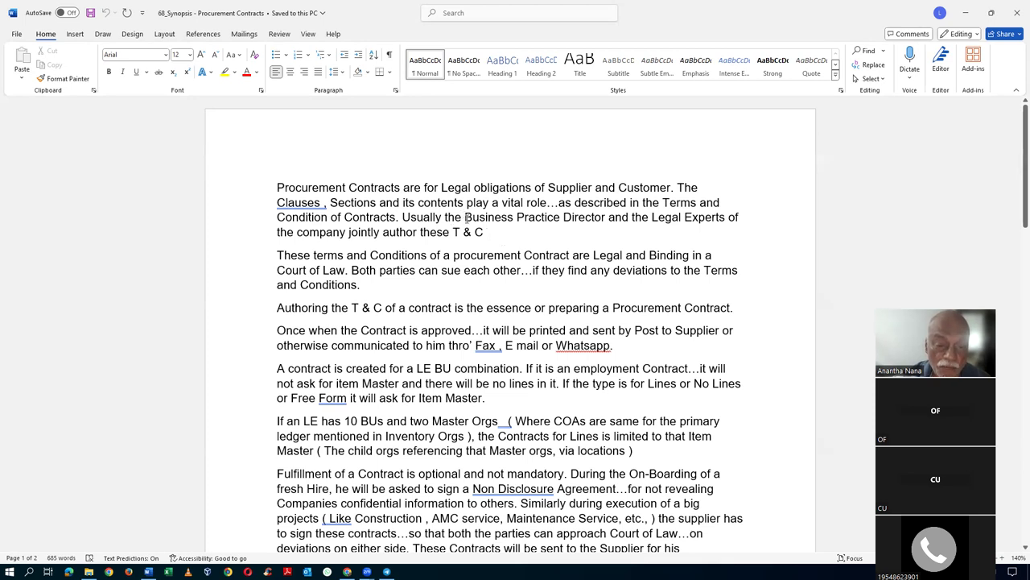
{"action": "left_click_drag", "start_coordinate": [465, 218], "coordinate": [589, 219]}
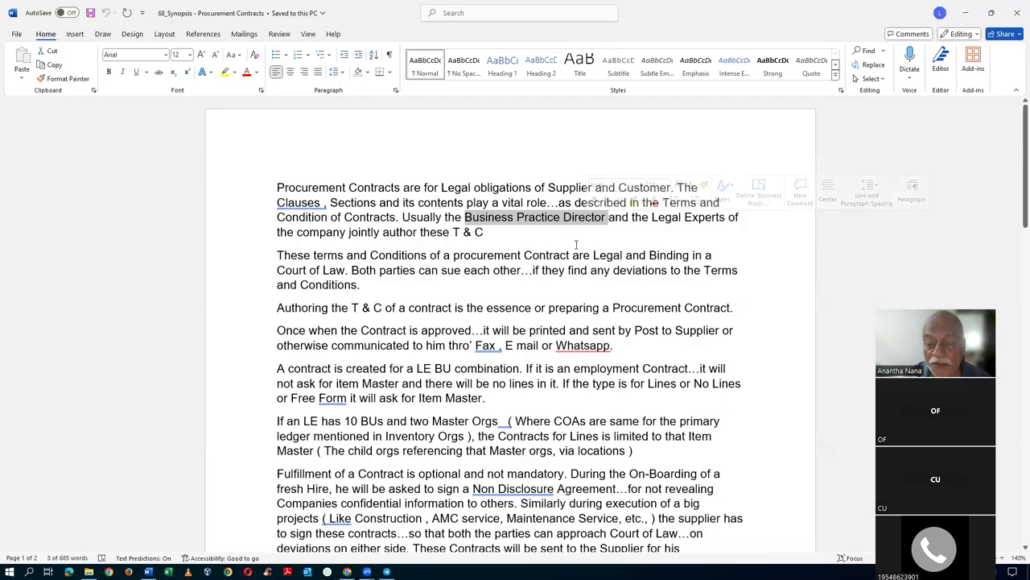
{"action": "left_click", "coordinate": [575, 246]}
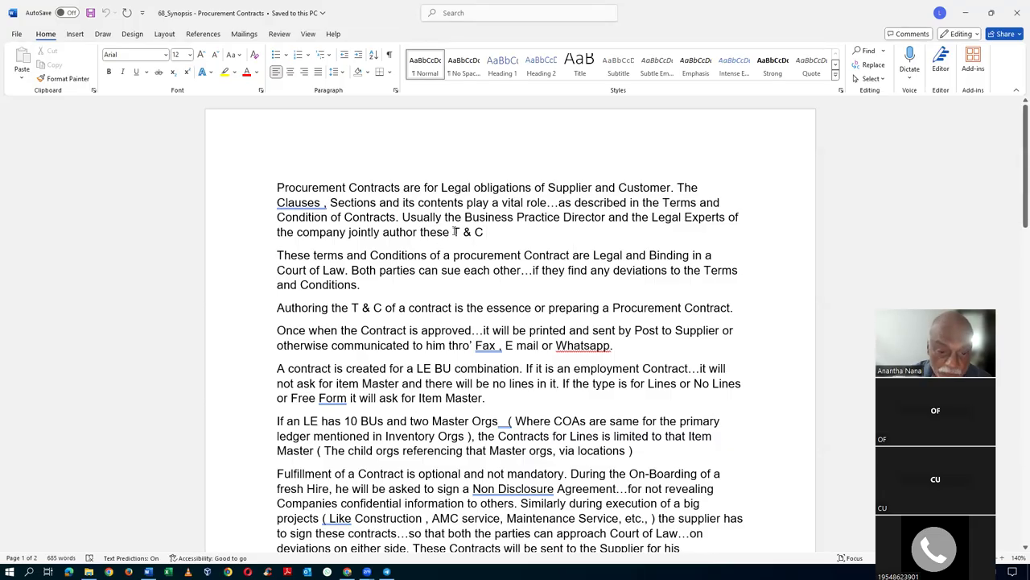
{"action": "left_click_drag", "start_coordinate": [454, 232], "coordinate": [485, 232]}
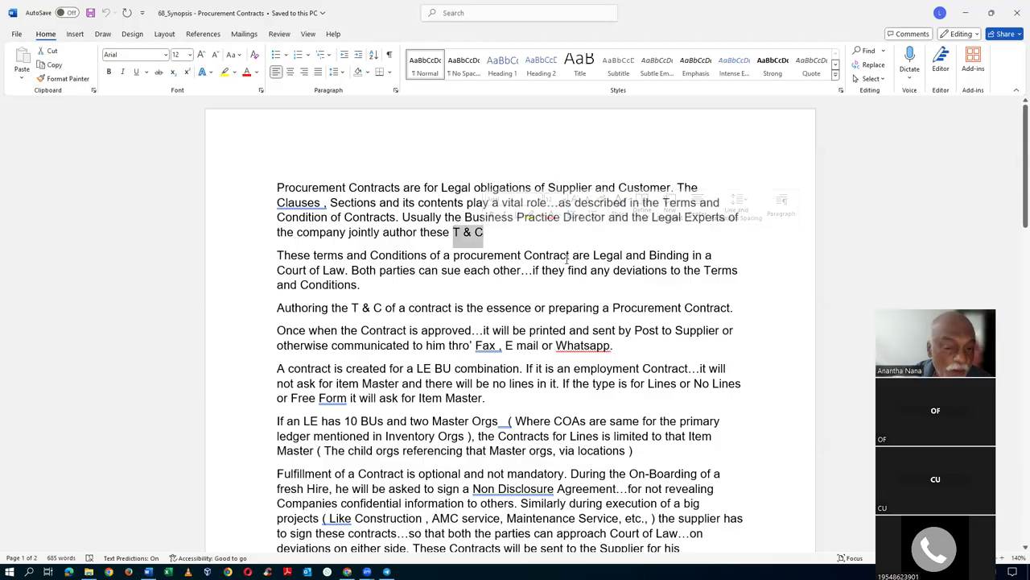
{"action": "left_click", "coordinate": [551, 255]}
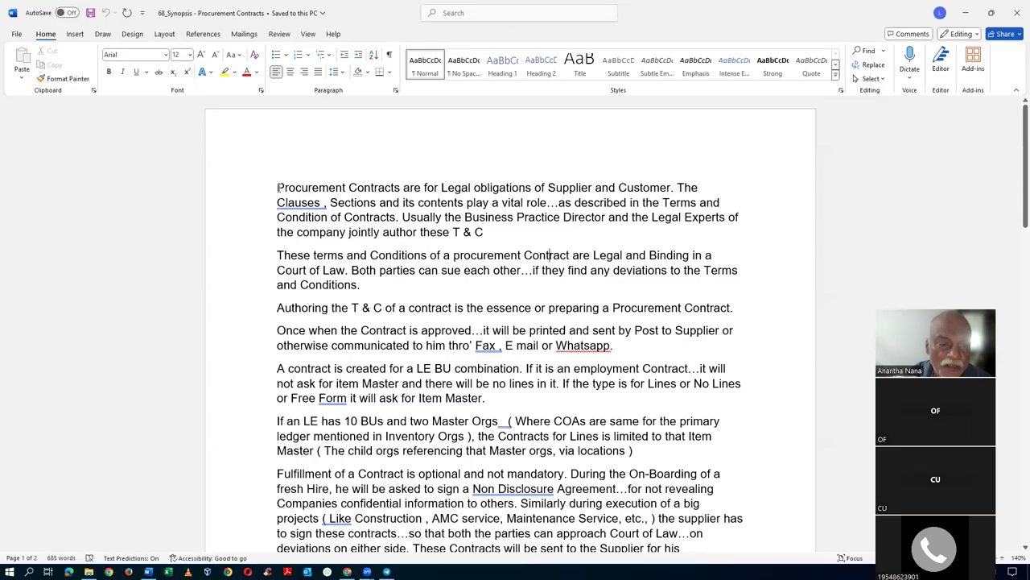
{"action": "left_click_drag", "start_coordinate": [274, 188], "coordinate": [380, 188]}
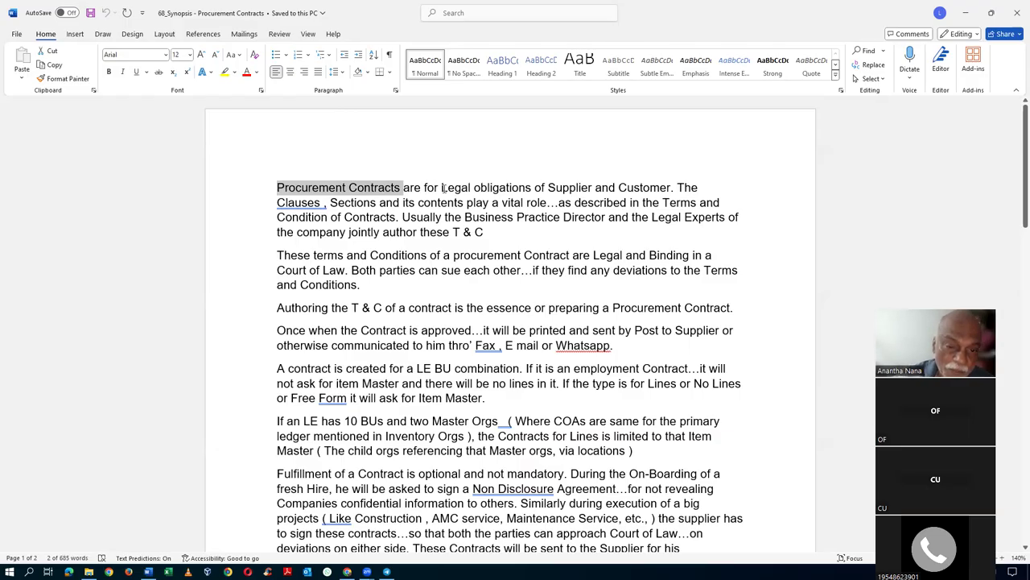
{"action": "left_click_drag", "start_coordinate": [444, 187], "coordinate": [525, 201]}
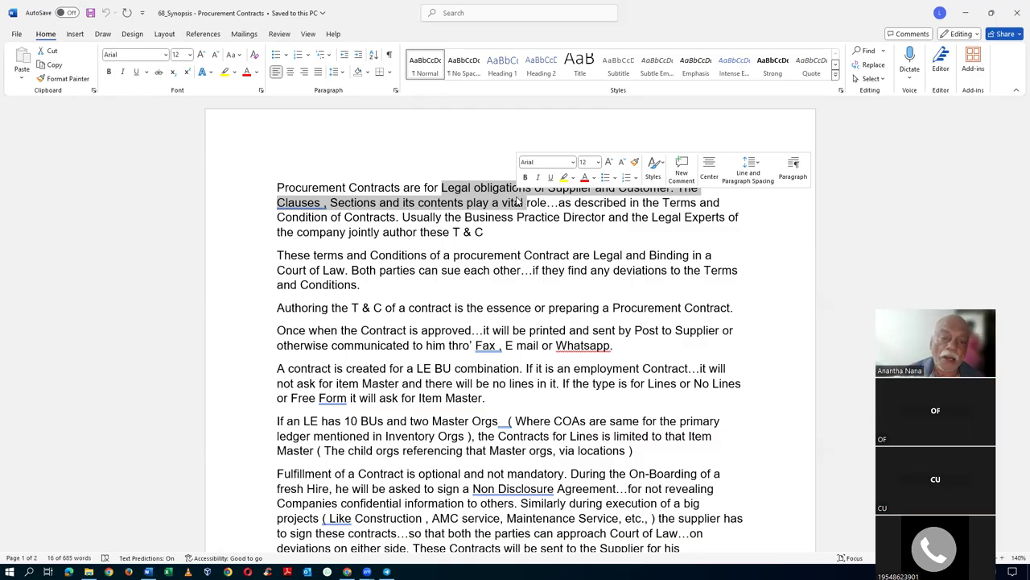
{"action": "left_click", "coordinate": [465, 217]}
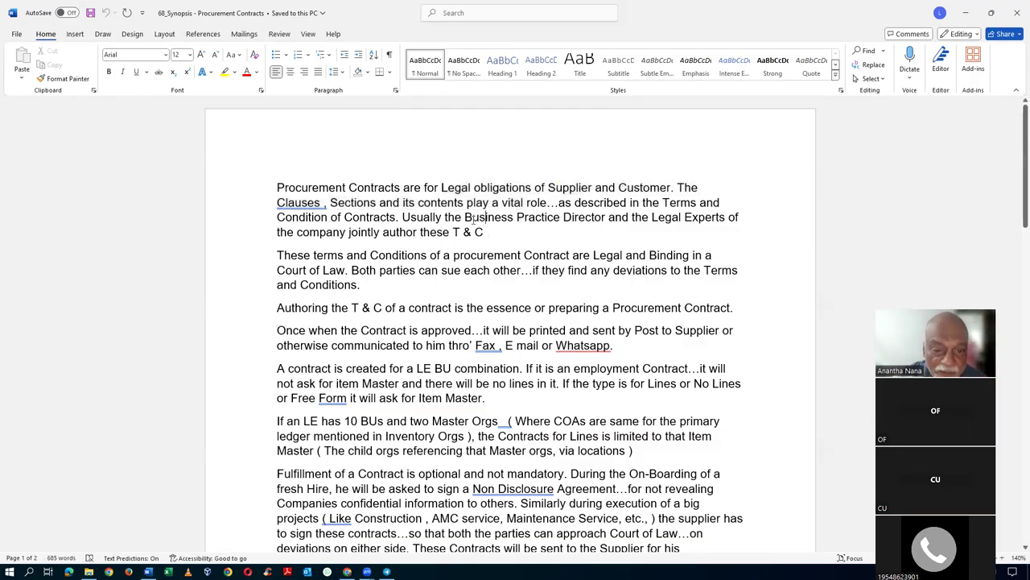
{"action": "left_click_drag", "start_coordinate": [465, 217], "coordinate": [574, 220]}
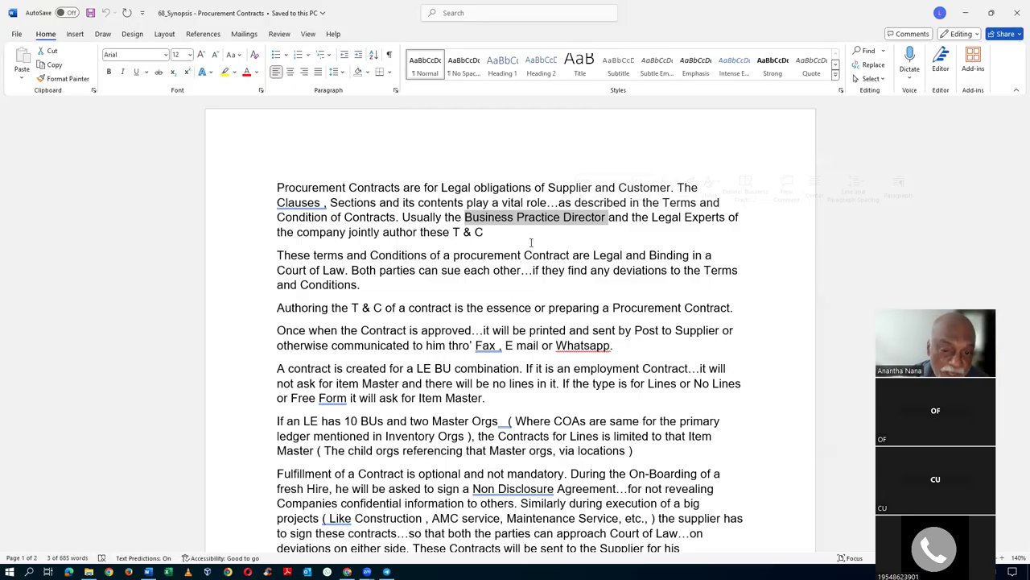
{"action": "left_click", "coordinate": [531, 242]}
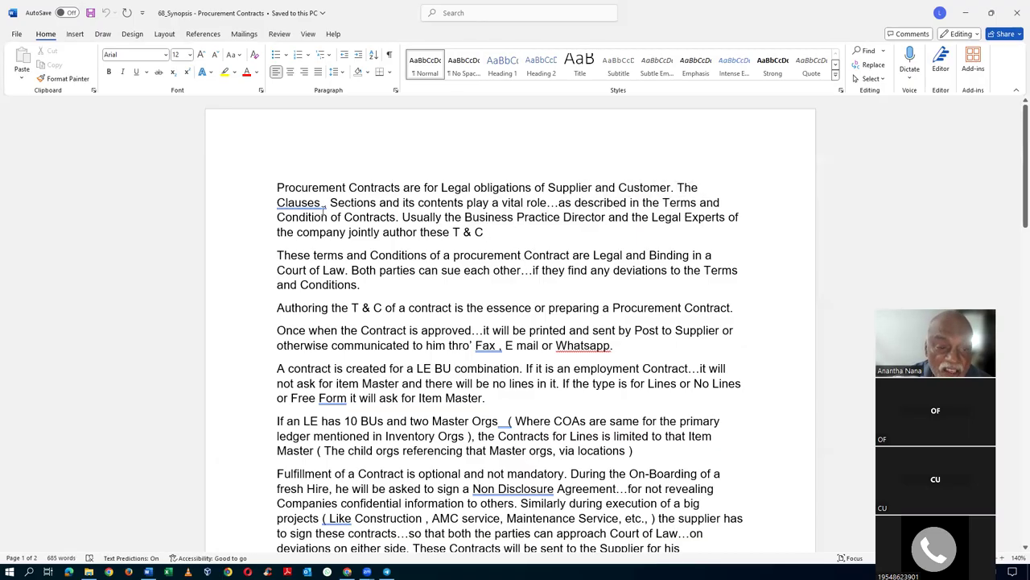
{"action": "left_click", "coordinate": [290, 203]}
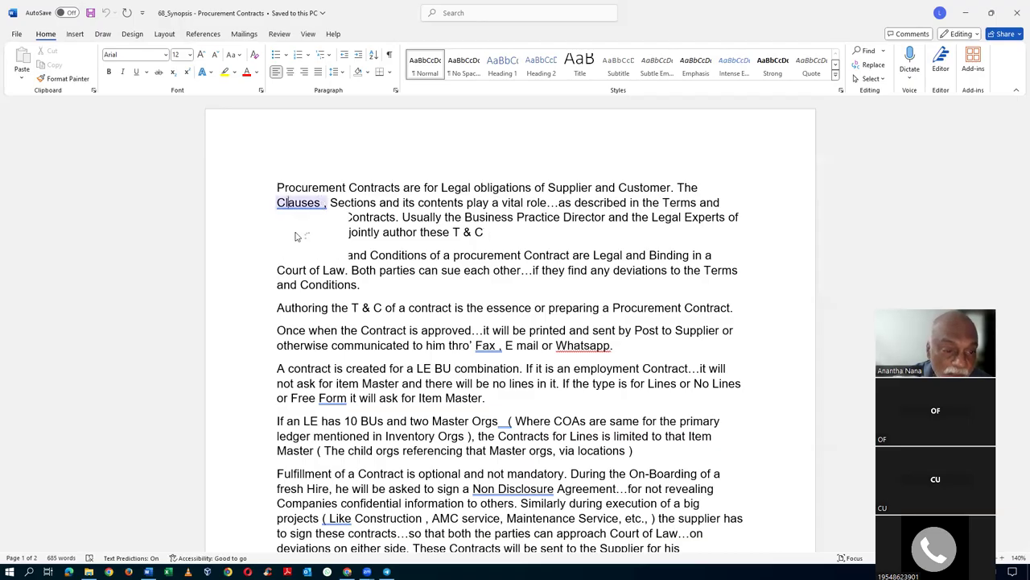
{"action": "left_click", "coordinate": [531, 224]}
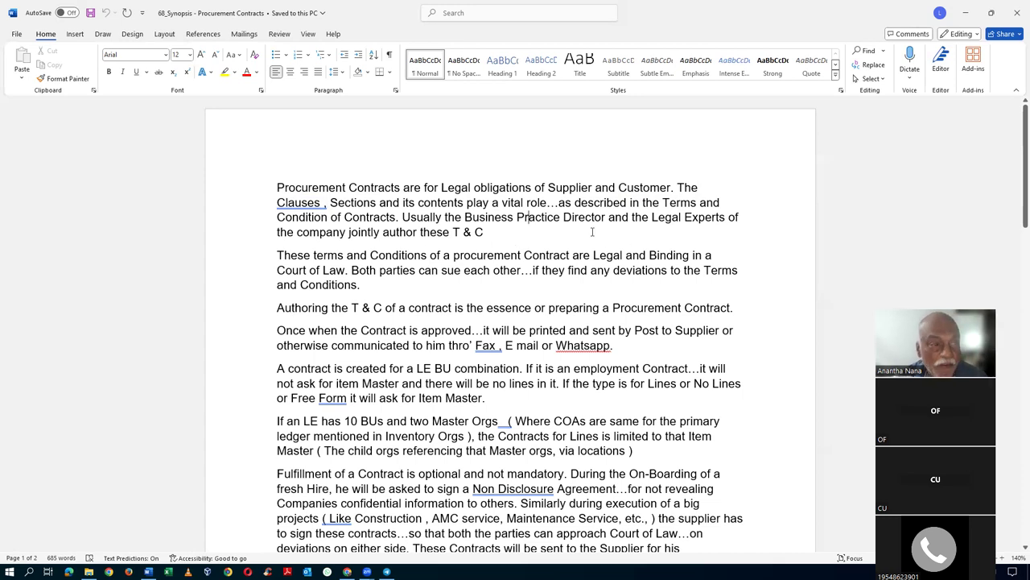
- Load web.whatsapp.com in a new Chrome tab, then return to the Word synopsis
{"action": "key", "text": "alt+Tab"}
{"action": "key", "text": "Tab"}
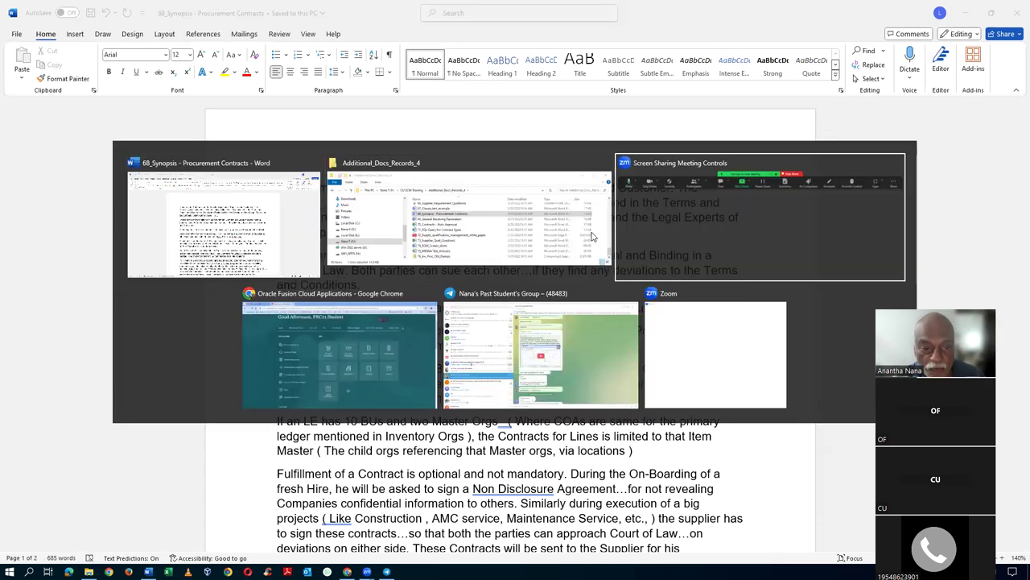
{"action": "key", "text": "Tab"}
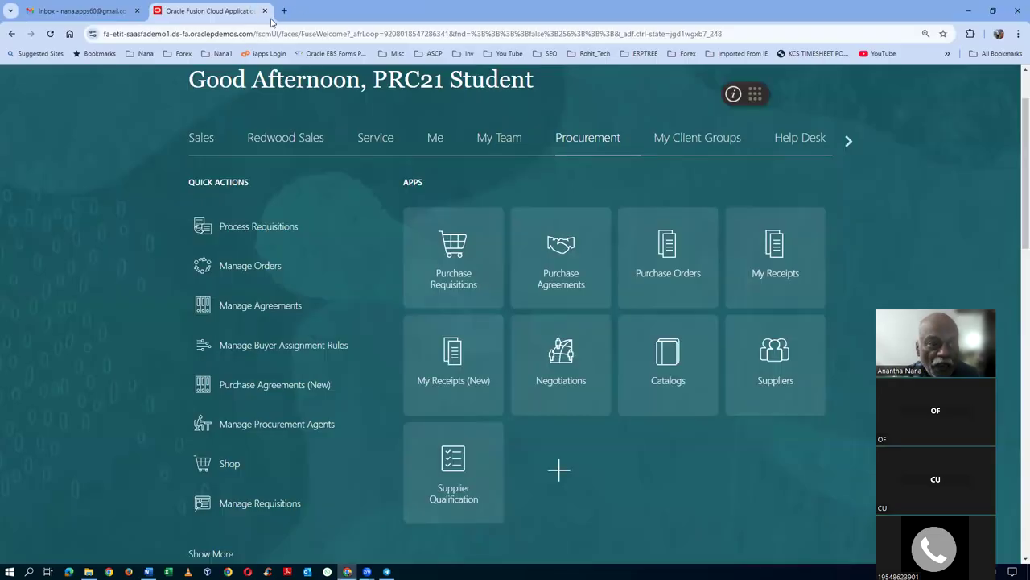
{"action": "left_click", "coordinate": [289, 11]}
{"action": "type", "text": "web"}
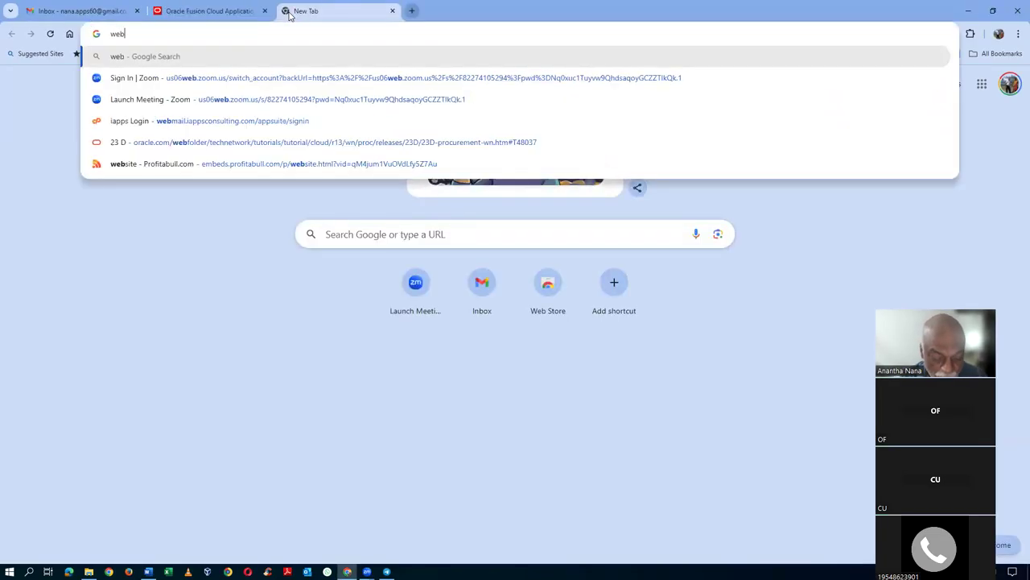
{"action": "type", "text": ".whatsapp"}
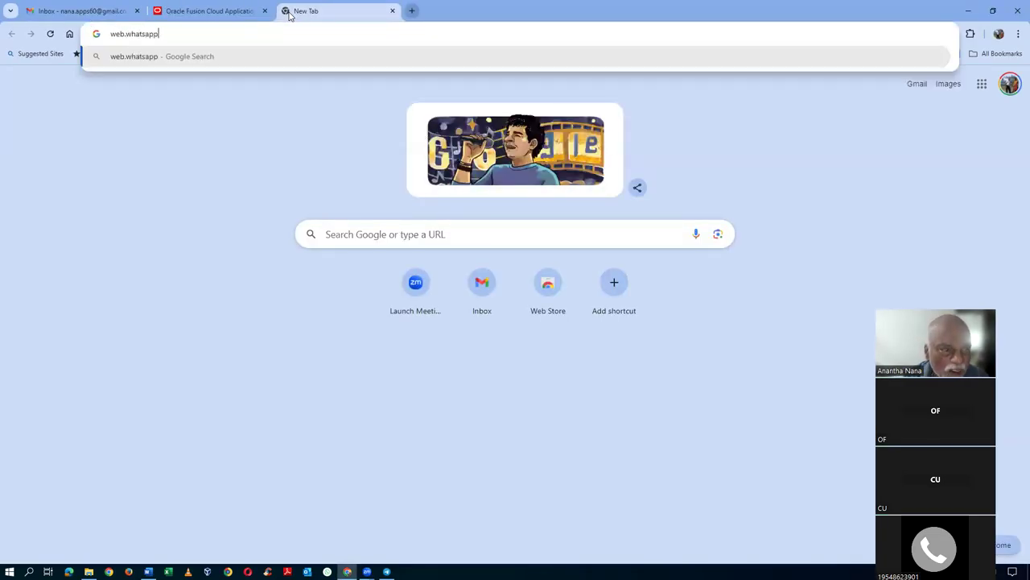
{"action": "type", "text": ".com"}
{"action": "key", "text": "Return"}
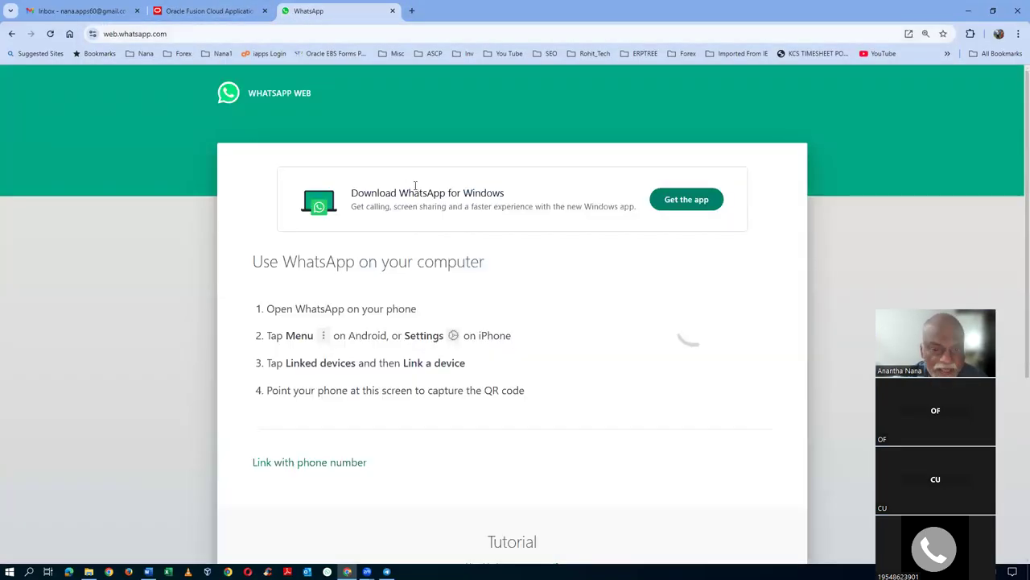
{"action": "key", "text": "alt+Tab"}
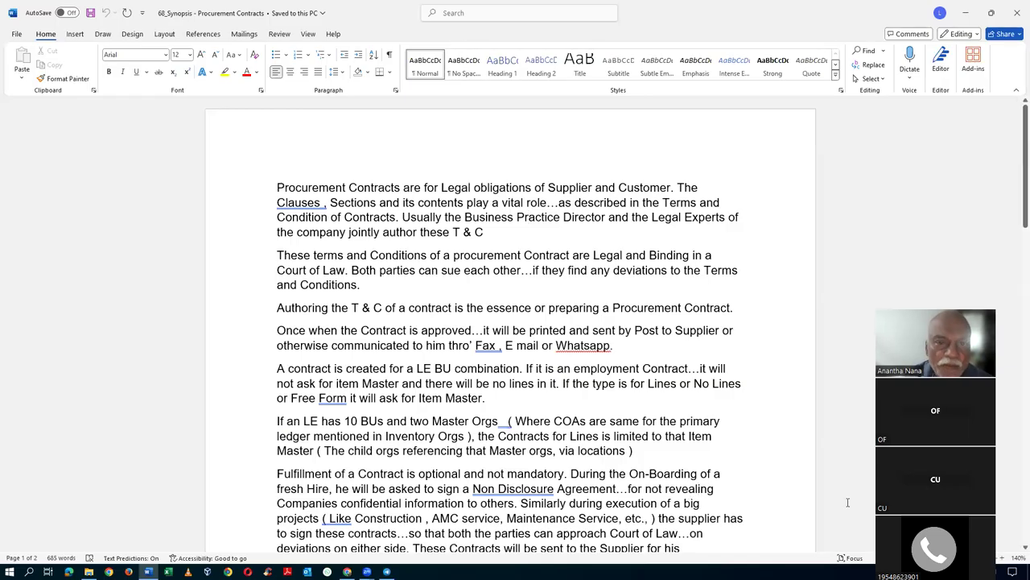
{"action": "key", "text": "Down"}
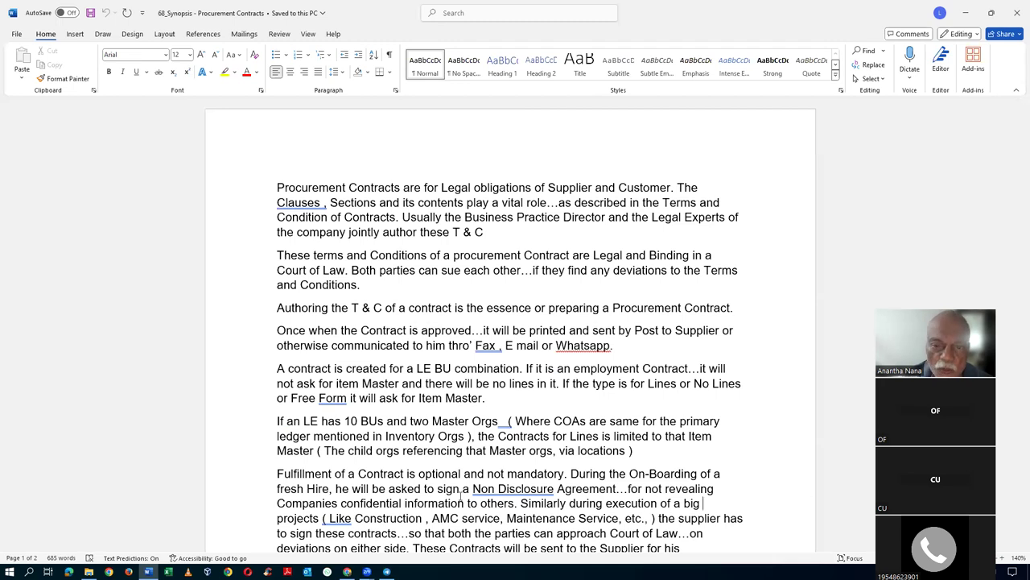
{"action": "left_click", "coordinate": [574, 223]}
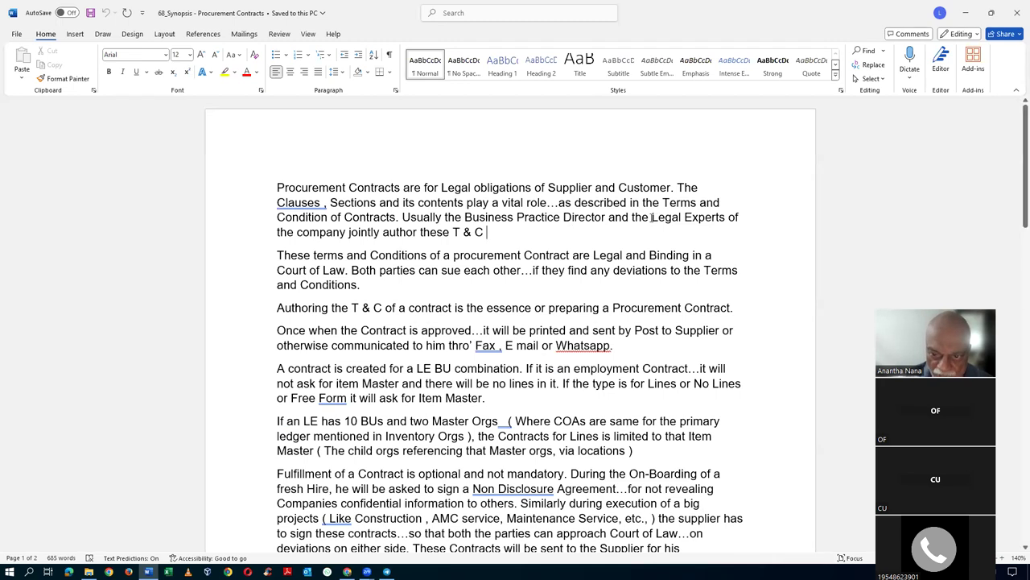
{"action": "left_click_drag", "start_coordinate": [650, 217], "coordinate": [709, 224]}
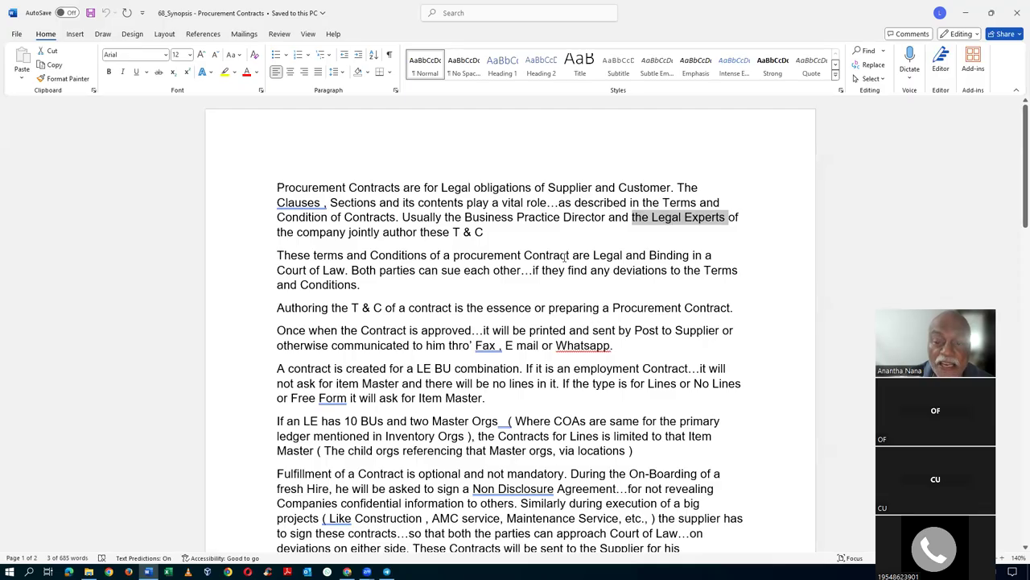
{"action": "left_click", "coordinate": [352, 271]}
{"action": "left_click_drag", "start_coordinate": [442, 271], "coordinate": [475, 271]}
{"action": "left_click", "coordinate": [568, 272]}
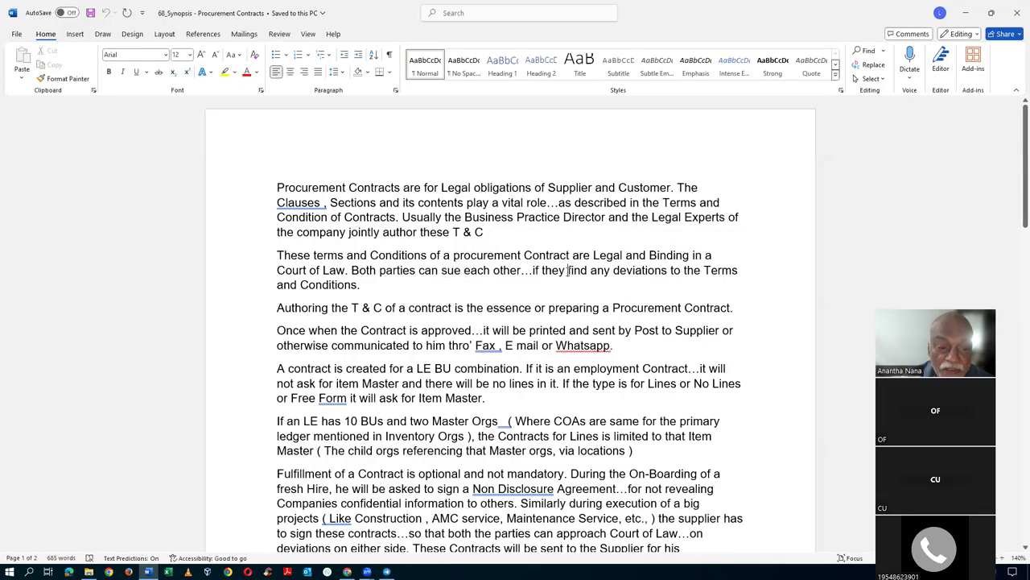
{"action": "left_click_drag", "start_coordinate": [338, 254], "coordinate": [354, 287]}
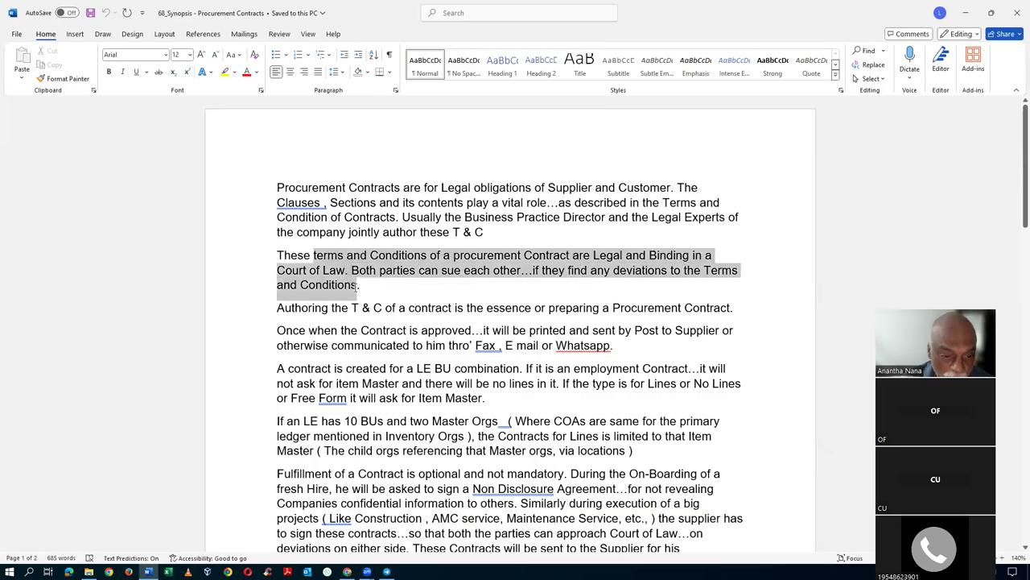
{"action": "left_click", "coordinate": [374, 308]}
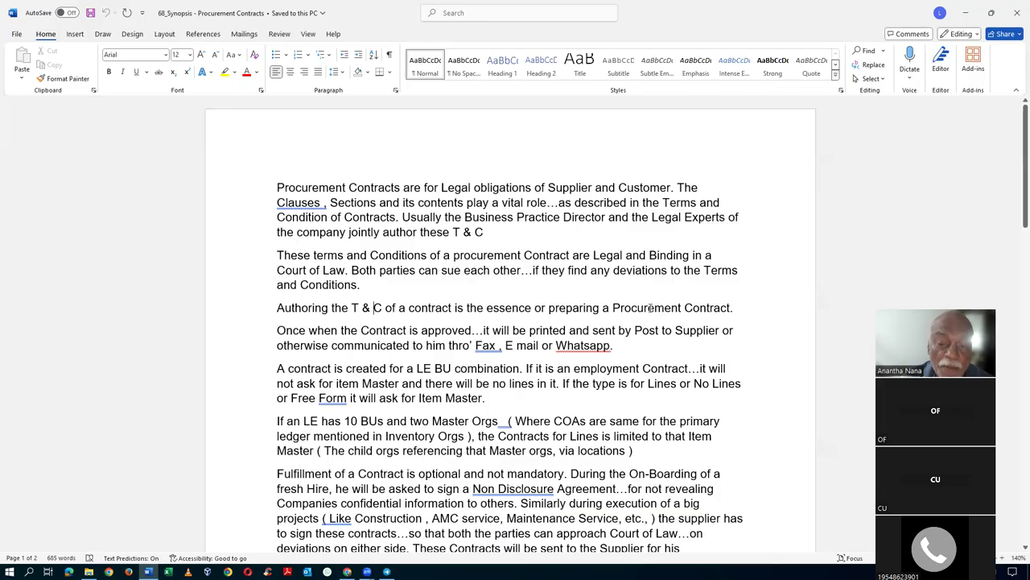
{"action": "left_click_drag", "start_coordinate": [613, 308], "coordinate": [735, 307]}
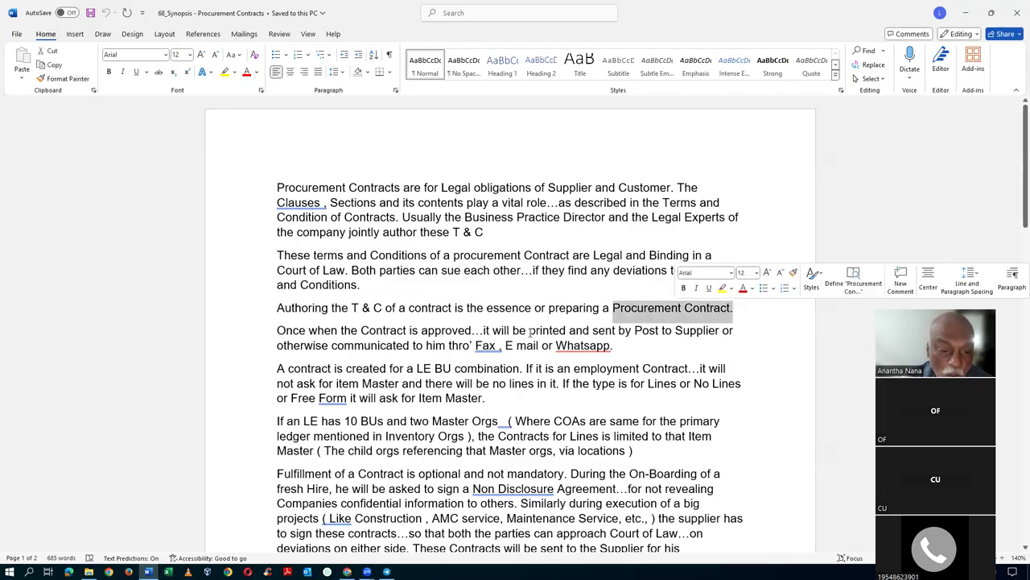
{"action": "left_click", "coordinate": [353, 308]}
{"action": "left_click_drag", "start_coordinate": [353, 309], "coordinate": [381, 310]}
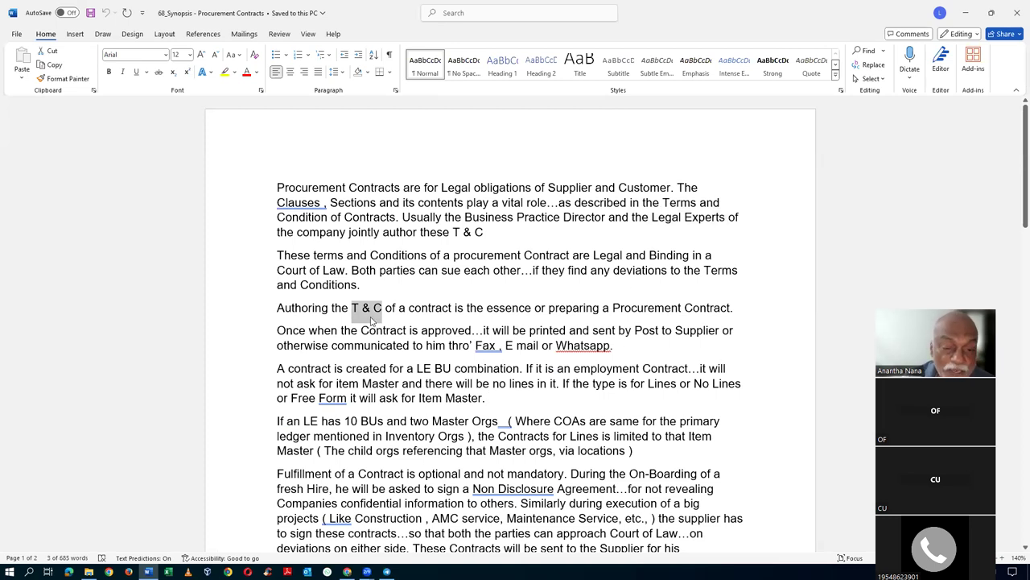
{"action": "left_click", "coordinate": [521, 308]}
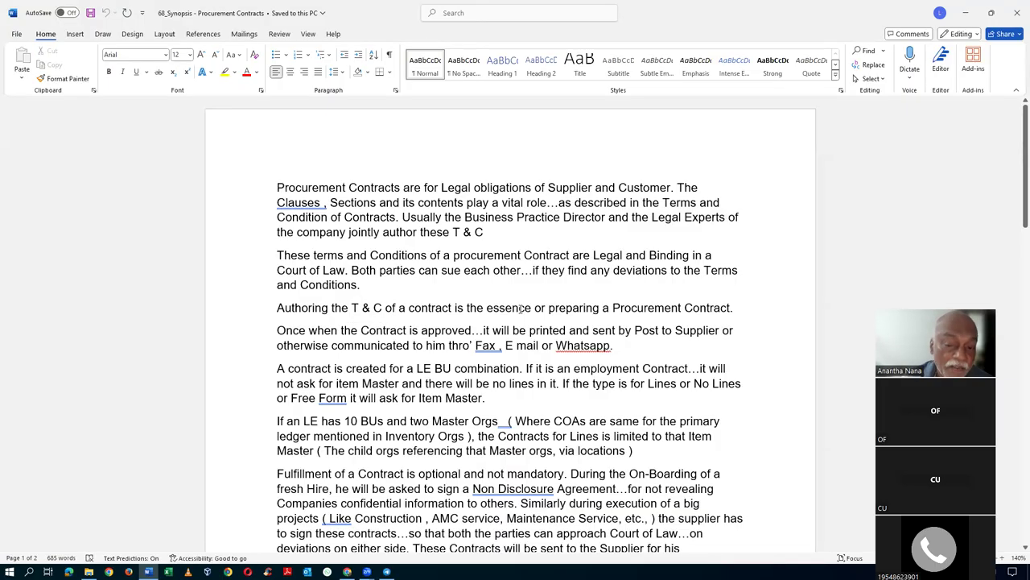
{"action": "scroll", "coordinate": [521, 309], "scroll_direction": "down", "scroll_amount": 2}
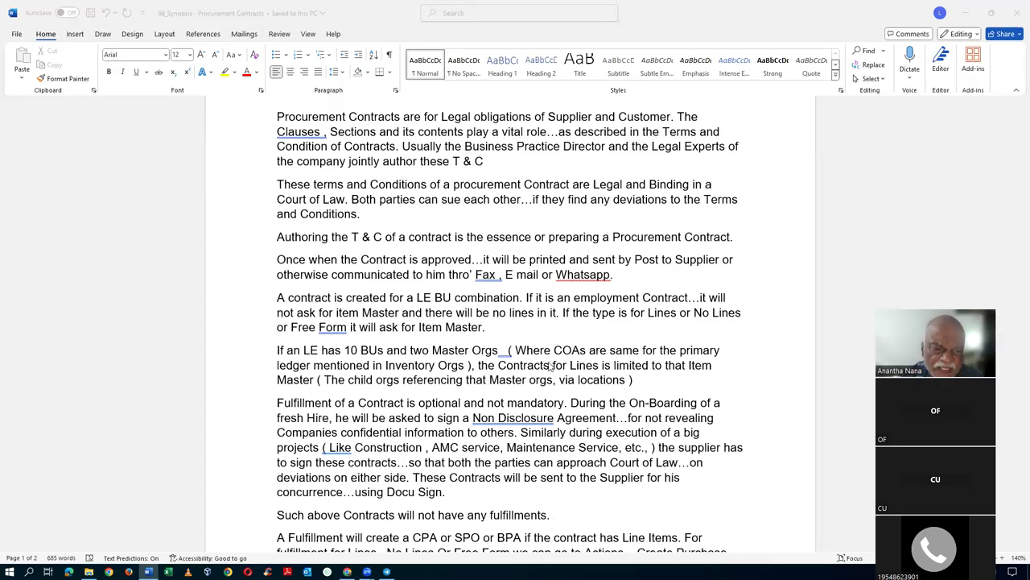
{"action": "left_click", "coordinate": [398, 331]}
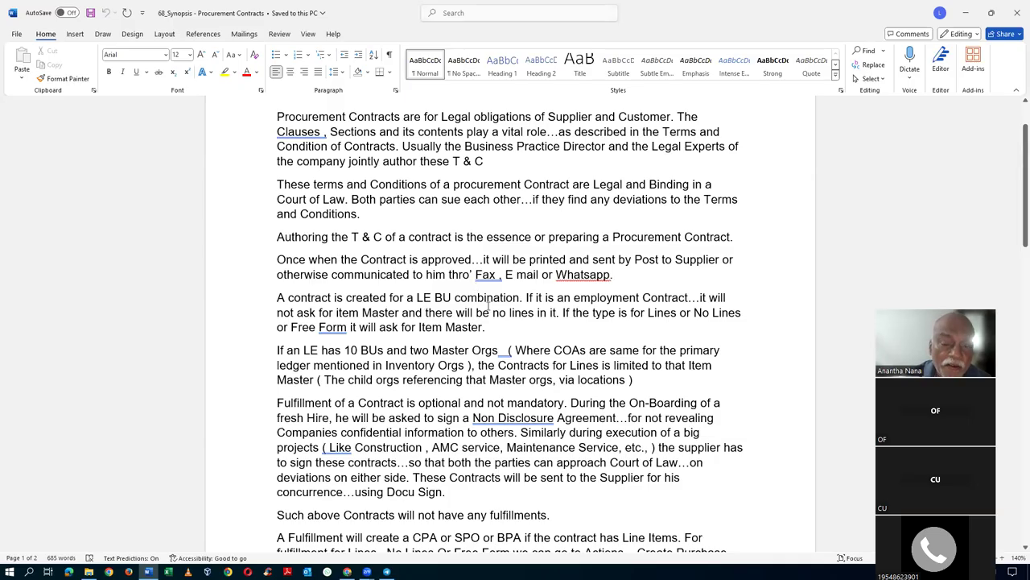
{"action": "left_click", "coordinate": [310, 298]}
{"action": "left_click", "coordinate": [417, 298]}
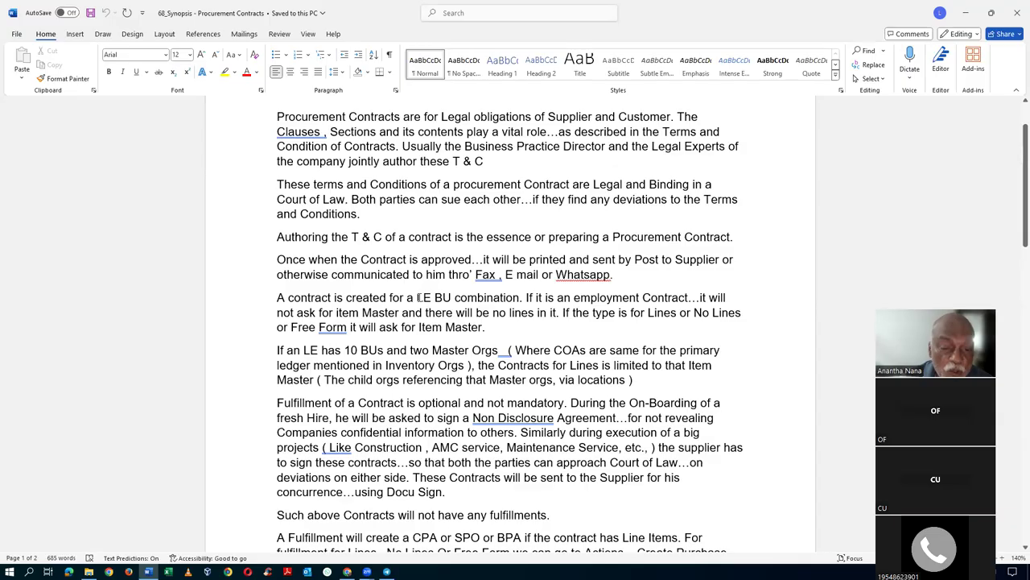
{"action": "left_click_drag", "start_coordinate": [417, 298], "coordinate": [451, 298]}
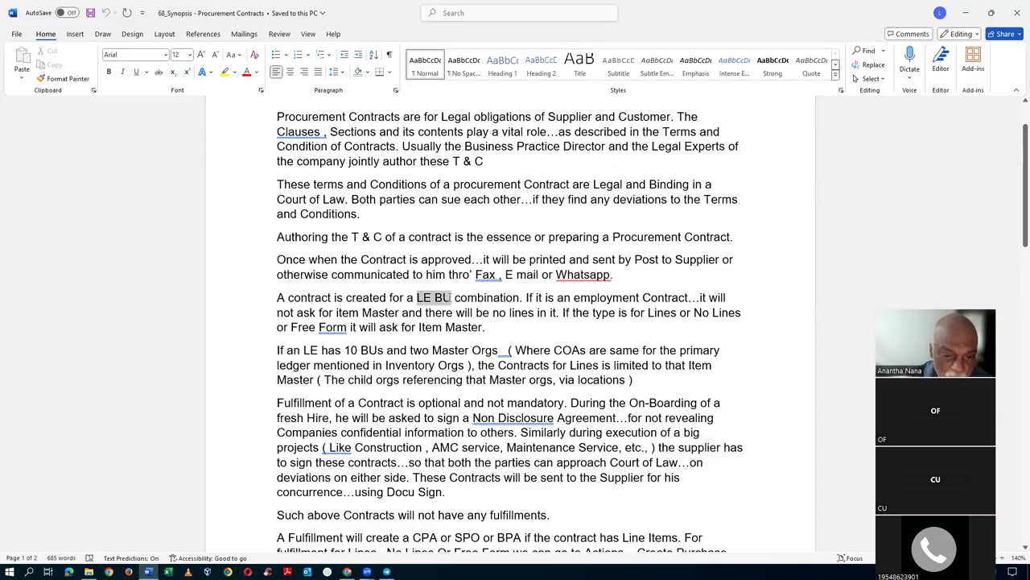
{"action": "scroll", "coordinate": [567, 346], "scroll_direction": "down", "scroll_amount": 2}
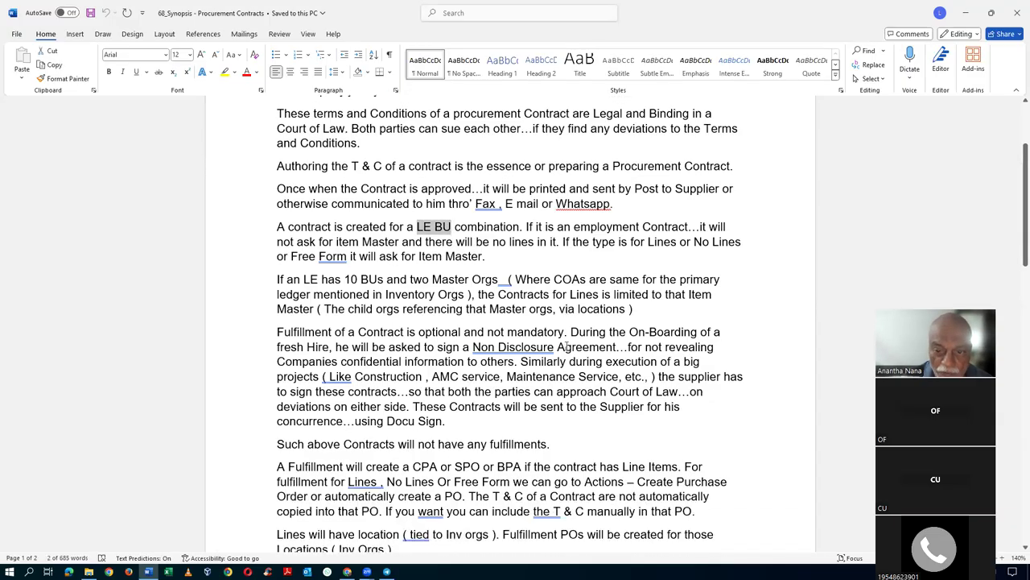
{"action": "left_click", "coordinate": [613, 227]}
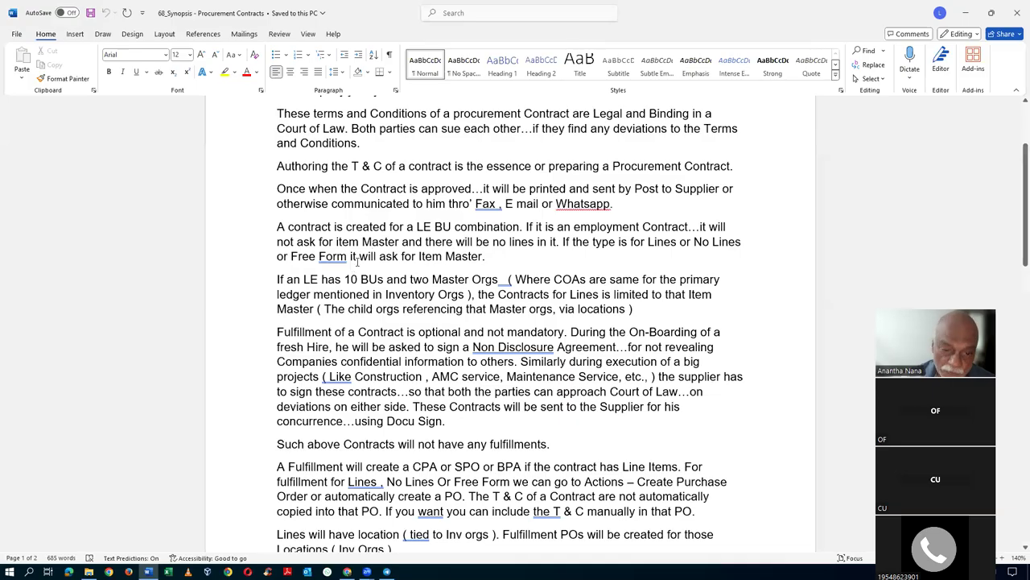
{"action": "left_click", "coordinate": [342, 241]}
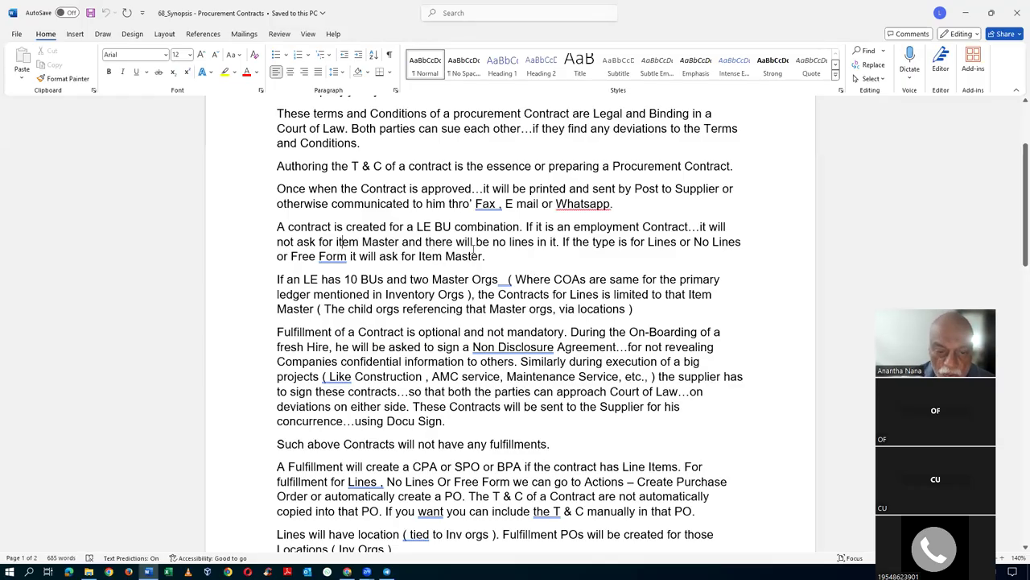
{"action": "left_click_drag", "start_coordinate": [457, 241], "coordinate": [537, 245]}
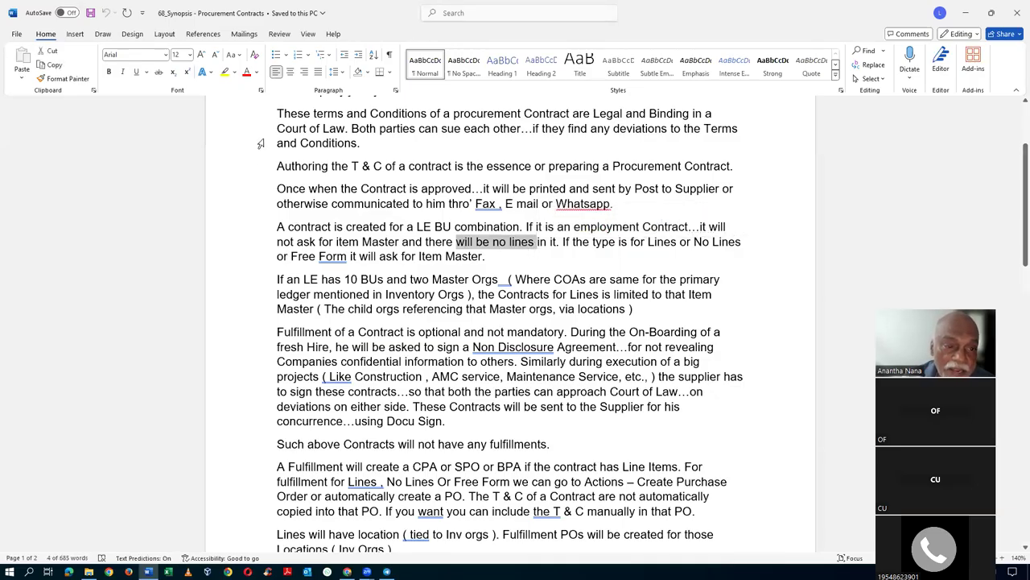
{"action": "left_click", "coordinate": [599, 273]}
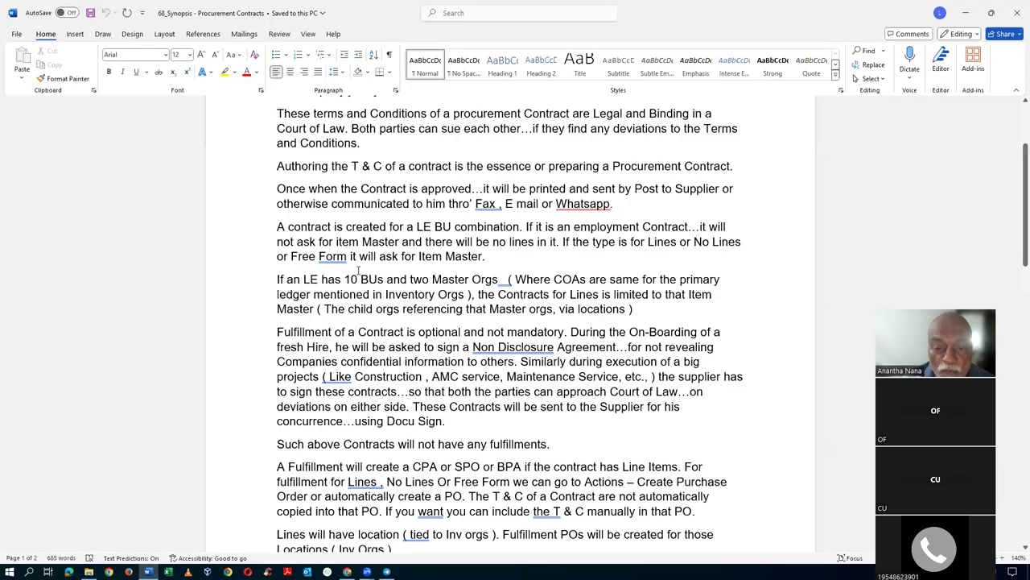
{"action": "double_click", "coordinate": [662, 242]}
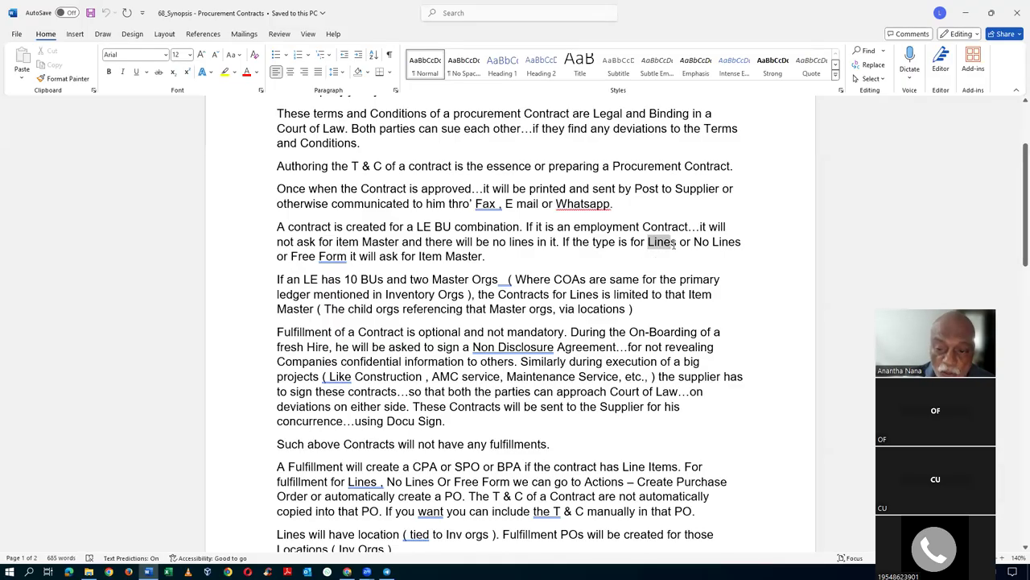
{"action": "left_click", "coordinate": [713, 241]}
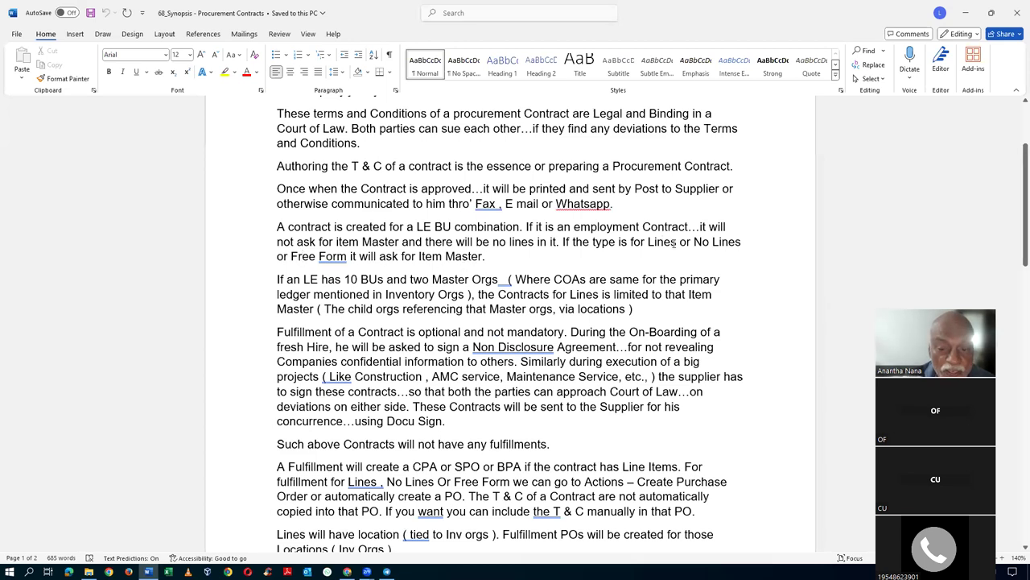
{"action": "left_click_drag", "start_coordinate": [438, 256], "coordinate": [483, 256]}
{"action": "scroll", "coordinate": [301, 301], "scroll_direction": "down", "scroll_amount": 1}
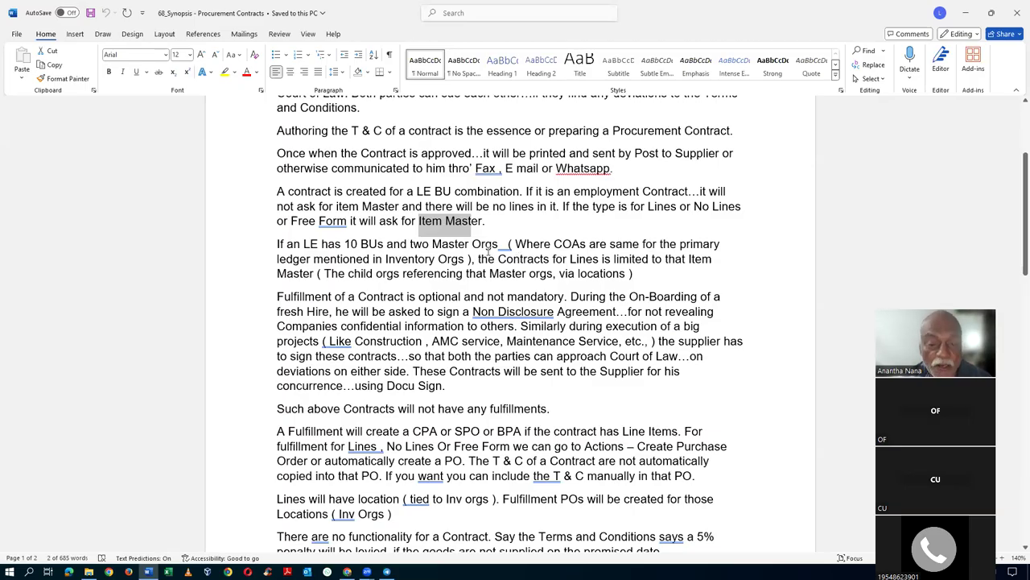
{"action": "left_click_drag", "start_coordinate": [515, 244], "coordinate": [466, 259]}
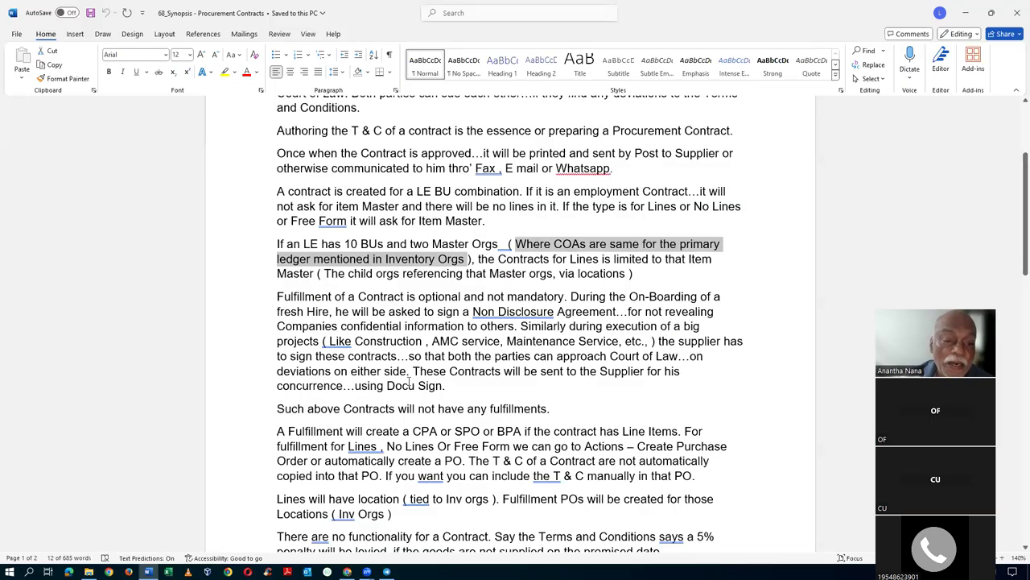
{"action": "left_click", "coordinate": [533, 264]}
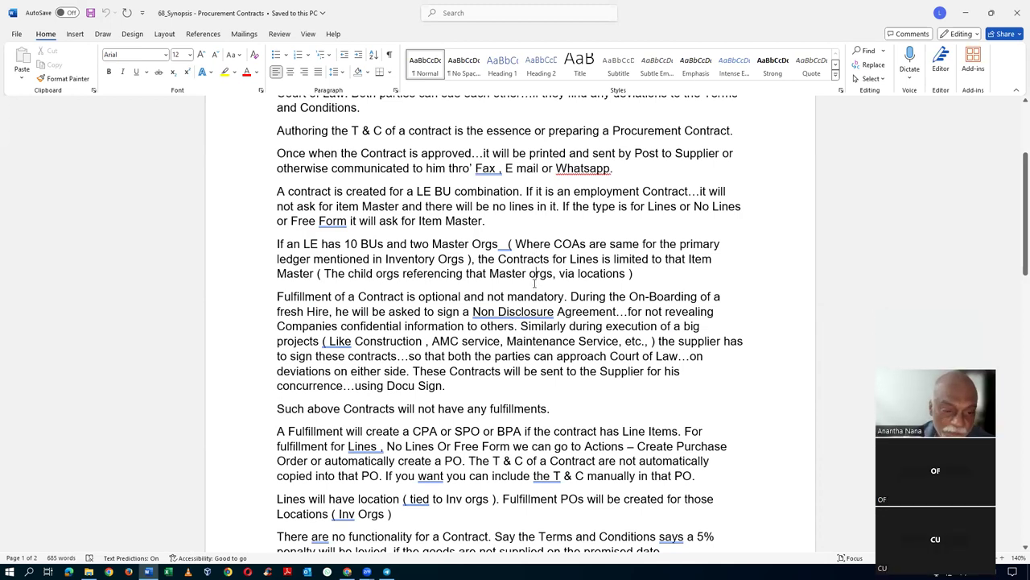
{"action": "scroll", "coordinate": [534, 282], "scroll_direction": "down", "scroll_amount": 2}
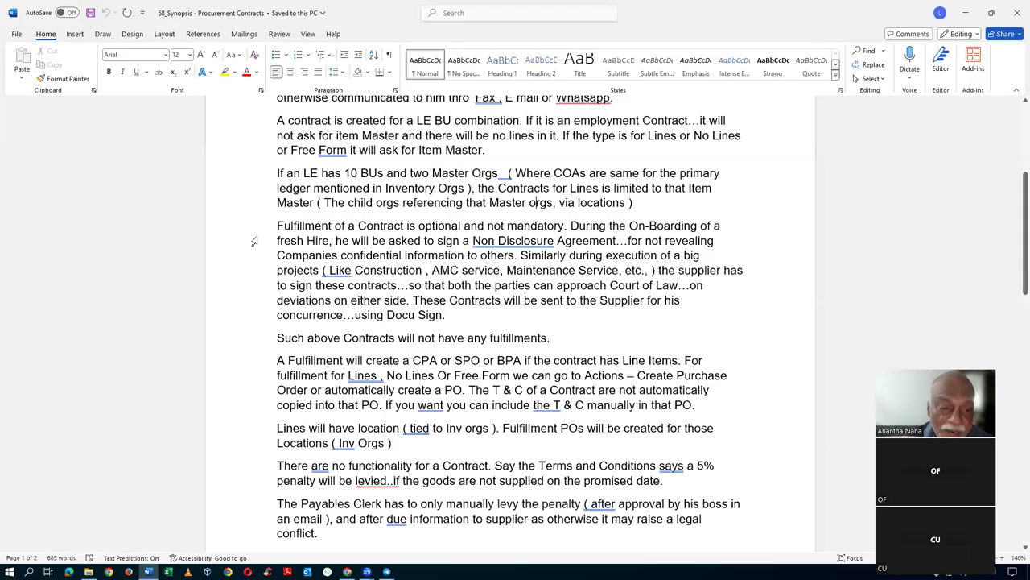
{"action": "left_click_drag", "start_coordinate": [277, 226], "coordinate": [528, 228]}
{"action": "left_click_drag", "start_coordinate": [529, 231], "coordinate": [529, 234]}
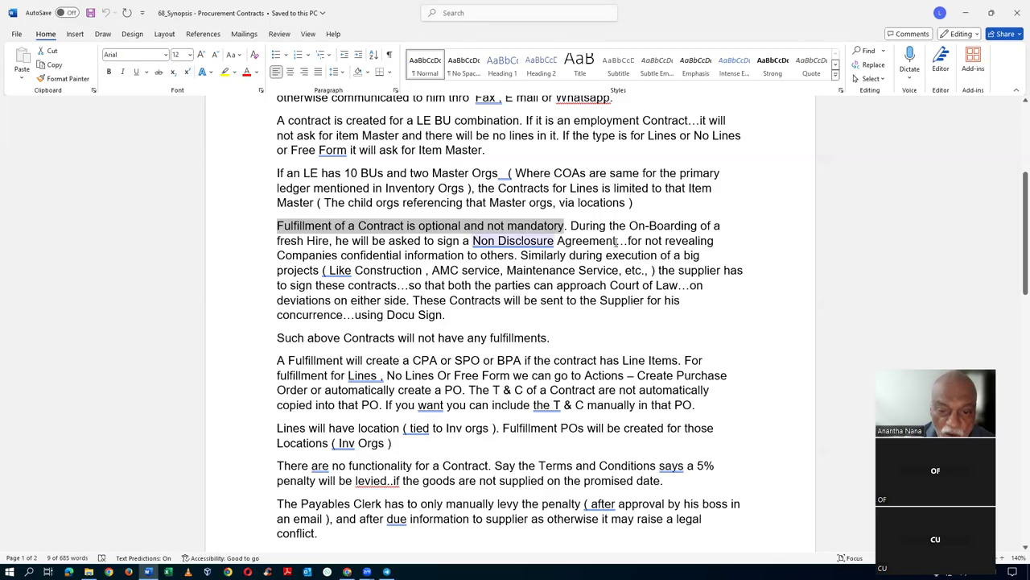
{"action": "left_click", "coordinate": [381, 257]}
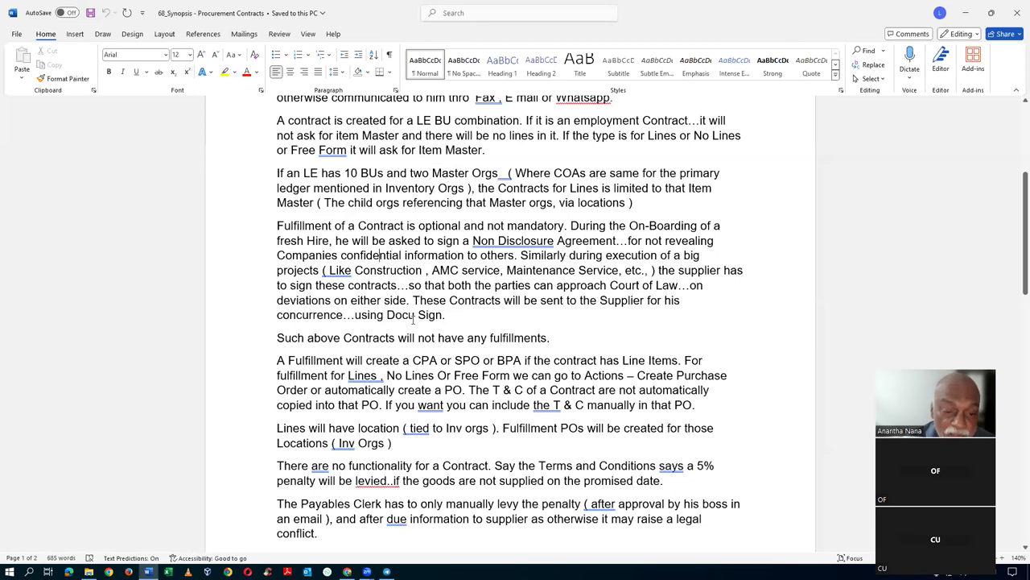
{"action": "left_click_drag", "start_coordinate": [366, 273], "coordinate": [376, 300]}
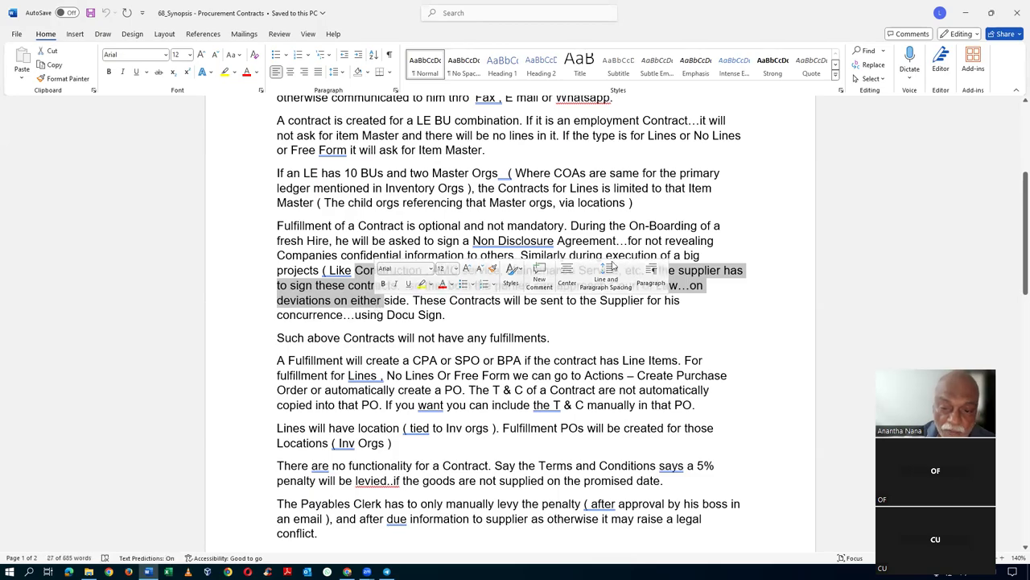
{"action": "left_click", "coordinate": [619, 240]}
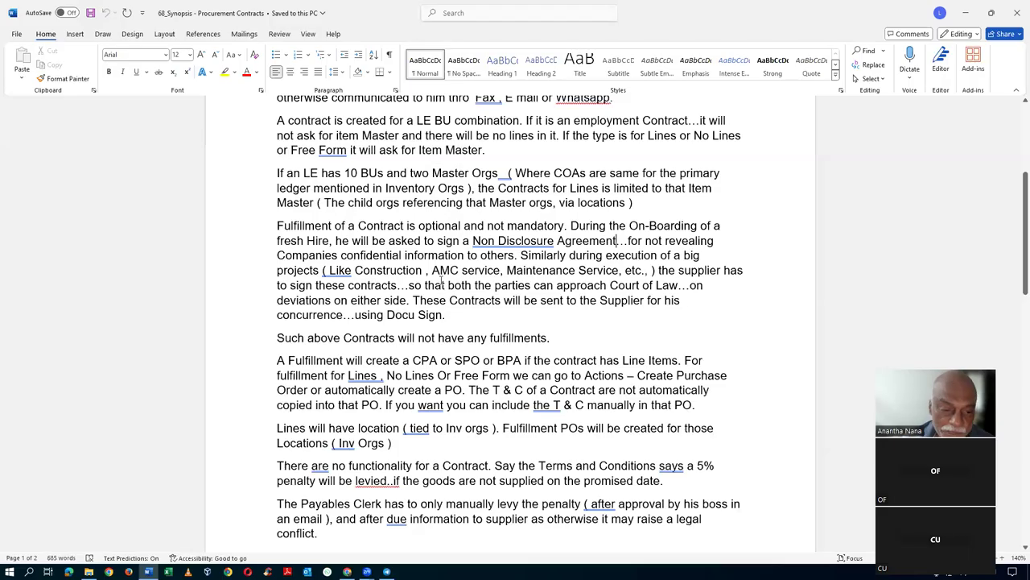
{"action": "scroll", "coordinate": [442, 279], "scroll_direction": "down", "scroll_amount": 2}
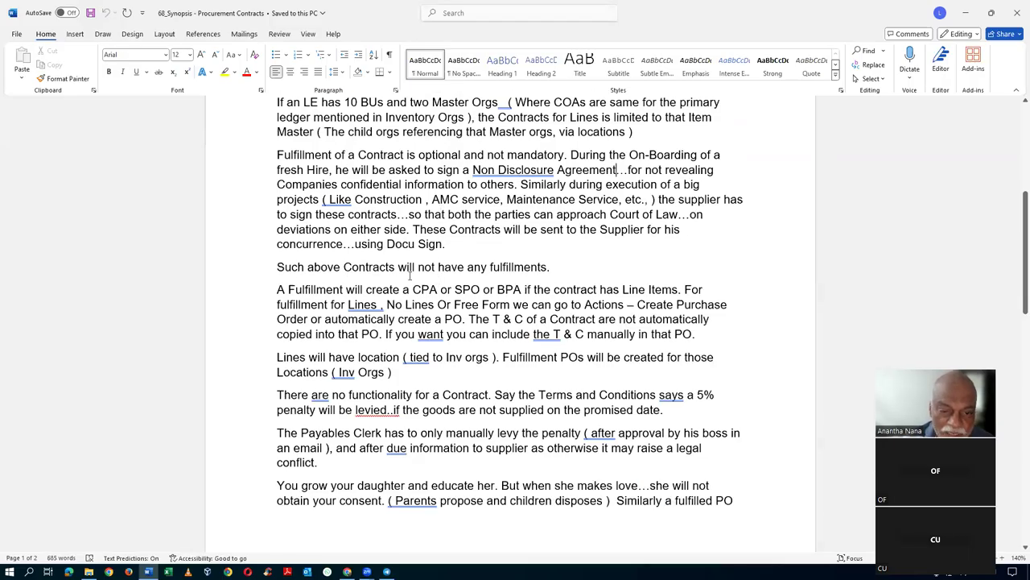
{"action": "left_click_drag", "start_coordinate": [279, 267], "coordinate": [502, 266]}
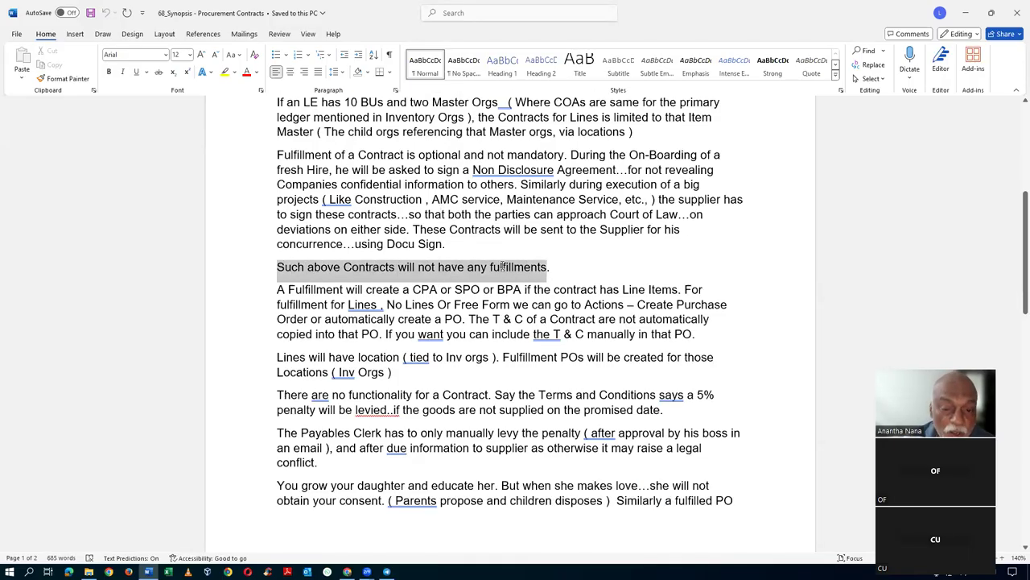
{"action": "left_click", "coordinate": [572, 278]}
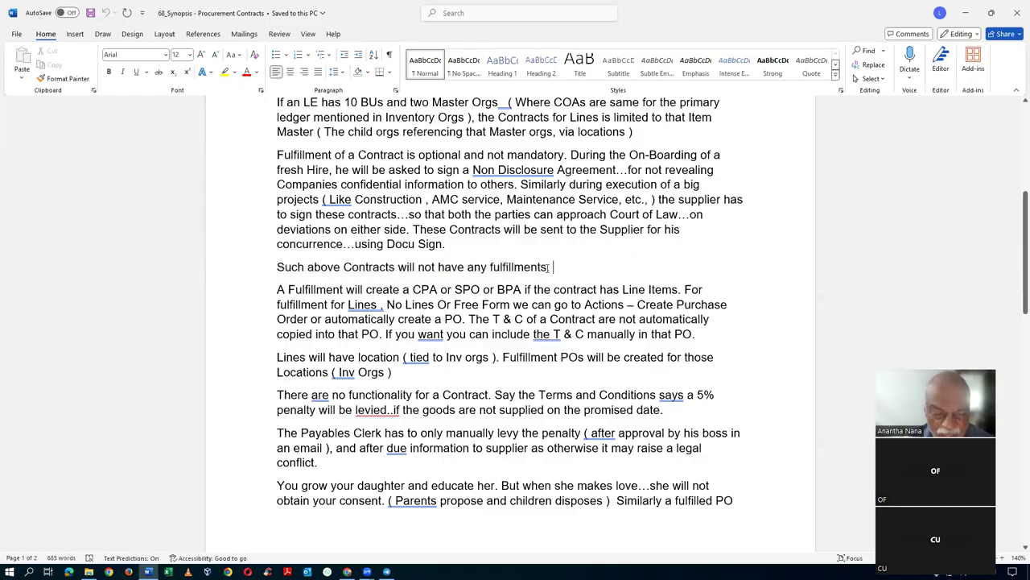
{"action": "scroll", "coordinate": [564, 274], "scroll_direction": "down", "scroll_amount": 1}
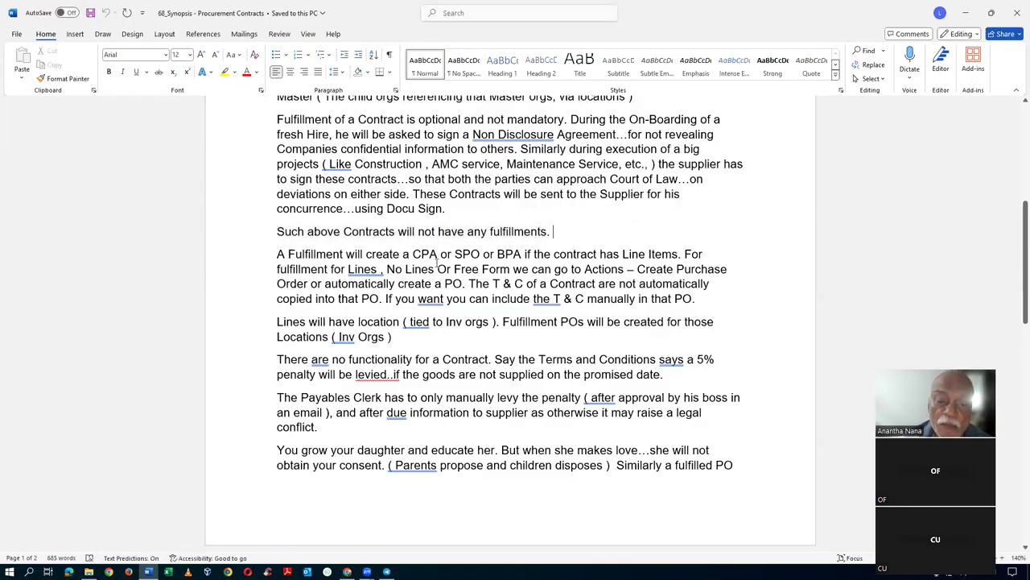
{"action": "left_click_drag", "start_coordinate": [413, 254], "coordinate": [509, 256]}
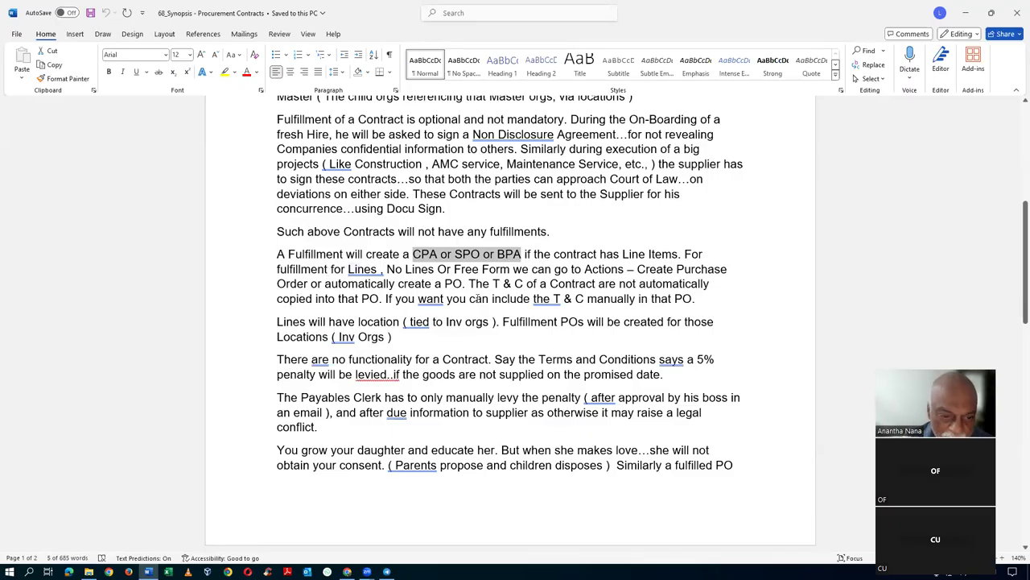
{"action": "left_click", "coordinate": [452, 287]}
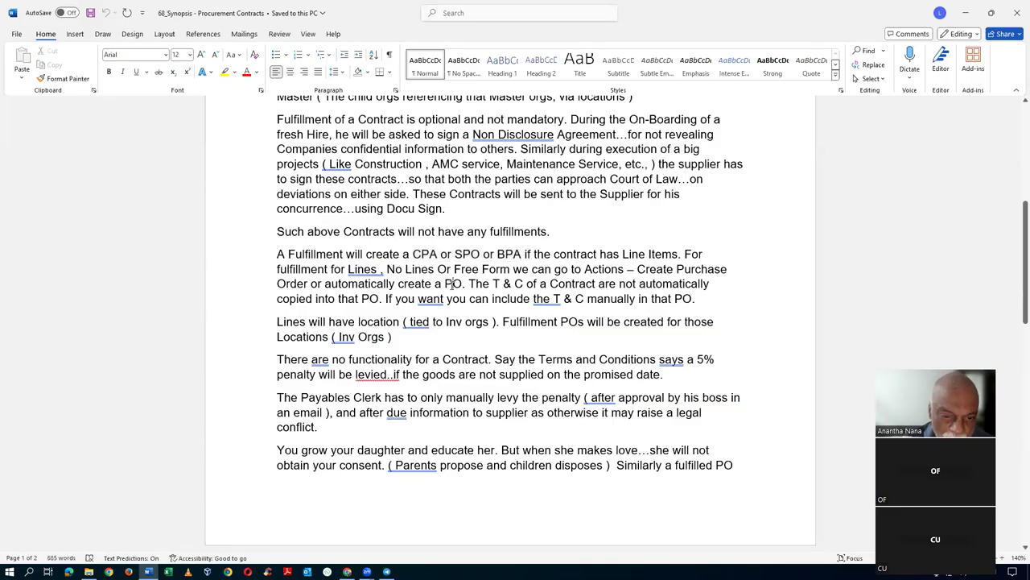
{"action": "left_click_drag", "start_coordinate": [684, 254], "coordinate": [462, 285]}
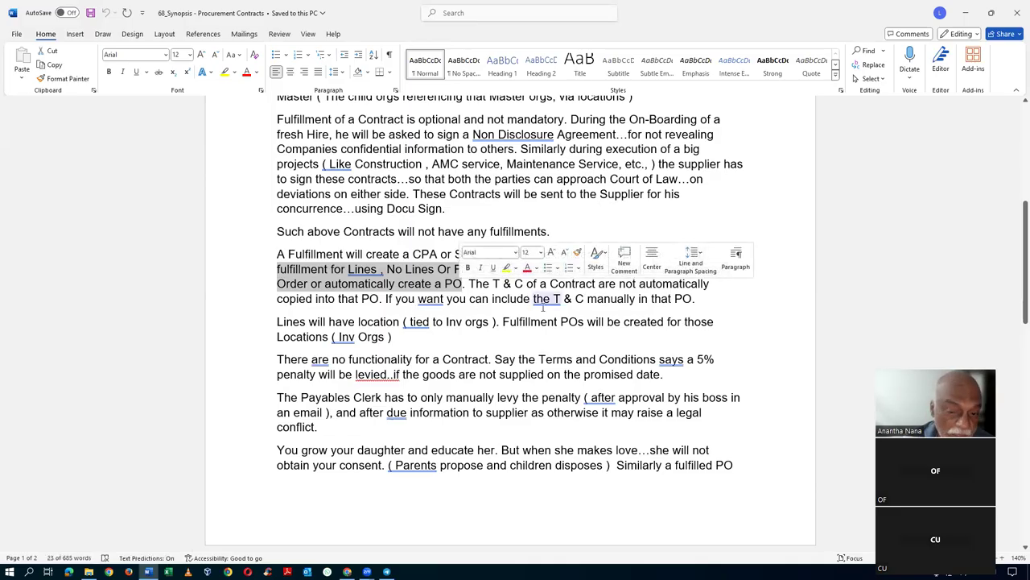
{"action": "left_click", "coordinate": [597, 307]}
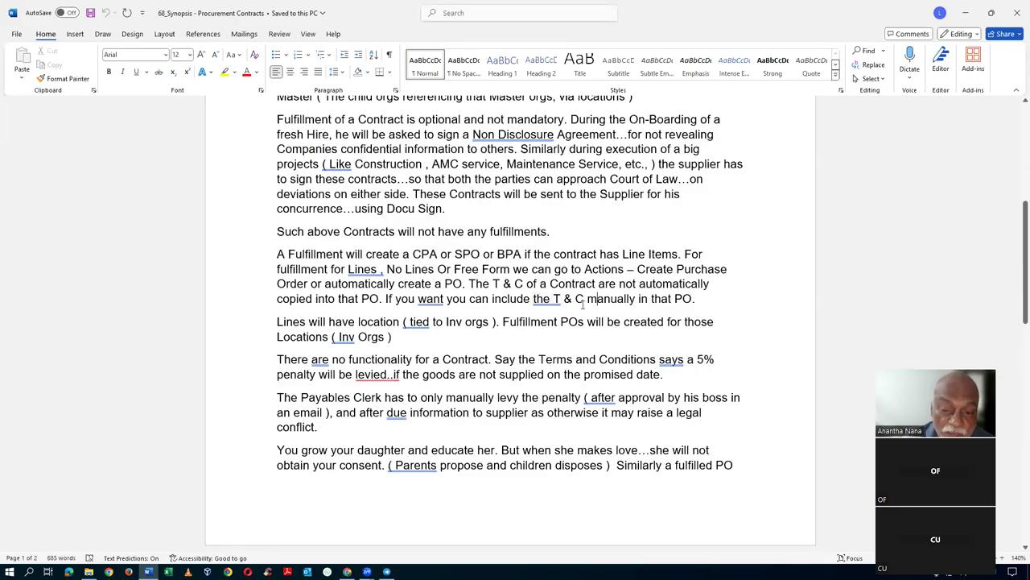
{"action": "double_click", "coordinate": [580, 299]}
{"action": "left_click_drag", "start_coordinate": [564, 298], "coordinate": [535, 300]}
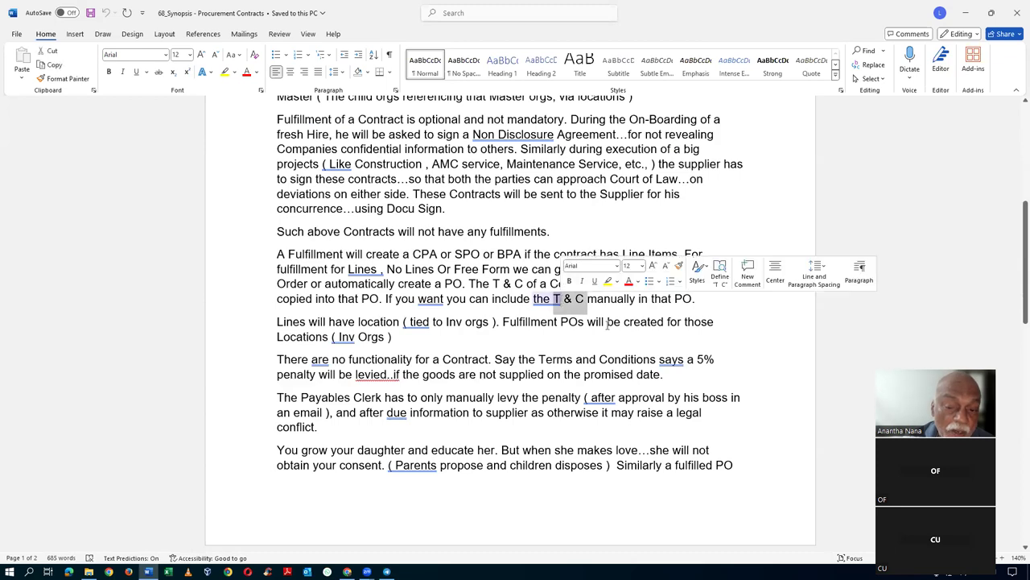
{"action": "left_click", "coordinate": [608, 299]}
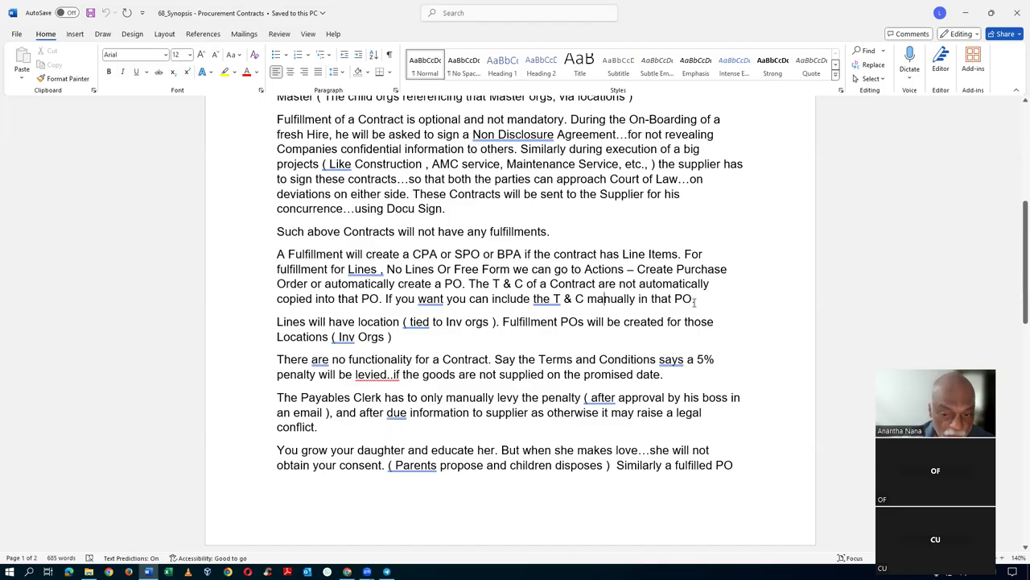
{"action": "left_click", "coordinate": [683, 298]}
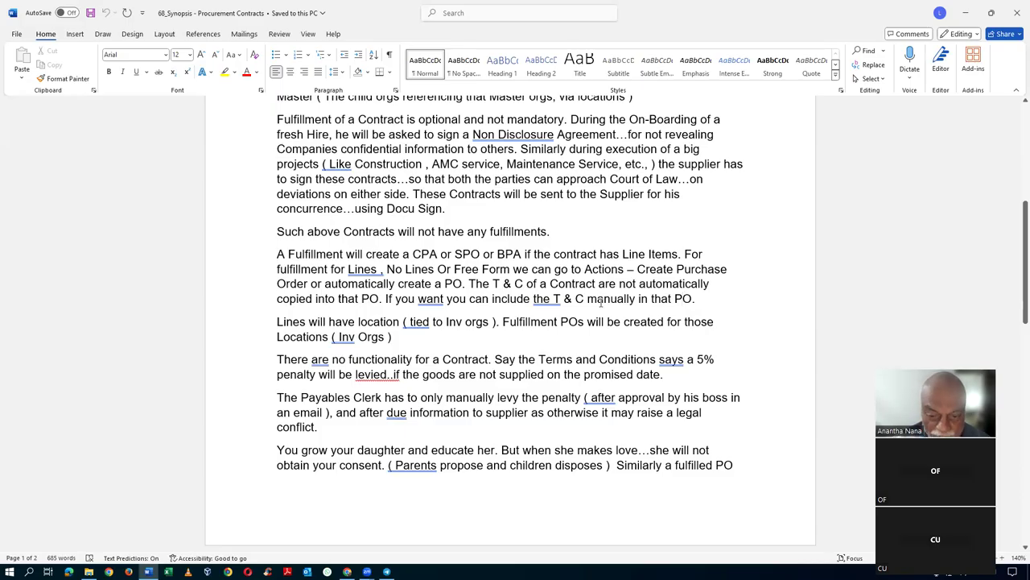
{"action": "left_click", "coordinate": [599, 300]}
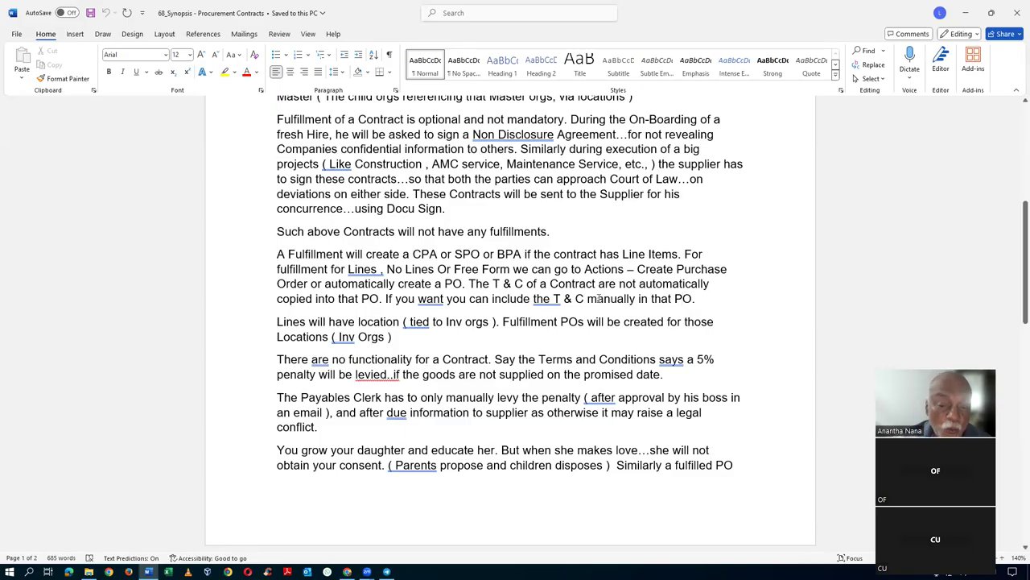
{"action": "left_click_drag", "start_coordinate": [602, 299], "coordinate": [686, 301]}
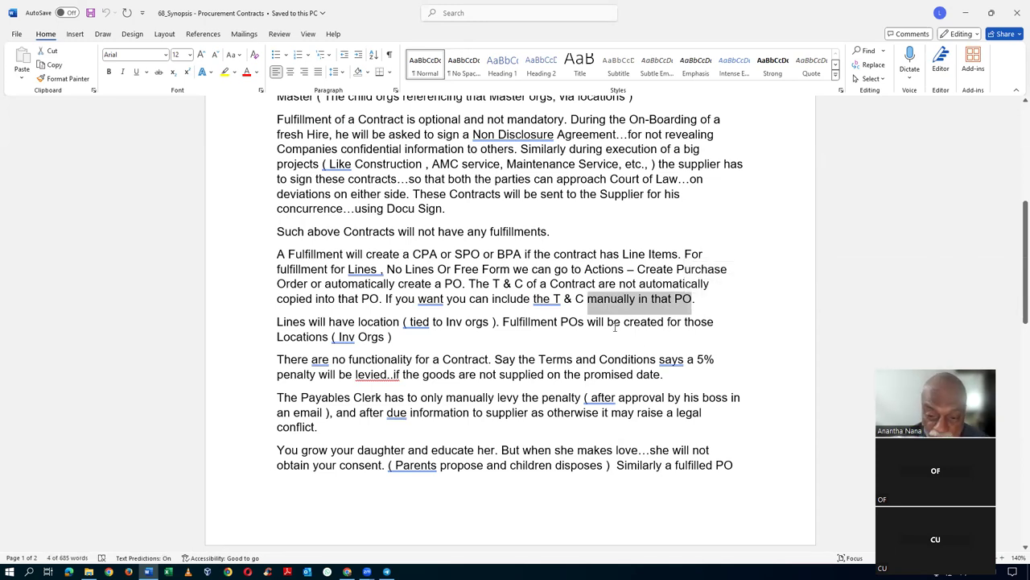
{"action": "left_click", "coordinate": [634, 301]}
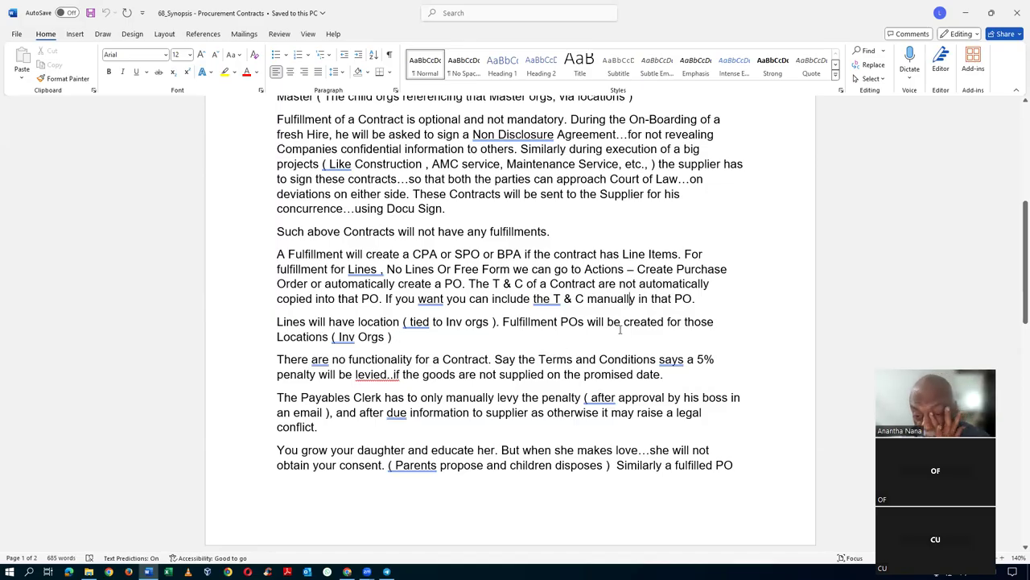
{"action": "triple_click", "coordinate": [312, 330]}
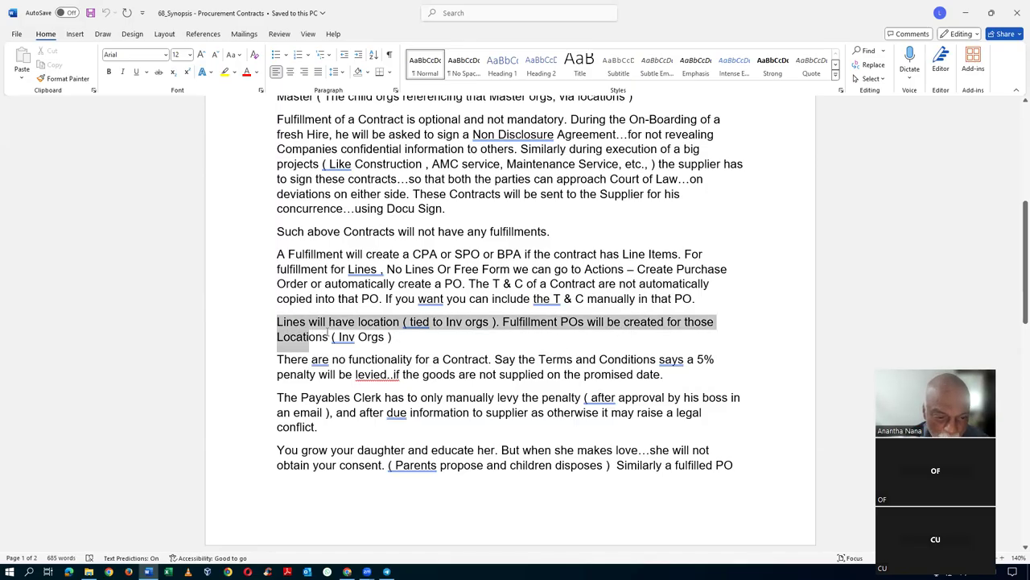
{"action": "left_click", "coordinate": [417, 359]}
{"action": "scroll", "coordinate": [322, 322], "scroll_direction": "down", "scroll_amount": 3}
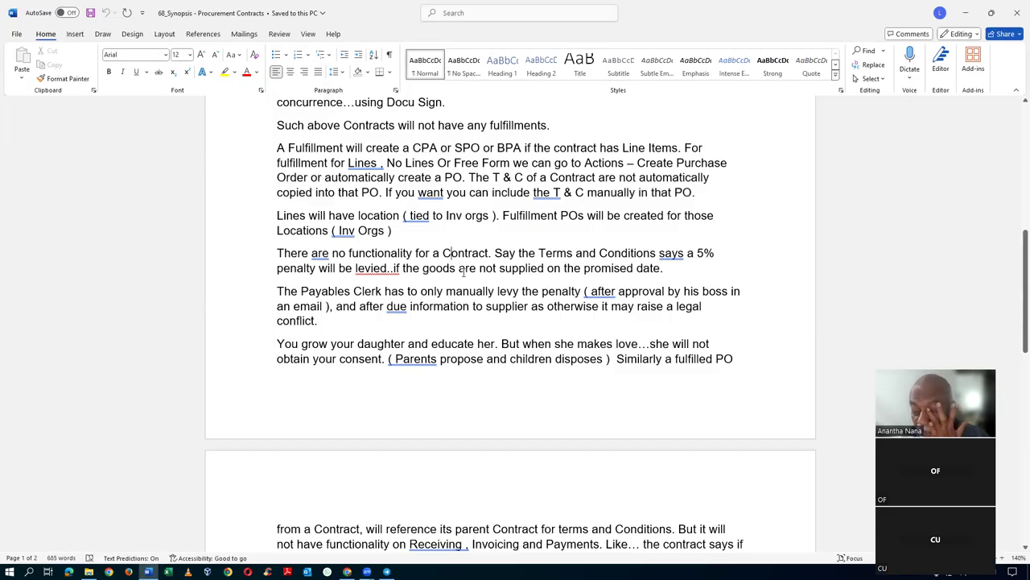
{"action": "left_click", "coordinate": [698, 254]}
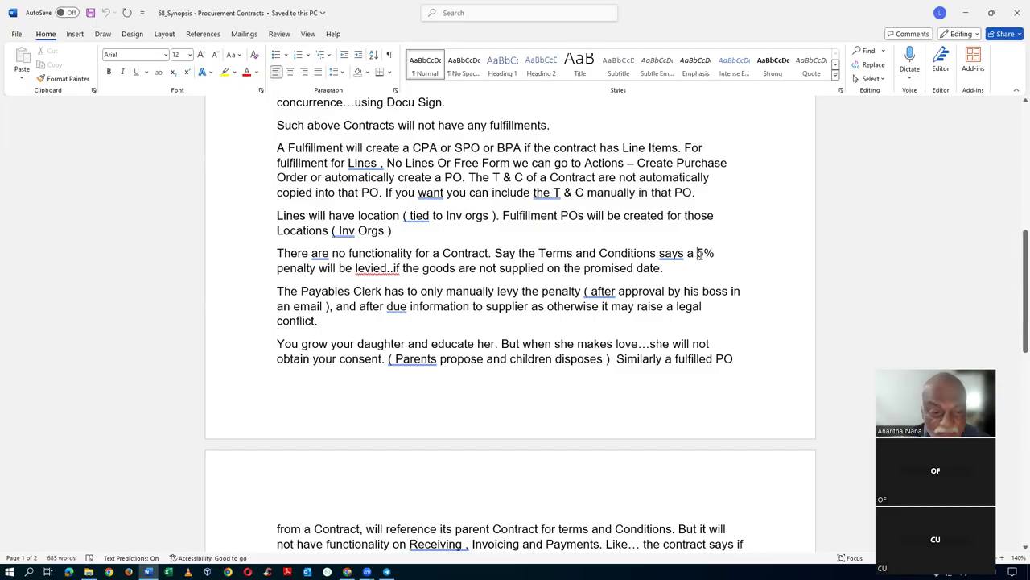
{"action": "left_click_drag", "start_coordinate": [698, 255], "coordinate": [699, 267]}
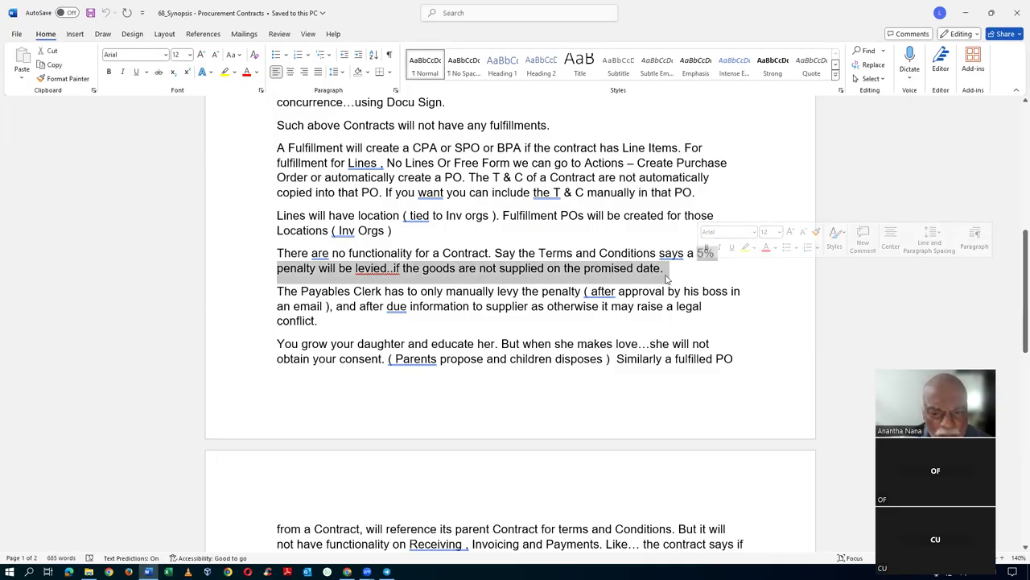
{"action": "left_click", "coordinate": [661, 273]}
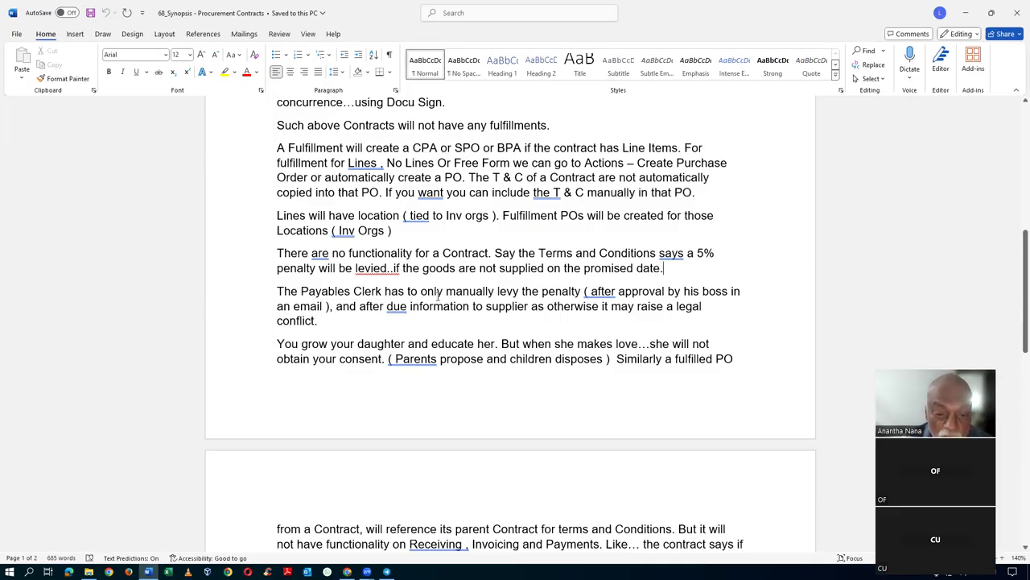
{"action": "left_click", "coordinate": [549, 291]}
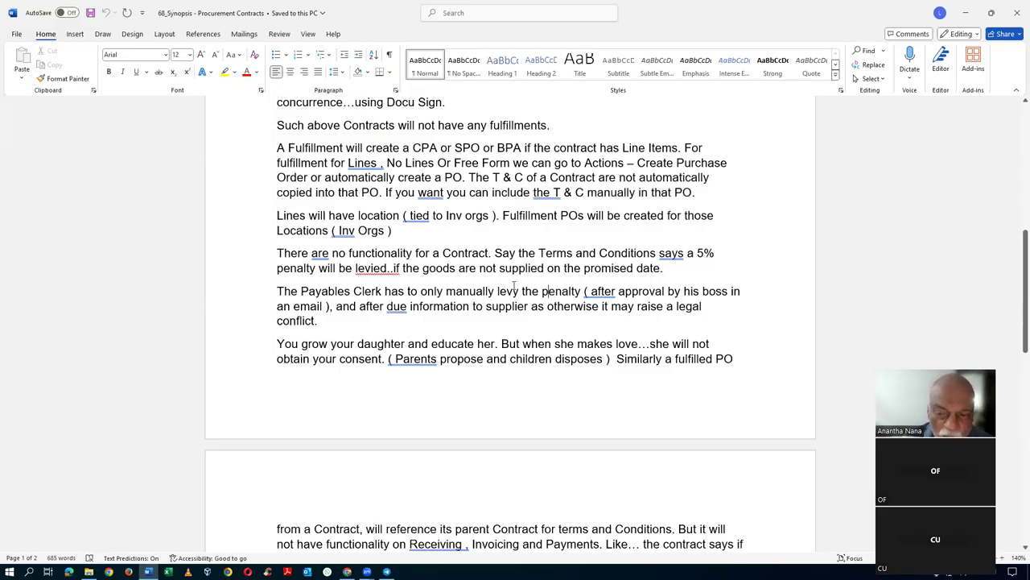
{"action": "left_click_drag", "start_coordinate": [697, 253], "coordinate": [665, 274]}
{"action": "left_click", "coordinate": [543, 295]}
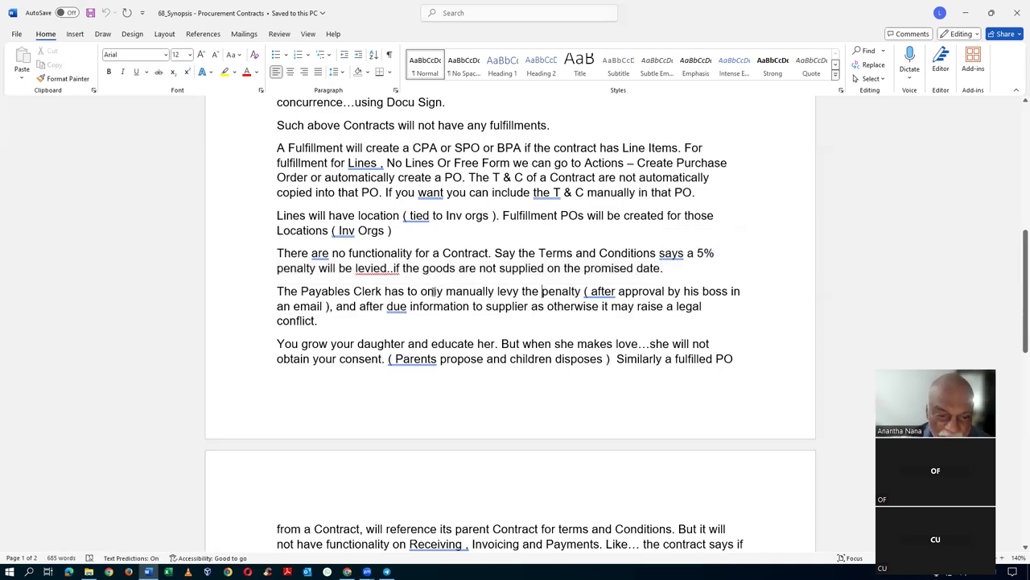
{"action": "scroll", "coordinate": [552, 291], "scroll_direction": "down", "scroll_amount": 1}
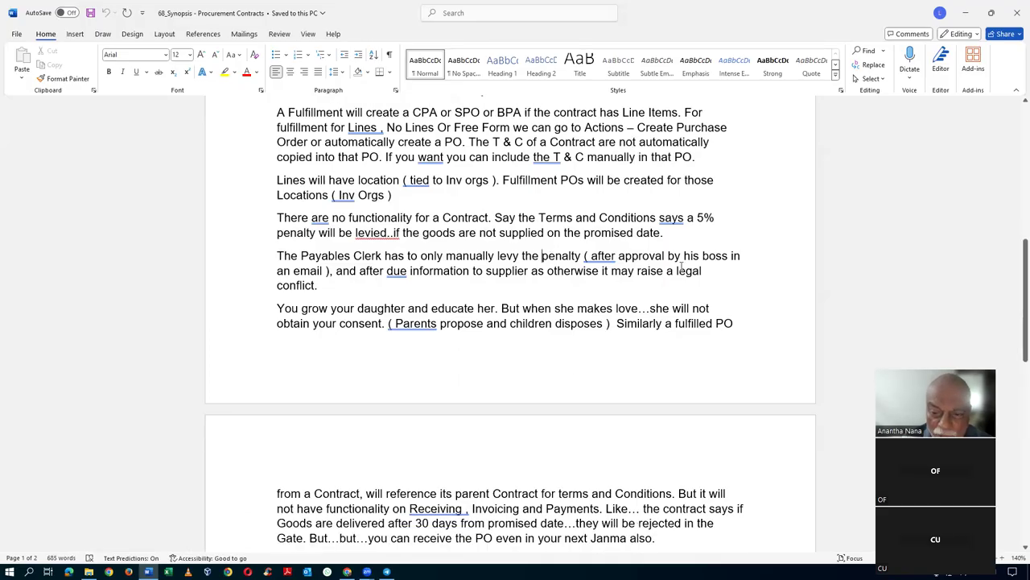
{"action": "left_click", "coordinate": [506, 275]}
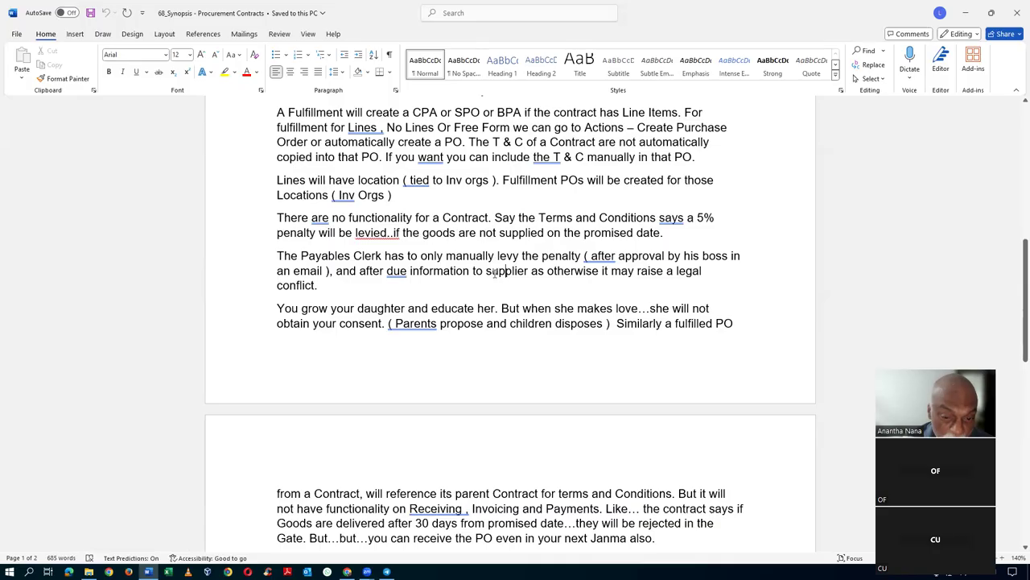
{"action": "left_click", "coordinate": [540, 293]}
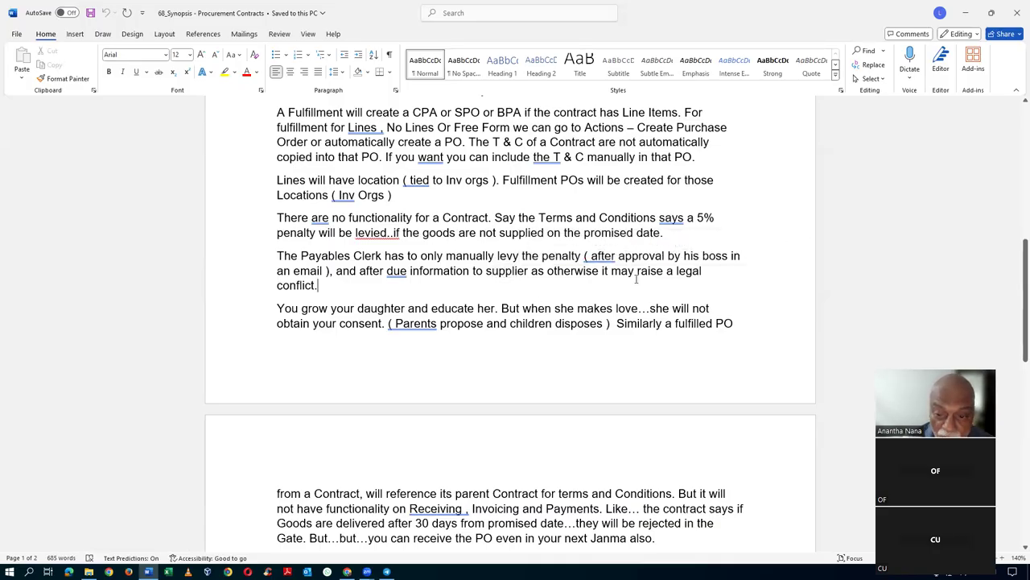
{"action": "left_click", "coordinate": [554, 274]}
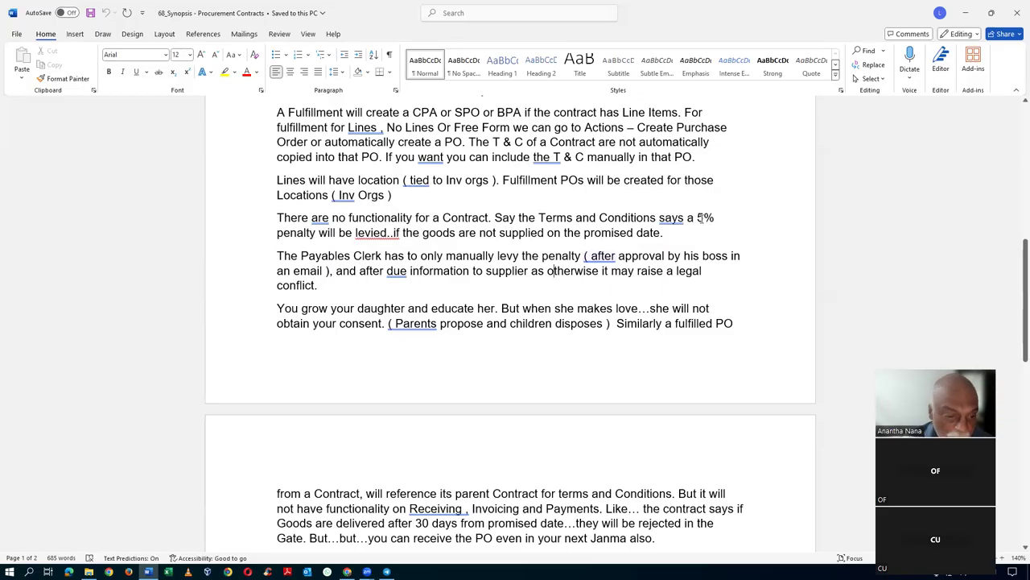
{"action": "scroll", "coordinate": [539, 278], "scroll_direction": "down", "scroll_amount": 2}
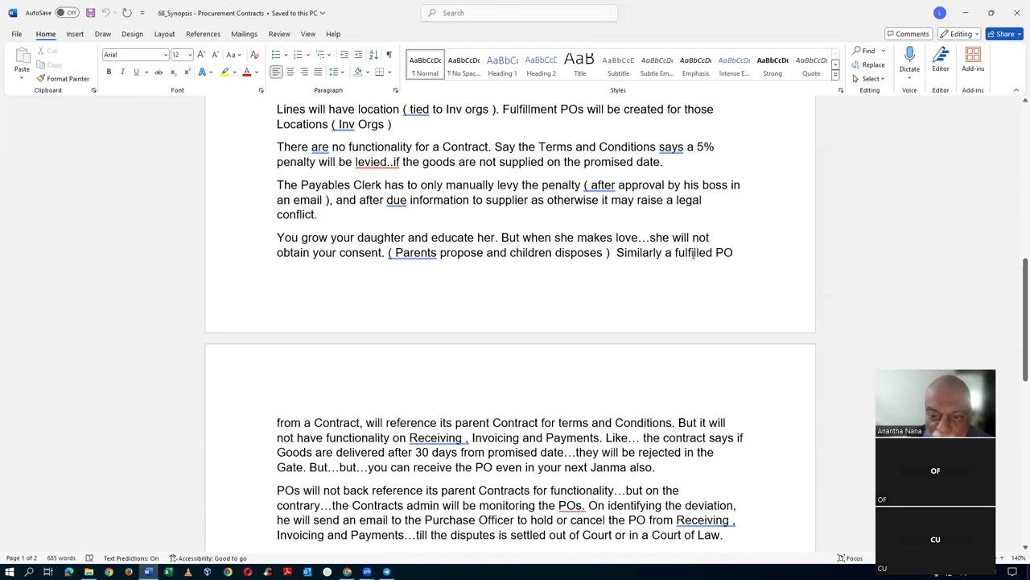
{"action": "scroll", "coordinate": [700, 253], "scroll_direction": "down", "scroll_amount": 1}
{"action": "scroll", "coordinate": [699, 253], "scroll_direction": "down", "scroll_amount": 1}
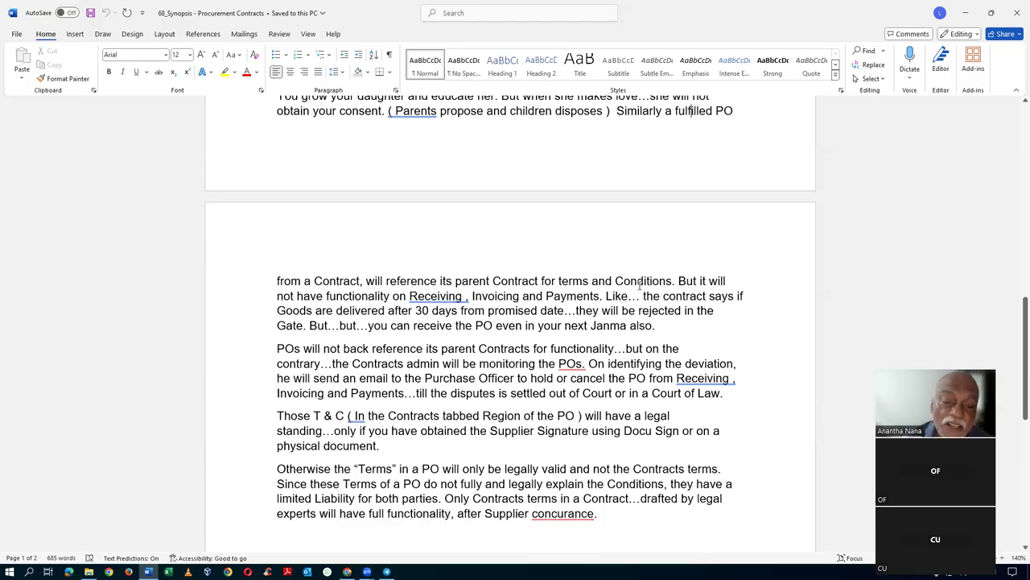
{"action": "left_click", "coordinate": [567, 296]}
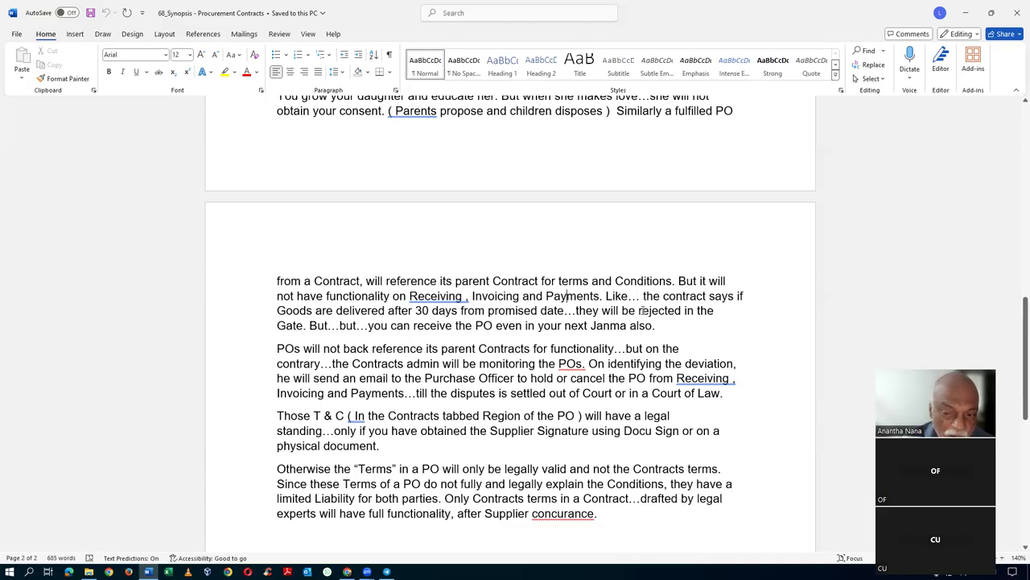
{"action": "left_click_drag", "start_coordinate": [684, 297], "coordinate": [310, 325]}
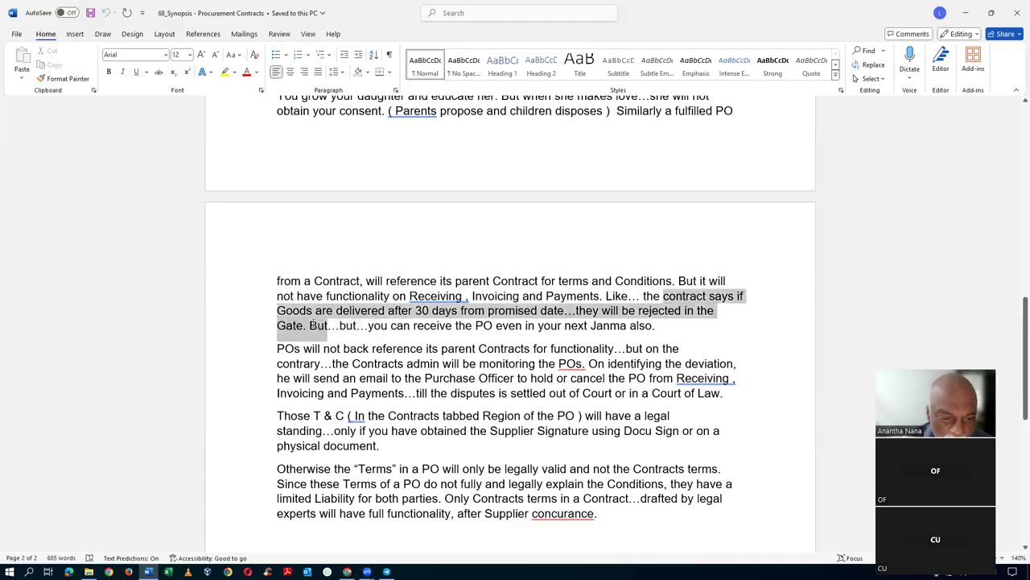
{"action": "left_click", "coordinate": [368, 326]}
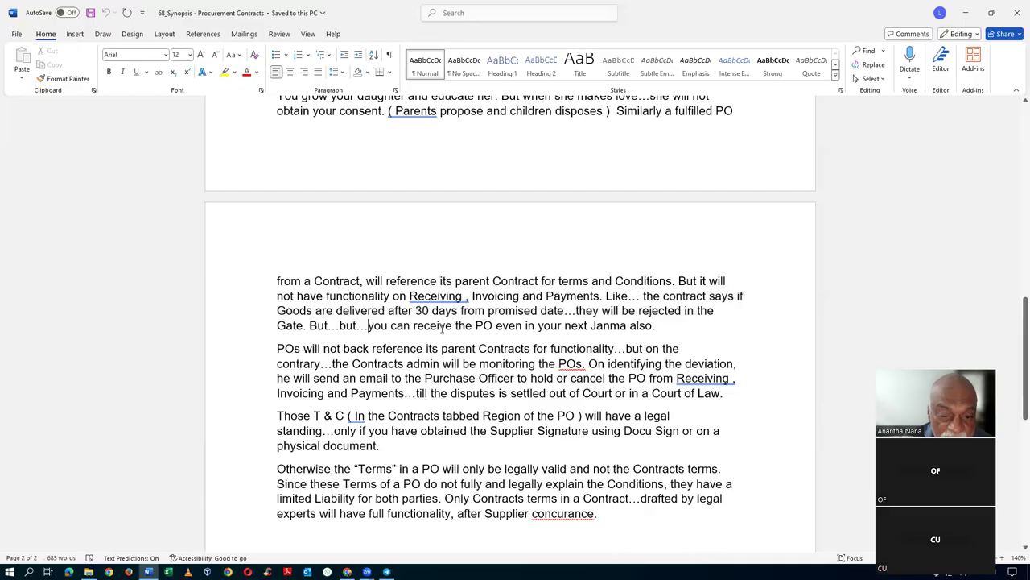
{"action": "left_click_drag", "start_coordinate": [670, 299], "coordinate": [703, 343]}
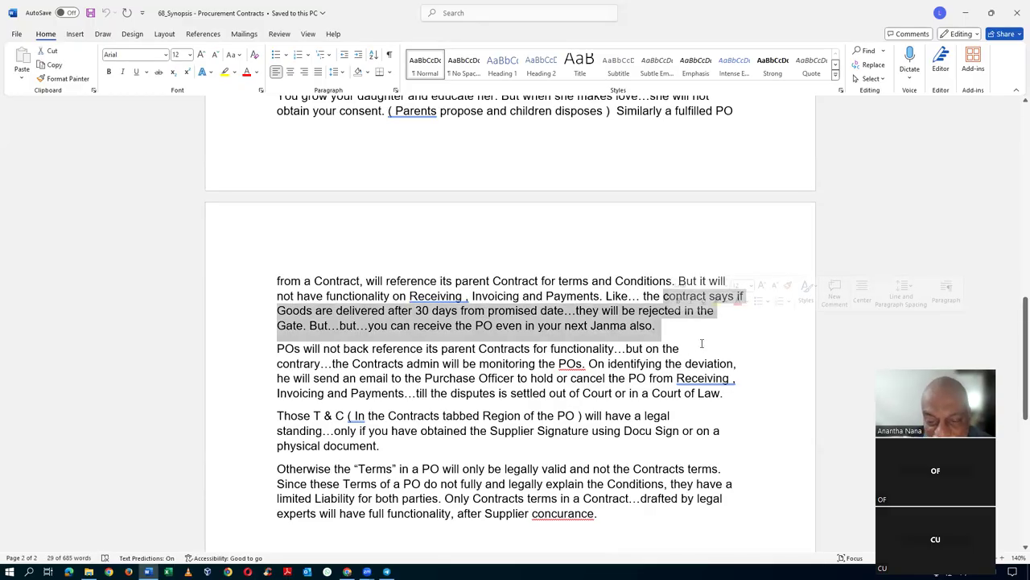
{"action": "left_click", "coordinate": [693, 340]}
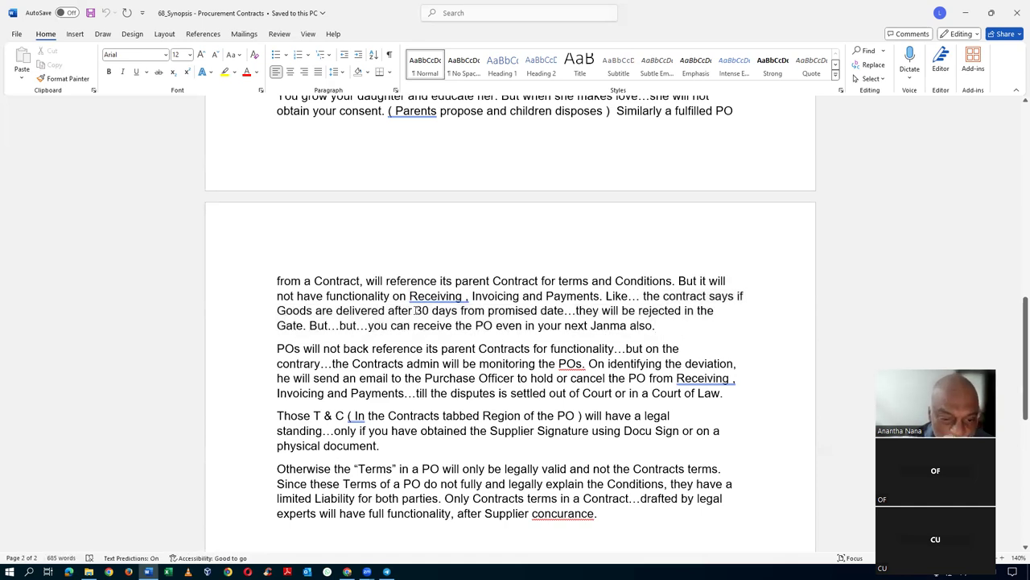
{"action": "left_click_drag", "start_coordinate": [415, 311], "coordinate": [456, 318]}
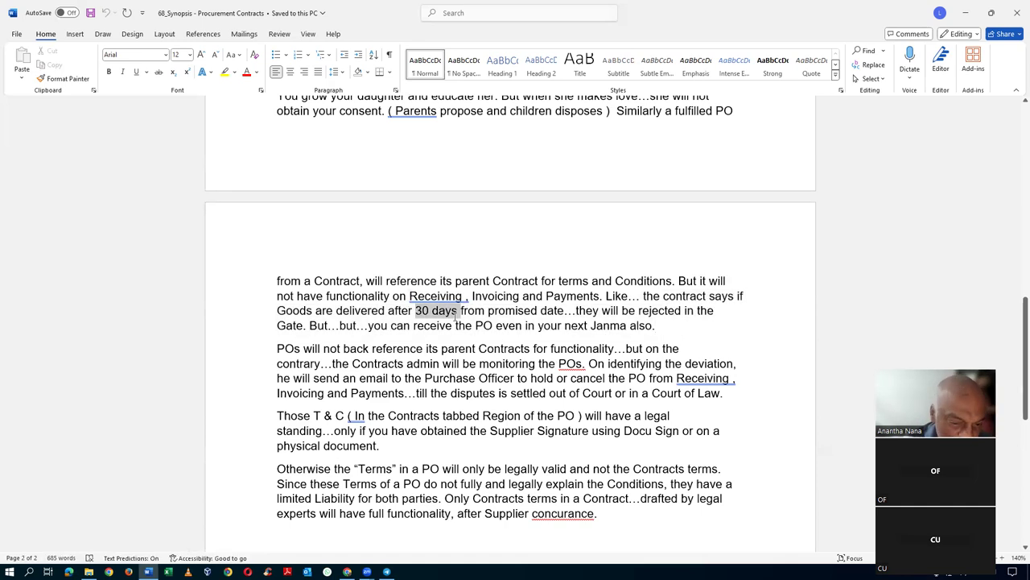
{"action": "left_click", "coordinate": [483, 325]}
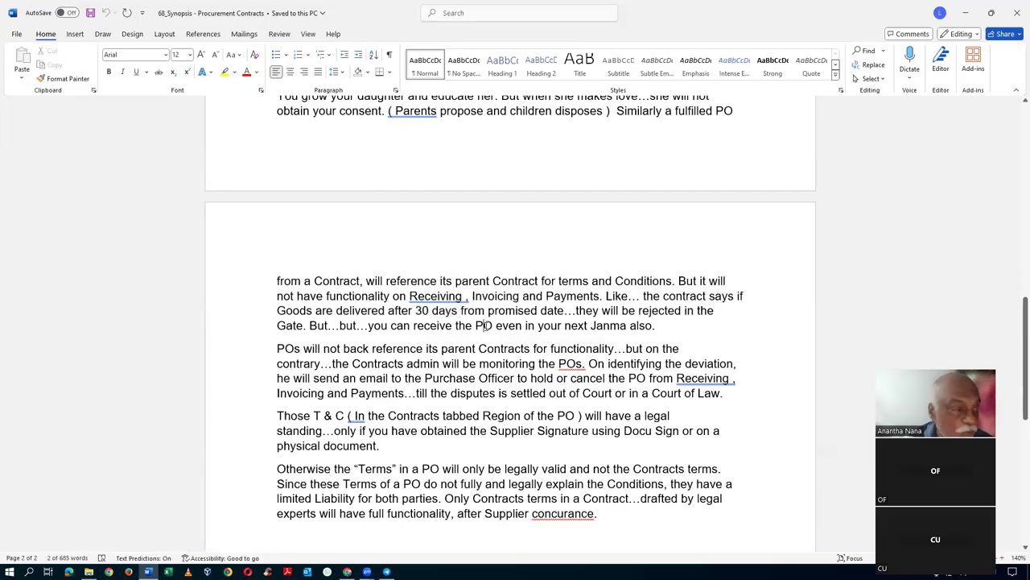
{"action": "scroll", "coordinate": [484, 325], "scroll_direction": "down", "scroll_amount": 2}
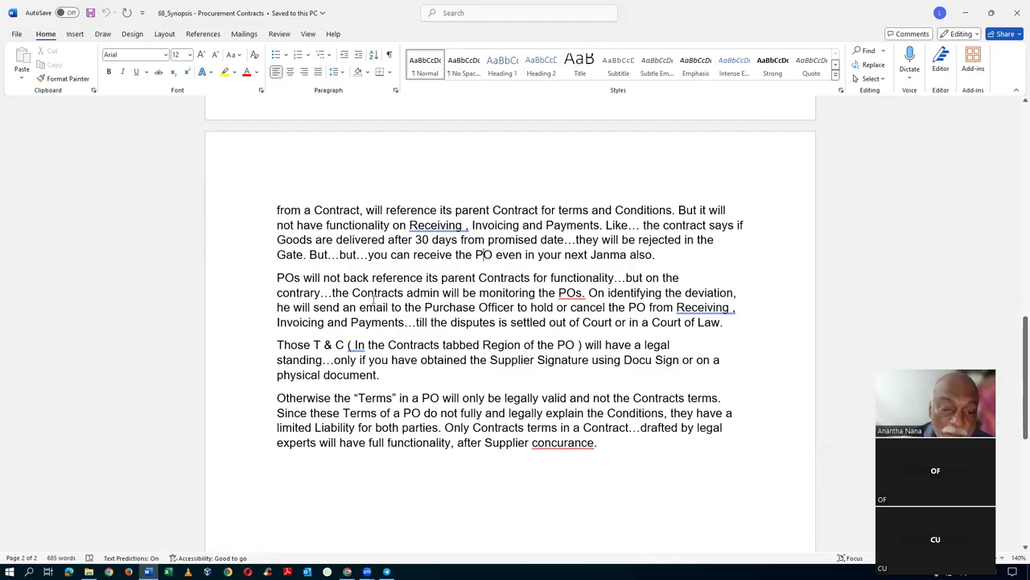
{"action": "left_click_drag", "start_coordinate": [367, 292], "coordinate": [567, 292]}
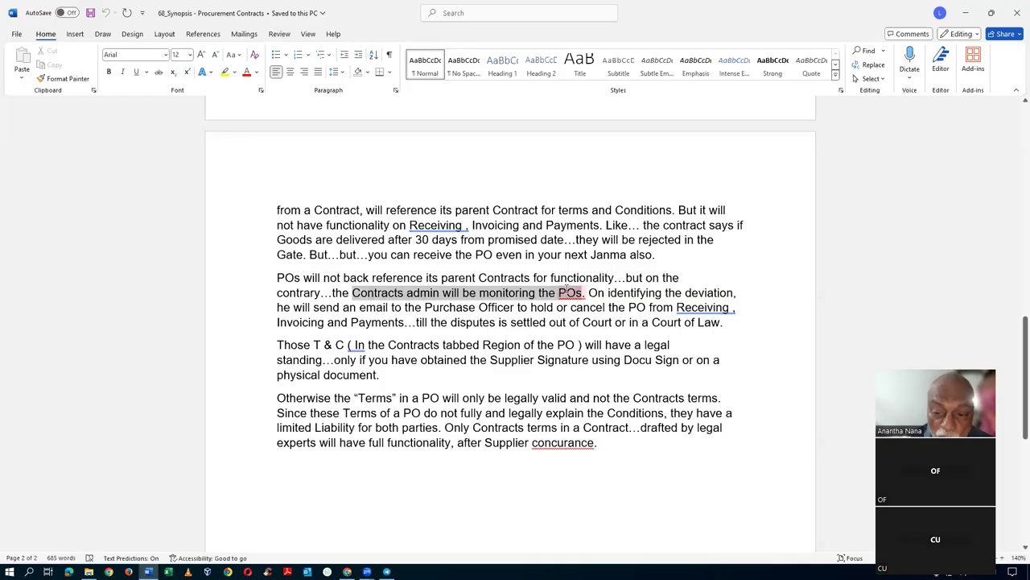
{"action": "left_click", "coordinate": [616, 303]}
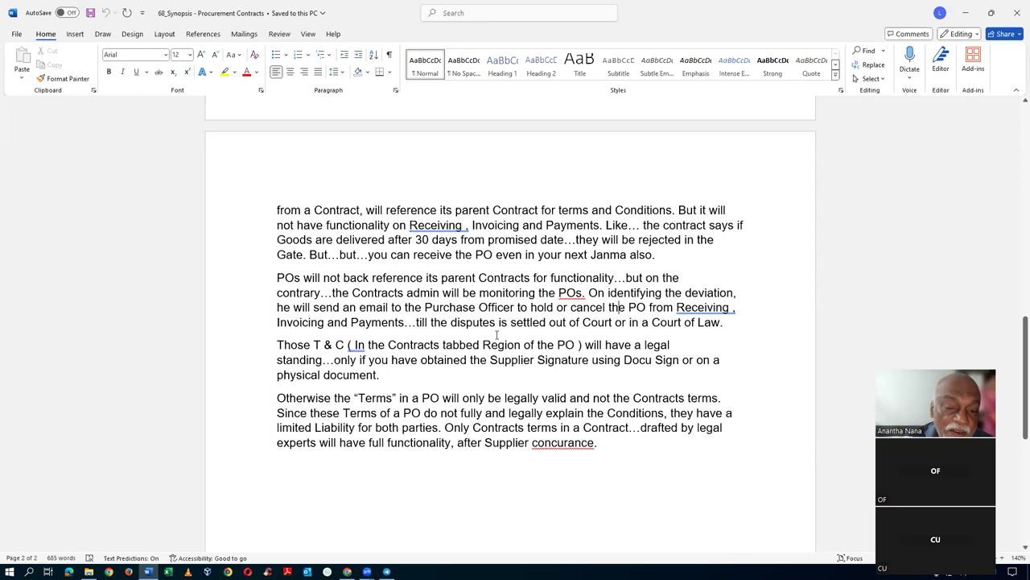
{"action": "left_click_drag", "start_coordinate": [440, 327], "coordinate": [669, 326]}
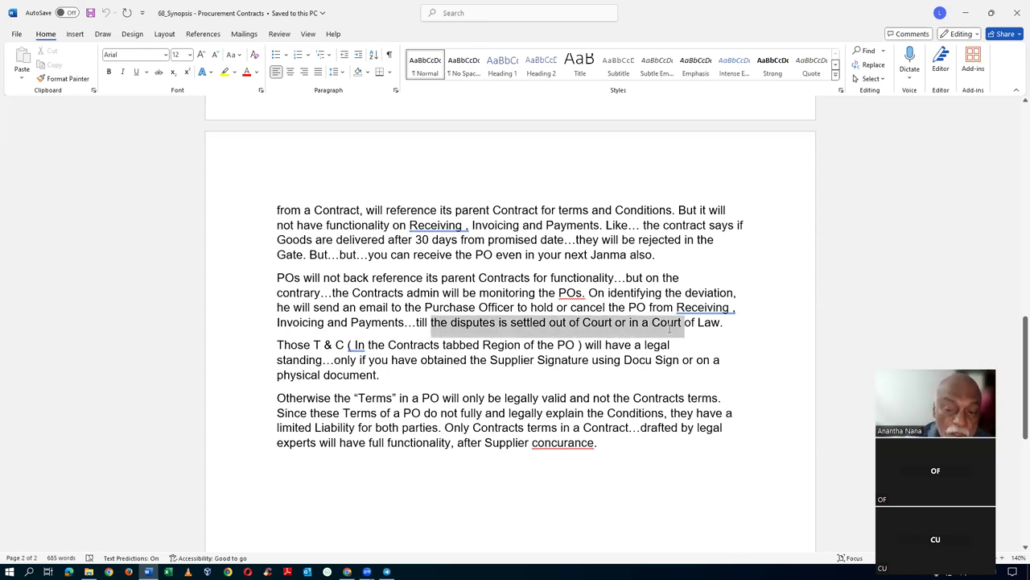
{"action": "left_click", "coordinate": [479, 307]}
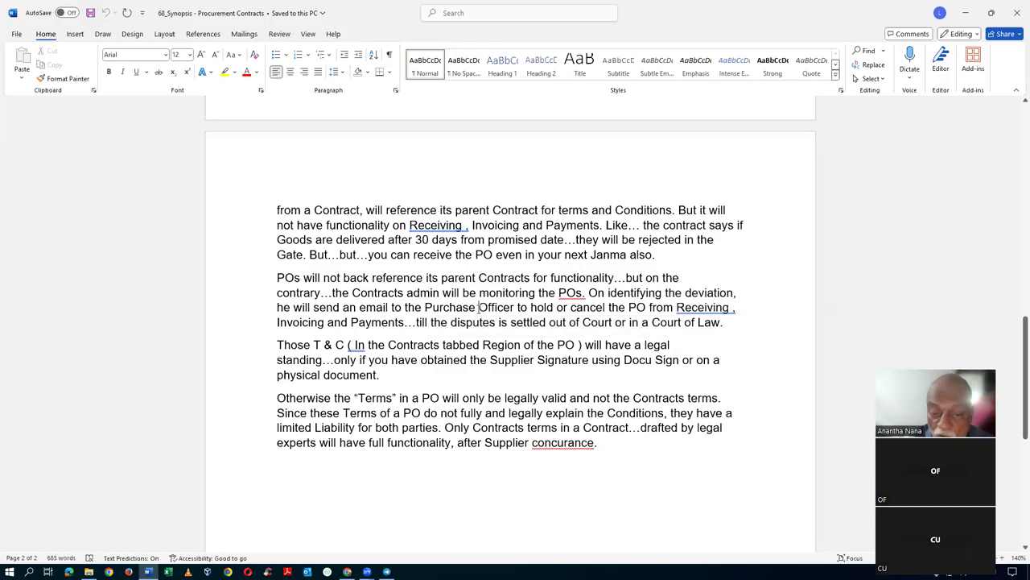
{"action": "left_click_drag", "start_coordinate": [563, 277], "coordinate": [547, 321]}
{"action": "scroll", "coordinate": [531, 314], "scroll_direction": "down", "scroll_amount": 3}
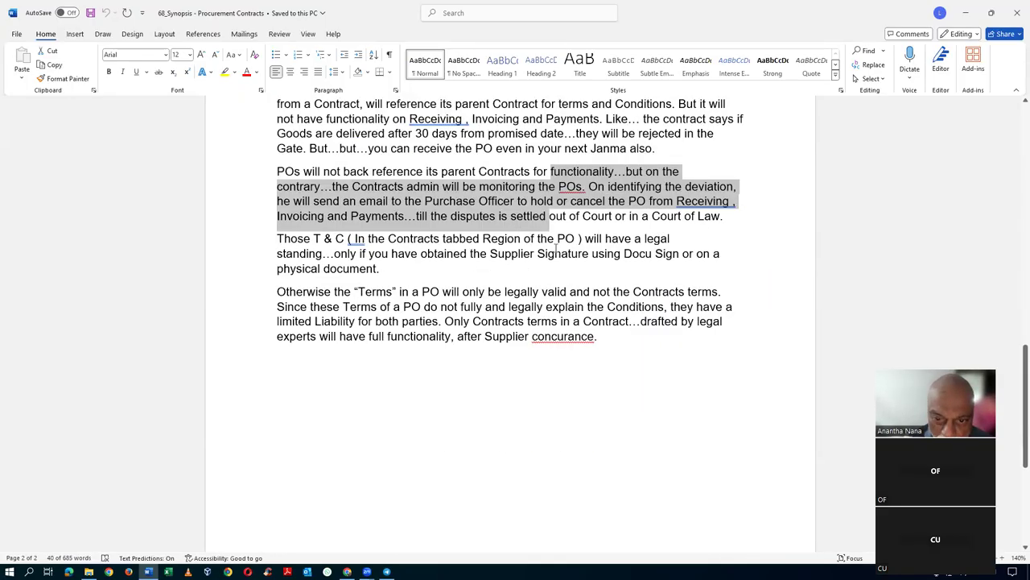
{"action": "left_click", "coordinate": [337, 258]}
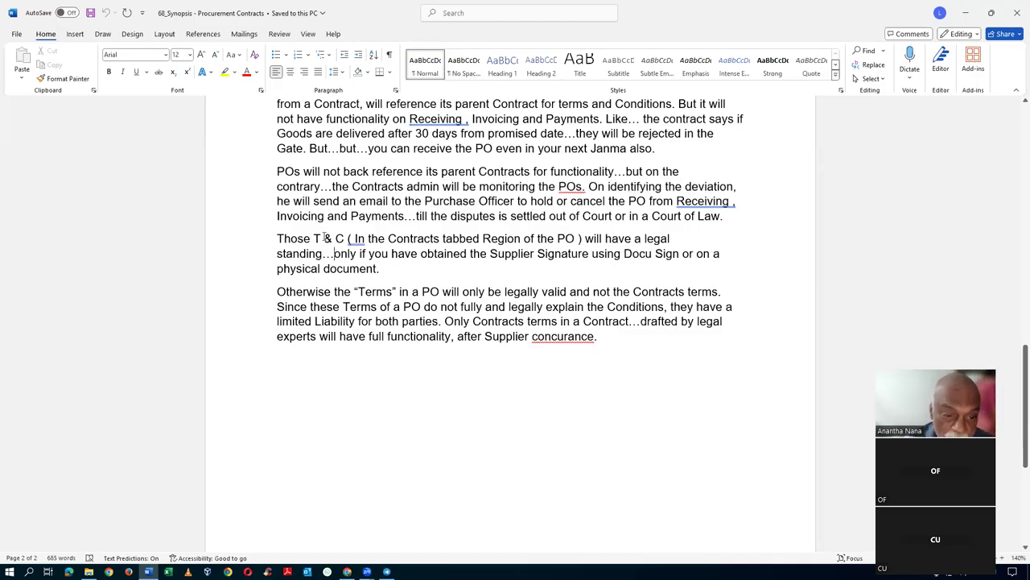
{"action": "left_click_drag", "start_coordinate": [324, 238], "coordinate": [332, 269]}
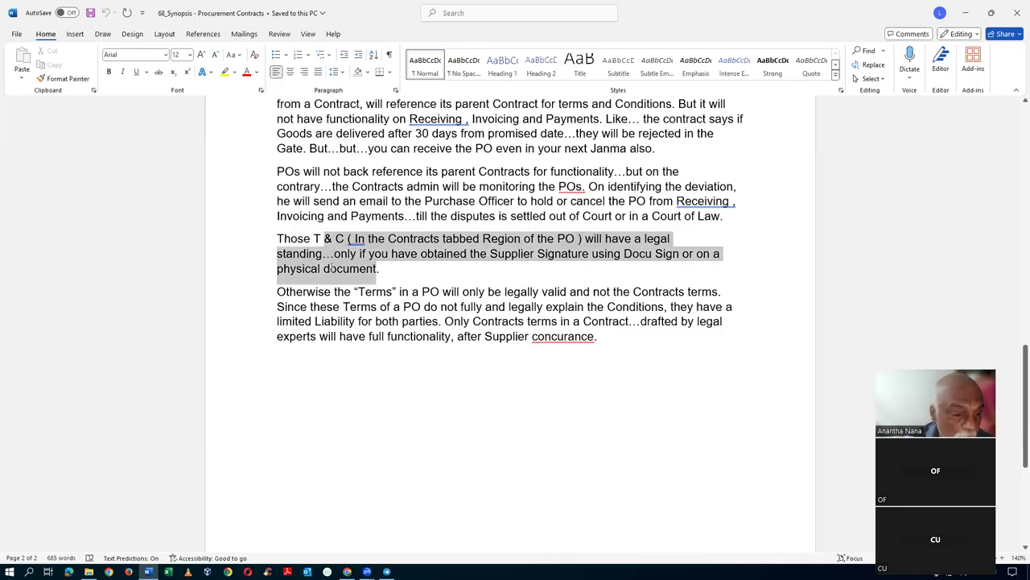
{"action": "left_click", "coordinate": [447, 277]}
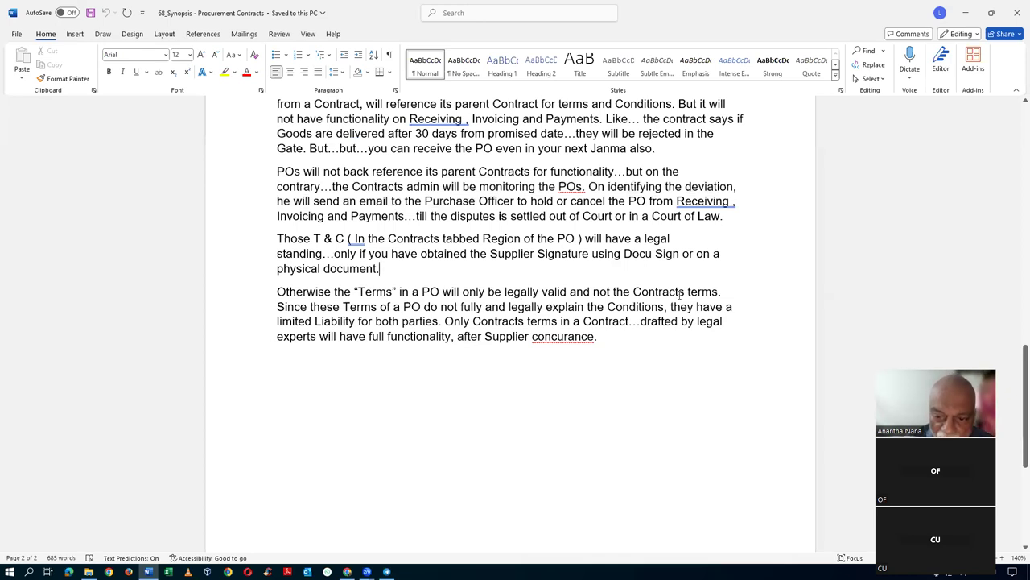
{"action": "left_click", "coordinate": [670, 291]}
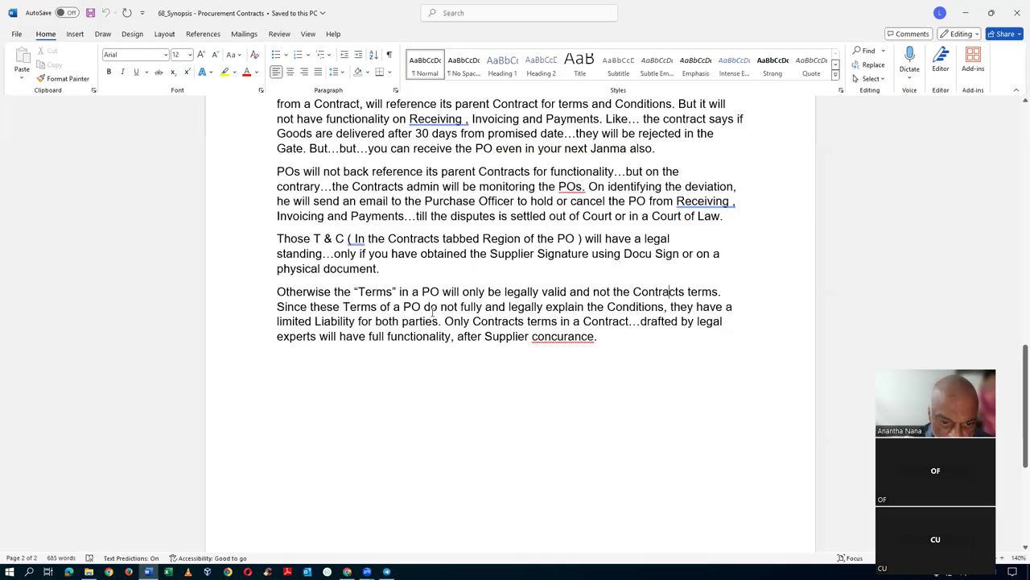
{"action": "left_click_drag", "start_coordinate": [403, 307], "coordinate": [509, 307]}
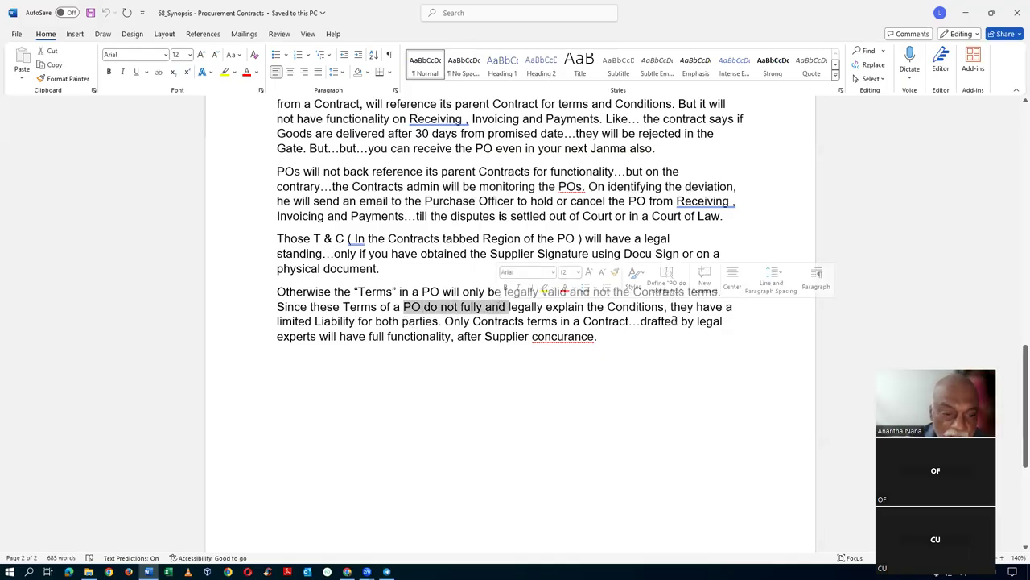
{"action": "left_click", "coordinate": [416, 336]}
{"action": "left_click_drag", "start_coordinate": [279, 321], "coordinate": [339, 321]}
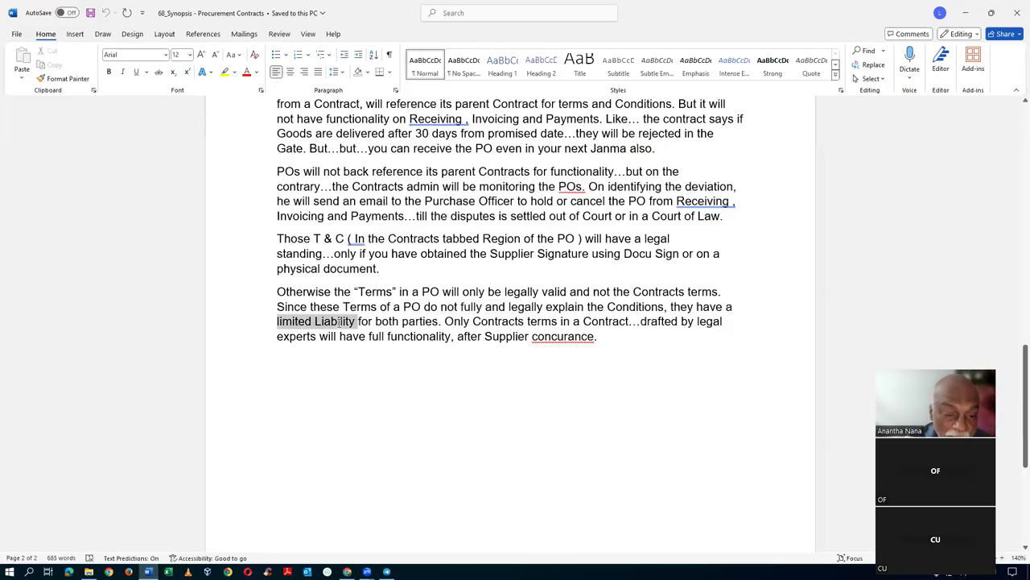
{"action": "left_click", "coordinate": [351, 366]}
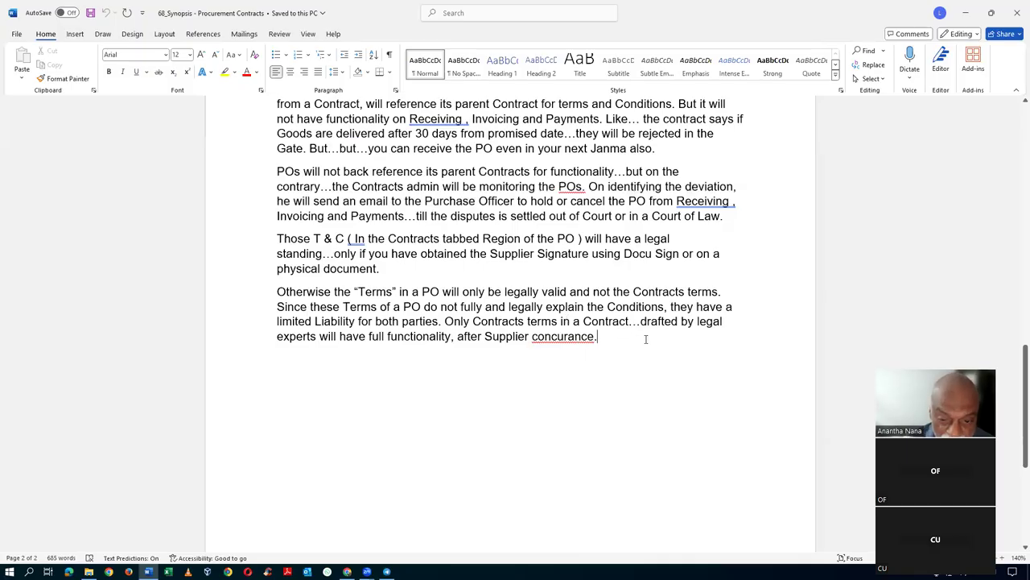
{"action": "key", "text": "BackSpace"}
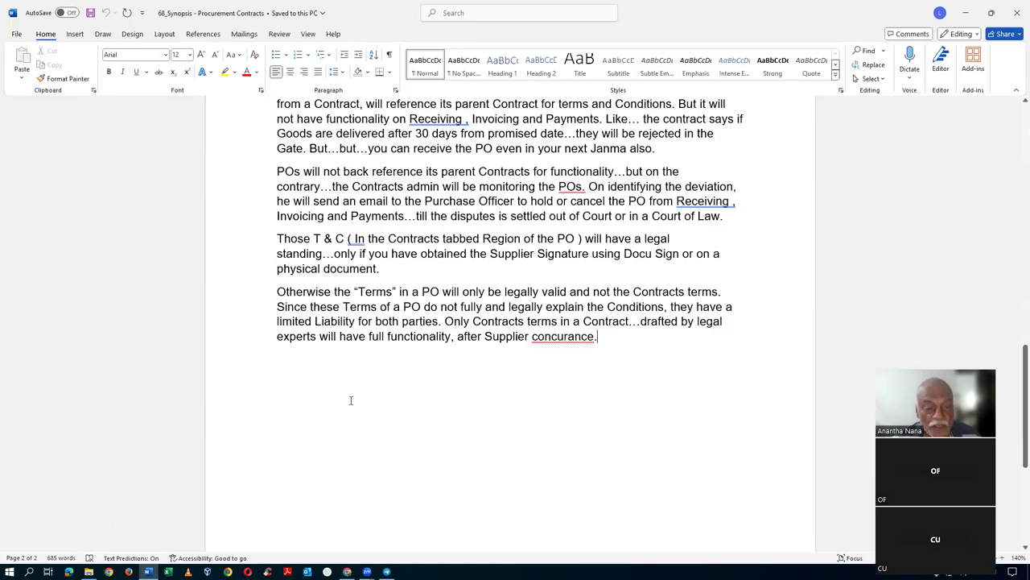
- Launch Microsoft Excel from the taskbar
{"action": "left_click", "coordinate": [168, 571]}
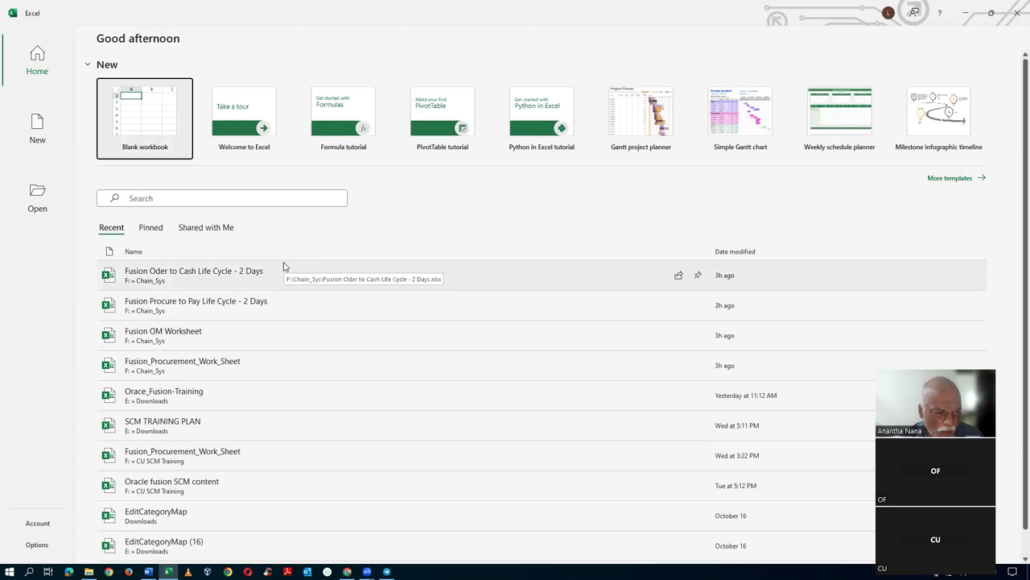
{"action": "left_click", "coordinate": [289, 369]}
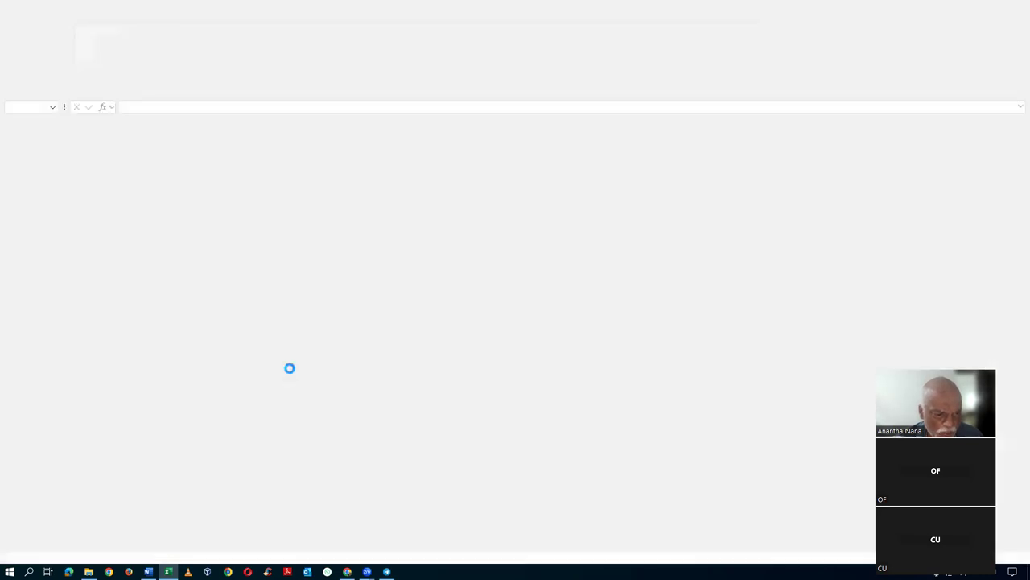
{"action": "left_click", "coordinate": [514, 319]}
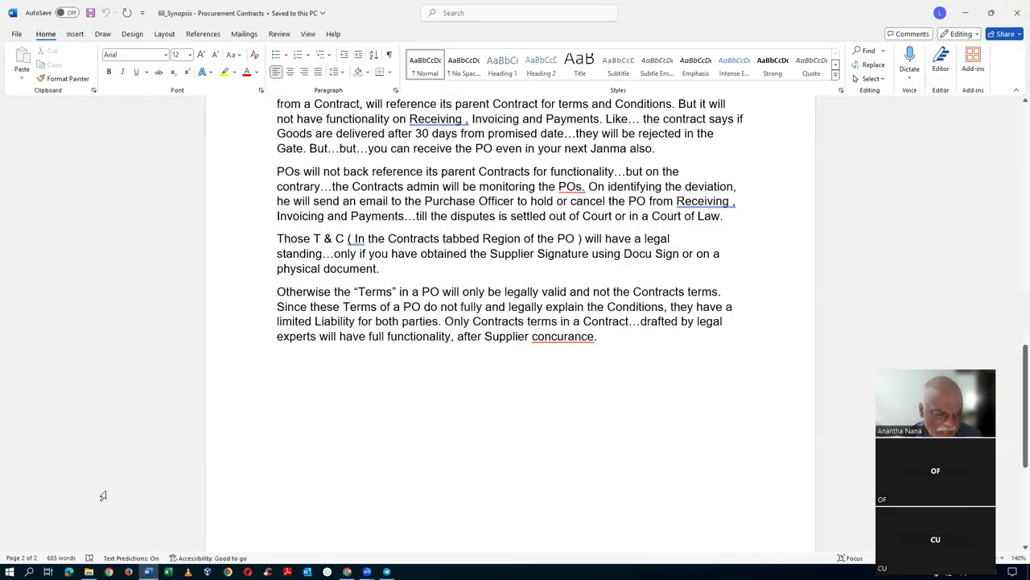
{"action": "left_click", "coordinate": [89, 572]}
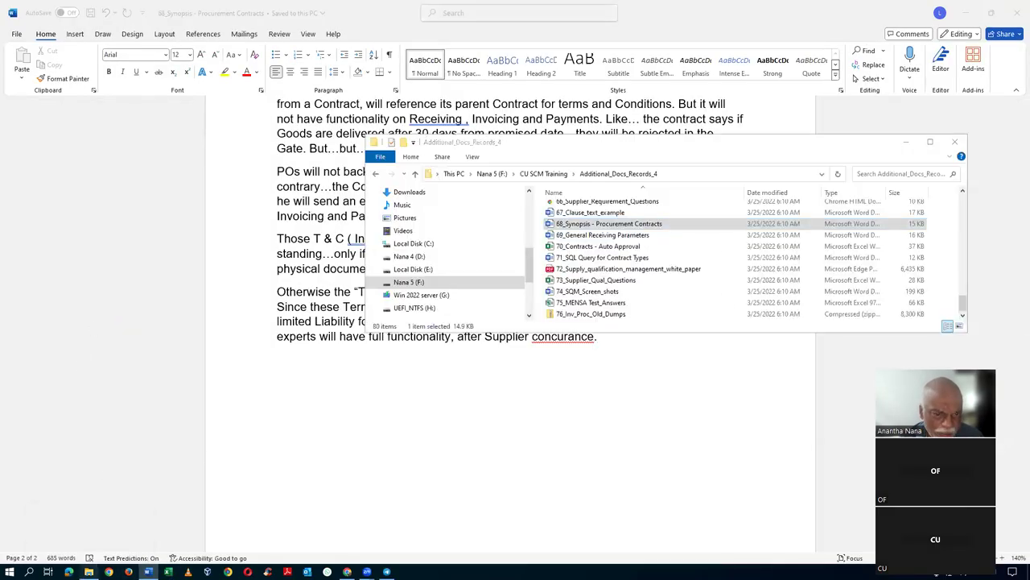
- Open the Fusion_Procurement_Work_Sheet workbook from the CU SCM Training folder
{"action": "left_click", "coordinate": [541, 174]}
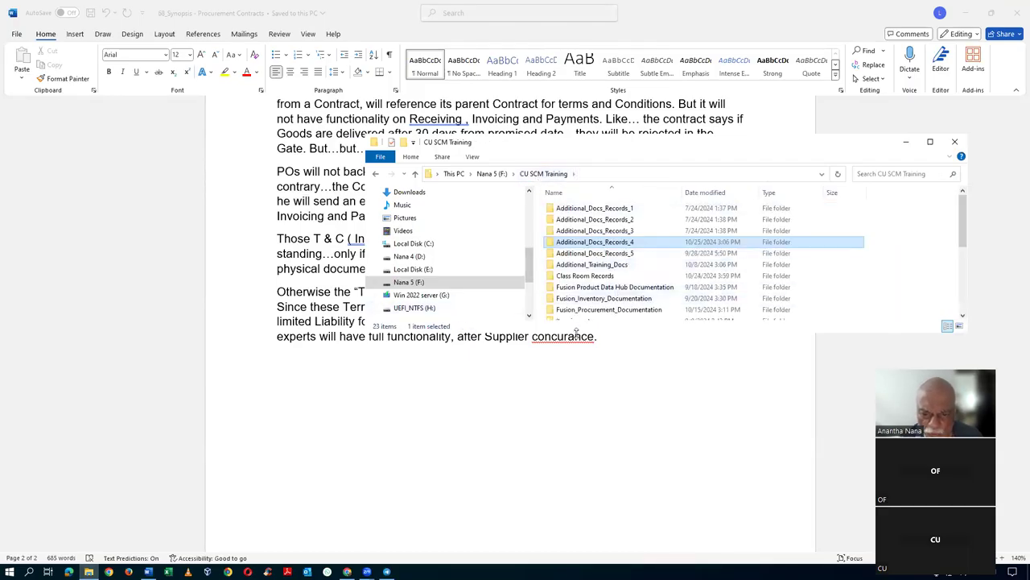
{"action": "scroll", "coordinate": [608, 310], "scroll_direction": "down", "scroll_amount": 1}
{"action": "scroll", "coordinate": [612, 281], "scroll_direction": "down", "scroll_amount": 2}
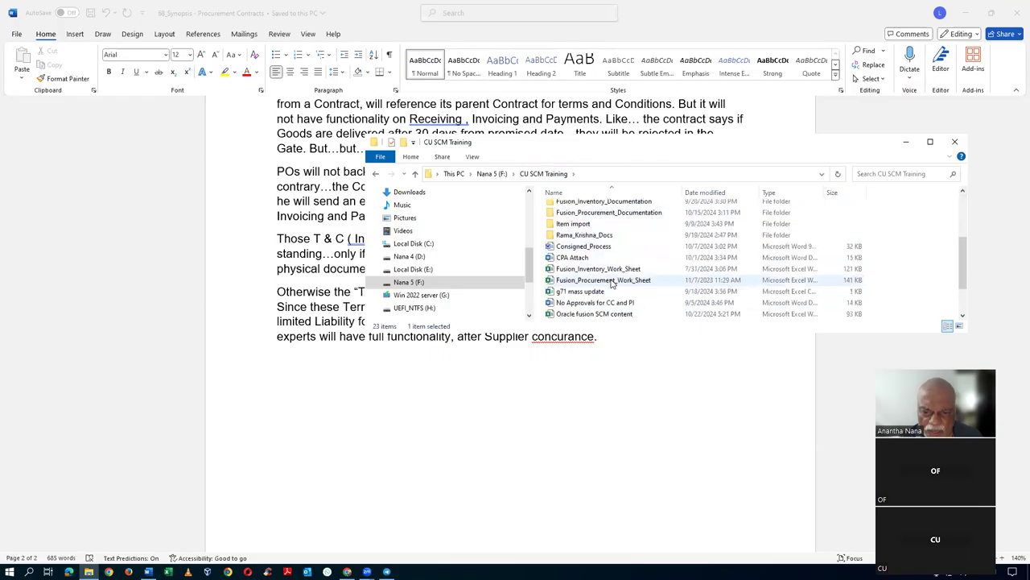
{"action": "left_click", "coordinate": [628, 280]}
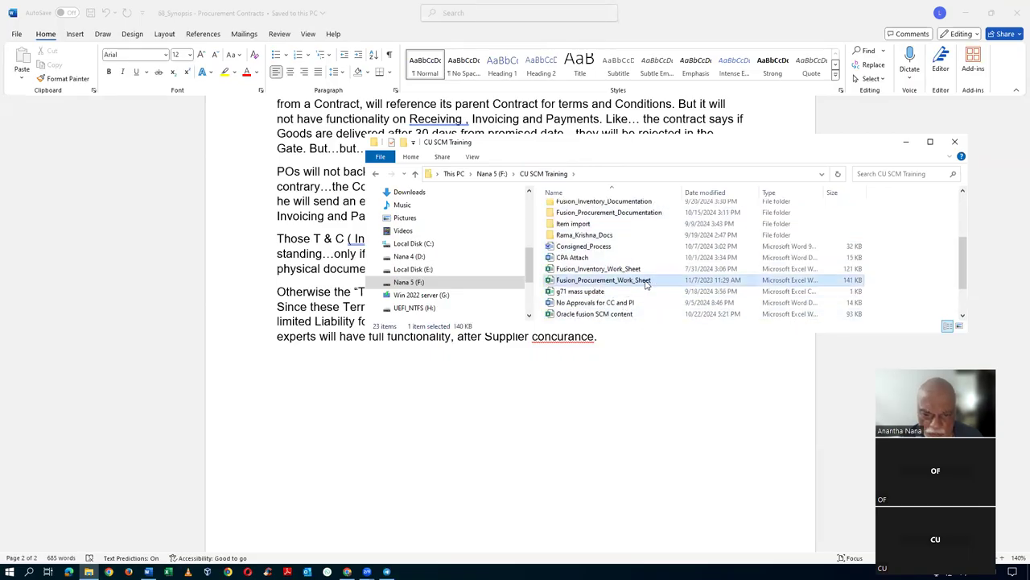
{"action": "double_click", "coordinate": [646, 281]}
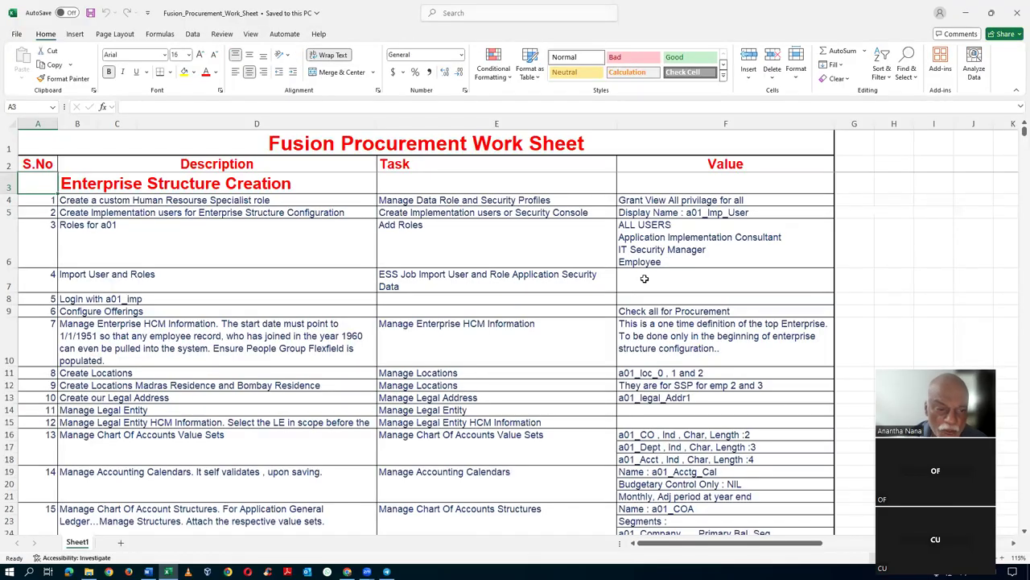
- Scroll the worksheet to row 256 and select the 4th Pillar : Procurement Contracts heading
{"action": "left_click", "coordinate": [262, 265]}
{"action": "scroll", "coordinate": [262, 270], "scroll_direction": "down", "scroll_amount": 11}
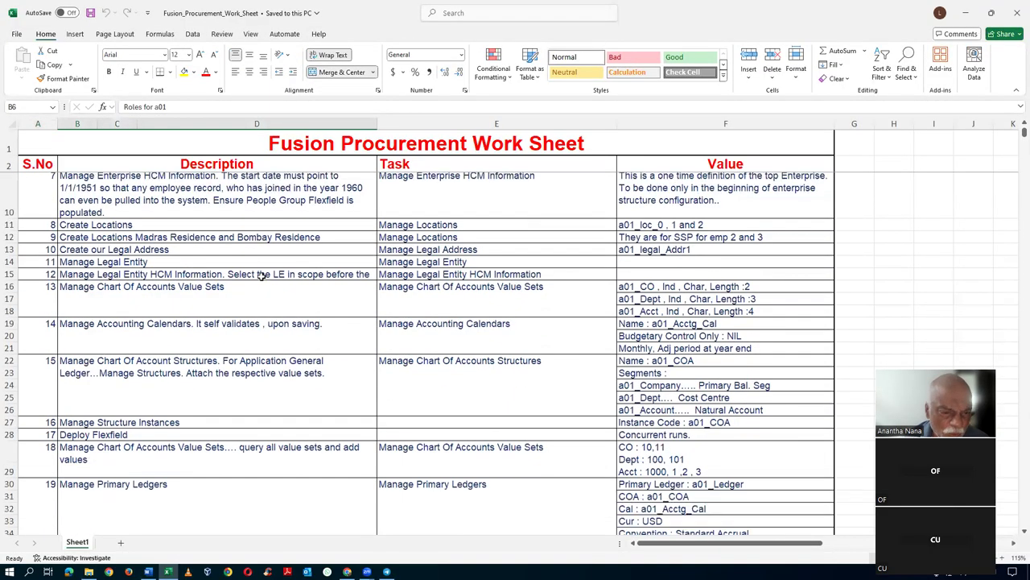
{"action": "scroll", "coordinate": [262, 276], "scroll_direction": "down", "scroll_amount": 16}
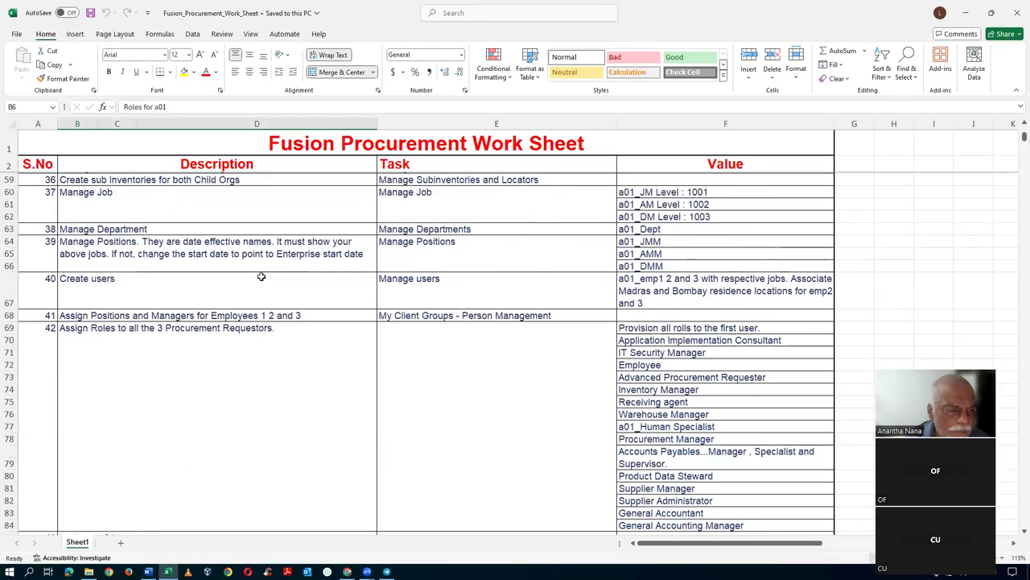
{"action": "scroll", "coordinate": [263, 277], "scroll_direction": "down", "scroll_amount": 20}
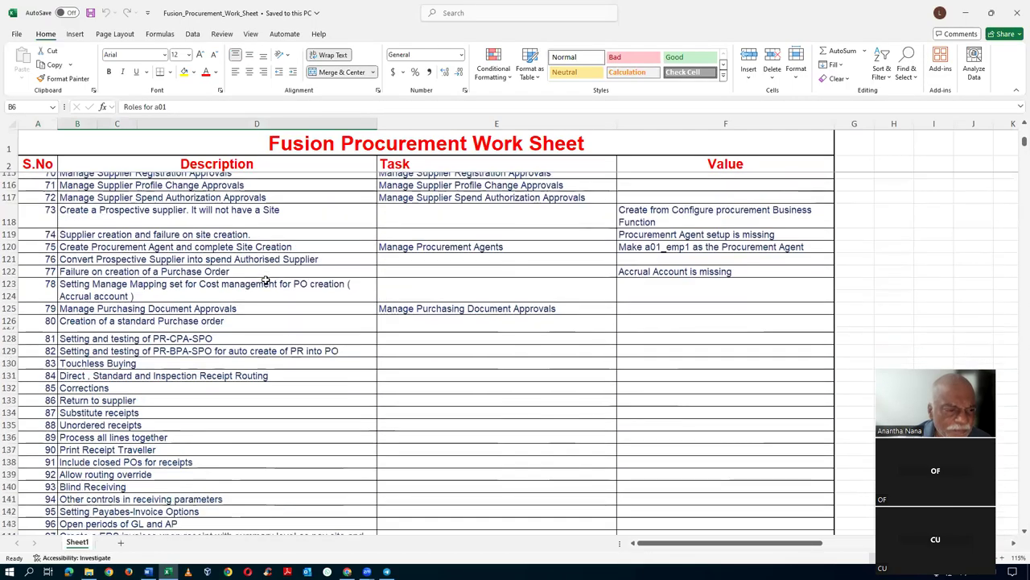
{"action": "scroll", "coordinate": [266, 279], "scroll_direction": "down", "scroll_amount": 9}
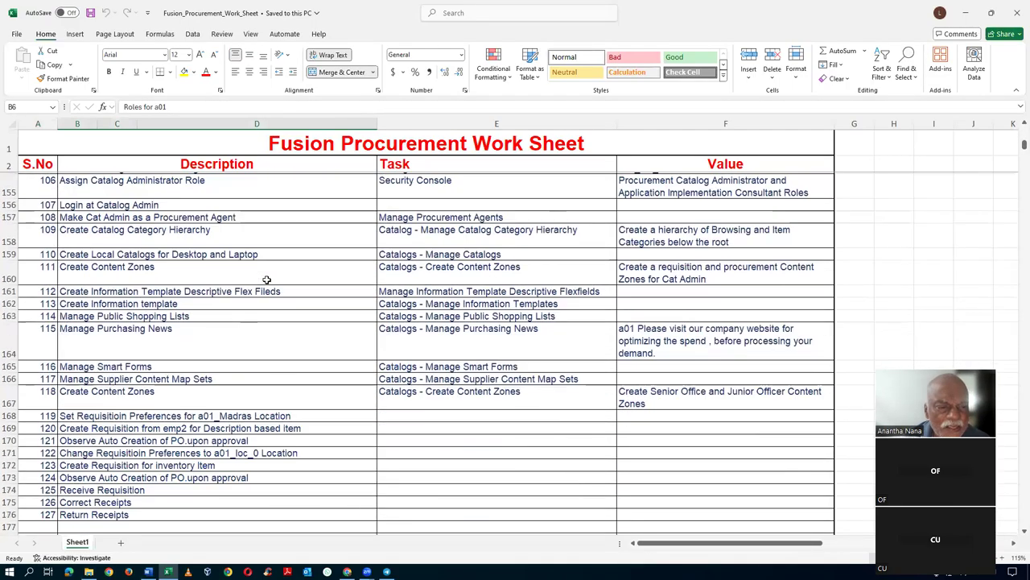
{"action": "scroll", "coordinate": [267, 280], "scroll_direction": "down", "scroll_amount": 18}
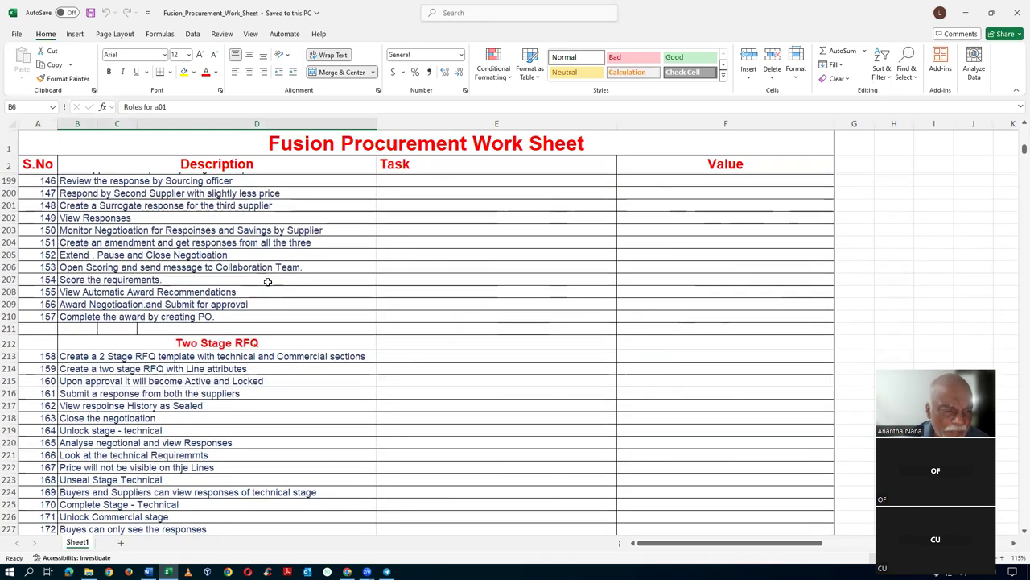
{"action": "scroll", "coordinate": [267, 282], "scroll_direction": "down", "scroll_amount": 7}
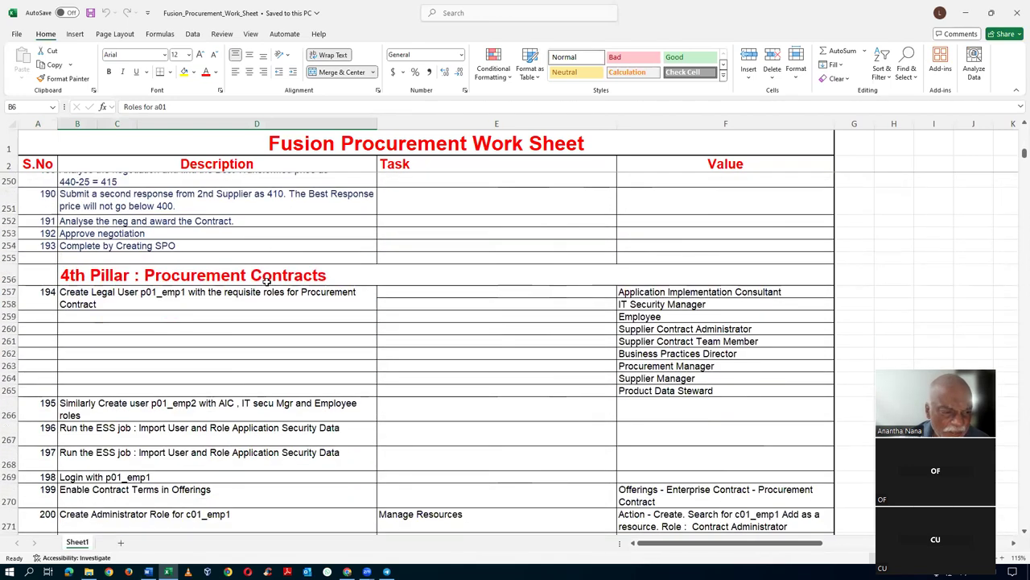
{"action": "left_click", "coordinate": [215, 275]}
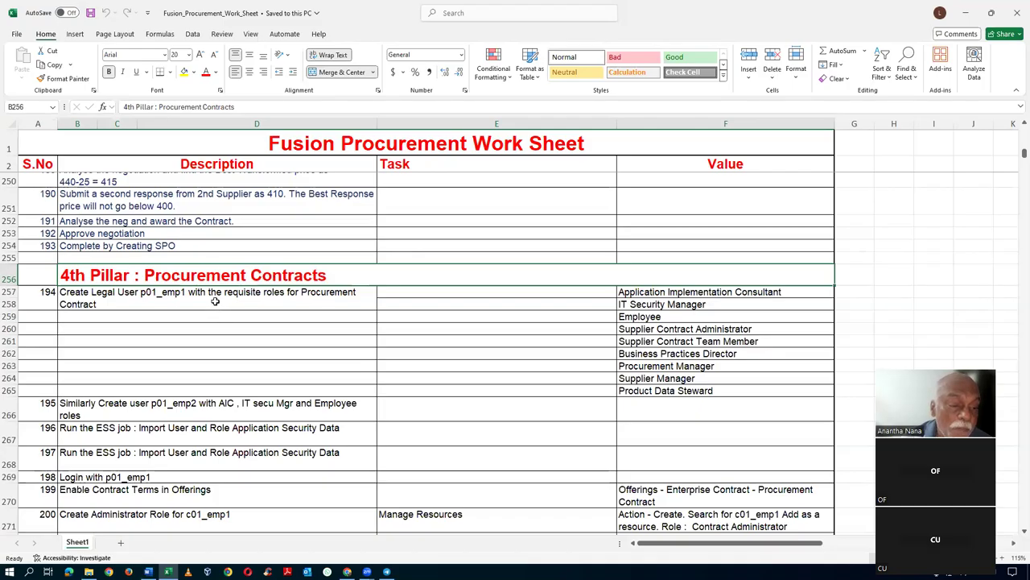
- Point out the 4th Pillar heading, the first legal user task, and the Business Practices Director role
{"action": "left_click", "coordinate": [215, 301]}
{"action": "left_click", "coordinate": [223, 275]}
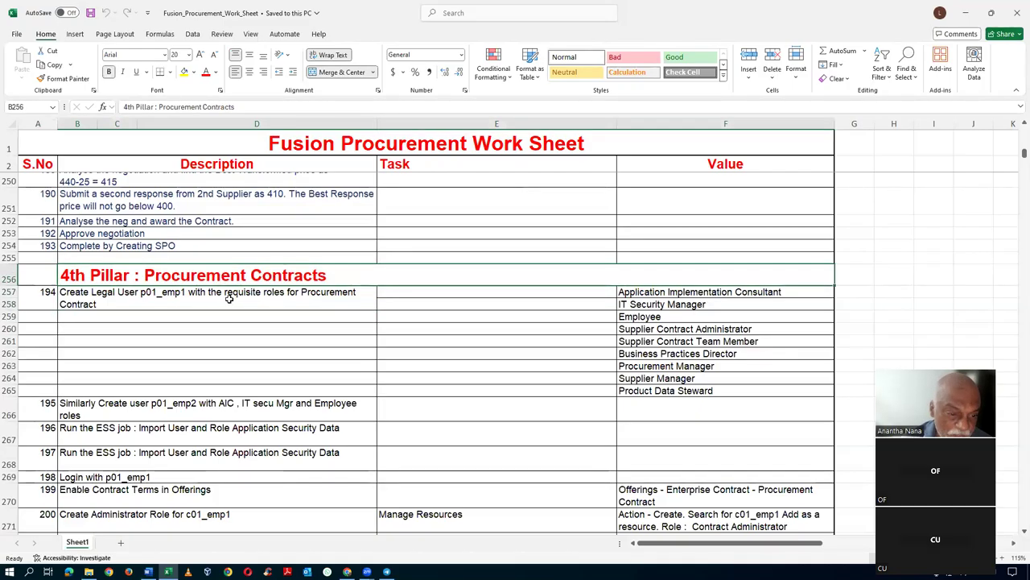
{"action": "left_click", "coordinate": [230, 298]}
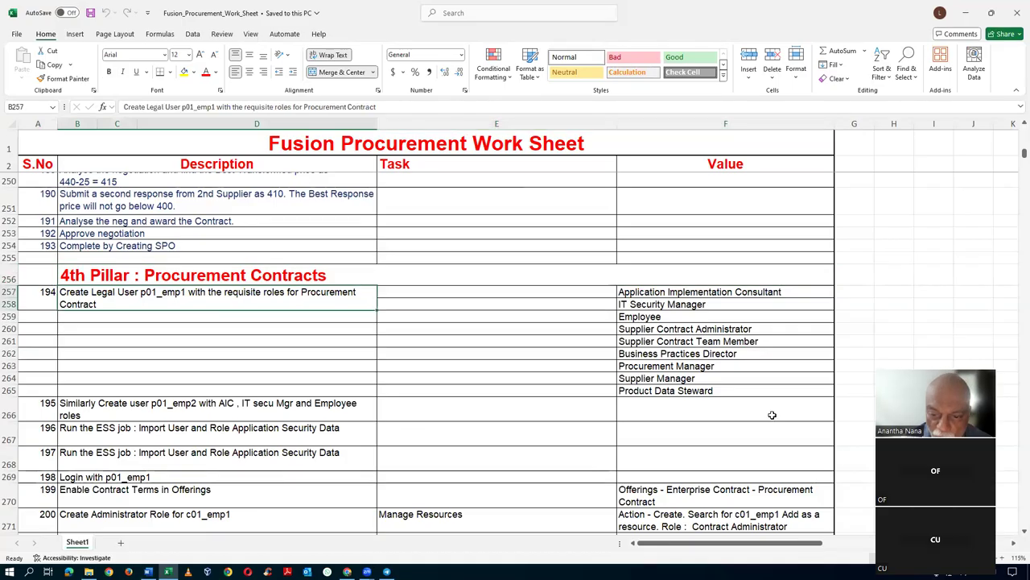
{"action": "left_click", "coordinate": [694, 355]}
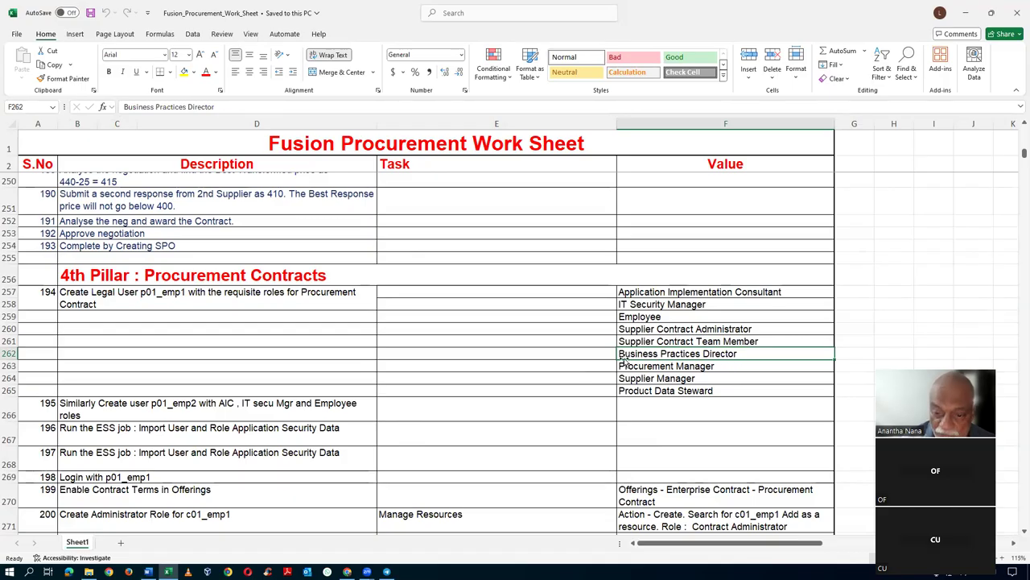
{"action": "left_click", "coordinate": [595, 358]}
{"action": "left_click", "coordinate": [677, 355]}
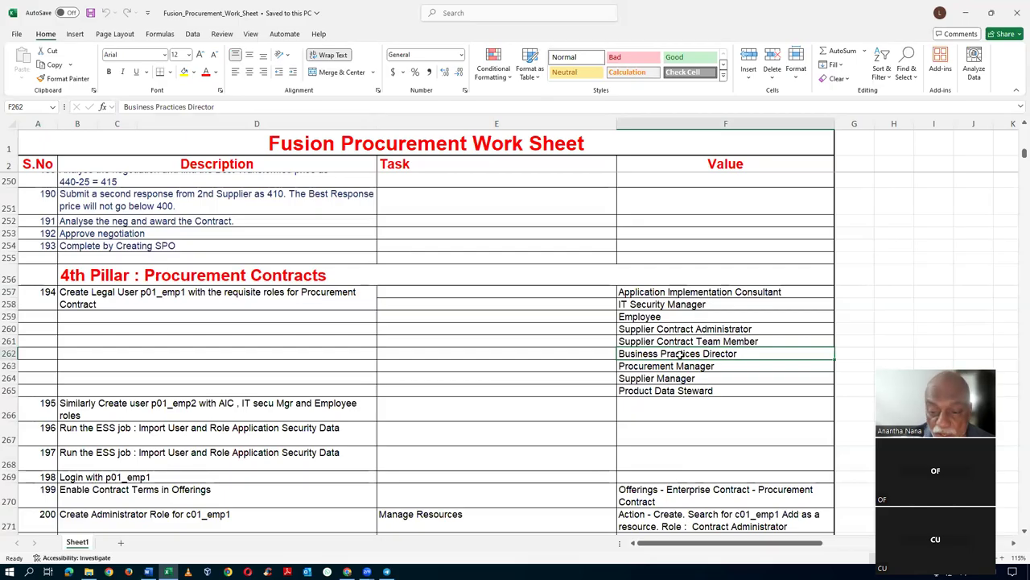
{"action": "left_click", "coordinate": [554, 355]}
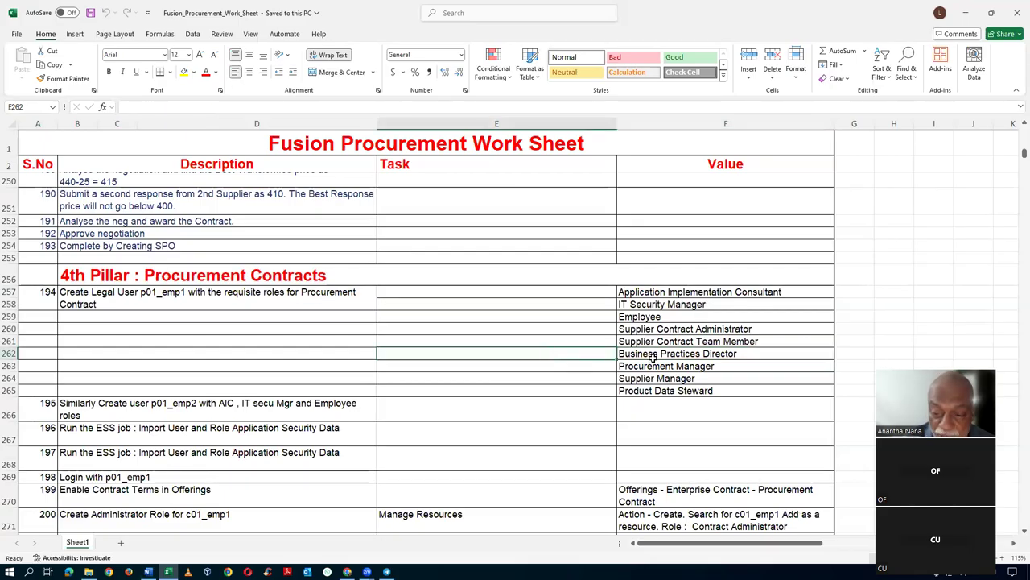
{"action": "left_click", "coordinate": [652, 357]}
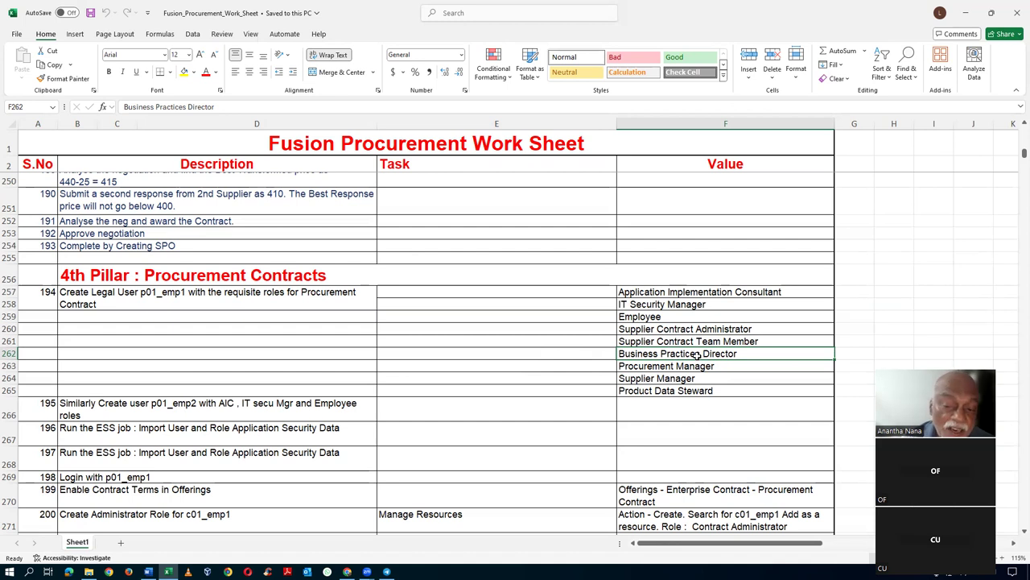
{"action": "left_click", "coordinate": [500, 356]}
{"action": "left_click", "coordinate": [683, 355]}
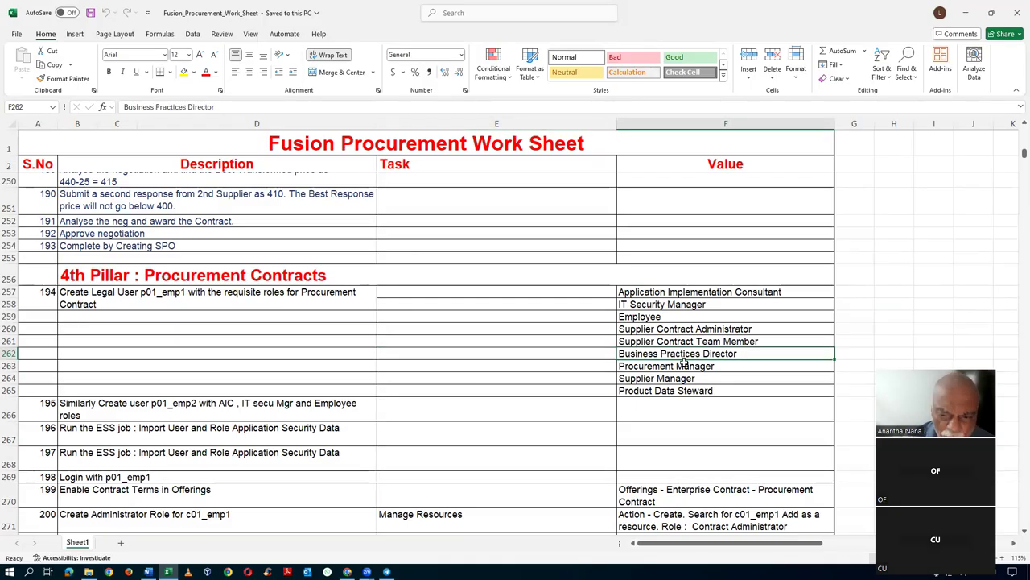
- Point out the Procurement Manager, Supplier Manager and Product Data Steward roles, then reselect B257
{"action": "left_click", "coordinate": [679, 369]}
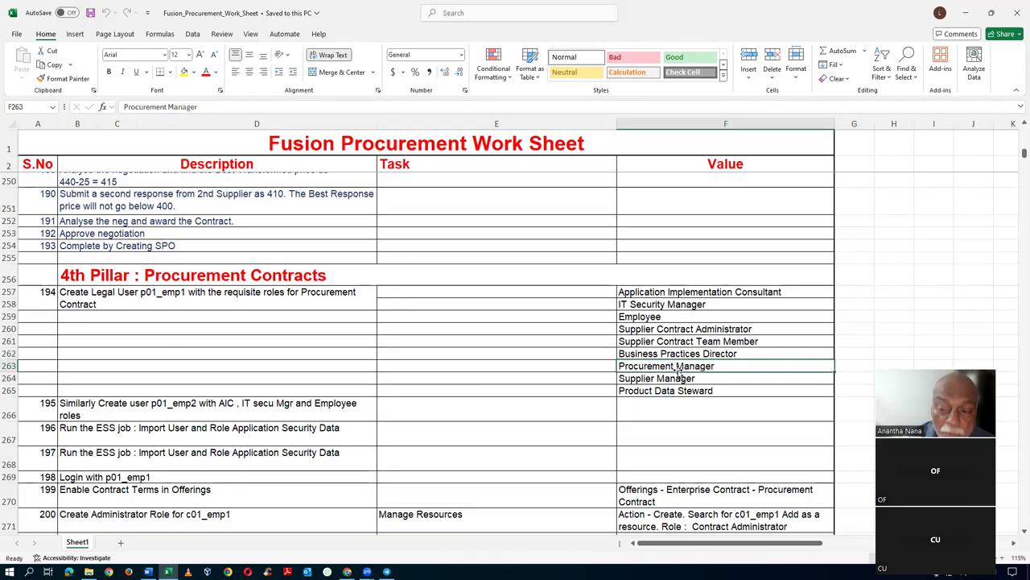
{"action": "left_click", "coordinate": [870, 371]}
{"action": "left_click", "coordinate": [763, 367]}
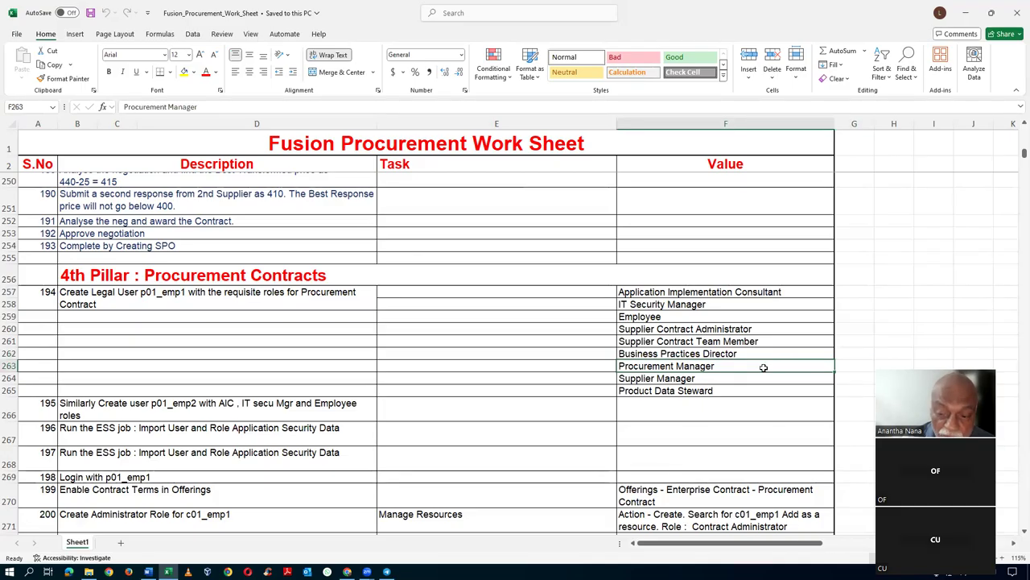
{"action": "left_click", "coordinate": [579, 367]}
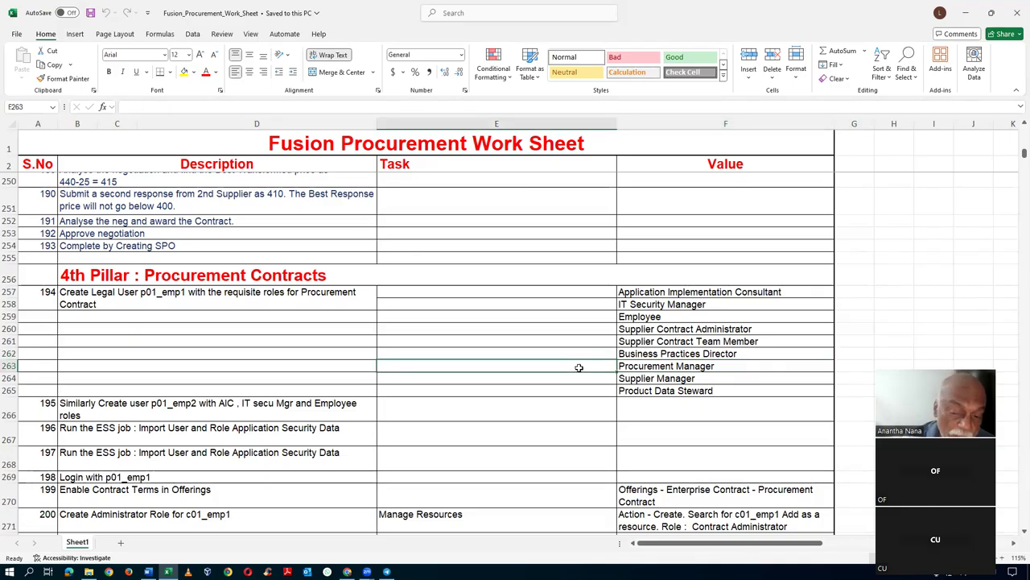
{"action": "left_click", "coordinate": [633, 381]}
{"action": "left_click", "coordinate": [558, 381]}
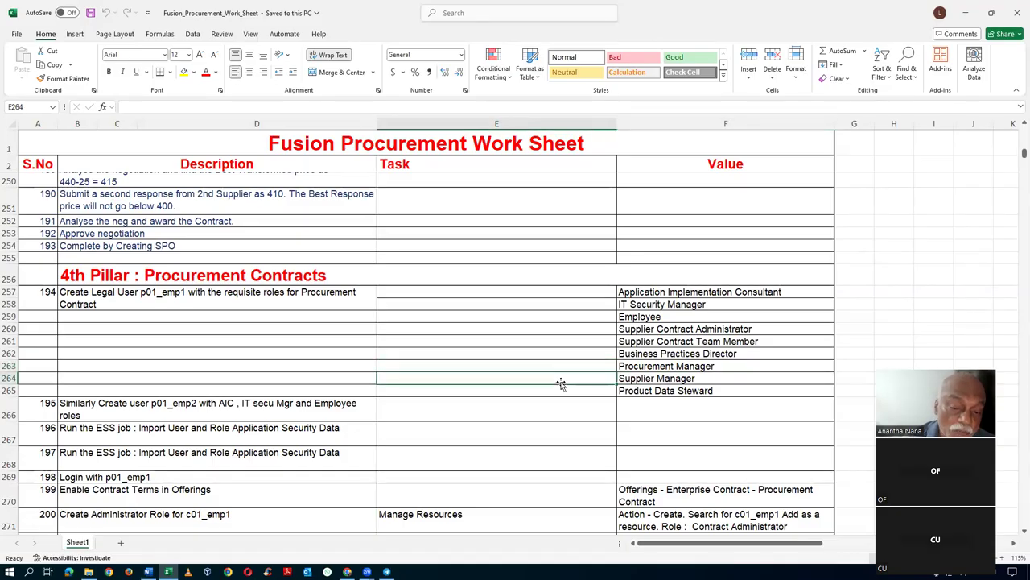
{"action": "left_click", "coordinate": [562, 393]}
{"action": "left_click", "coordinate": [670, 393]}
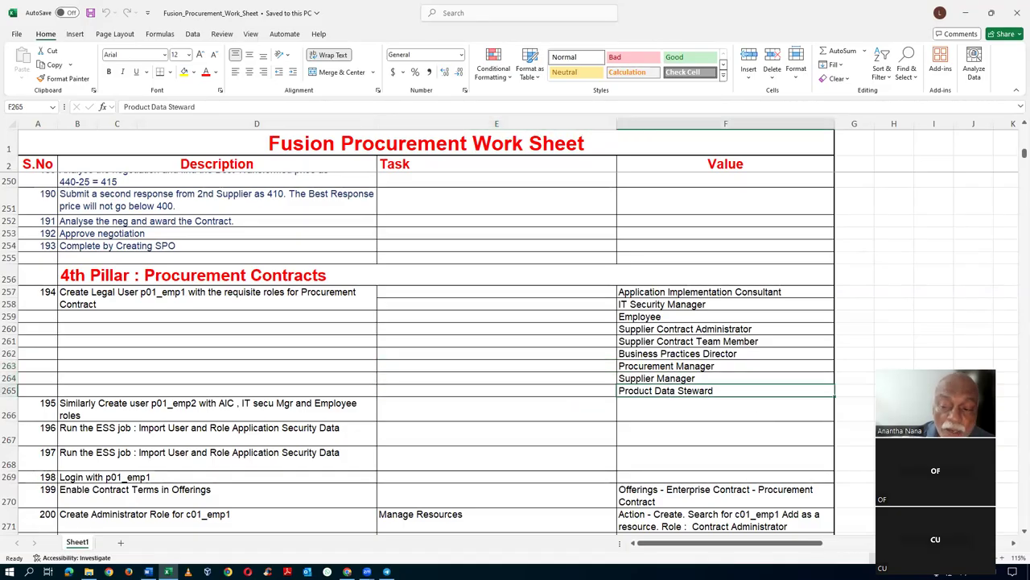
{"action": "left_click", "coordinate": [859, 388]}
{"action": "left_click", "coordinate": [857, 376]}
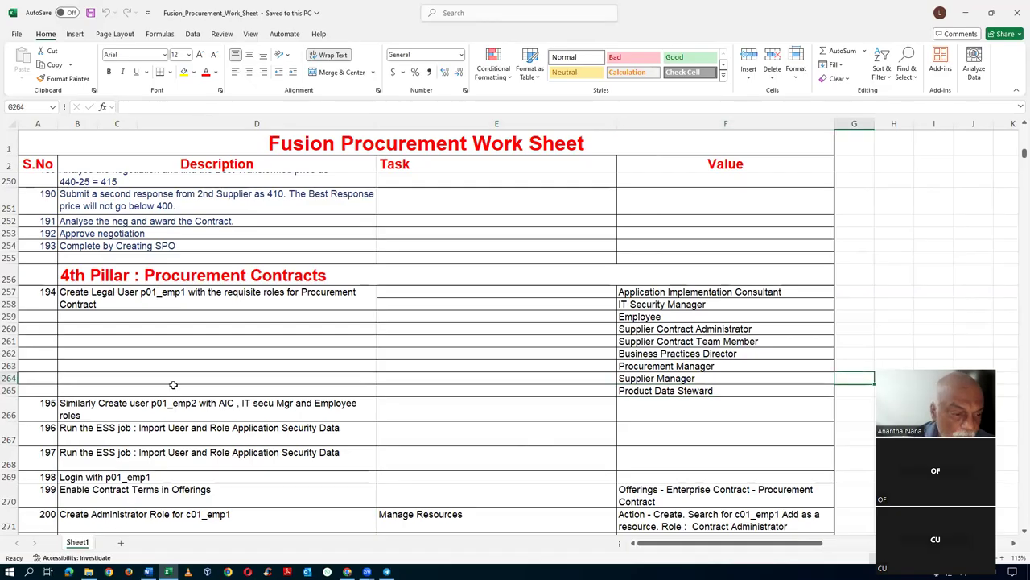
{"action": "left_click", "coordinate": [85, 300]}
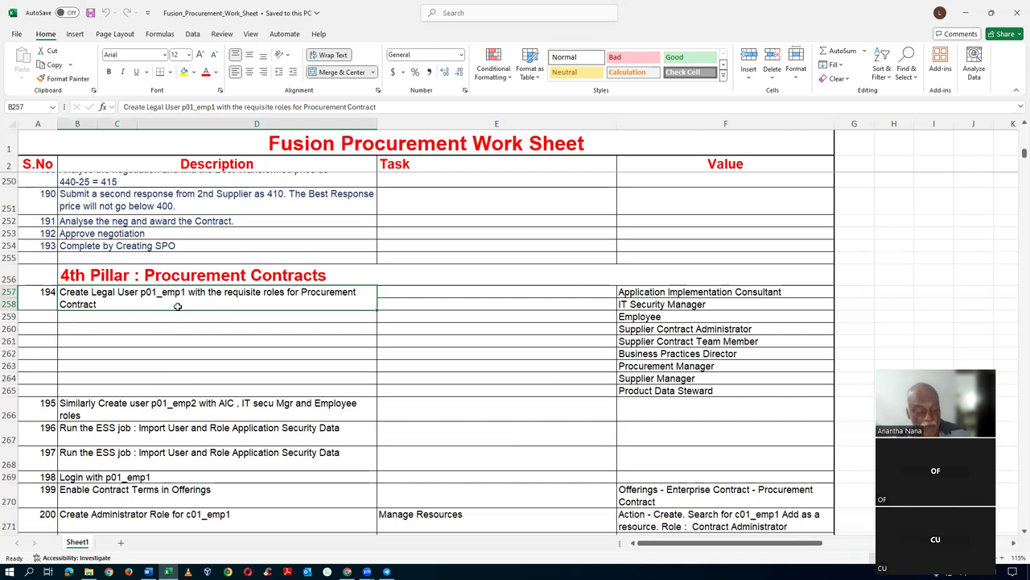
{"action": "key", "text": "alt+Tab"}
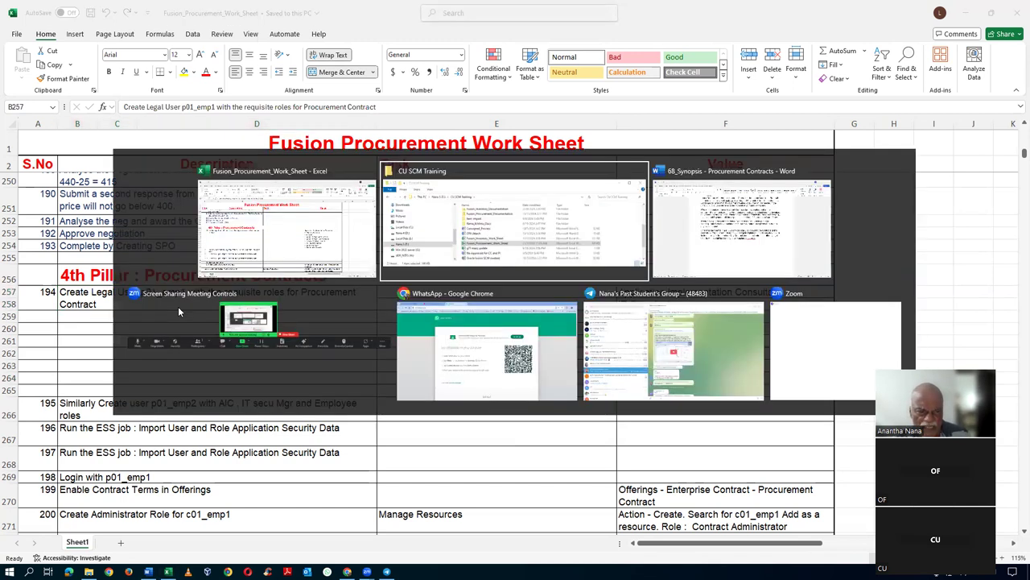
- Switch to the Oracle Fusion tab and open the Setup and Maintenance task Search page
{"action": "key", "text": "alt+Tab"}
{"action": "key", "text": "alt+Tab"}
{"action": "key", "text": "alt+Tab"}
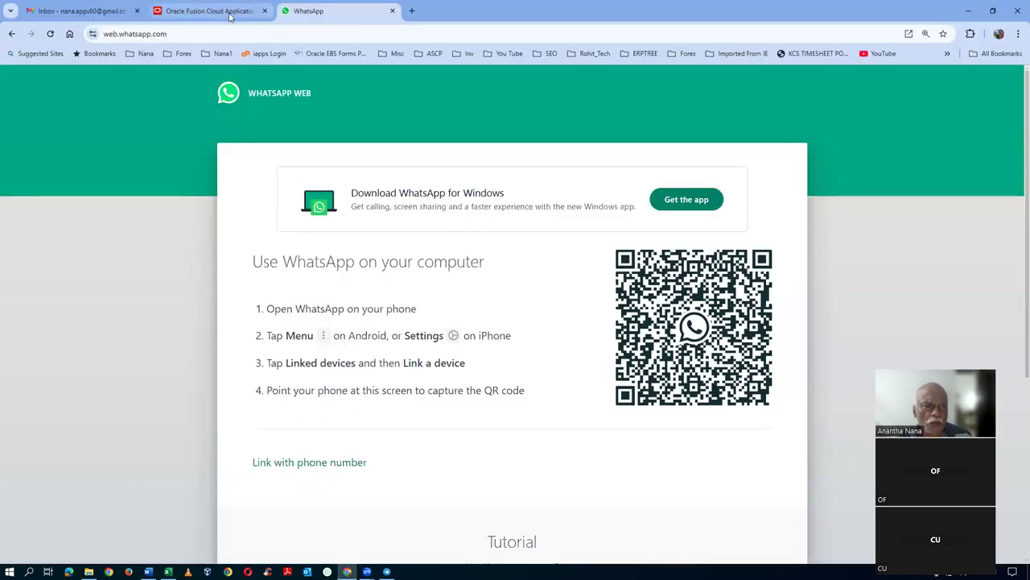
{"action": "left_click", "coordinate": [207, 11]}
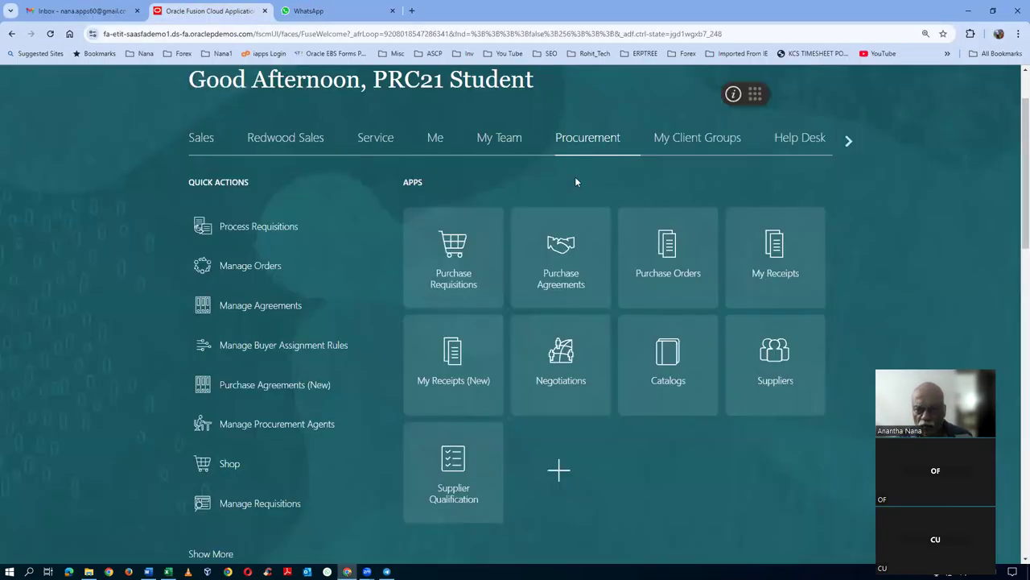
{"action": "scroll", "coordinate": [1015, 234], "scroll_direction": "up", "scroll_amount": 1}
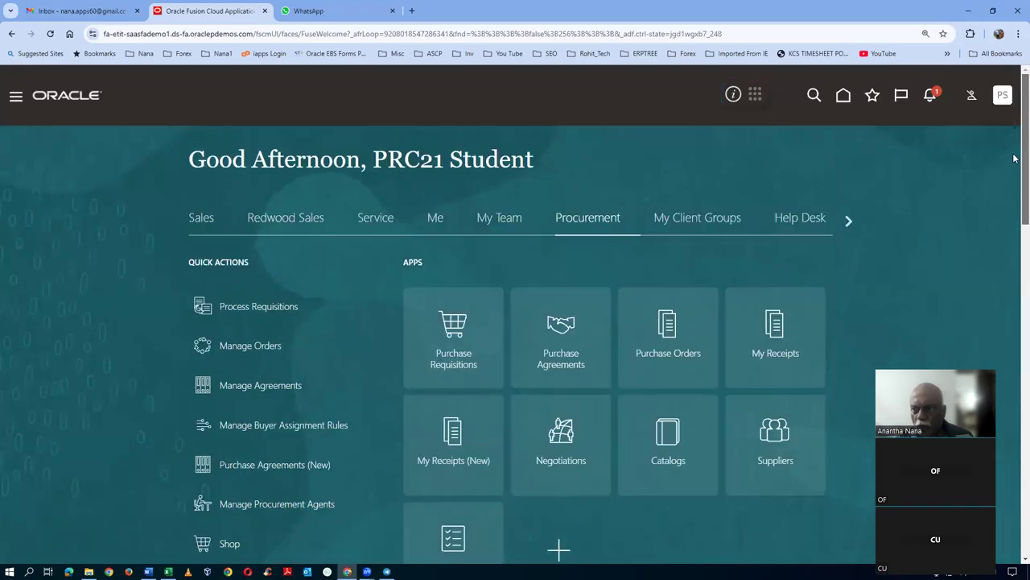
{"action": "left_click", "coordinate": [1003, 96]}
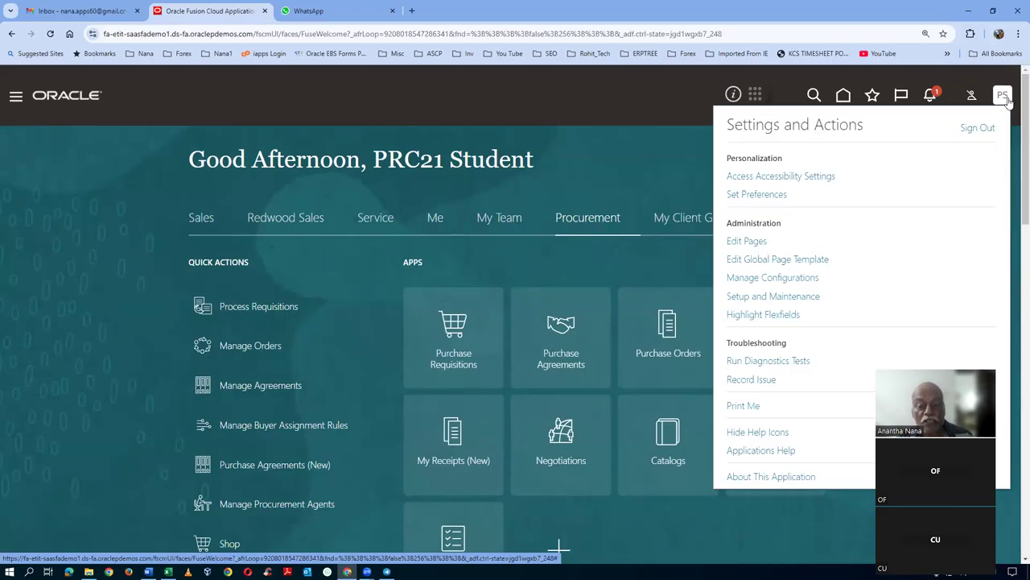
{"action": "left_click", "coordinate": [795, 296]}
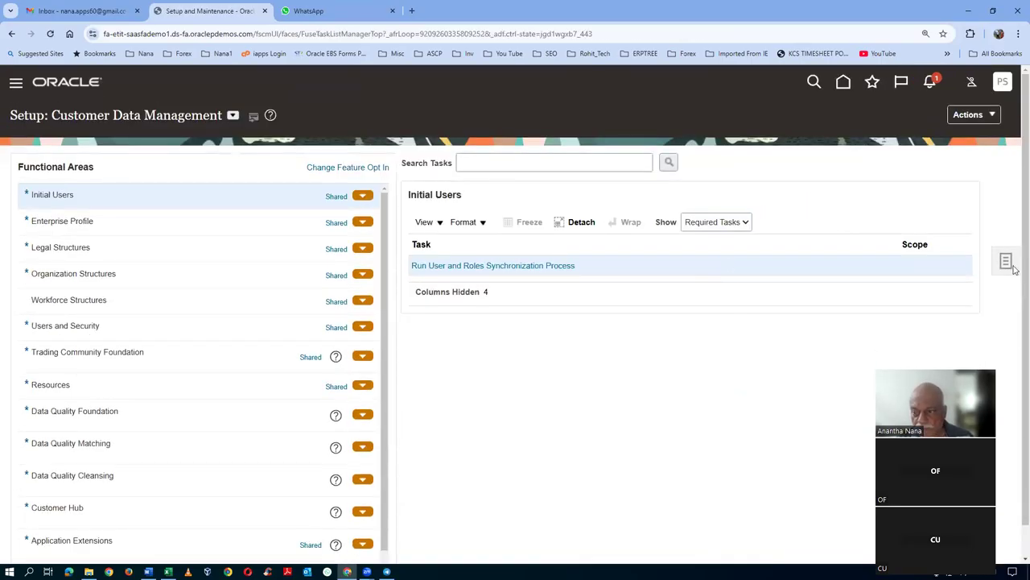
{"action": "left_click", "coordinate": [1005, 264]}
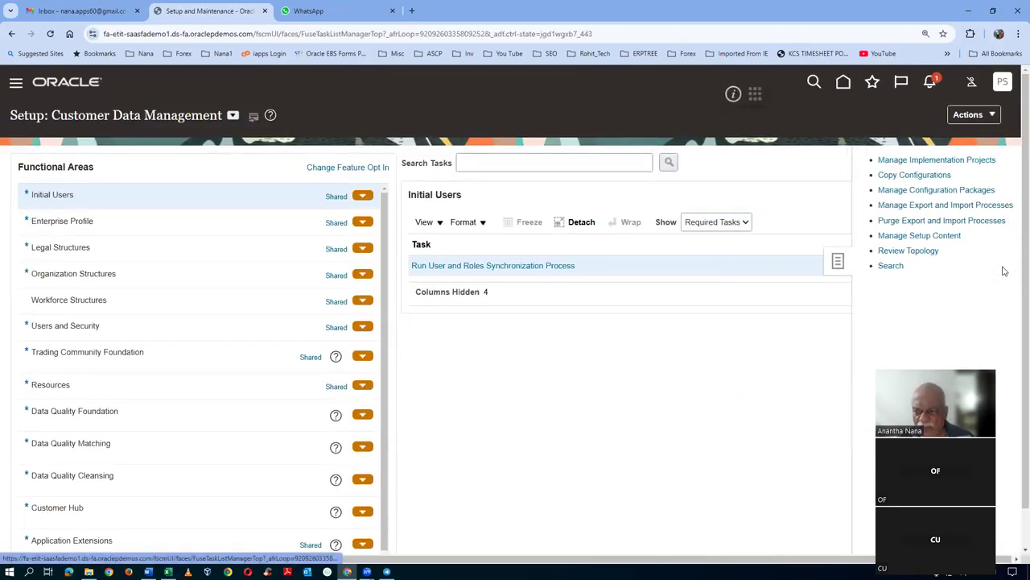
{"action": "left_click", "coordinate": [885, 266]}
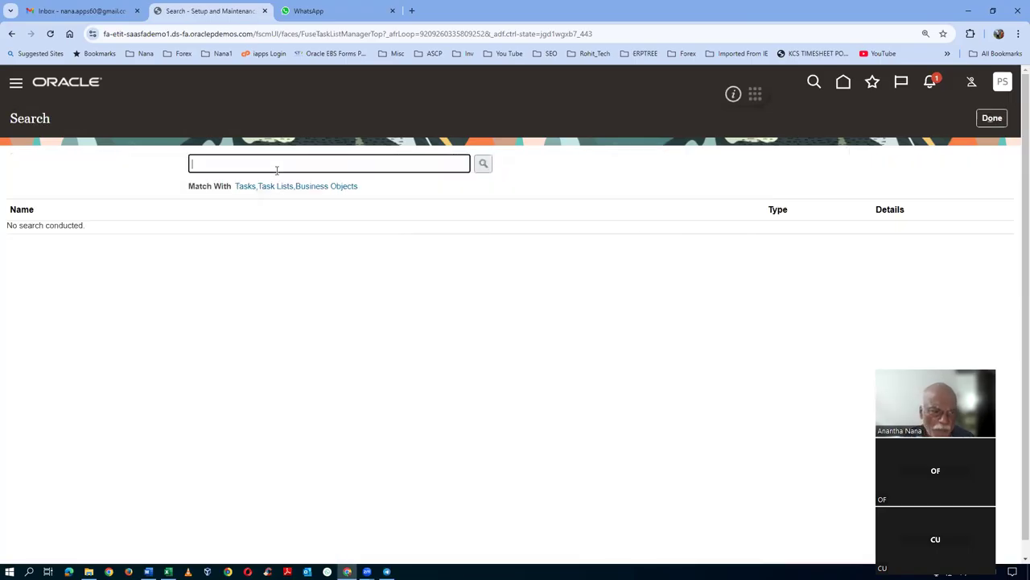
- Search setup tasks for mana%users% and open the Manage Users task
{"action": "type", "text": "mana%users%"}
{"action": "key", "text": "Return"}
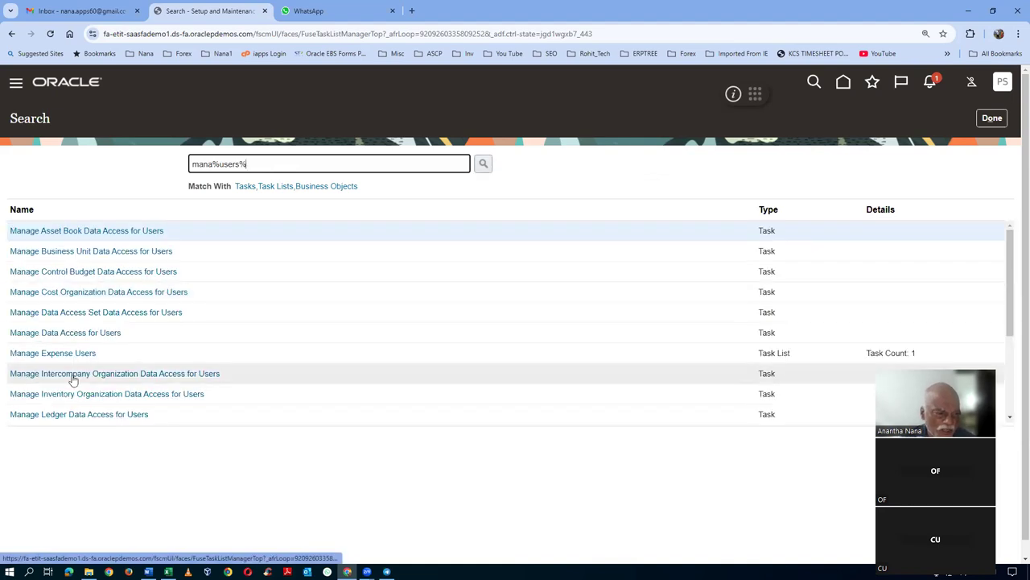
{"action": "scroll", "coordinate": [97, 375], "scroll_direction": "down", "scroll_amount": 3}
{"action": "left_click", "coordinate": [50, 415]}
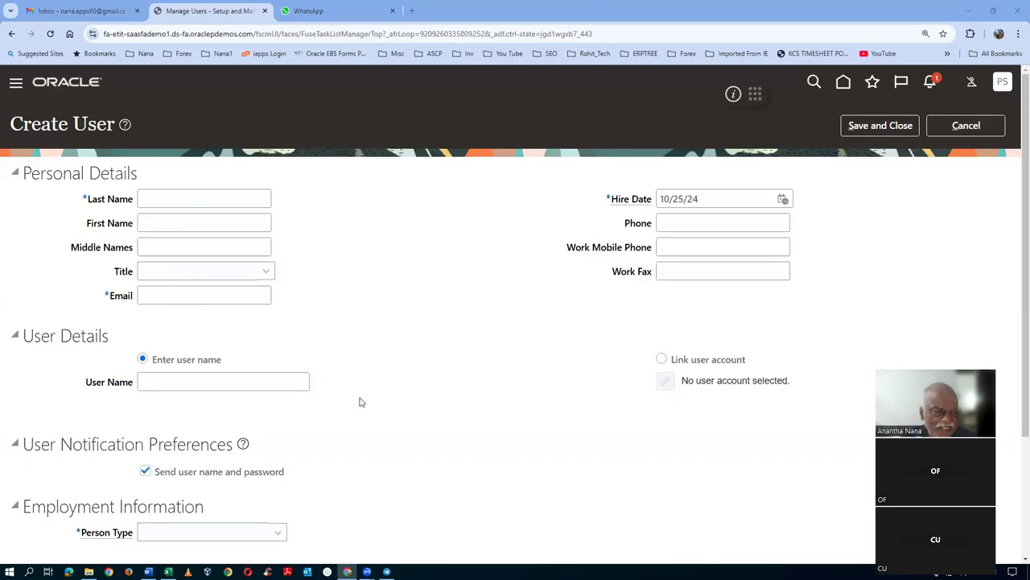
- Enter the new user's last name, first name, e-mail address and login user name
{"action": "left_click", "coordinate": [206, 201]}
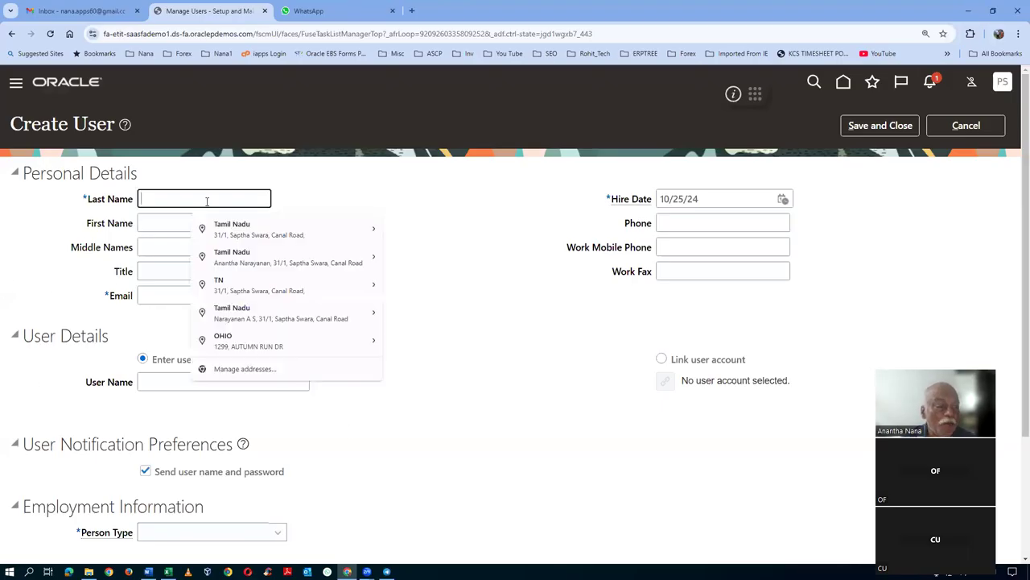
{"action": "type", "text": "emp1"}
{"action": "key", "text": "Tab"}
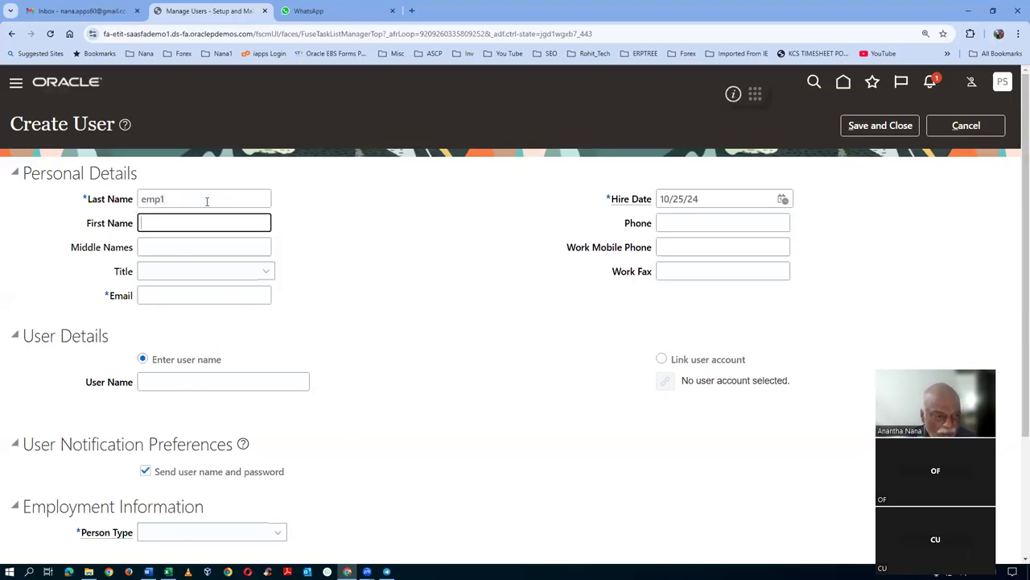
{"action": "type", "text": "p01"}
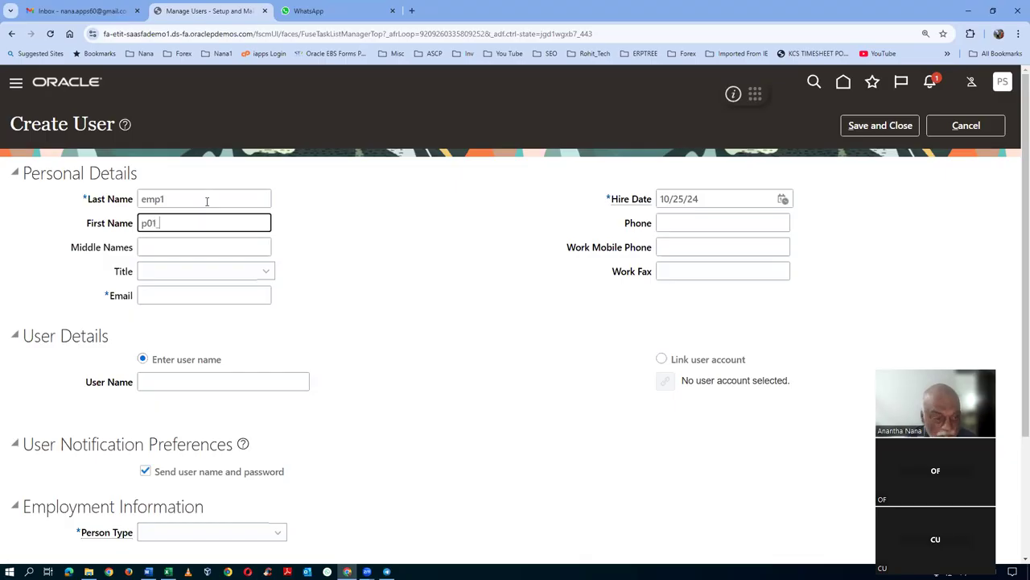
{"action": "type", "text": "_"}
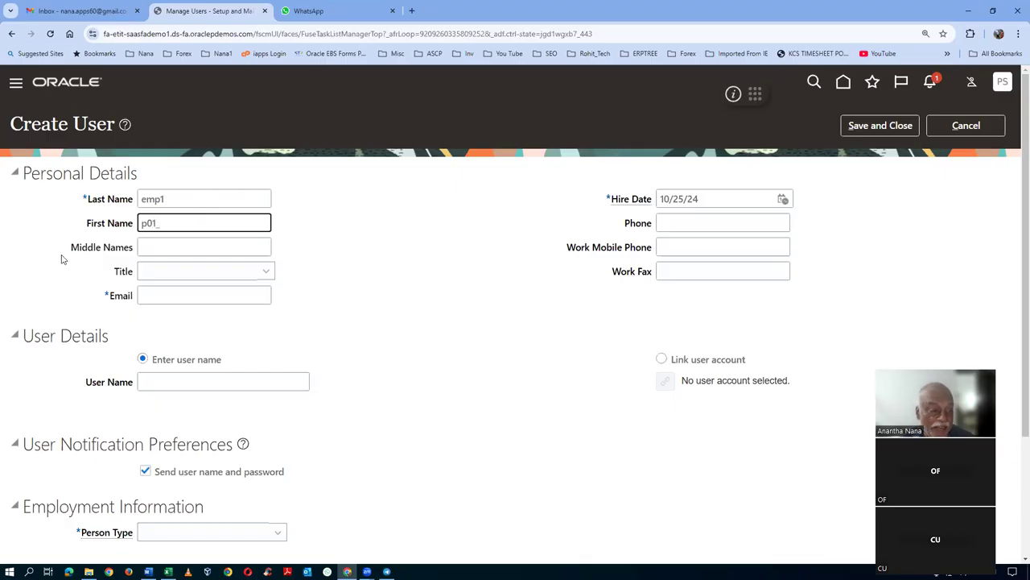
{"action": "left_click", "coordinate": [156, 297]}
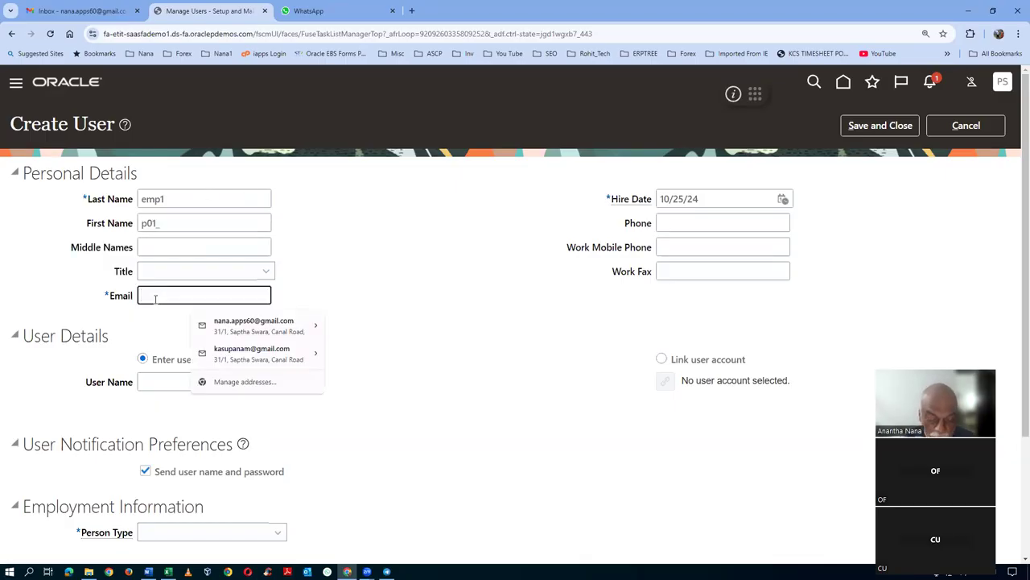
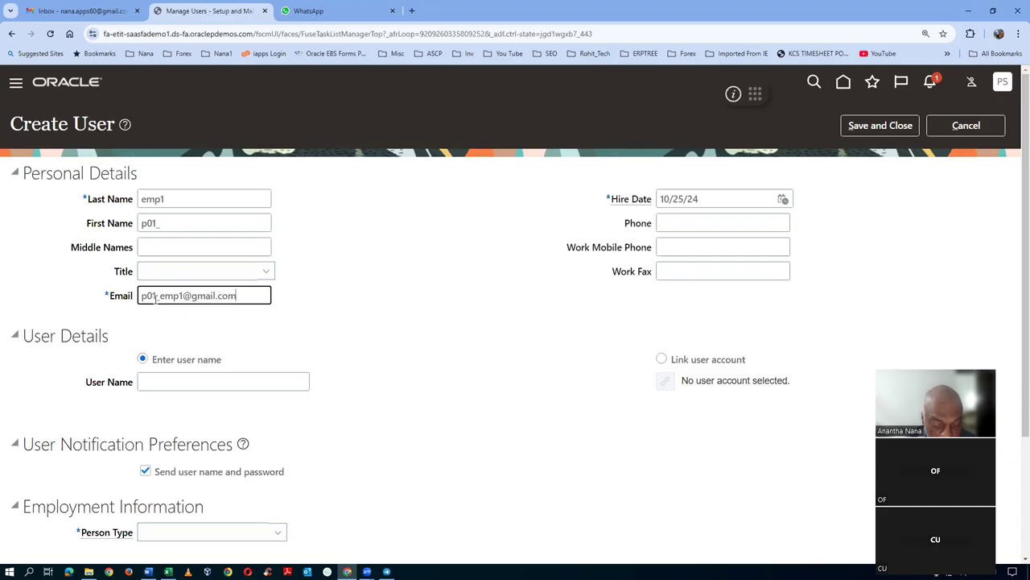
{"action": "key", "text": "Tab"}
{"action": "left_click", "coordinate": [184, 383]}
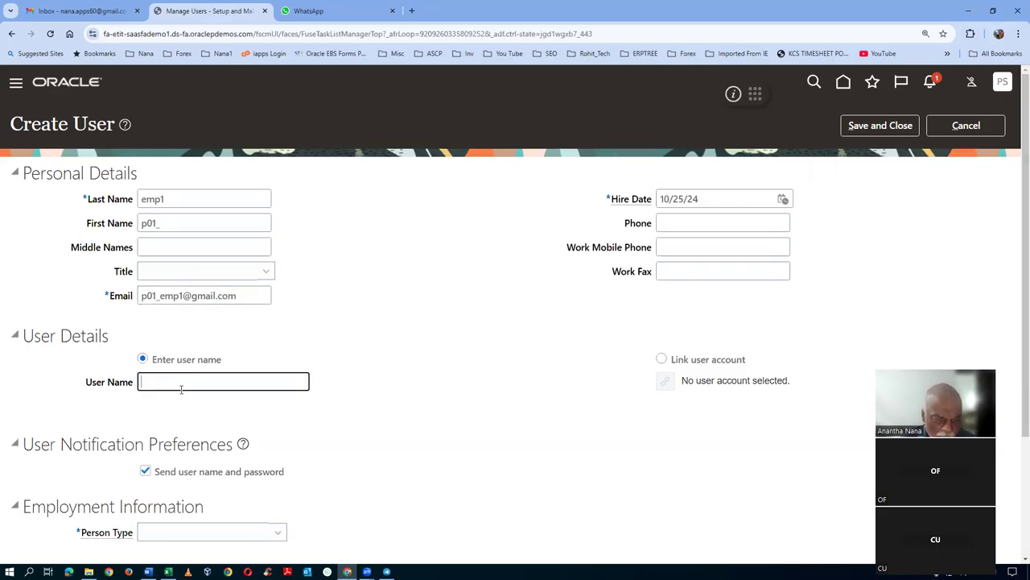
{"action": "type", "text": "p01_emp1"}
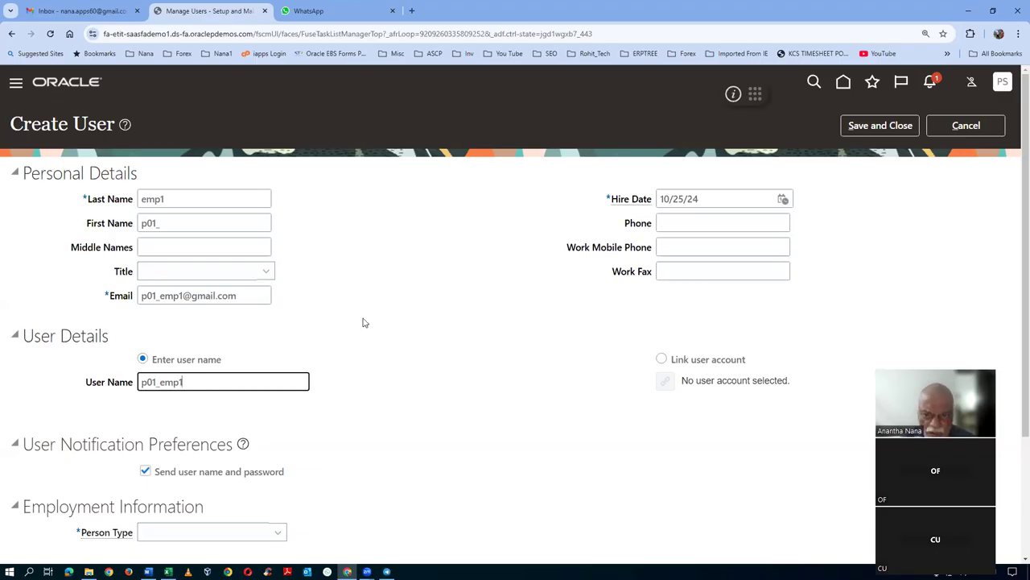
- Set Person Type to Employee and enter US1 as the Legal Employer
{"action": "scroll", "coordinate": [302, 302], "scroll_direction": "down", "scroll_amount": 2}
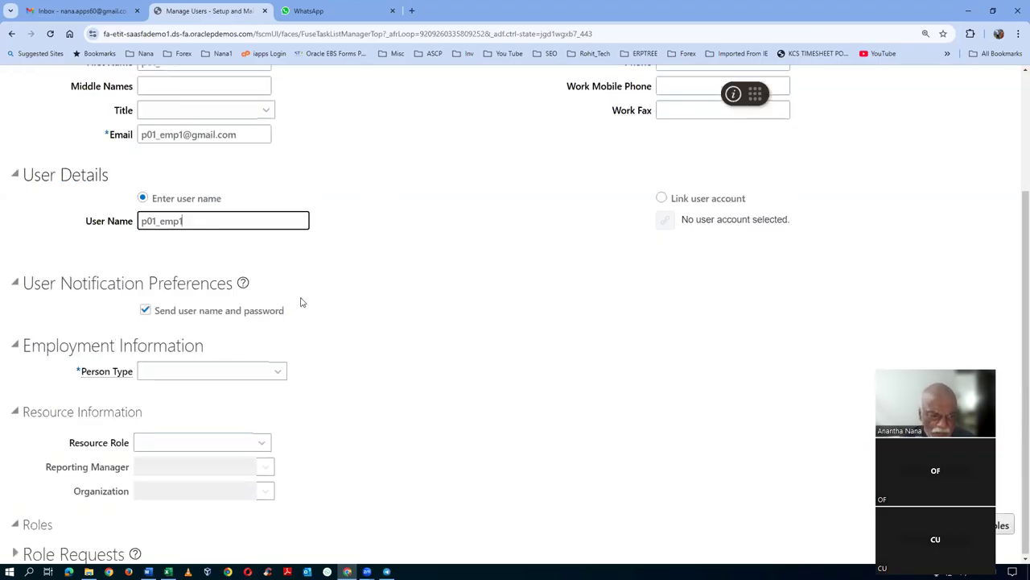
{"action": "left_click", "coordinate": [178, 372]}
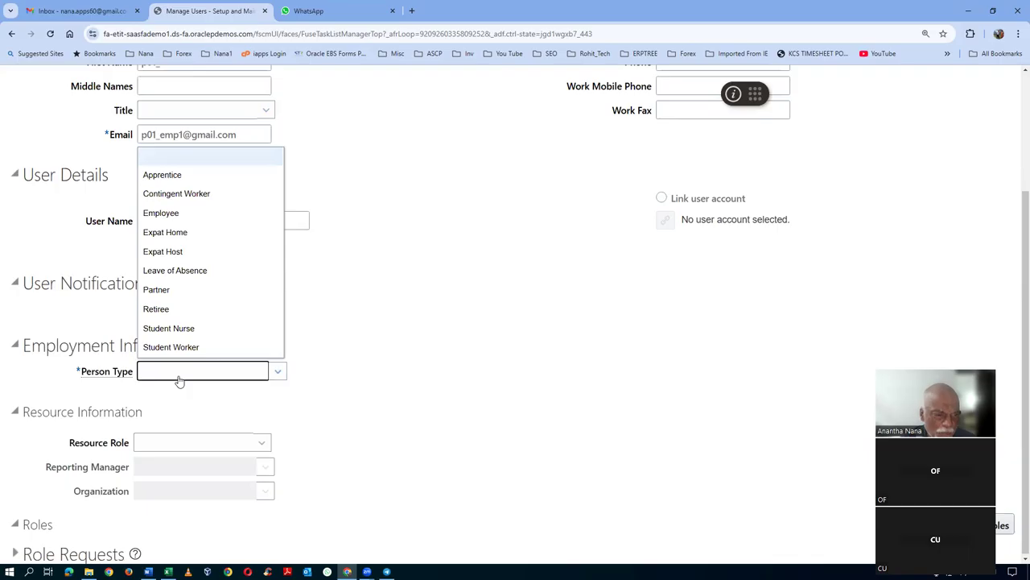
{"action": "left_click", "coordinate": [161, 214]}
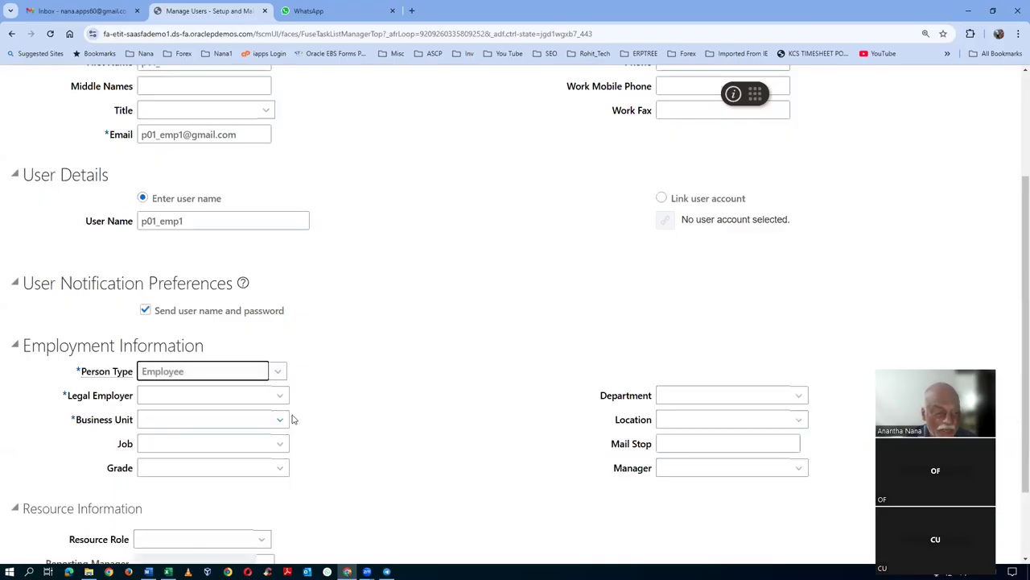
{"action": "left_click", "coordinate": [162, 395]}
{"action": "type", "text": "US1 Legal Entity"}
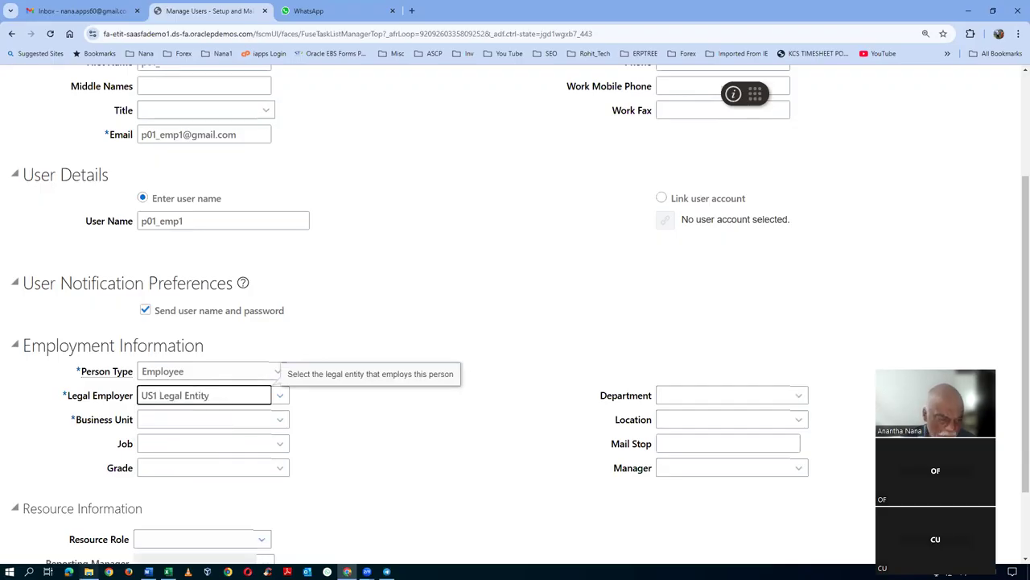
{"action": "left_click", "coordinate": [89, 572]}
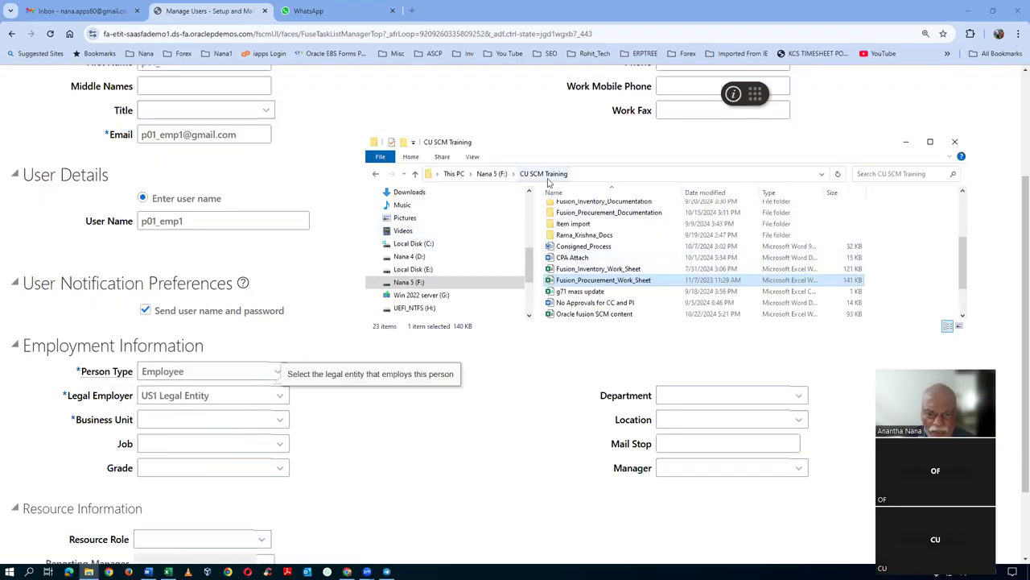
- Refresh the folder, enter Additional_Docs_Records_4 and open the 03_Vision_Enterprise_Structure PDF
{"action": "key", "text": "F5"}
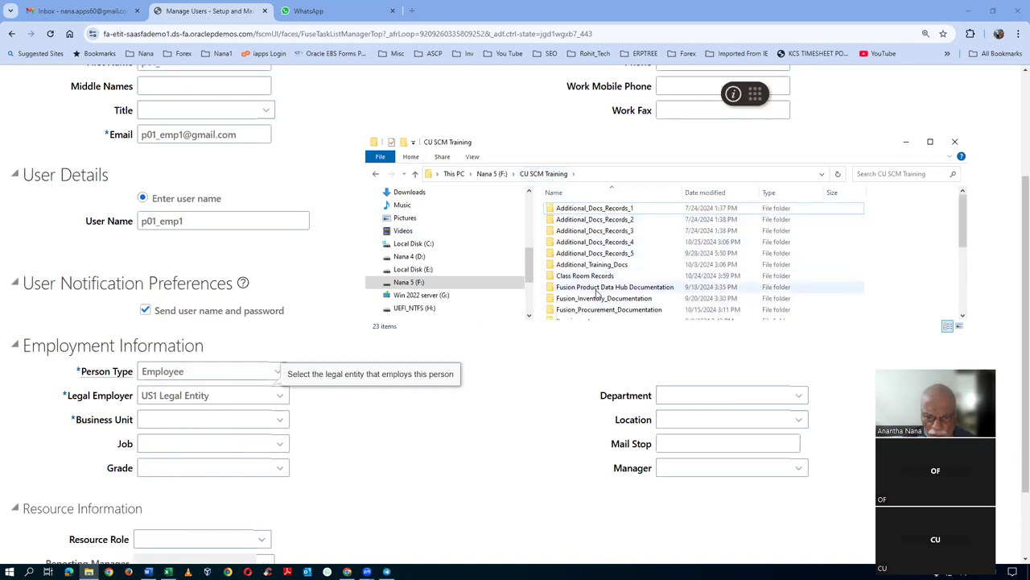
{"action": "double_click", "coordinate": [605, 242]}
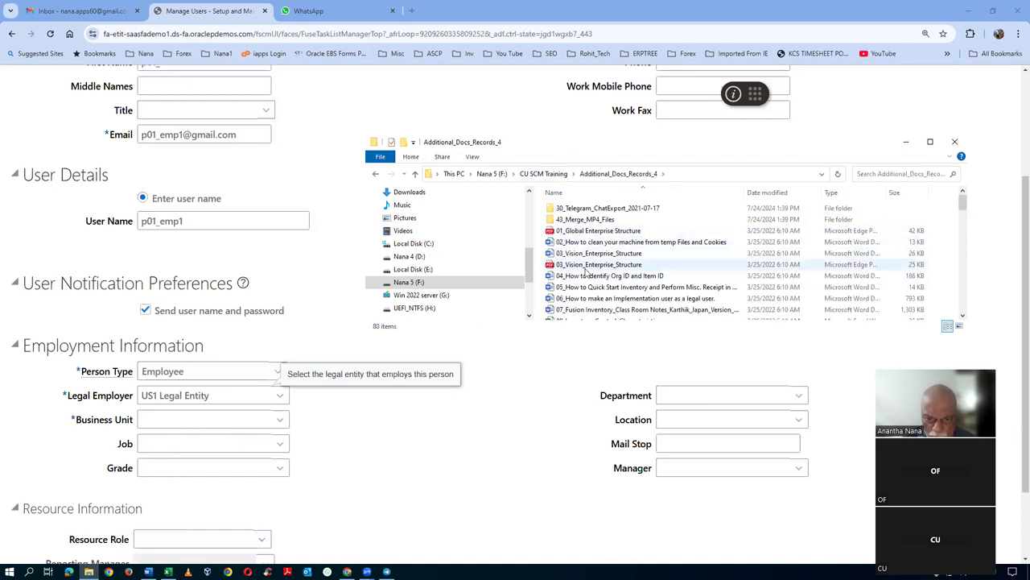
{"action": "left_click", "coordinate": [587, 268]}
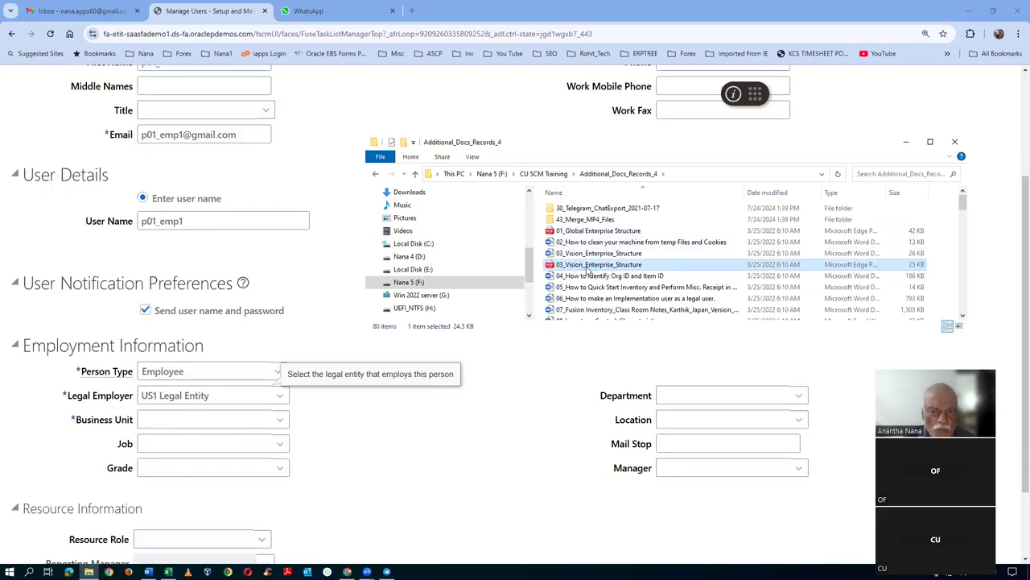
{"action": "double_click", "coordinate": [587, 268]}
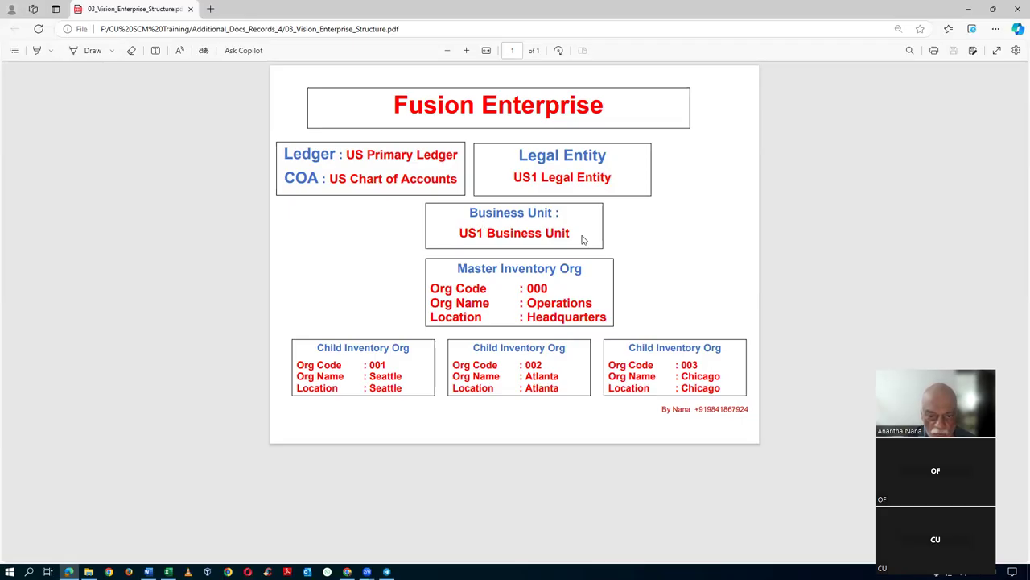
- Highlight the Operations org name in the enterprise diagram, then return to the Oracle user form
{"action": "left_click_drag", "start_coordinate": [528, 304], "coordinate": [594, 305]}
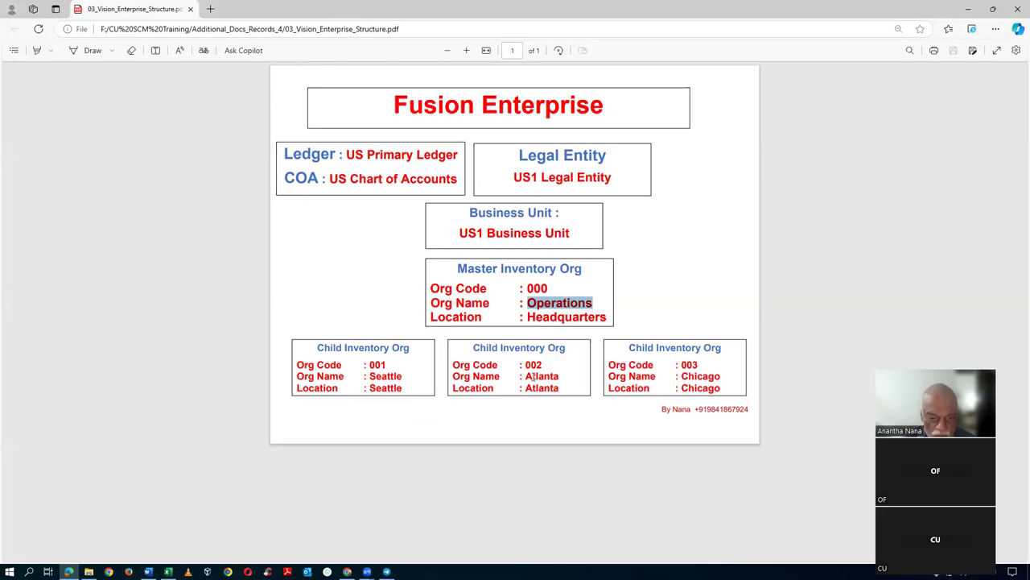
{"action": "left_click", "coordinate": [652, 289]}
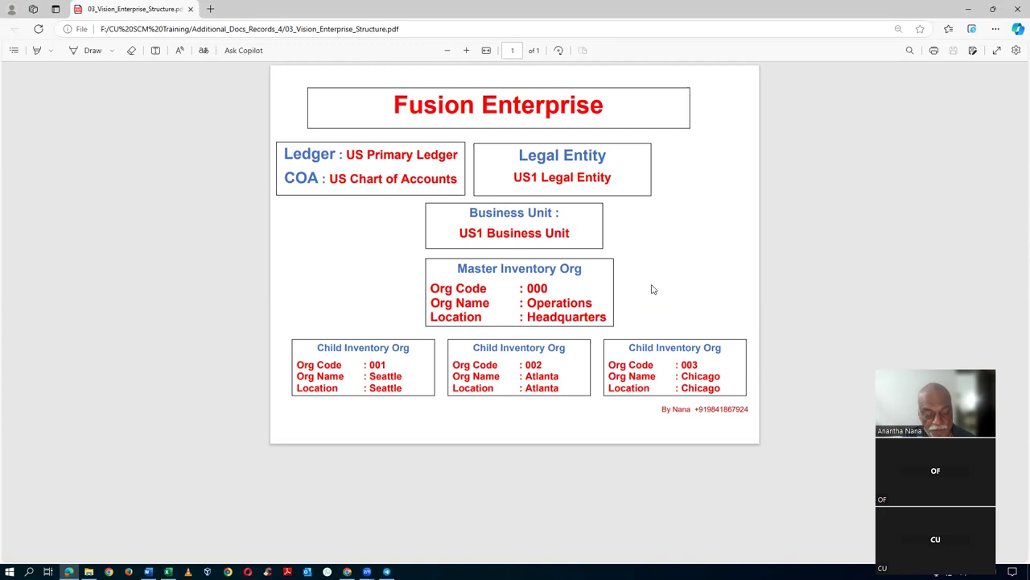
{"action": "key", "text": "alt+Tab"}
{"action": "key", "text": "alt+Tab"}
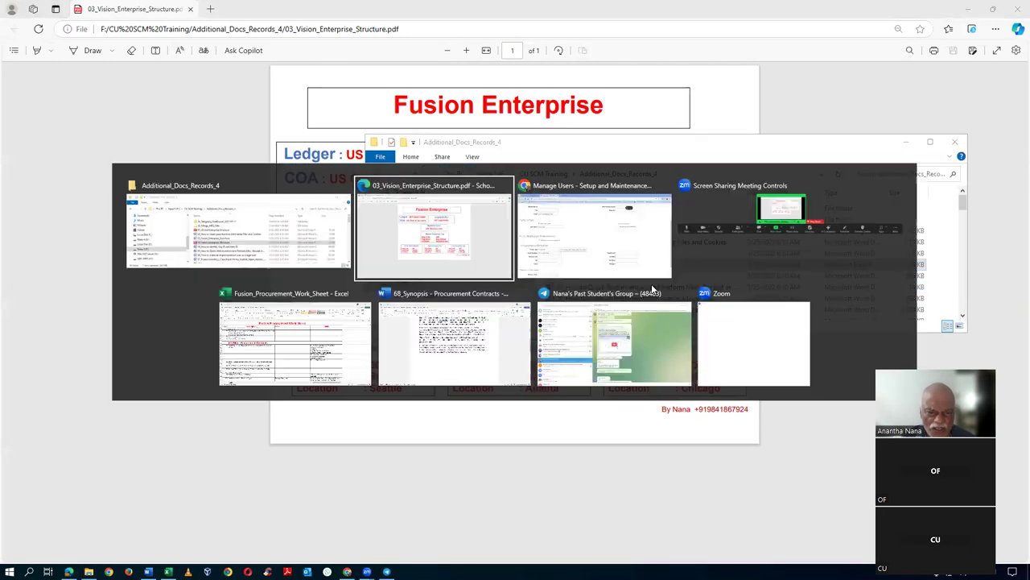
{"action": "key", "text": "alt+Tab"}
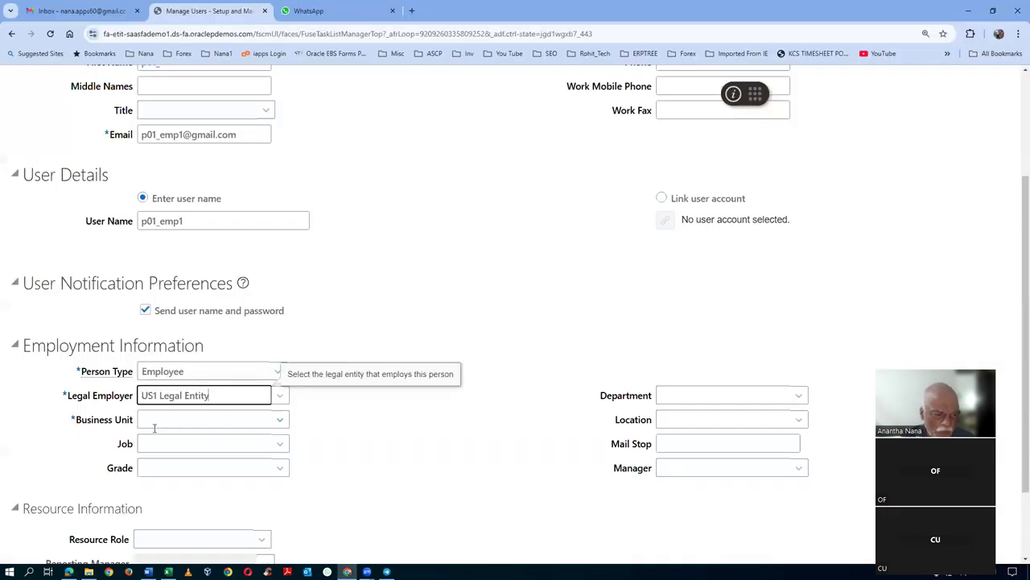
- Set the business unit to US1 Business Unit and the job to HR Representative
{"action": "left_click", "coordinate": [156, 420]}
{"action": "type", "text": "US1"}
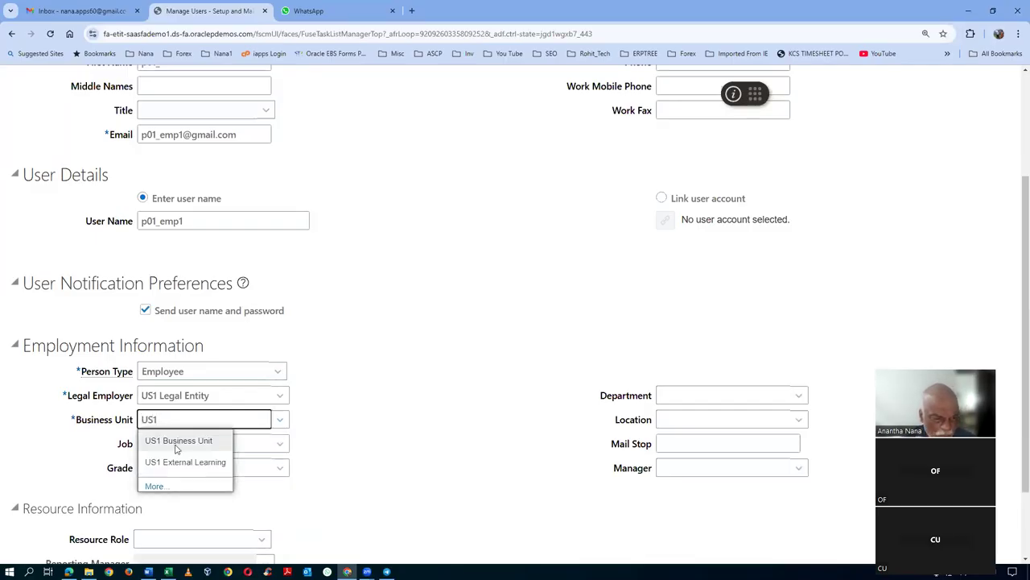
{"action": "left_click", "coordinate": [177, 441]}
{"action": "left_click", "coordinate": [178, 441]}
{"action": "type", "text": "HR"}
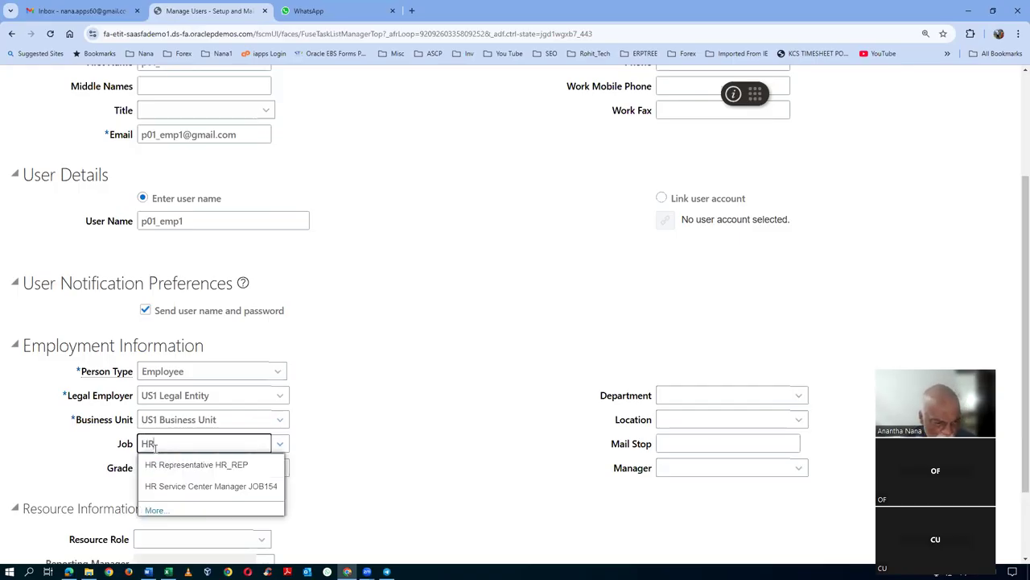
{"action": "left_click", "coordinate": [173, 465]}
- Choose HR Dept as the department and scroll back to the top of the form
{"action": "left_click", "coordinate": [693, 392]}
{"action": "type", "text": "HR"}
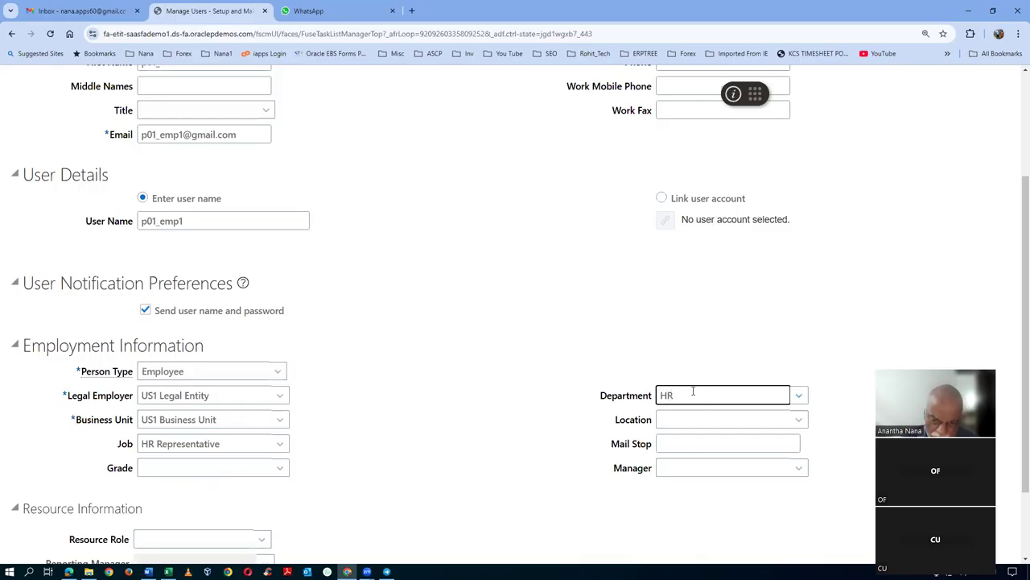
{"action": "left_click", "coordinate": [690, 419]}
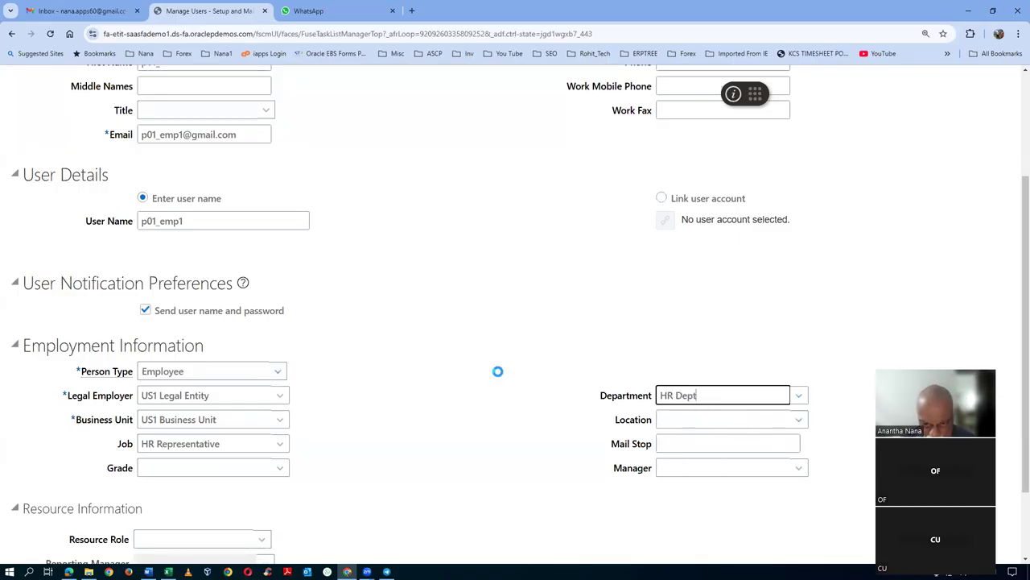
{"action": "left_click", "coordinate": [679, 422]}
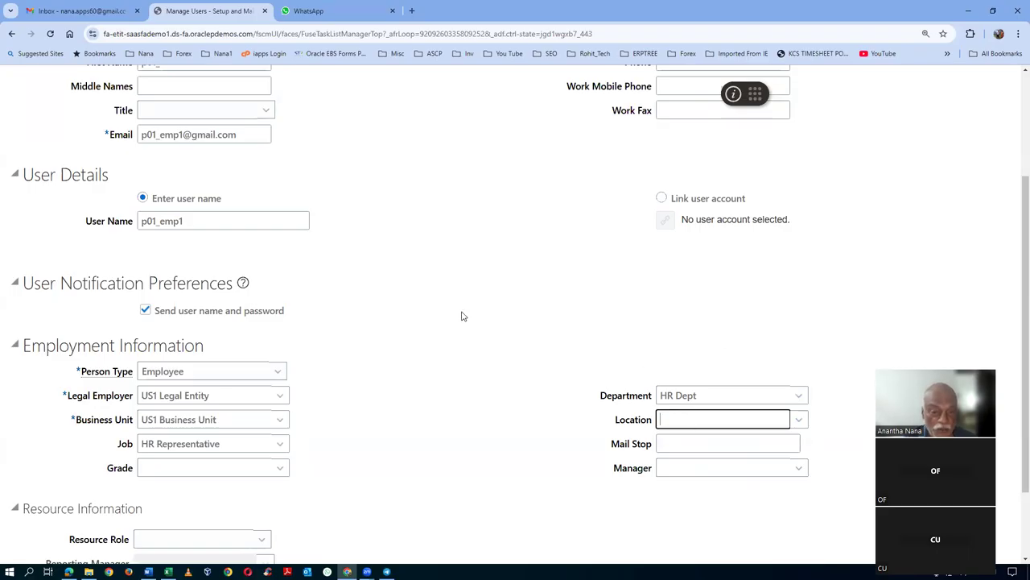
{"action": "scroll", "coordinate": [463, 316], "scroll_direction": "up", "scroll_amount": 3}
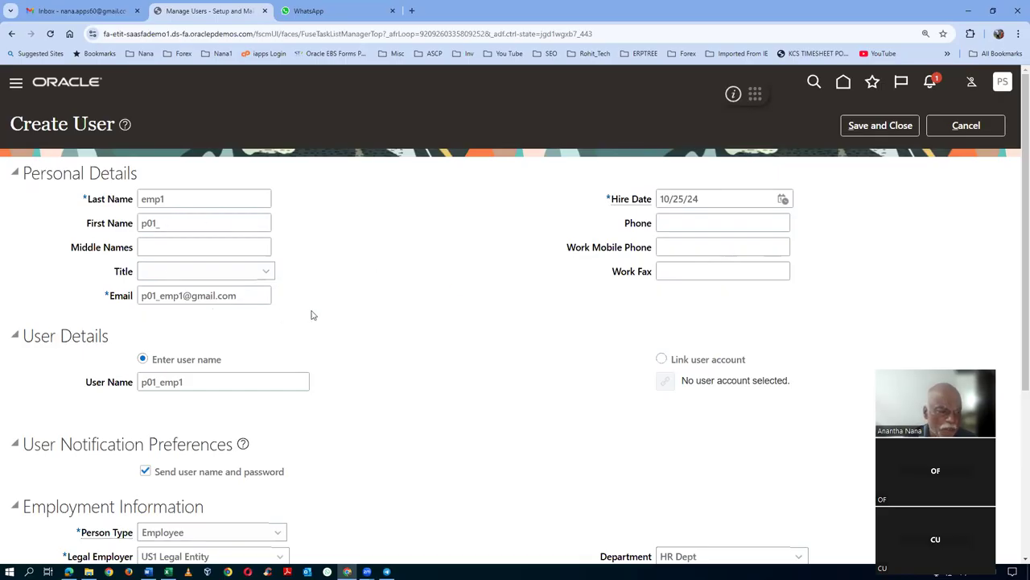
- Save and close the new user, returning to the Search Person page
{"action": "left_click", "coordinate": [897, 126]}
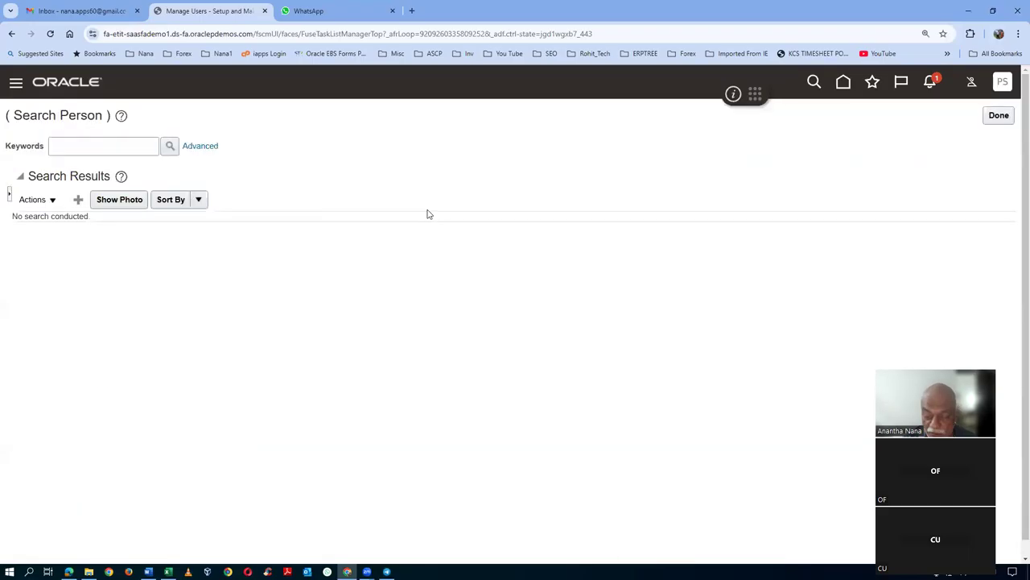
- Search people by keyword p01, then s01, and start a new Create User form
{"action": "left_click", "coordinate": [86, 145]}
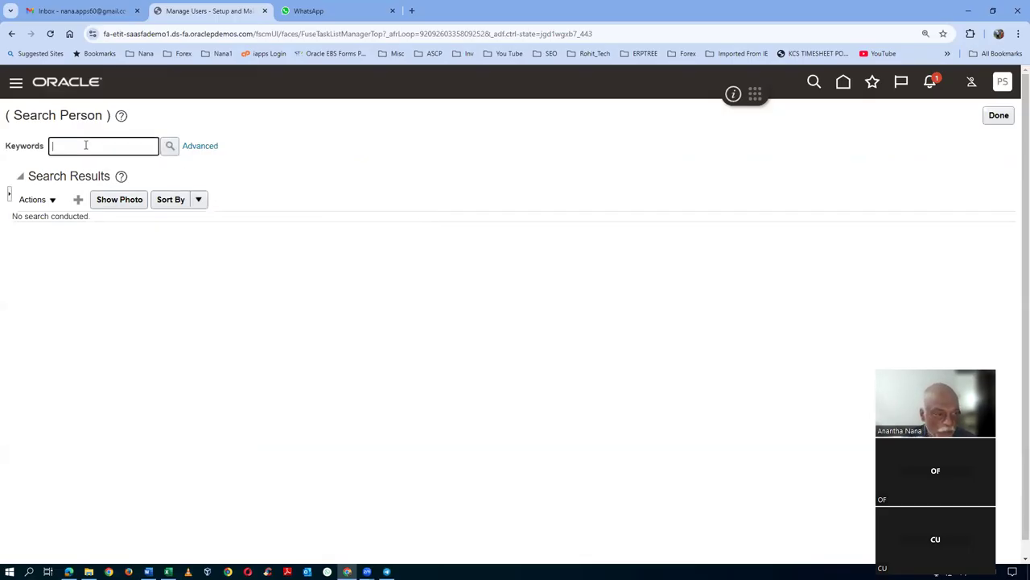
{"action": "type", "text": "p01"}
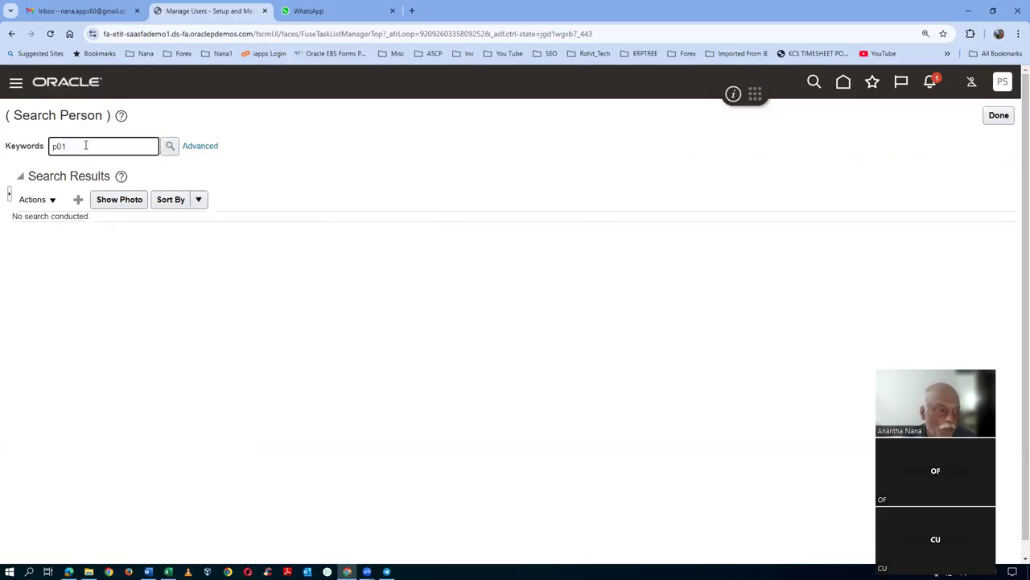
{"action": "key", "text": "Return"}
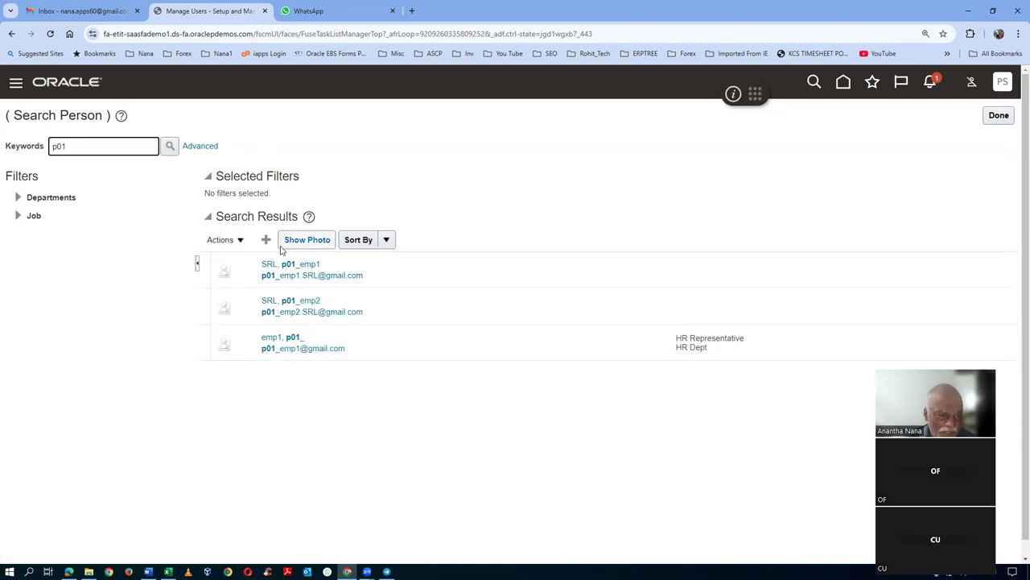
{"action": "key", "text": "ctrl+a"}
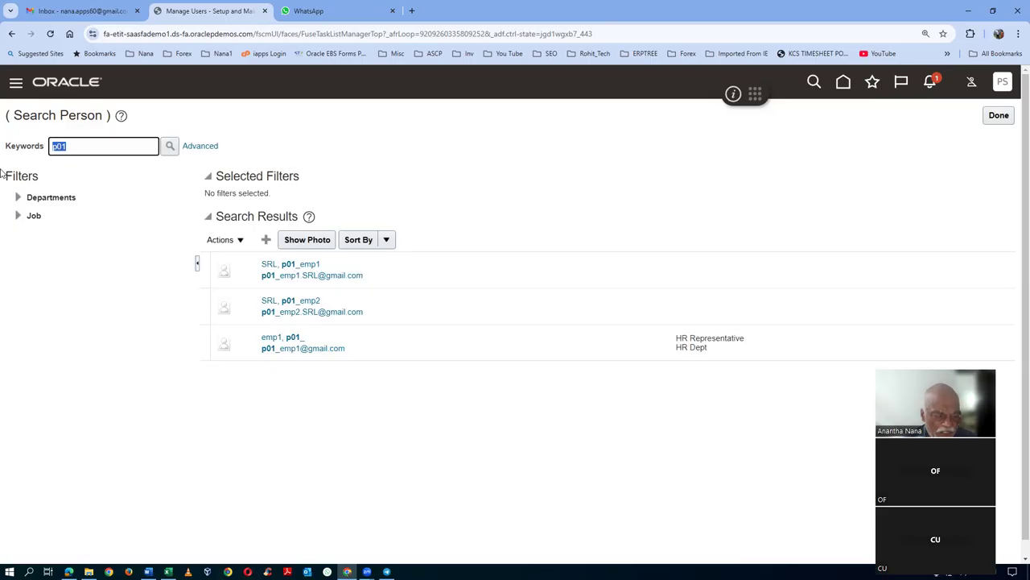
{"action": "type", "text": "s01"}
{"action": "left_click", "coordinate": [172, 150]}
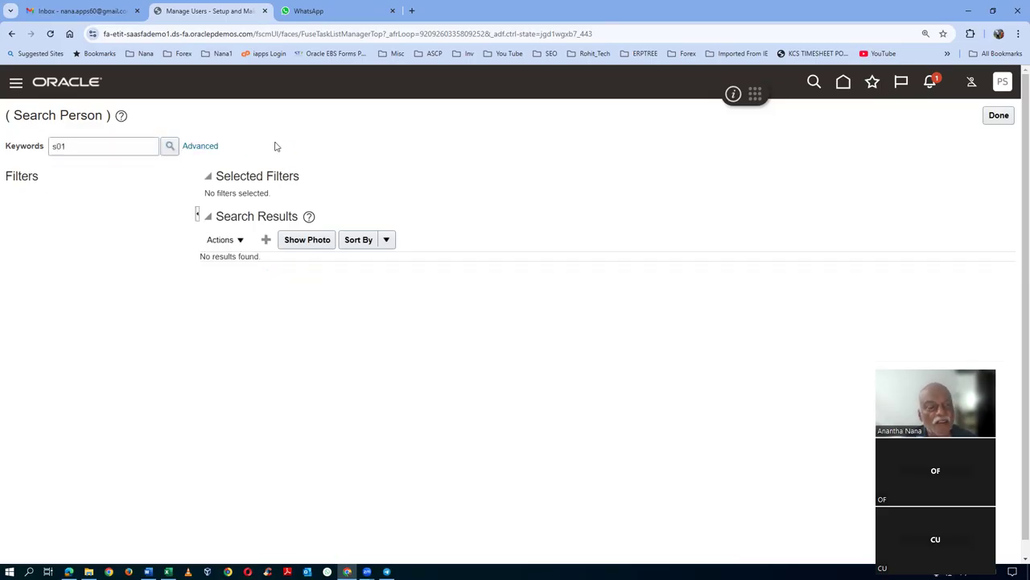
{"action": "left_click", "coordinate": [265, 239]}
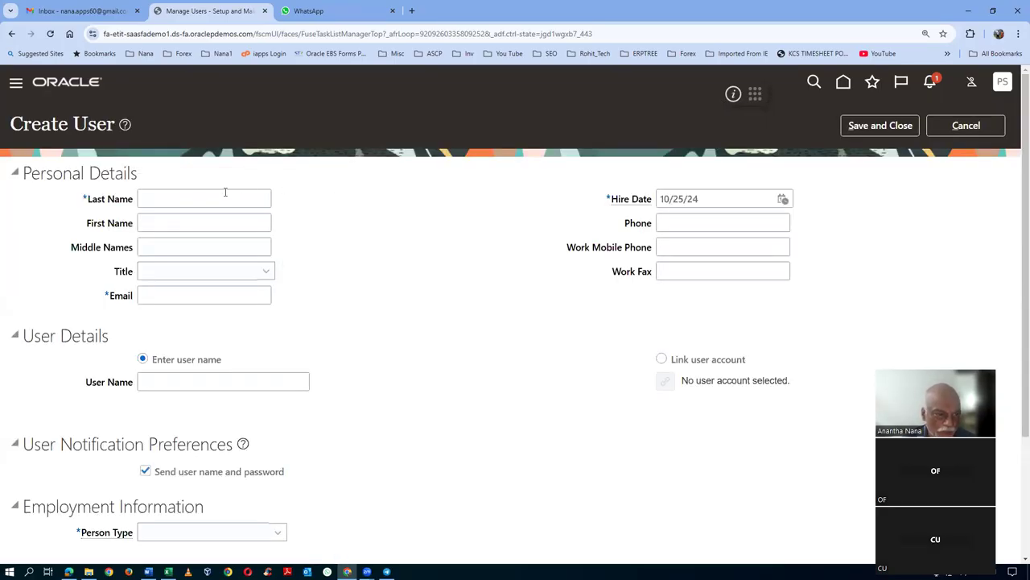
- Enter Last Name emp1 and First Name s01 for the new user
{"action": "left_click", "coordinate": [223, 197]}
{"action": "type", "text": "emp1"}
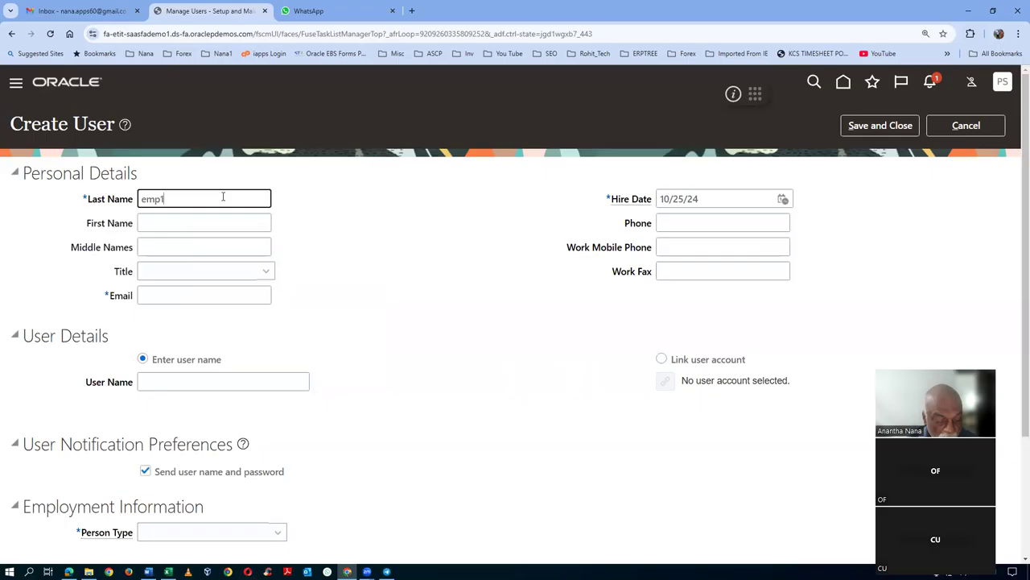
{"action": "key", "text": "Tab"}
{"action": "type", "text": "s01"}
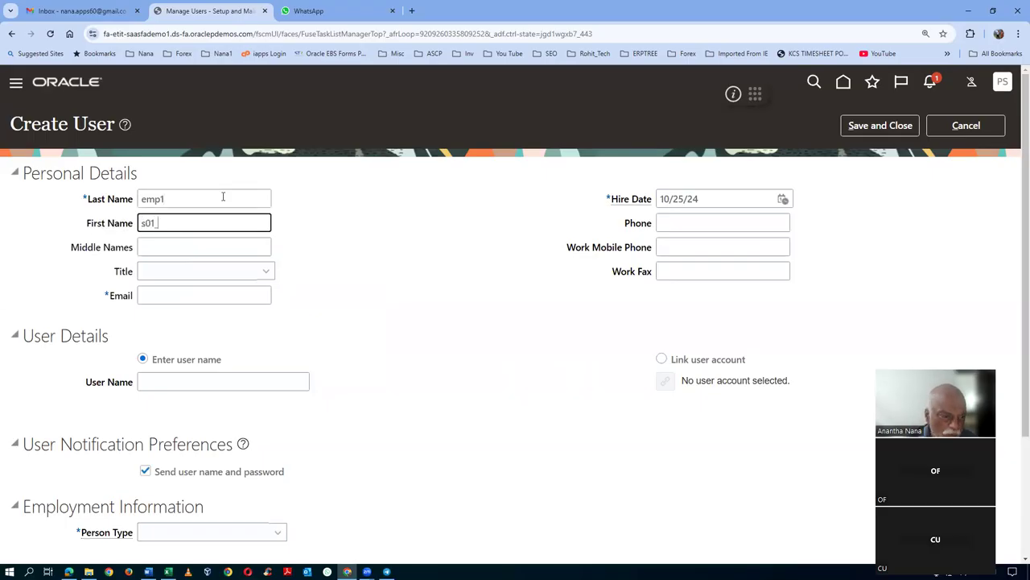
{"action": "left_click", "coordinate": [164, 297]}
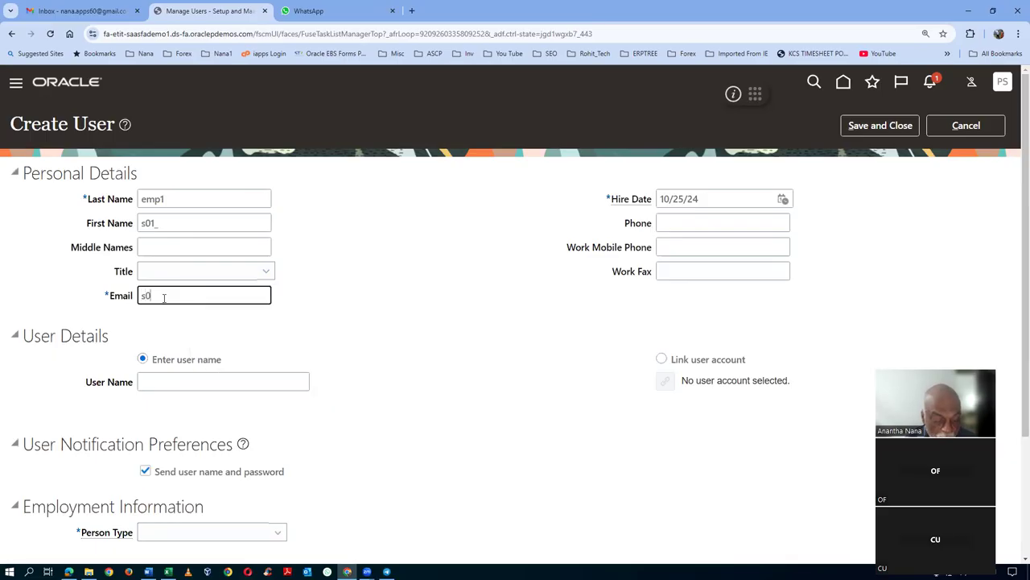
{"action": "key", "text": "Tab"}
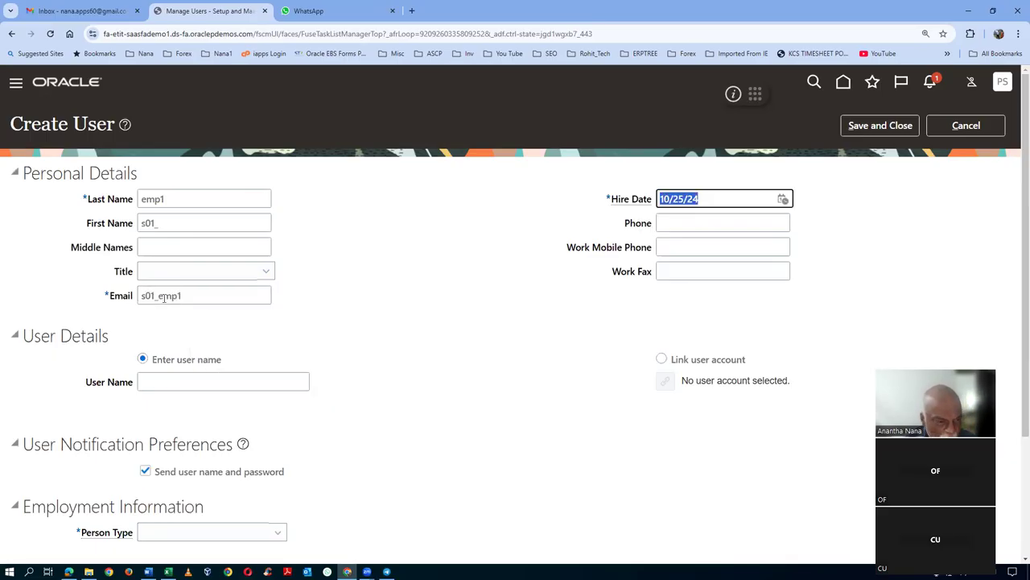
{"action": "left_click", "coordinate": [200, 292]}
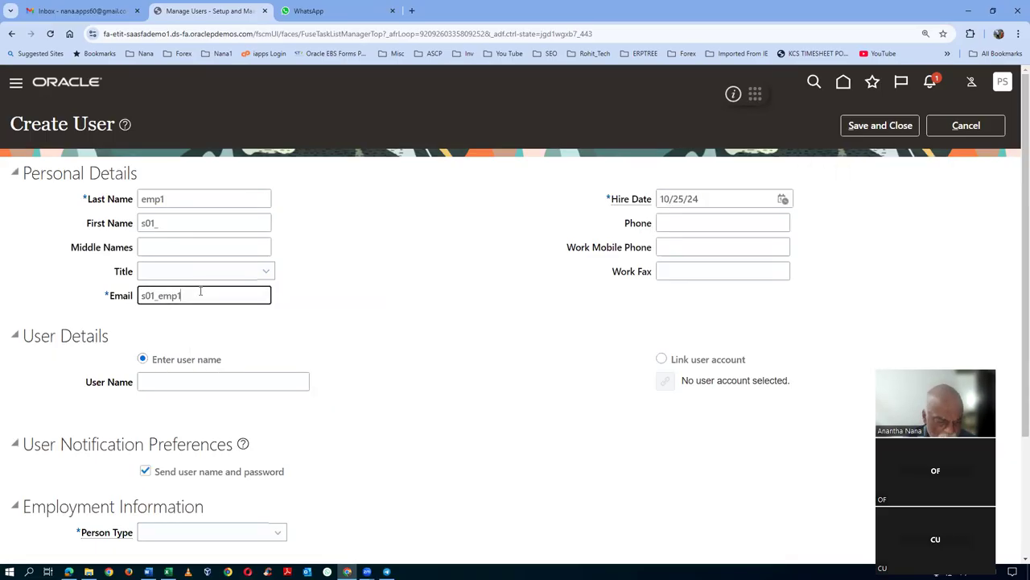
{"action": "type", "text": "@gm"}
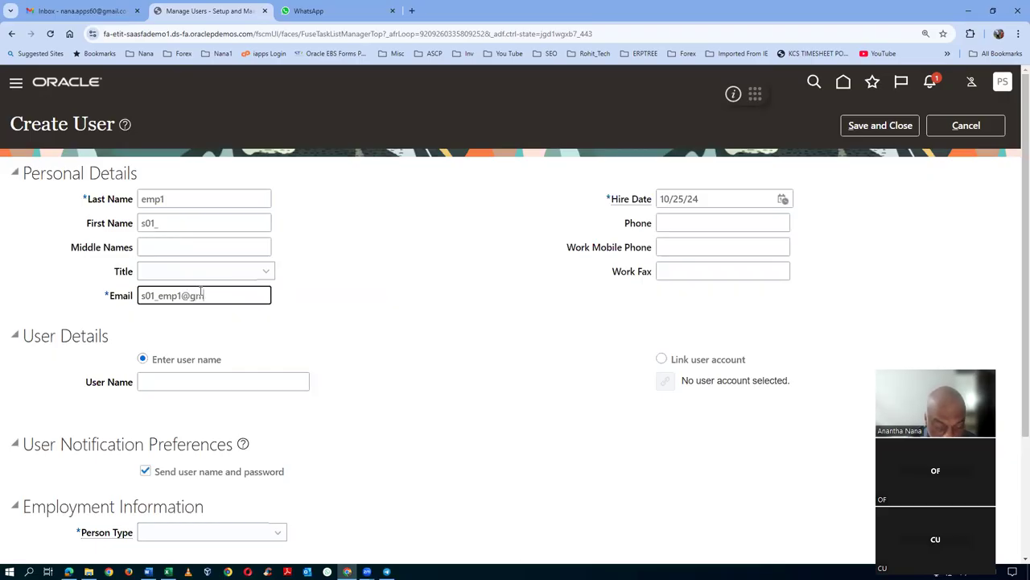
{"action": "type", "text": "ail.com"}
{"action": "key", "text": "Tab"}
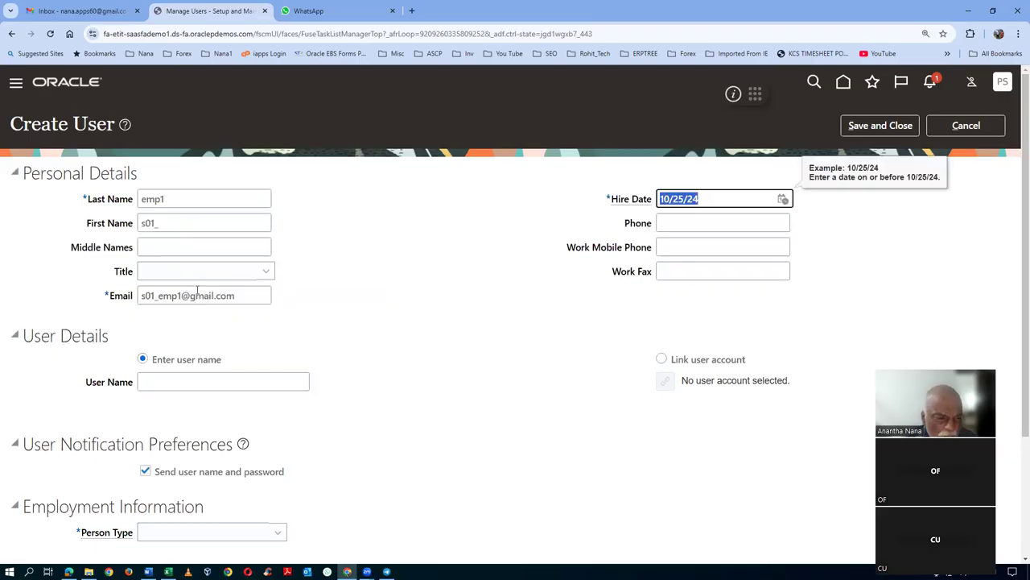
{"action": "left_click", "coordinate": [161, 384]}
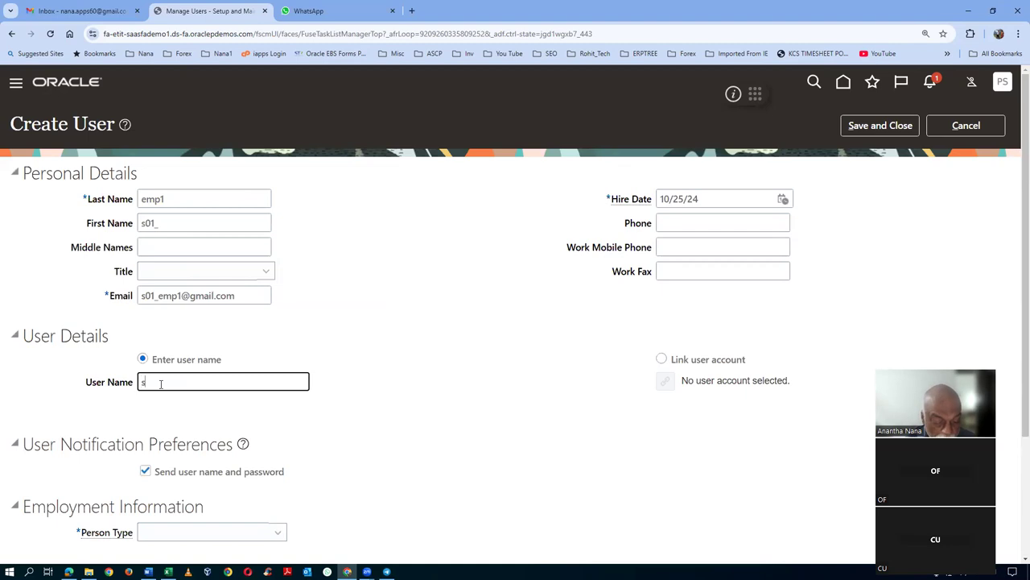
{"action": "key", "text": "Tab"}
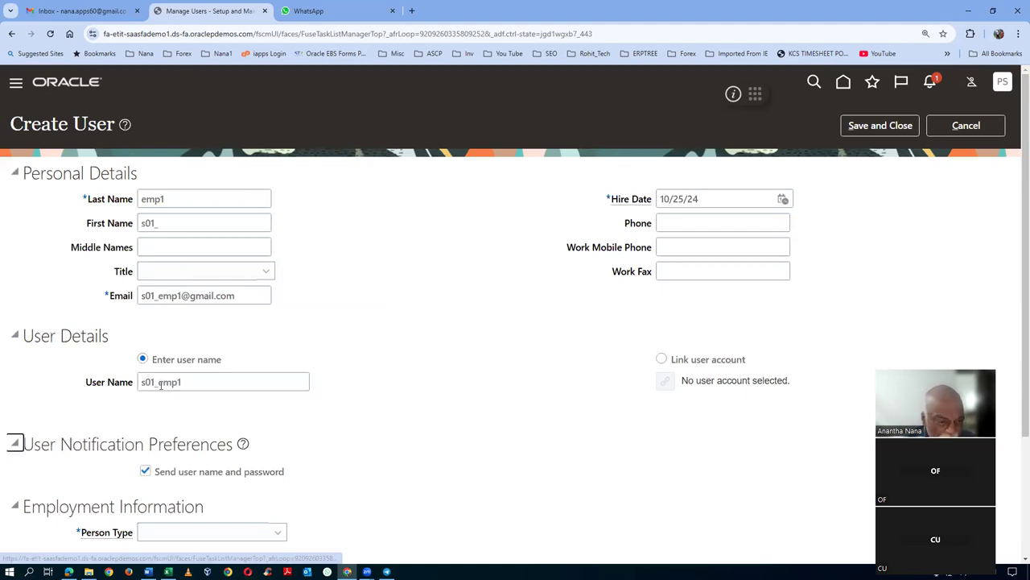
{"action": "scroll", "coordinate": [238, 365], "scroll_direction": "down", "scroll_amount": 2}
- Set Person Type Employee, Legal Employer US1 Legal Entity and Business Unit US1 Business Unit
{"action": "left_click", "coordinate": [198, 371]}
{"action": "left_click", "coordinate": [182, 214]}
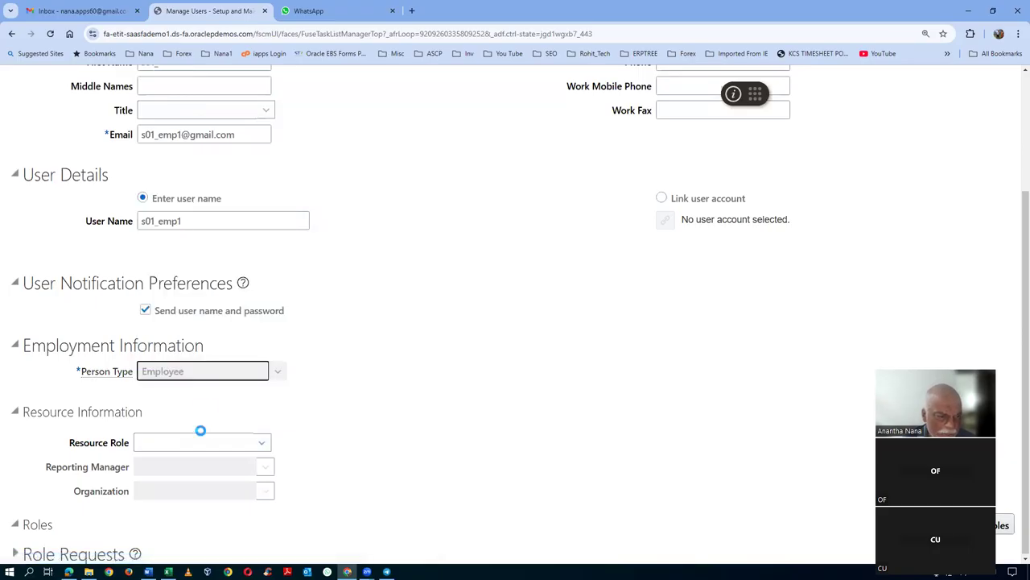
{"action": "left_click", "coordinate": [173, 394]}
{"action": "type", "text": "US1"}
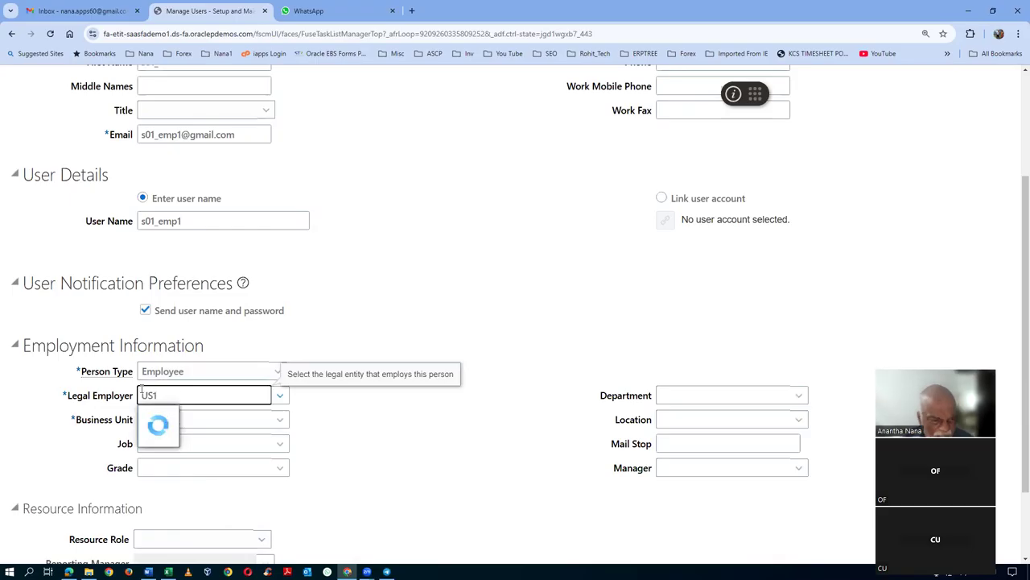
{"action": "left_click", "coordinate": [156, 416]}
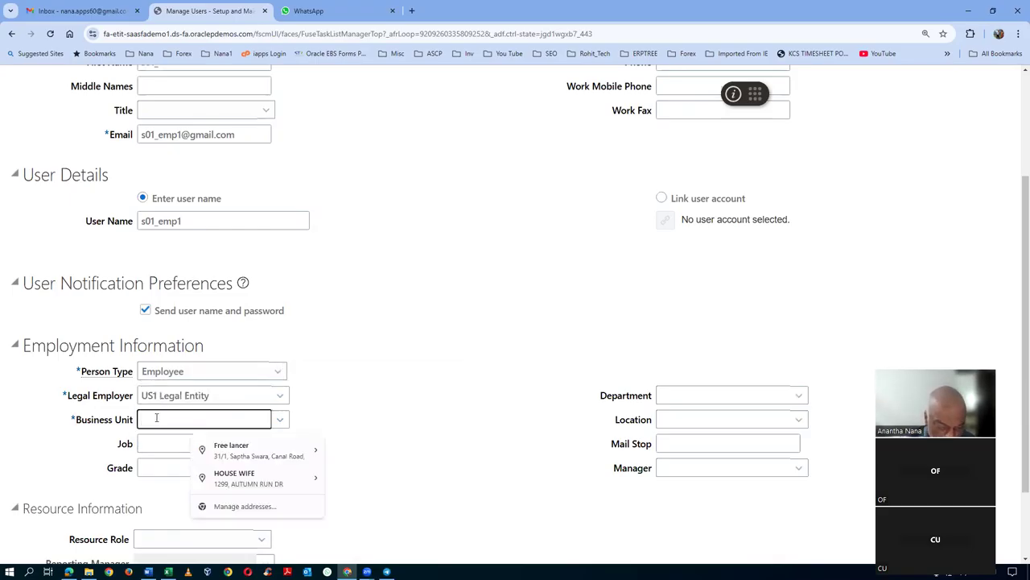
{"action": "type", "text": "US1"}
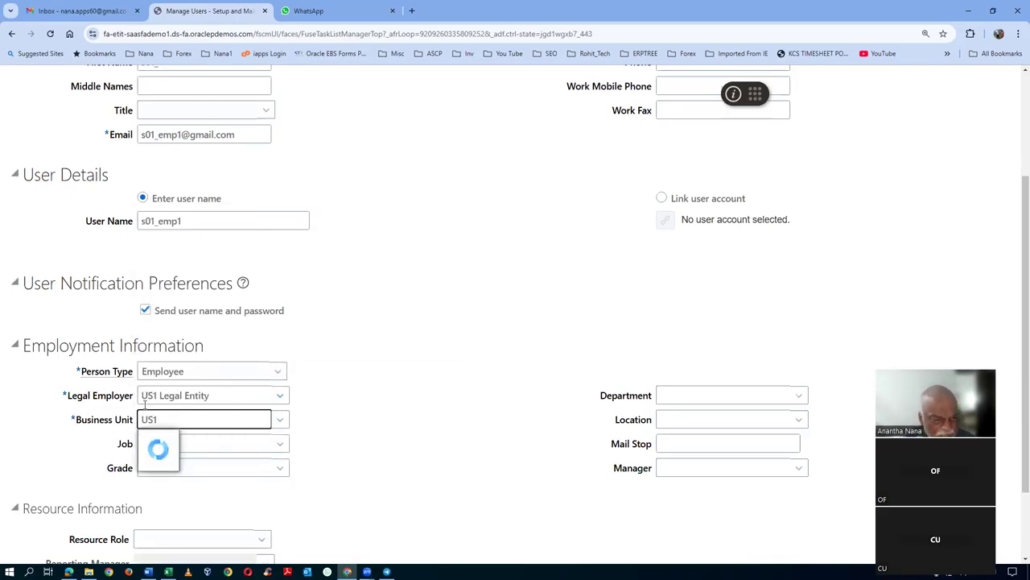
{"action": "left_click", "coordinate": [167, 440]}
- Choose job HR Representative and department HR Dept, then scroll back to the header
{"action": "left_click", "coordinate": [168, 444]}
{"action": "type", "text": "HR"}
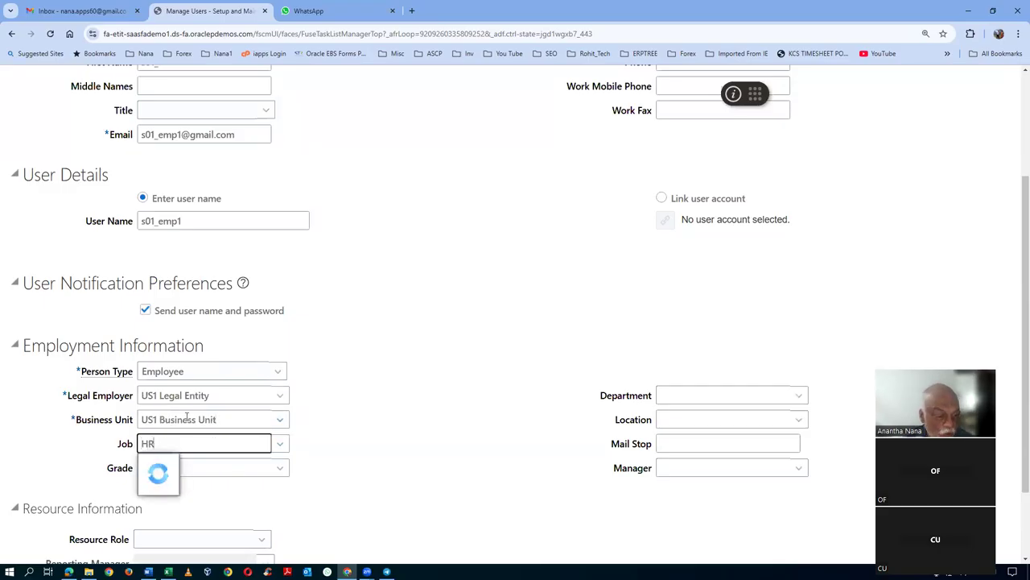
{"action": "left_click", "coordinate": [190, 471]}
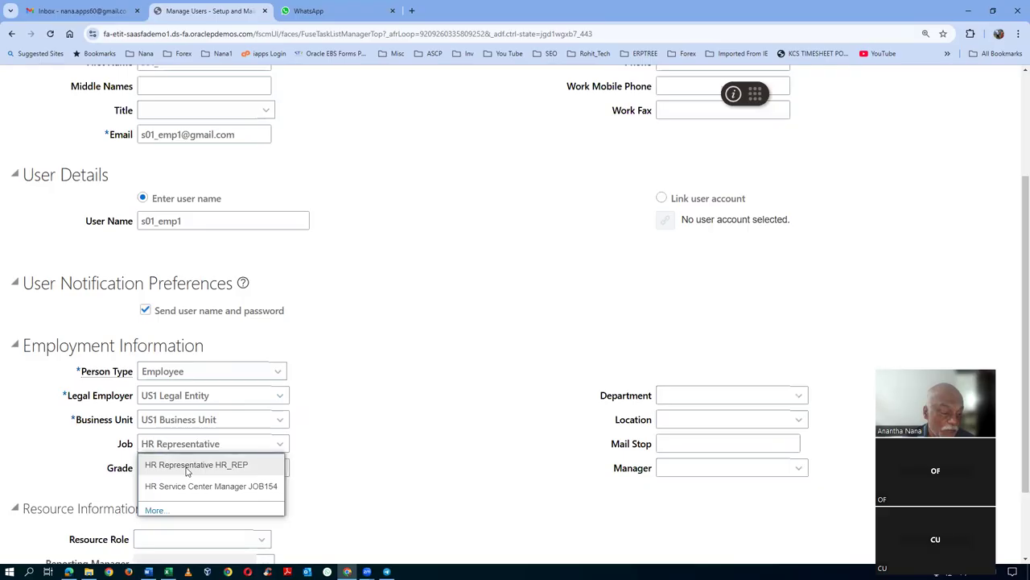
{"action": "left_click", "coordinate": [697, 396]}
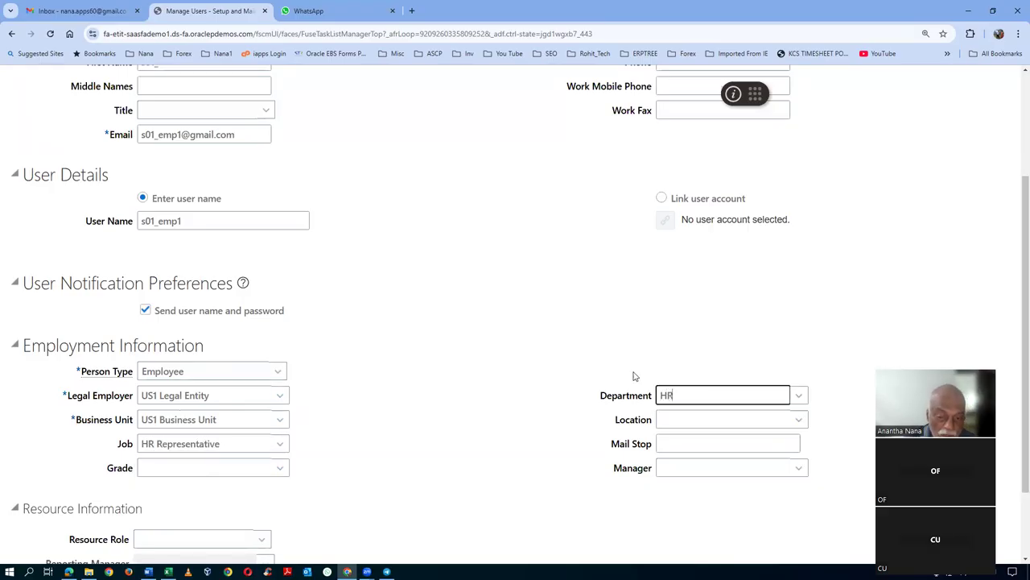
{"action": "type", "text": "HR"}
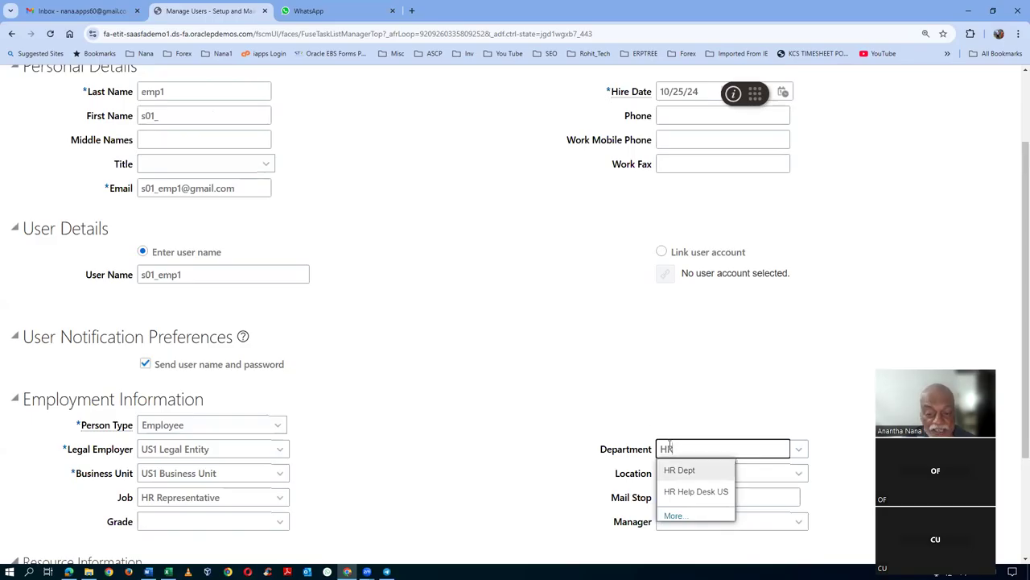
{"action": "left_click", "coordinate": [680, 469]}
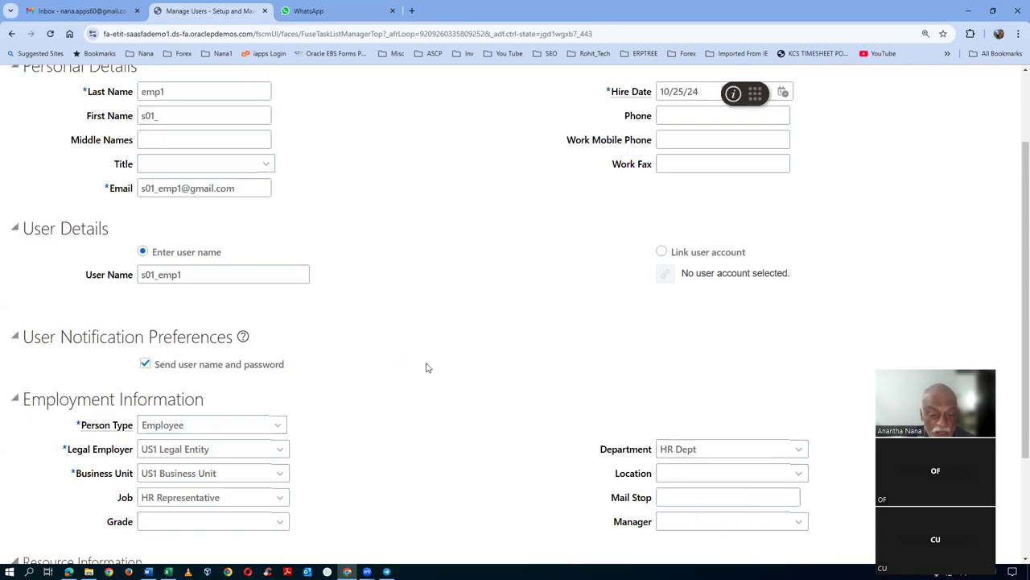
{"action": "scroll", "coordinate": [426, 368], "scroll_direction": "up", "scroll_amount": 2}
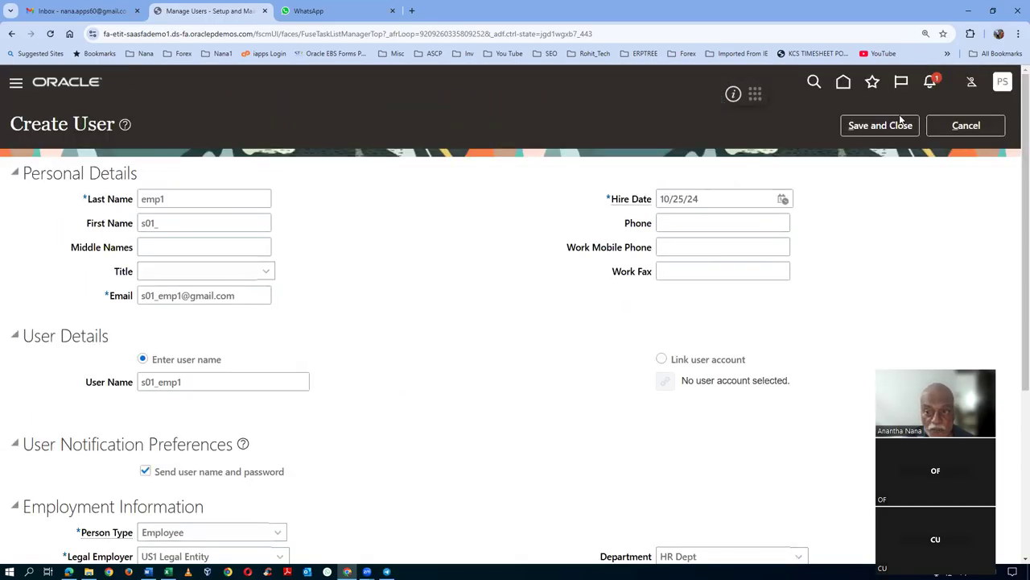
- Save the first user, confirm it appears in a search for s01, and begin another user
{"action": "left_click", "coordinate": [892, 129]}
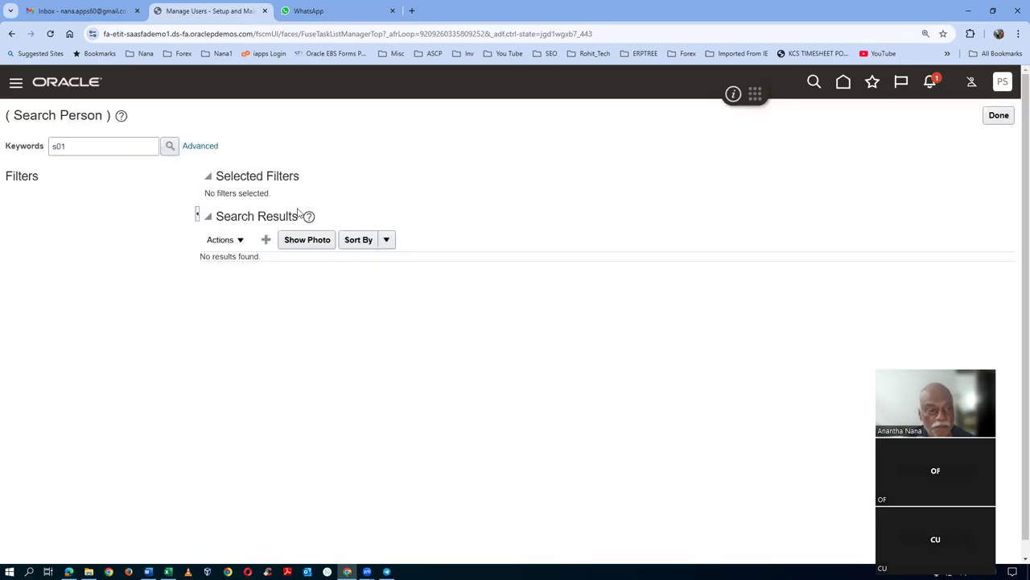
{"action": "left_click", "coordinate": [170, 148]}
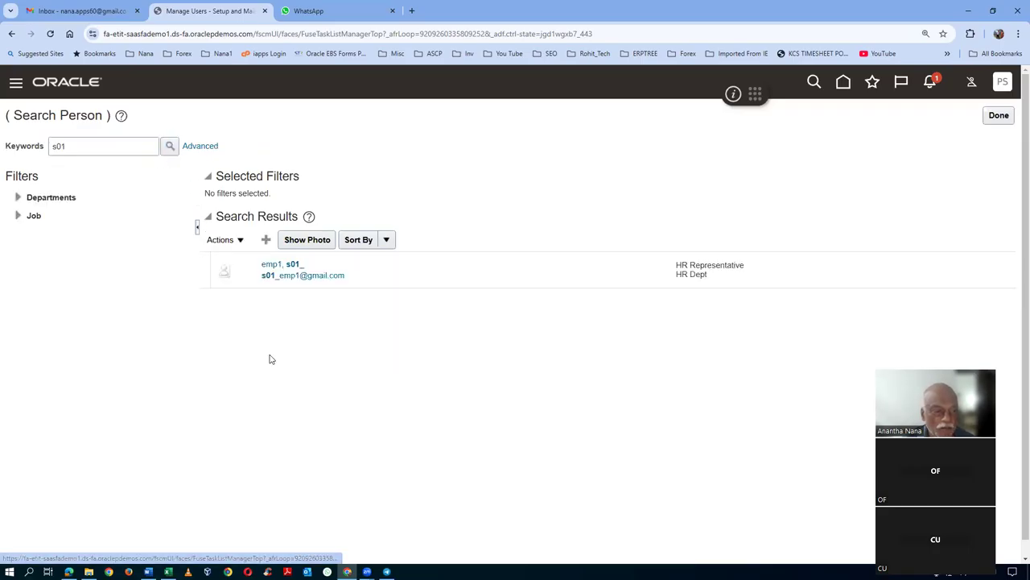
{"action": "left_click", "coordinate": [266, 240]}
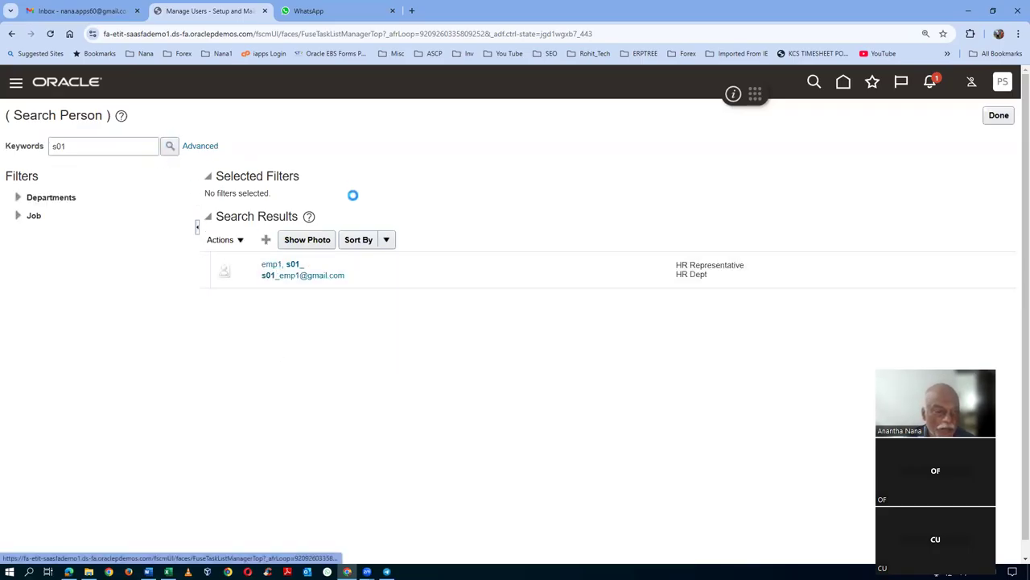
{"action": "left_click", "coordinate": [162, 200]}
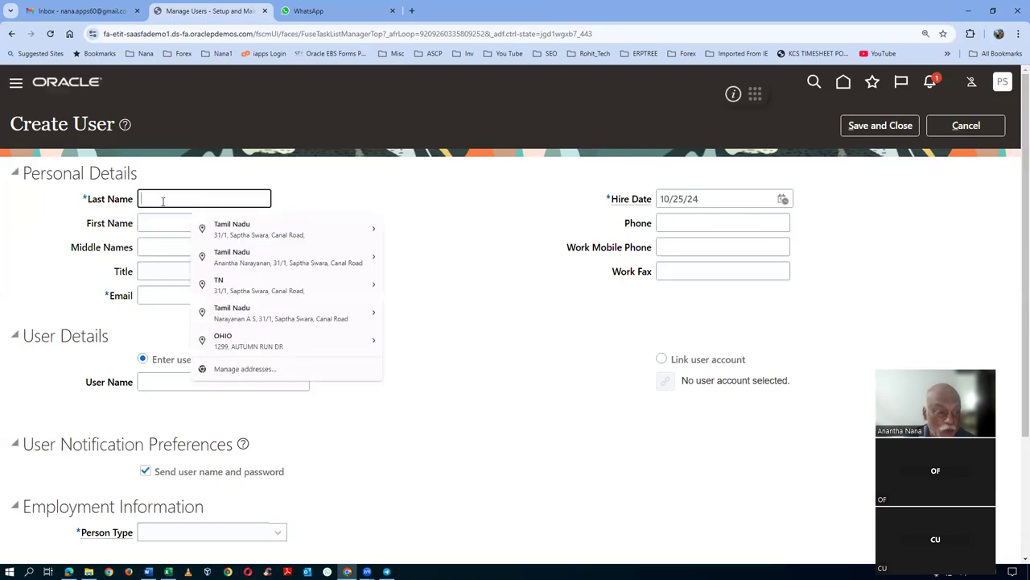
- Enter Last Name emp2, the second user's Gmail e-mail address, and a user name starting s01
{"action": "type", "text": "emp2"}
{"action": "key", "text": "Tab"}
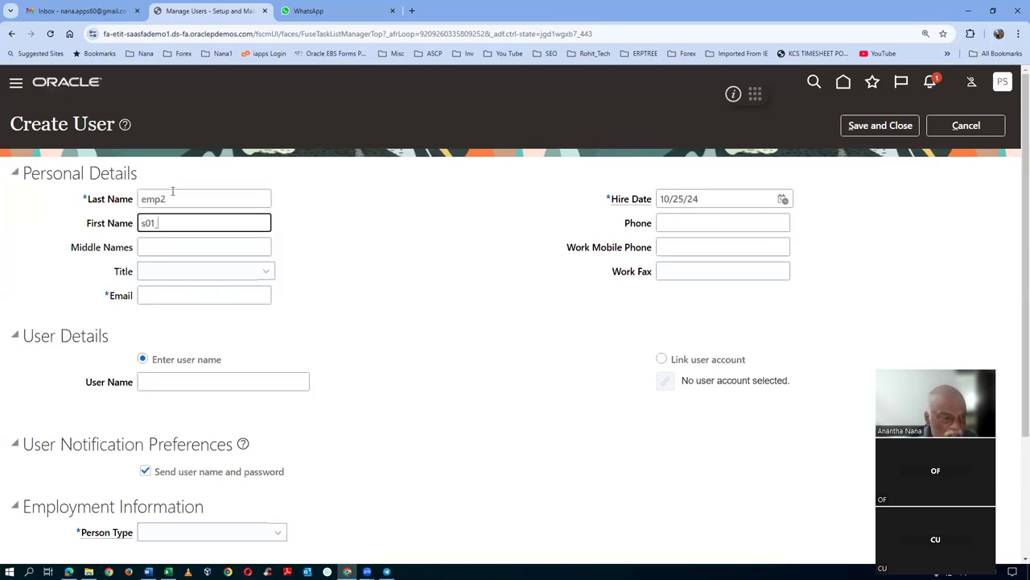
{"action": "left_click", "coordinate": [159, 295]}
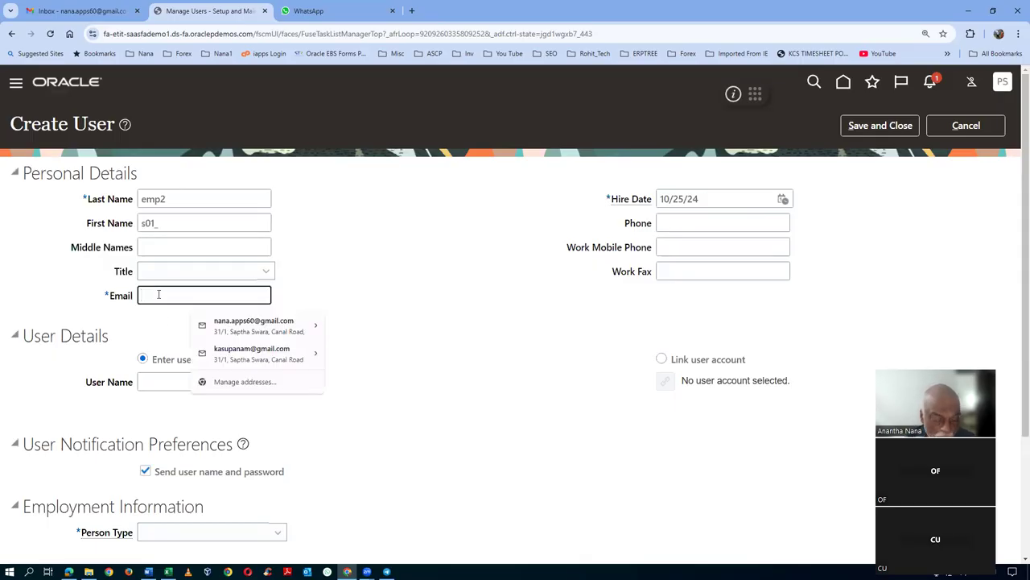
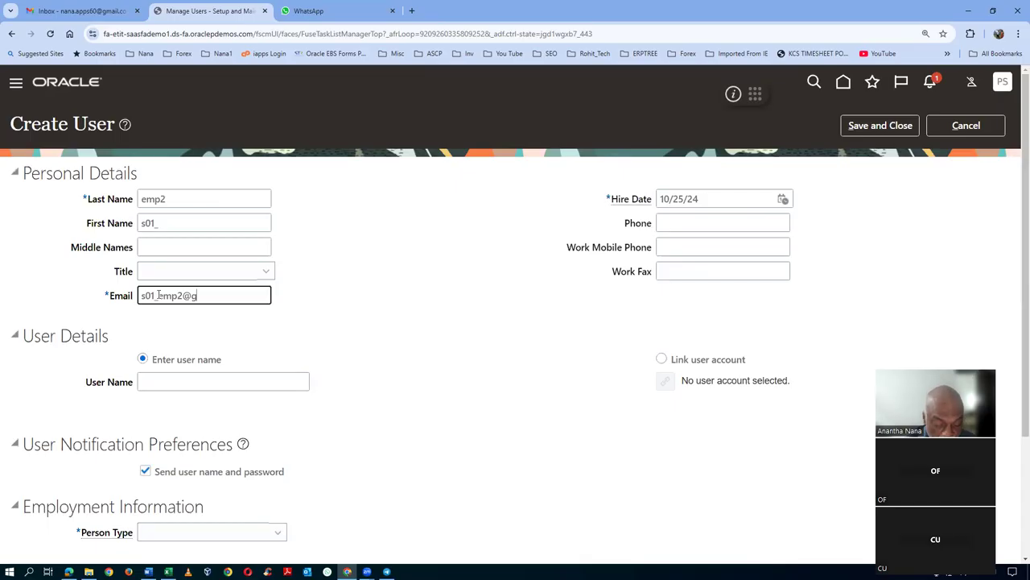
{"action": "key", "text": "Tab"}
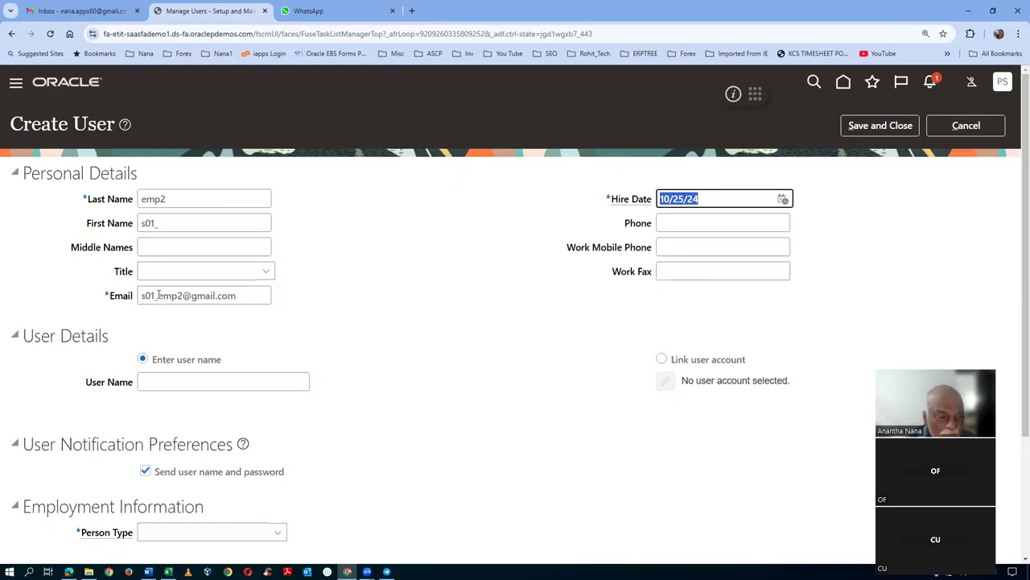
{"action": "left_click", "coordinate": [164, 380]}
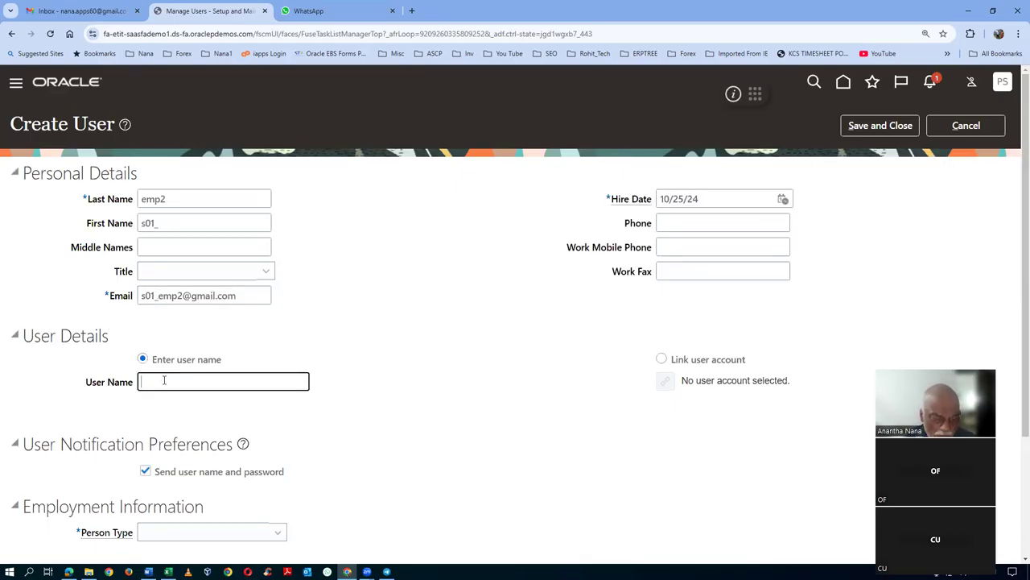
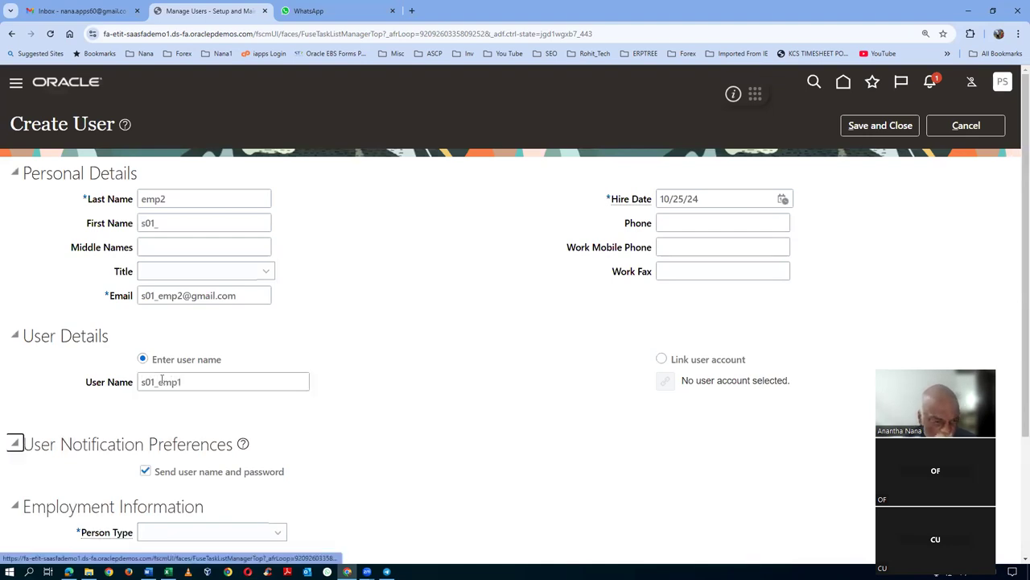
{"action": "scroll", "coordinate": [164, 380], "scroll_direction": "down", "scroll_amount": 2}
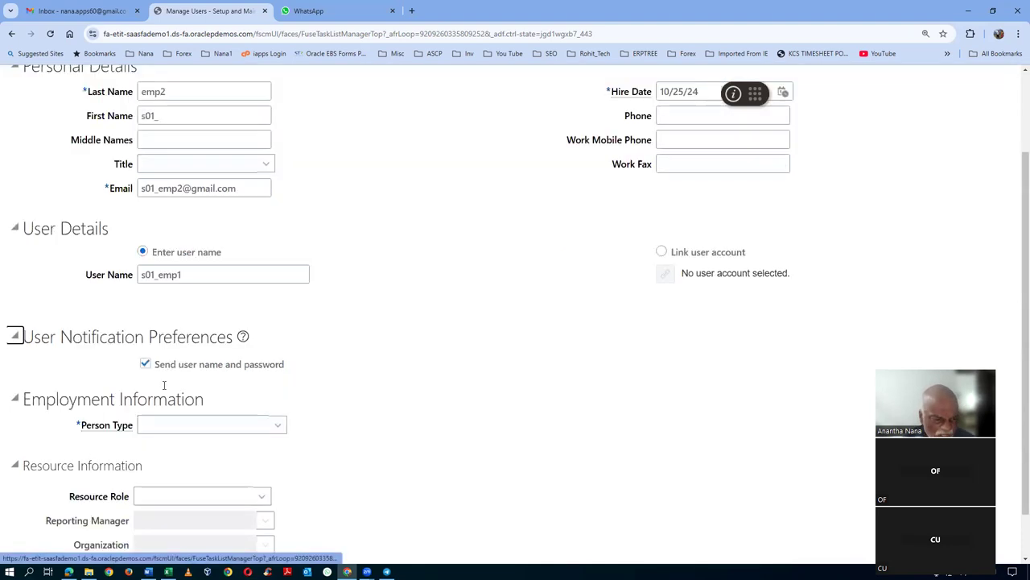
- Set Person Type Employee, Legal Employer US1 Legal Entity and Business Unit US1 Business Unit
{"action": "left_click", "coordinate": [182, 371]}
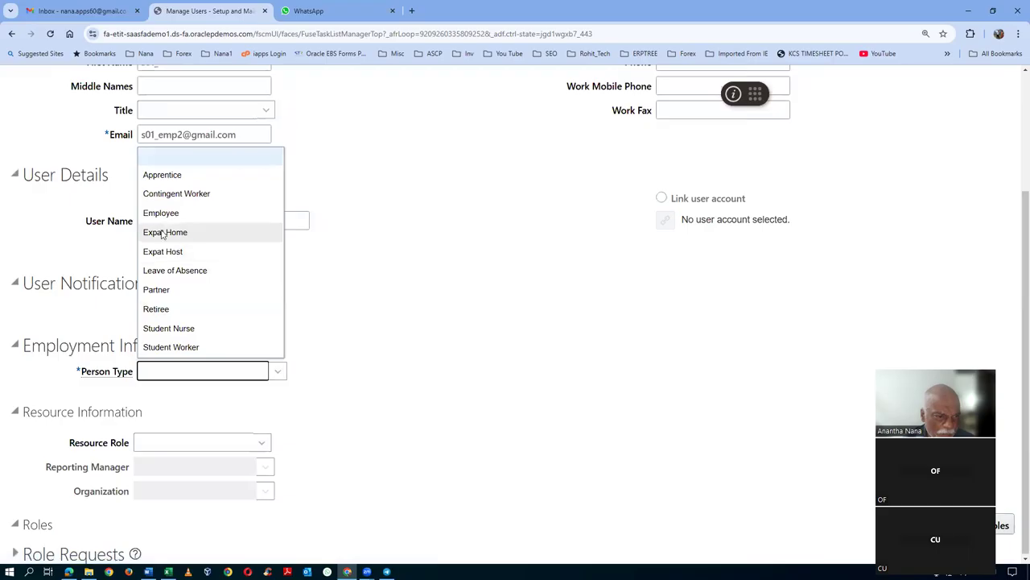
{"action": "left_click", "coordinate": [161, 212]}
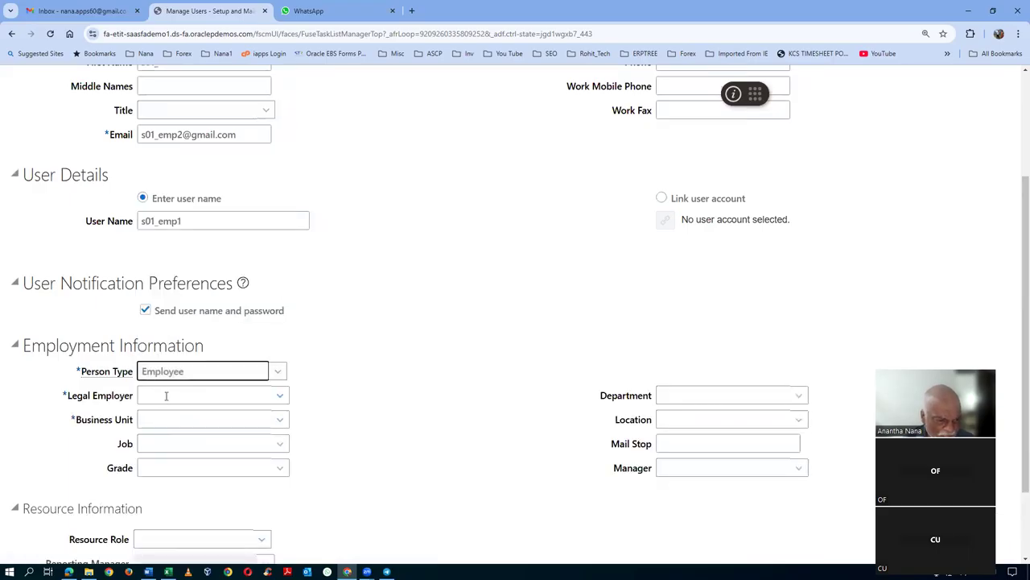
{"action": "left_click", "coordinate": [164, 395]}
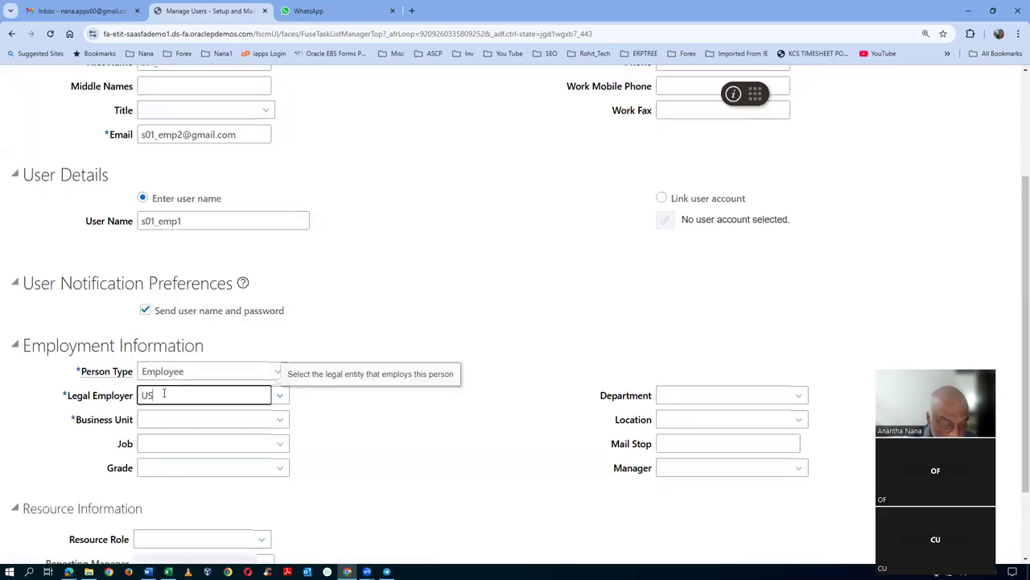
{"action": "left_click", "coordinate": [179, 415]}
{"action": "left_click", "coordinate": [182, 417]}
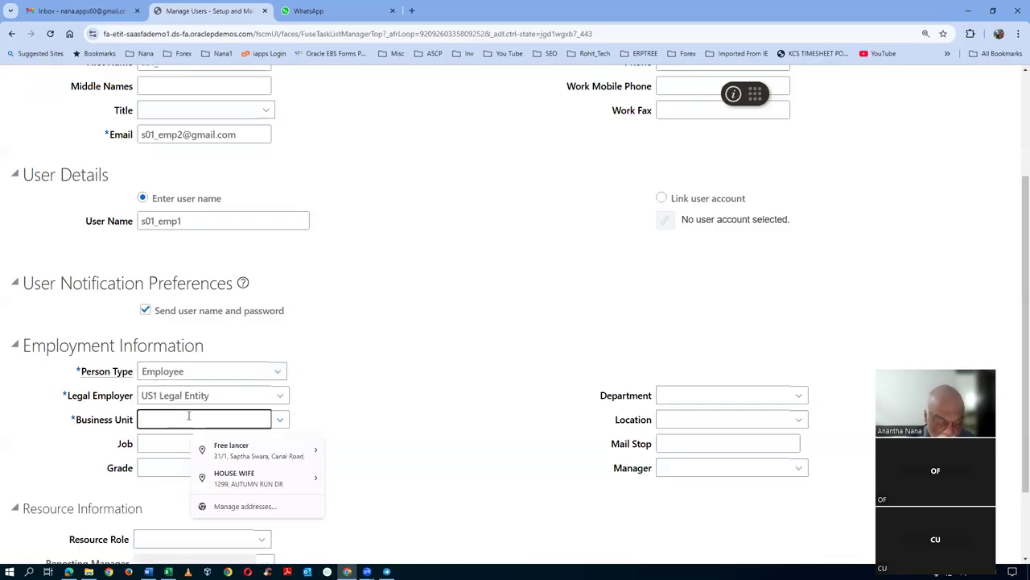
{"action": "type", "text": "US1"}
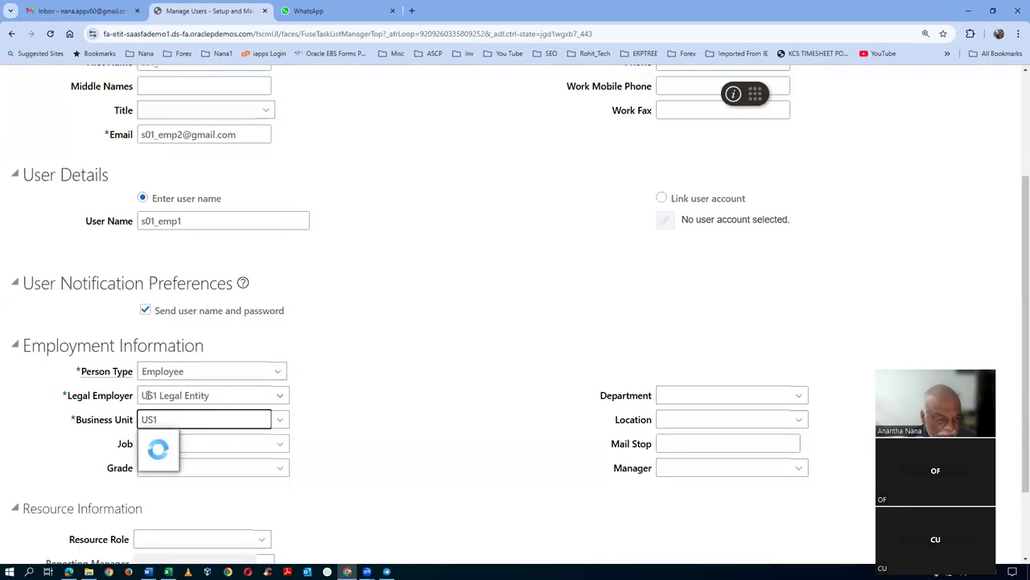
{"action": "left_click", "coordinate": [175, 435]}
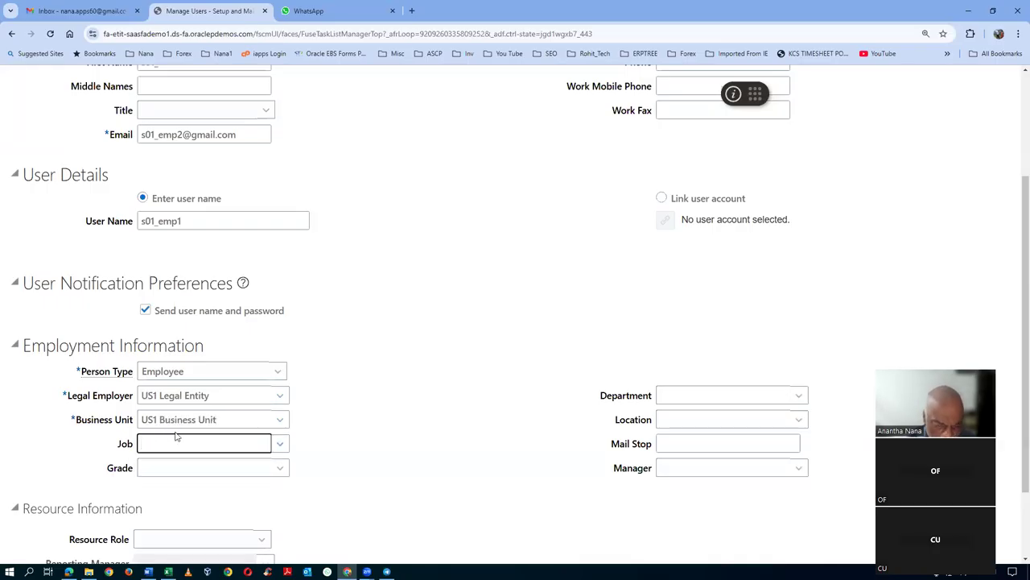
- Choose job HR Representative and department HR Dept, then save and close the user
{"action": "left_click", "coordinate": [178, 465]}
{"action": "left_click", "coordinate": [670, 394]}
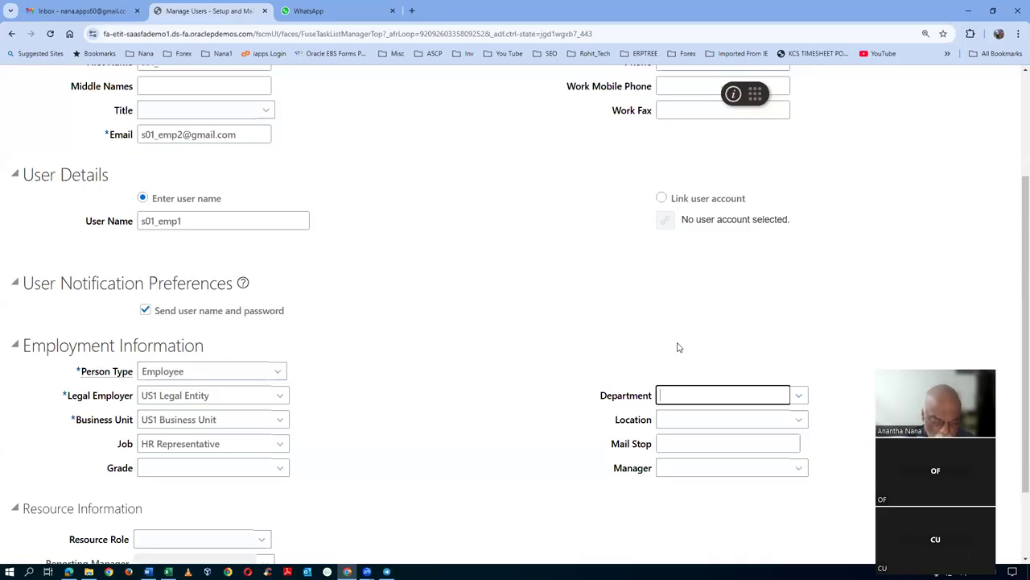
{"action": "type", "text": "HR"}
{"action": "left_click", "coordinate": [683, 414]}
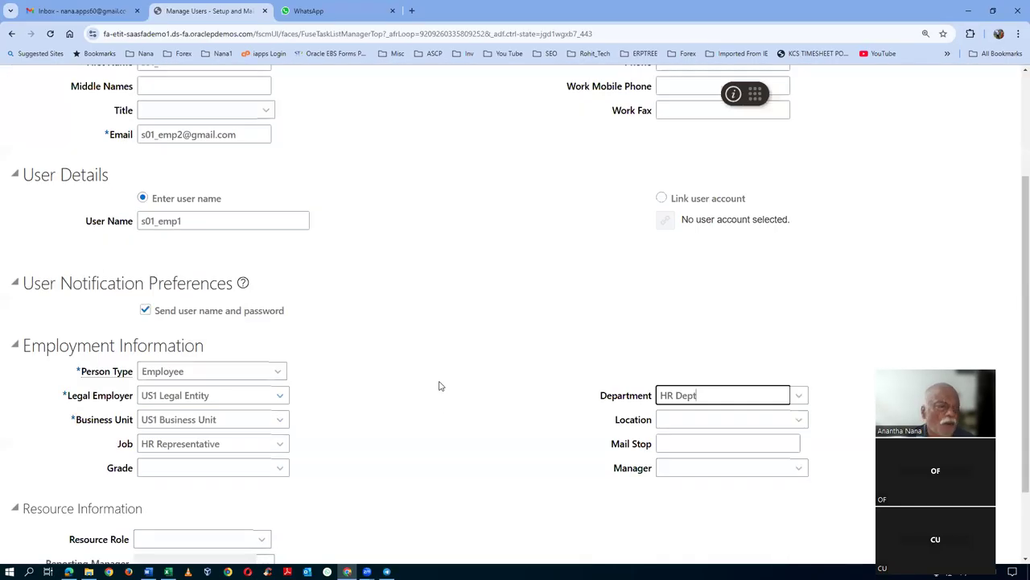
{"action": "left_click", "coordinate": [881, 126]}
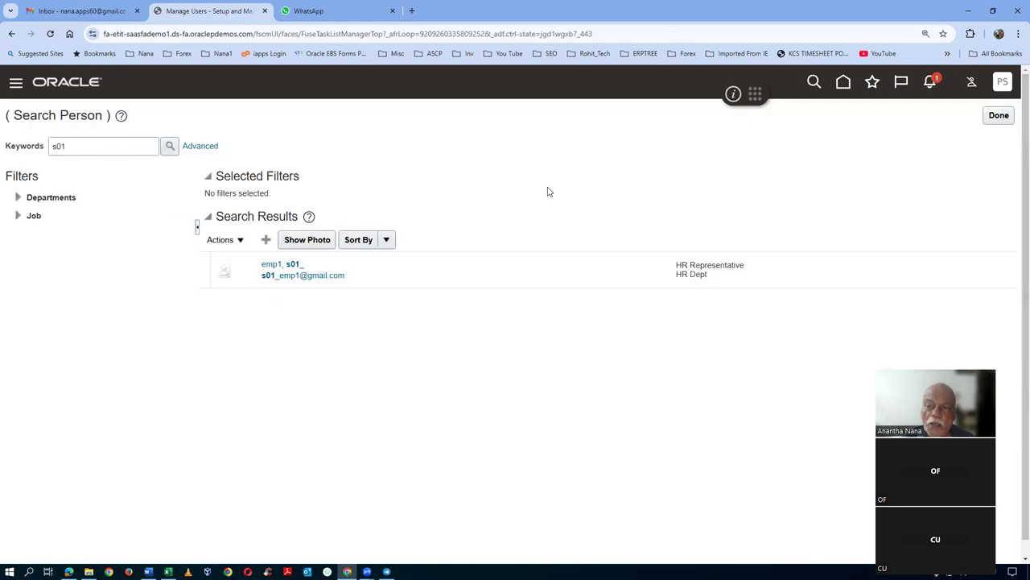
{"action": "left_click", "coordinate": [170, 146]}
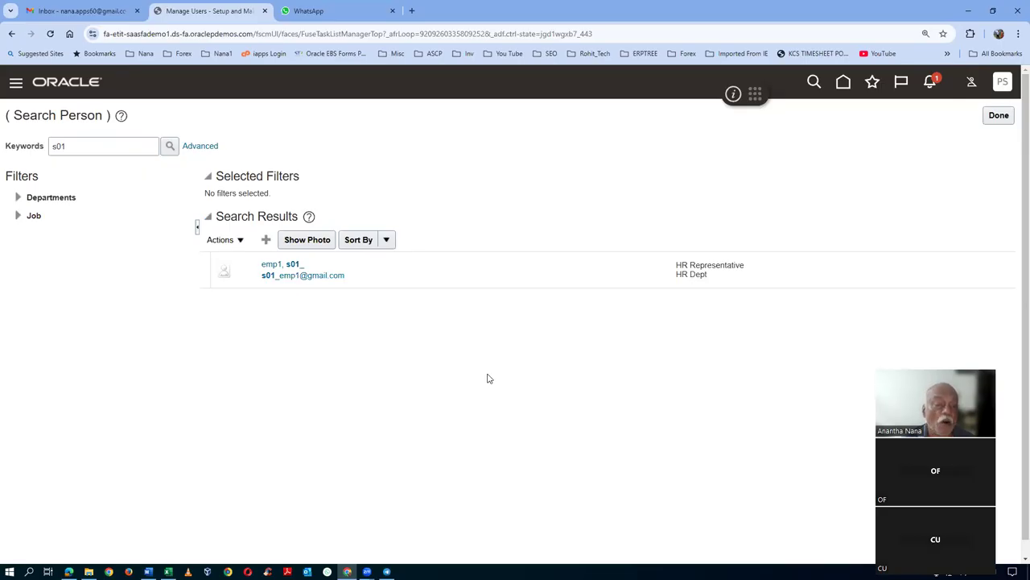
{"action": "left_click", "coordinate": [166, 148]}
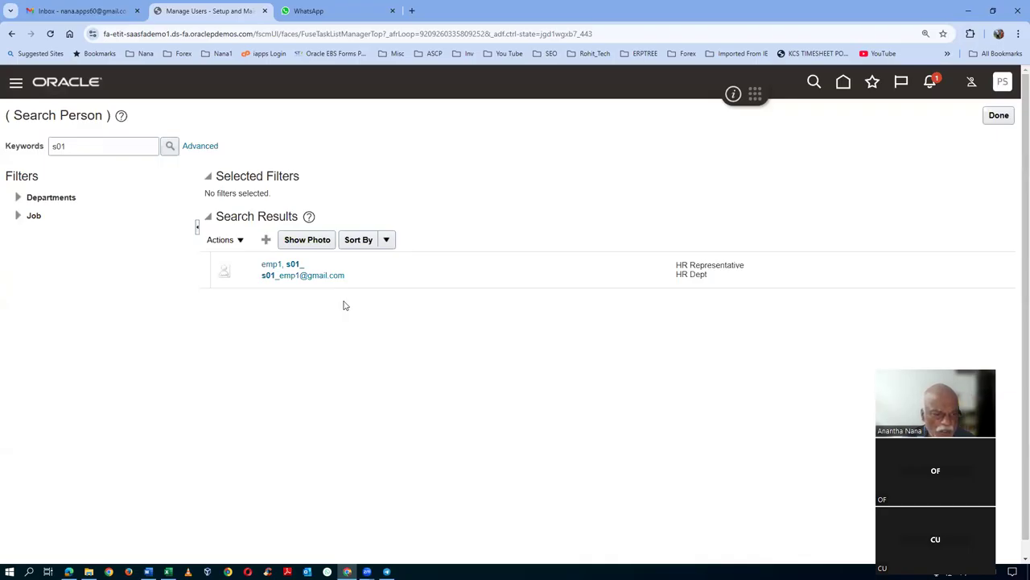
{"action": "left_click", "coordinate": [170, 145]}
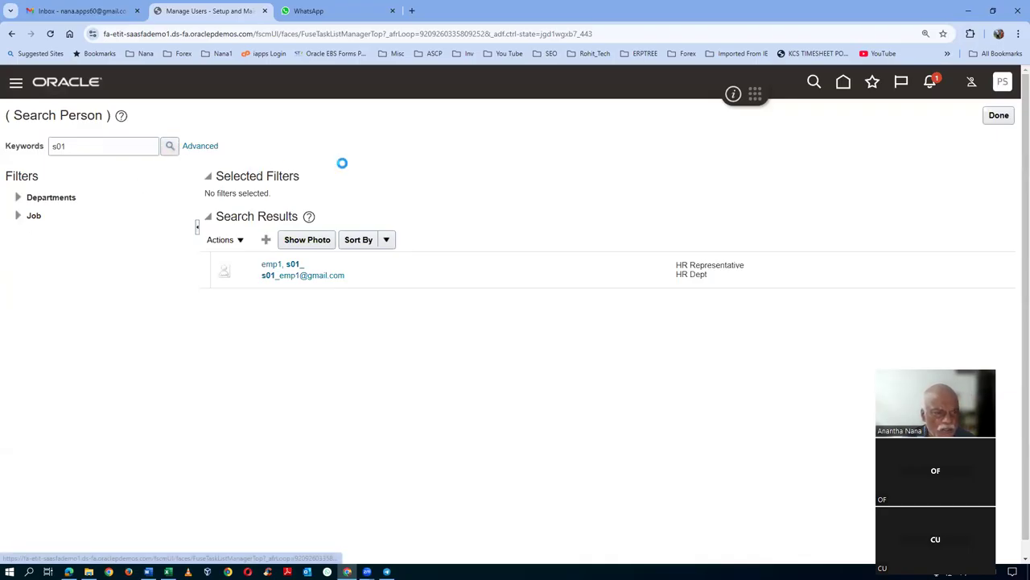
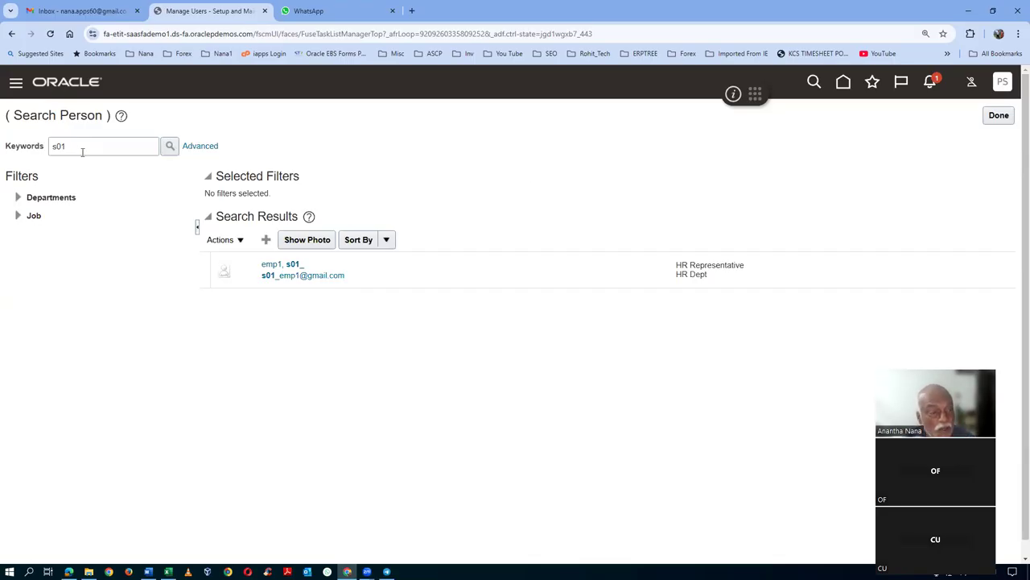
- Replace the person search keyword with emp2 and run the search
{"action": "left_click_drag", "start_coordinate": [76, 146], "coordinate": [2, 164]}
{"action": "type", "text": "emp2"}
{"action": "left_click", "coordinate": [170, 146]}
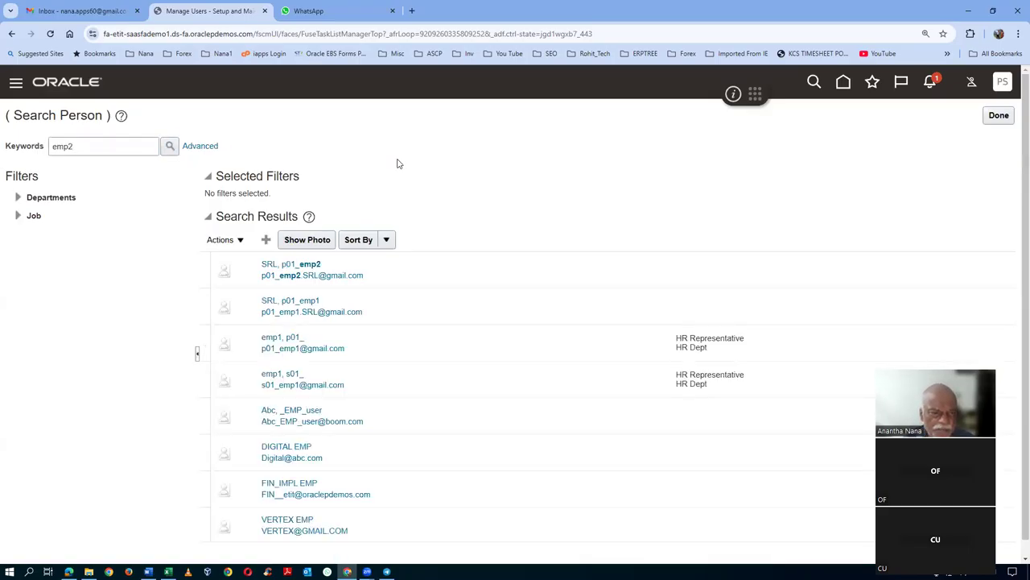
{"action": "scroll", "coordinate": [322, 314], "scroll_direction": "down", "scroll_amount": 1}
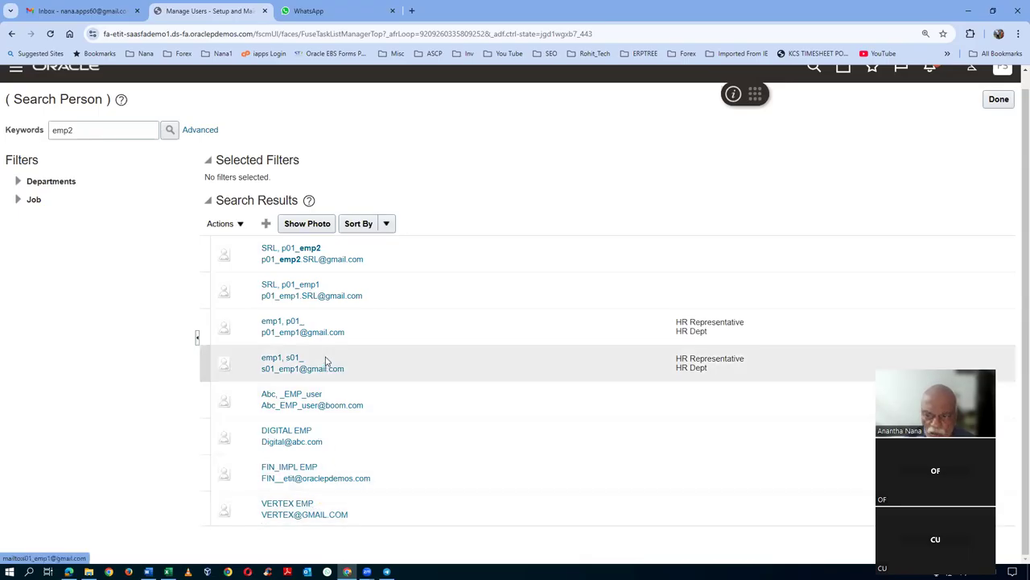
- Start a new user with last name emp2, the employee's e-mail address and user name s01_emp2
{"action": "left_click", "coordinate": [266, 223]}
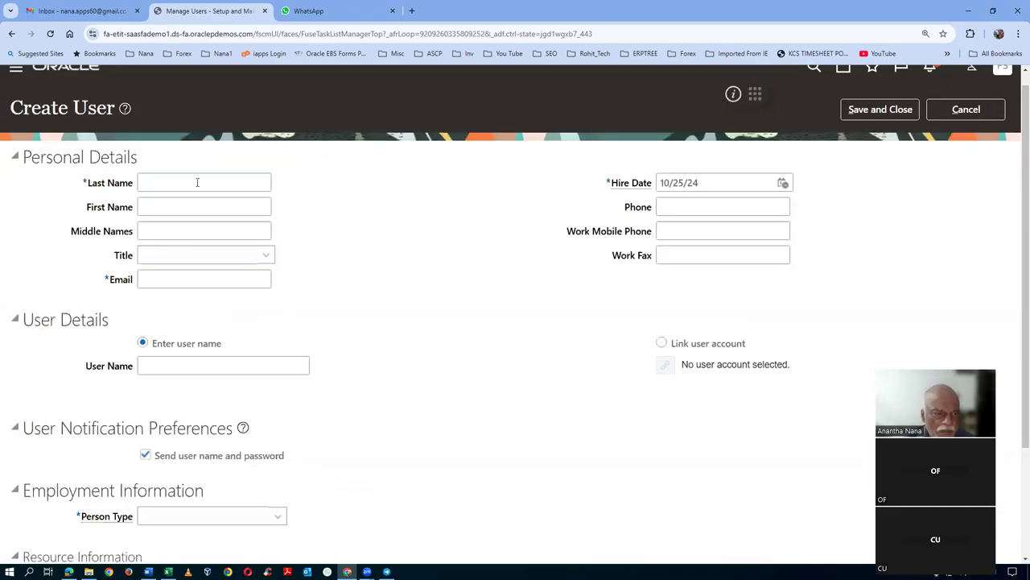
{"action": "left_click", "coordinate": [195, 183]}
{"action": "type", "text": "emp"}
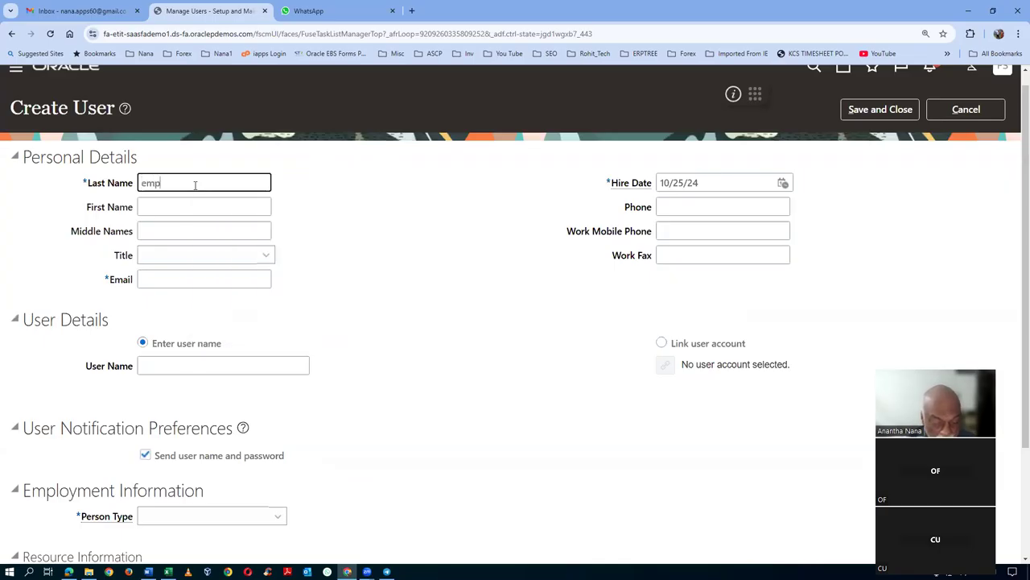
{"action": "type", "text": "2"}
{"action": "key", "text": "Tab"}
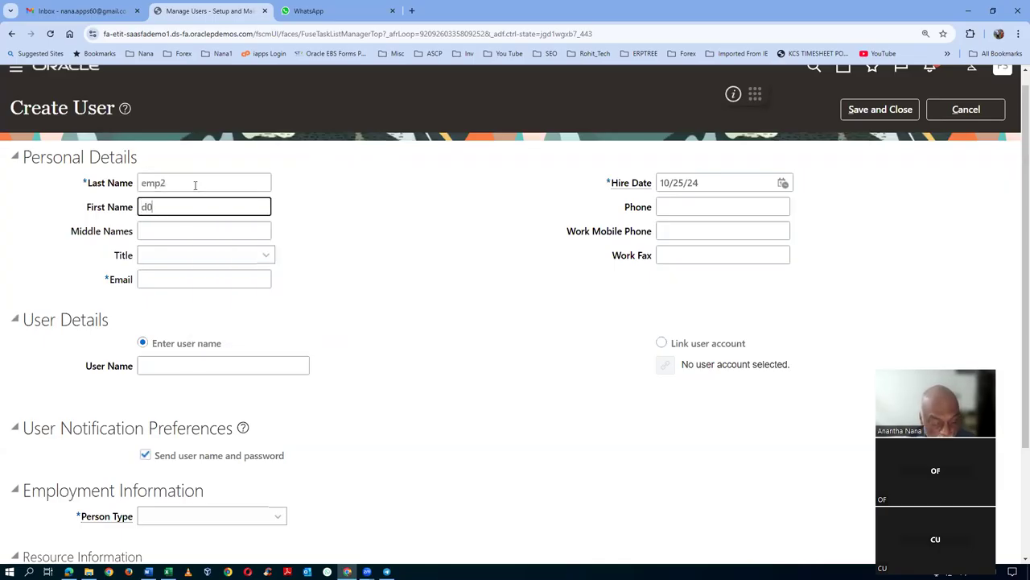
{"action": "left_click", "coordinate": [179, 280]}
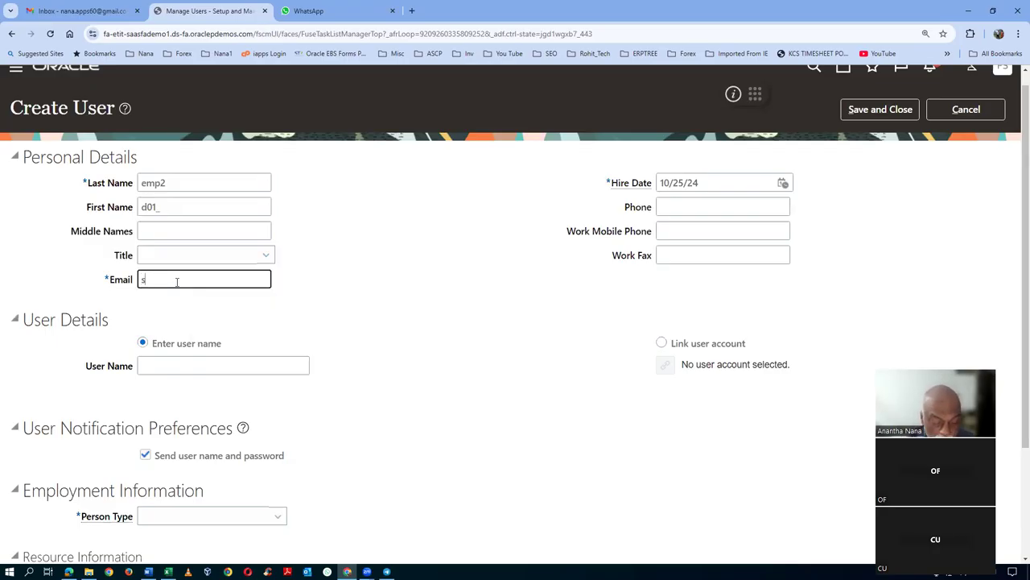
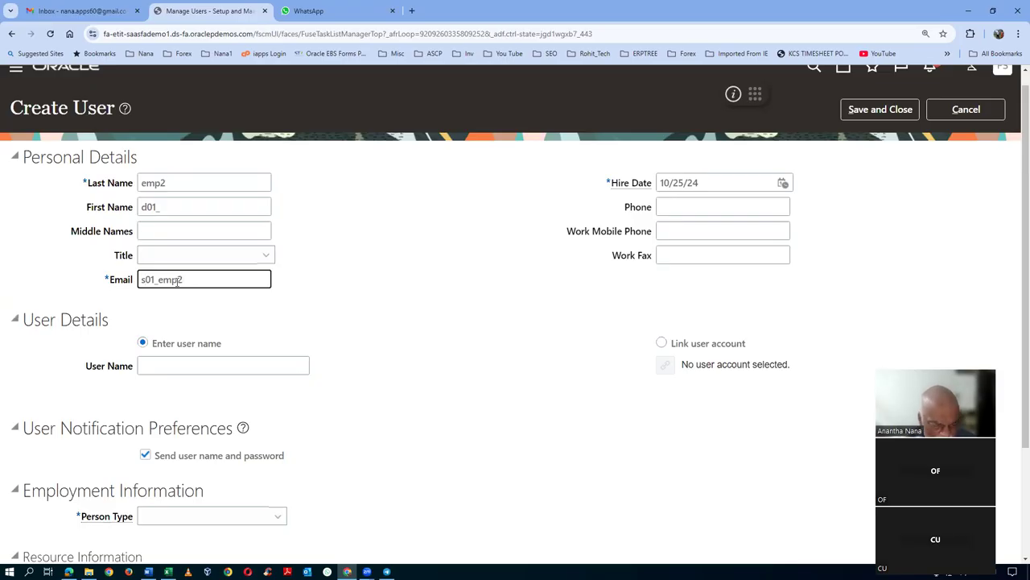
{"action": "key", "text": "Tab"}
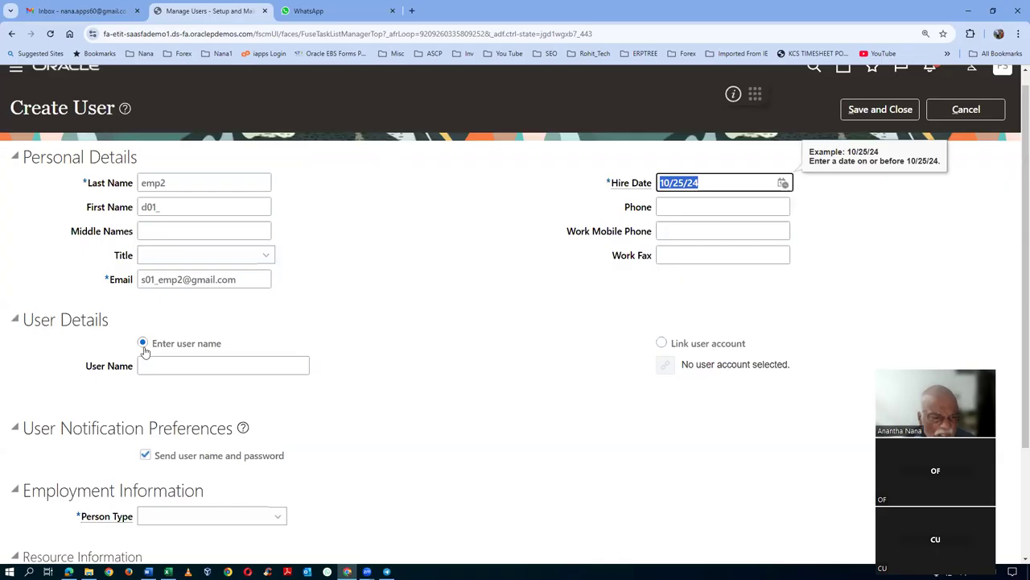
{"action": "left_click", "coordinate": [151, 369]}
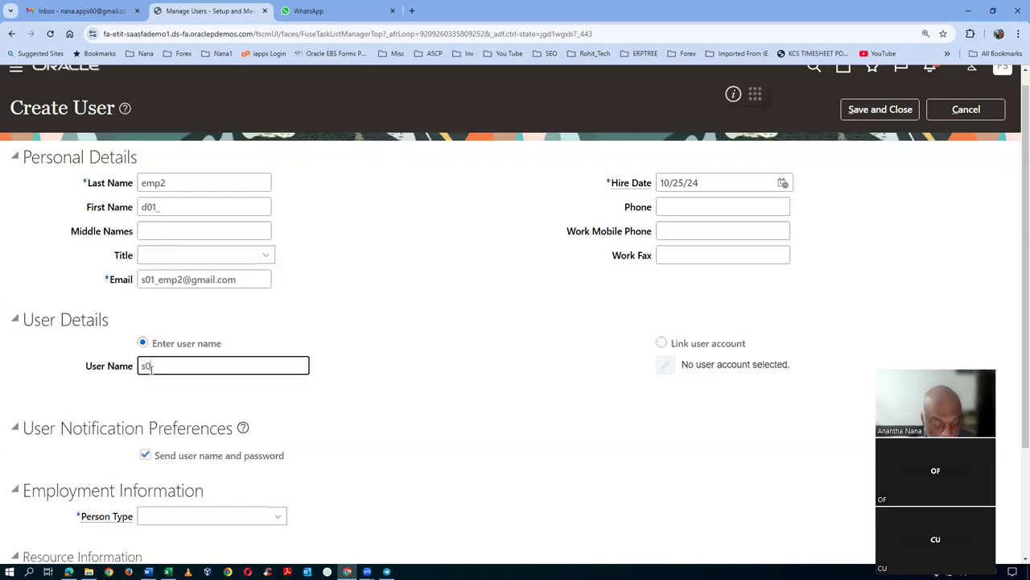
{"action": "type", "text": "s01_emp2"}
{"action": "key", "text": "Tab"}
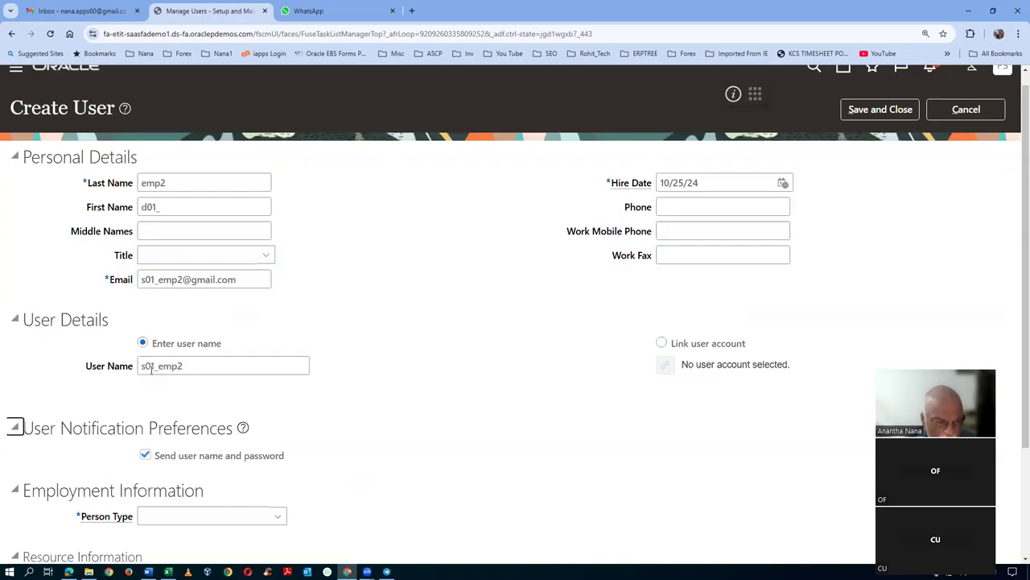
{"action": "scroll", "coordinate": [254, 326], "scroll_direction": "down", "scroll_amount": 2}
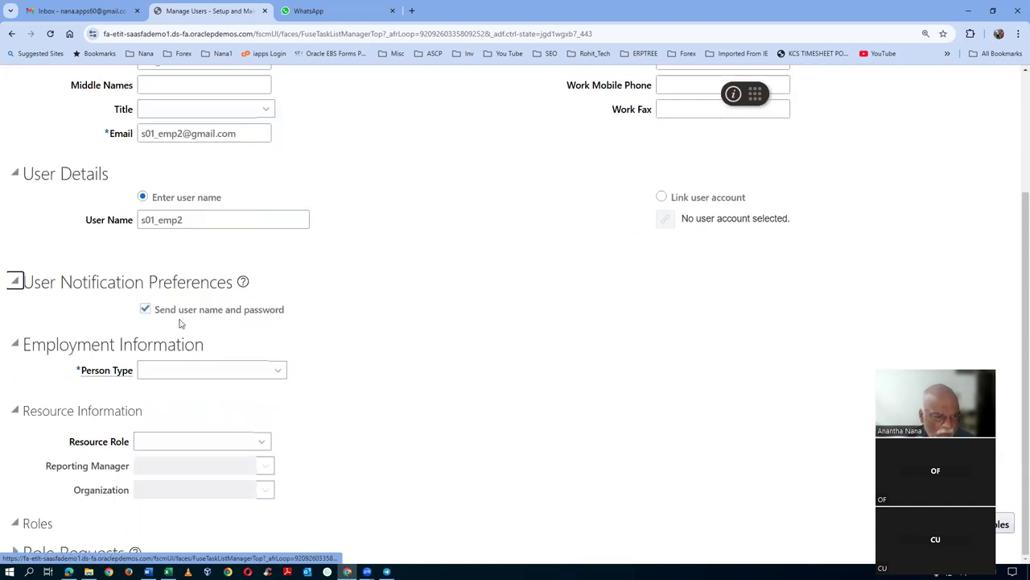
- Set person type to Employee and legal employer to US1 Legal Entity
{"action": "left_click", "coordinate": [169, 372]}
{"action": "left_click", "coordinate": [161, 210]}
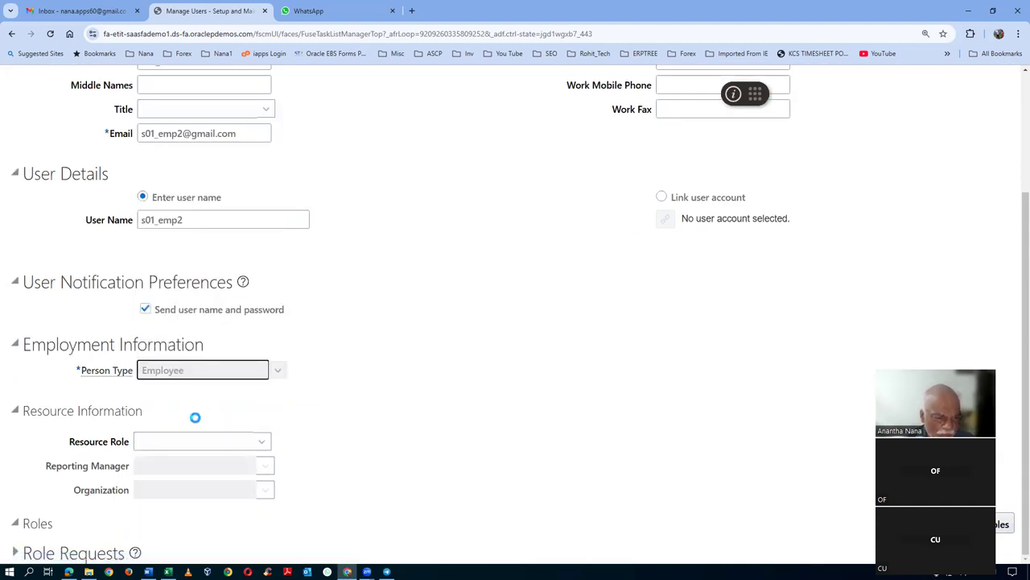
{"action": "left_click", "coordinate": [185, 398]}
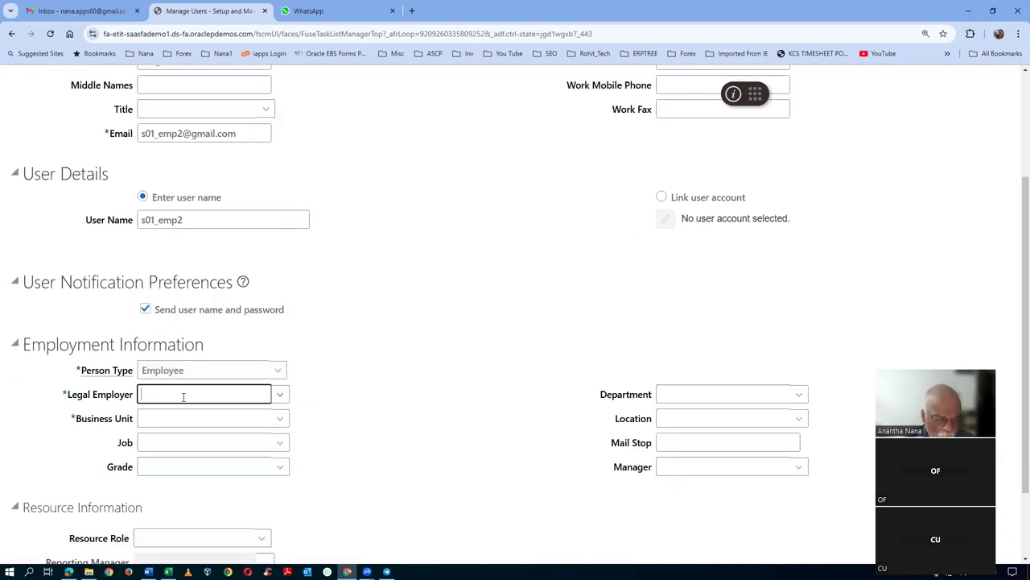
{"action": "type", "text": "US1"}
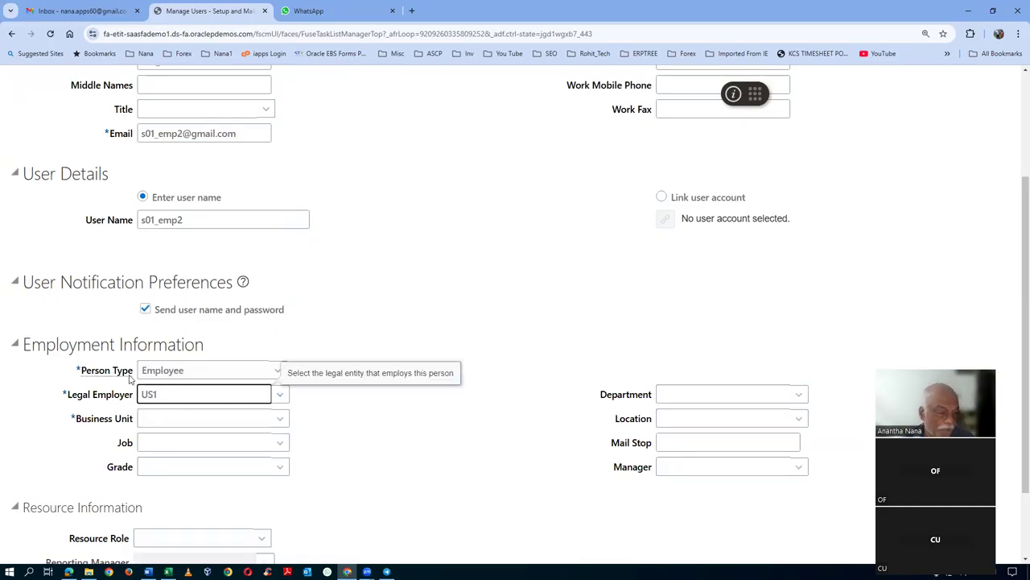
{"action": "left_click", "coordinate": [162, 417]}
- Set business unit US1 Business Unit, job HR Representative and department HR Dept
{"action": "left_click", "coordinate": [162, 417]}
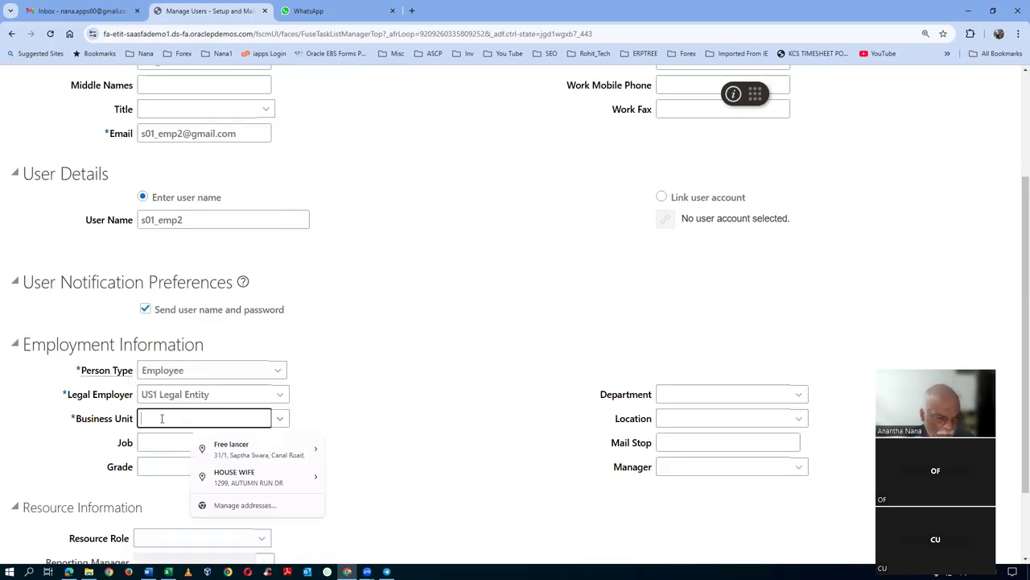
{"action": "type", "text": "US1"}
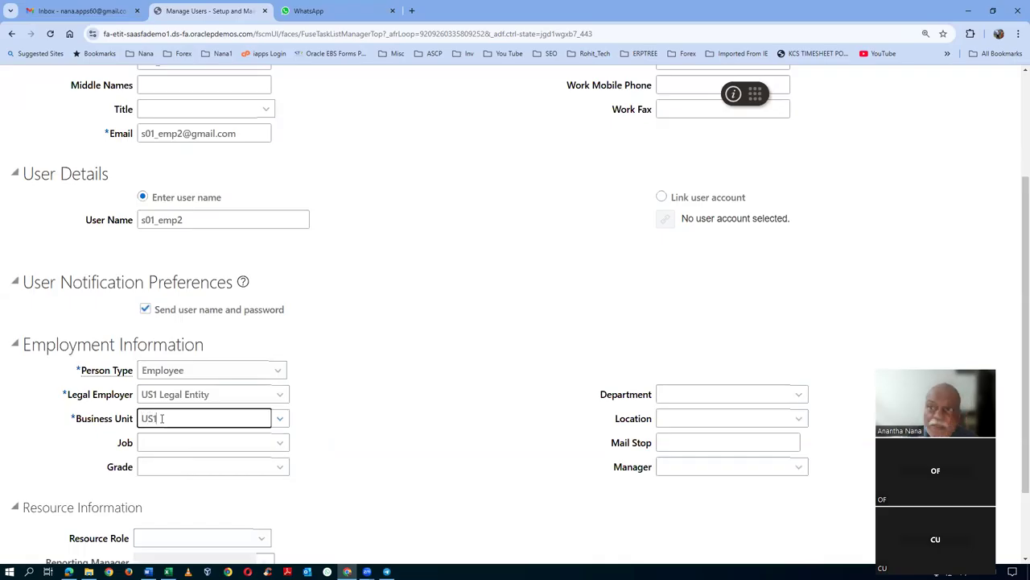
{"action": "left_click", "coordinate": [195, 441]}
{"action": "left_click", "coordinate": [196, 443]}
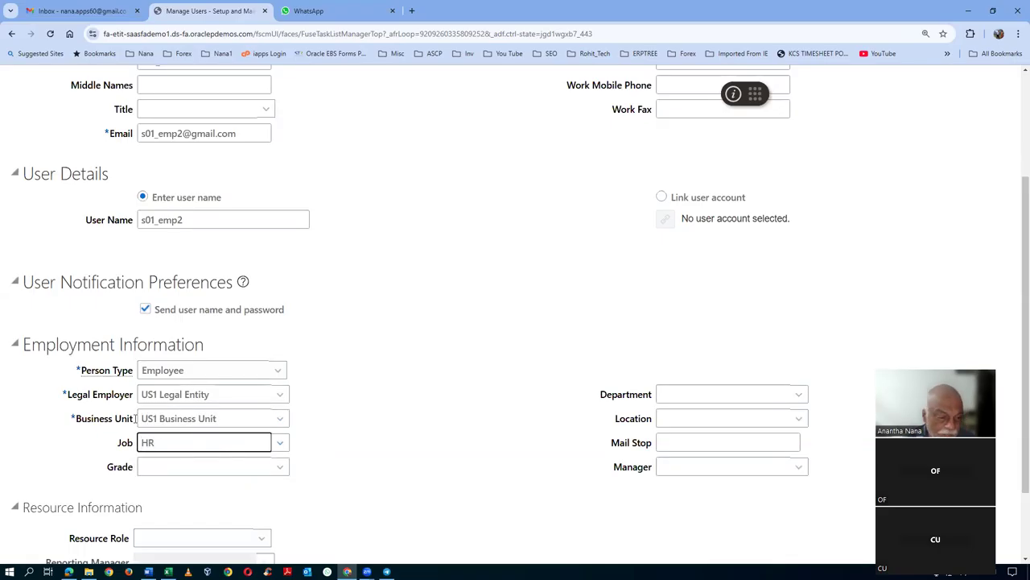
{"action": "type", "text": "HR"}
{"action": "left_click", "coordinate": [169, 460]}
{"action": "left_click", "coordinate": [677, 394]}
{"action": "type", "text": "HR"}
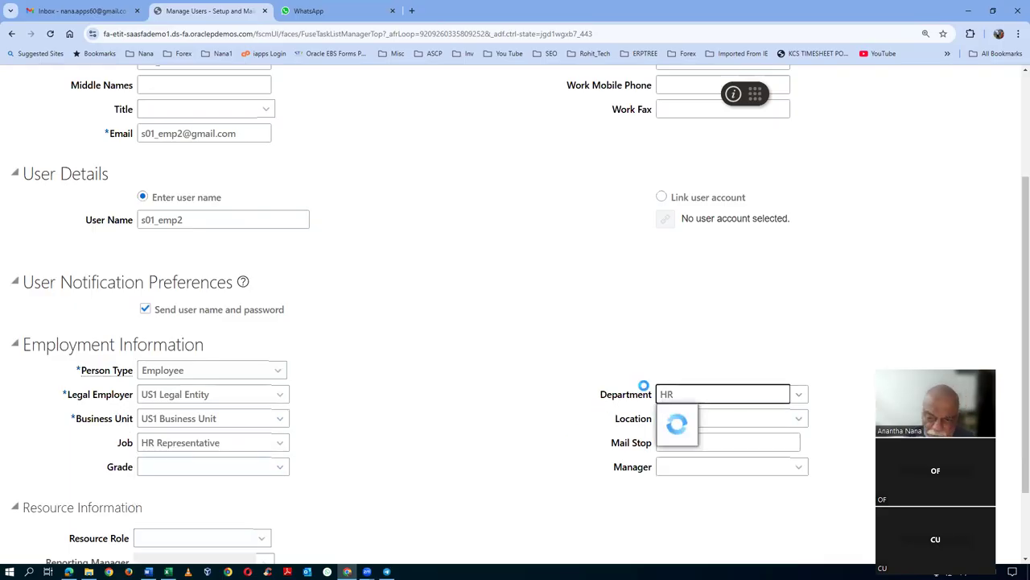
{"action": "left_click", "coordinate": [689, 416]}
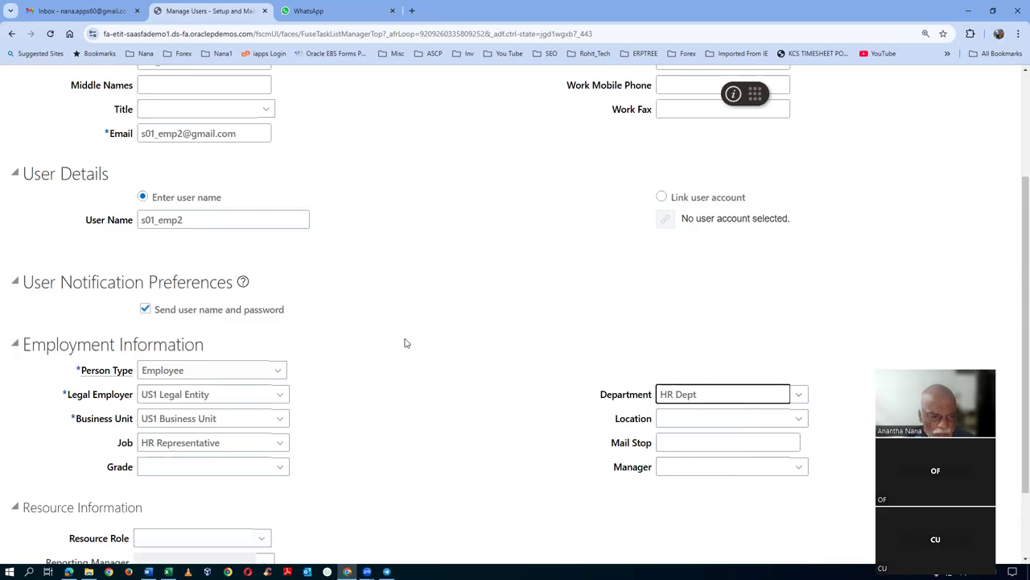
{"action": "scroll", "coordinate": [406, 343], "scroll_direction": "up", "scroll_amount": 3}
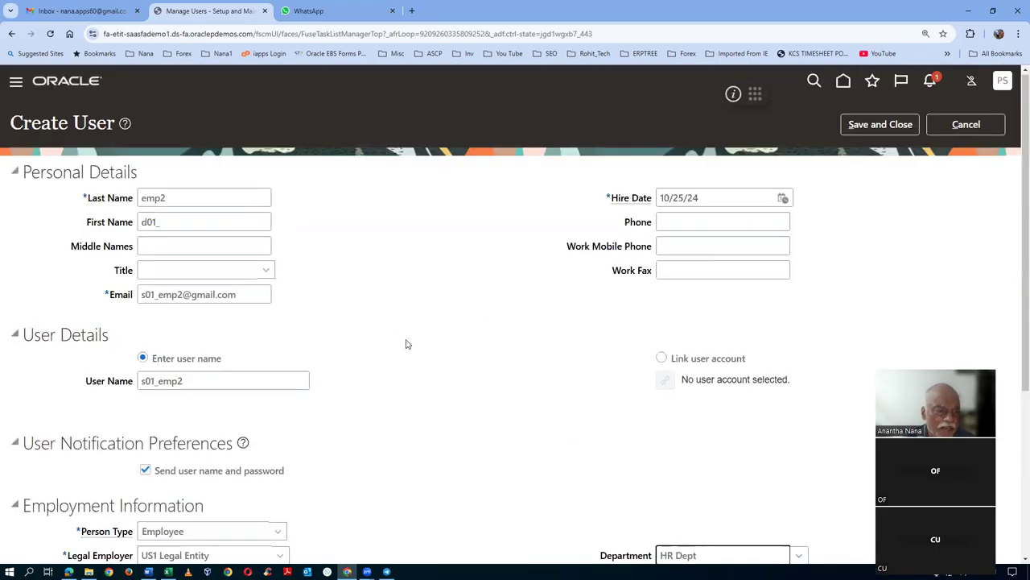
- Save the new user, search people for s01, and open the emp2 user
{"action": "left_click", "coordinate": [888, 125]}
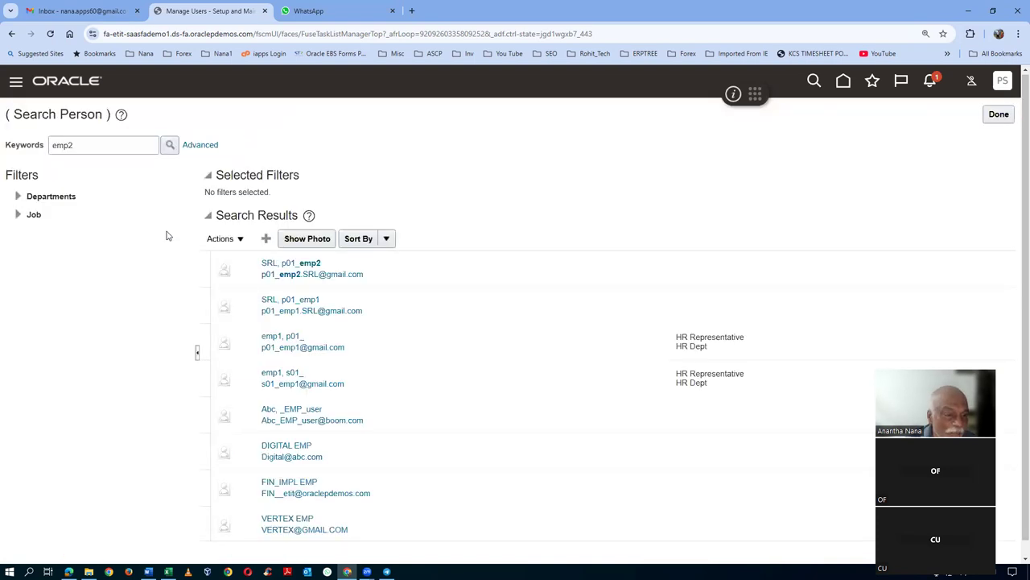
{"action": "double_click", "coordinate": [64, 145]}
{"action": "type", "text": "s01"}
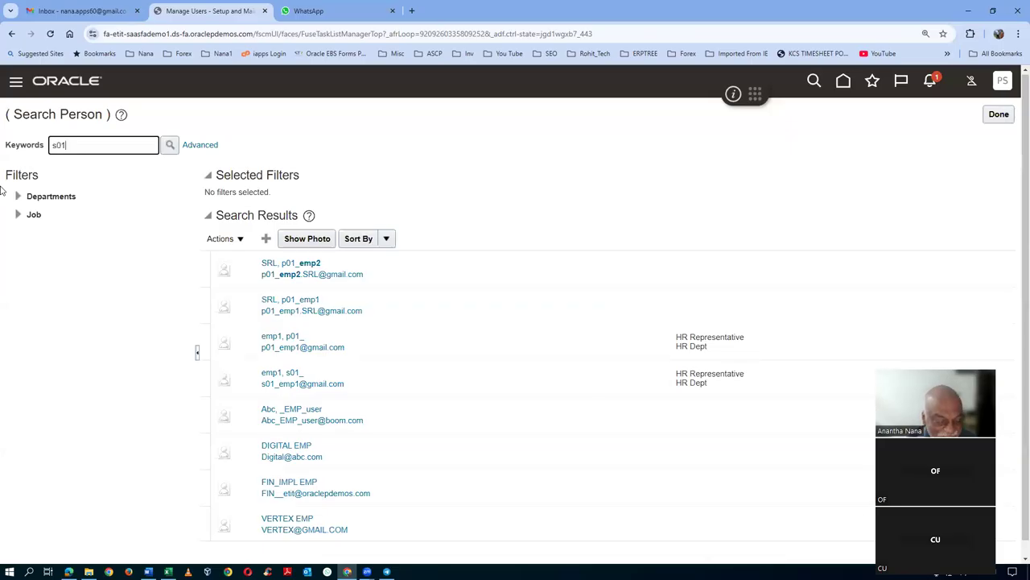
{"action": "left_click", "coordinate": [170, 144]}
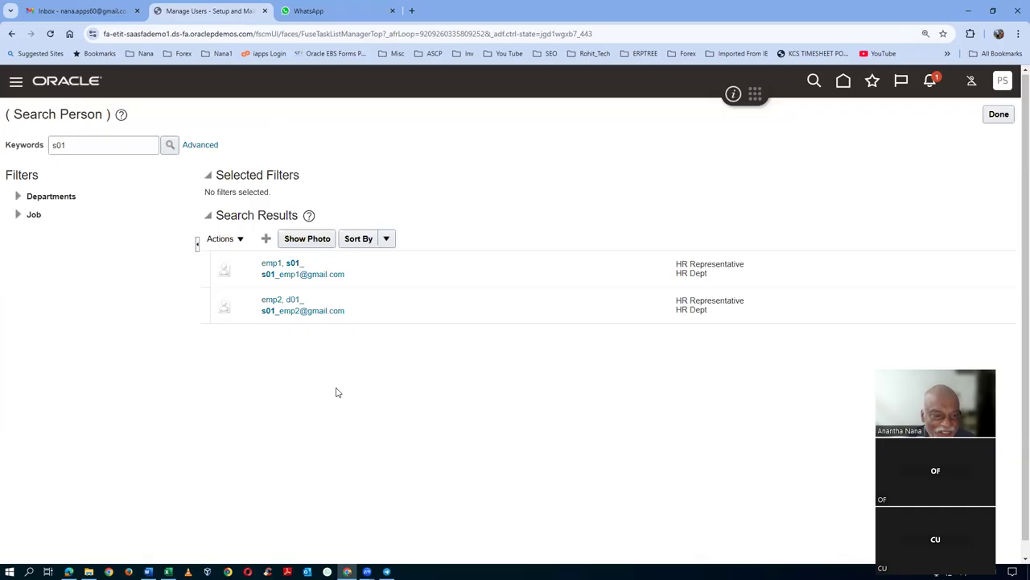
{"action": "left_click", "coordinate": [280, 305]}
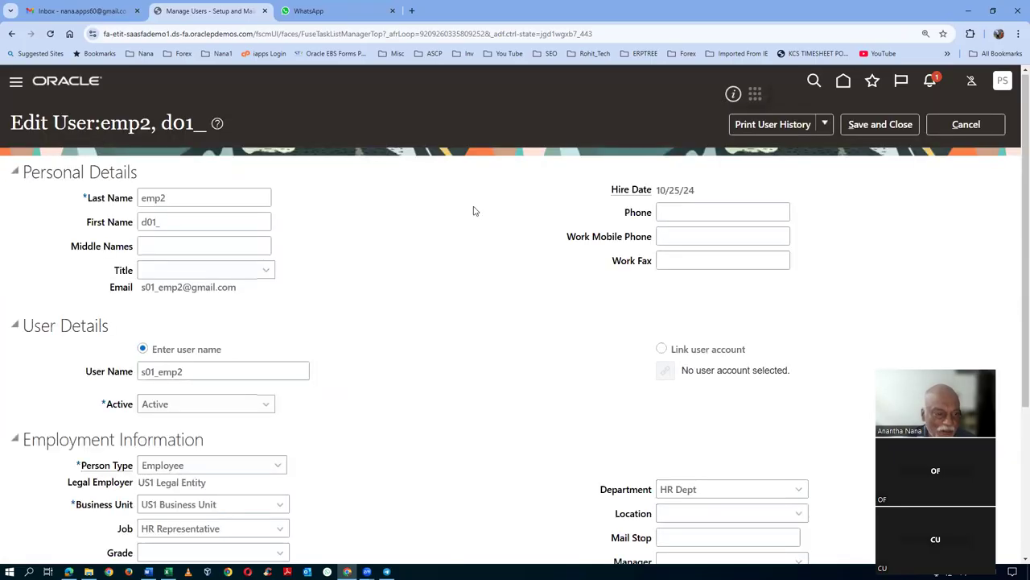
- Change the emp2 user's first name from d01_ to s01_ and save
{"action": "left_click_drag", "start_coordinate": [165, 222], "coordinate": [54, 235]}
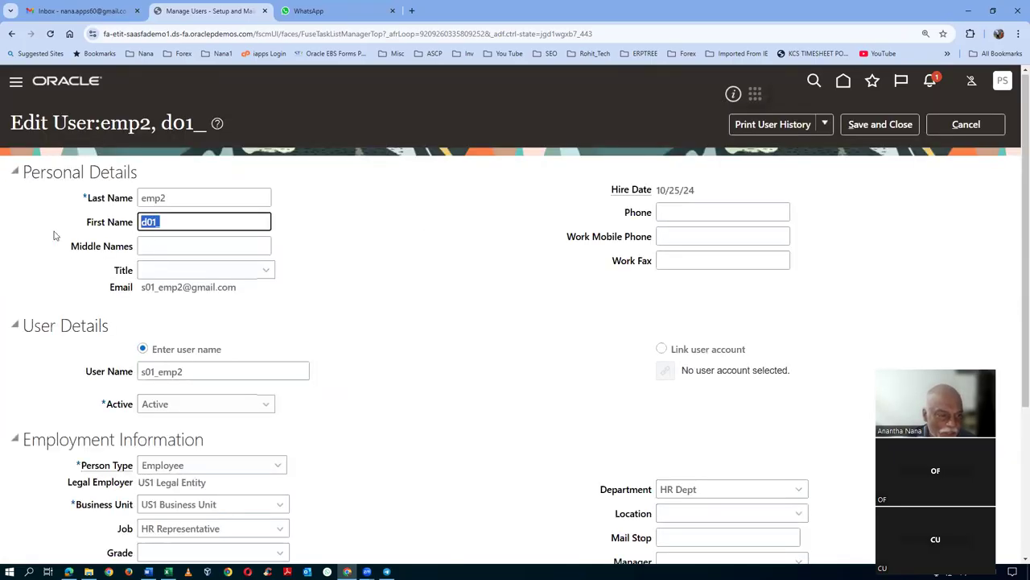
{"action": "type", "text": "s01"}
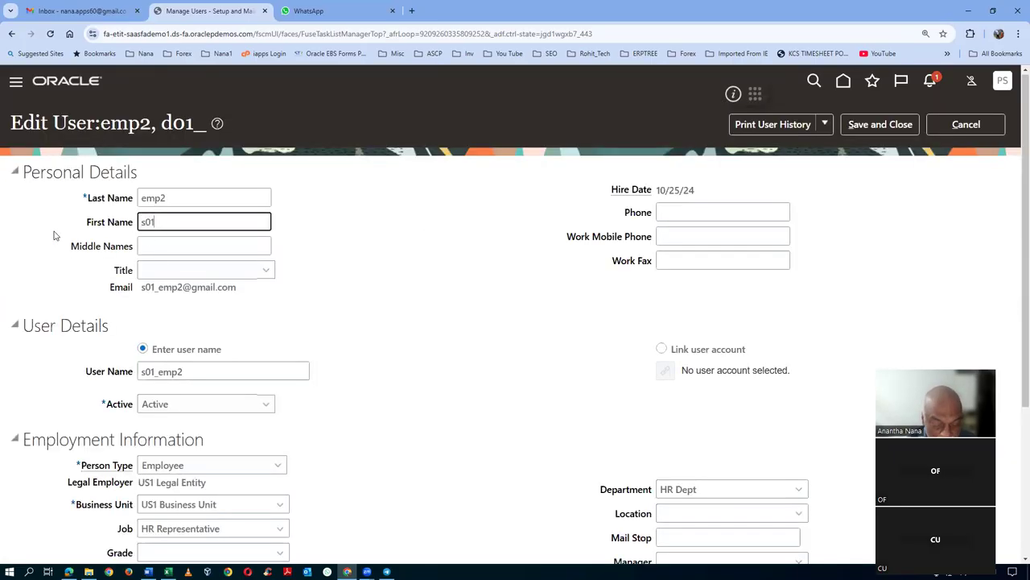
{"action": "type", "text": "_"}
{"action": "left_click", "coordinate": [398, 290]}
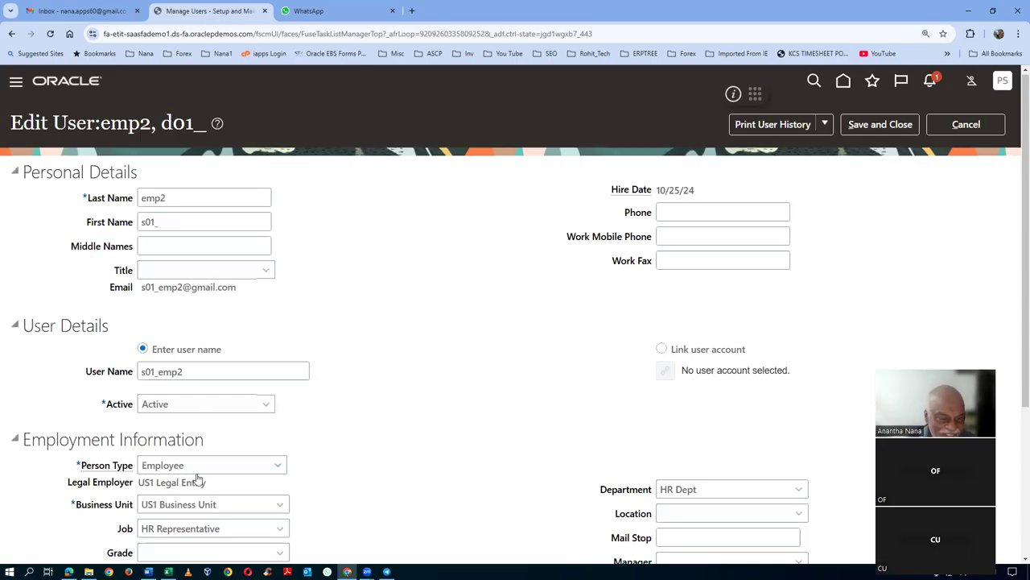
{"action": "left_click", "coordinate": [884, 126]}
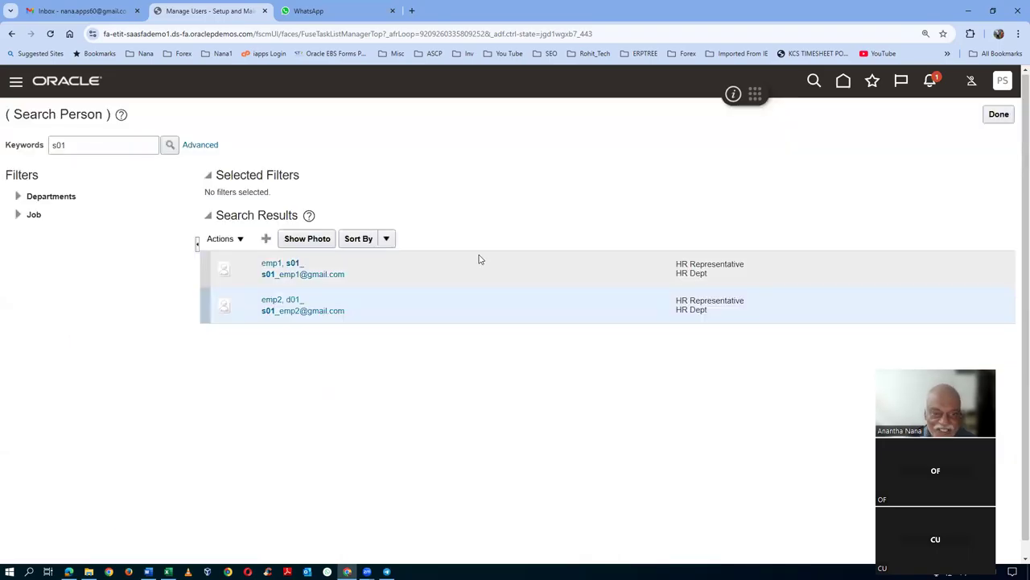
- Rerun the s01 person search and select the emp1 and emp2 results
{"action": "left_click", "coordinate": [168, 147]}
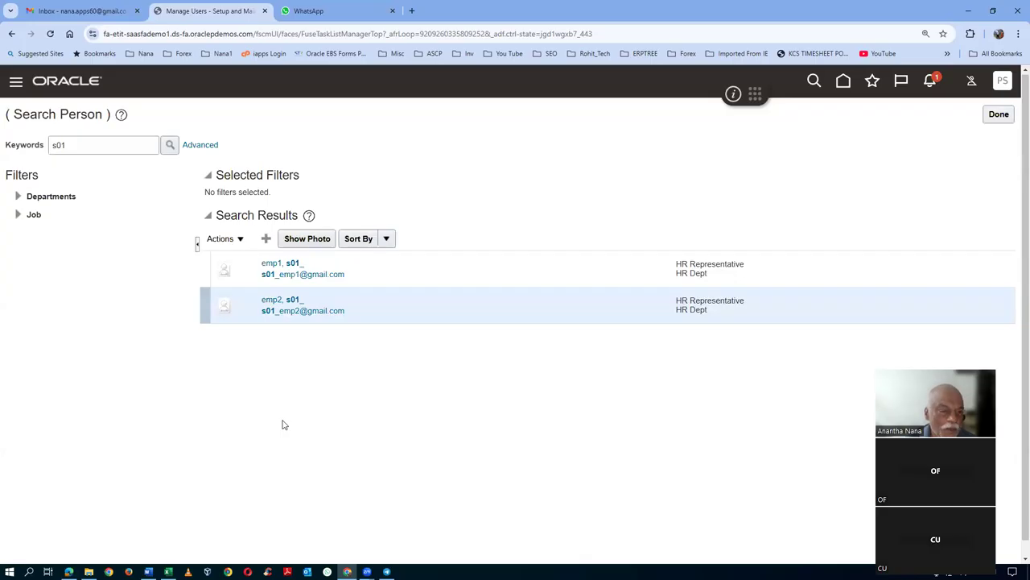
{"action": "left_click", "coordinate": [469, 279]}
{"action": "left_click", "coordinate": [480, 316]}
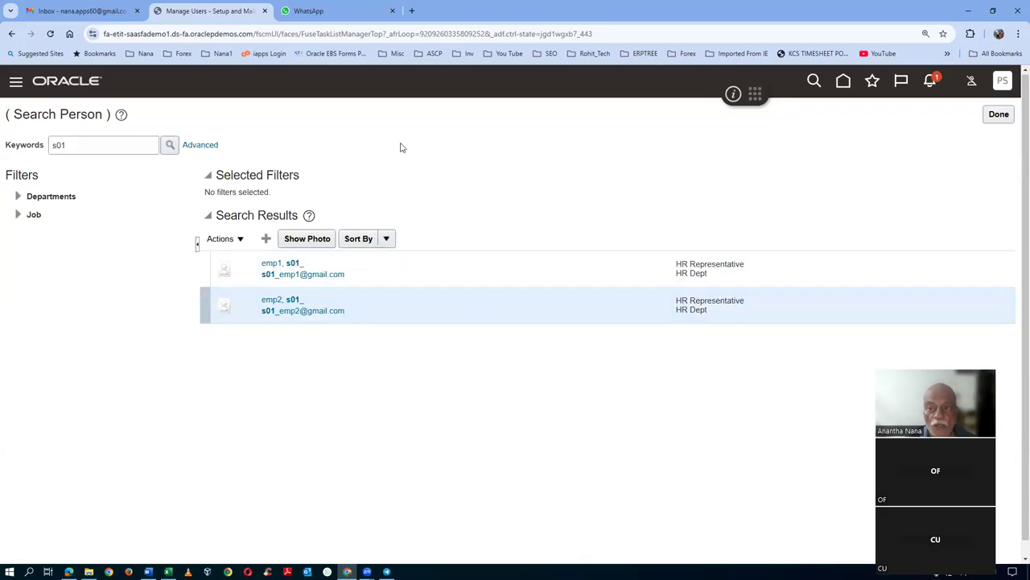
- Go home and open the Security Console from the Tools group
{"action": "left_click", "coordinate": [842, 83]}
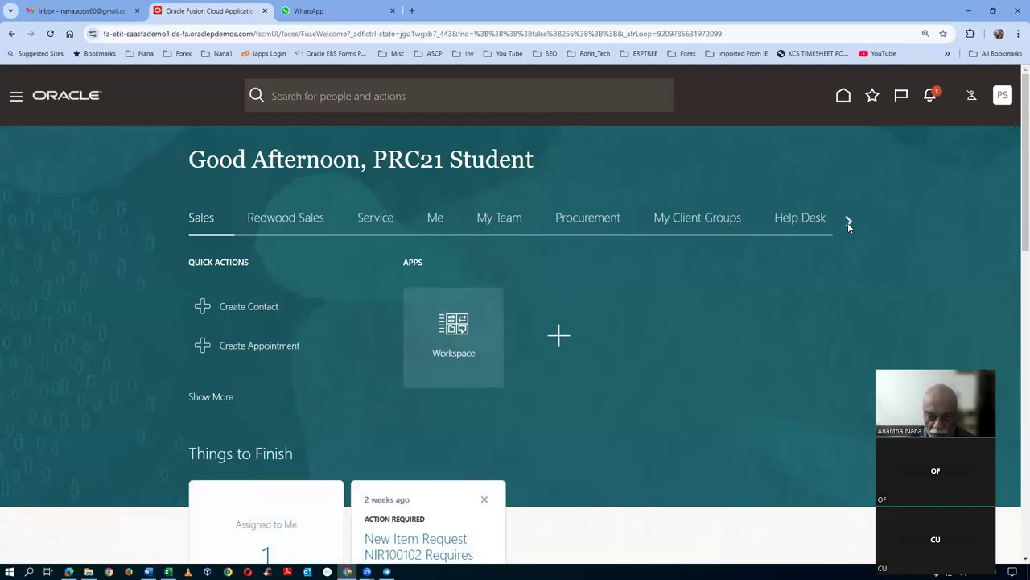
{"action": "left_click", "coordinate": [848, 222]}
{"action": "left_click", "coordinate": [847, 222]}
{"action": "left_click", "coordinate": [848, 222]}
{"action": "left_click", "coordinate": [848, 222]}
{"action": "left_click", "coordinate": [848, 222]}
{"action": "left_click", "coordinate": [847, 223]}
{"action": "left_click", "coordinate": [847, 223]}
{"action": "left_click", "coordinate": [847, 223]}
{"action": "left_click", "coordinate": [847, 223]}
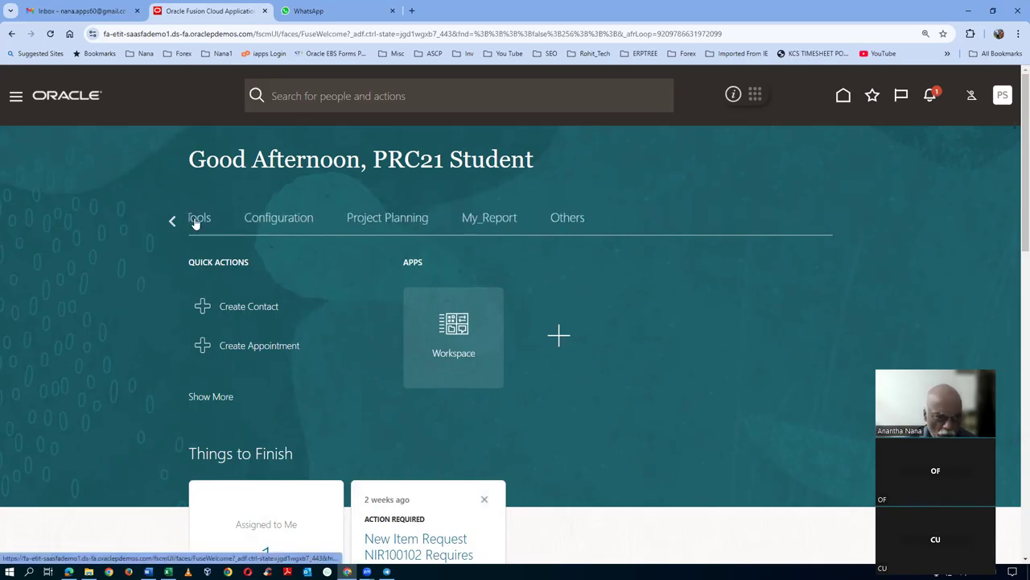
{"action": "left_click", "coordinate": [198, 219]}
{"action": "scroll", "coordinate": [427, 344], "scroll_direction": "down", "scroll_amount": 2}
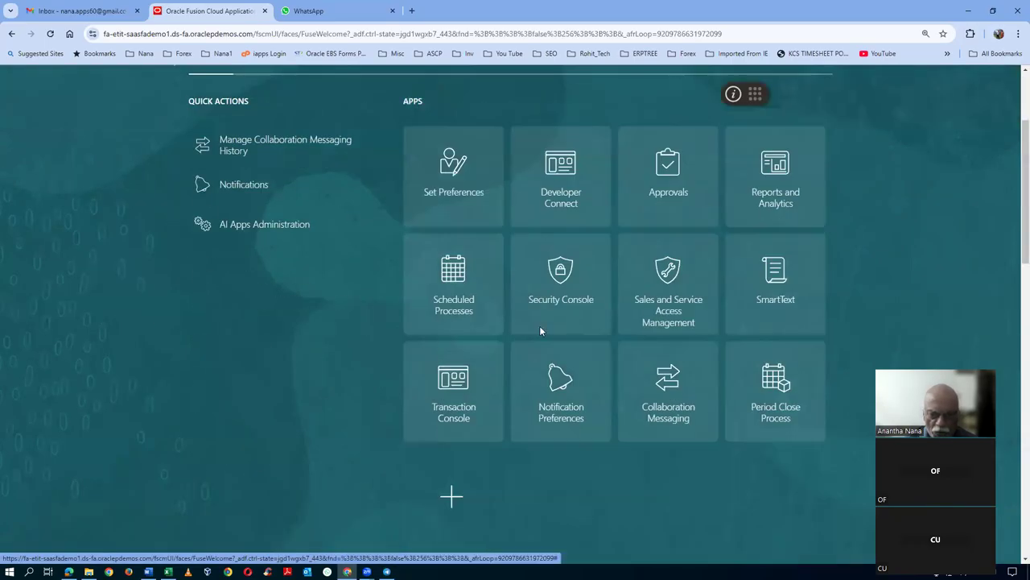
{"action": "left_click", "coordinate": [569, 294]}
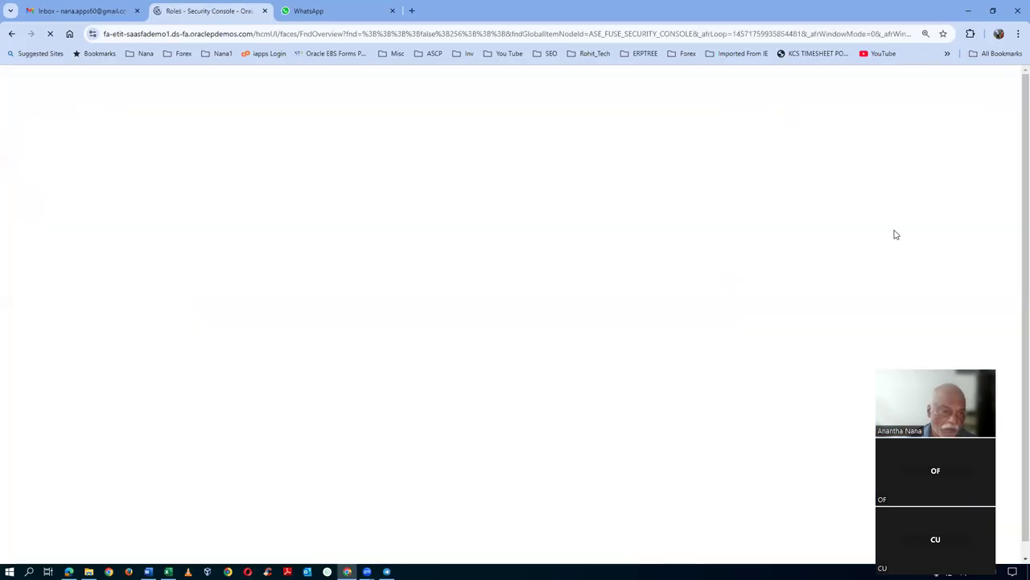
- Search the Users accounts for s01
{"action": "left_click", "coordinate": [21, 244]}
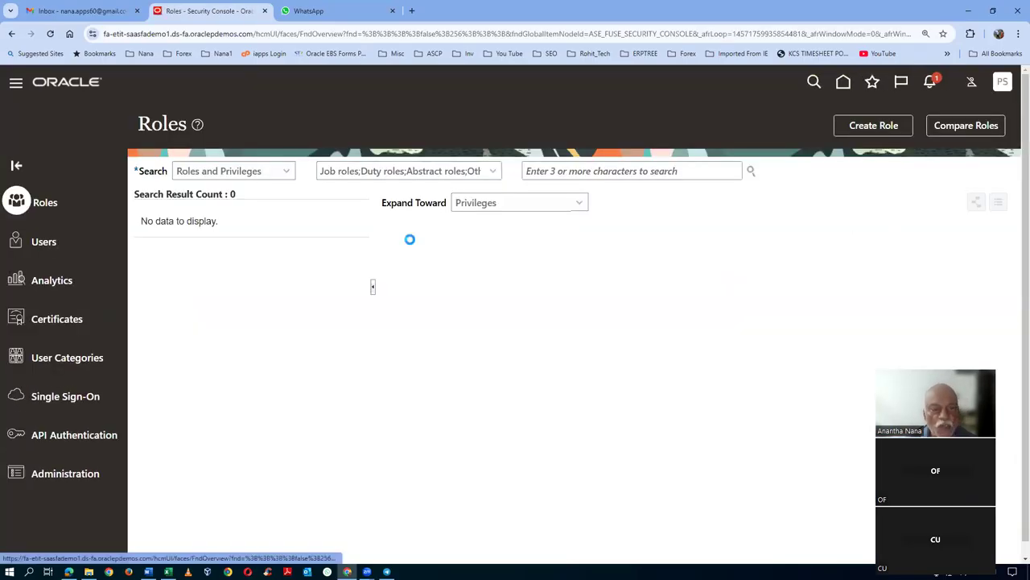
{"action": "type", "text": "s01"}
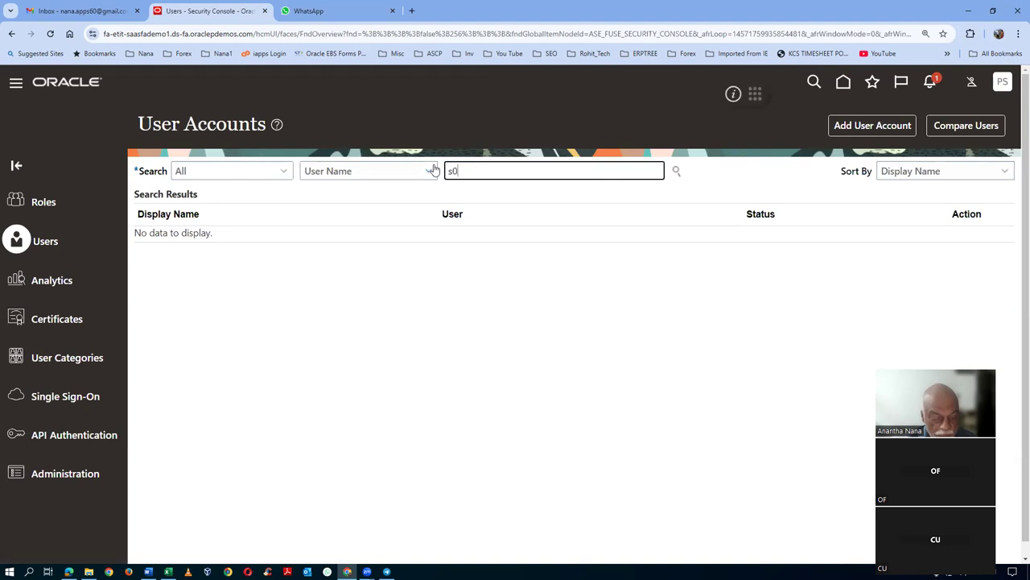
{"action": "key", "text": "Return"}
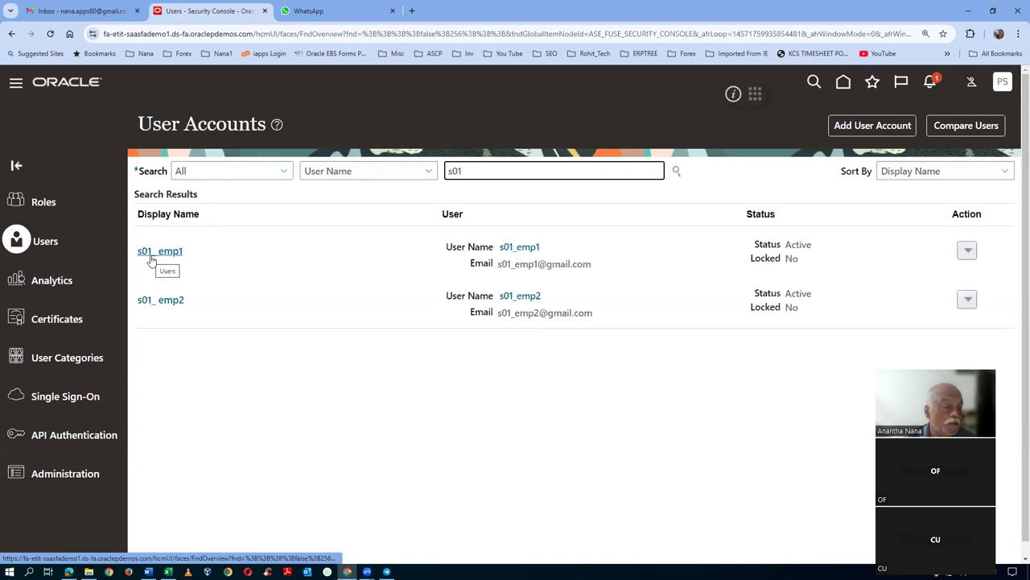
{"action": "left_click", "coordinate": [151, 257]}
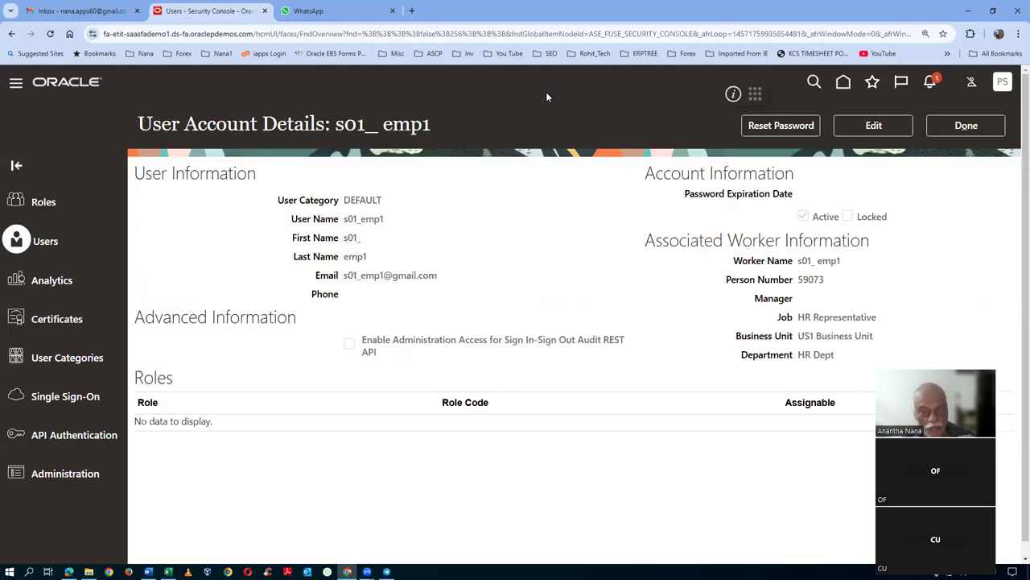
{"action": "left_click", "coordinate": [775, 129]}
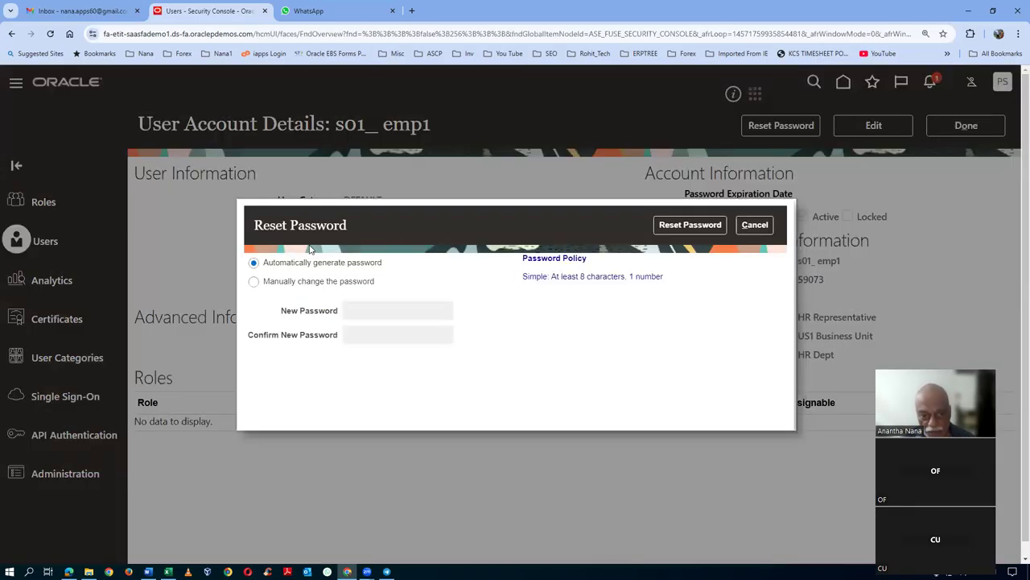
{"action": "left_click", "coordinate": [302, 285]}
{"action": "left_click", "coordinate": [394, 313]}
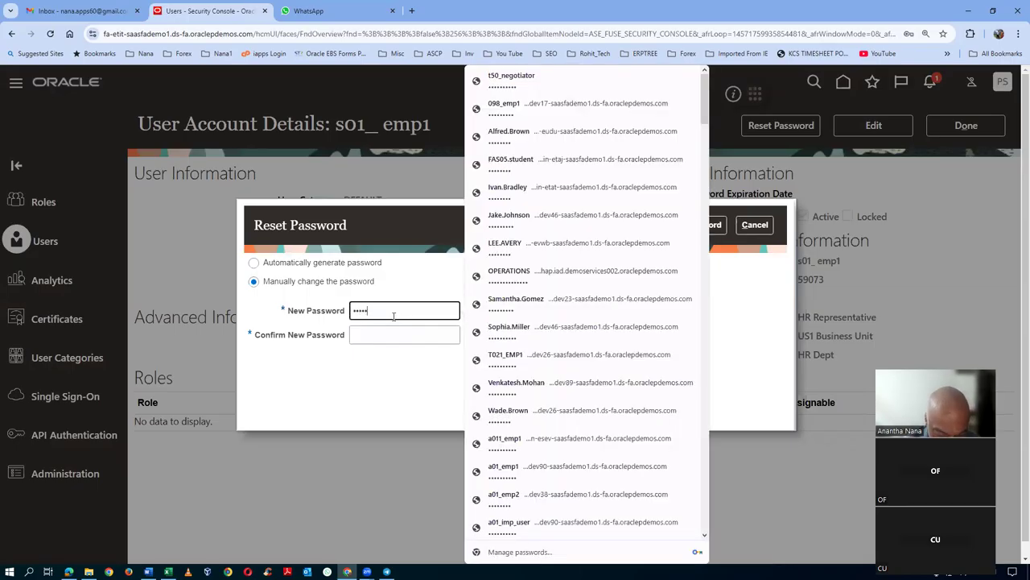
{"action": "type", "text": "1"}
{"action": "key", "text": "Tab"}
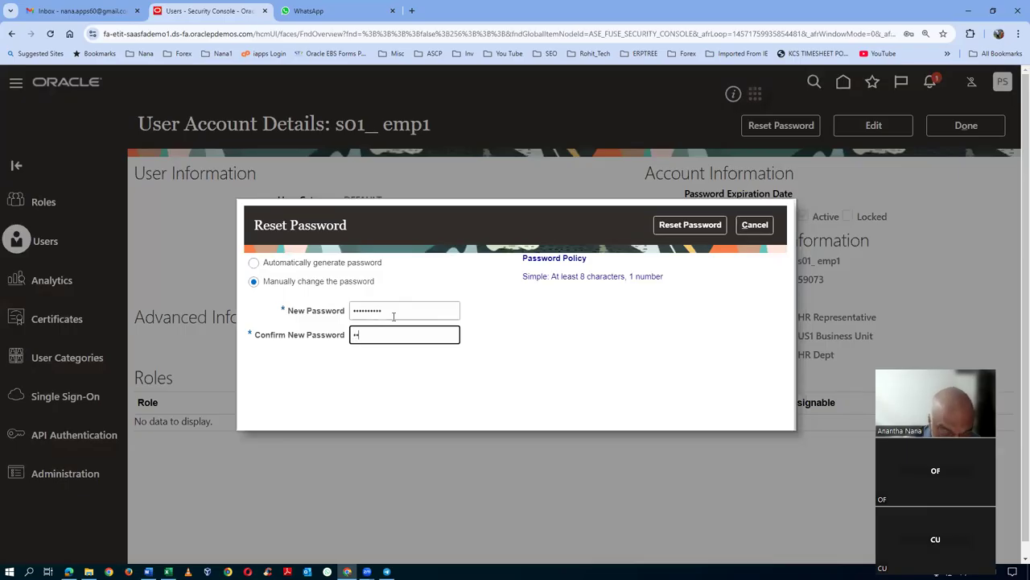
{"action": "key", "text": "Return"}
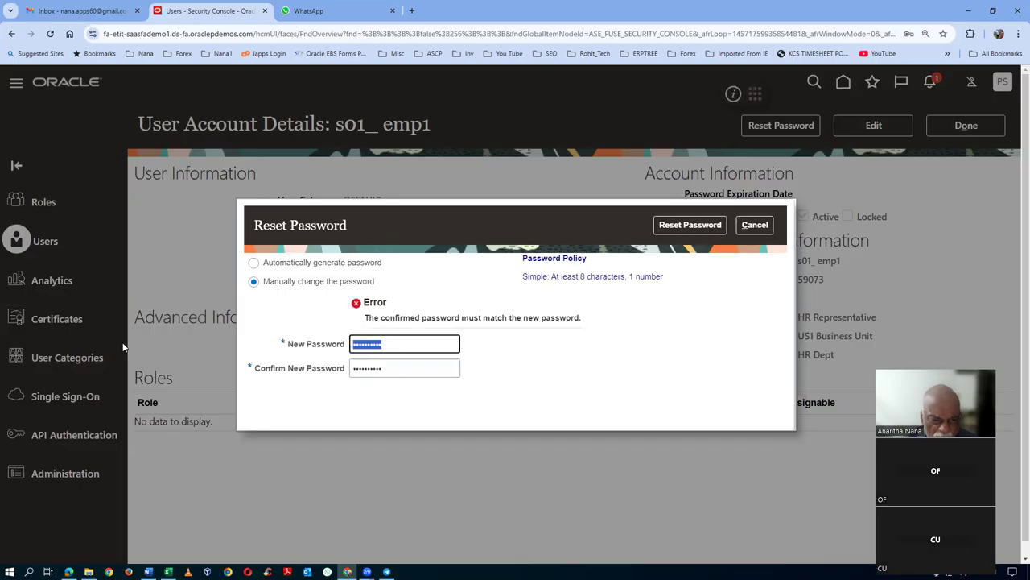
- Retype and confirm the new password to complete the reset, then edit the account
{"action": "key", "text": "BackSpace"}
{"action": "type", "text": "W"}
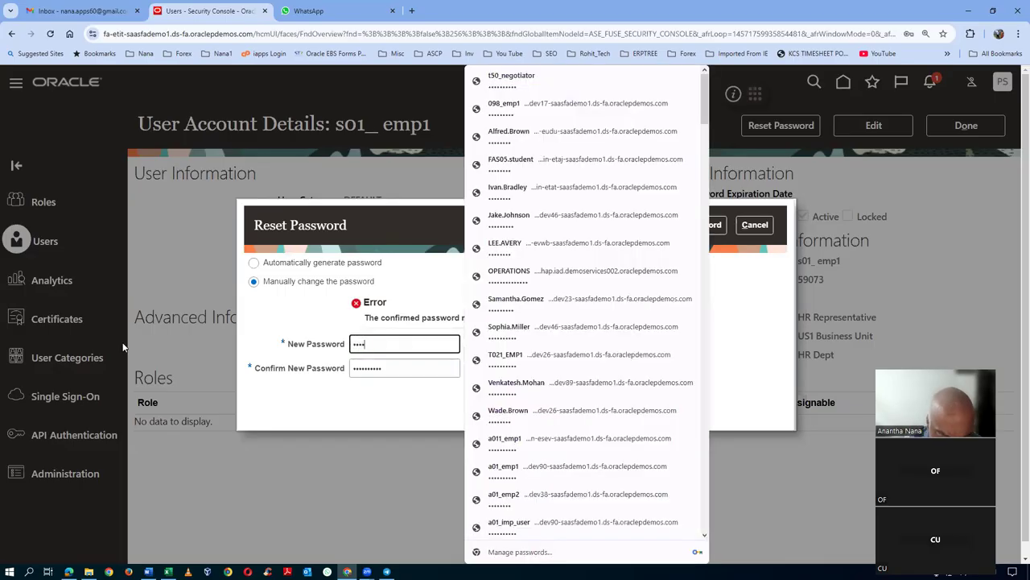
{"action": "key", "text": "Tab"}
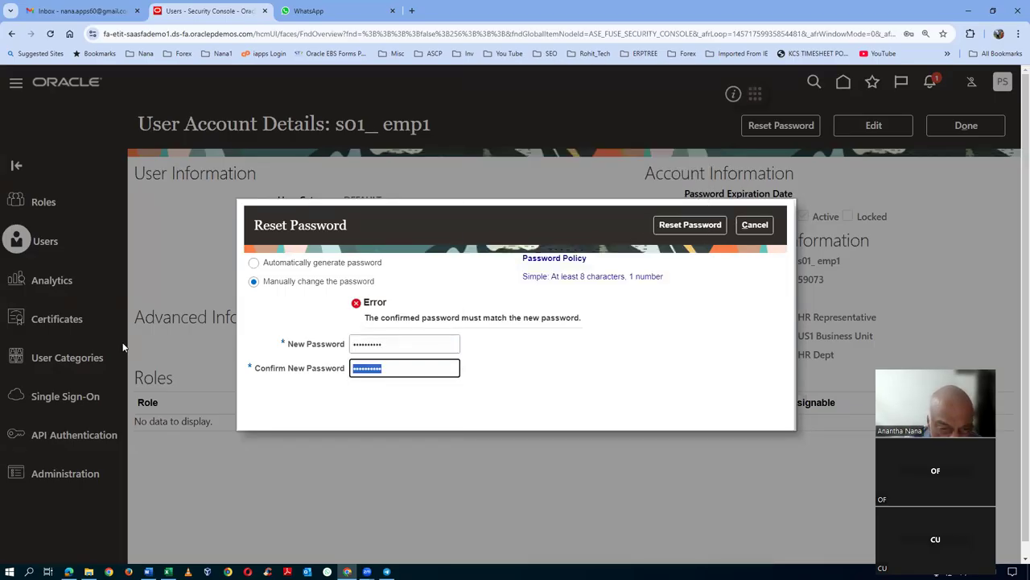
{"action": "type", "text": "We"}
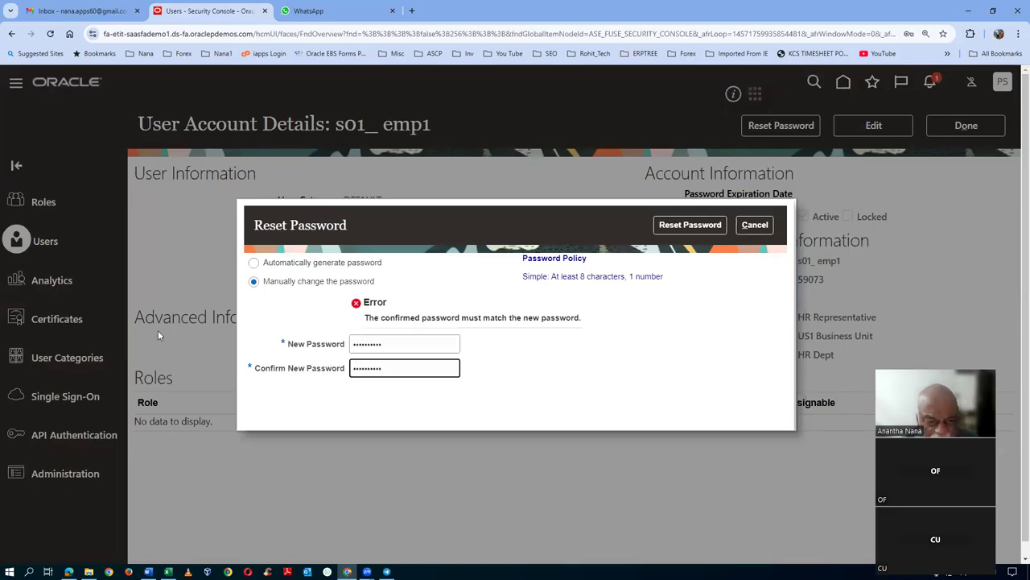
{"action": "left_click", "coordinate": [662, 231]}
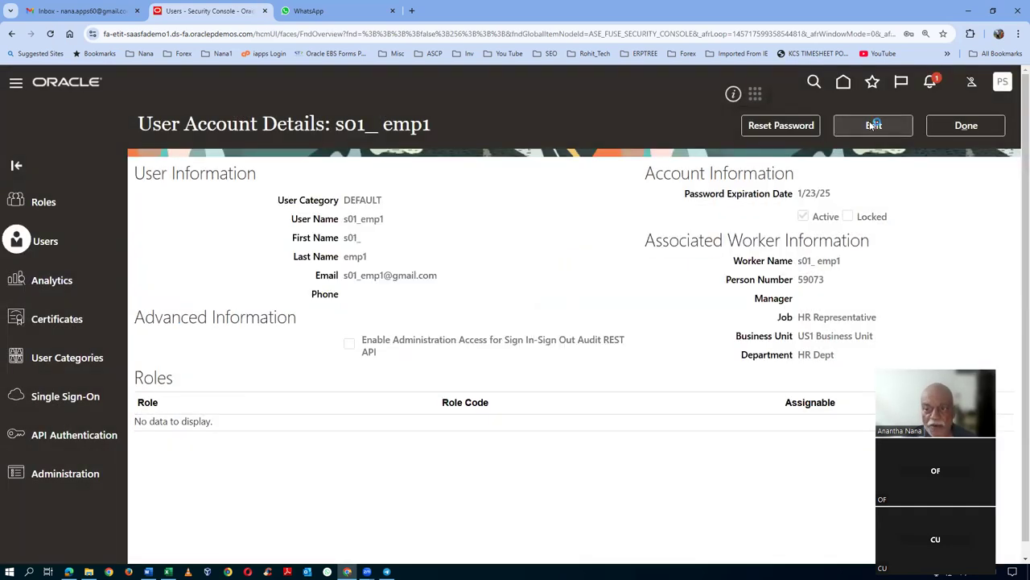
{"action": "left_click", "coordinate": [874, 124]}
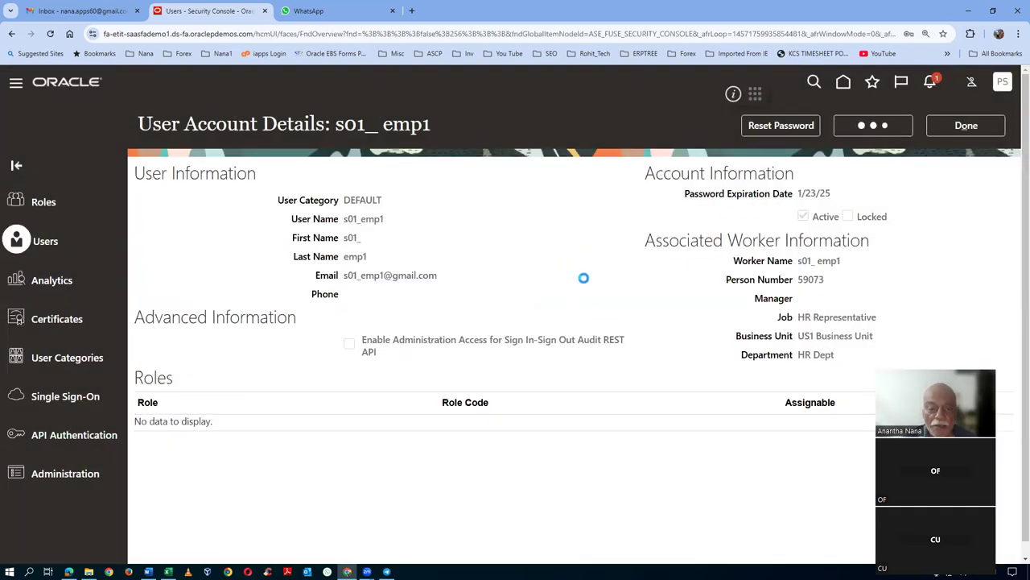
- Open Add Role membership, then switch to the procurement worksheet
{"action": "left_click", "coordinate": [761, 473]}
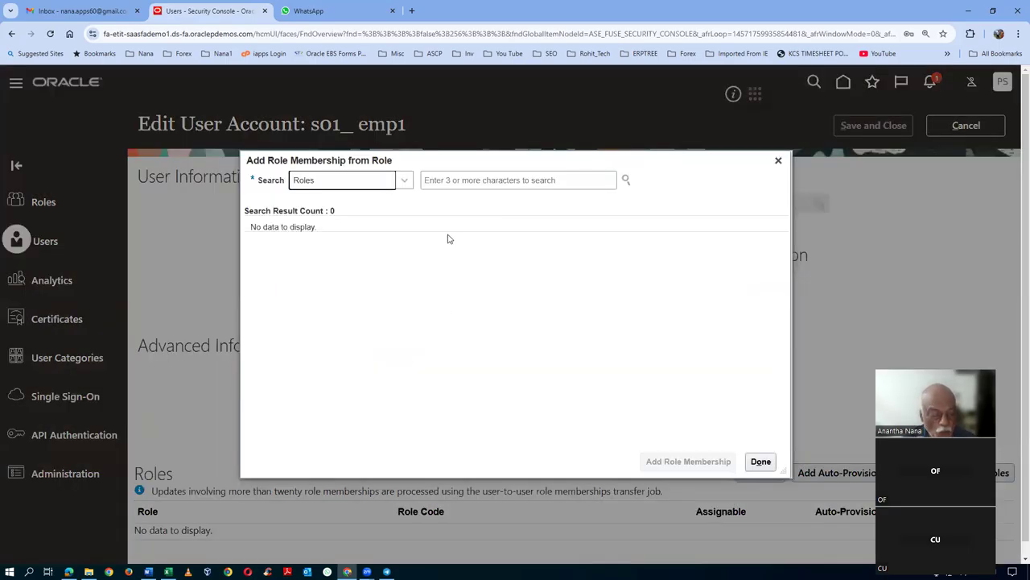
{"action": "key", "text": "alt+Tab"}
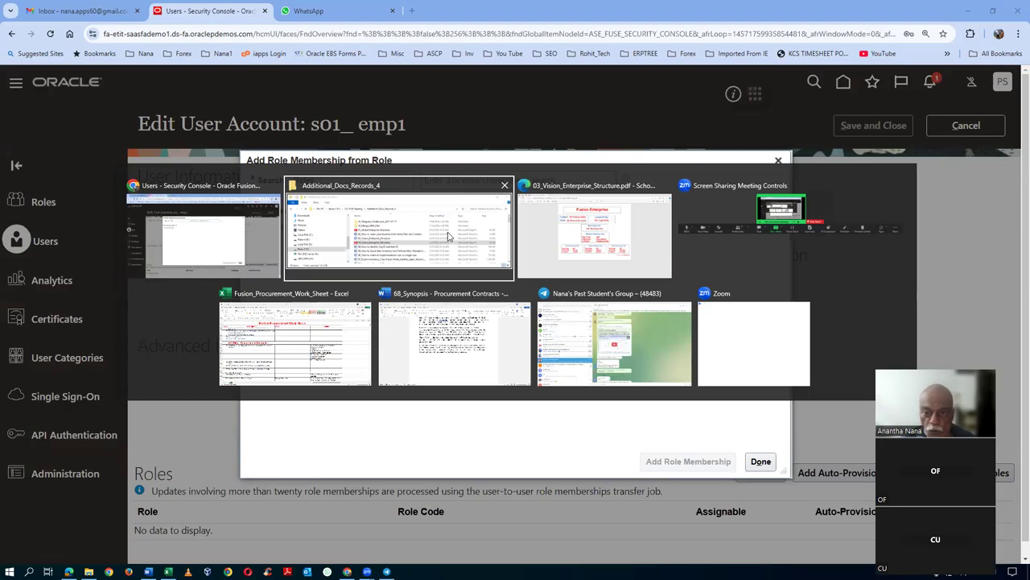
{"action": "key", "text": "Tab"}
{"action": "key", "text": "Tab"}
{"action": "key", "text": "Tab"}
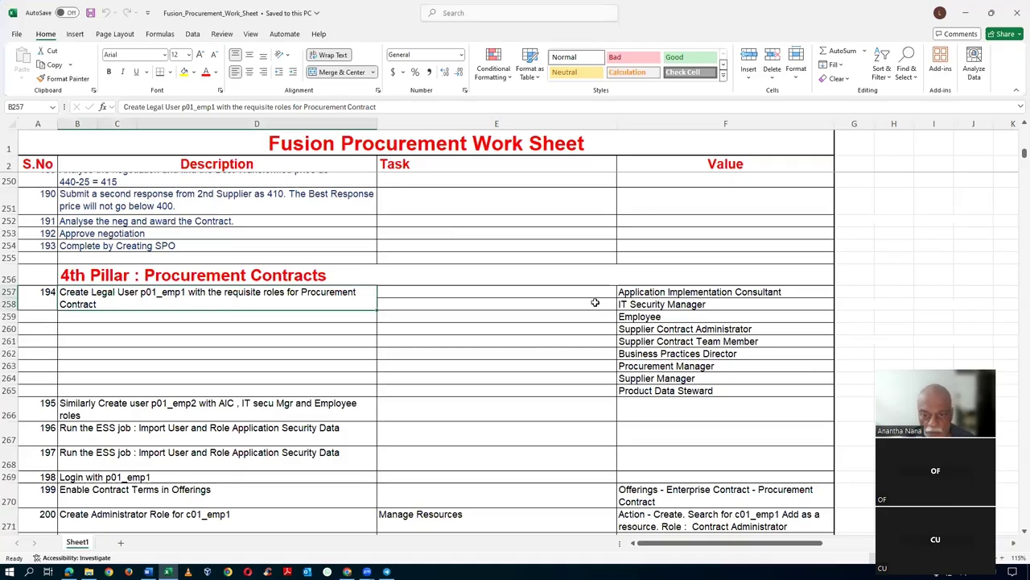
- Copy 'Application Implementation Consultant' from cell F6 and return to the role search field
{"action": "left_click", "coordinate": [595, 302]}
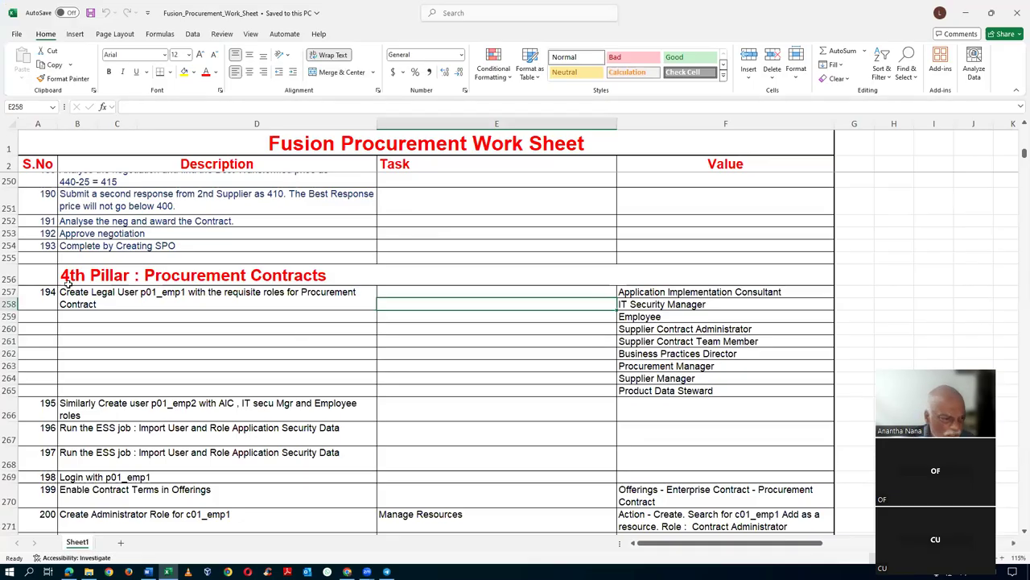
{"action": "key", "text": "Page_Up"}
{"action": "key", "text": "Page_Up"}
{"action": "key", "text": "Page_Up"}
{"action": "key", "text": "Page_Up"}
{"action": "key", "text": "Page_Up"}
{"action": "key", "text": "Page_Up"}
{"action": "key", "text": "Page_Up"}
{"action": "key", "text": "Page_Up"}
{"action": "key", "text": "Page_Up"}
{"action": "key", "text": "Page_Up"}
{"action": "key", "text": "Page_Up"}
{"action": "key", "text": "Page_Up"}
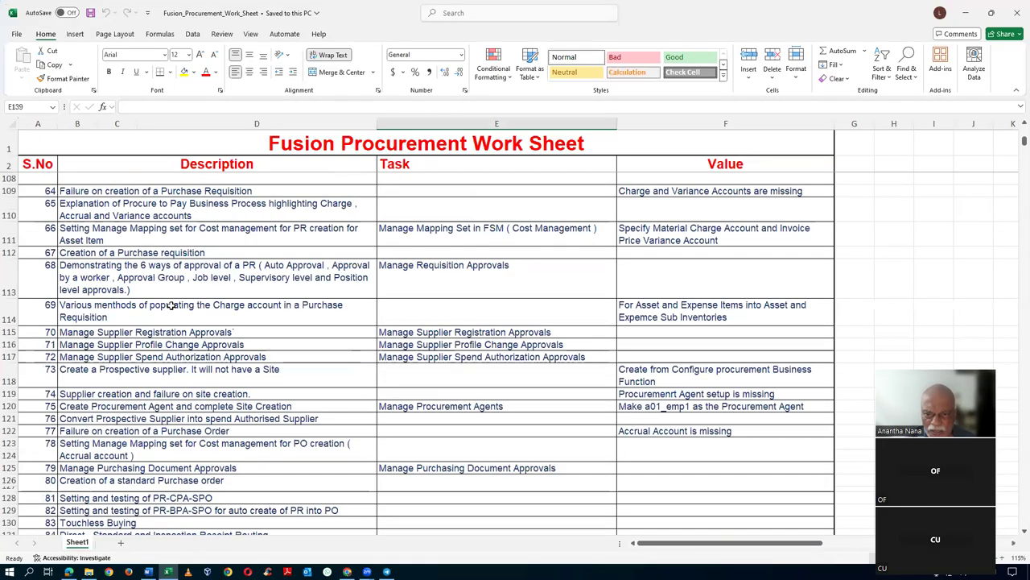
{"action": "scroll", "coordinate": [620, 257], "scroll_direction": "down", "scroll_amount": 2}
{"action": "scroll", "coordinate": [620, 257], "scroll_direction": "up", "scroll_amount": 2}
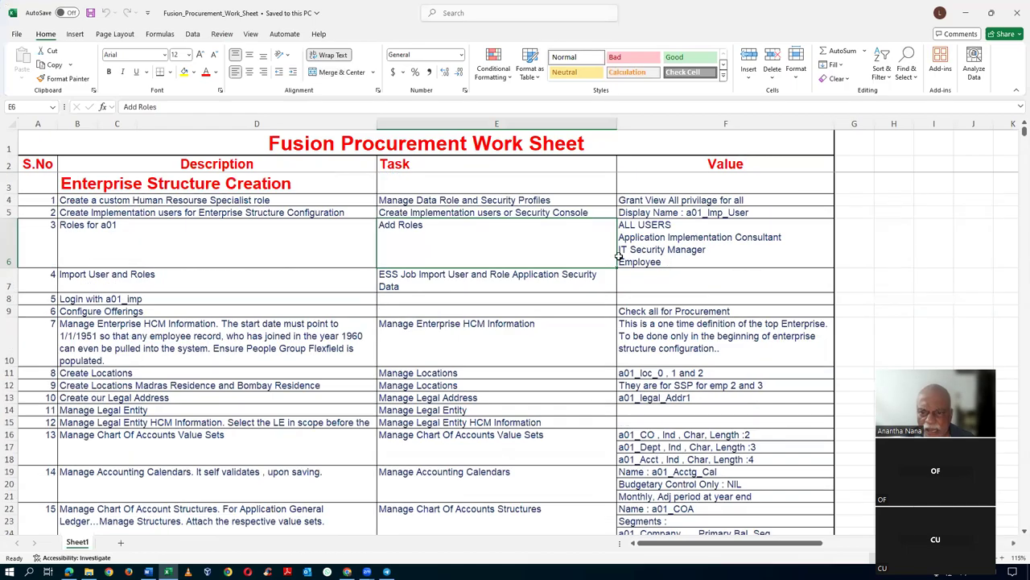
{"action": "double_click", "coordinate": [670, 236]}
{"action": "left_click_drag", "start_coordinate": [620, 237], "coordinate": [779, 234]}
{"action": "key", "text": "ctrl+c"}
{"action": "key", "text": "alt+Tab"}
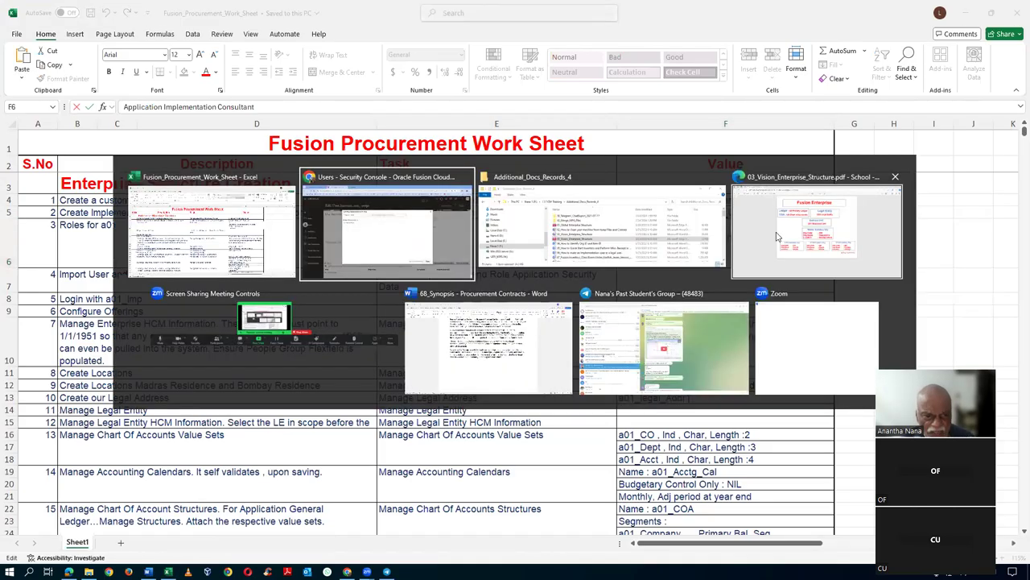
{"action": "left_click", "coordinate": [516, 180]}
{"action": "key", "text": "ctrl+v"}
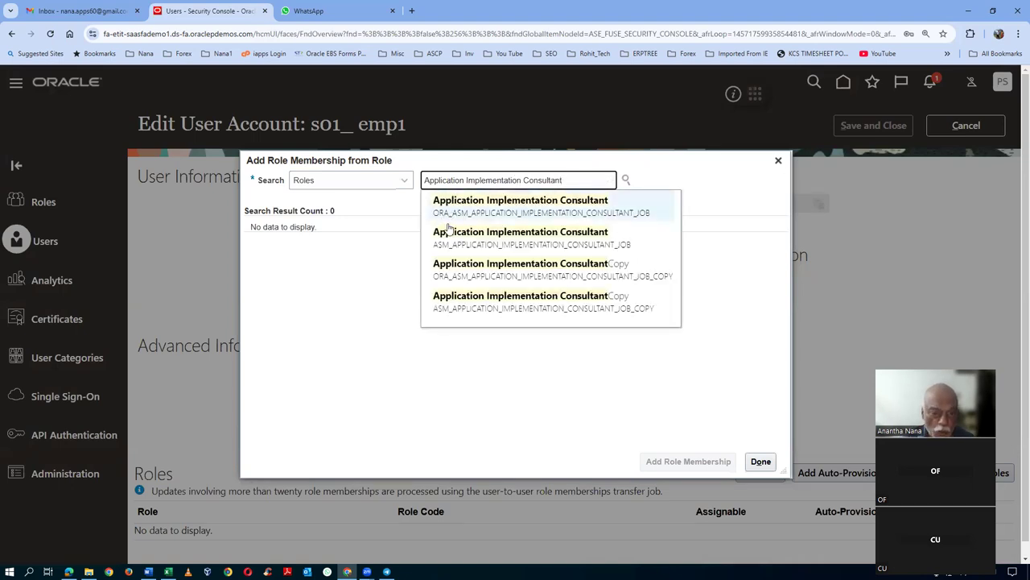
{"action": "left_click", "coordinate": [499, 208]}
{"action": "left_click", "coordinate": [678, 461]}
{"action": "key", "text": "alt+Tab"}
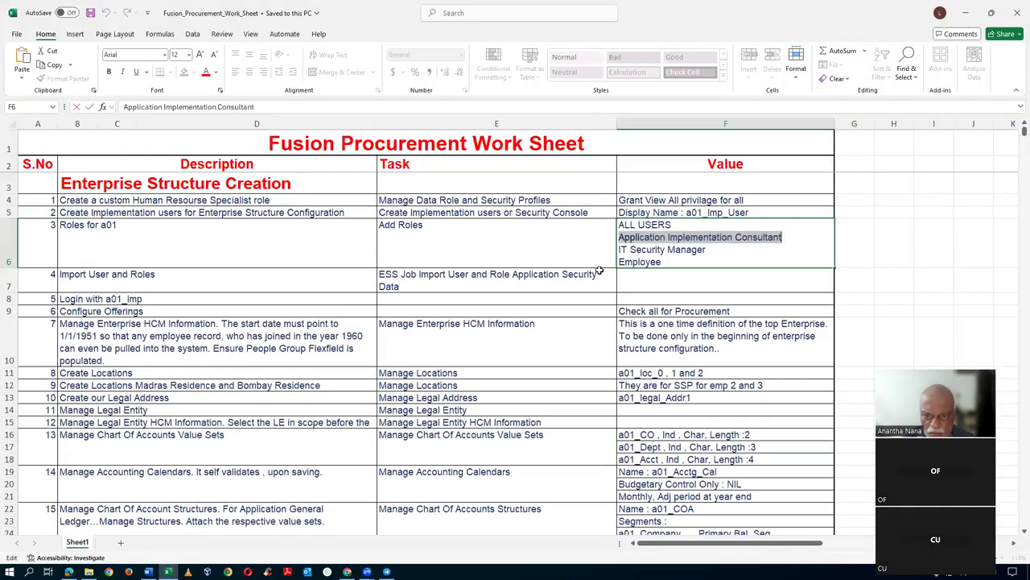
- Select the 'IT Security Manager' role name in Excel cell F6 and return to Oracle
{"action": "left_click", "coordinate": [652, 256]}
{"action": "left_click_drag", "start_coordinate": [619, 250], "coordinate": [706, 250]}
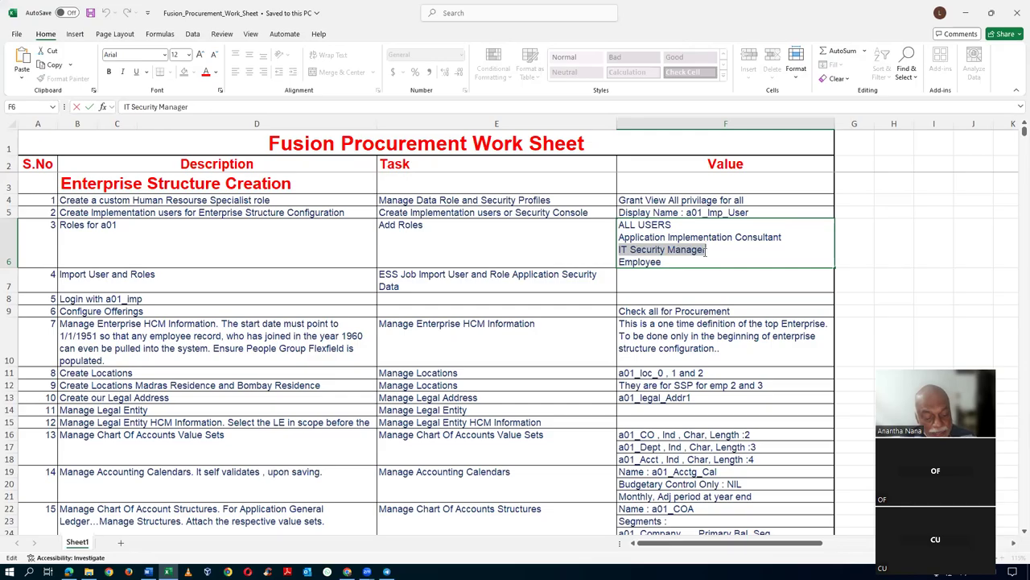
{"action": "key", "text": "alt+Tab"}
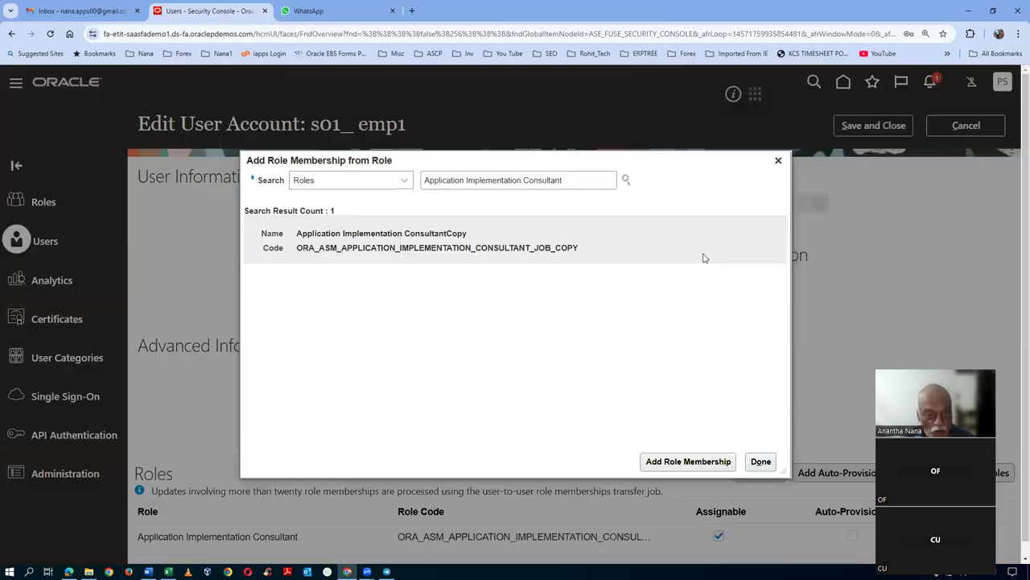
{"action": "left_click_drag", "start_coordinate": [617, 180], "coordinate": [294, 193]}
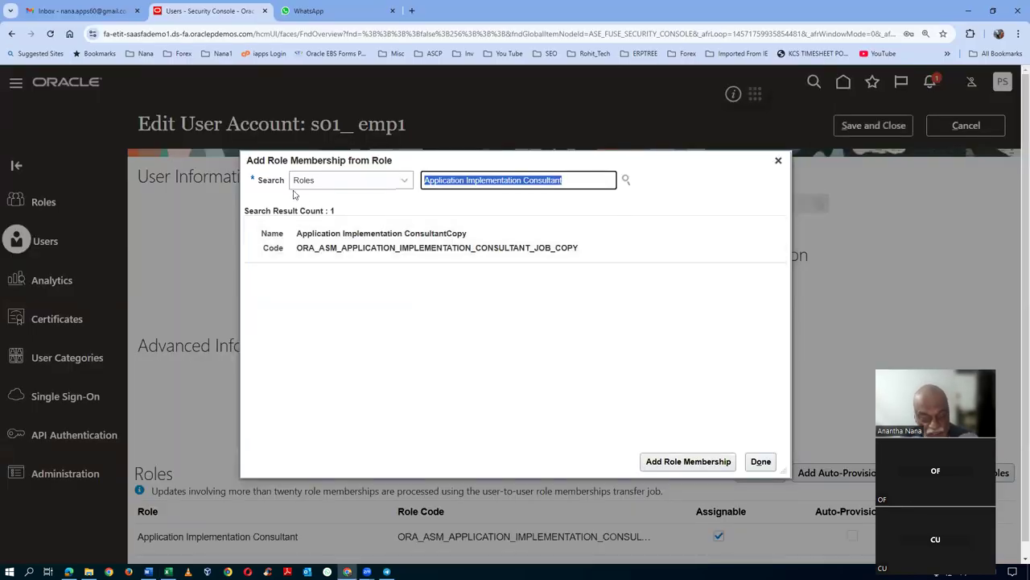
{"action": "key", "text": "ctrl+v"}
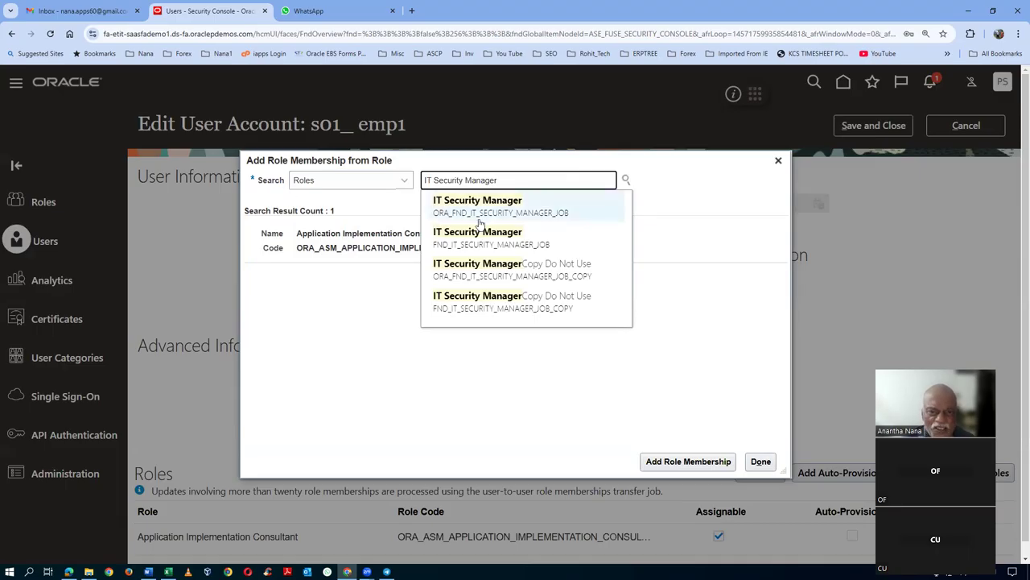
{"action": "left_click", "coordinate": [480, 215]}
{"action": "left_click", "coordinate": [387, 247]}
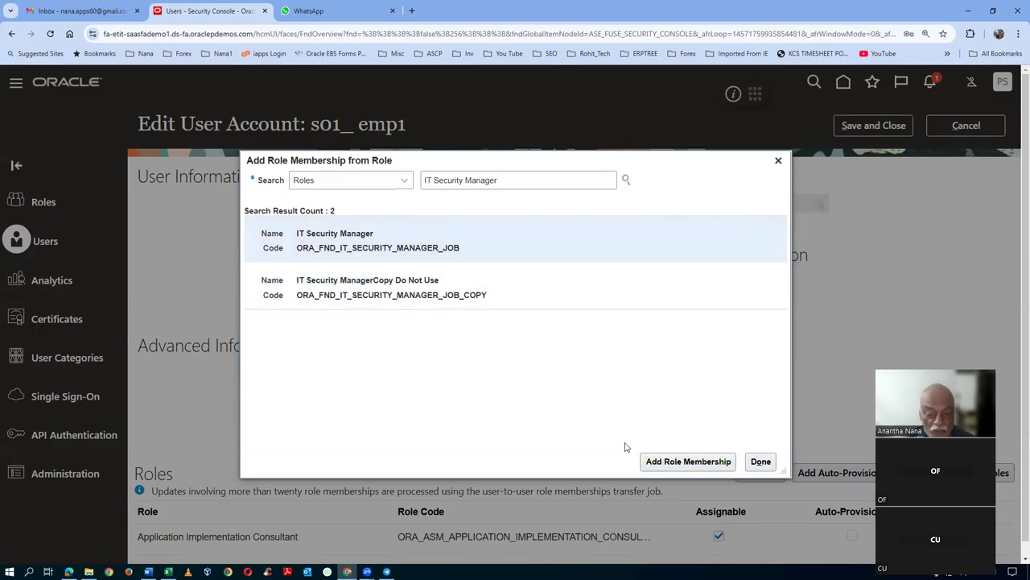
{"action": "left_click", "coordinate": [648, 460]}
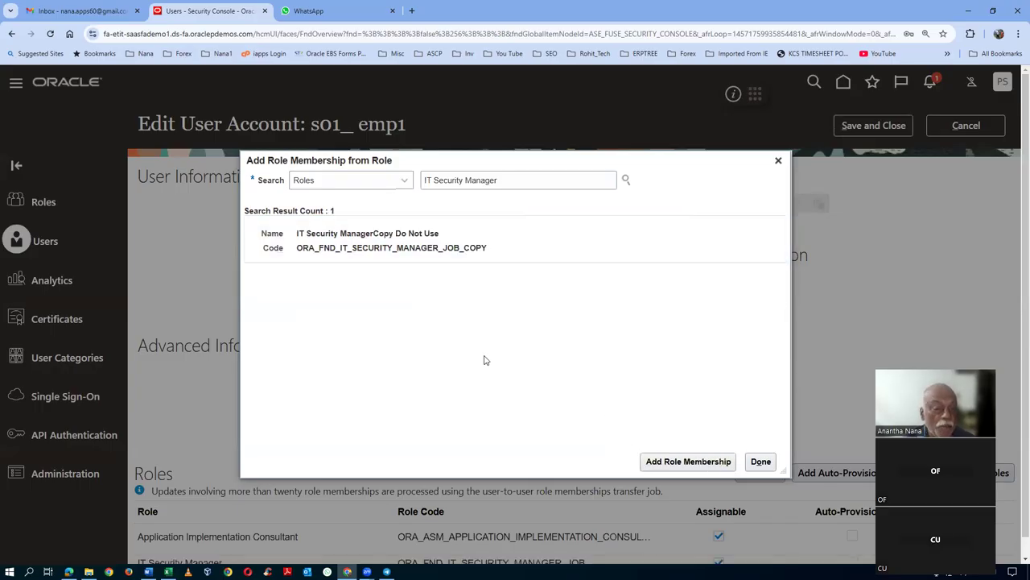
{"action": "key", "text": "alt+Tab"}
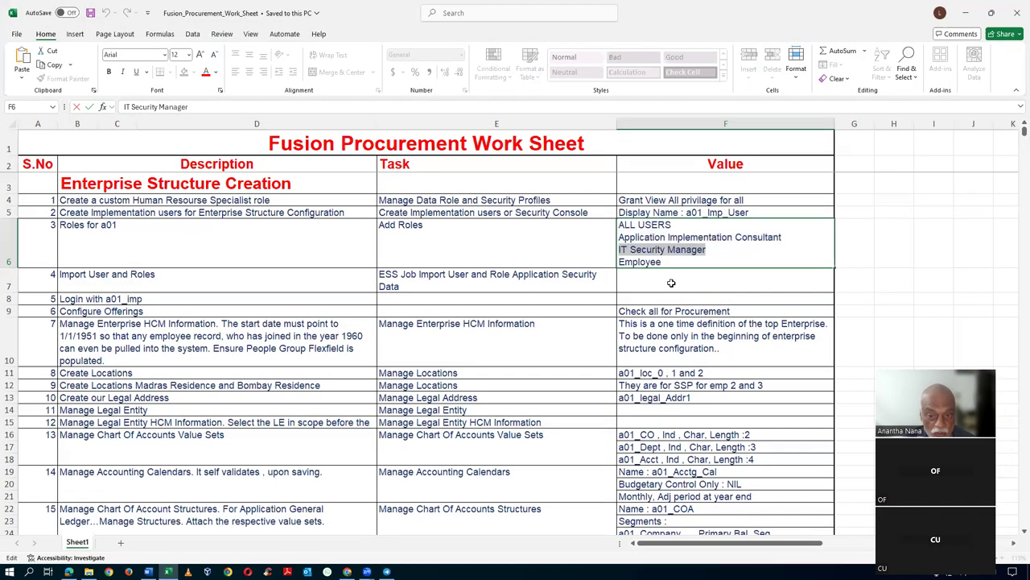
- Pick out 'Employee' in cell F6 and clear the Oracle role search box for it
{"action": "left_click_drag", "start_coordinate": [619, 262], "coordinate": [661, 261]}
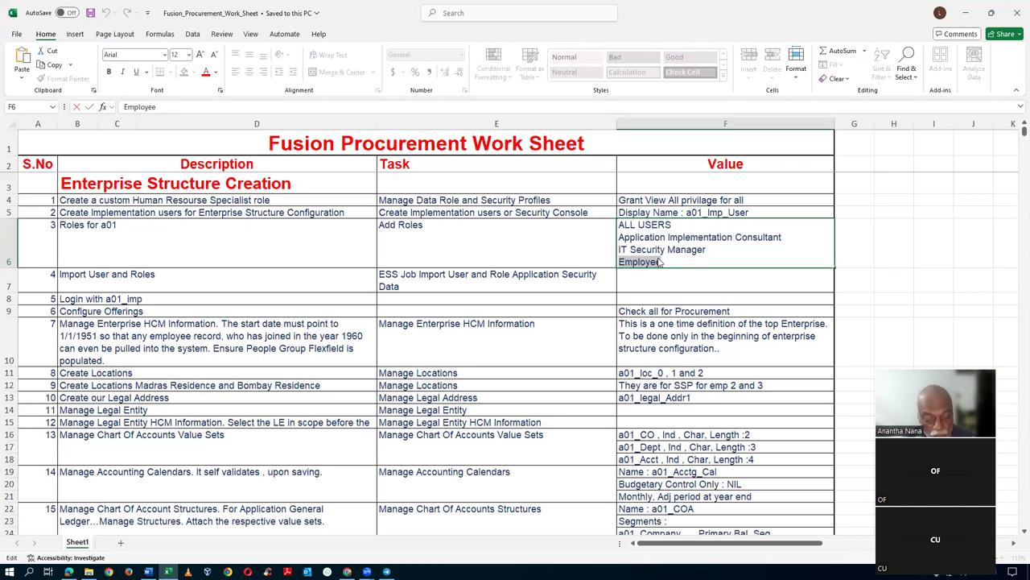
{"action": "key", "text": "alt+Tab"}
{"action": "left_click_drag", "start_coordinate": [519, 184], "coordinate": [320, 185]}
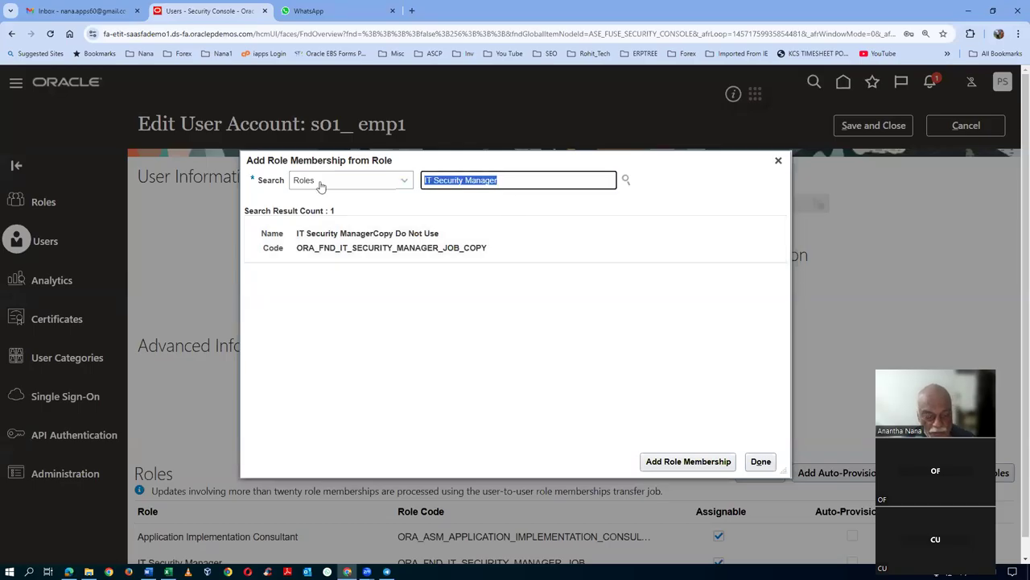
{"action": "key", "text": "ctrl+v"}
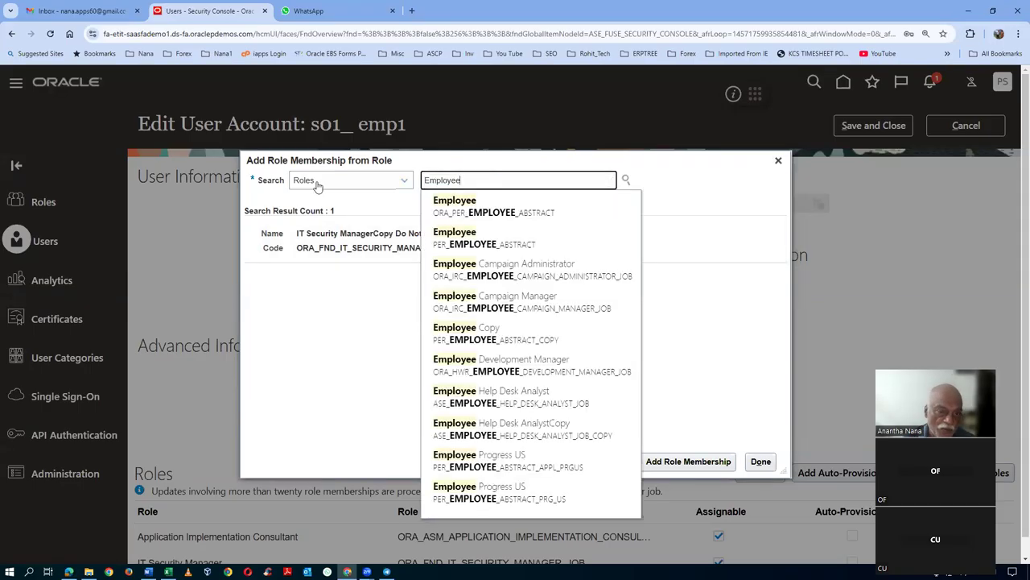
{"action": "left_click", "coordinate": [481, 206]}
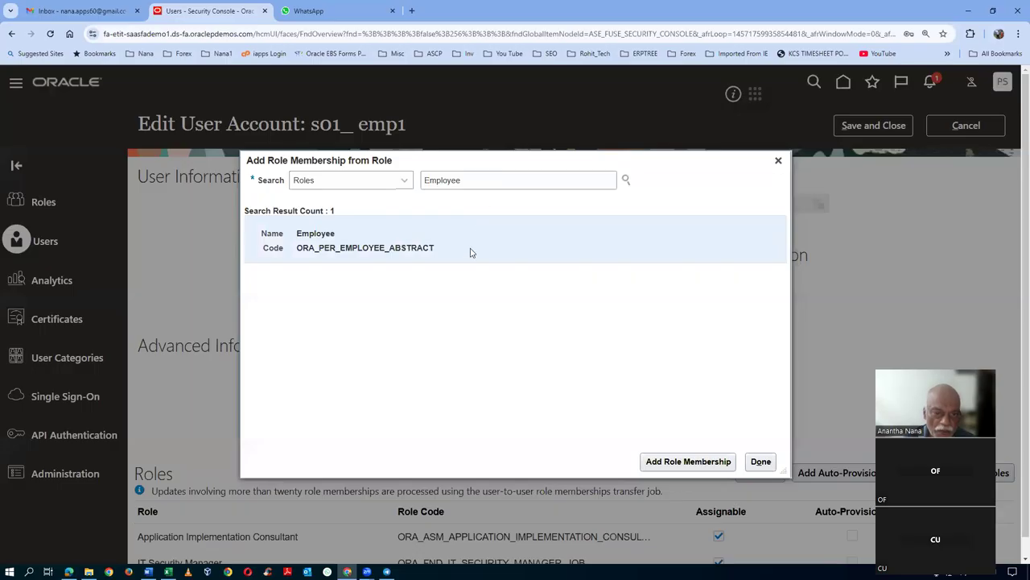
{"action": "left_click", "coordinate": [713, 460]}
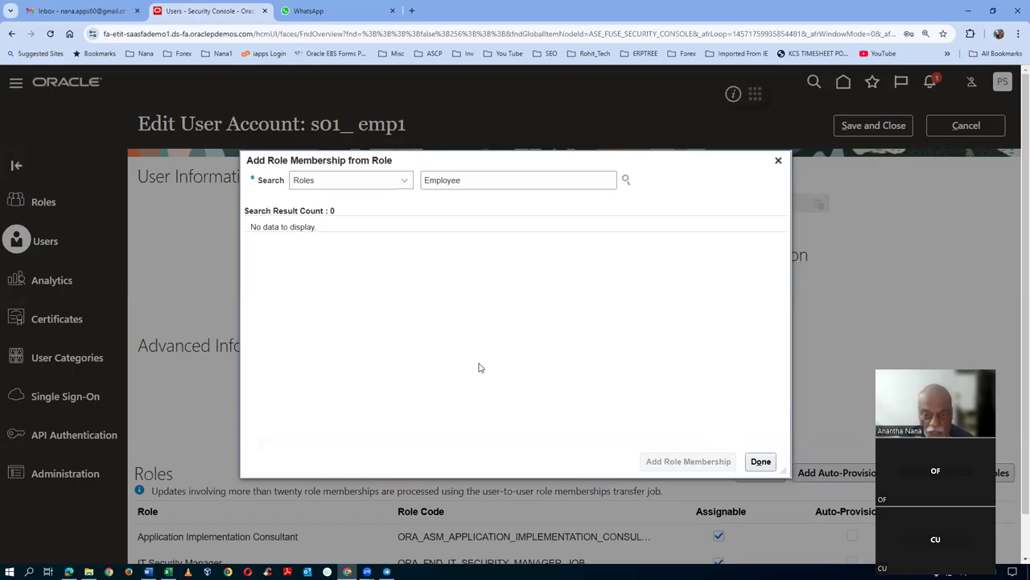
{"action": "key", "text": "alt+Tab"}
{"action": "scroll", "coordinate": [487, 361], "scroll_direction": "down", "scroll_amount": 8}
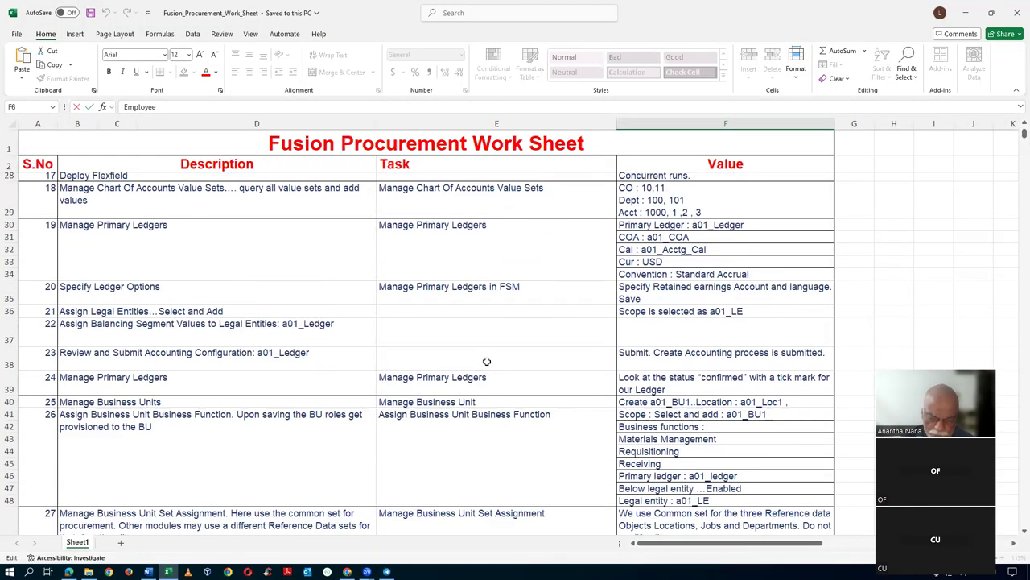
- Scroll to the Procurement Contracts roles and copy Supplier Contract Administrator from F260
{"action": "scroll", "coordinate": [487, 361], "scroll_direction": "down", "scroll_amount": 20}
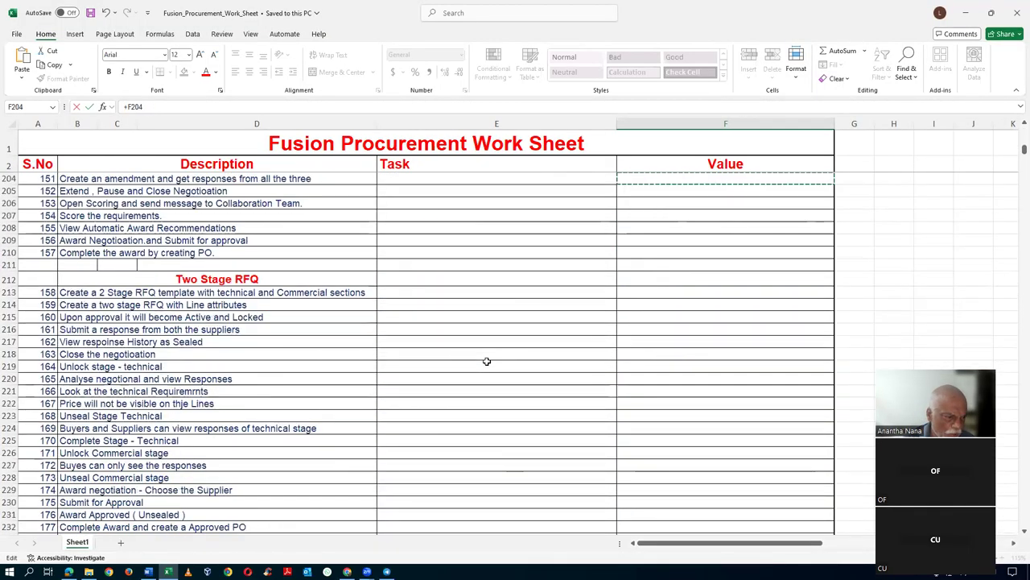
{"action": "scroll", "coordinate": [487, 361], "scroll_direction": "down", "scroll_amount": 10}
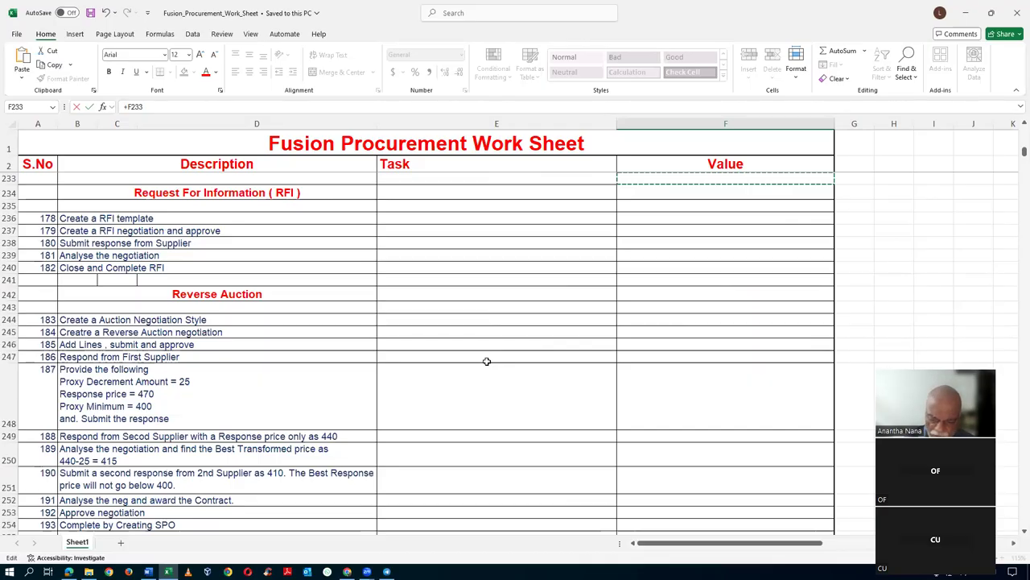
{"action": "scroll", "coordinate": [486, 361], "scroll_direction": "down", "scroll_amount": 7}
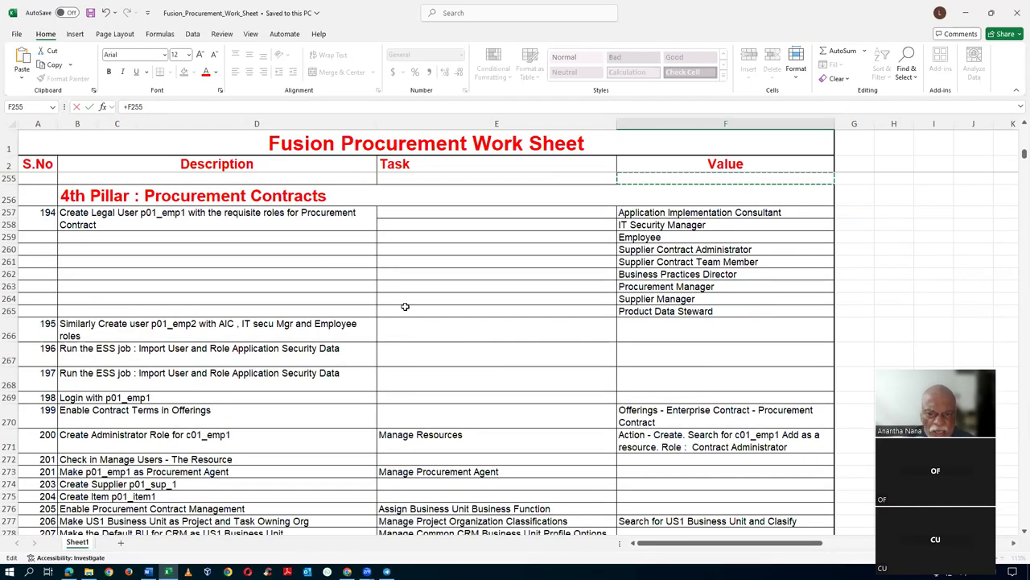
{"action": "left_click", "coordinate": [670, 214]}
{"action": "left_click", "coordinate": [668, 238]}
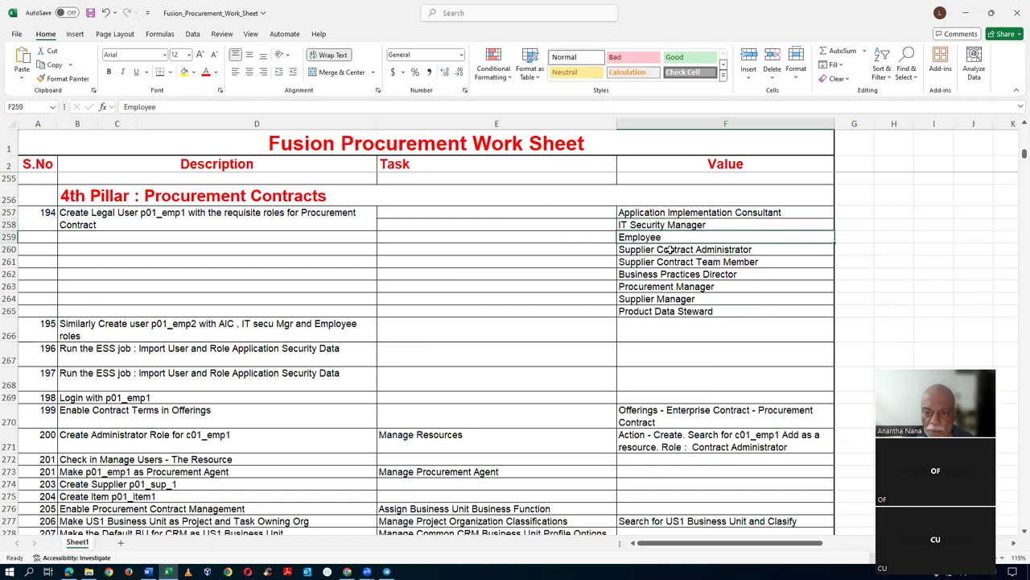
{"action": "left_click", "coordinate": [670, 250]}
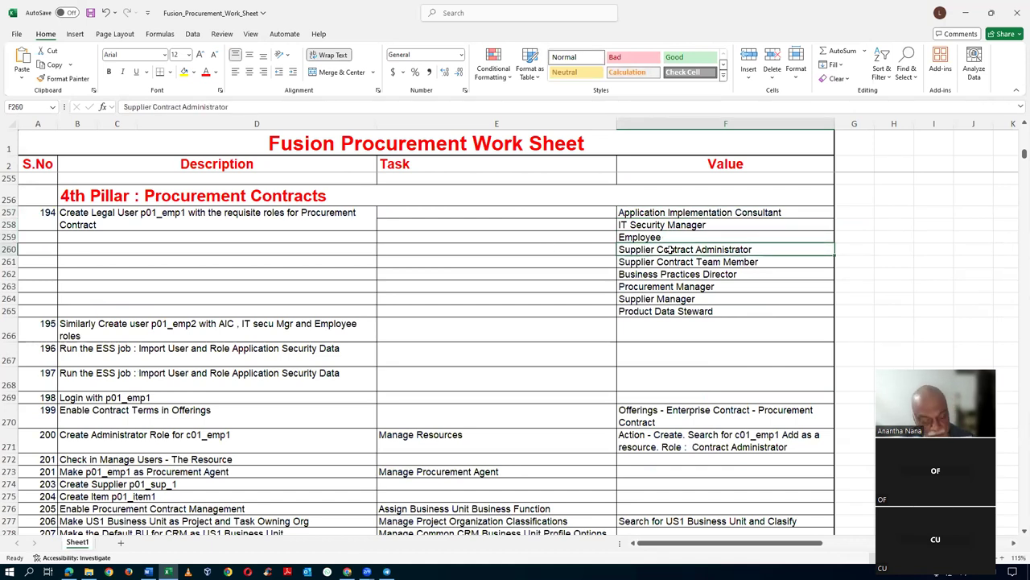
{"action": "key", "text": "ctrl+c"}
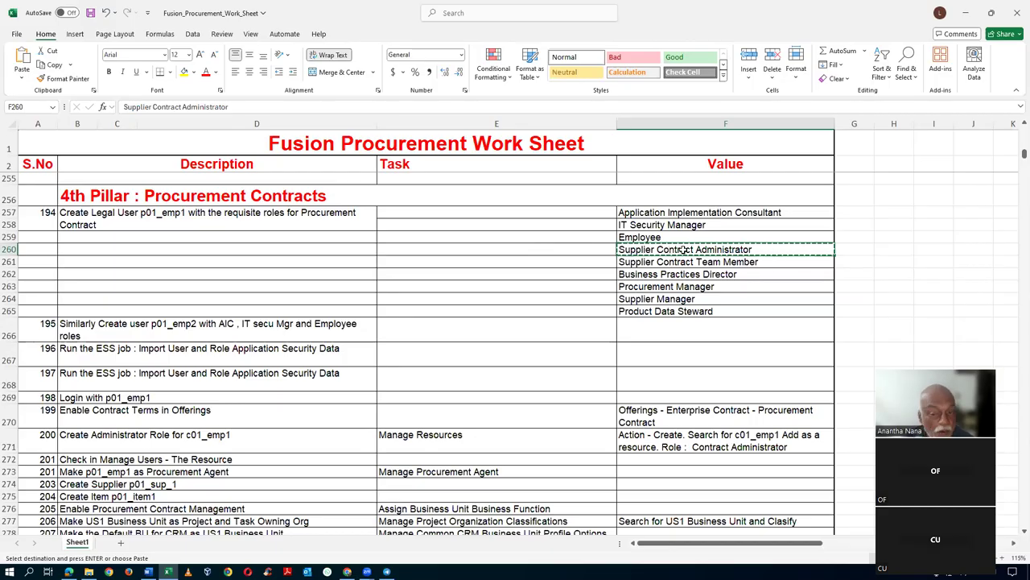
{"action": "key", "text": "alt+Tab"}
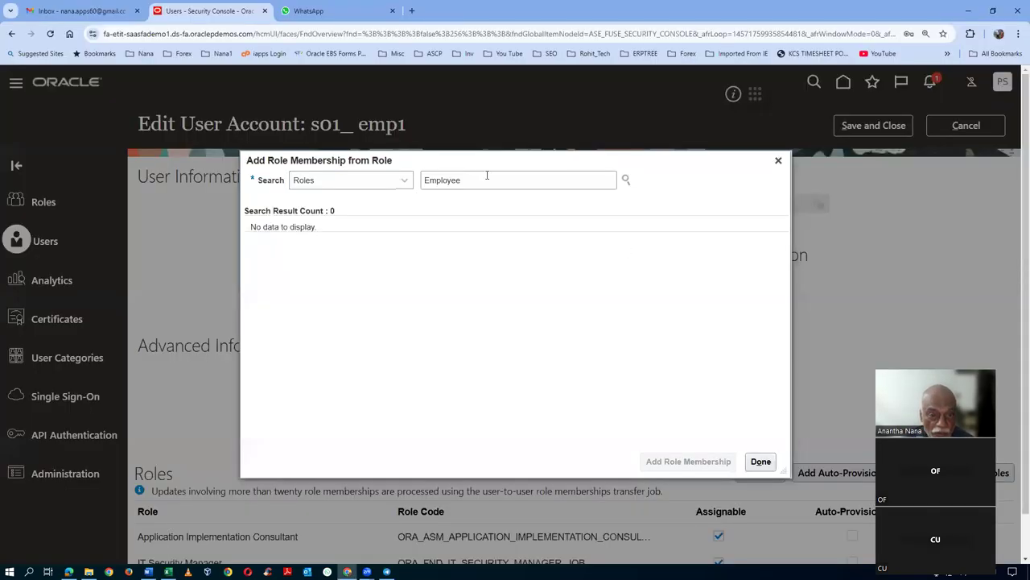
{"action": "double_click", "coordinate": [487, 175]}
{"action": "key", "text": "ctrl+v"}
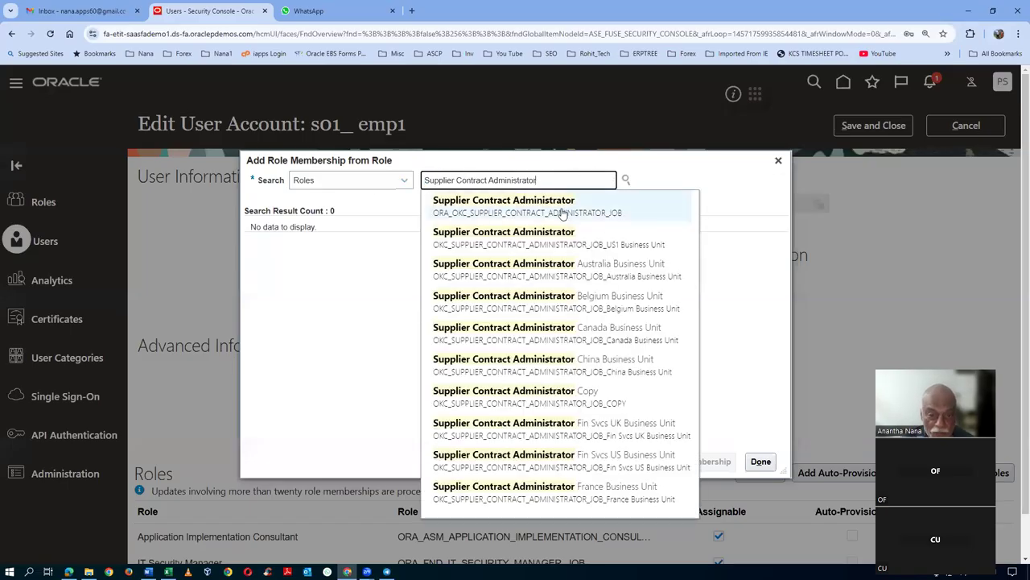
{"action": "left_click", "coordinate": [537, 213]}
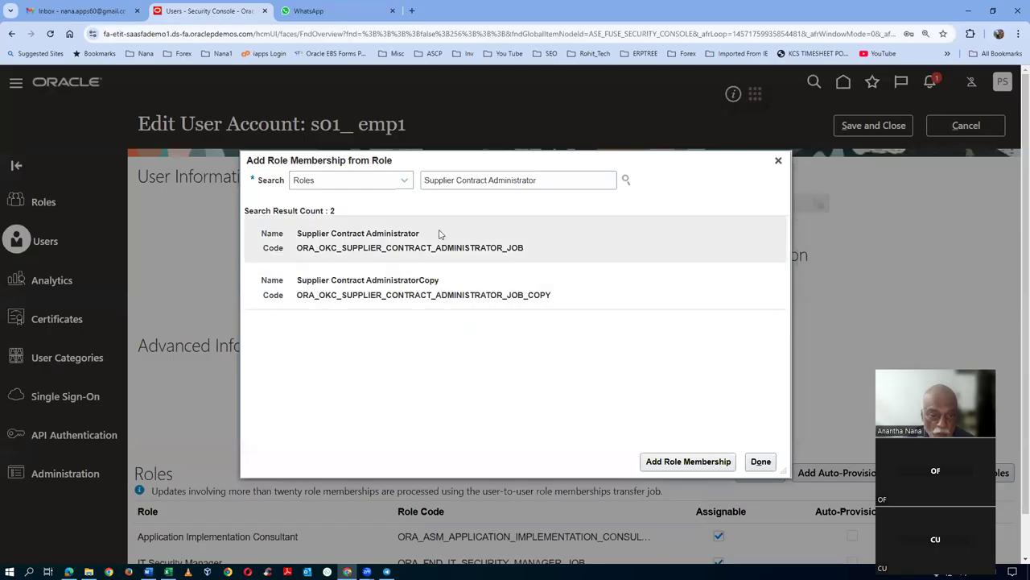
{"action": "left_click", "coordinate": [723, 456]}
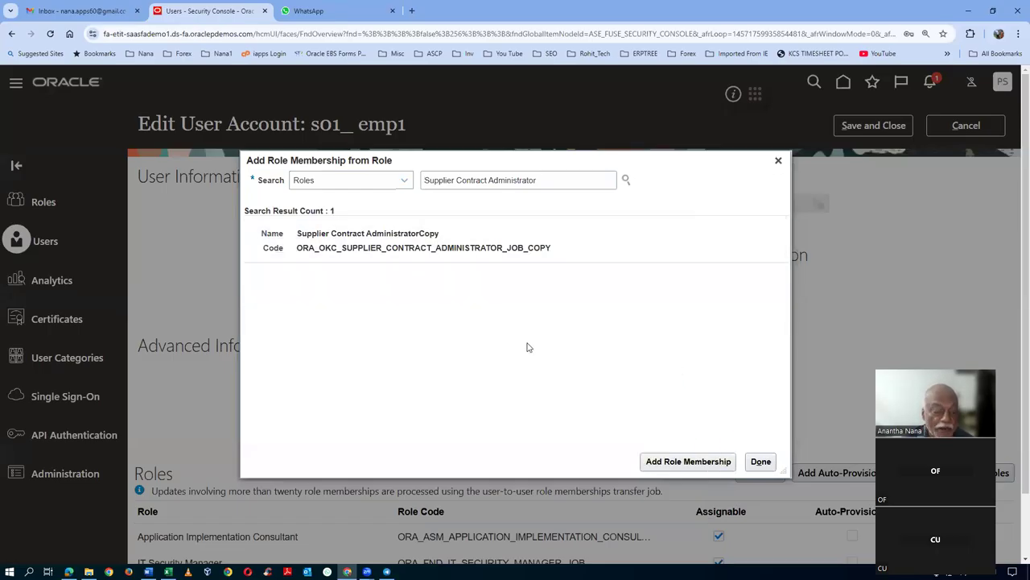
{"action": "key", "text": "alt+Tab"}
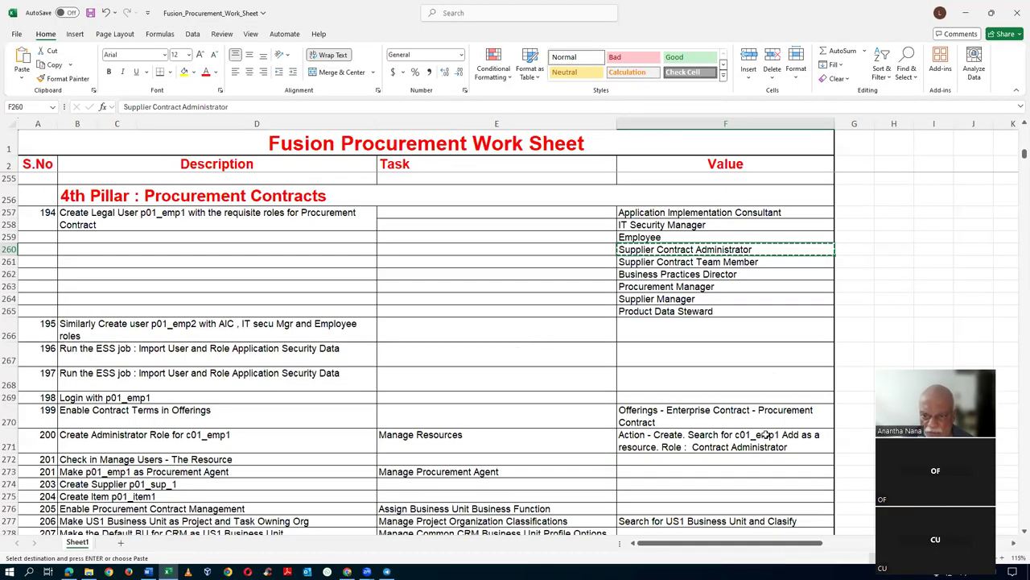
- Clear the pending copy and select Supplier Contract Team Member in cell F261
{"action": "left_click", "coordinate": [672, 263]}
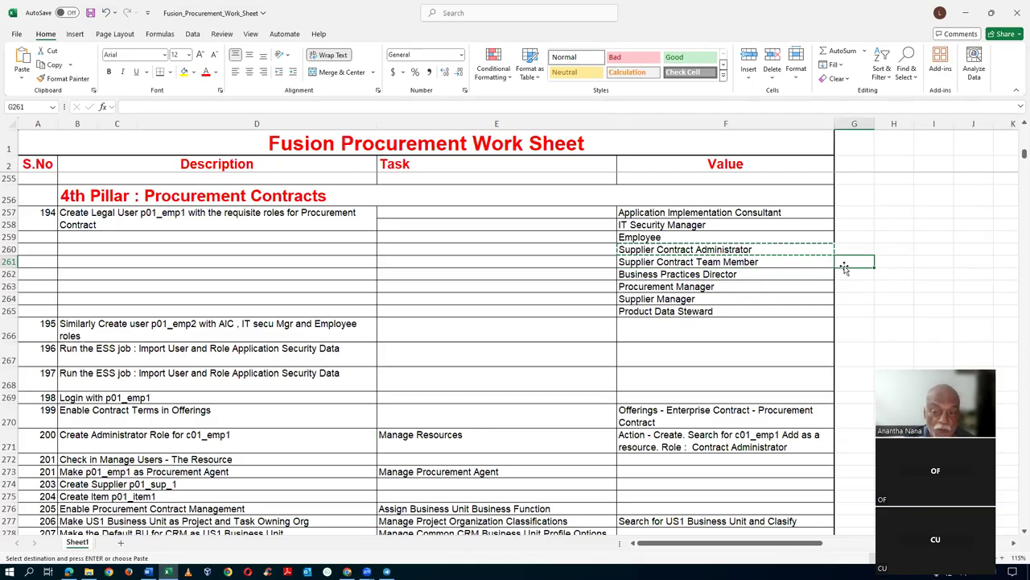
{"action": "key", "text": "Escape"}
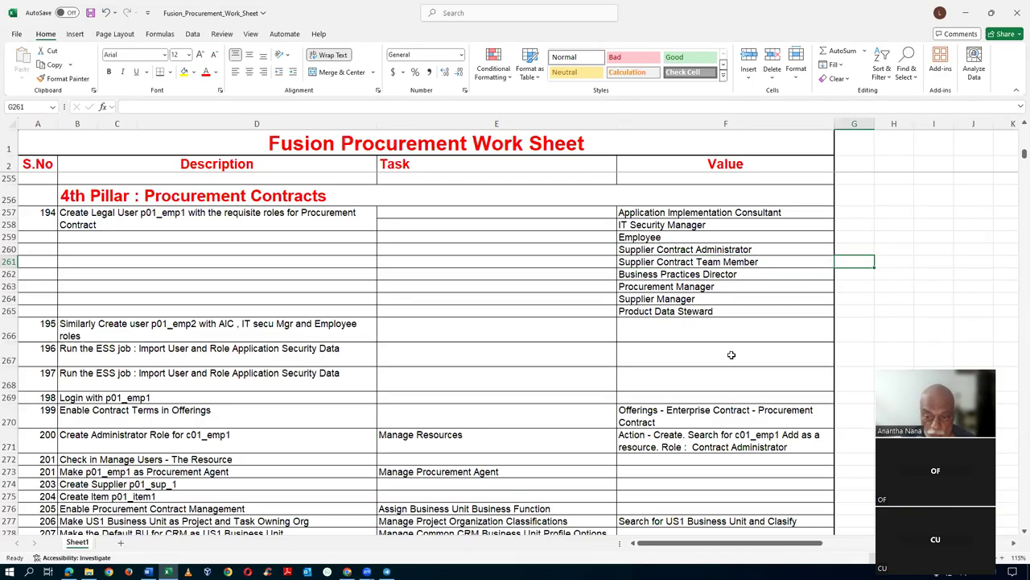
{"action": "left_click", "coordinate": [731, 355]}
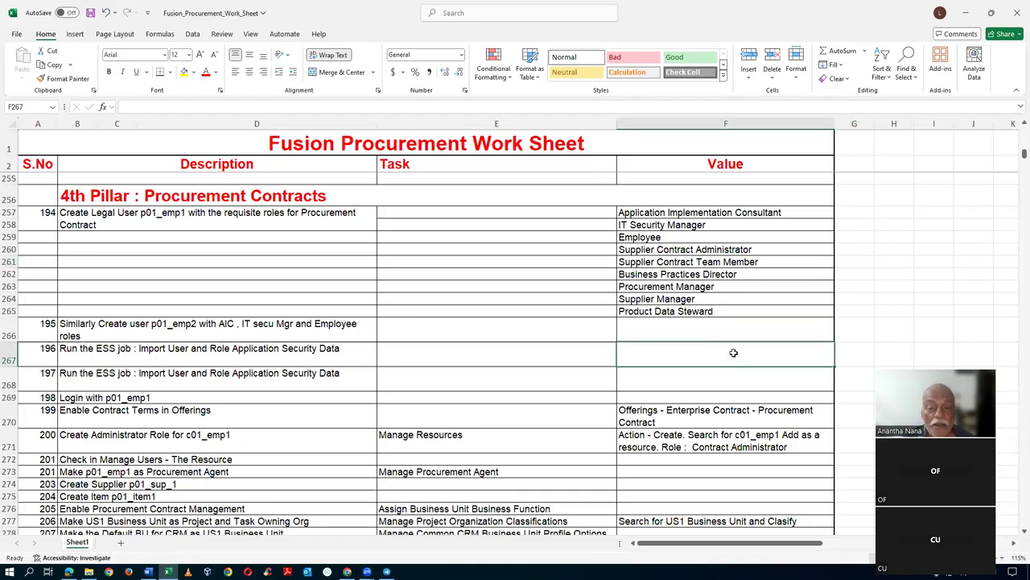
{"action": "left_click", "coordinate": [665, 263]}
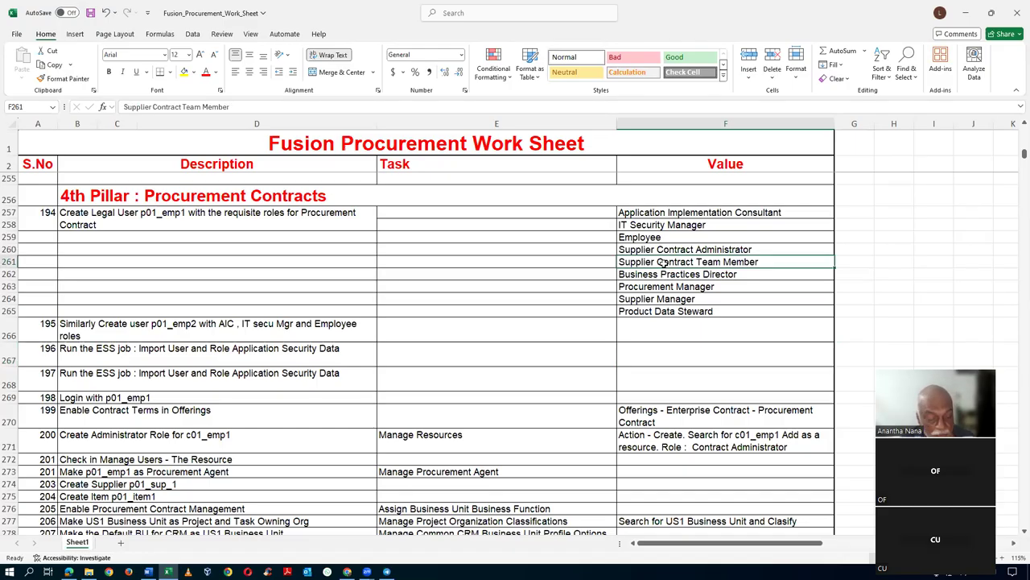
{"action": "key", "text": "alt+Tab"}
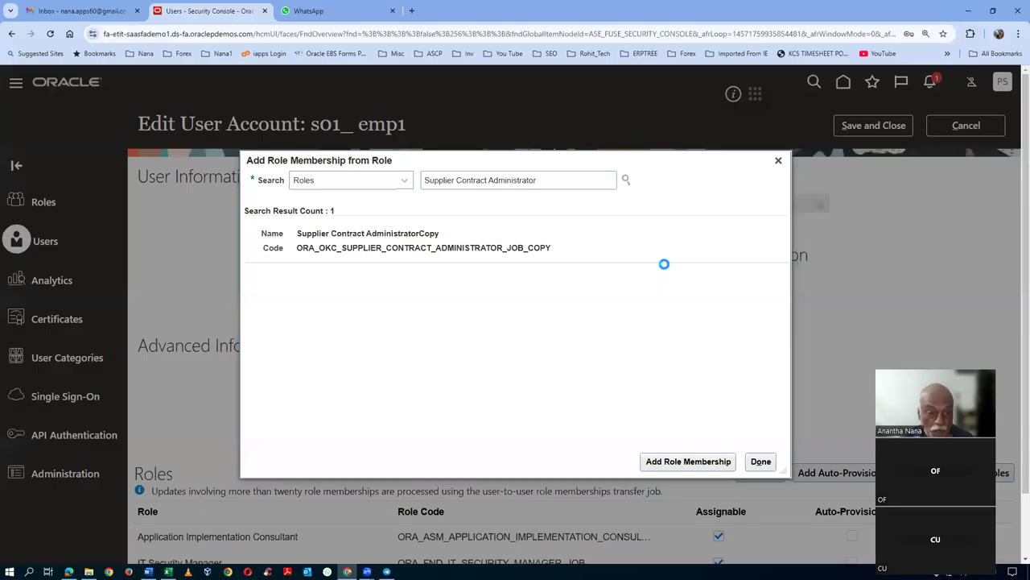
{"action": "left_click_drag", "start_coordinate": [556, 182], "coordinate": [352, 193]}
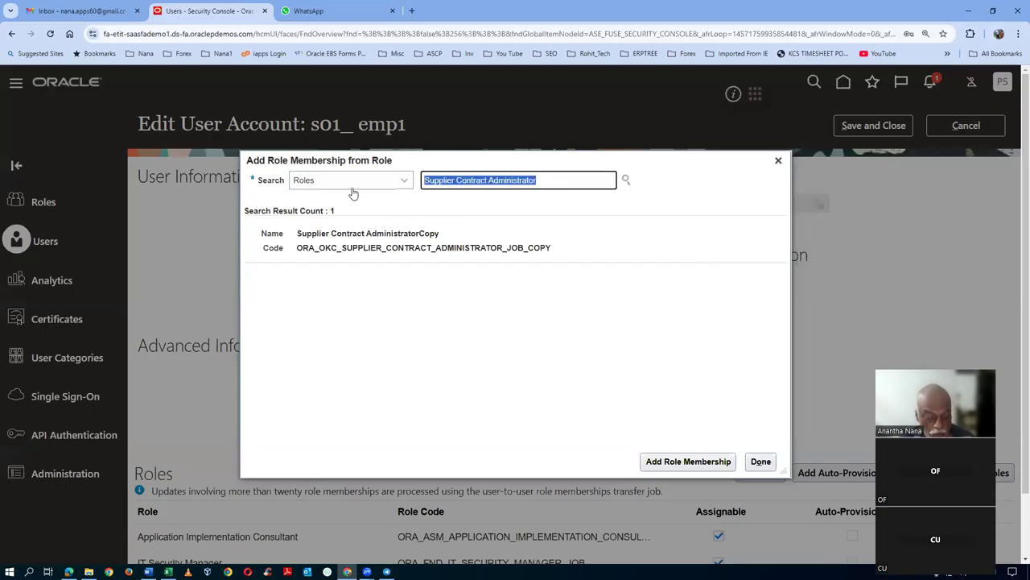
{"action": "key", "text": "ctrl+v"}
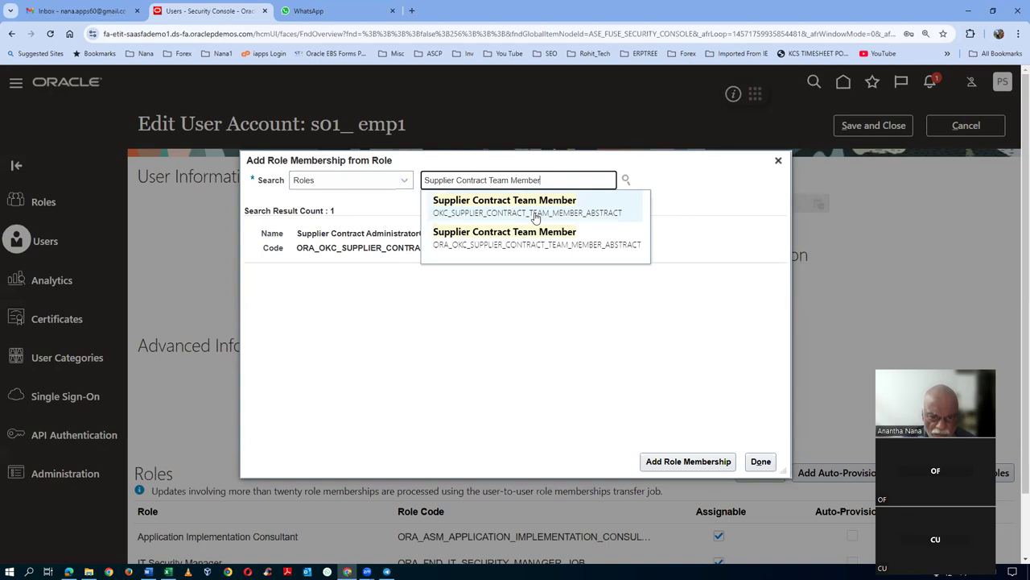
{"action": "left_click", "coordinate": [499, 242]}
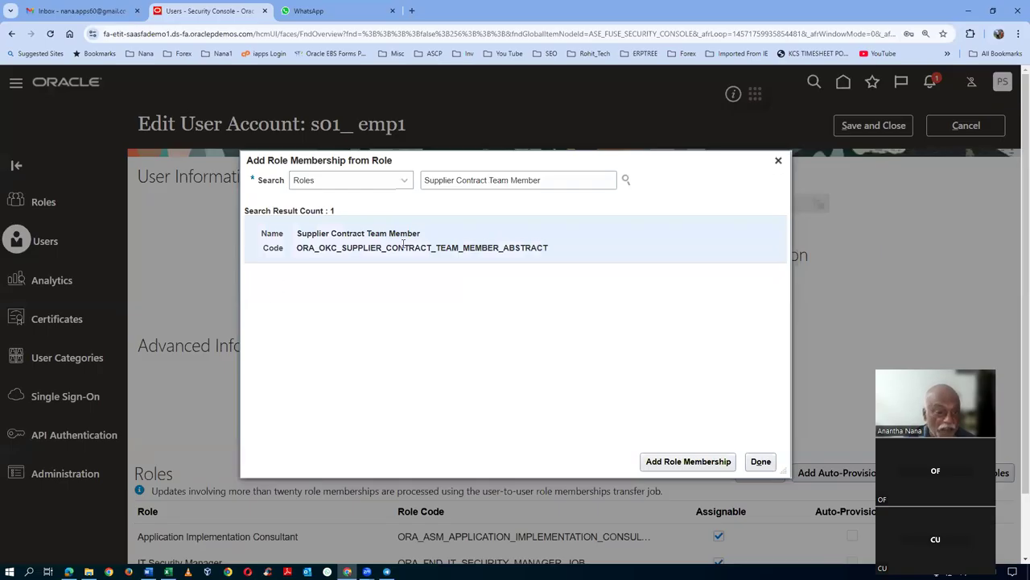
{"action": "left_click", "coordinate": [683, 460]}
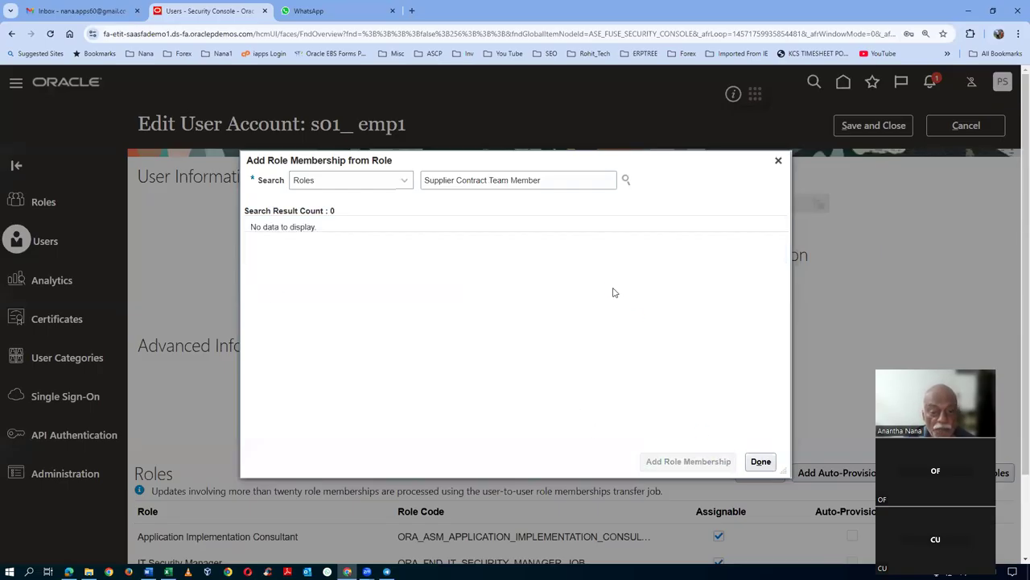
{"action": "key", "text": "alt+Tab"}
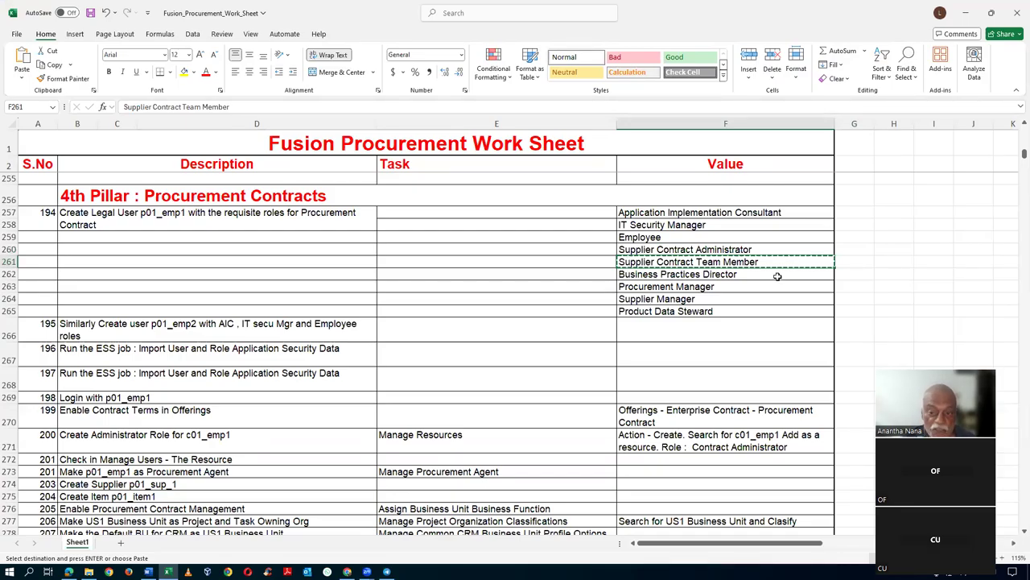
{"action": "left_click", "coordinate": [777, 276]}
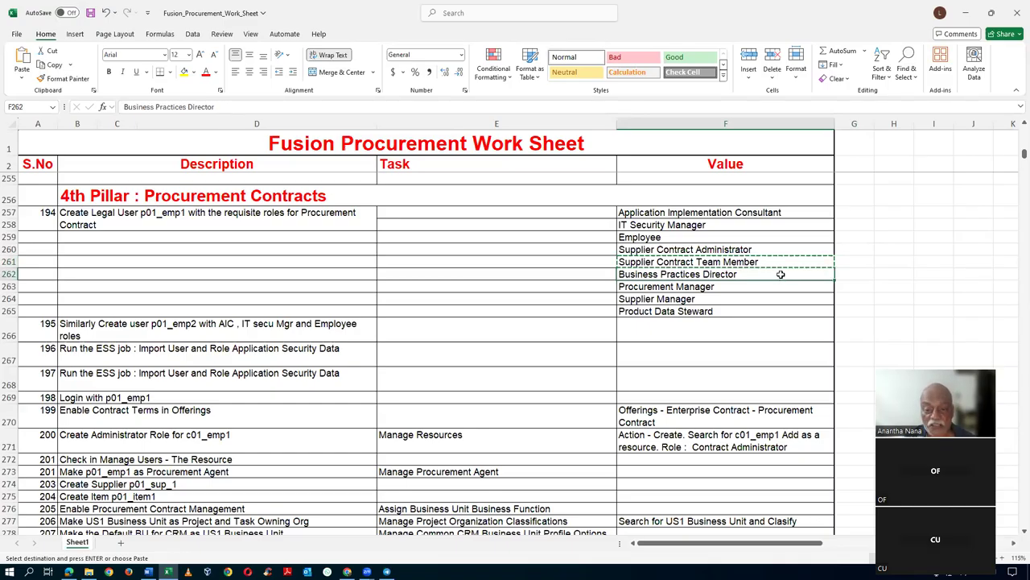
{"action": "left_click", "coordinate": [693, 288]}
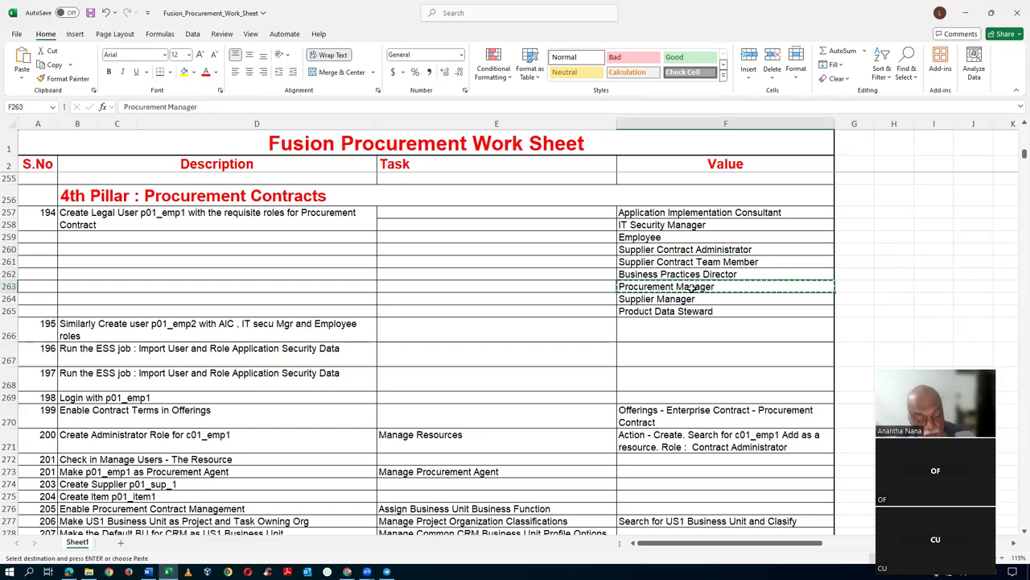
{"action": "key", "text": "alt+Tab"}
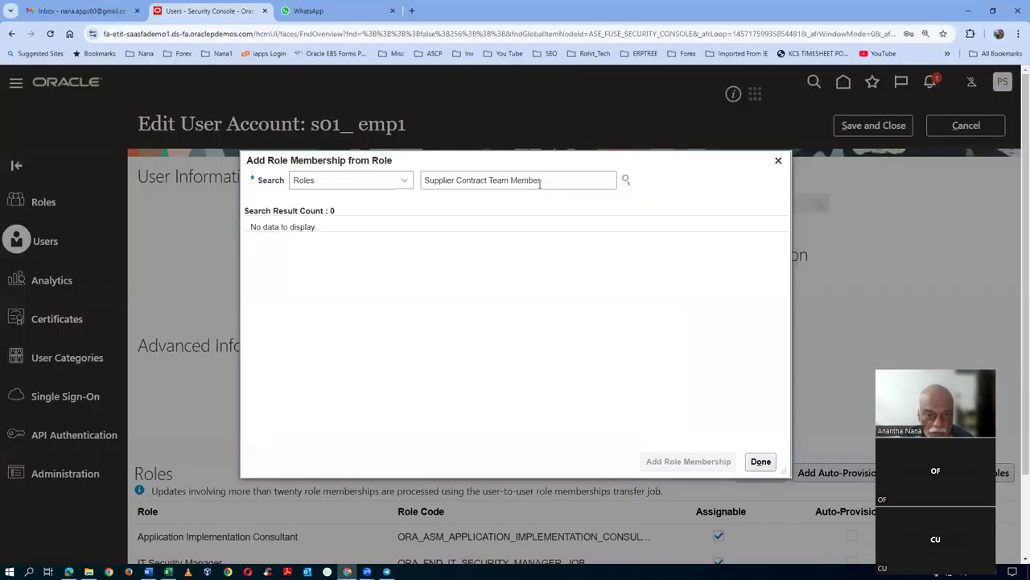
{"action": "left_click_drag", "start_coordinate": [540, 182], "coordinate": [361, 191]}
{"action": "key", "text": "ctrl+v"}
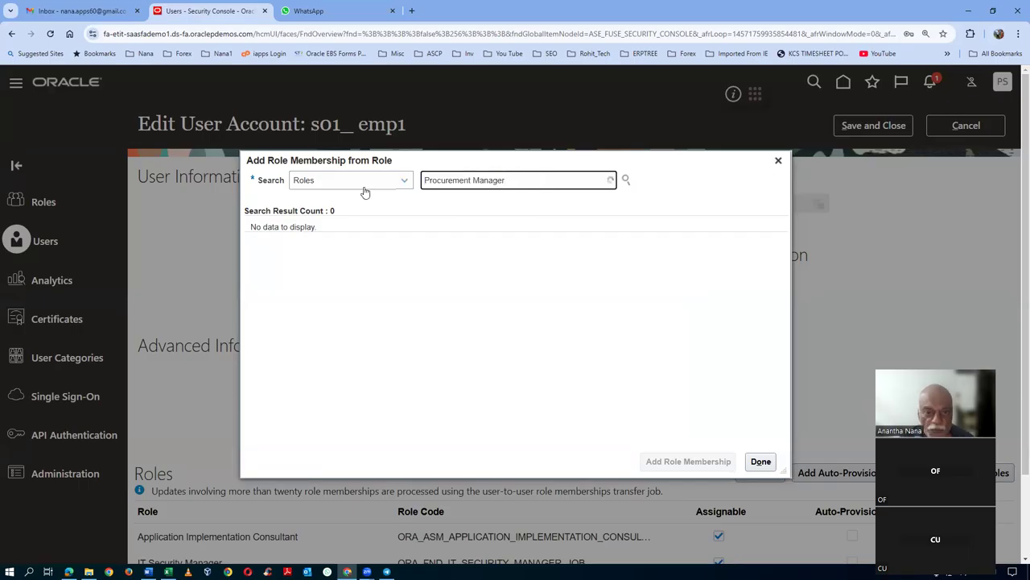
{"action": "left_click", "coordinate": [453, 202]}
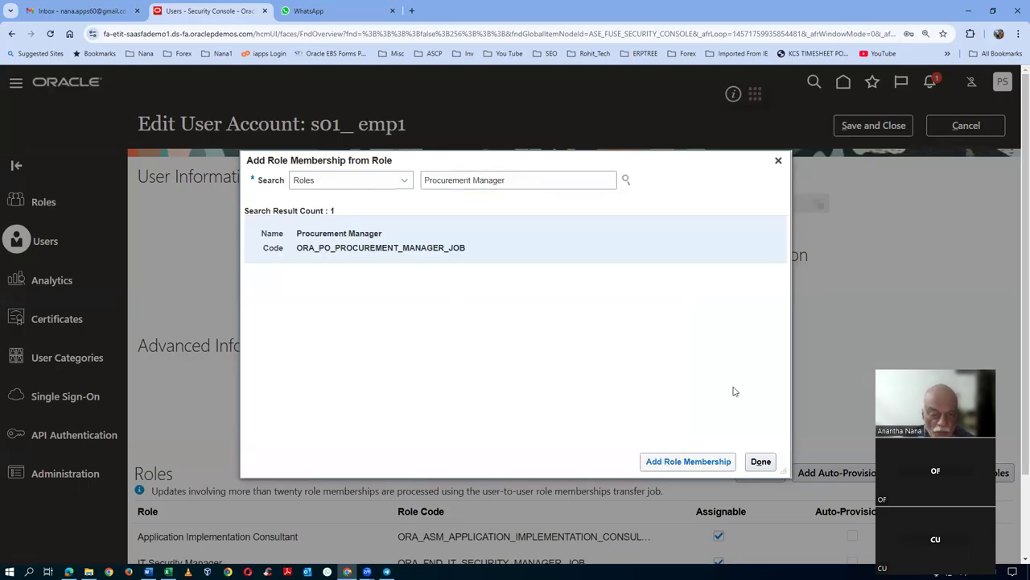
{"action": "left_click", "coordinate": [688, 462]}
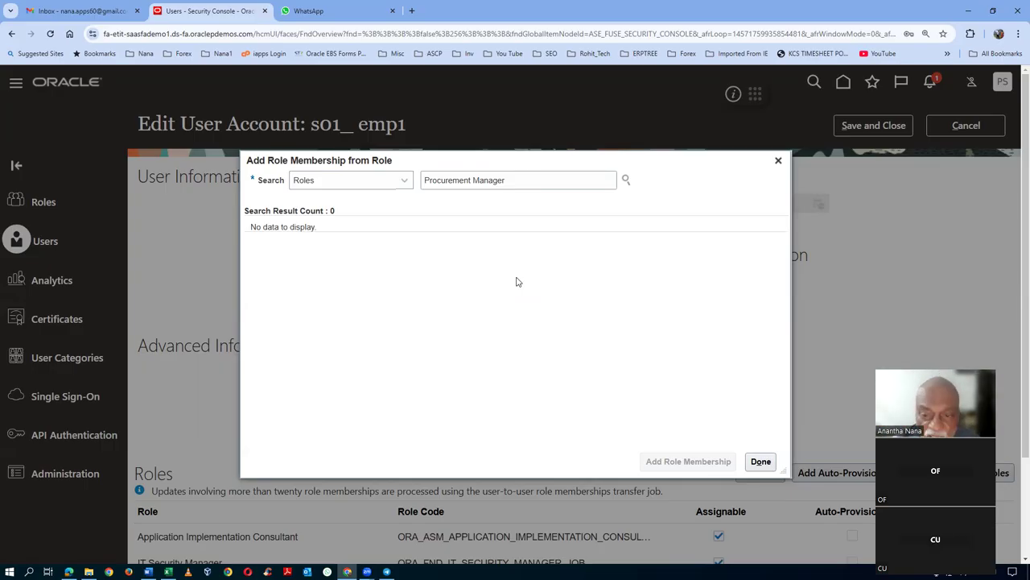
{"action": "key", "text": "alt+Tab"}
{"action": "left_click", "coordinate": [686, 300]}
{"action": "key", "text": "ctrl+c"}
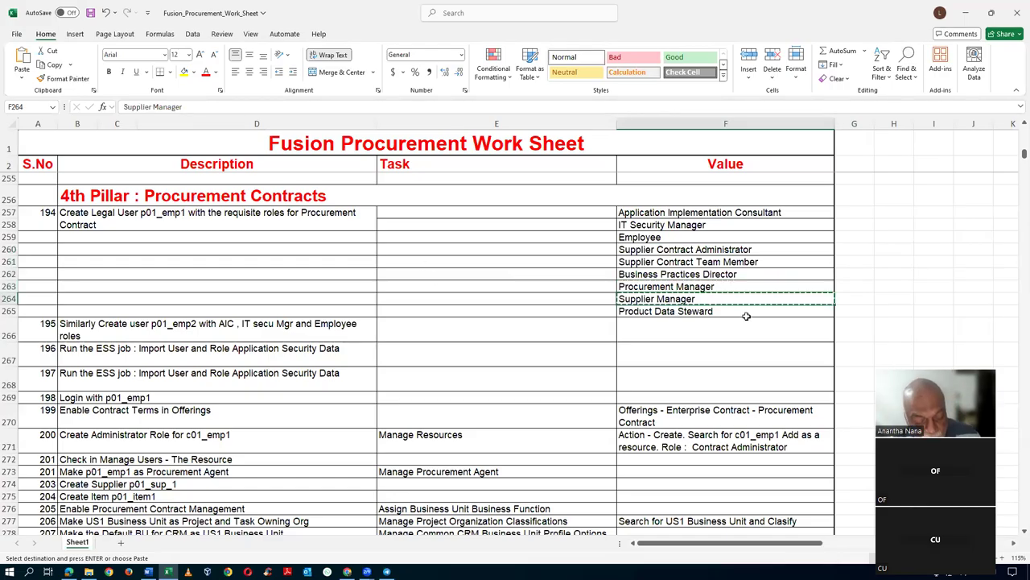
{"action": "key", "text": "alt+Tab"}
{"action": "left_click_drag", "start_coordinate": [540, 182], "coordinate": [250, 195]}
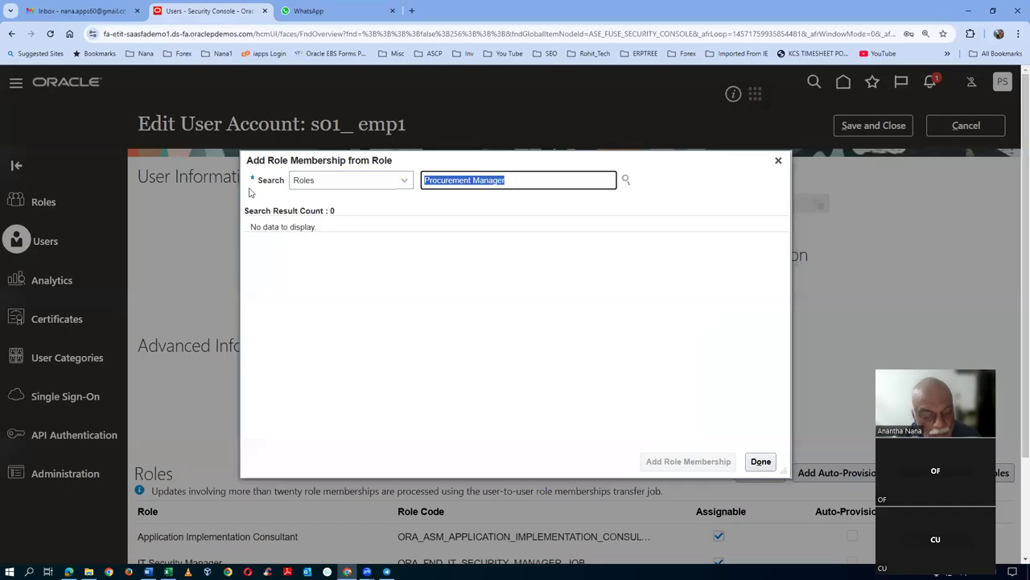
{"action": "key", "text": "ctrl+v"}
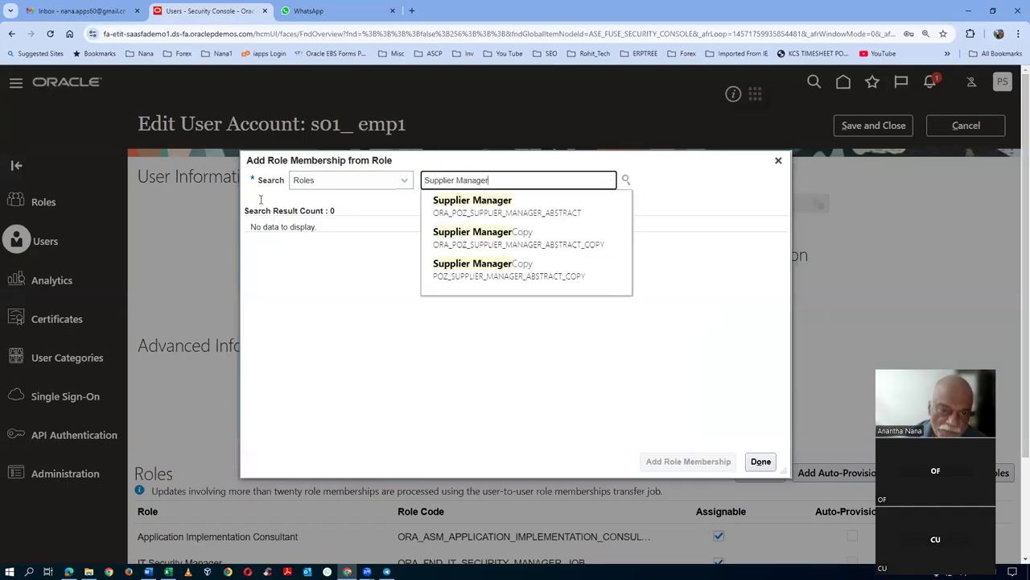
{"action": "left_click", "coordinate": [535, 220]}
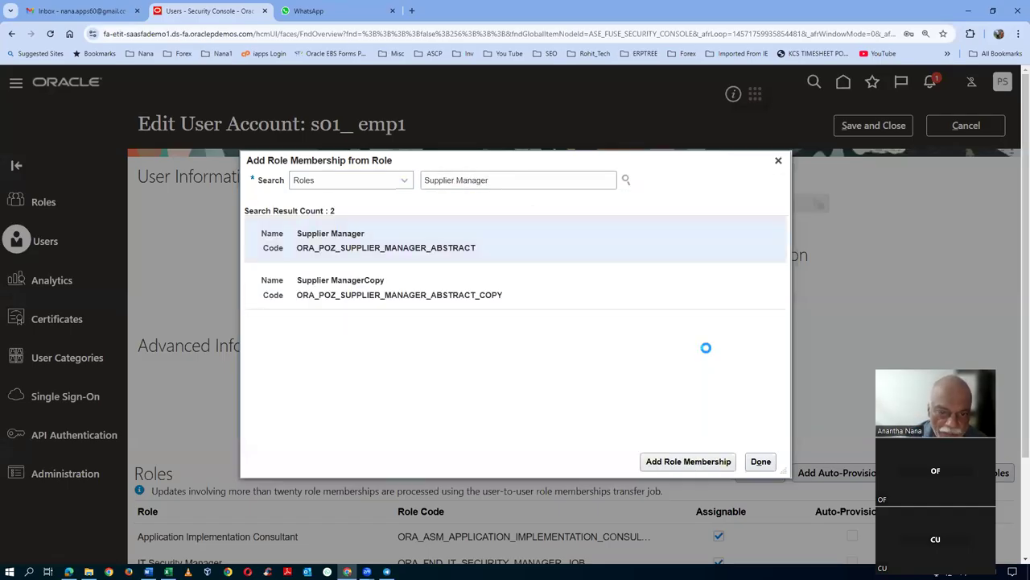
{"action": "left_click", "coordinate": [688, 461]}
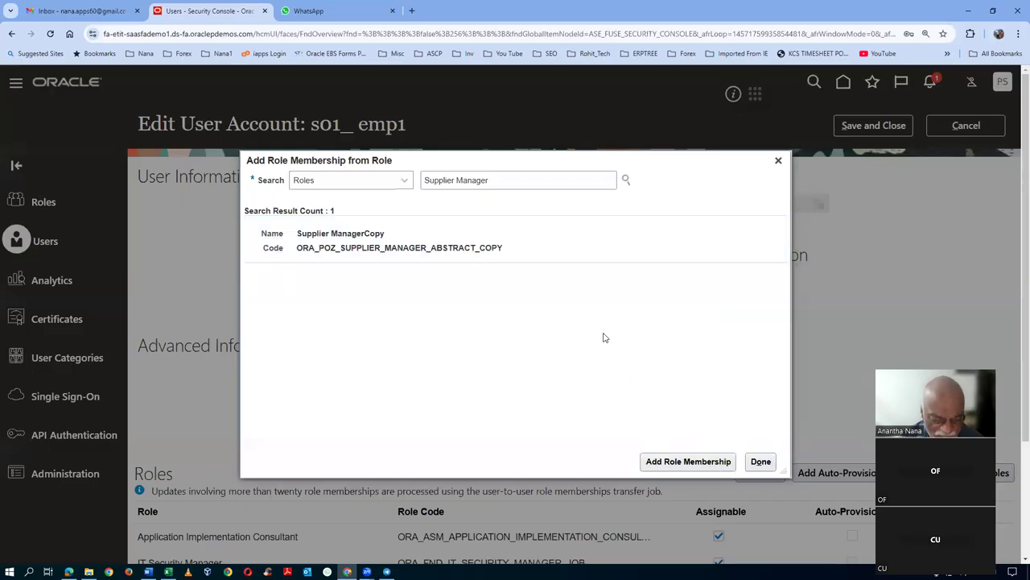
{"action": "key", "text": "alt+Tab"}
- Copy Product Data Steward from row 265, add it, and close the role dialog
{"action": "left_click", "coordinate": [501, 311]}
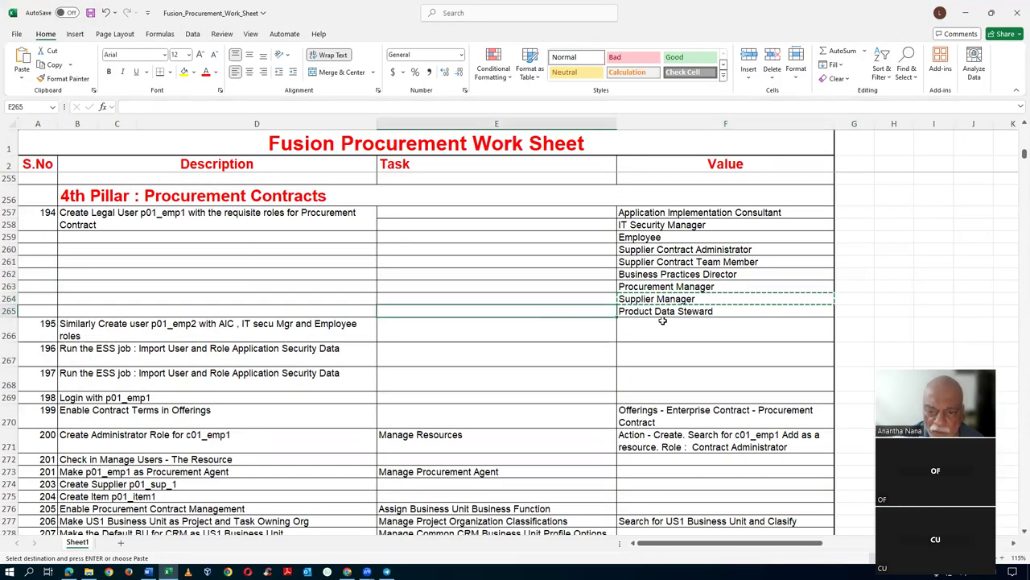
{"action": "left_click", "coordinate": [664, 312]}
{"action": "key", "text": "ctrl+c"}
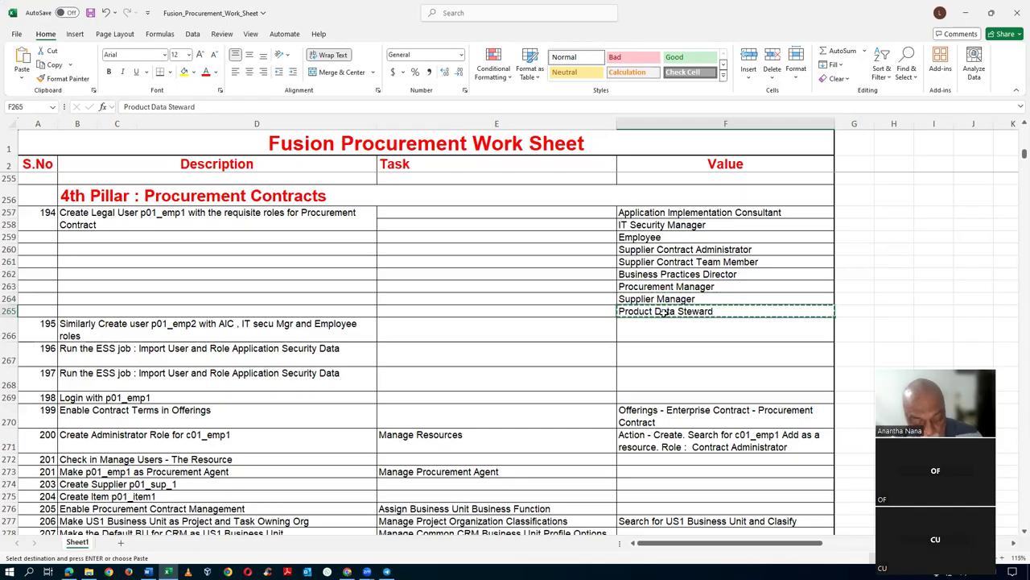
{"action": "key", "text": "alt+Tab"}
{"action": "left_click_drag", "start_coordinate": [495, 180], "coordinate": [211, 208]}
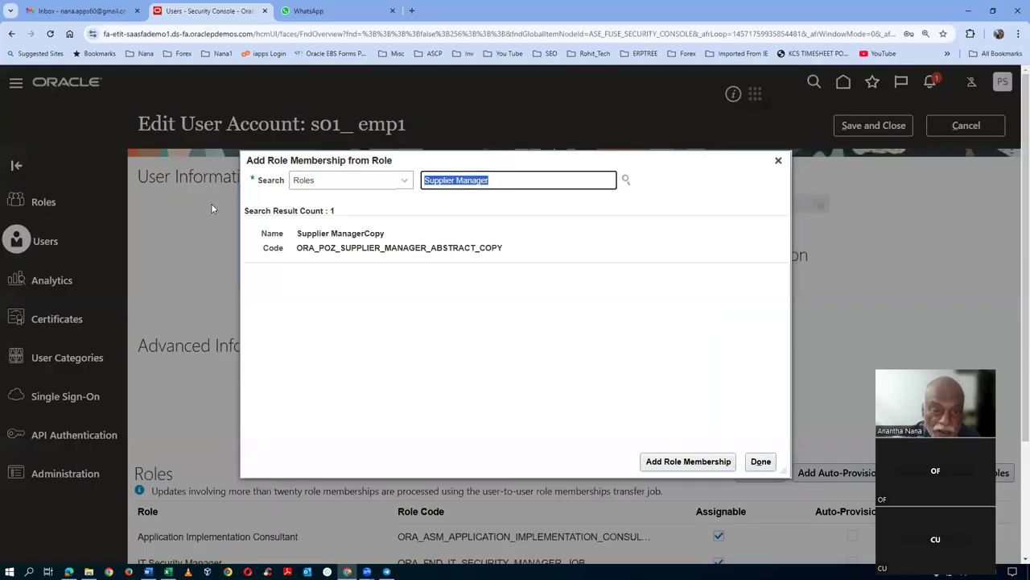
{"action": "key", "text": "ctrl+v"}
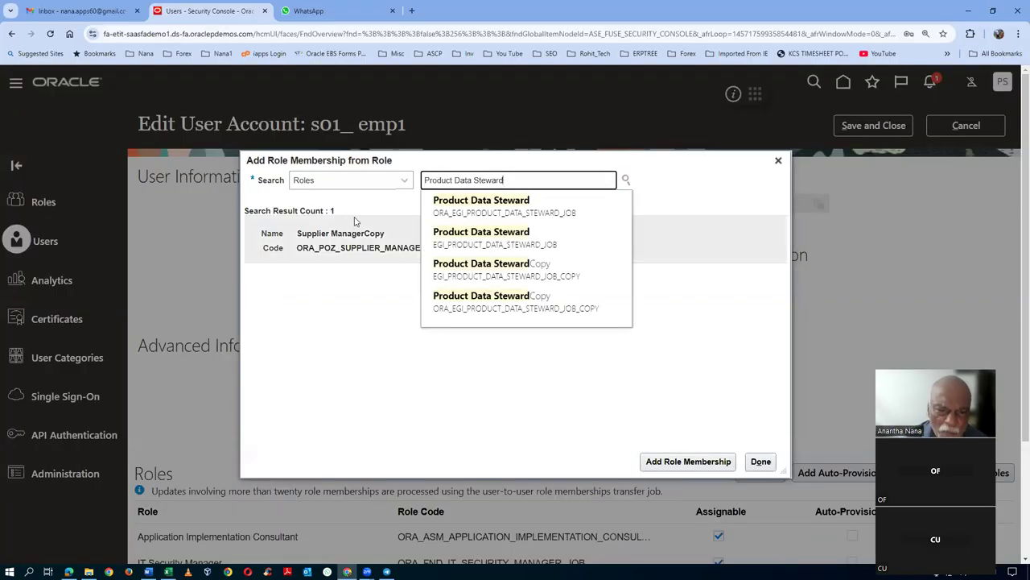
{"action": "left_click", "coordinate": [454, 214]}
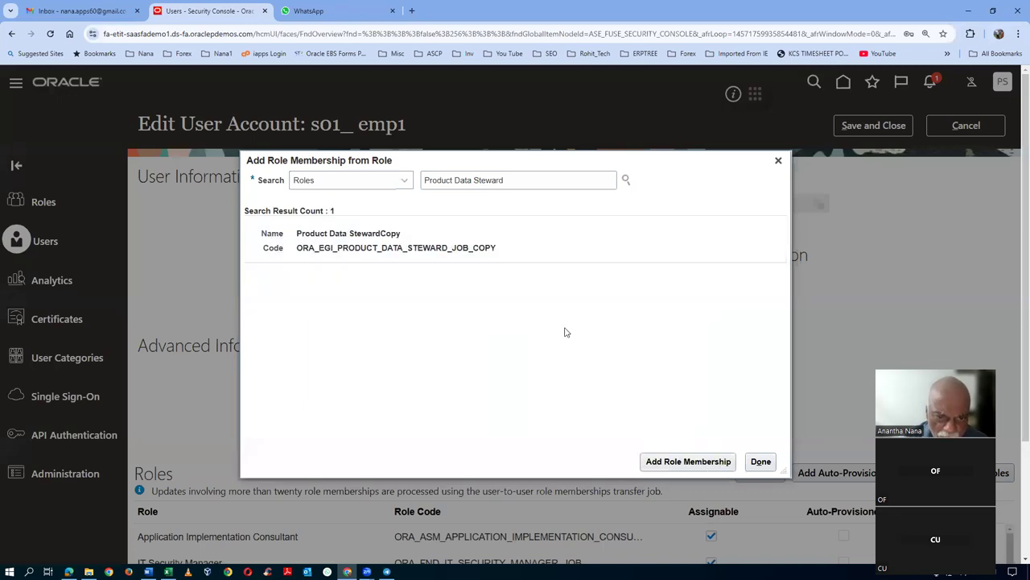
{"action": "key", "text": "alt+Tab"}
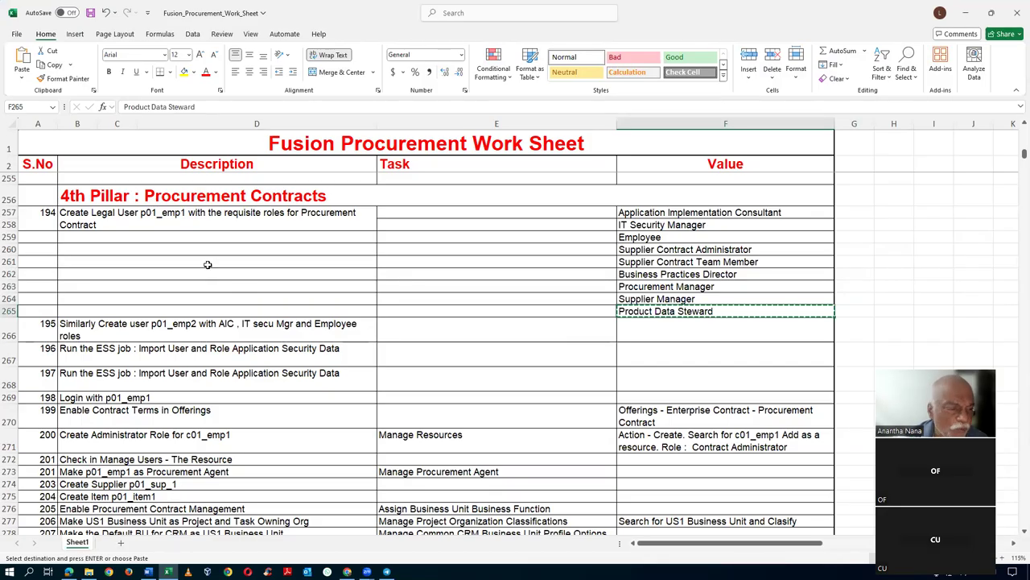
{"action": "key", "text": "alt+Tab"}
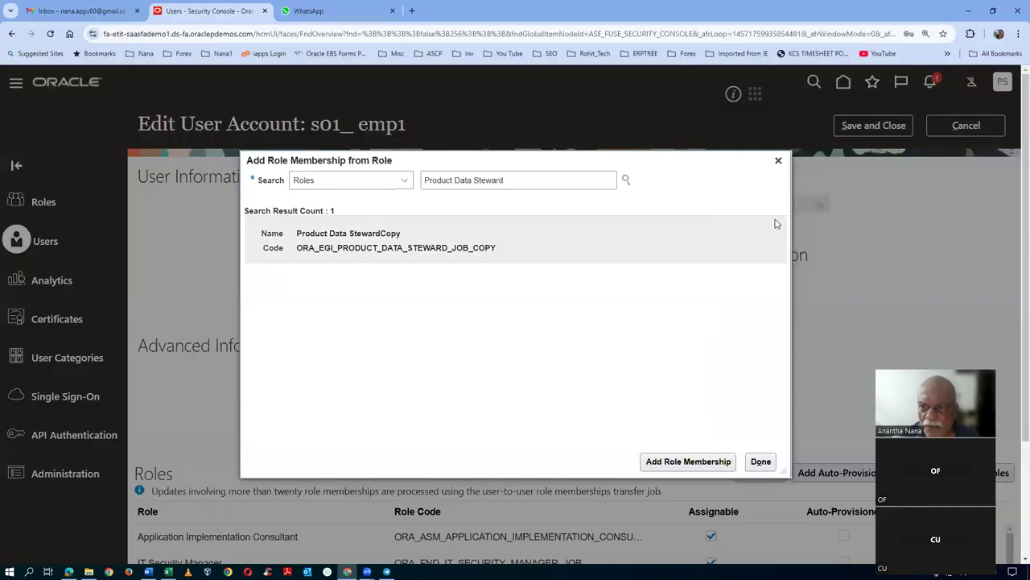
{"action": "left_click", "coordinate": [700, 457]}
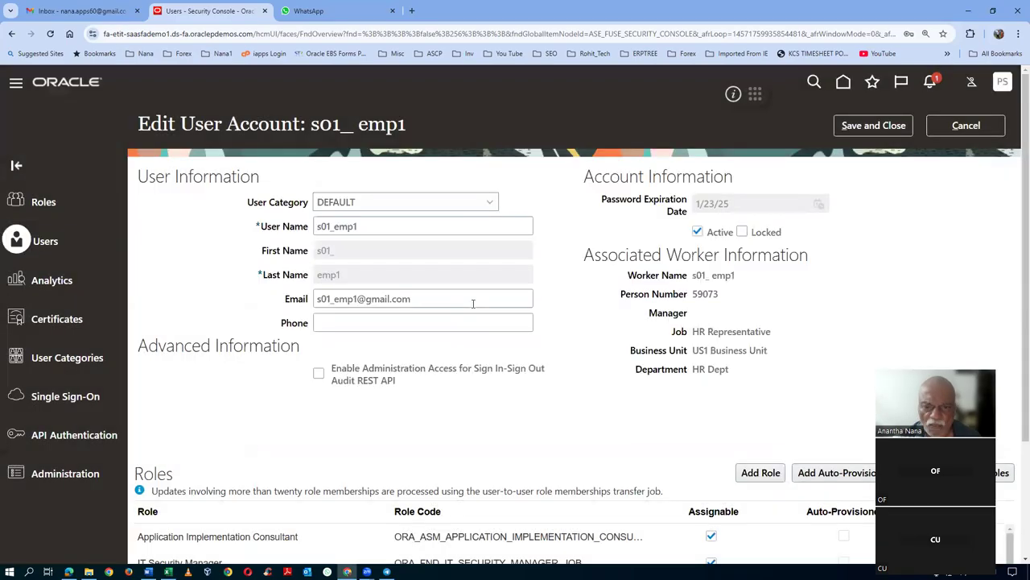
{"action": "left_click", "coordinate": [900, 126]}
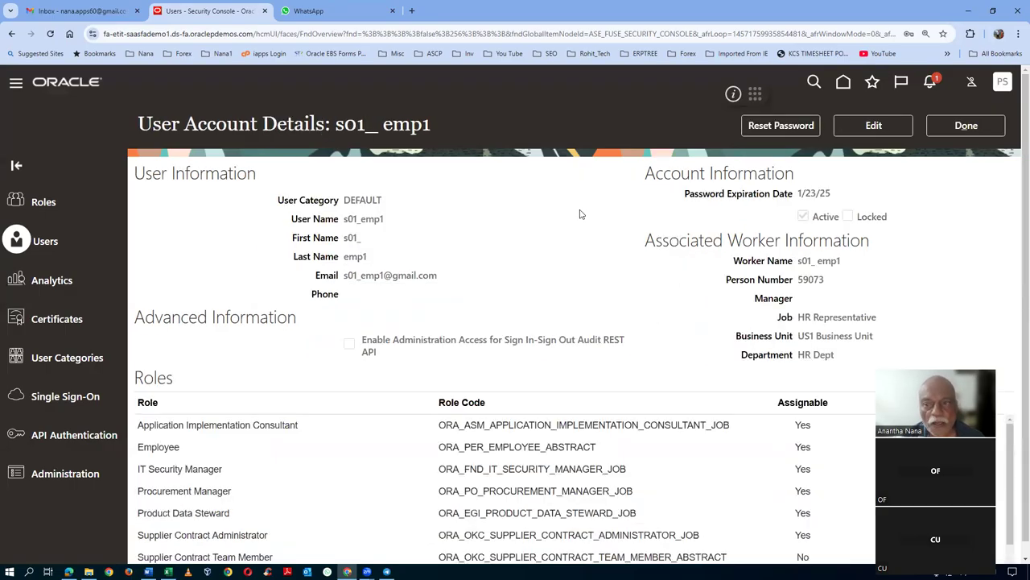
{"action": "left_click", "coordinate": [976, 127]}
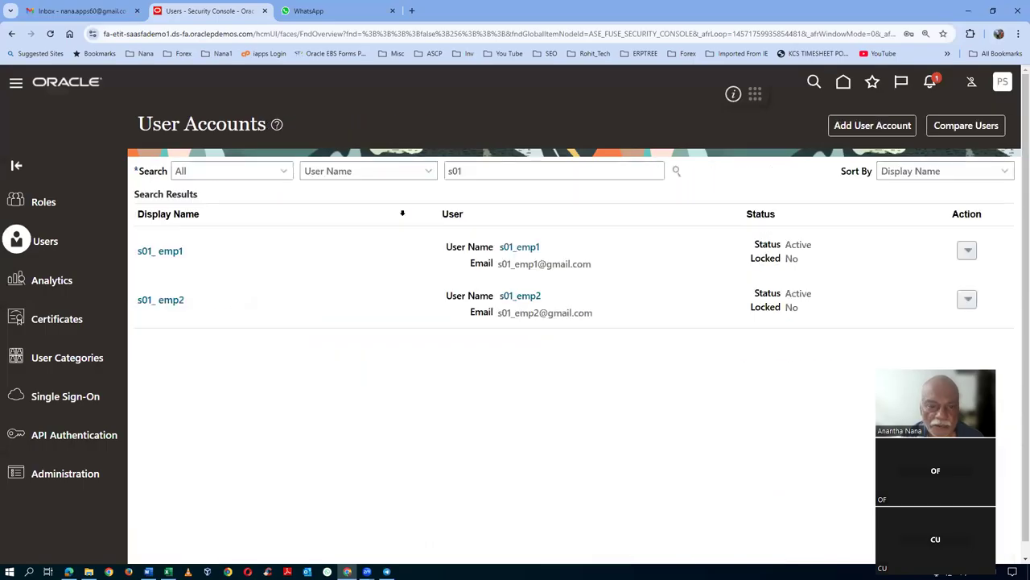
{"action": "left_click", "coordinate": [162, 307]}
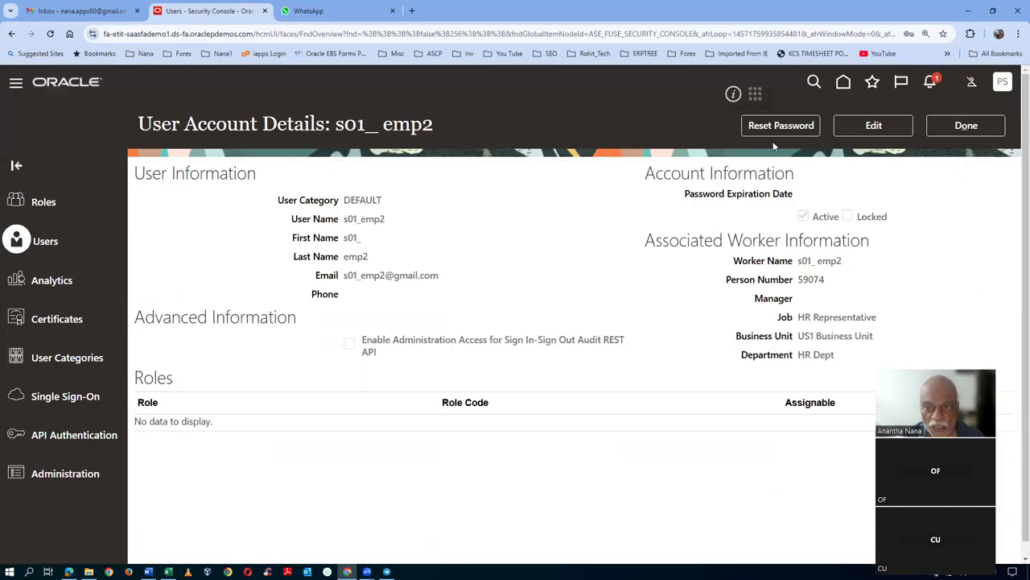
{"action": "left_click", "coordinate": [780, 125]}
- Manually reset s01_emp2's password by entering and confirming a new password
{"action": "left_click", "coordinate": [303, 281]}
{"action": "left_click", "coordinate": [373, 309]}
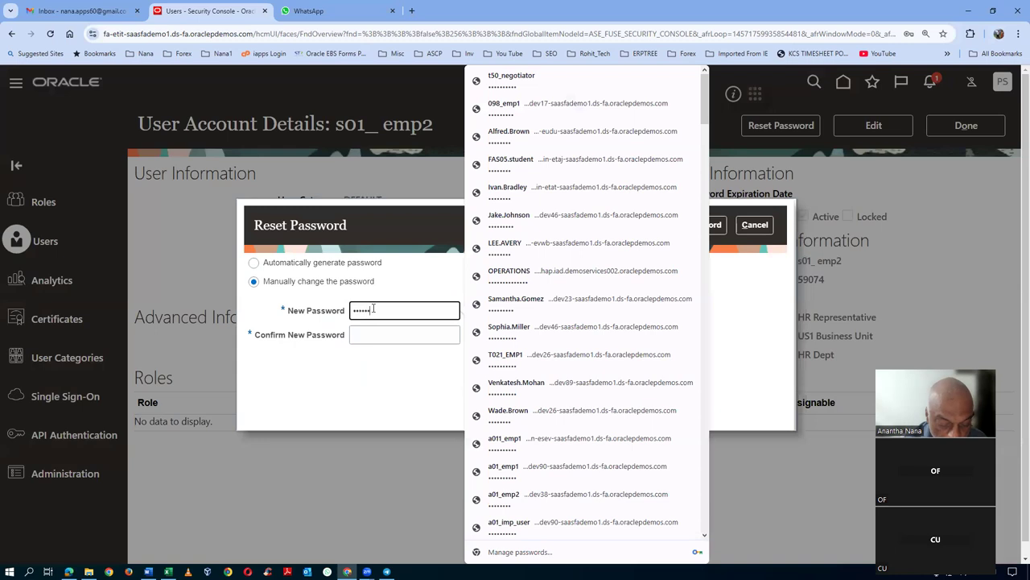
{"action": "key", "text": "Tab"}
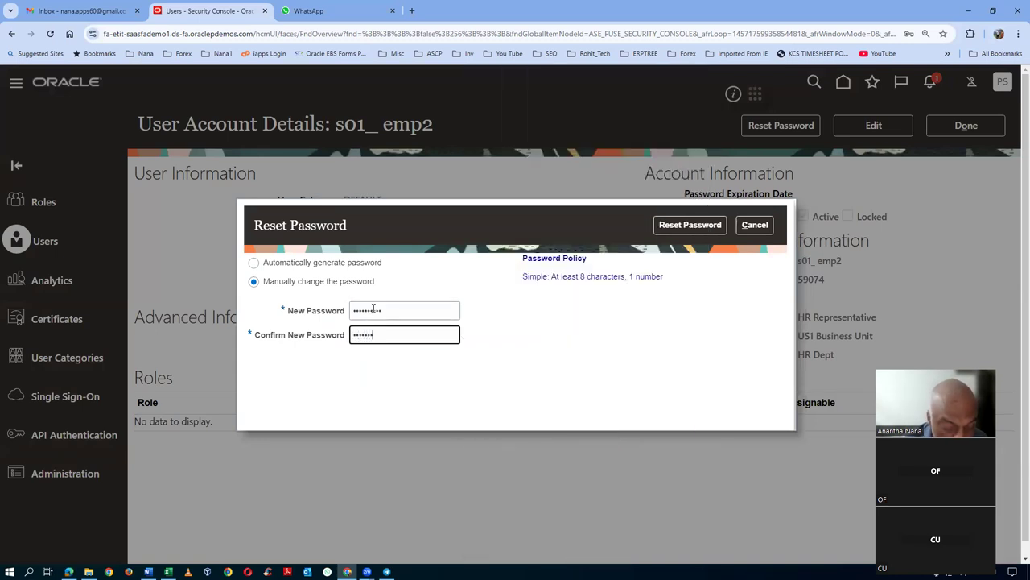
{"action": "key", "text": "Tab"}
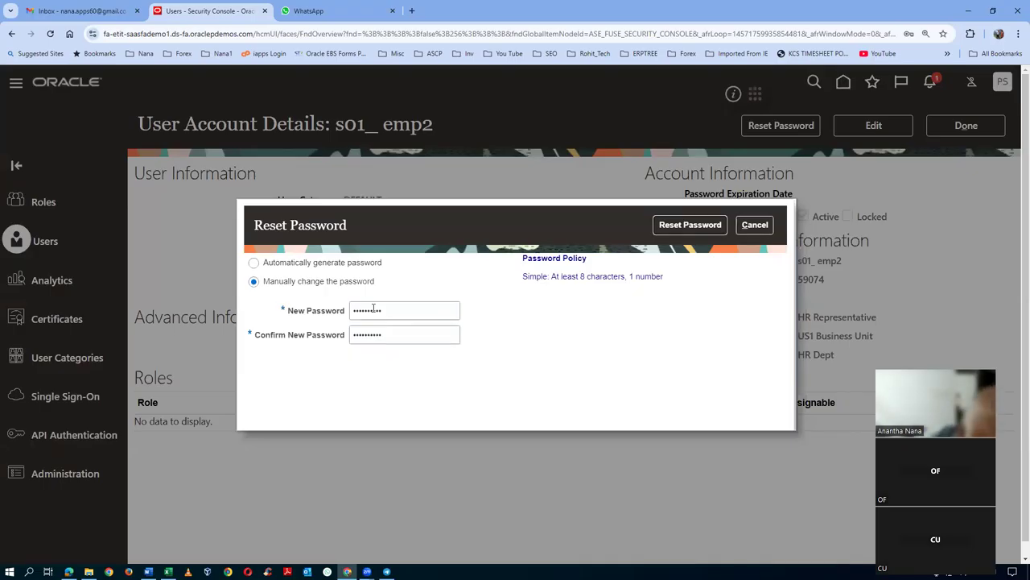
{"action": "left_click", "coordinate": [691, 225]}
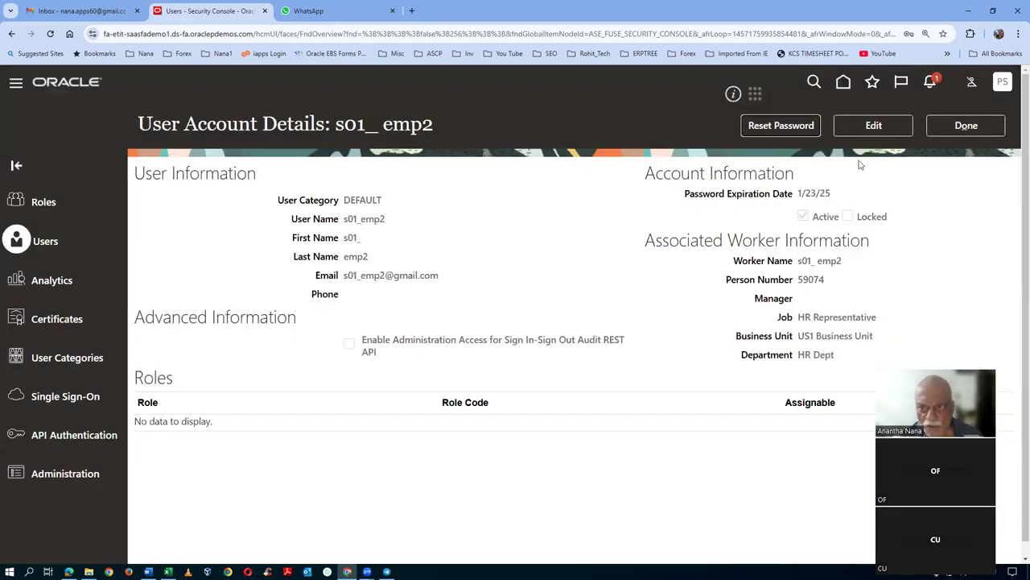
{"action": "left_click", "coordinate": [863, 127]}
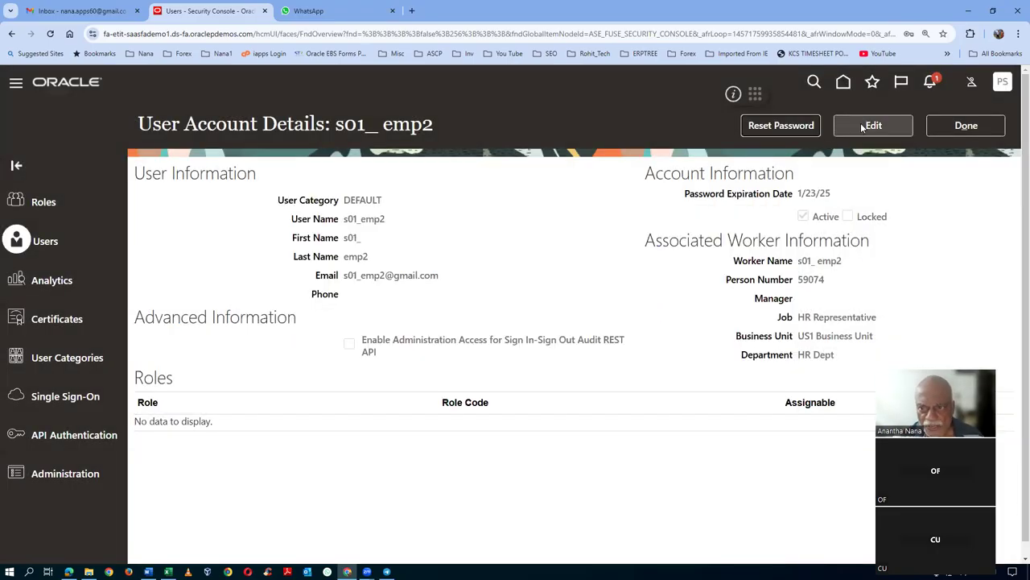
- Add the Business Practices Director role (ORA_OKC_BUSINESS_PRACTICES_DIRECTOR_JOB) copied from the worksheet
{"action": "left_click", "coordinate": [757, 473]}
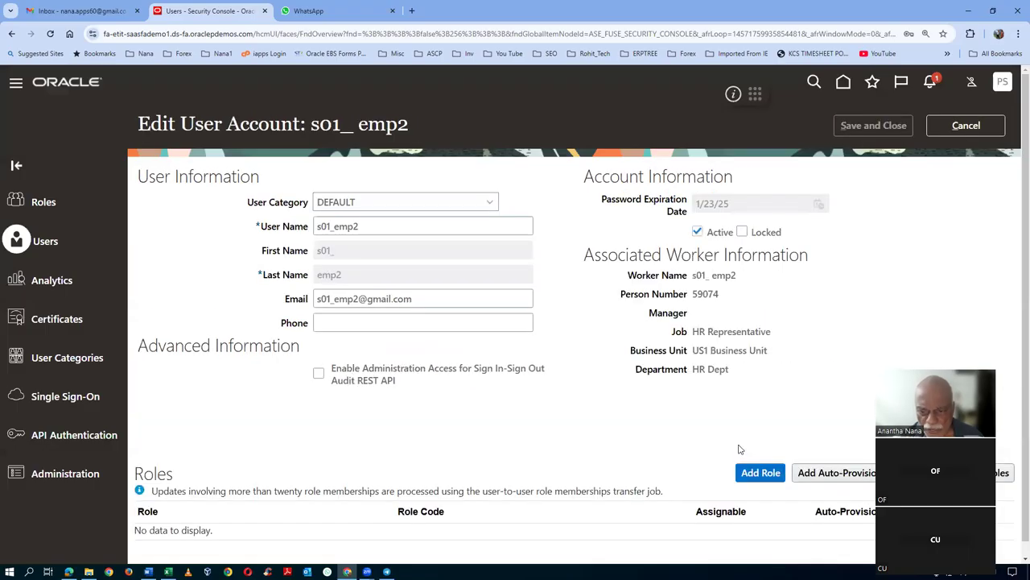
{"action": "key", "text": "alt+Tab"}
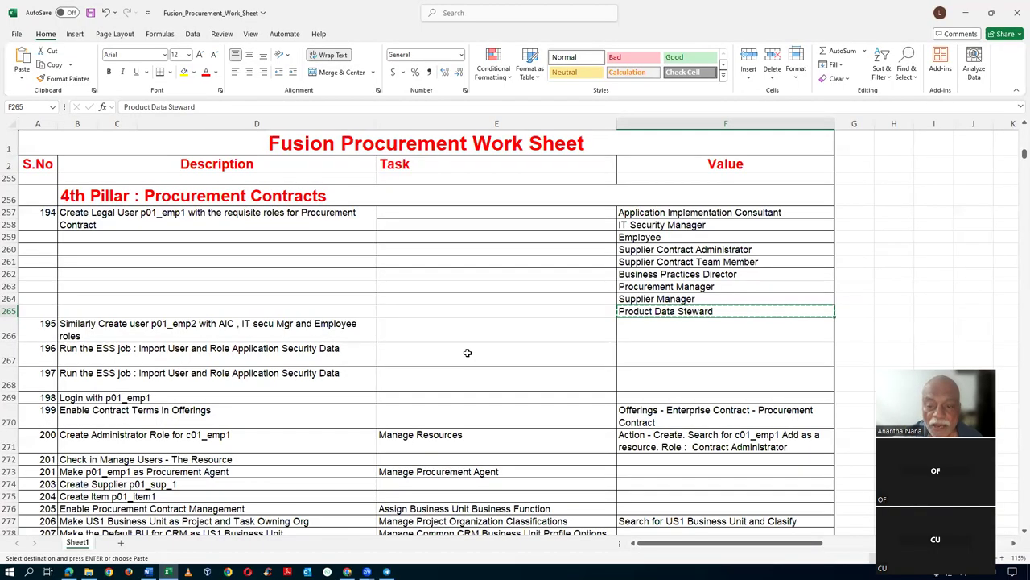
{"action": "left_click", "coordinate": [664, 274]}
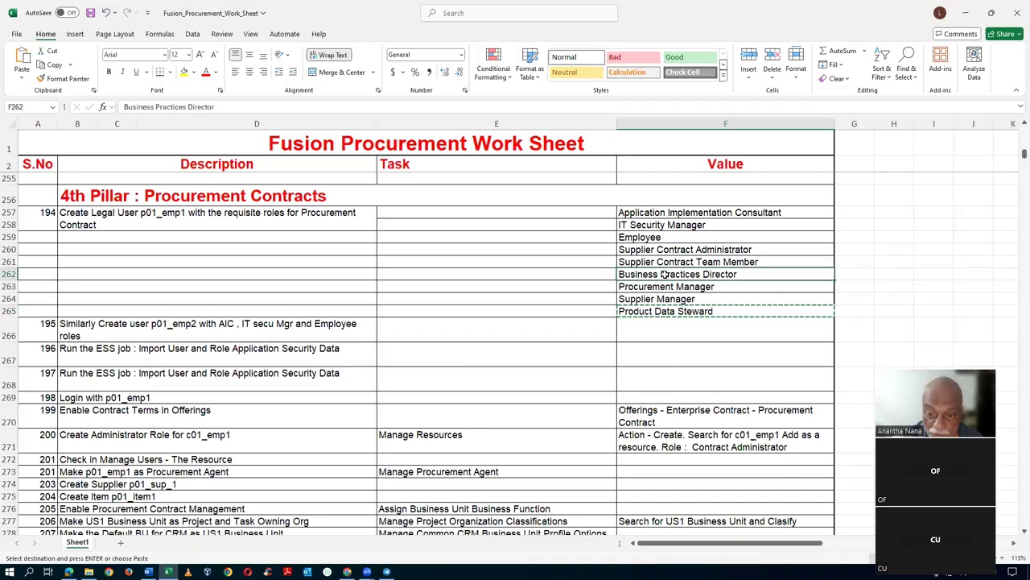
{"action": "key", "text": "ctrl+c"}
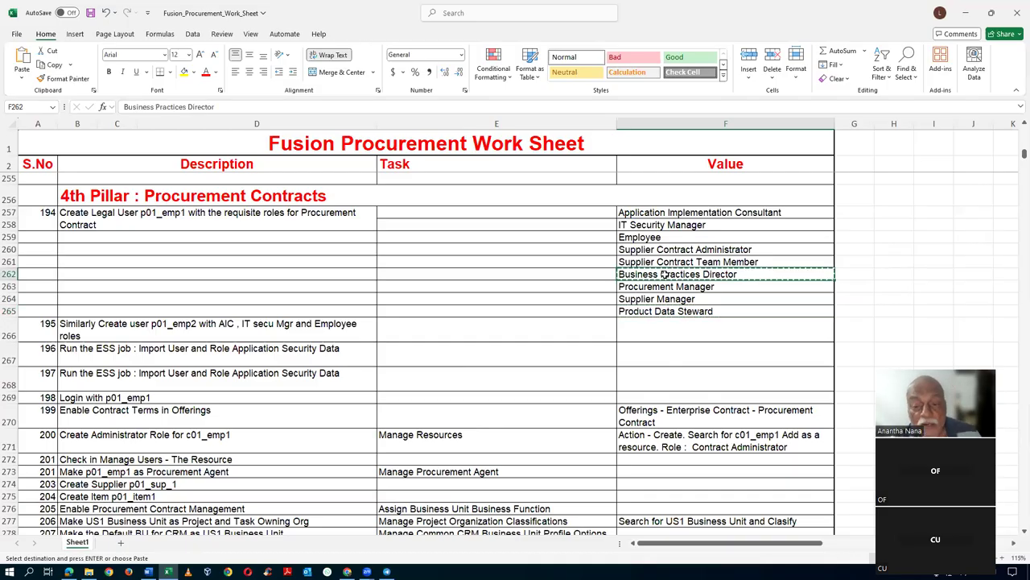
{"action": "key", "text": "alt+Tab"}
{"action": "left_click", "coordinate": [536, 181]}
{"action": "key", "text": "ctrl+v"}
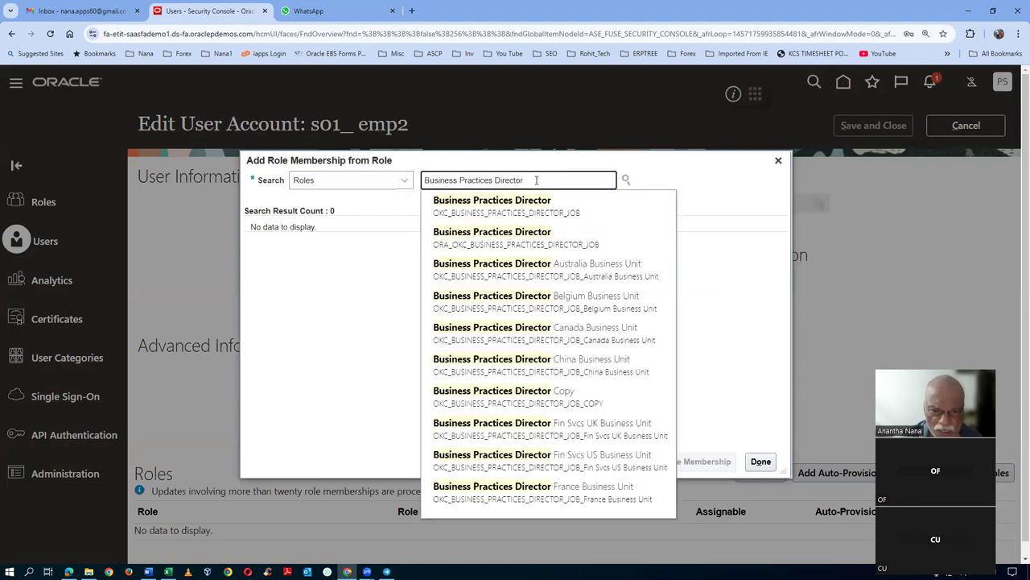
{"action": "left_click", "coordinate": [531, 237]}
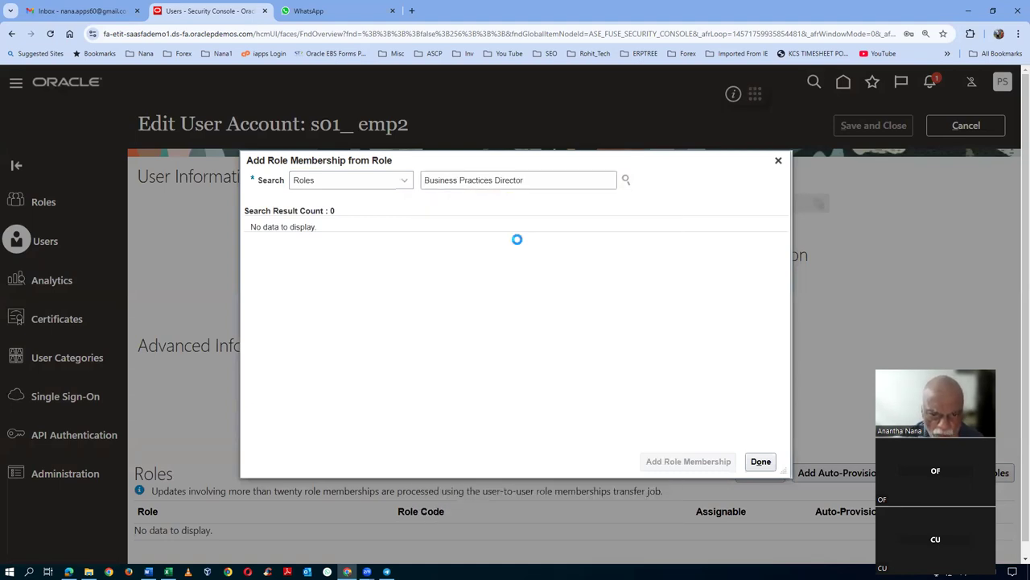
{"action": "left_click", "coordinate": [688, 461]}
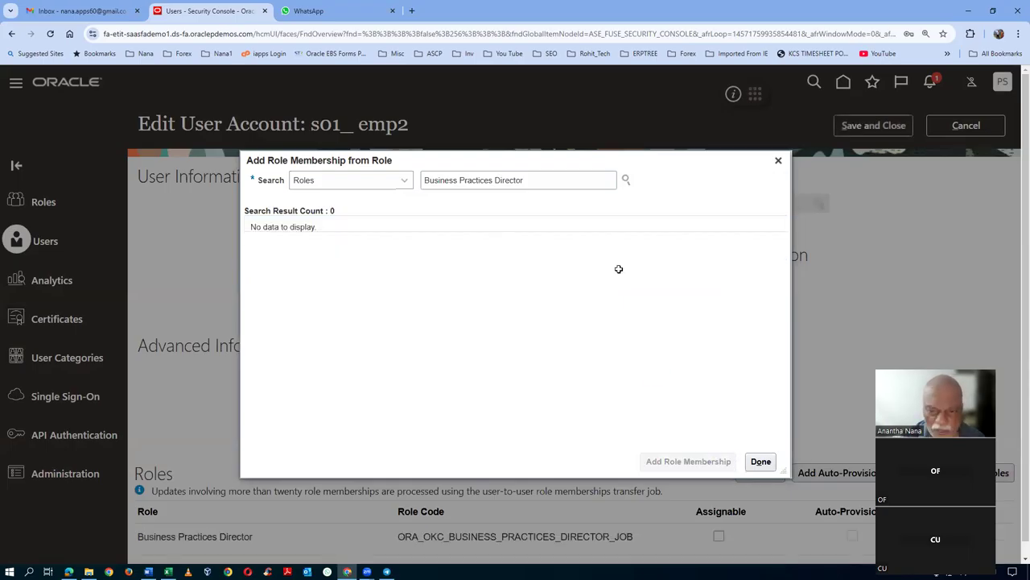
- Add the Employee role copied from the worksheet to the user
{"action": "key", "text": "alt+Tab"}
{"action": "left_click", "coordinate": [676, 236]}
{"action": "key", "text": "ctrl+c"}
{"action": "key", "text": "alt+Tab"}
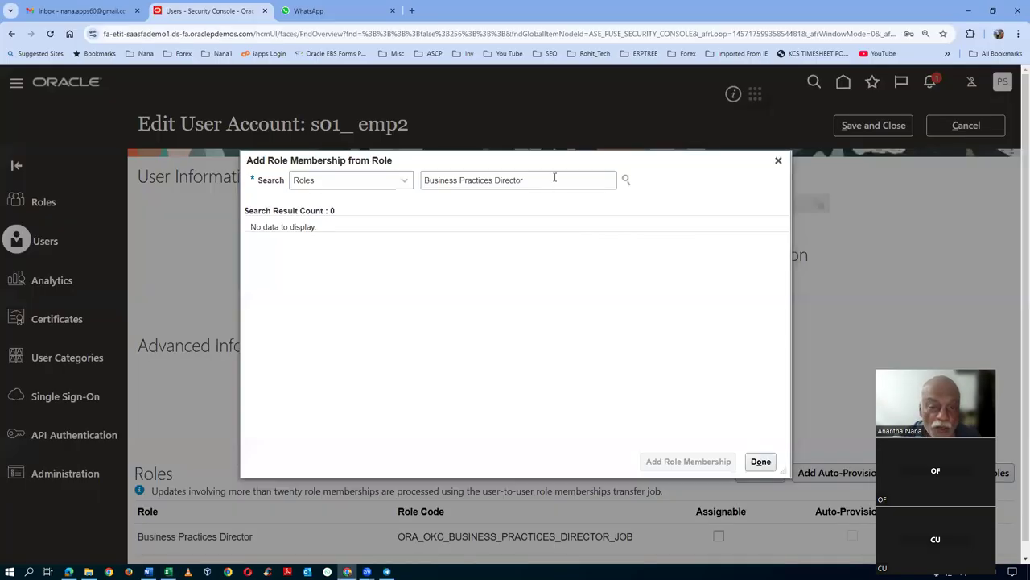
{"action": "left_click_drag", "start_coordinate": [531, 180], "coordinate": [184, 213]}
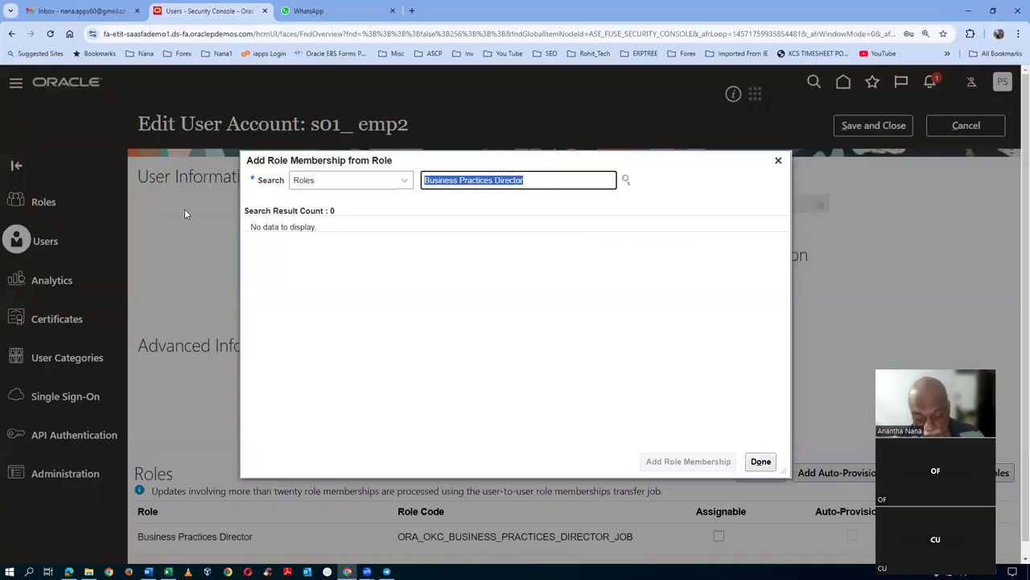
{"action": "key", "text": "ctrl+v"}
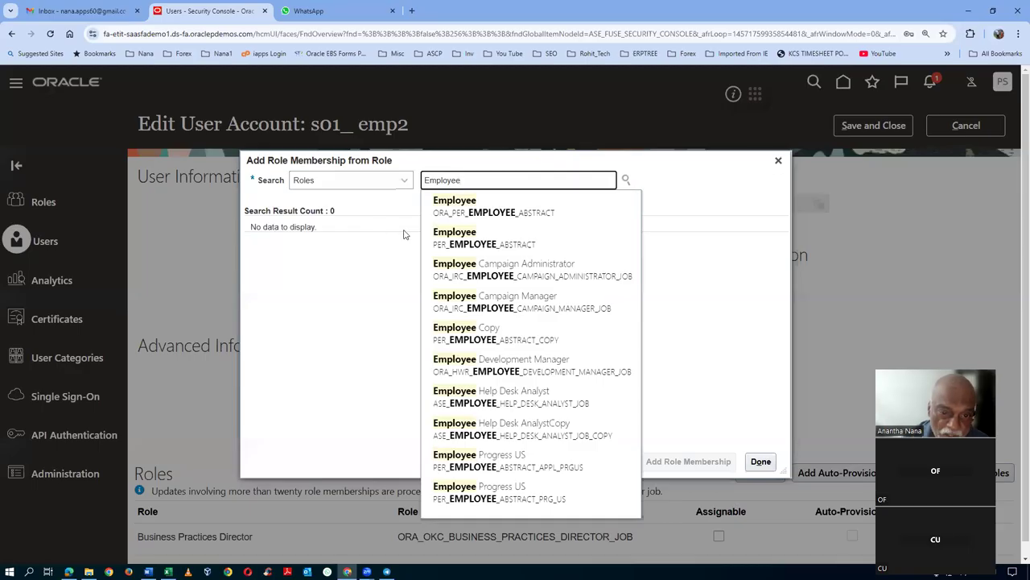
{"action": "left_click", "coordinate": [524, 209]}
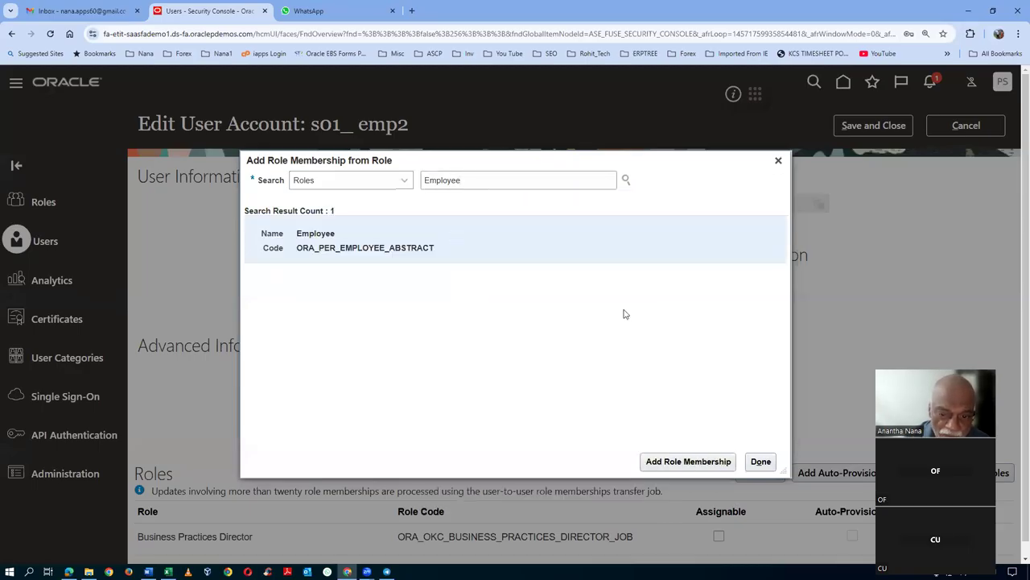
{"action": "left_click", "coordinate": [681, 460]}
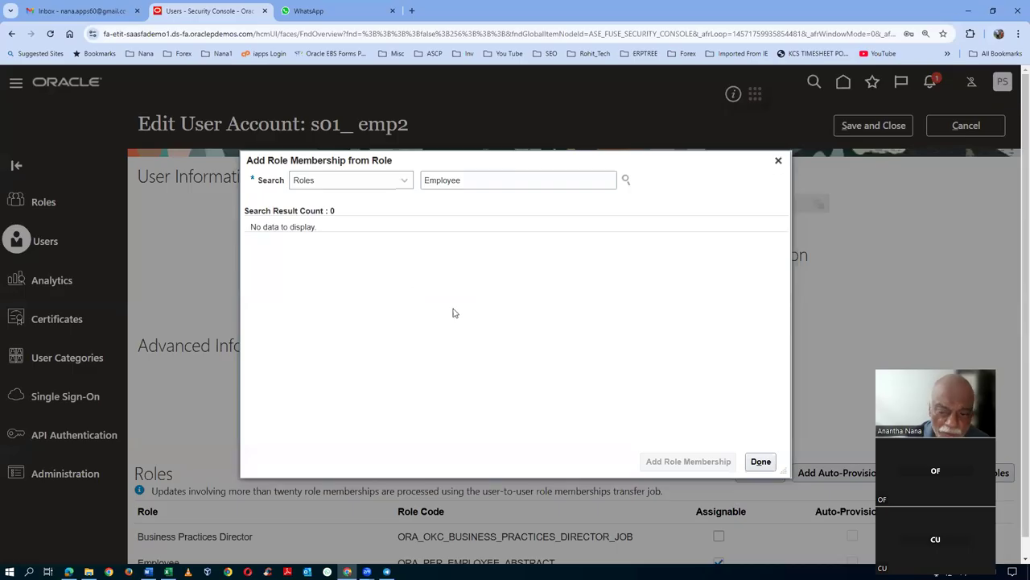
- Finish the role additions, save and close the account, and return home
{"action": "left_click", "coordinate": [761, 462]}
{"action": "scroll", "coordinate": [313, 372], "scroll_direction": "down", "scroll_amount": 1}
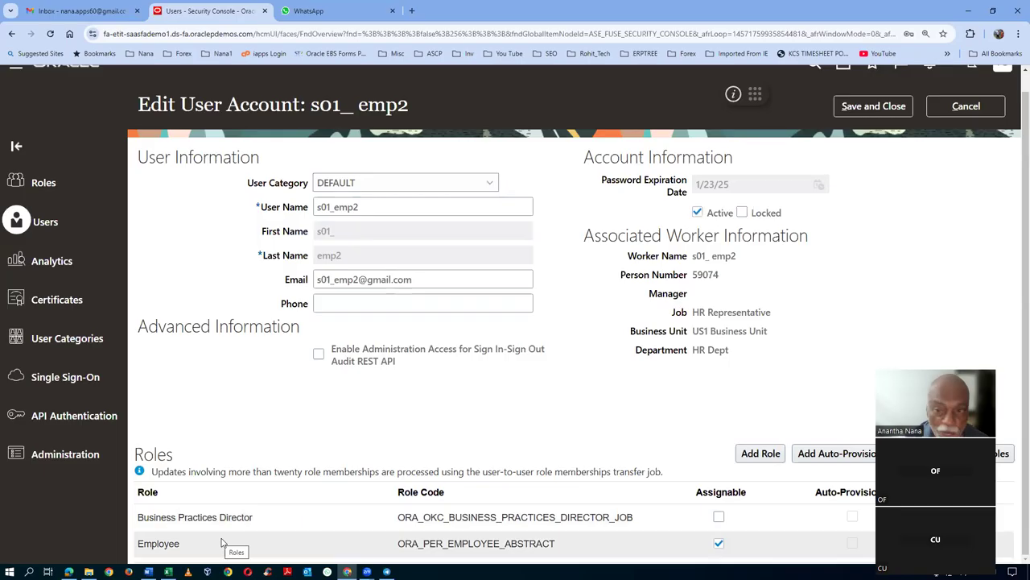
{"action": "scroll", "coordinate": [1016, 280], "scroll_direction": "up", "scroll_amount": 1}
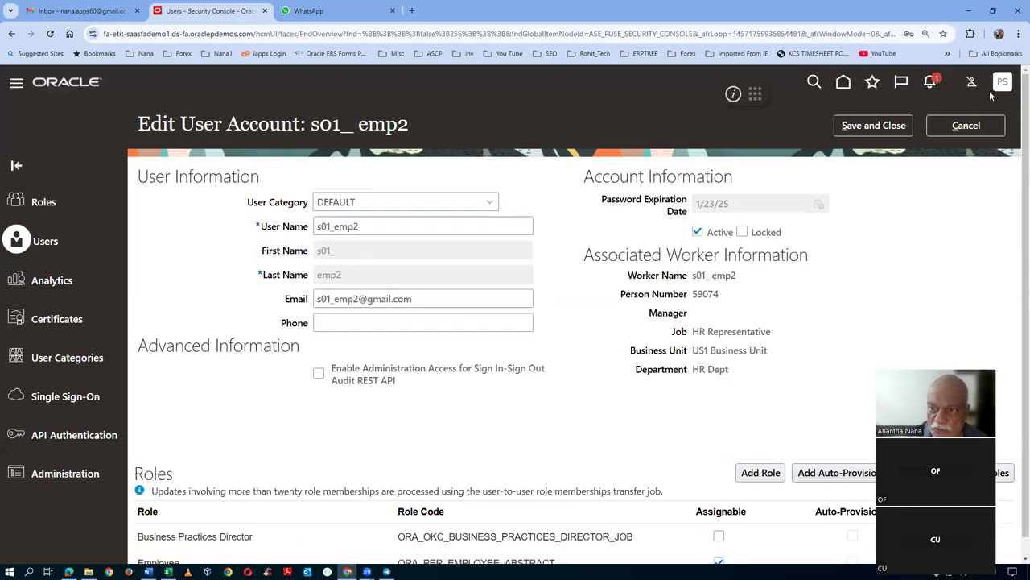
{"action": "left_click", "coordinate": [874, 130]}
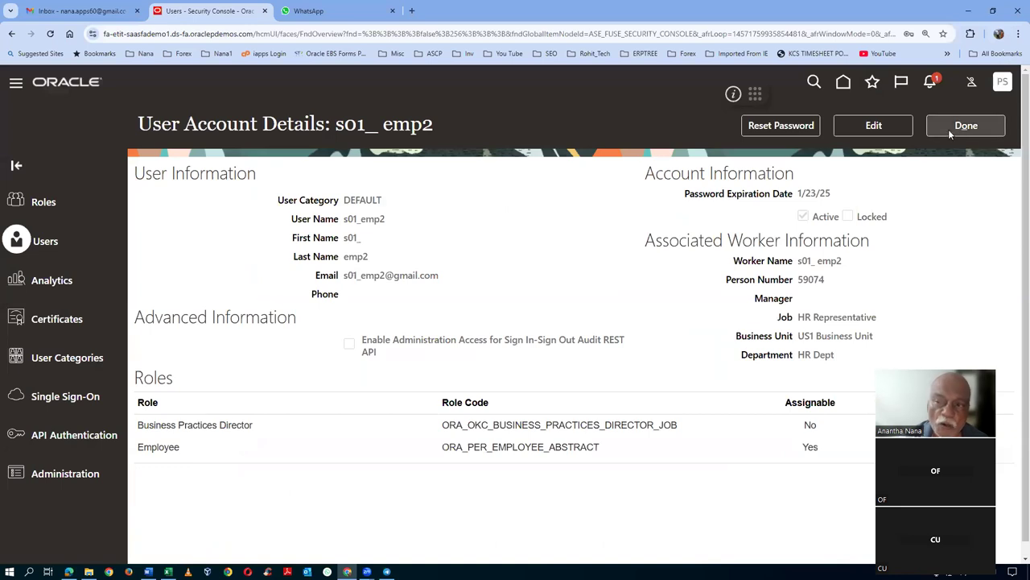
{"action": "left_click", "coordinate": [975, 127]}
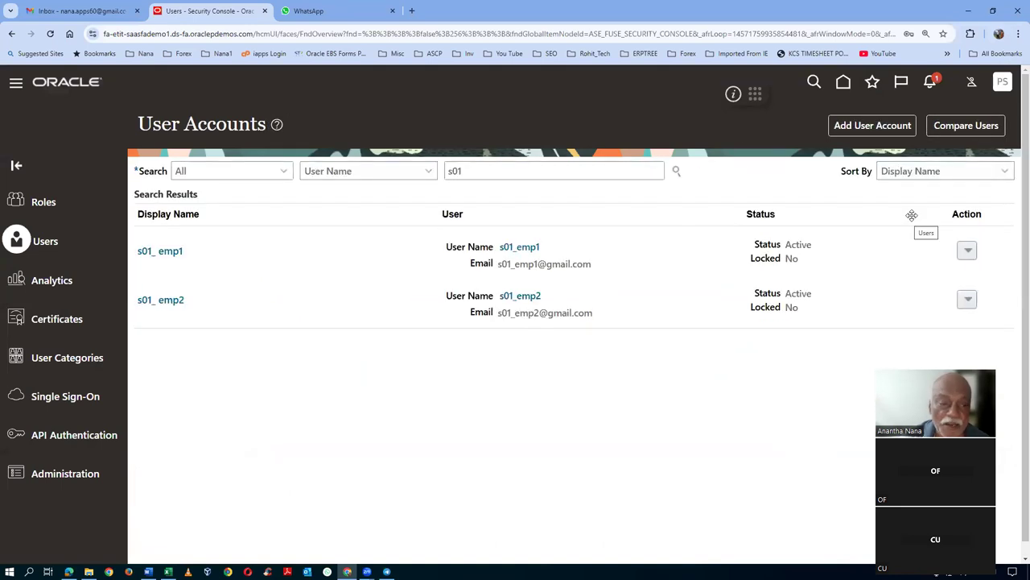
{"action": "left_click", "coordinate": [844, 82]}
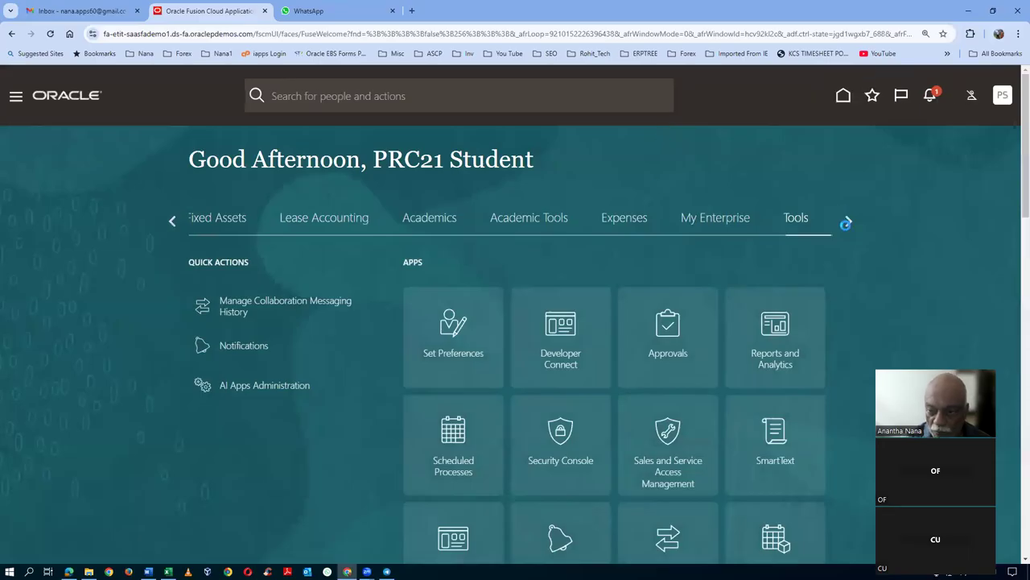
- Schedule and submit the Import User and Role Application Security Data process
{"action": "left_click", "coordinate": [847, 223]}
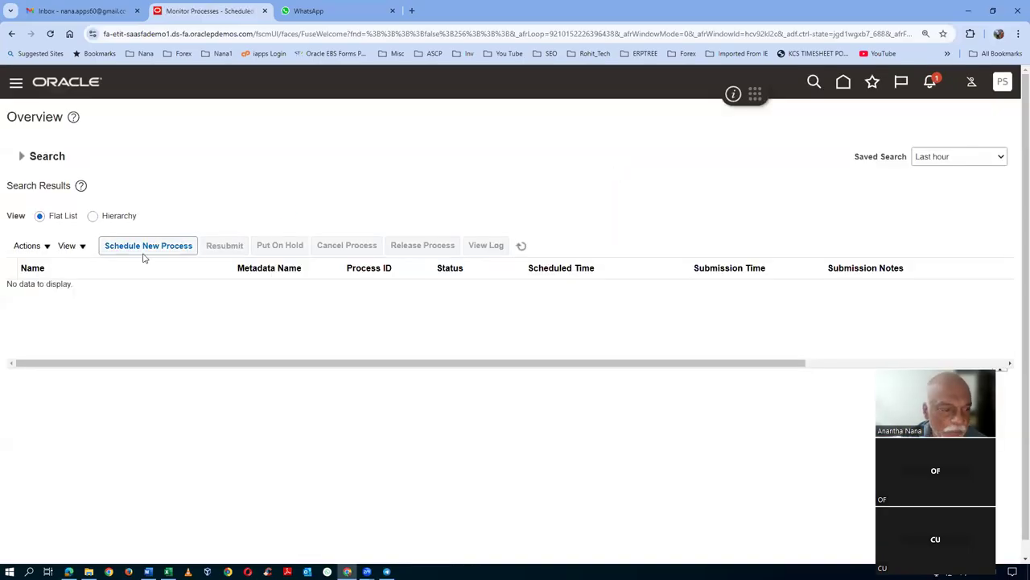
{"action": "left_click", "coordinate": [144, 249]}
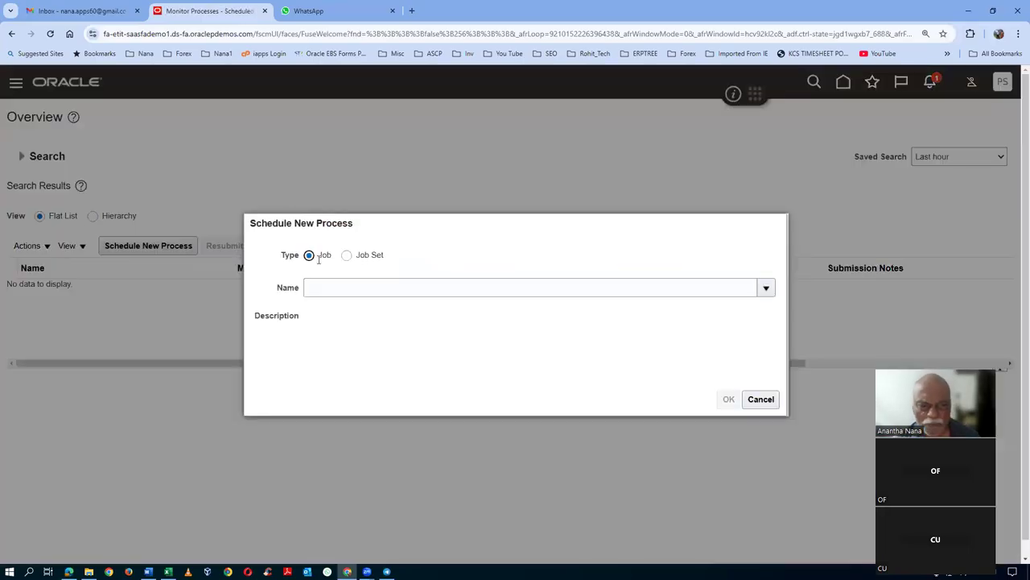
{"action": "left_click", "coordinate": [338, 290]}
{"action": "type", "text": "im"}
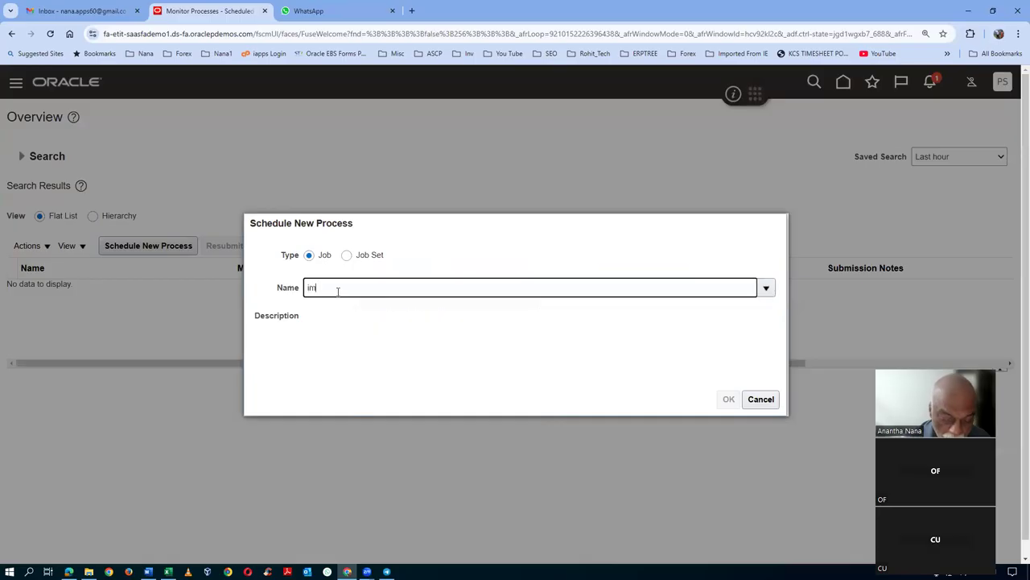
{"action": "type", "text": "port%user%role%"}
{"action": "key", "text": "Tab"}
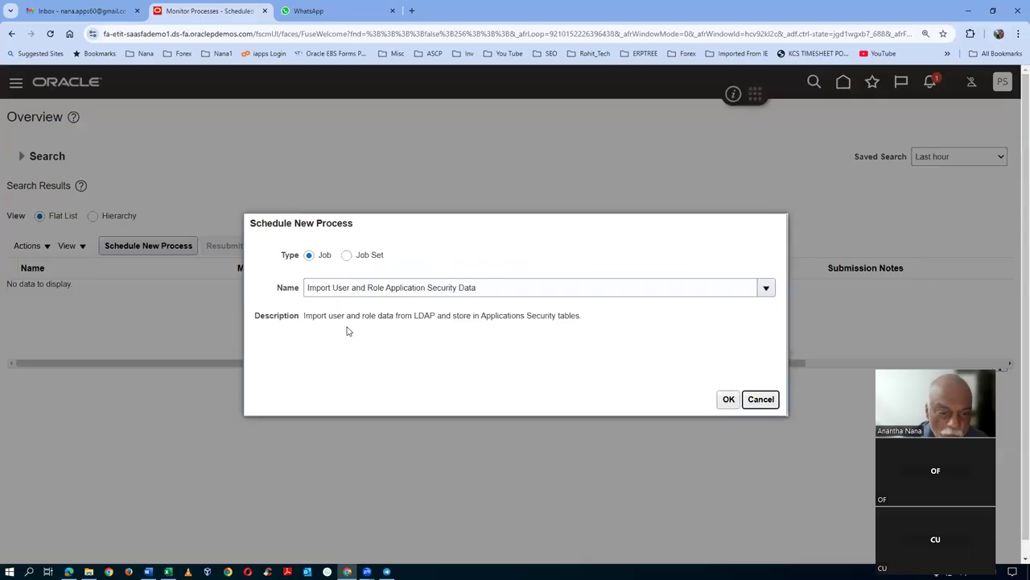
{"action": "left_click", "coordinate": [729, 400]}
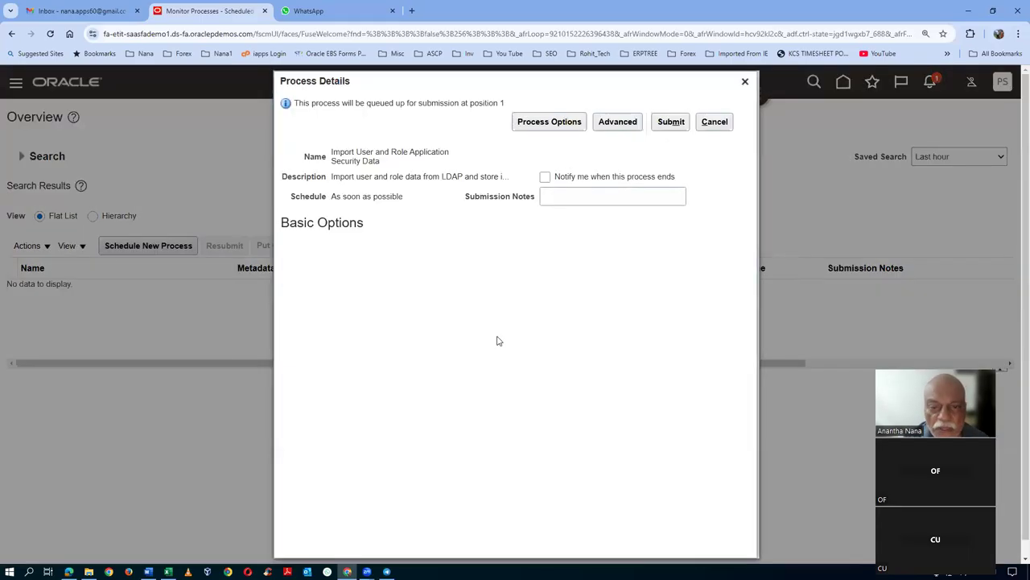
{"action": "left_click", "coordinate": [671, 122]}
{"action": "left_click", "coordinate": [668, 213]}
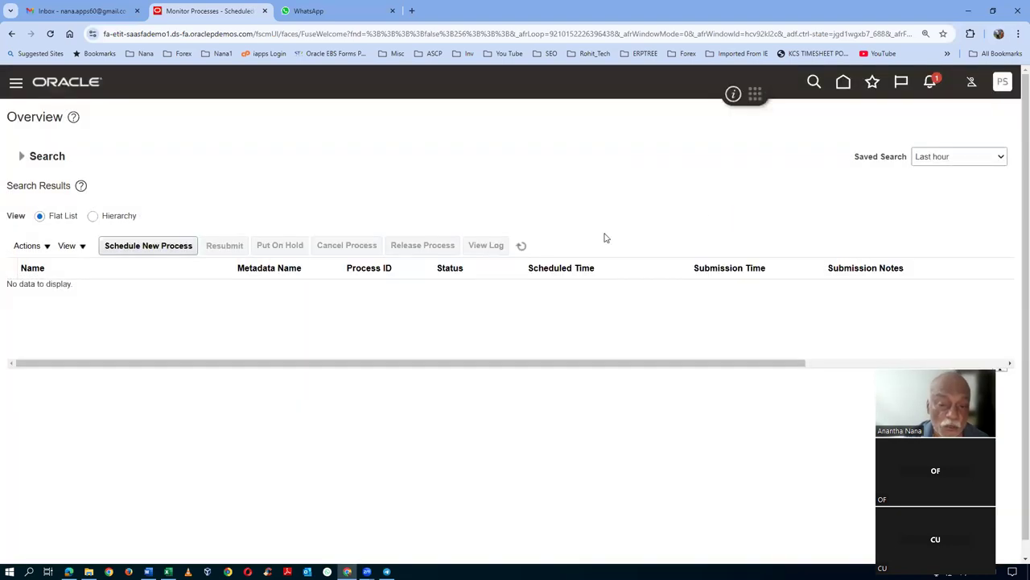
- Refresh process 7374397 repeatedly until it shows Running
{"action": "left_click", "coordinate": [522, 246]}
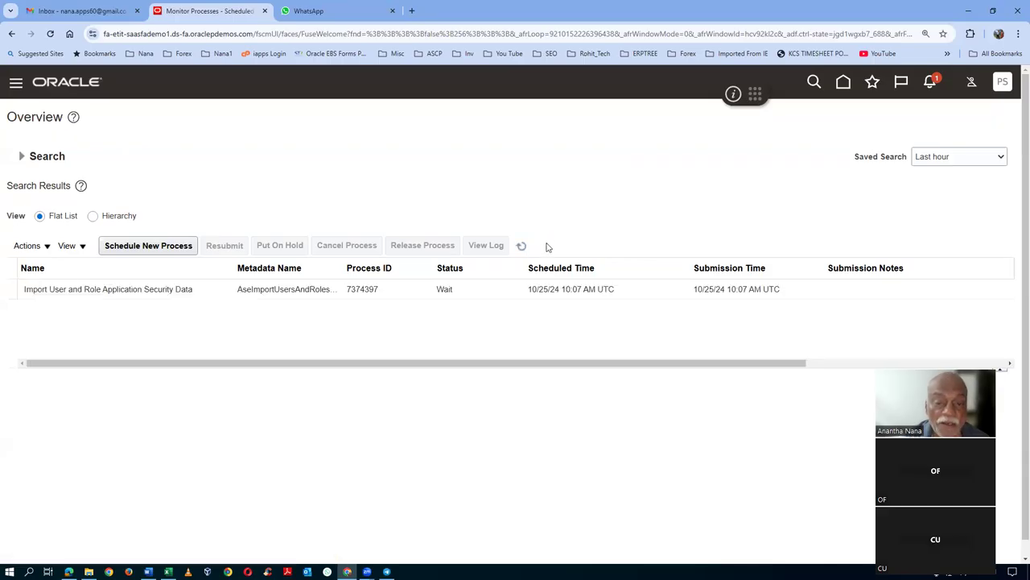
{"action": "left_click", "coordinate": [212, 292]}
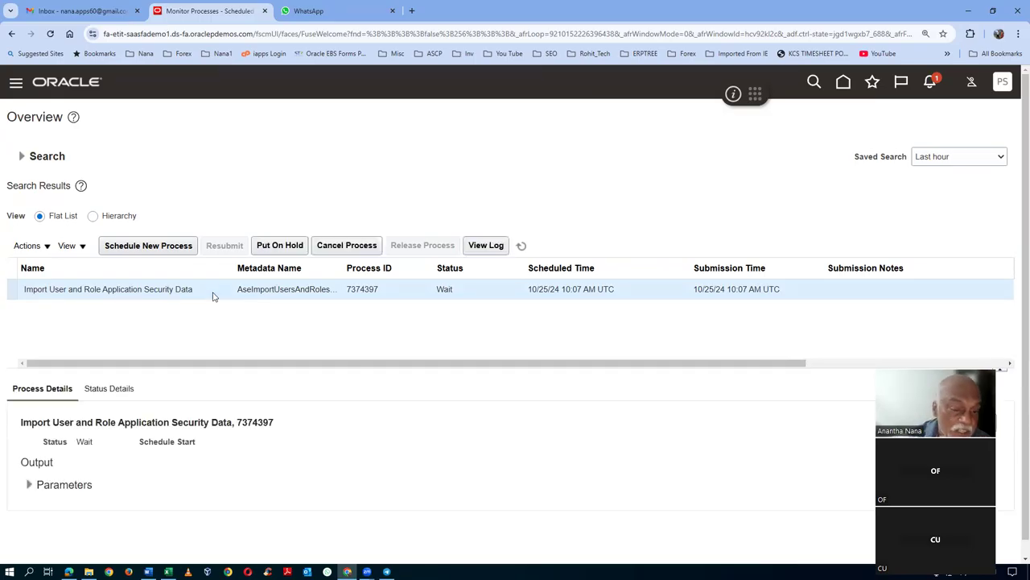
{"action": "left_click", "coordinate": [521, 247]}
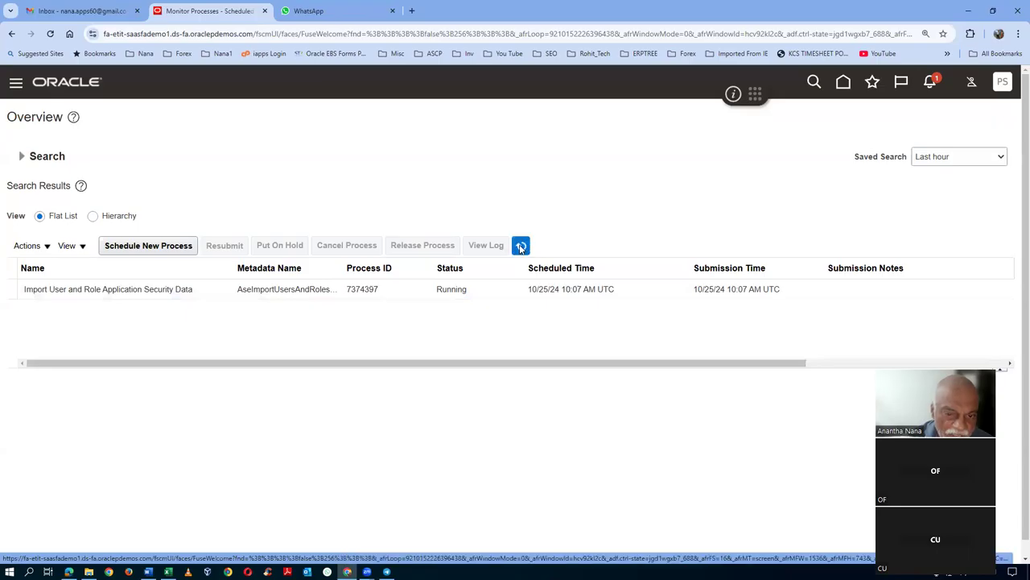
{"action": "left_click", "coordinate": [521, 247]}
{"action": "left_click", "coordinate": [521, 246]}
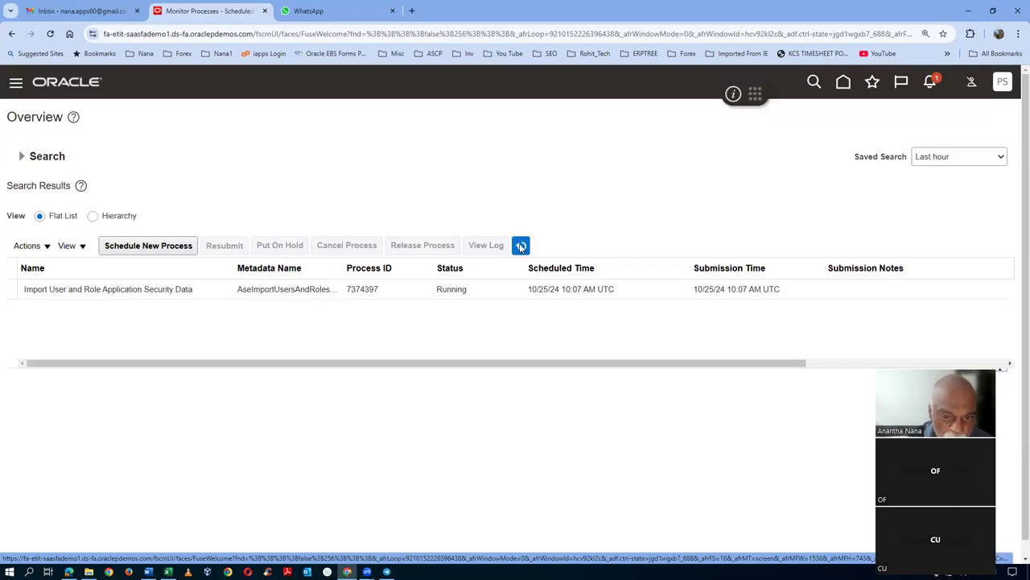
{"action": "left_click", "coordinate": [521, 246]}
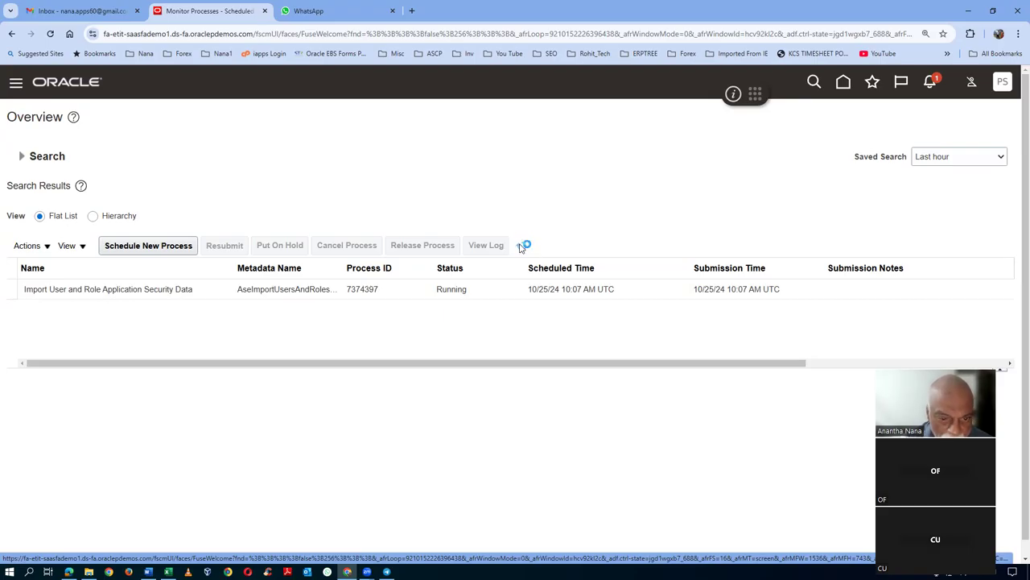
{"action": "left_click", "coordinate": [521, 246]}
{"action": "left_click", "coordinate": [521, 247]}
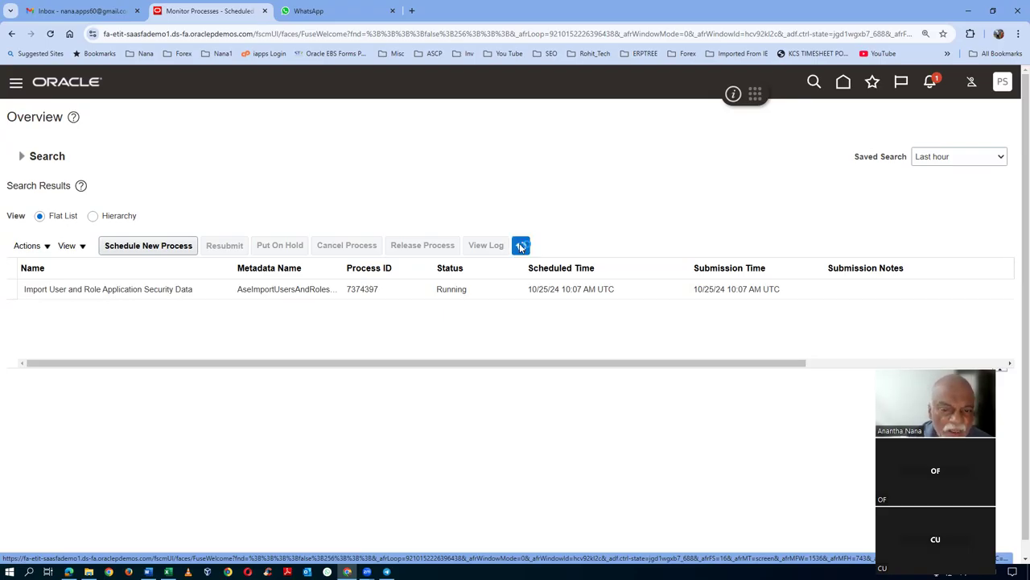
{"action": "left_click", "coordinate": [154, 247]}
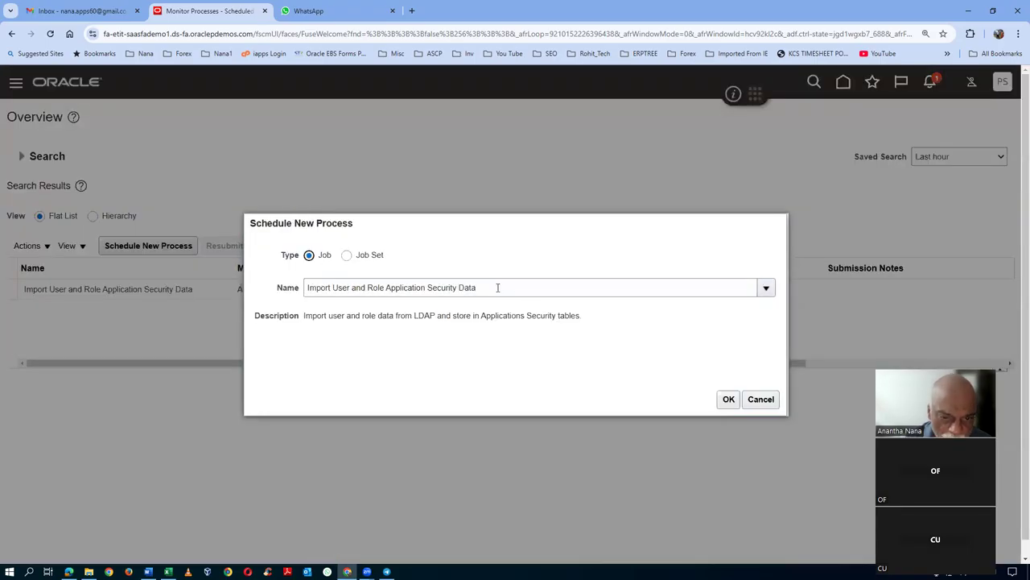
- Schedule and submit the Retrieve Latest LDAP Changes process
{"action": "left_click_drag", "start_coordinate": [498, 288], "coordinate": [281, 299]}
{"action": "type", "text": "LDAP"}
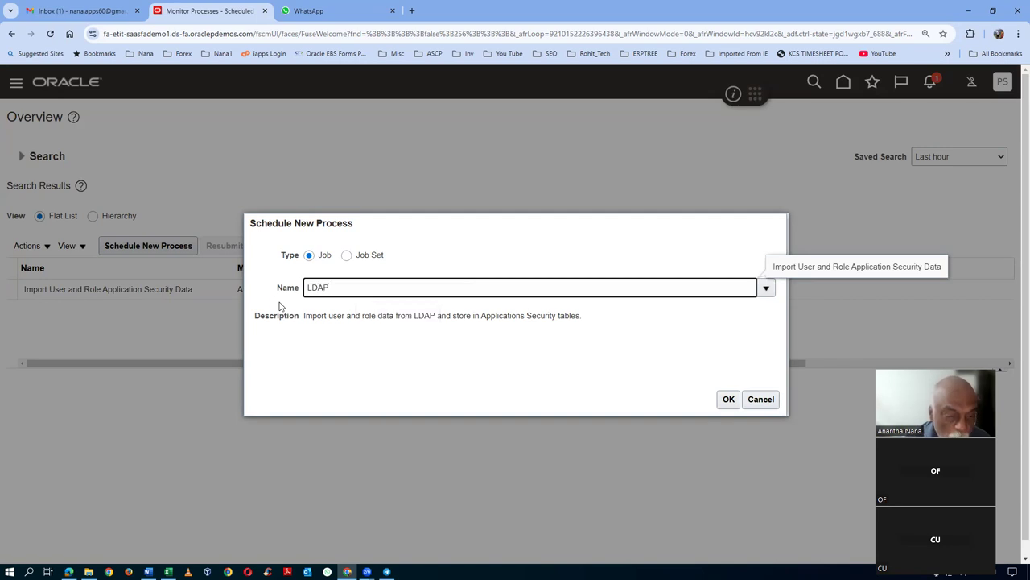
{"action": "key", "text": "Tab"}
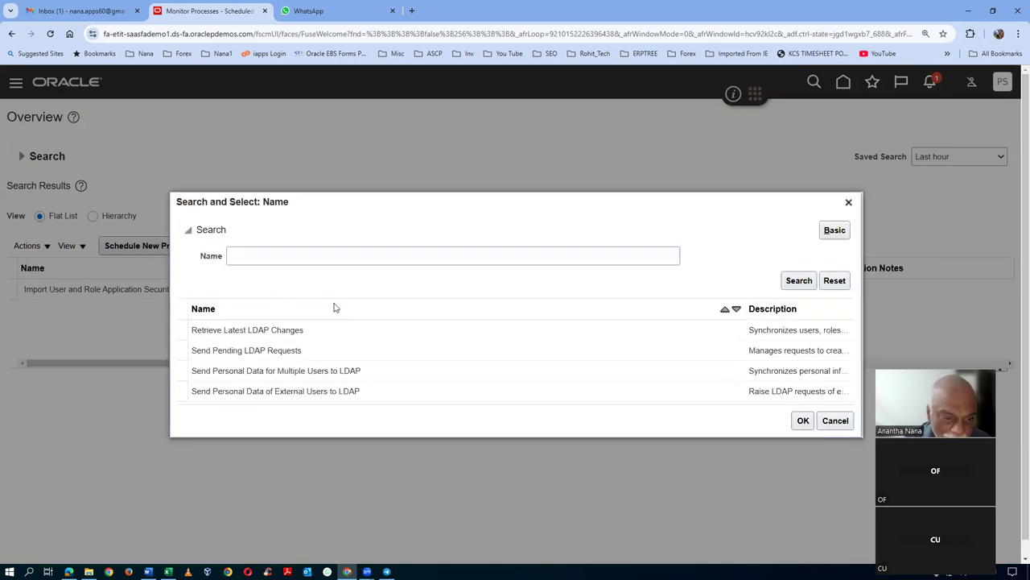
{"action": "left_click", "coordinate": [326, 330]}
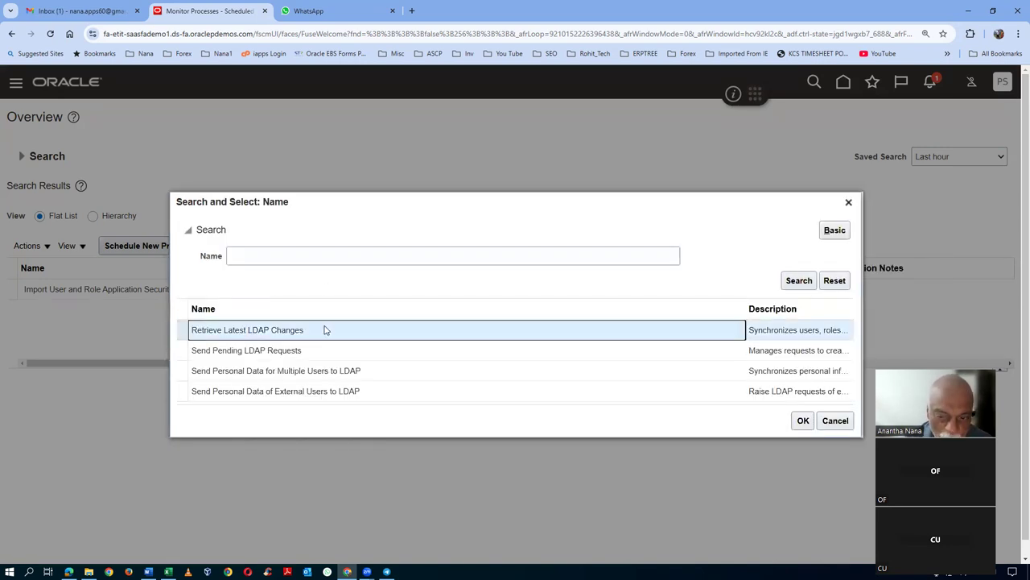
{"action": "left_click", "coordinate": [802, 421]}
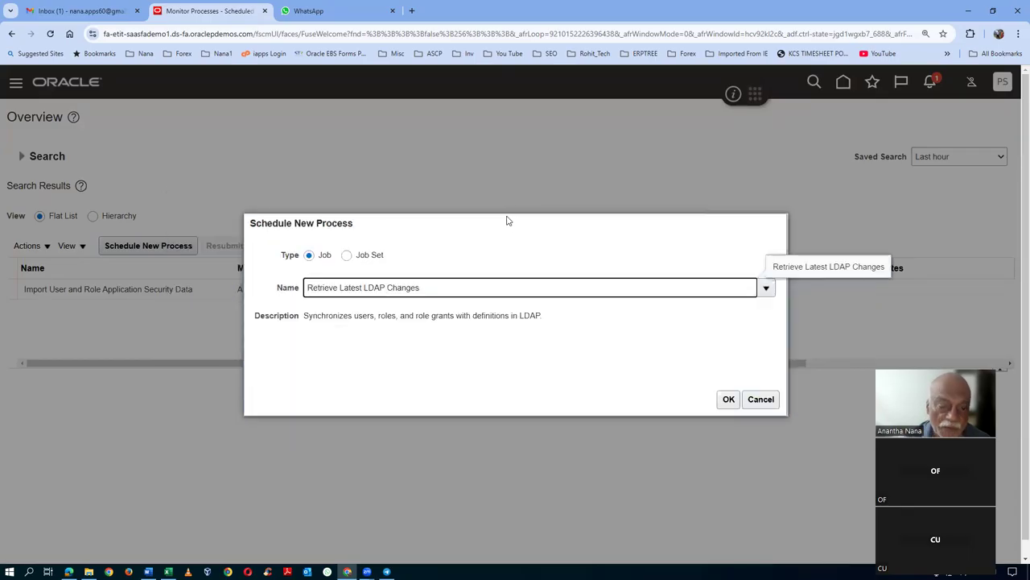
{"action": "left_click", "coordinate": [729, 399]}
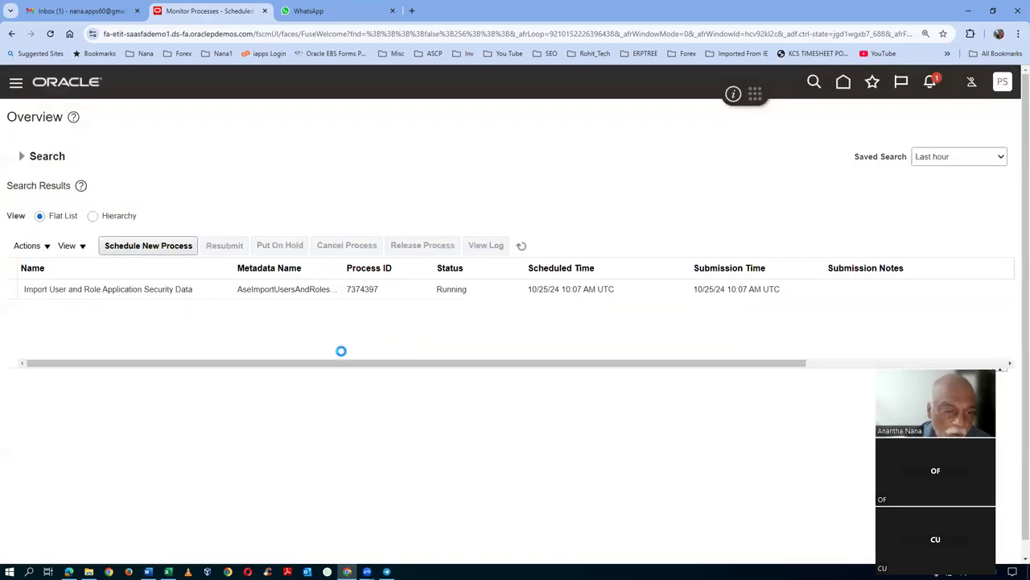
{"action": "left_click", "coordinate": [674, 123]}
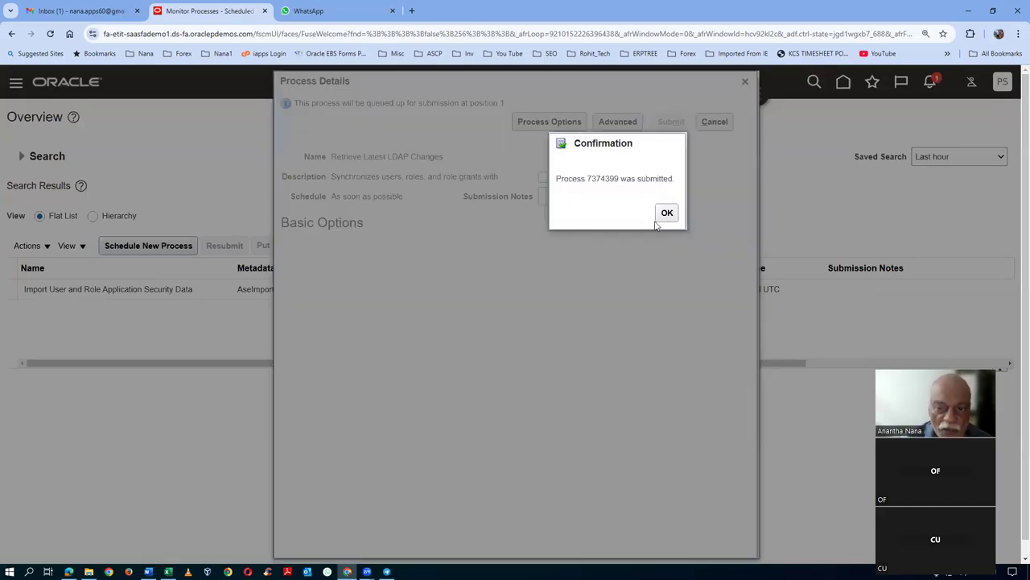
{"action": "left_click", "coordinate": [667, 212]}
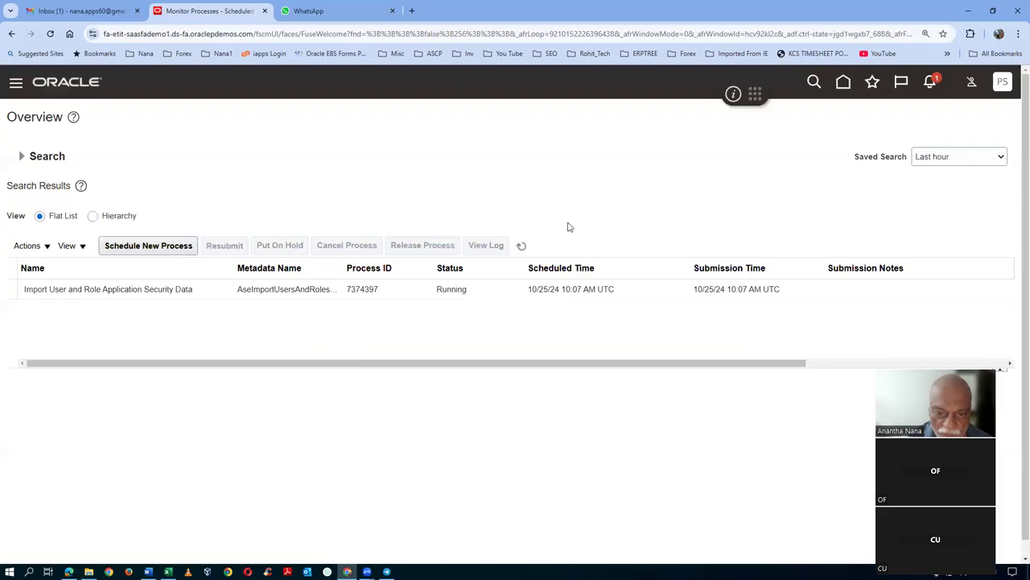
- Refresh the process list until the LDAP job 7374399 runs, then return home
{"action": "left_click", "coordinate": [522, 247]}
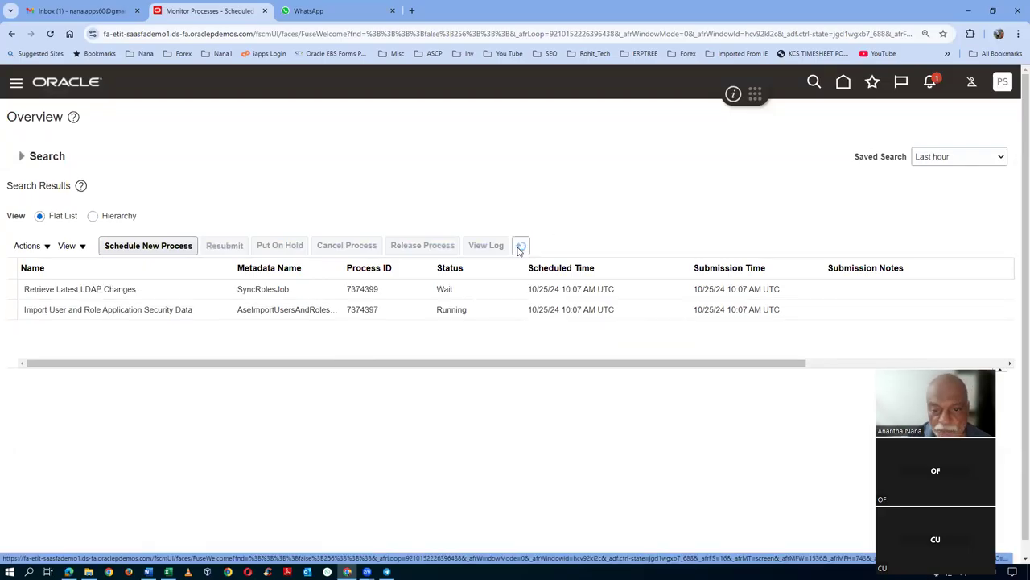
{"action": "left_click", "coordinate": [521, 249]}
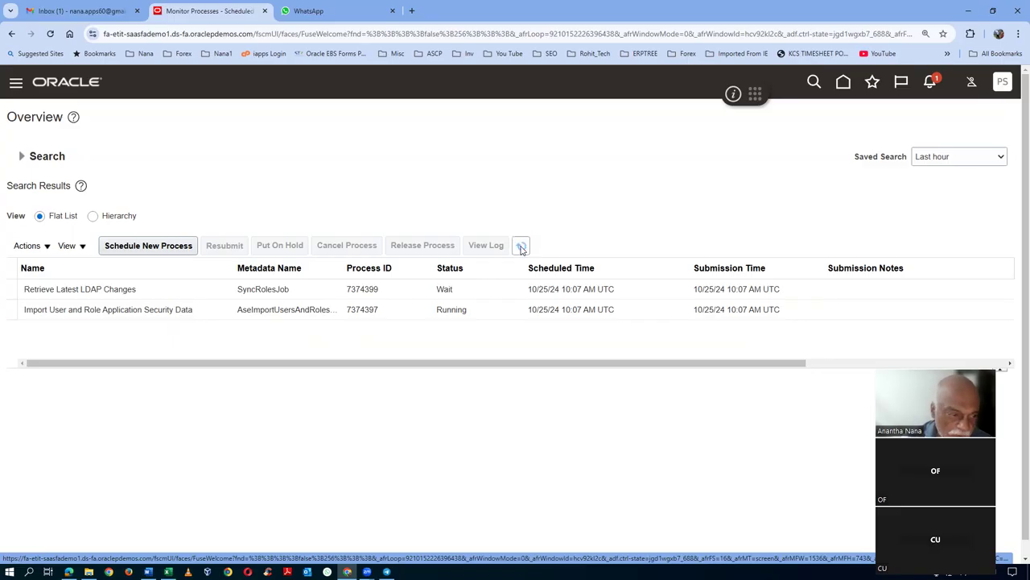
{"action": "left_click", "coordinate": [521, 247]}
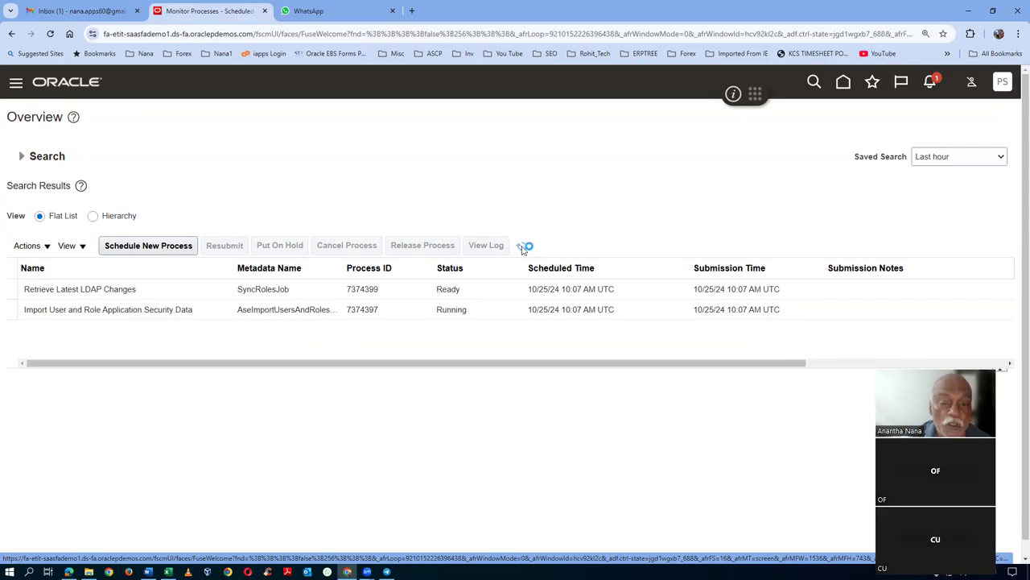
{"action": "left_click", "coordinate": [521, 247]}
{"action": "left_click", "coordinate": [521, 247]}
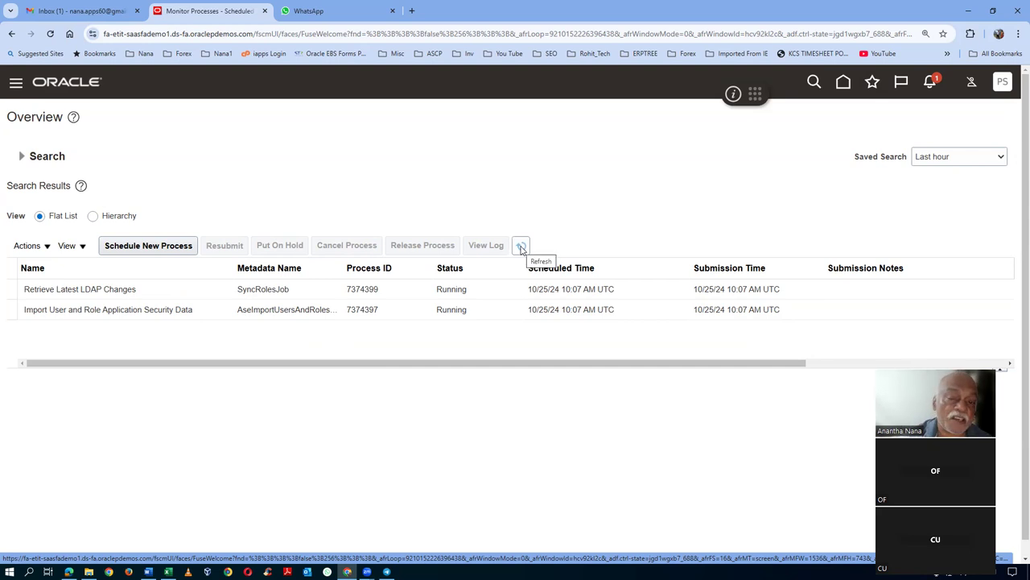
{"action": "left_click", "coordinate": [520, 247]}
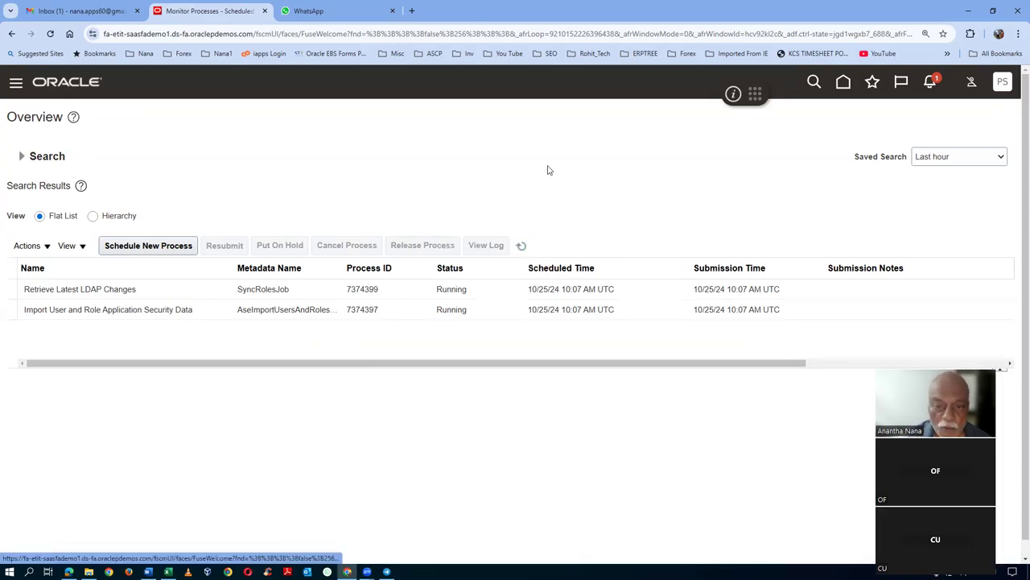
{"action": "left_click", "coordinate": [843, 84]}
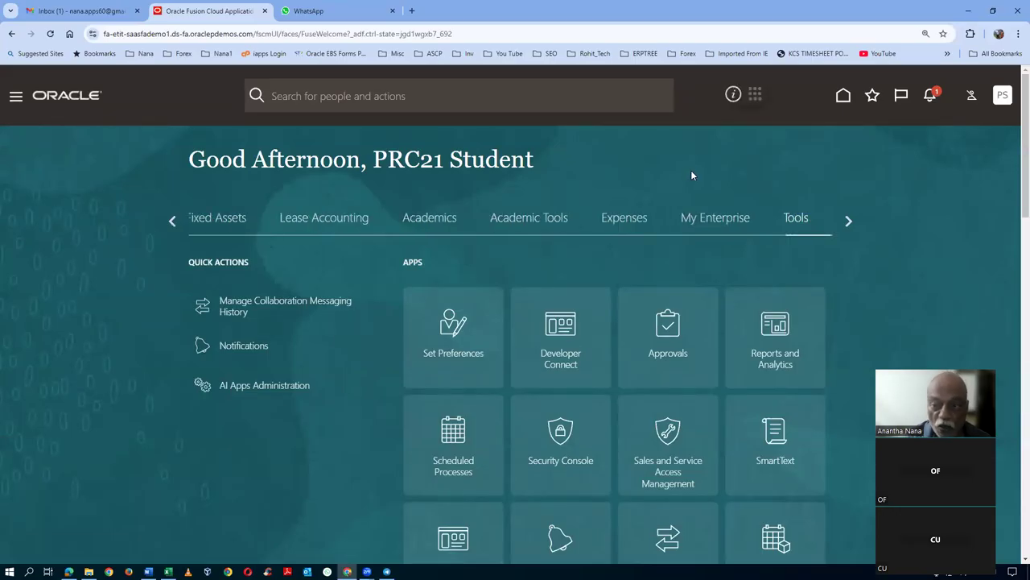
{"action": "left_click", "coordinate": [1003, 98]}
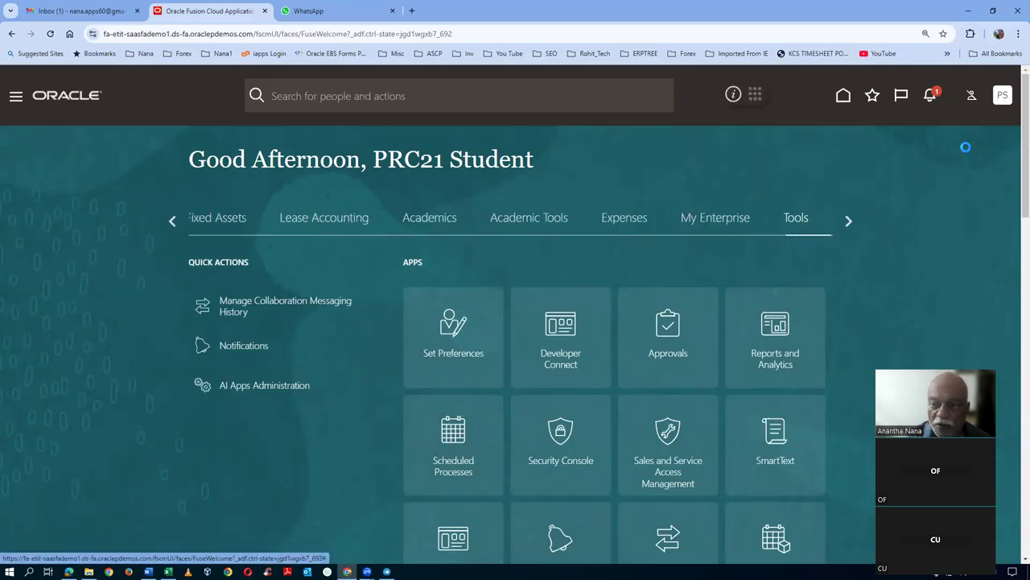
- Open the Enterprise Contracts offering from Setup and Maintenance's Offerings page
{"action": "left_click", "coordinate": [773, 296]}
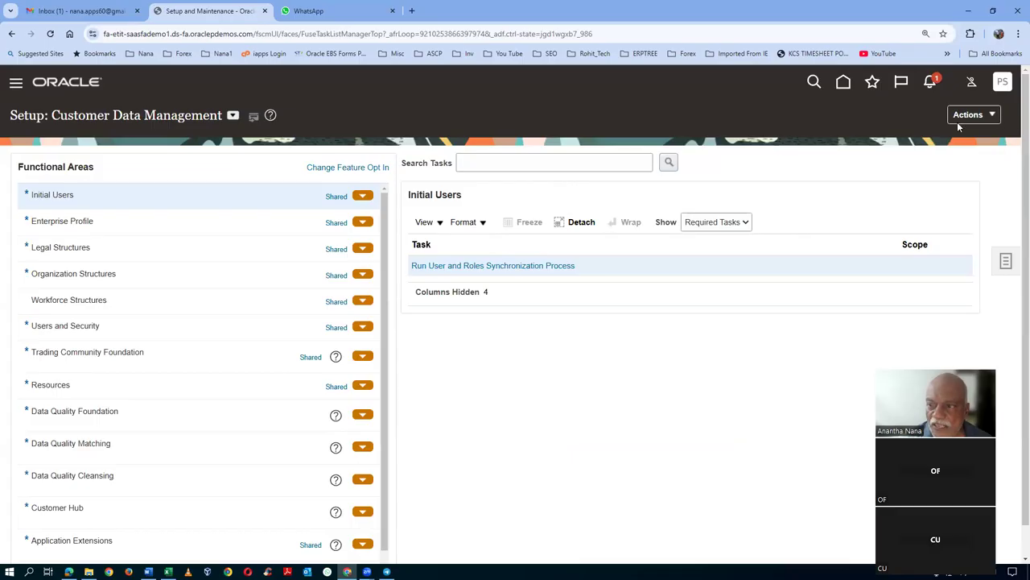
{"action": "left_click", "coordinate": [957, 122]}
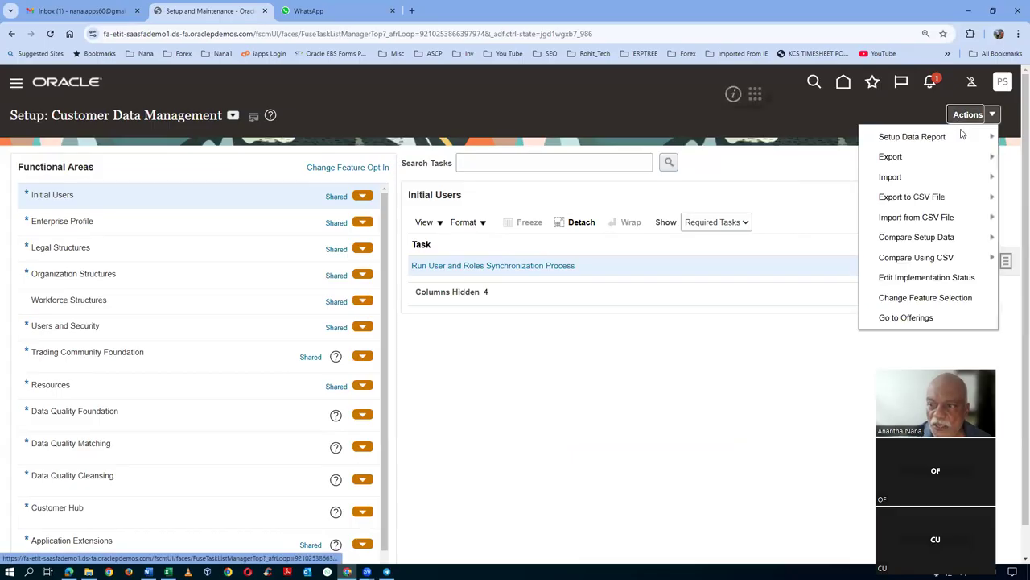
{"action": "left_click", "coordinate": [906, 318]}
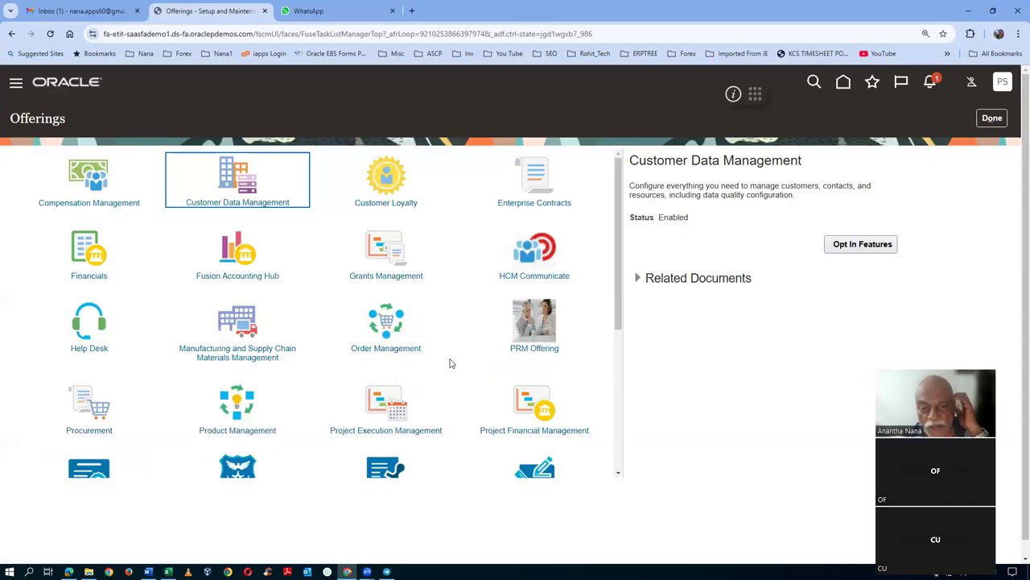
{"action": "left_click", "coordinate": [537, 176]}
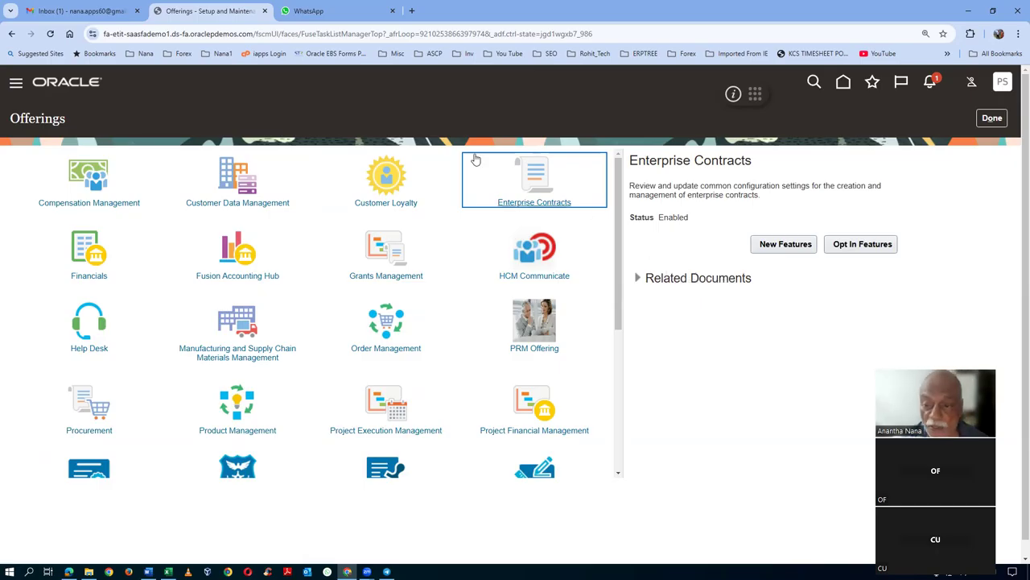
{"action": "left_click", "coordinate": [879, 250]}
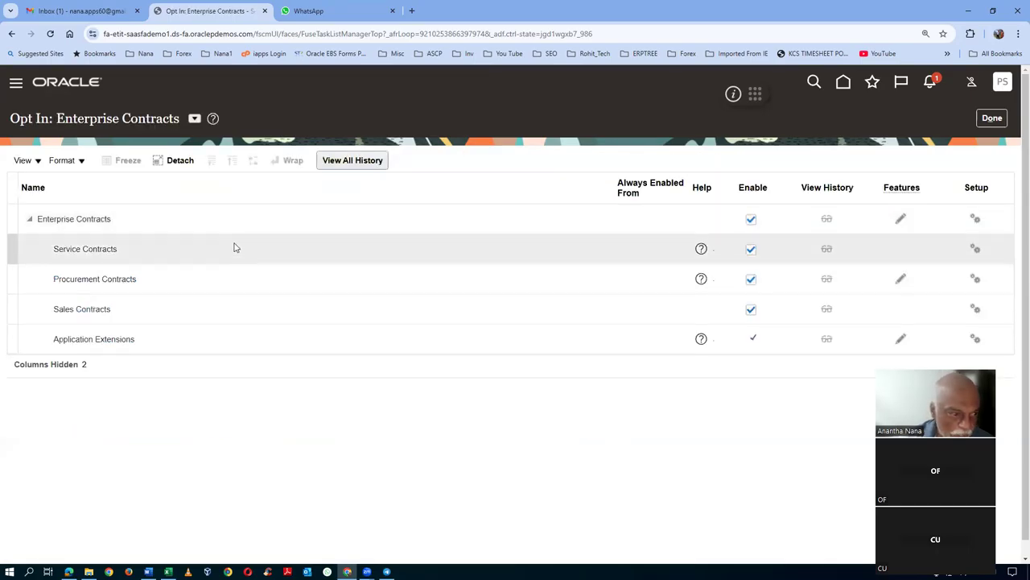
{"action": "left_click", "coordinate": [171, 253]}
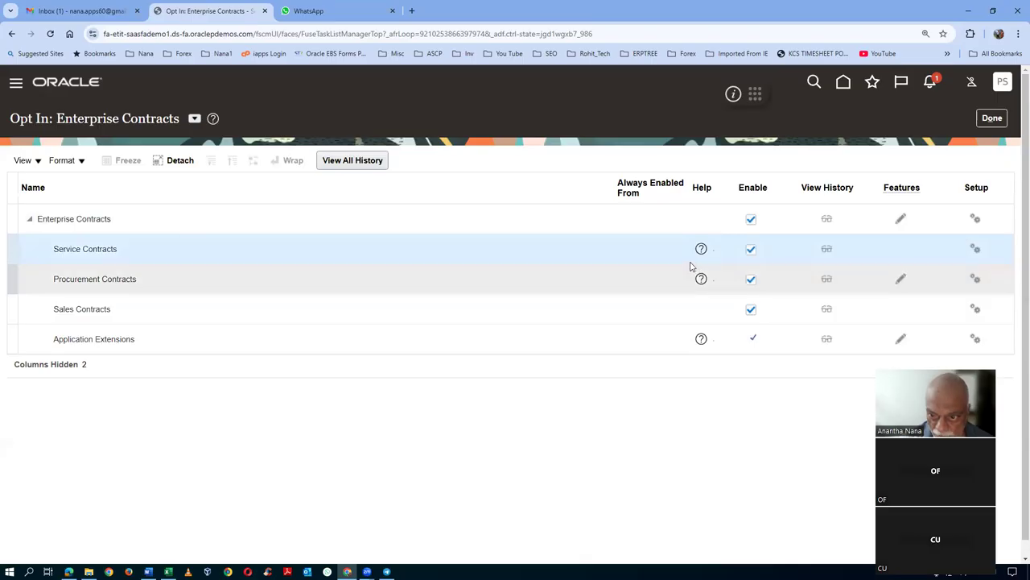
{"action": "left_click", "coordinate": [147, 289]}
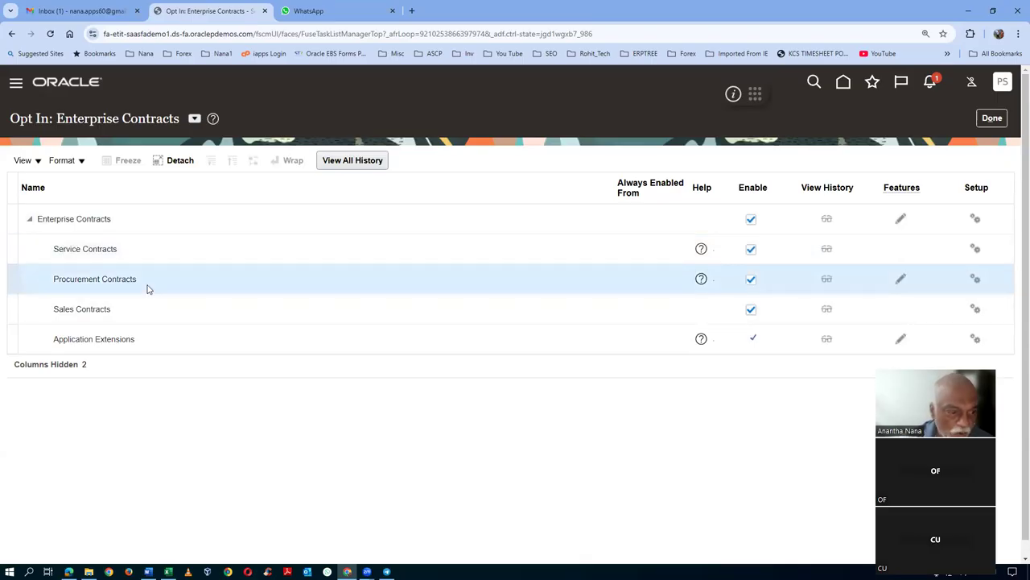
{"action": "left_click", "coordinate": [142, 313]}
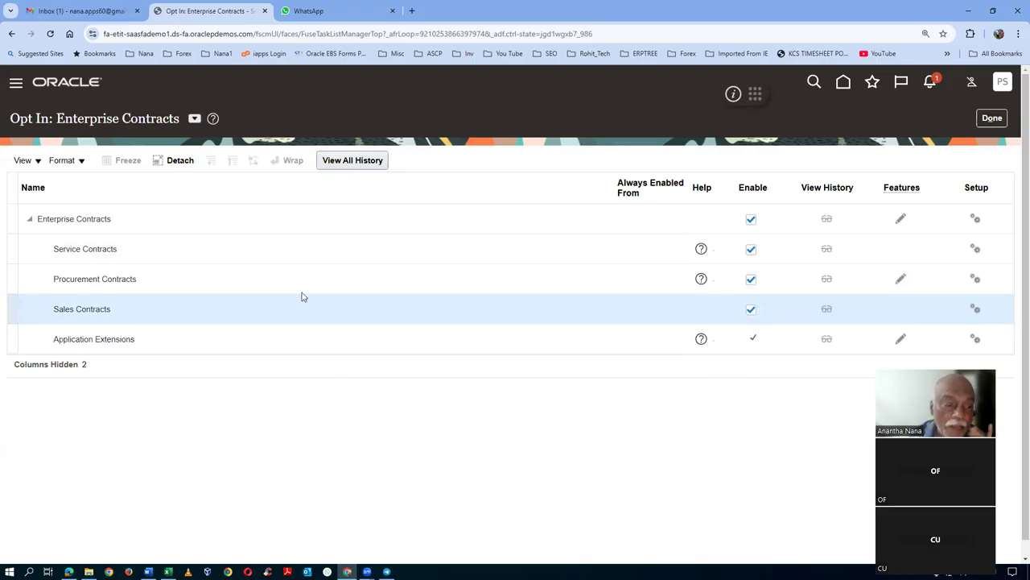
{"action": "left_click", "coordinate": [239, 282]}
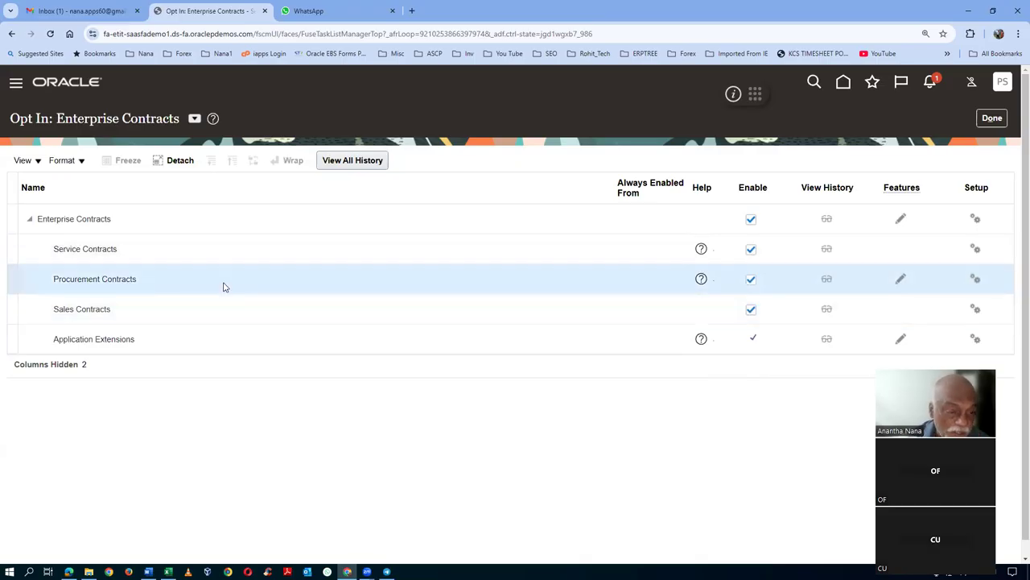
{"action": "left_click", "coordinate": [180, 315]}
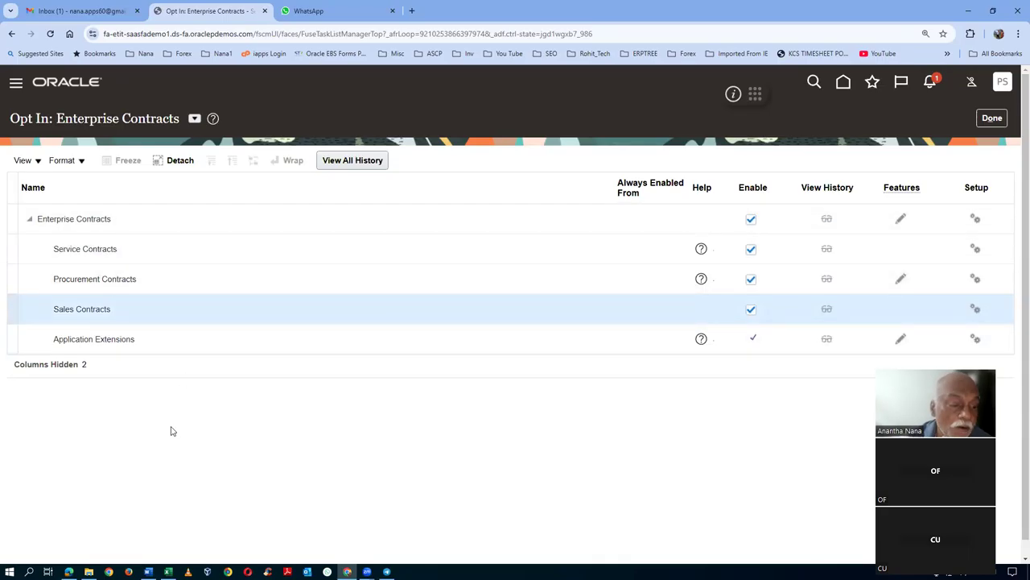
{"action": "left_click", "coordinate": [171, 431]}
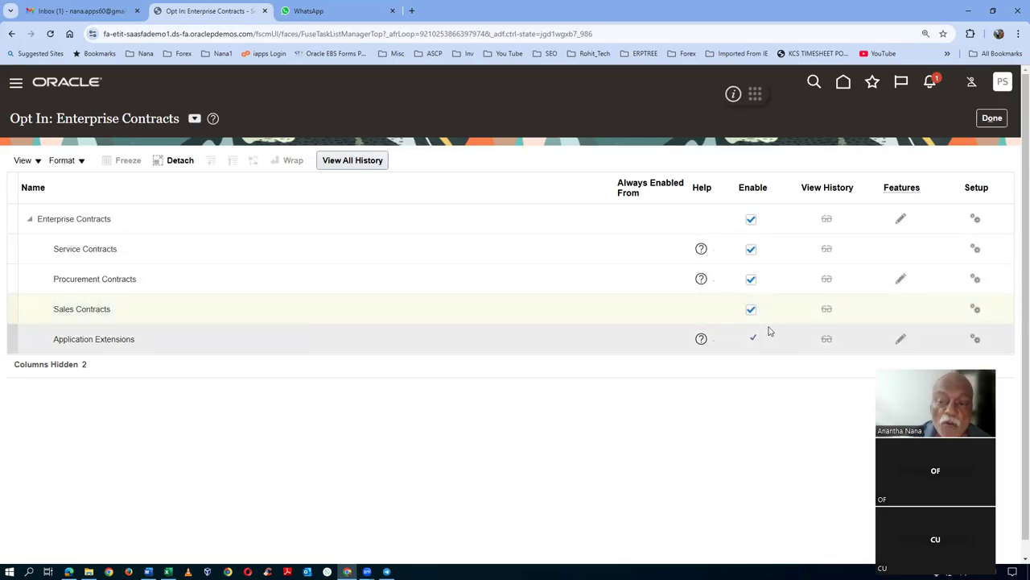
{"action": "left_click", "coordinate": [208, 283]}
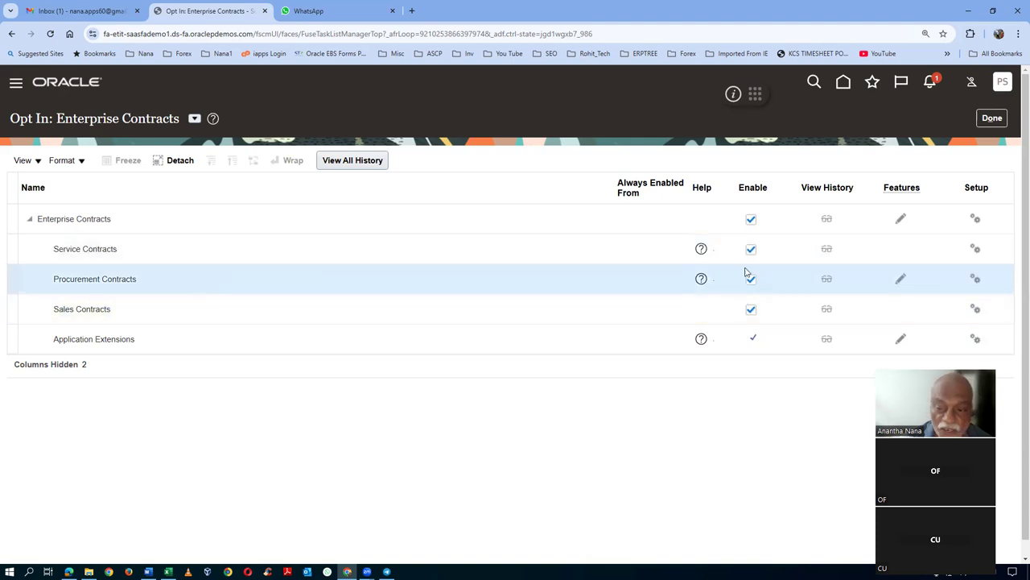
{"action": "left_click", "coordinate": [992, 117]}
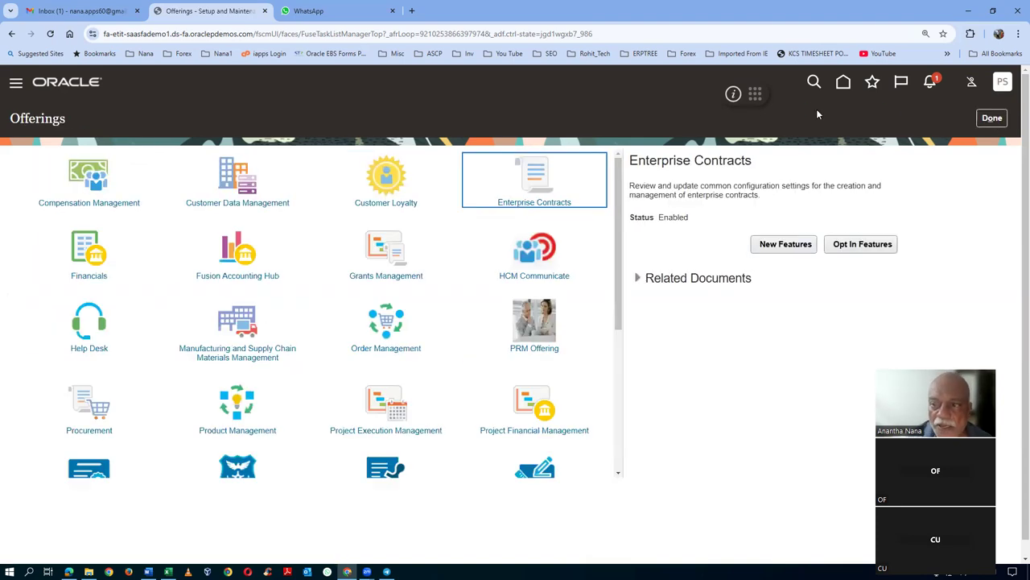
- Switch setup to Financials and search tasks for assign%busi%busi%
{"action": "left_click", "coordinate": [990, 119]}
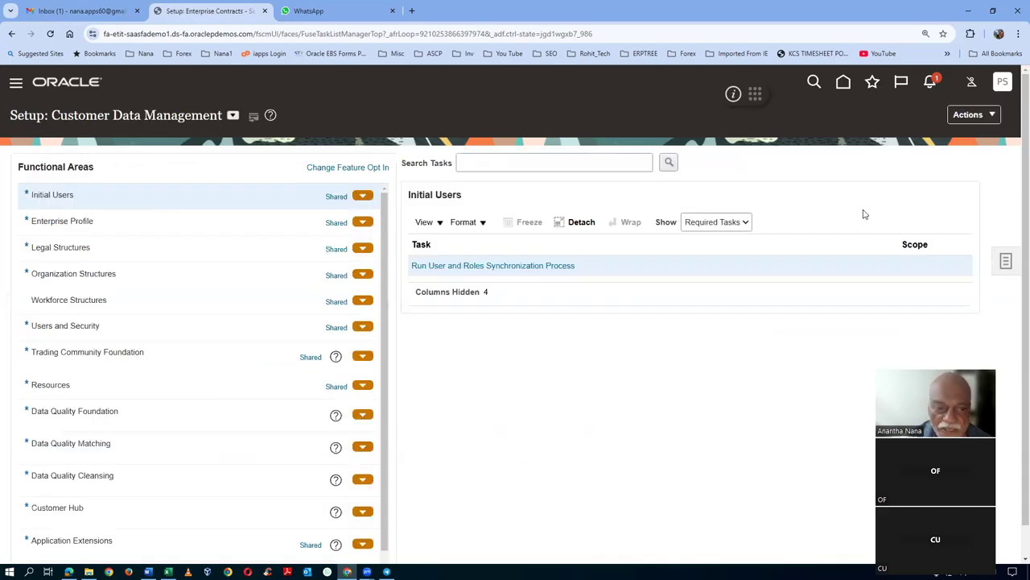
{"action": "left_click", "coordinate": [233, 116]}
{"action": "left_click", "coordinate": [241, 188]}
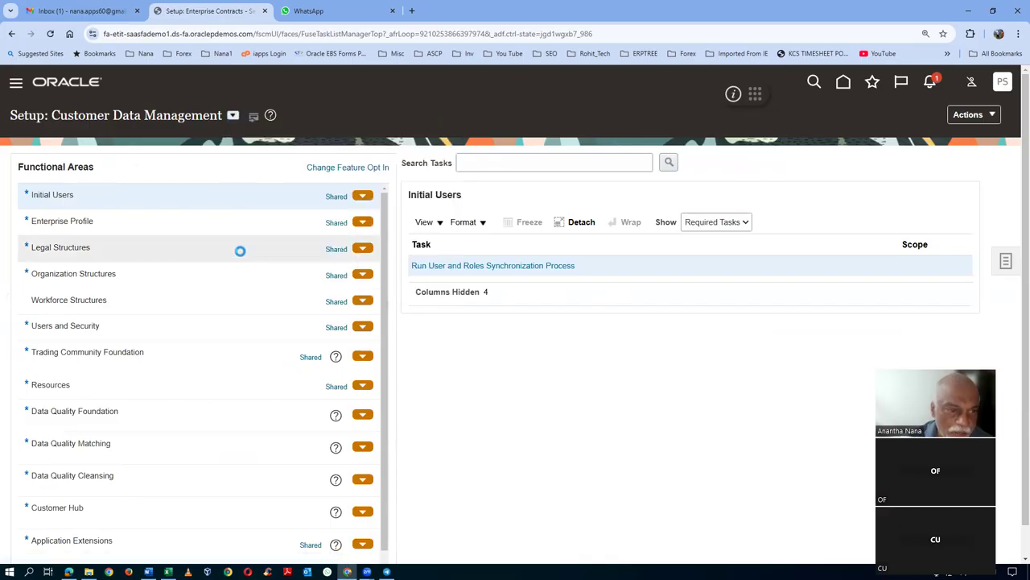
{"action": "left_click", "coordinate": [503, 178]}
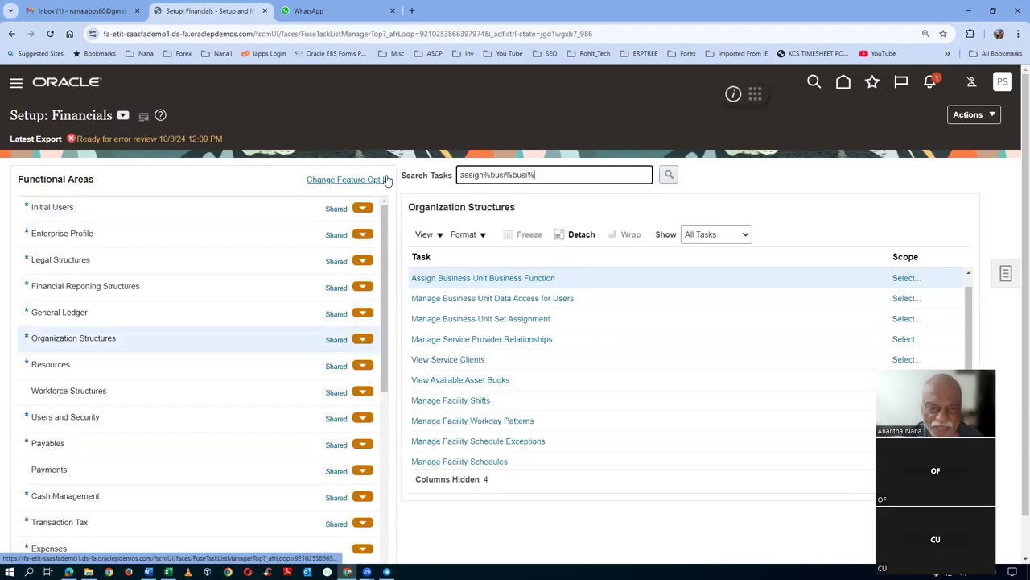
- Scope Assign Business Unit Business Function to US1 Business Unit by searching 'US1'
{"action": "left_click", "coordinate": [906, 278]}
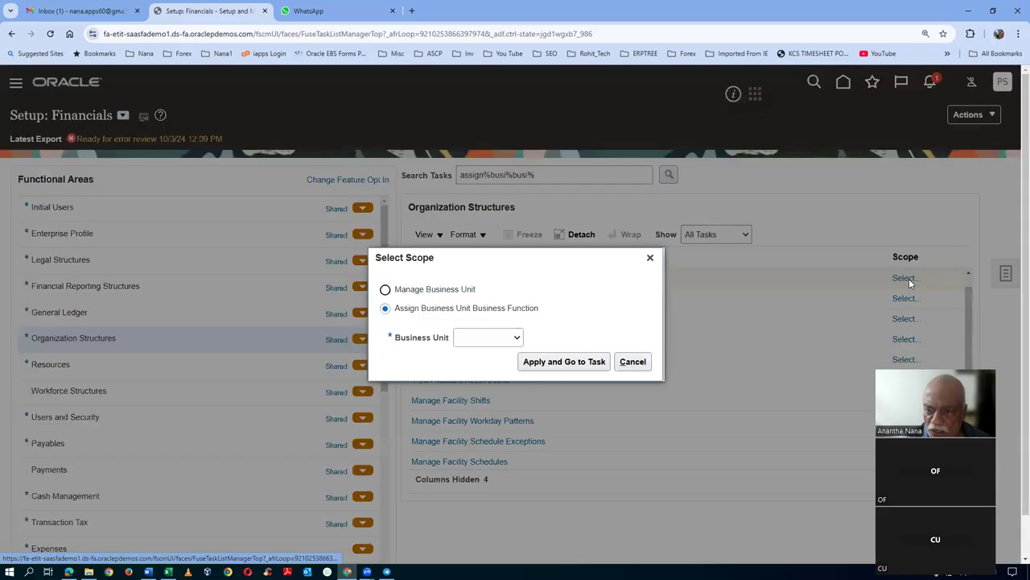
{"action": "left_click", "coordinate": [500, 339]}
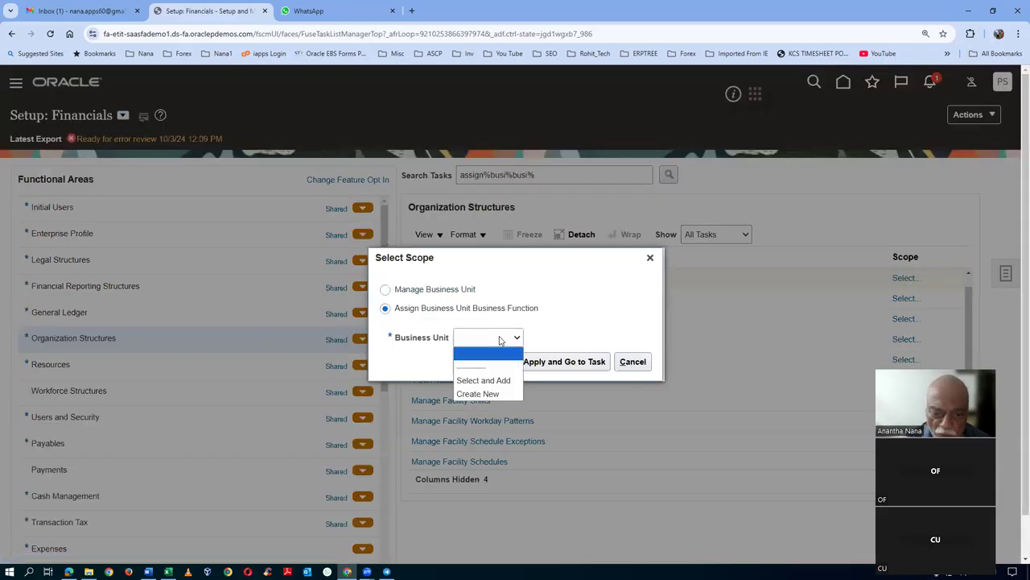
{"action": "left_click", "coordinate": [496, 381]}
{"action": "left_click", "coordinate": [568, 361]}
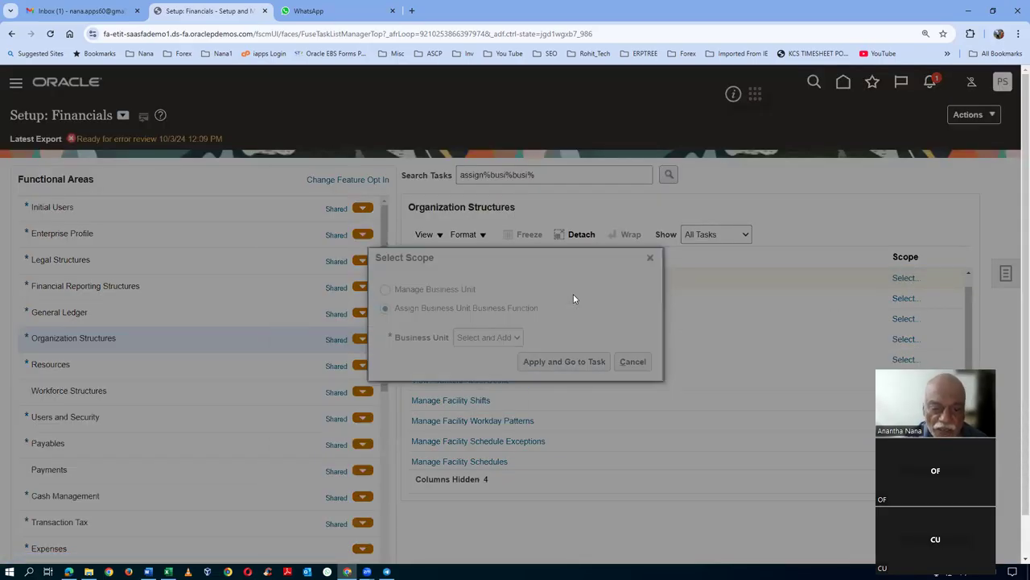
{"action": "left_click", "coordinate": [391, 190]}
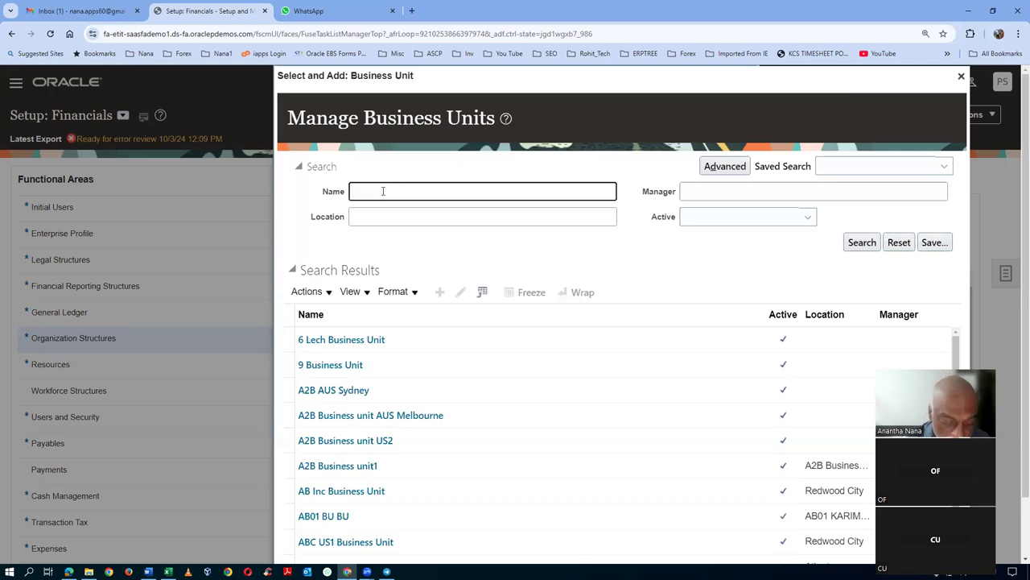
{"action": "left_click", "coordinate": [860, 243]}
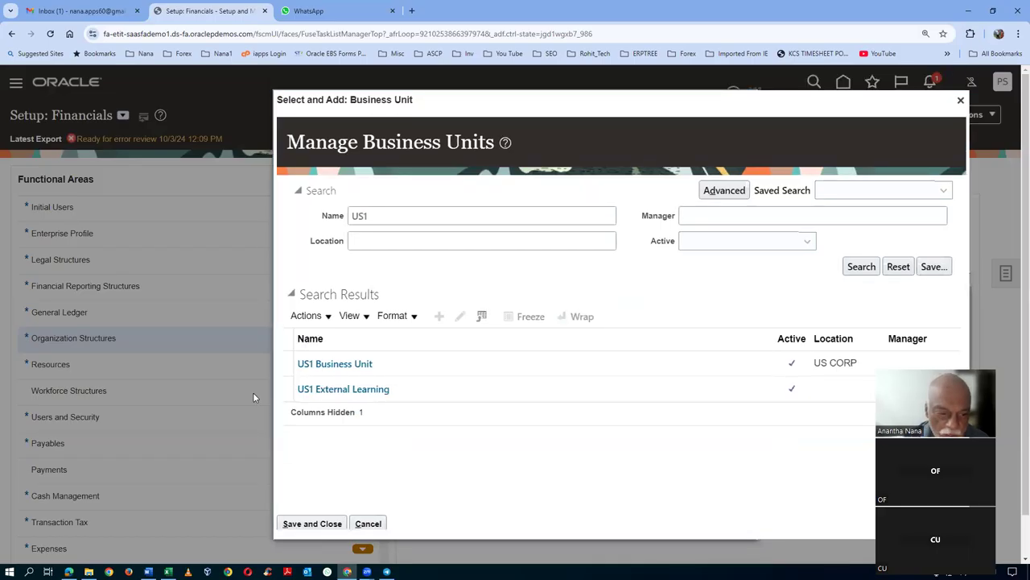
{"action": "left_click", "coordinate": [284, 367]}
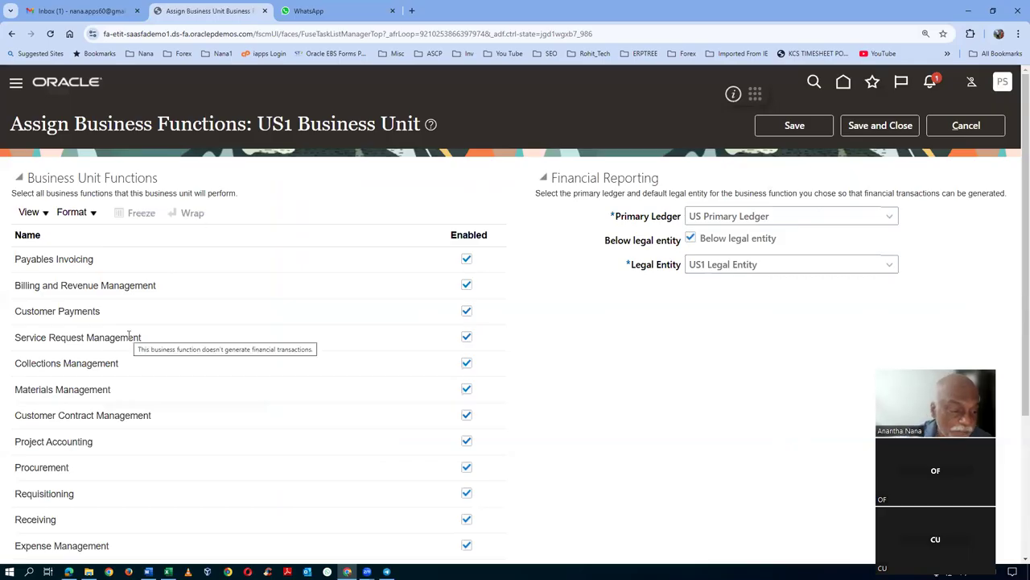
- Review US1 Business Unit's enabled business functions and cancel without saving changes
{"action": "scroll", "coordinate": [129, 336], "scroll_direction": "down", "scroll_amount": 1}
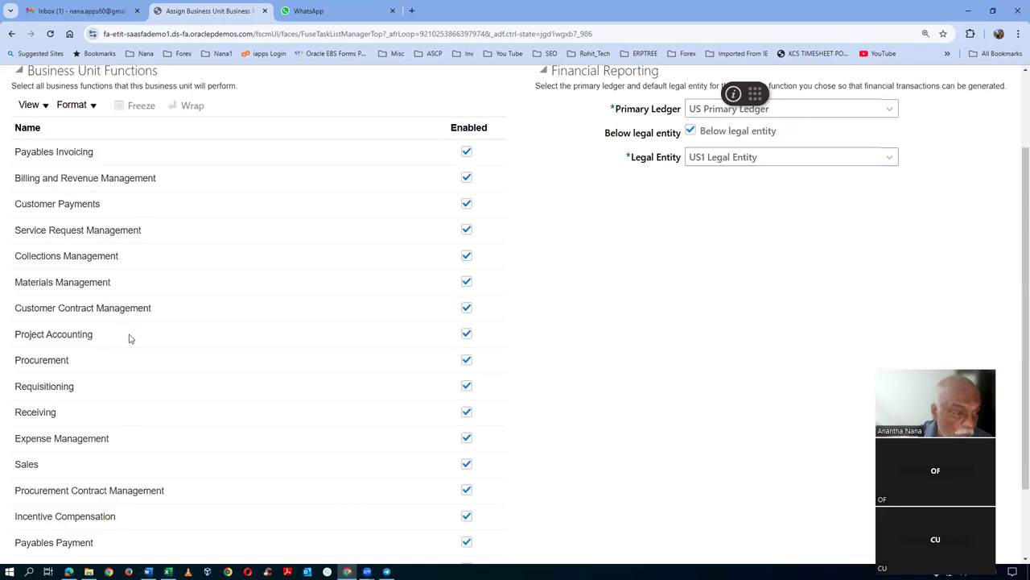
{"action": "scroll", "coordinate": [133, 342], "scroll_direction": "down", "scroll_amount": 1}
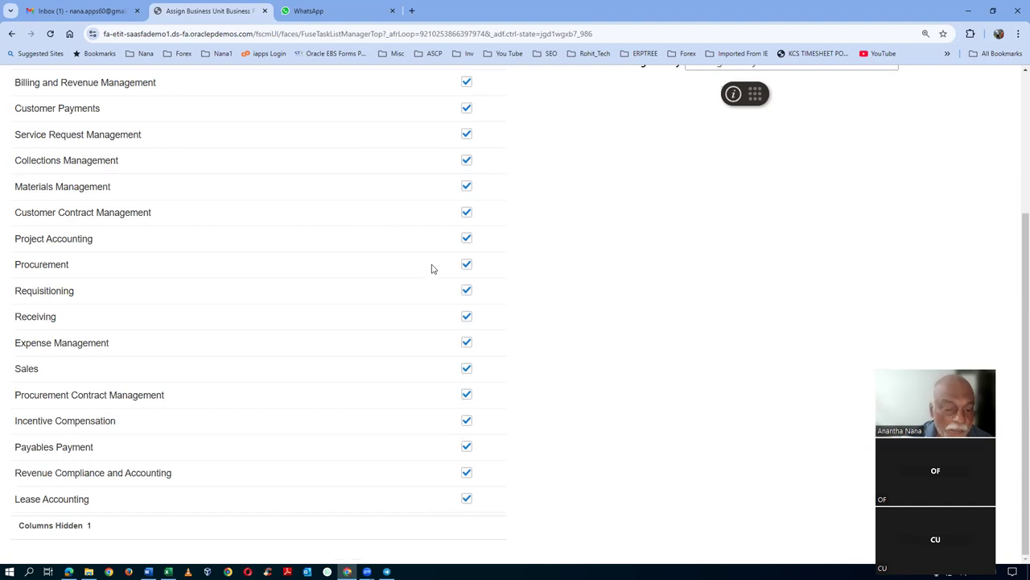
{"action": "scroll", "coordinate": [431, 269], "scroll_direction": "up", "scroll_amount": 1}
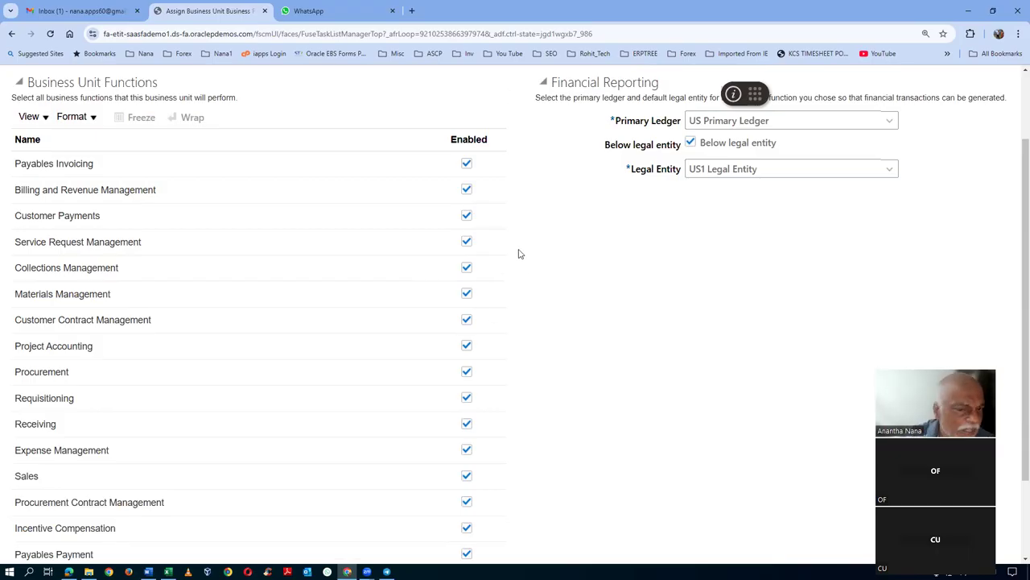
{"action": "scroll", "coordinate": [531, 279], "scroll_direction": "down", "scroll_amount": 2}
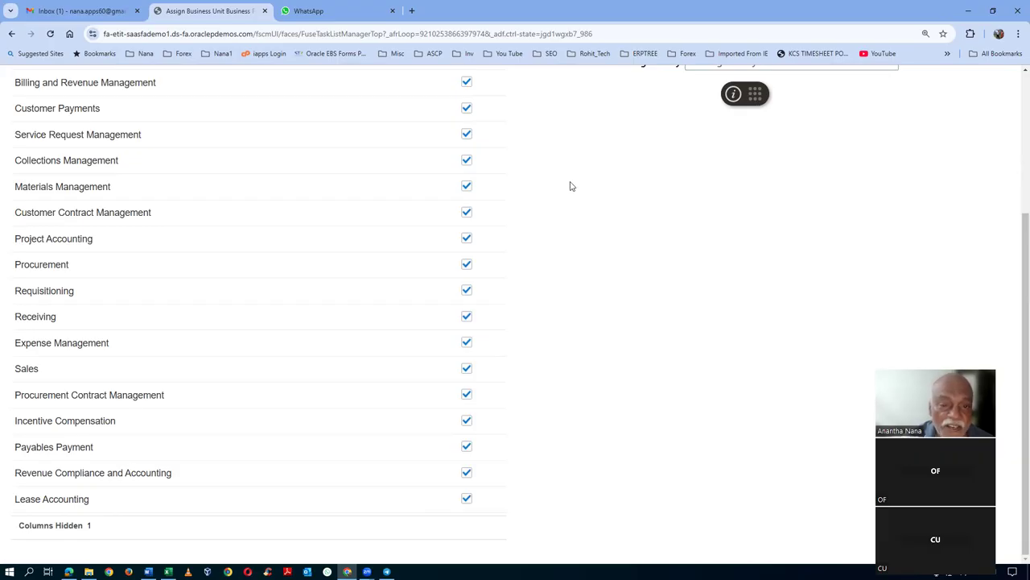
{"action": "scroll", "coordinate": [570, 186], "scroll_direction": "up", "scroll_amount": 2}
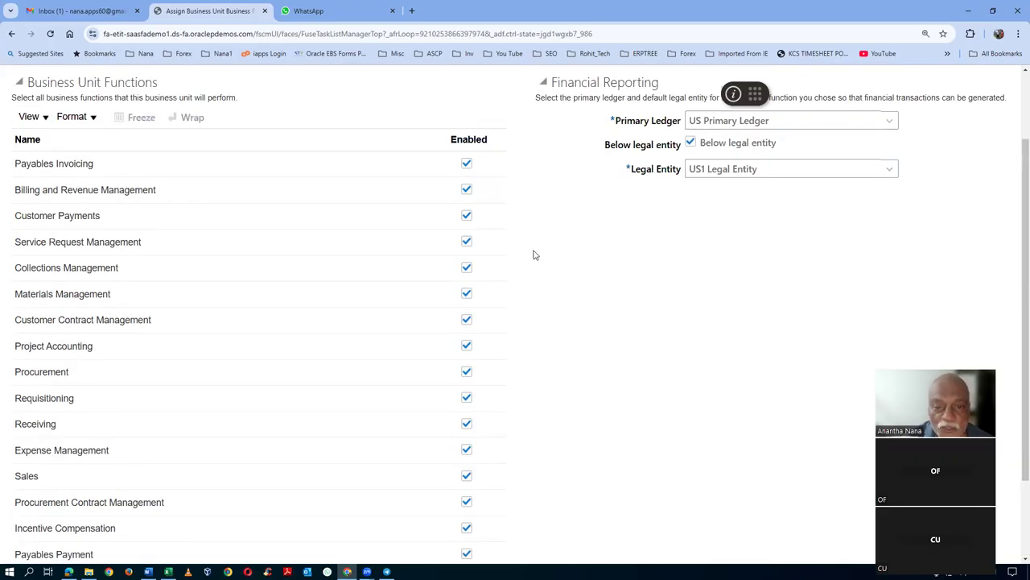
{"action": "scroll", "coordinate": [538, 254], "scroll_direction": "up", "scroll_amount": 1}
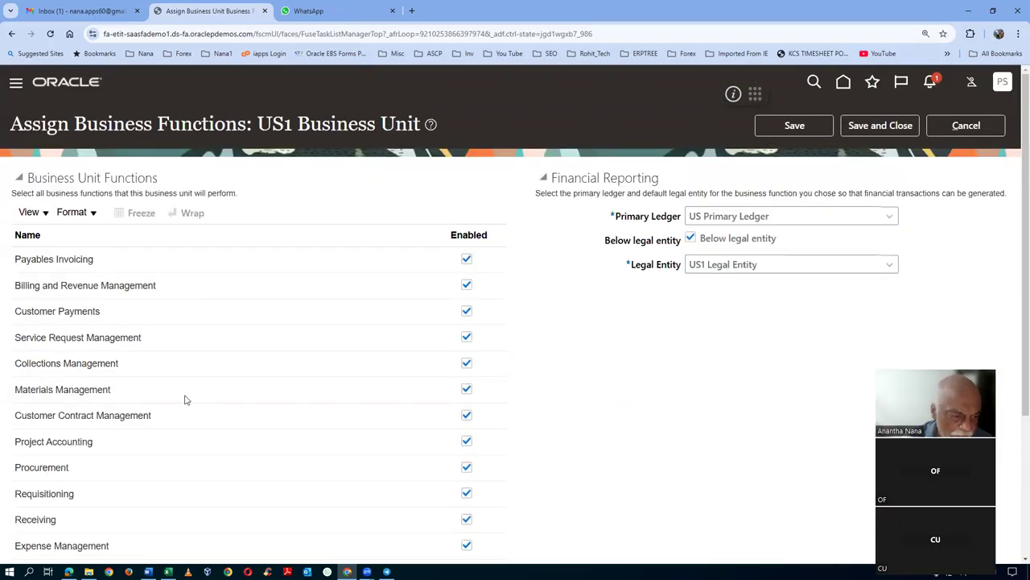
{"action": "scroll", "coordinate": [185, 400], "scroll_direction": "down", "scroll_amount": 1}
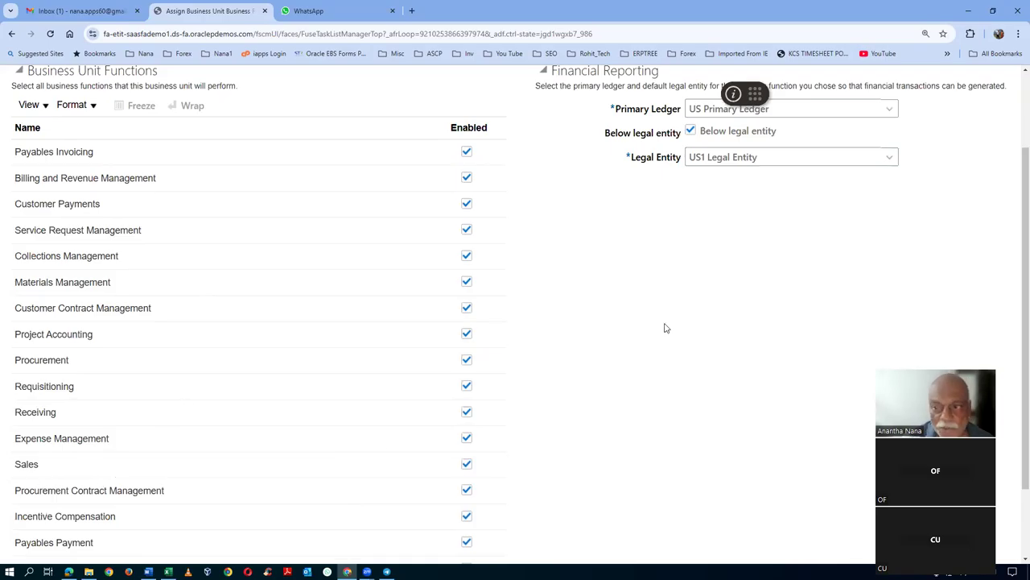
{"action": "scroll", "coordinate": [665, 327], "scroll_direction": "up", "scroll_amount": 1}
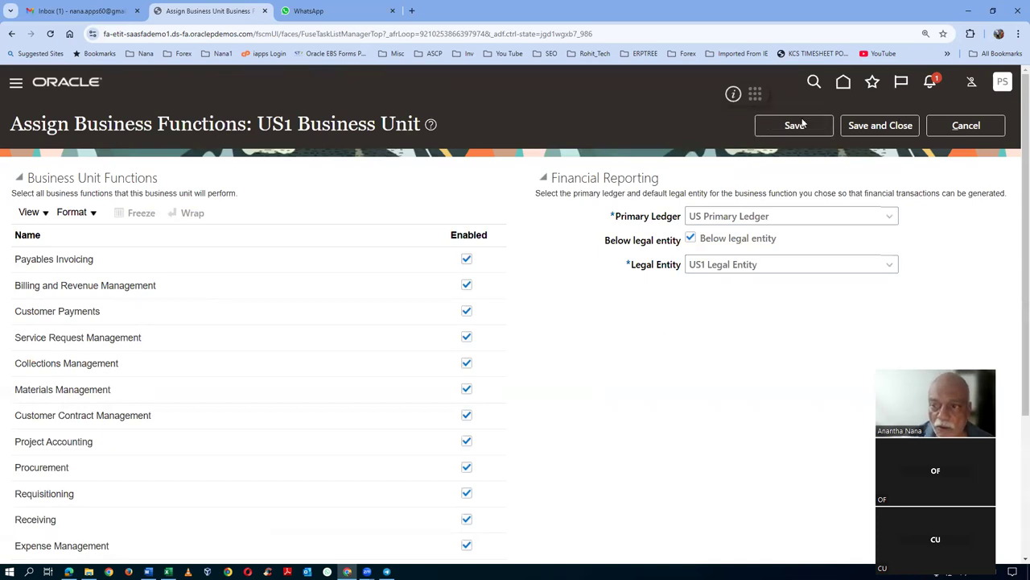
{"action": "left_click", "coordinate": [948, 126]}
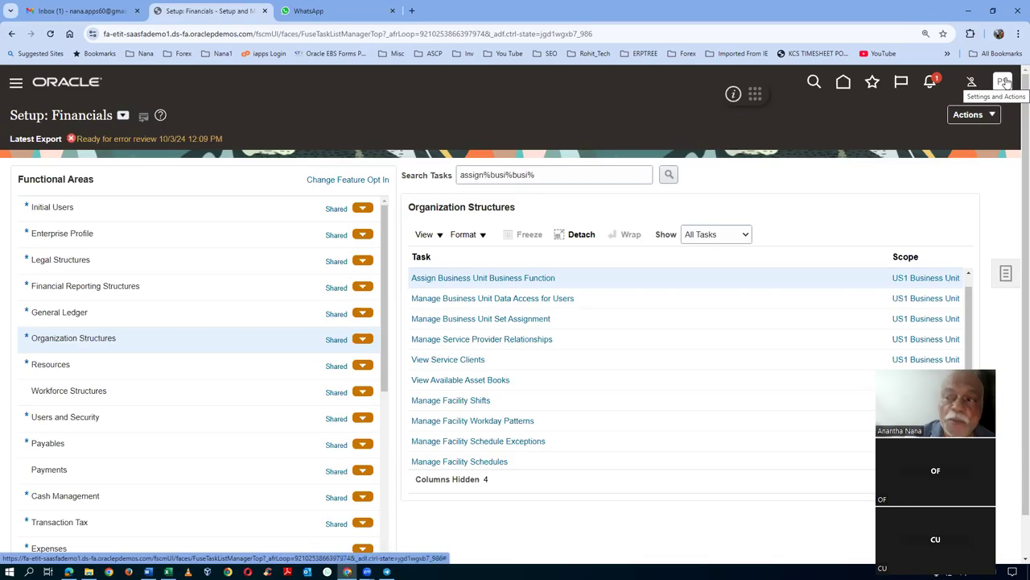
- Sign out of the current session and confirm the sign-out
{"action": "left_click", "coordinate": [1004, 83]}
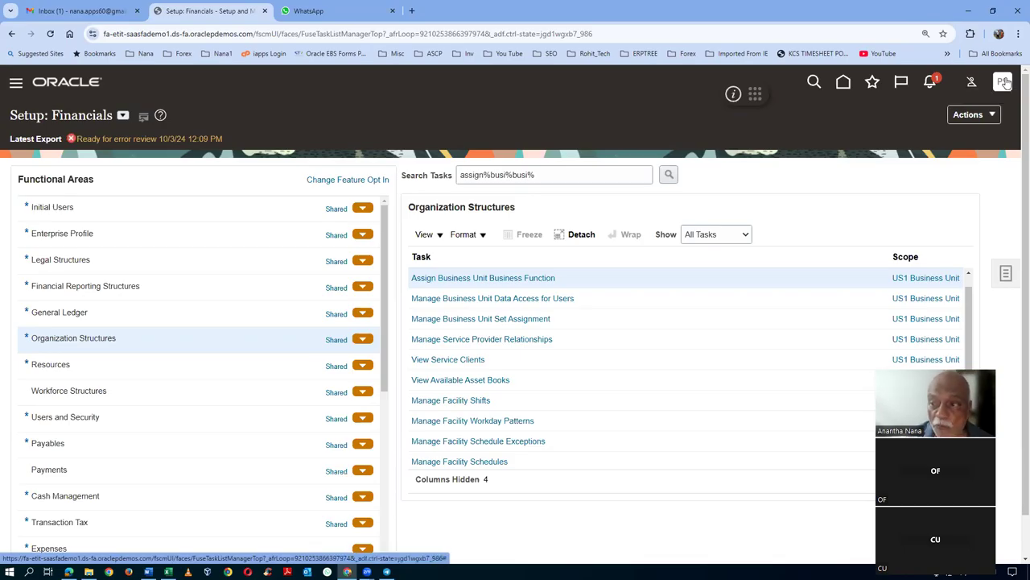
{"action": "left_click", "coordinate": [981, 116]}
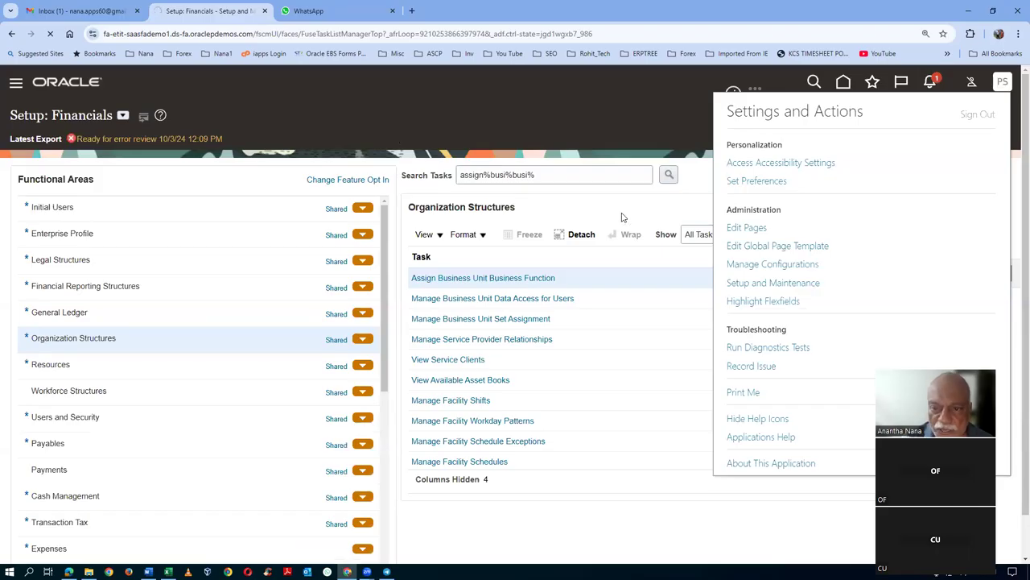
{"action": "left_click", "coordinate": [492, 286]}
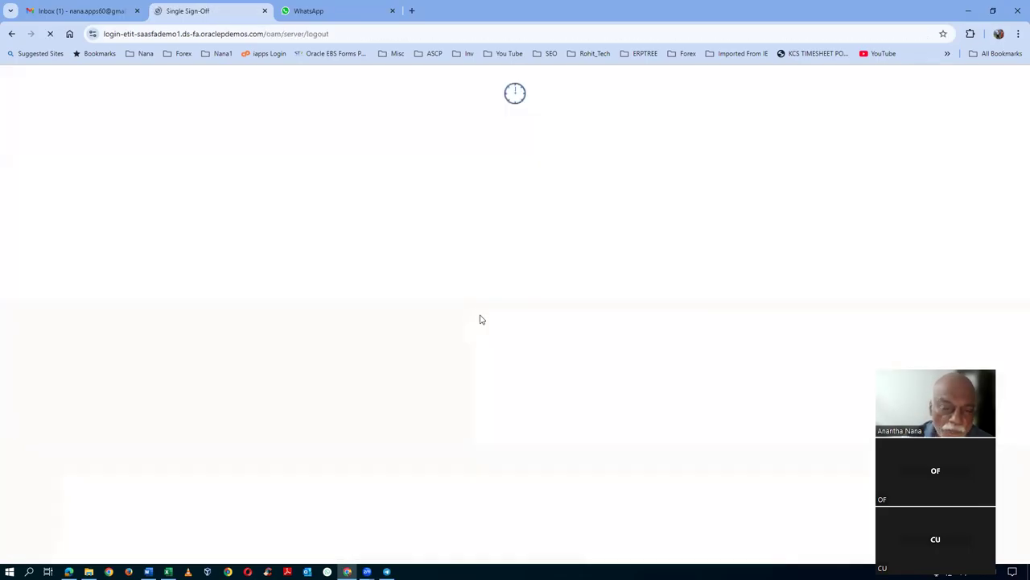
- Enter the employee's user ID and attempt to sign in
{"action": "left_click_drag", "start_coordinate": [503, 265], "coordinate": [211, 275]}
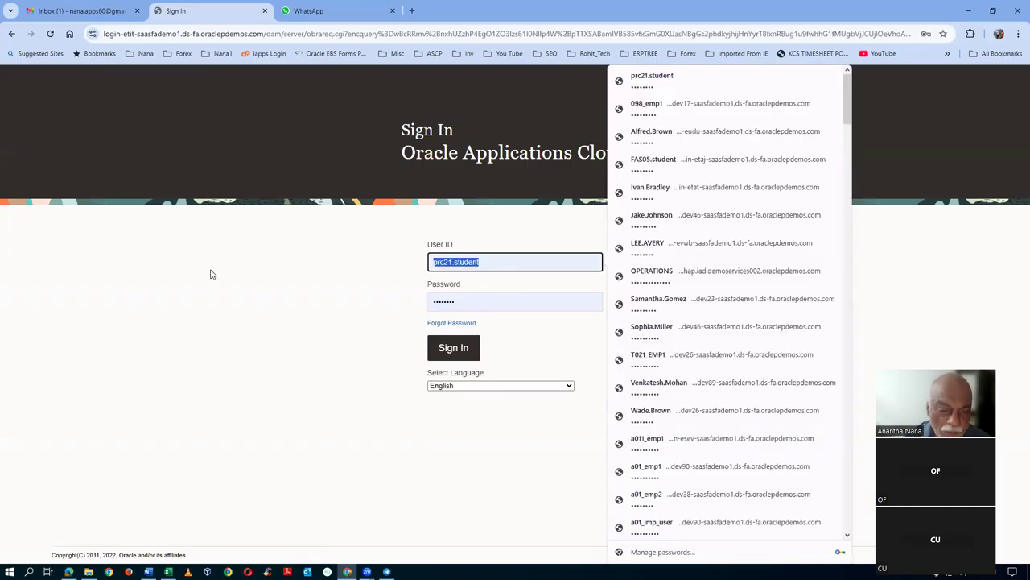
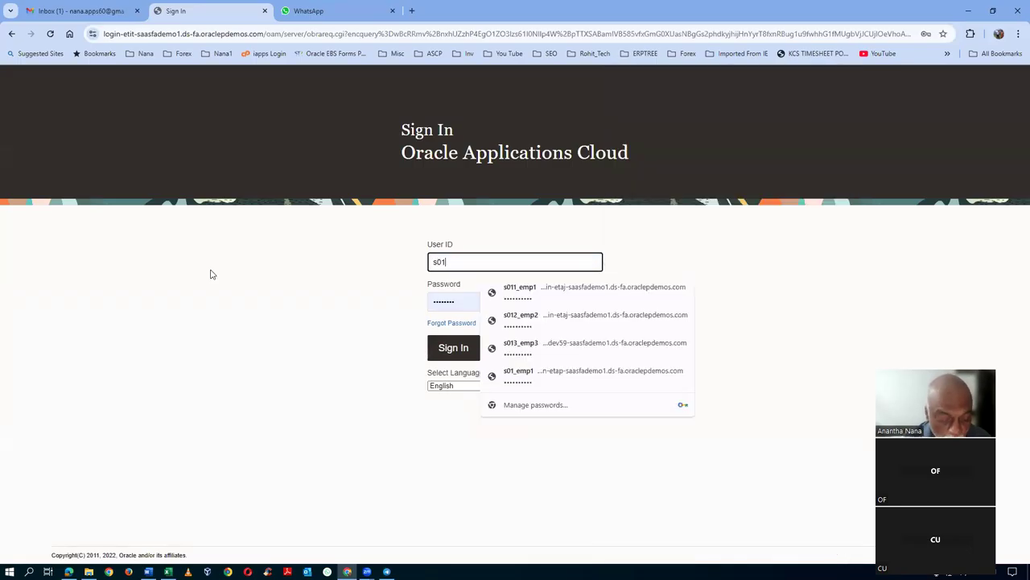
{"action": "key", "text": "Tab"}
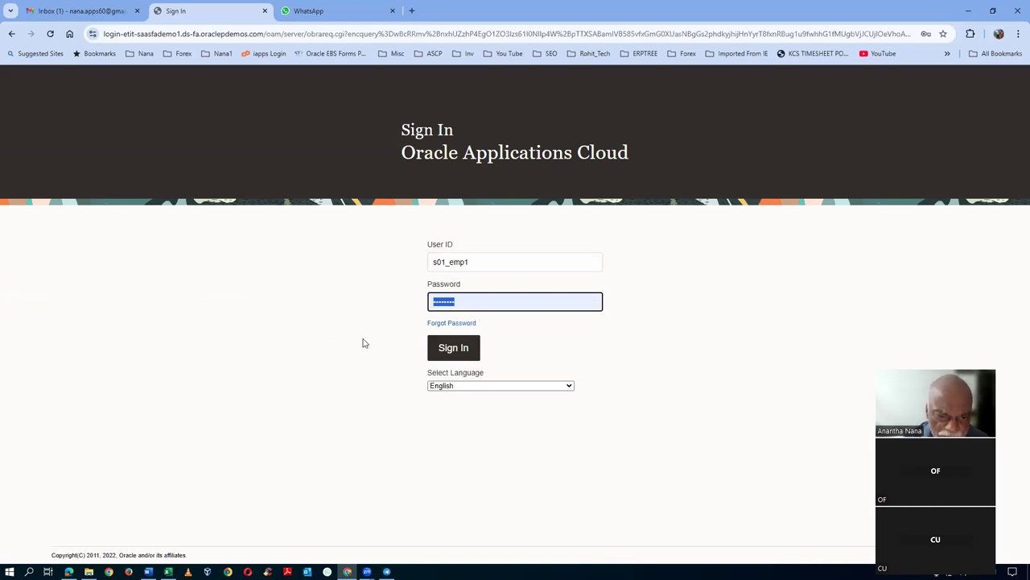
{"action": "left_click", "coordinate": [438, 351]}
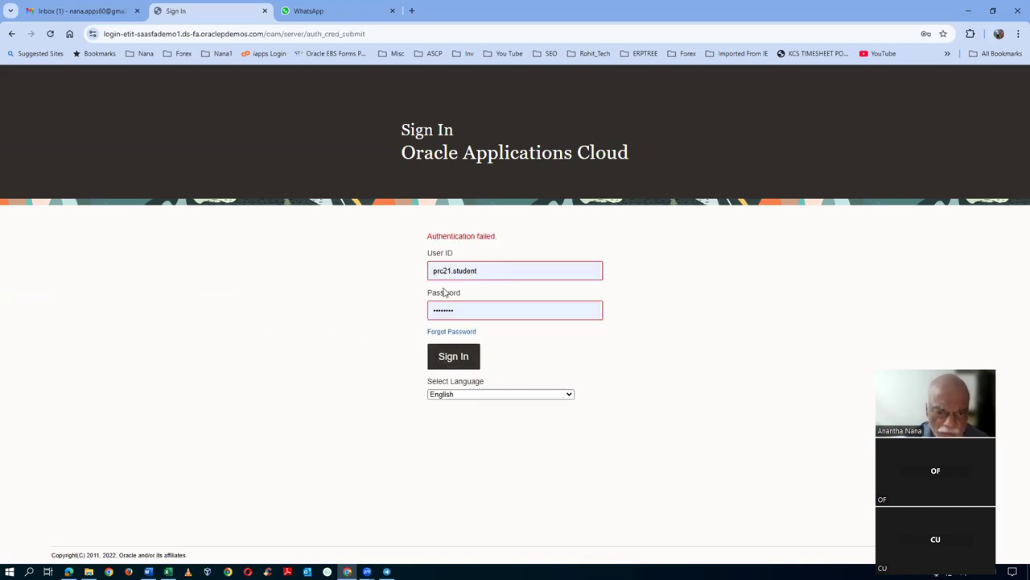
- After the failed attempt, re-enter the employee's user ID and password and sign in
{"action": "triple_click", "coordinate": [501, 270]}
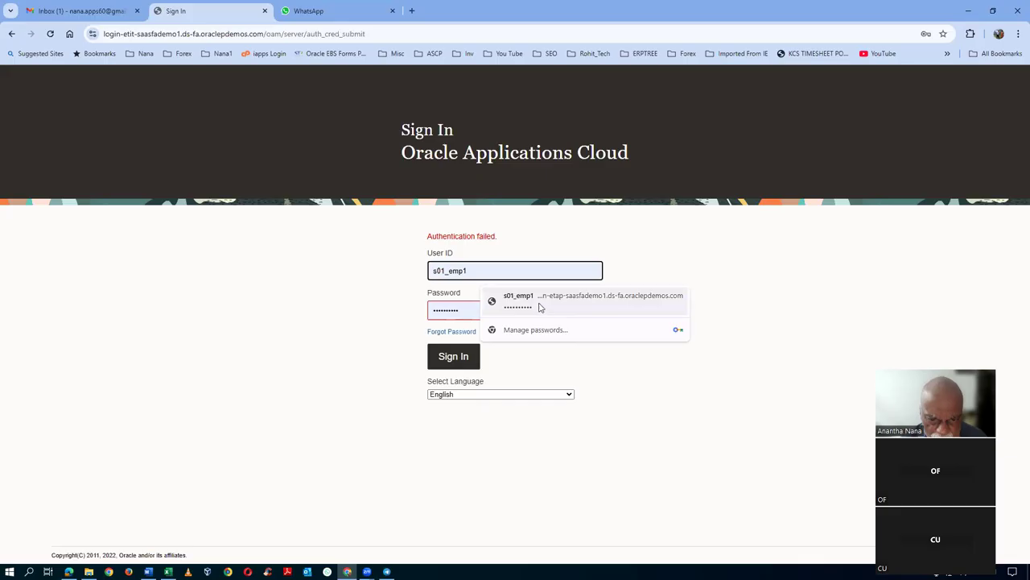
{"action": "left_click", "coordinate": [537, 303]}
{"action": "double_click", "coordinate": [487, 313]}
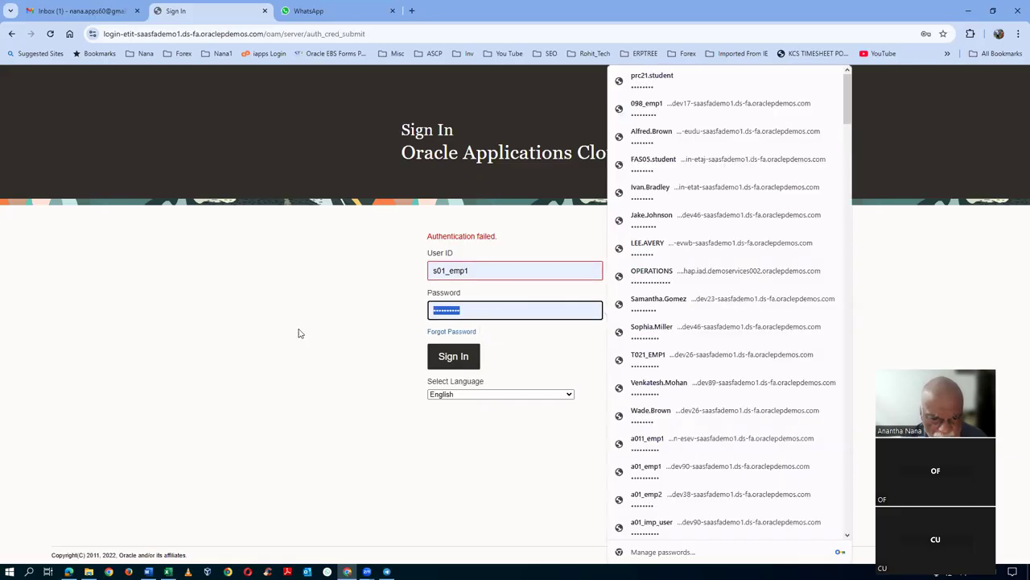
{"action": "key", "text": "BackSpace"}
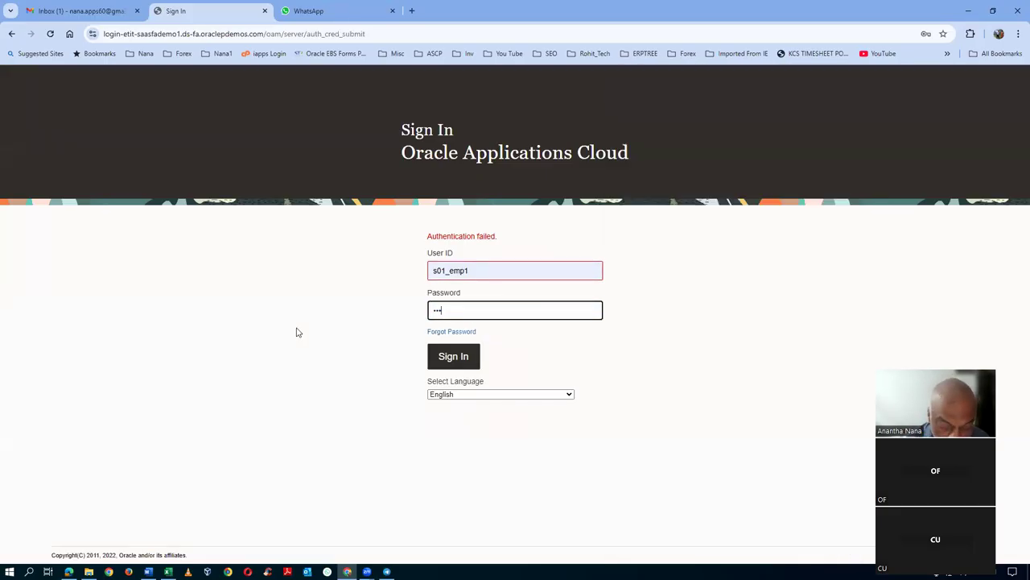
{"action": "type", "text": "••"}
{"action": "key", "text": "Tab"}
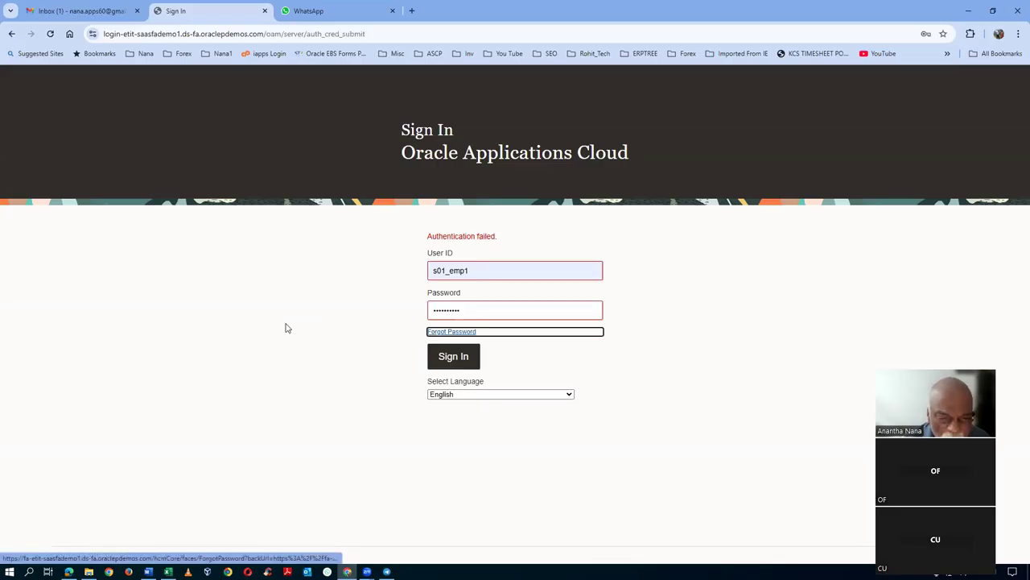
{"action": "left_click", "coordinate": [467, 357]}
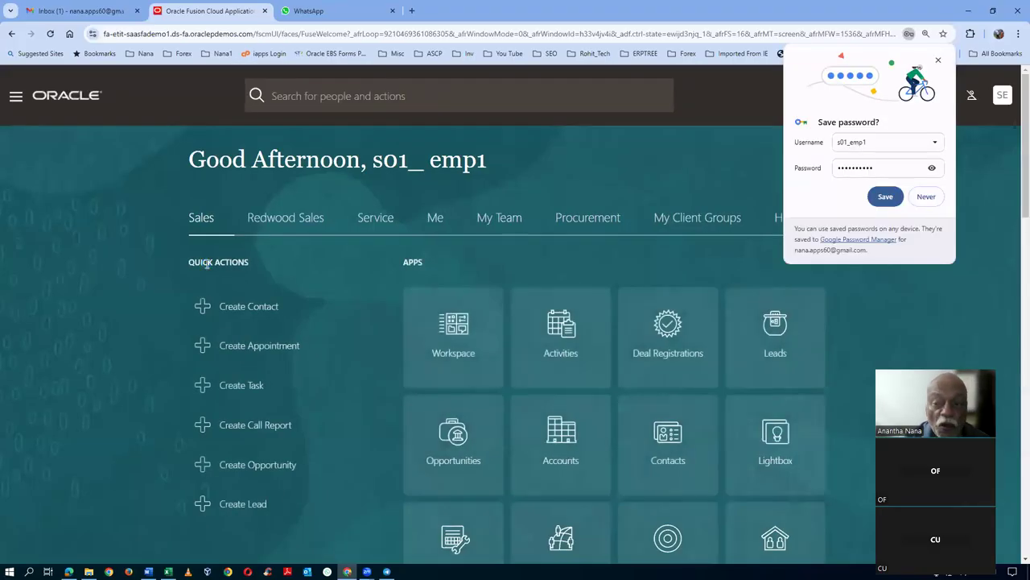
- Save the employee's login in Chrome and bring up the Procurement apps on the home page
{"action": "left_click", "coordinate": [885, 196]}
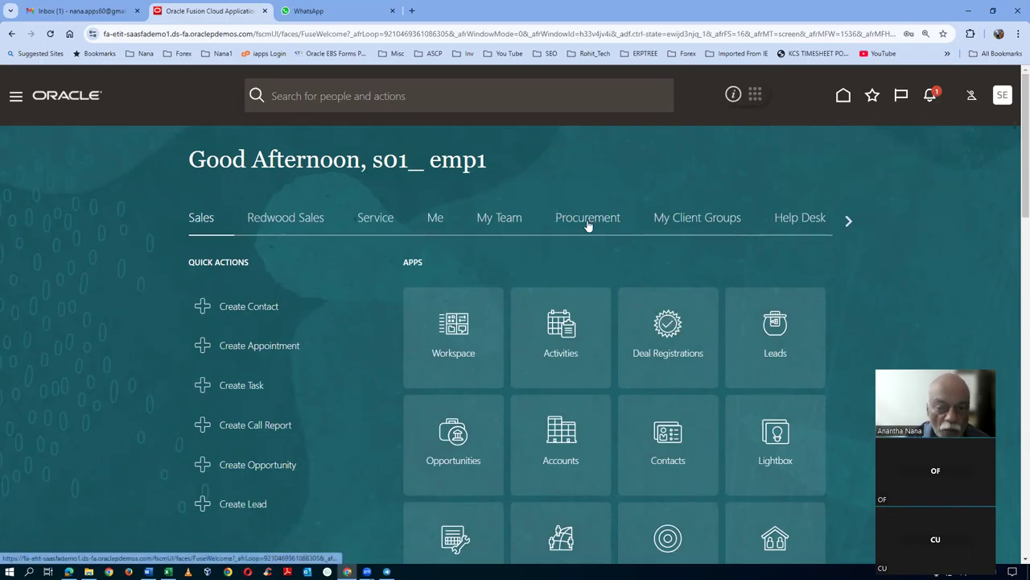
{"action": "left_click", "coordinate": [588, 219]}
{"action": "scroll", "coordinate": [588, 222], "scroll_direction": "down", "scroll_amount": 1}
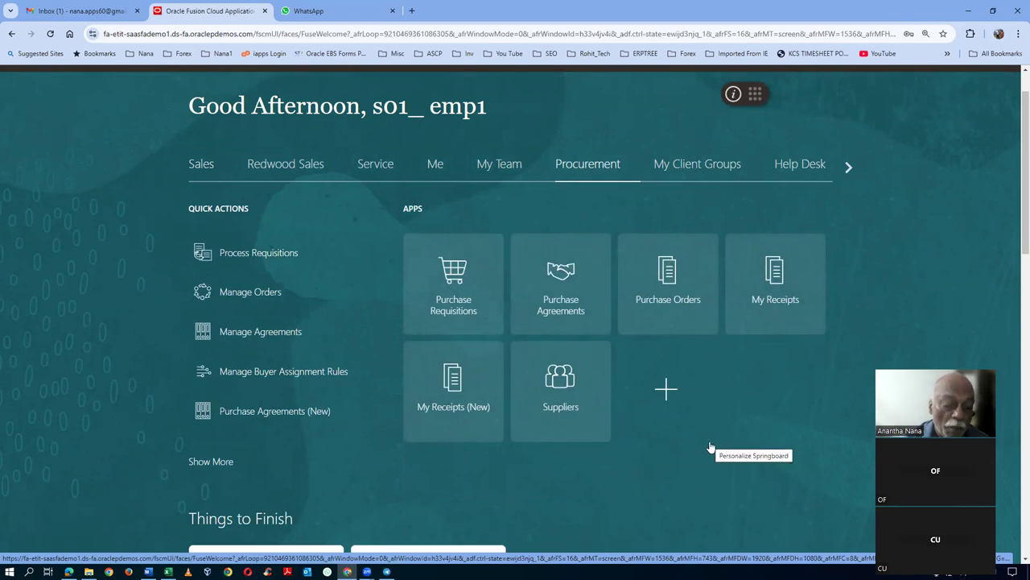
{"action": "key", "text": "alt+Tab"}
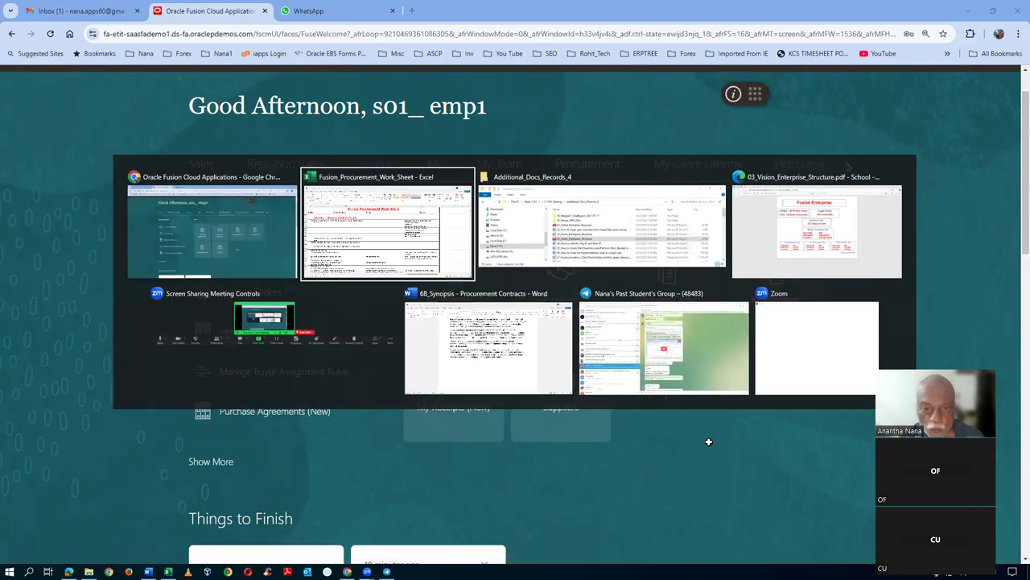
- Scroll the worksheet and review the Sourcing Project Collaborator task entry
{"action": "scroll", "coordinate": [494, 343], "scroll_direction": "up", "scroll_amount": 14}
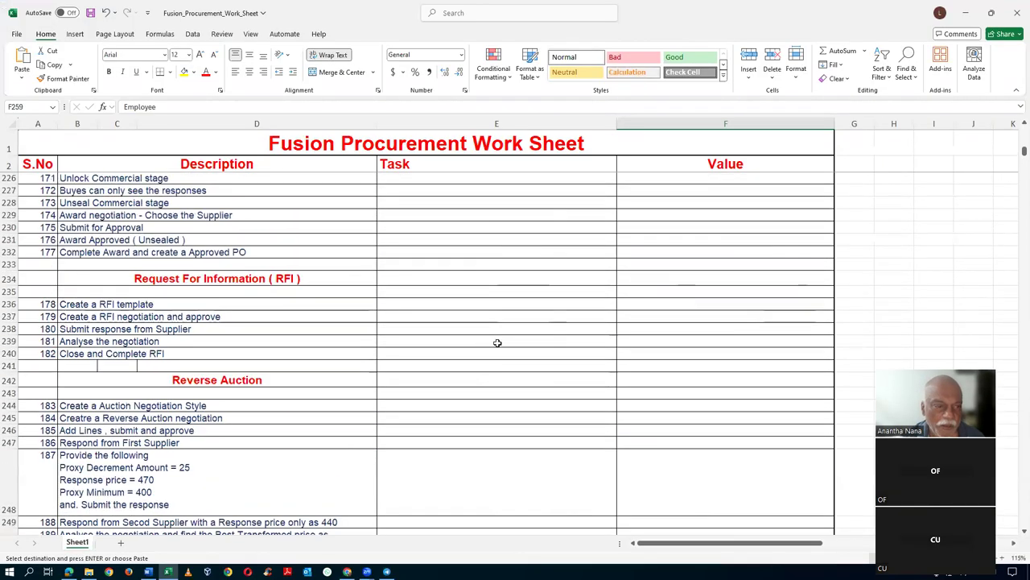
{"action": "scroll", "coordinate": [504, 342], "scroll_direction": "up", "scroll_amount": 8}
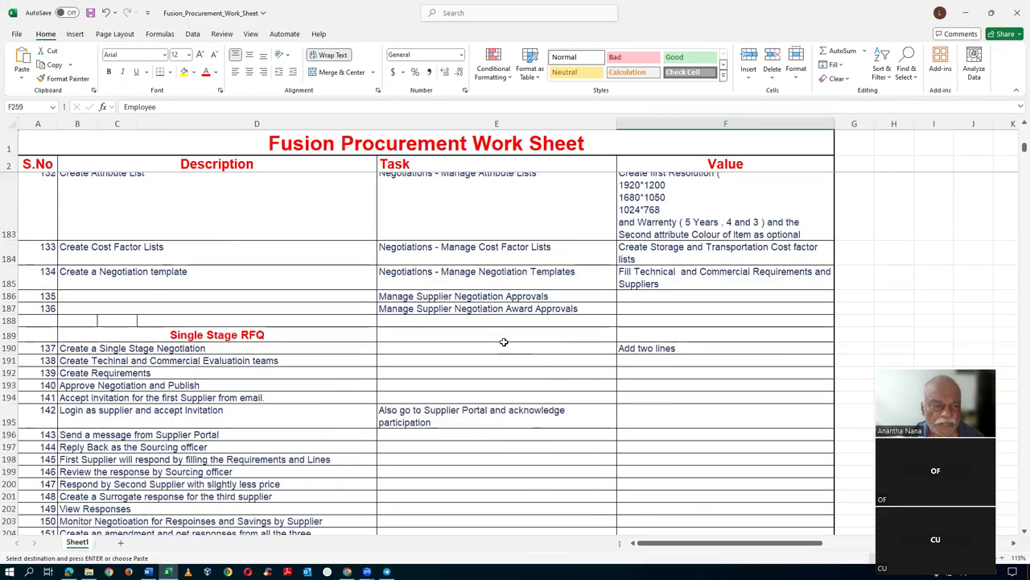
{"action": "scroll", "coordinate": [300, 356], "scroll_direction": "up", "scroll_amount": 3}
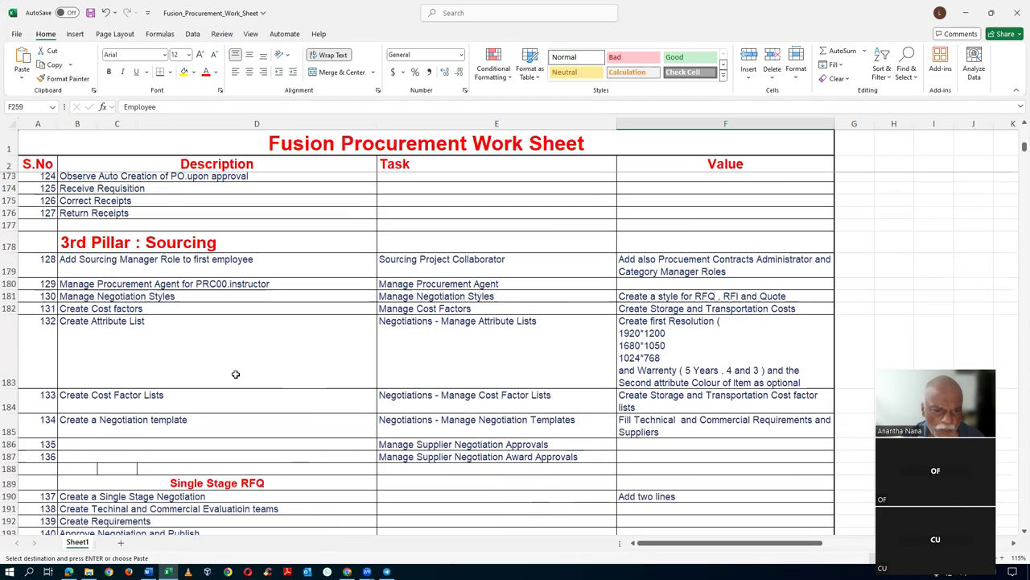
{"action": "left_click", "coordinate": [472, 261]}
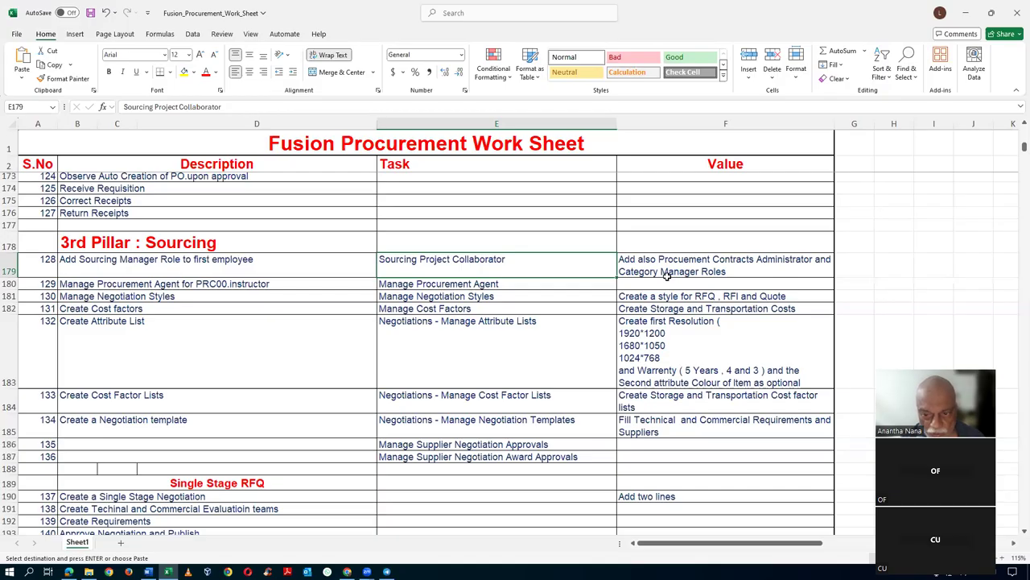
{"action": "scroll", "coordinate": [678, 280], "scroll_direction": "down", "scroll_amount": 20}
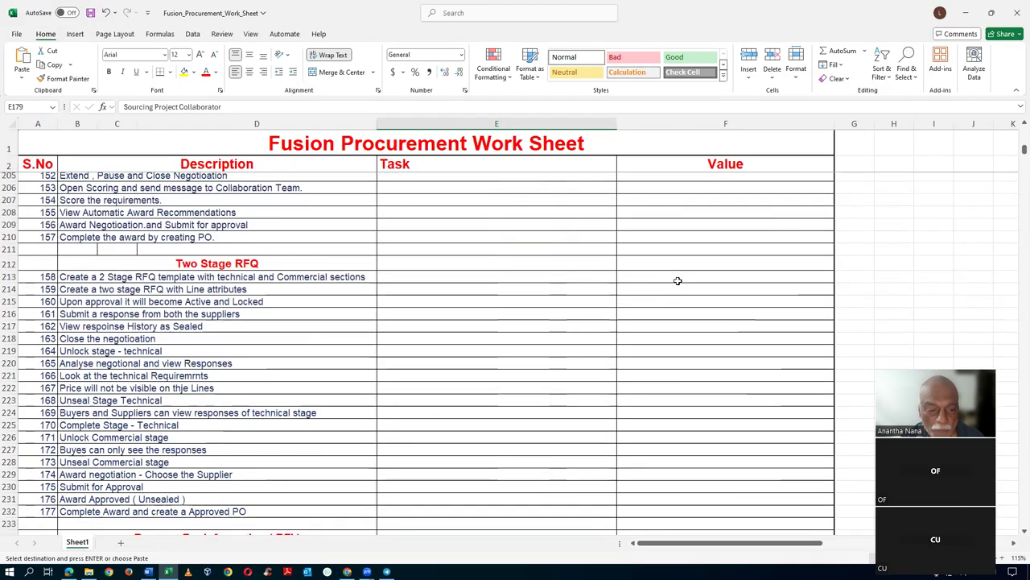
{"action": "scroll", "coordinate": [678, 280], "scroll_direction": "down", "scroll_amount": 7}
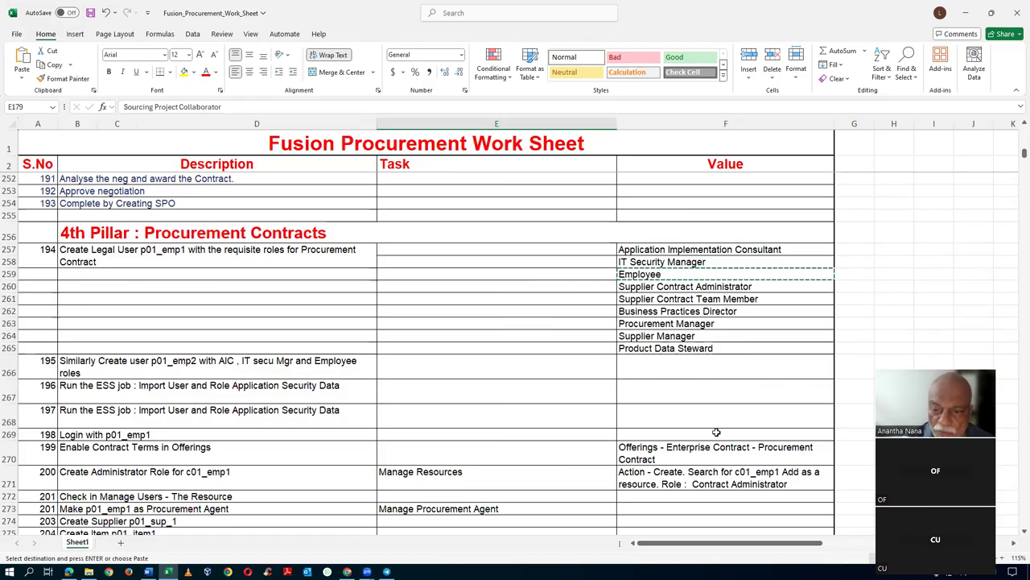
- Check the Supplier Contract Administrator, Supplier Contract Team Member and Procurement Manager roles, and the Create Legal User task
{"action": "left_click", "coordinate": [762, 288]}
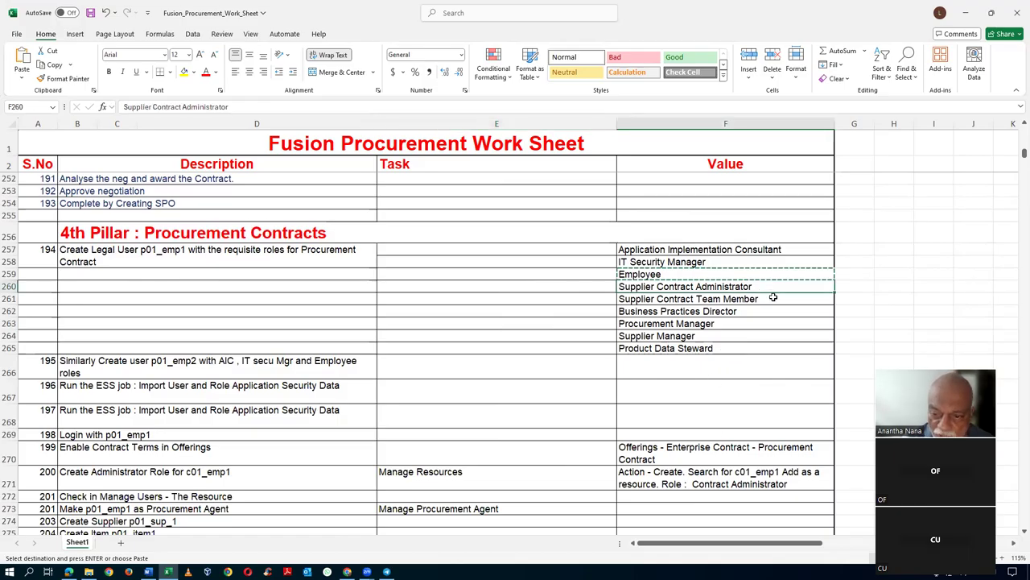
{"action": "left_click", "coordinate": [757, 303]}
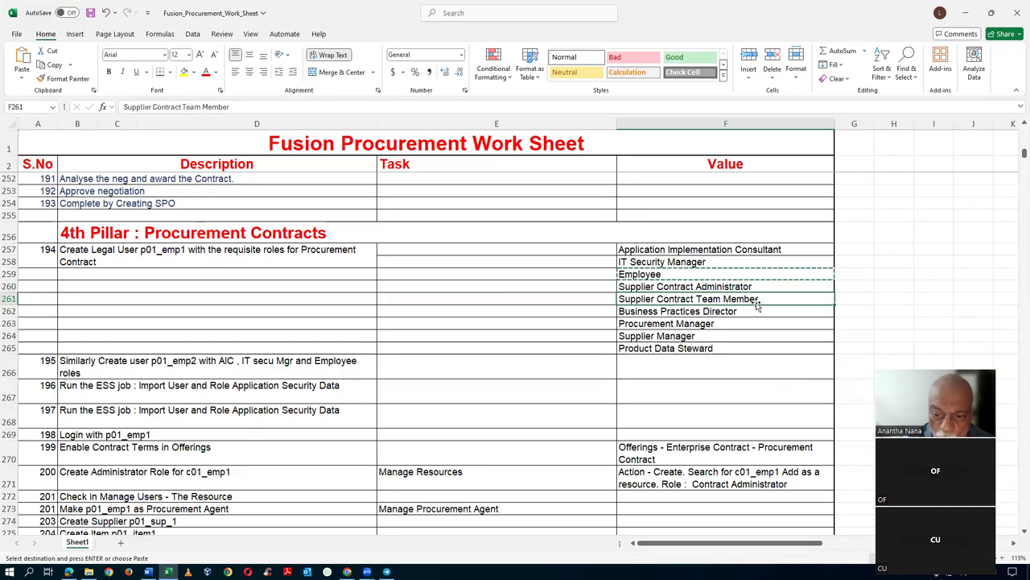
{"action": "left_click", "coordinate": [759, 287]}
{"action": "left_click", "coordinate": [764, 299]}
{"action": "left_click", "coordinate": [746, 323]}
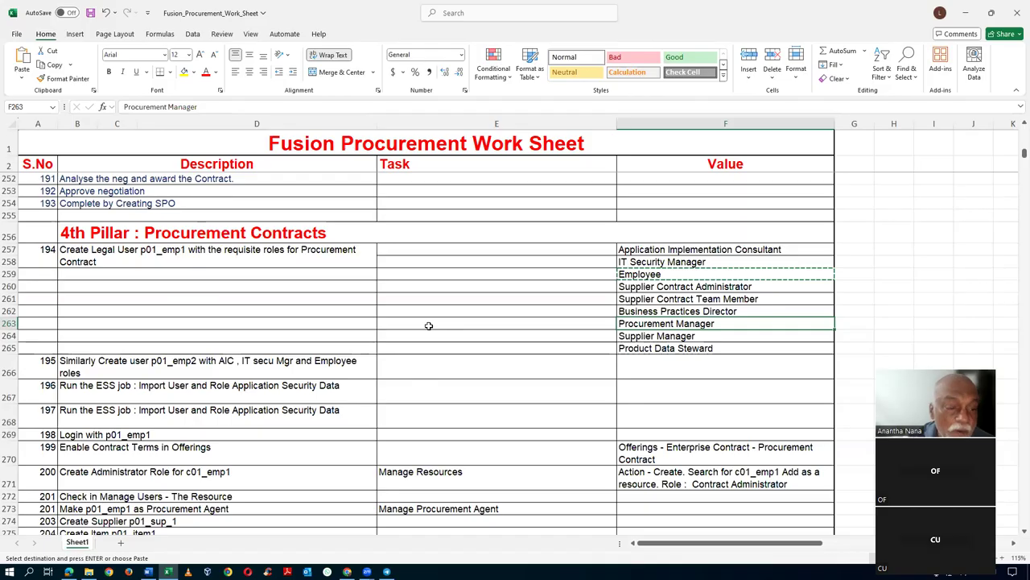
{"action": "left_click", "coordinate": [226, 262]}
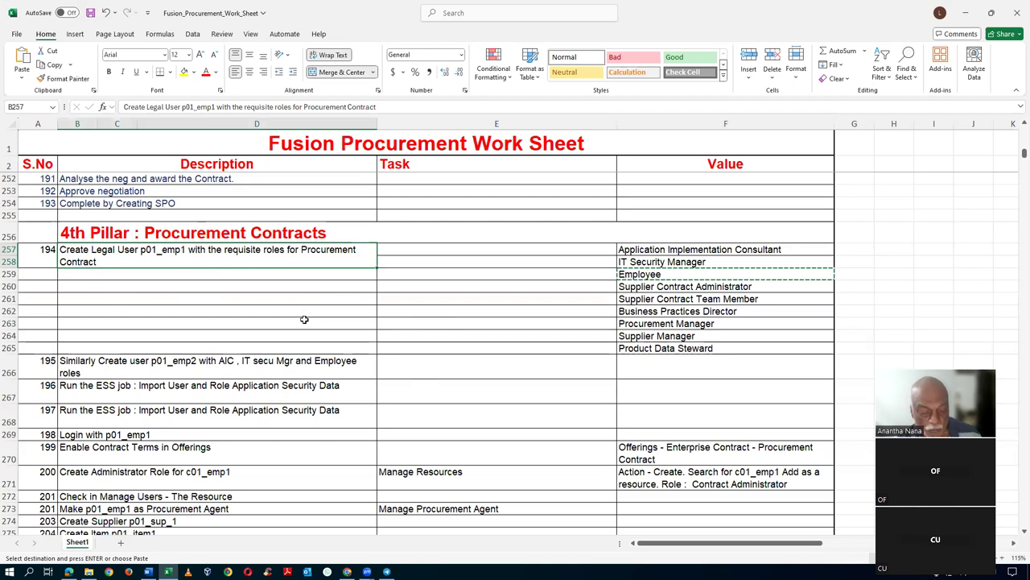
{"action": "key", "text": "alt+Tab"}
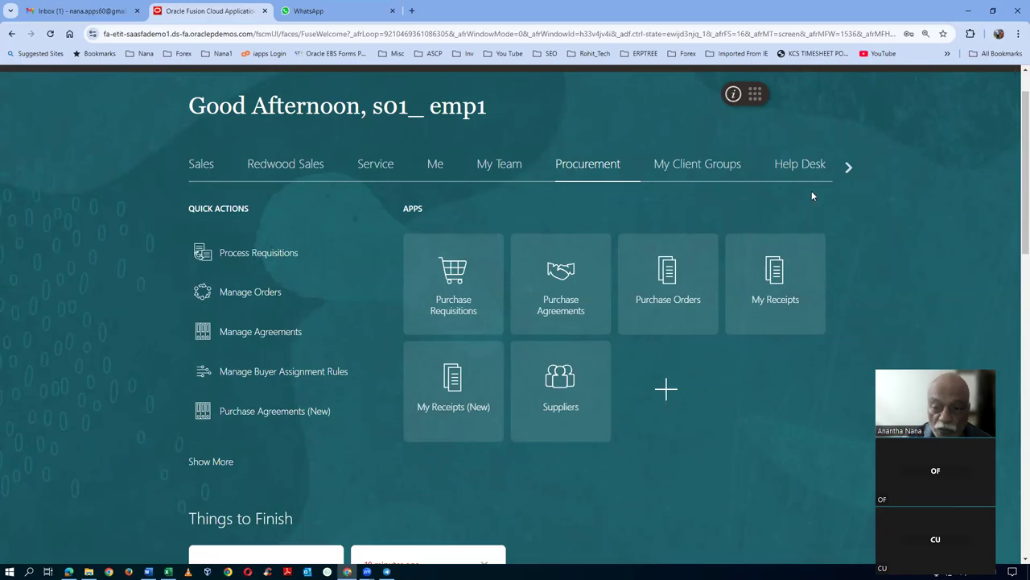
- Scroll the home page groups right and open Contract Management
{"action": "left_click", "coordinate": [848, 167]}
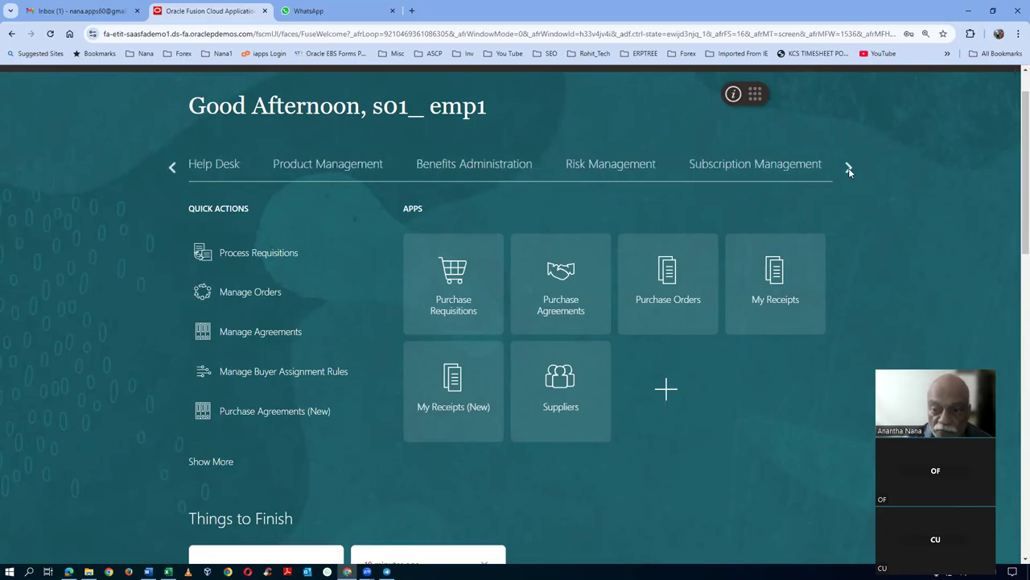
{"action": "left_click", "coordinate": [849, 168]}
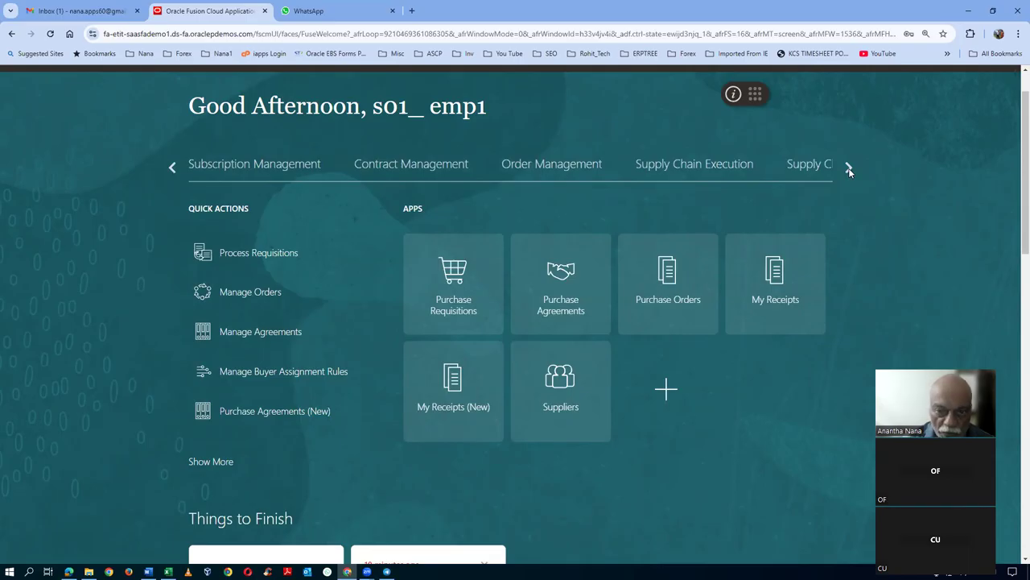
{"action": "left_click", "coordinate": [419, 171]}
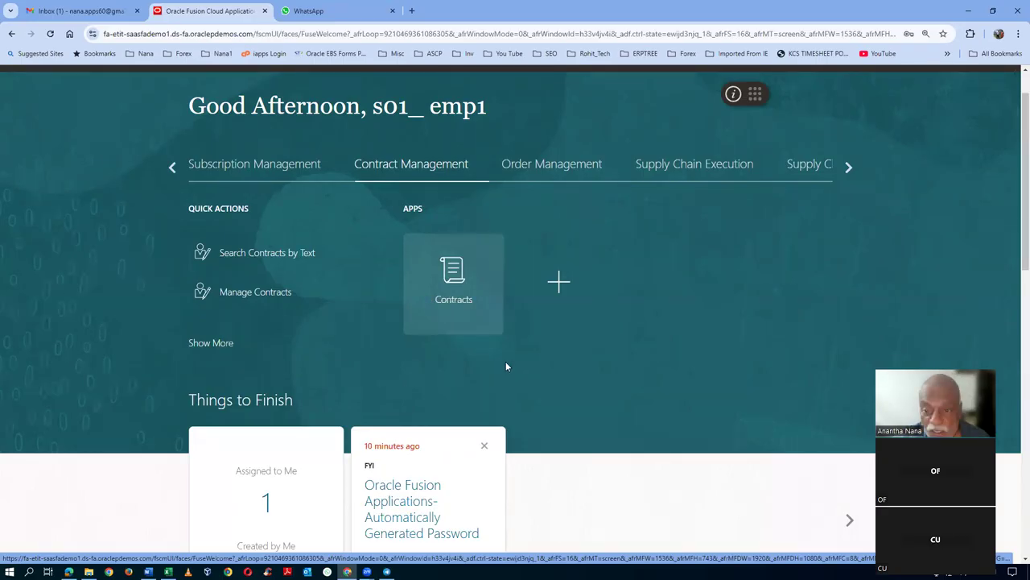
- Recheck the Supplier Contract Administrator role in the worksheet, then open the Contracts work area
{"action": "key", "text": "alt+Tab"}
{"action": "left_click", "coordinate": [712, 288]}
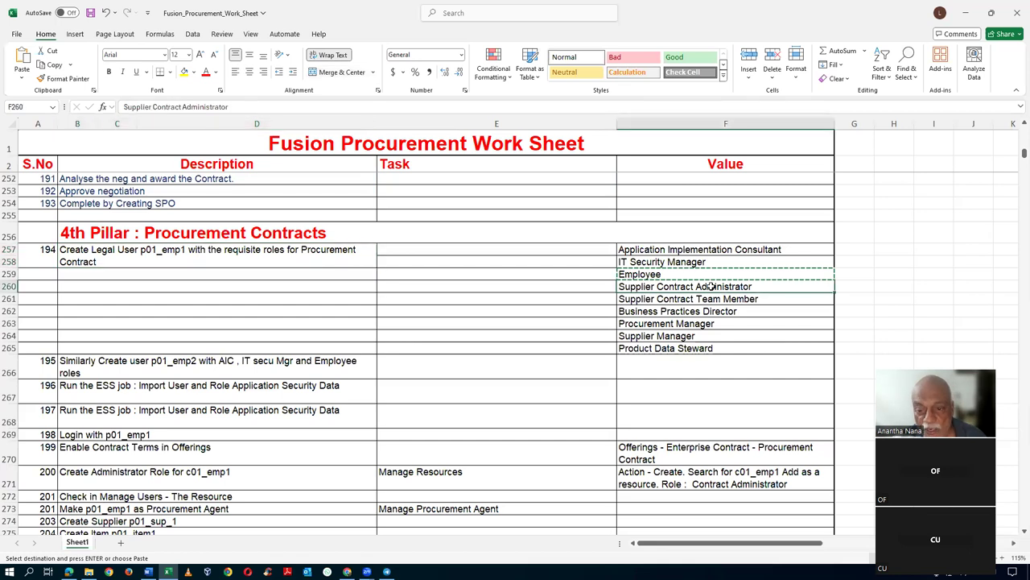
{"action": "key", "text": "alt+Tab"}
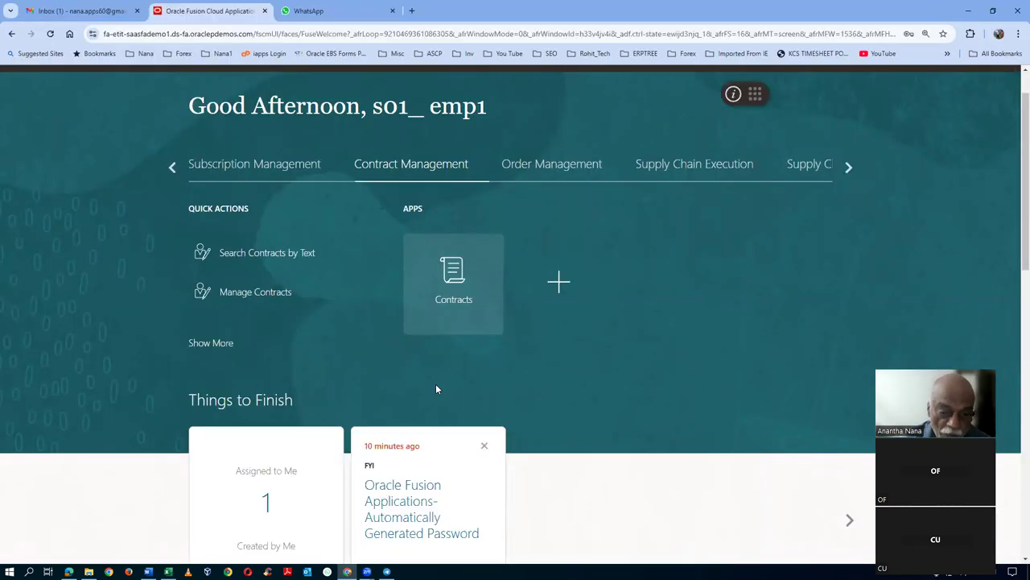
{"action": "left_click", "coordinate": [448, 290]}
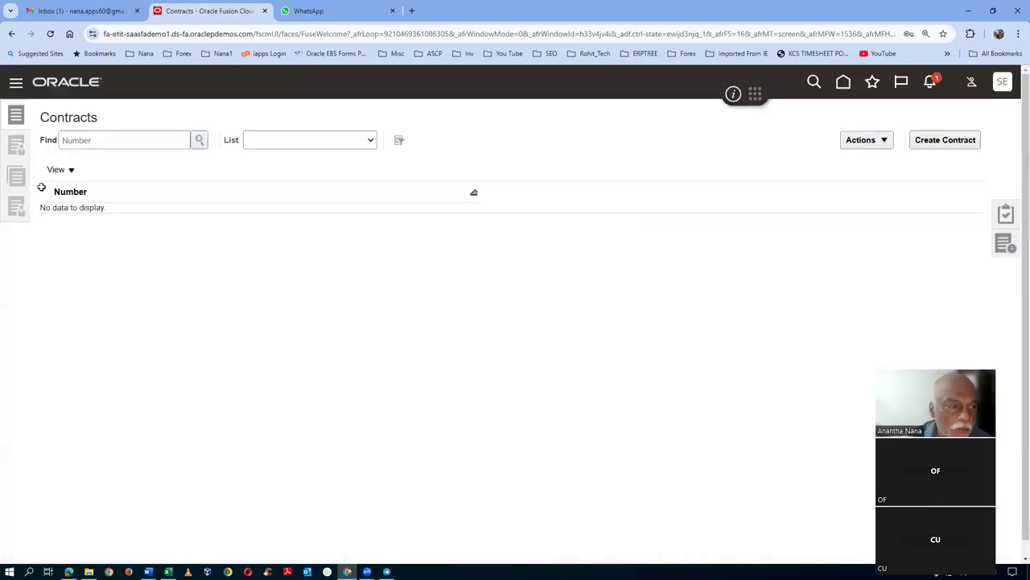
- Start a new contract and browse the Business Unit and Legal Entity choices
{"action": "left_click", "coordinate": [958, 143]}
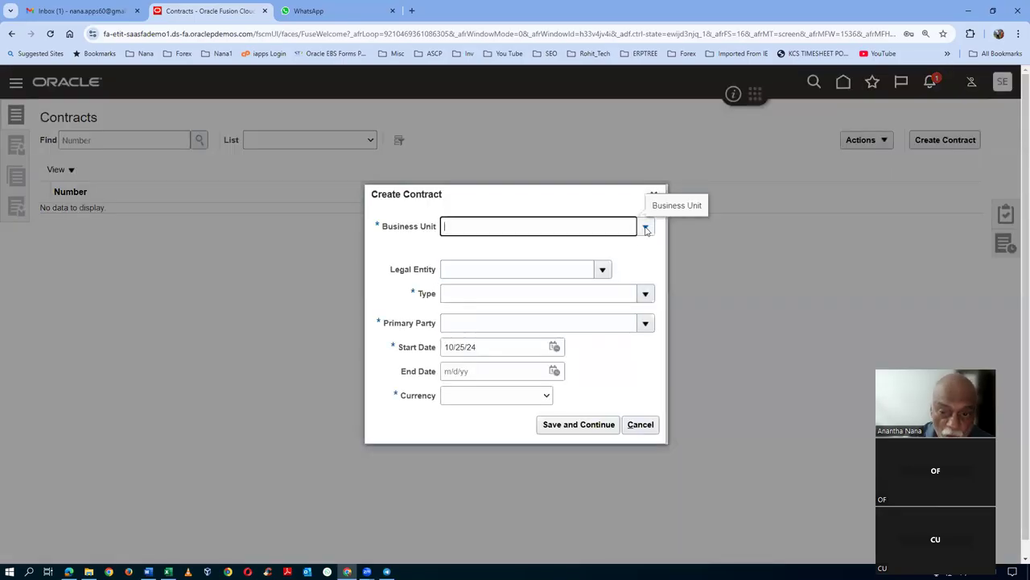
{"action": "left_click", "coordinate": [646, 227]}
{"action": "left_click", "coordinate": [477, 204]}
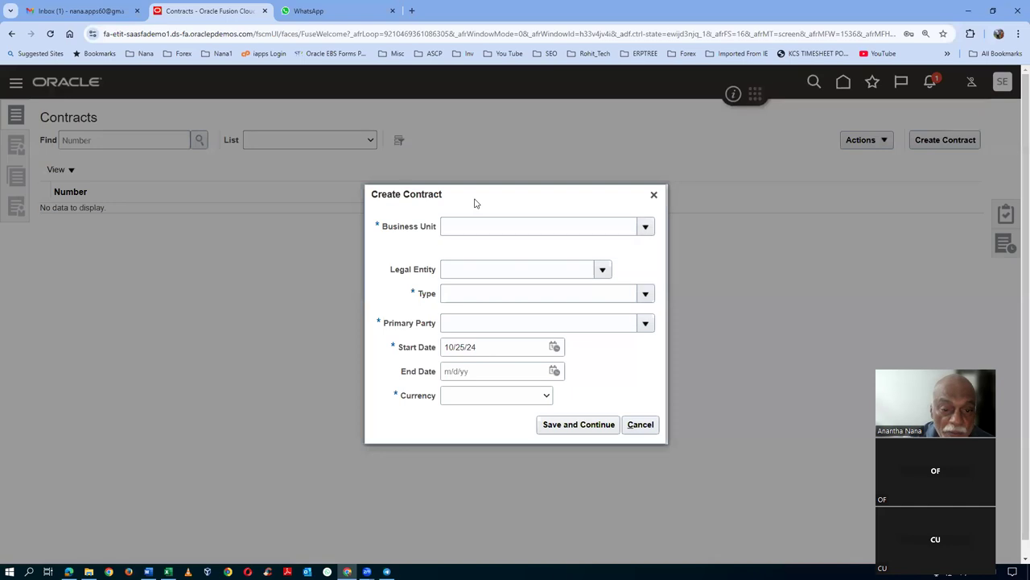
{"action": "left_click", "coordinate": [602, 269]}
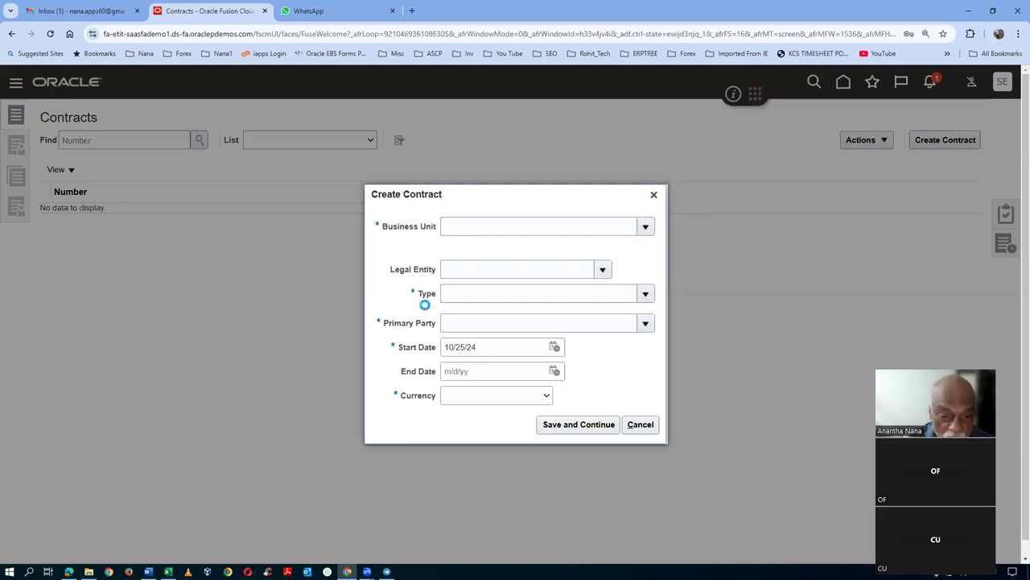
{"action": "left_click", "coordinate": [483, 231]}
{"action": "left_click", "coordinate": [475, 269]}
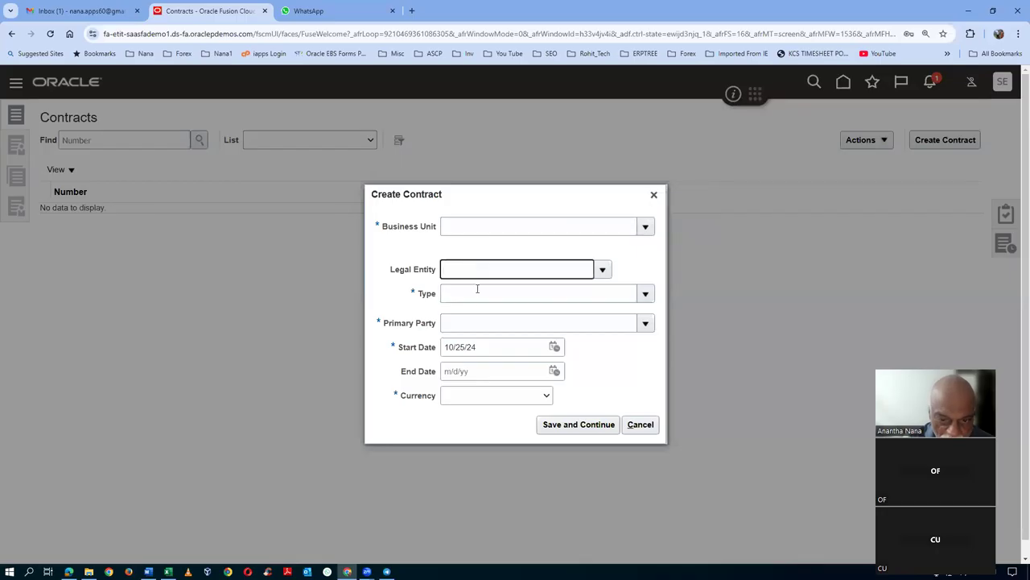
{"action": "left_click", "coordinate": [476, 294]}
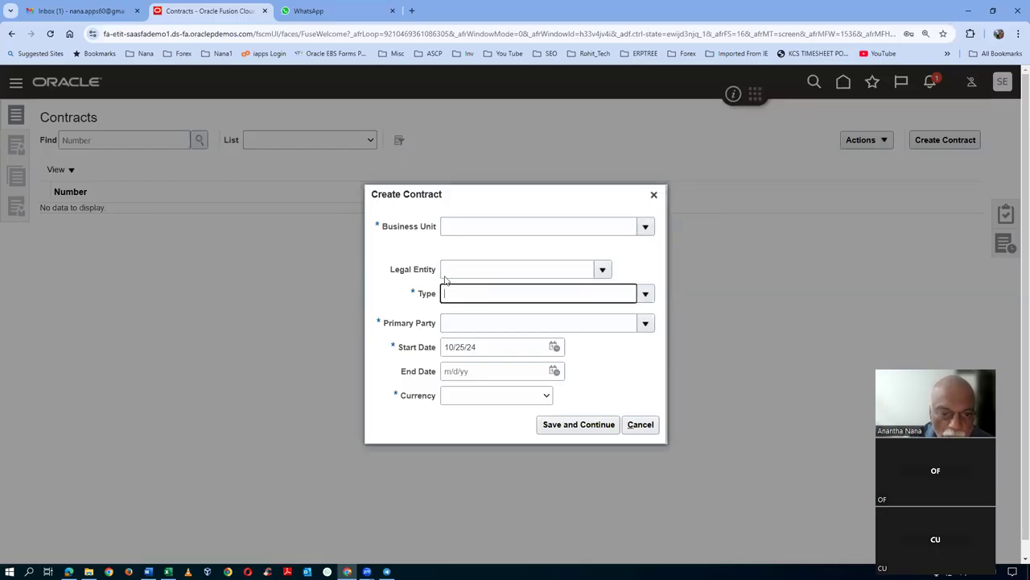
- Search for a business unit without choosing one, then cancel the new contract
{"action": "left_click", "coordinate": [644, 228]}
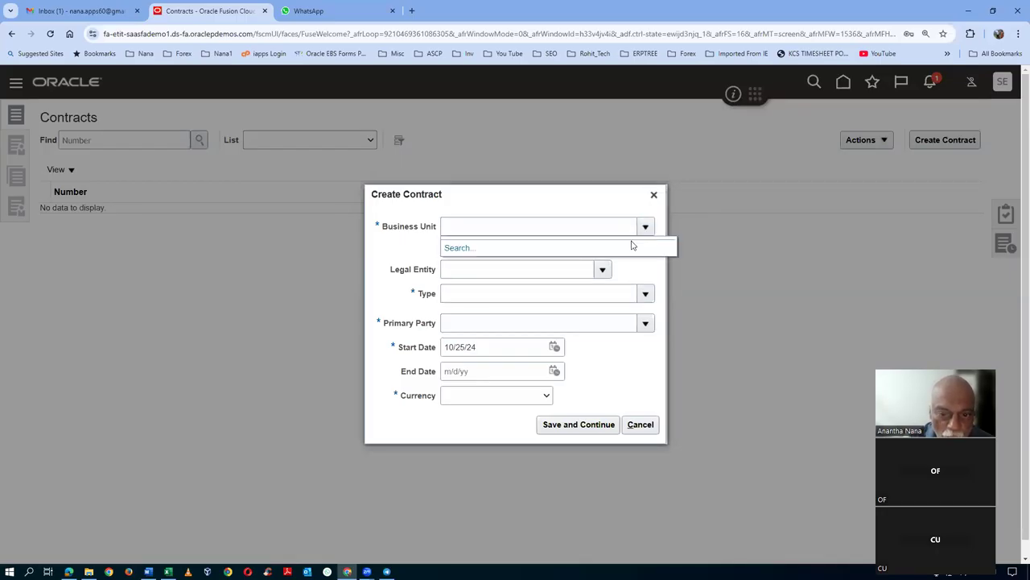
{"action": "left_click", "coordinate": [456, 249]}
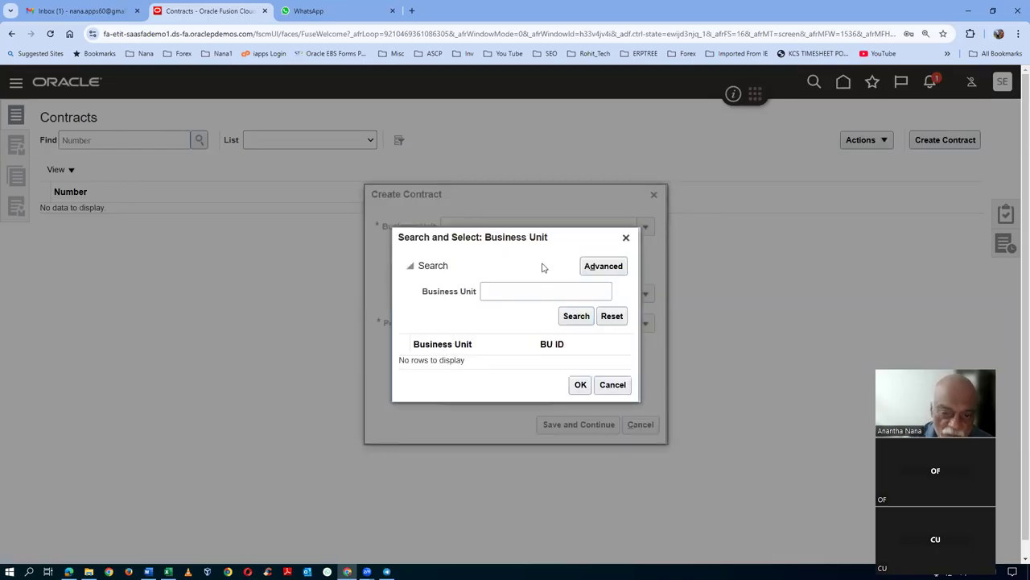
{"action": "left_click", "coordinate": [613, 384]}
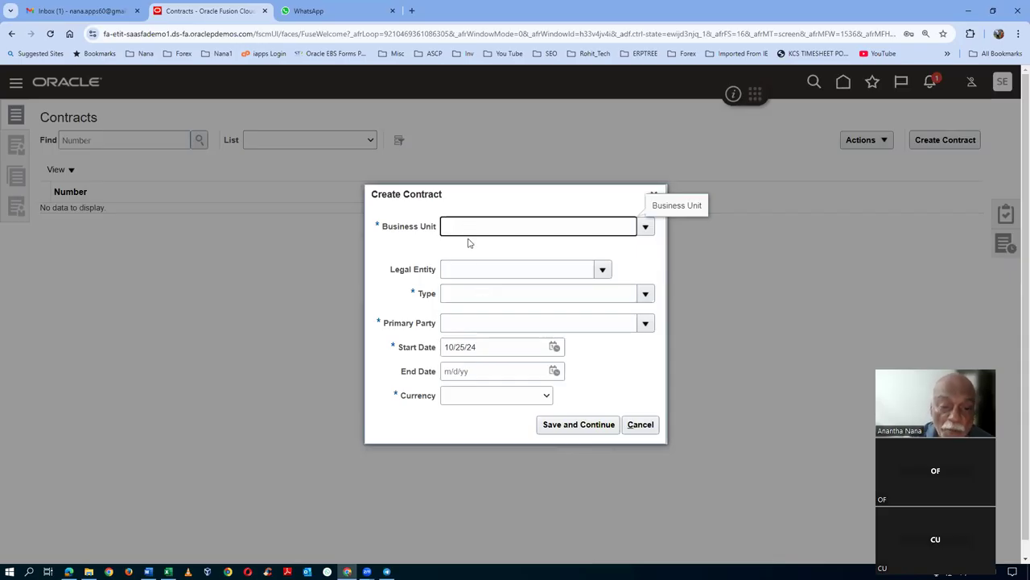
{"action": "left_click", "coordinate": [640, 425]}
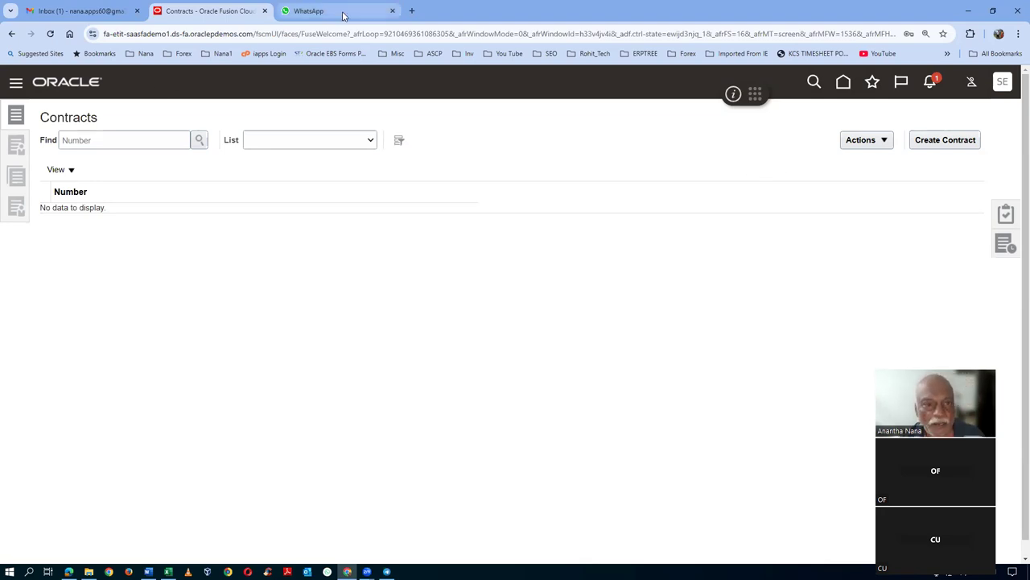
{"action": "left_click", "coordinate": [411, 10]}
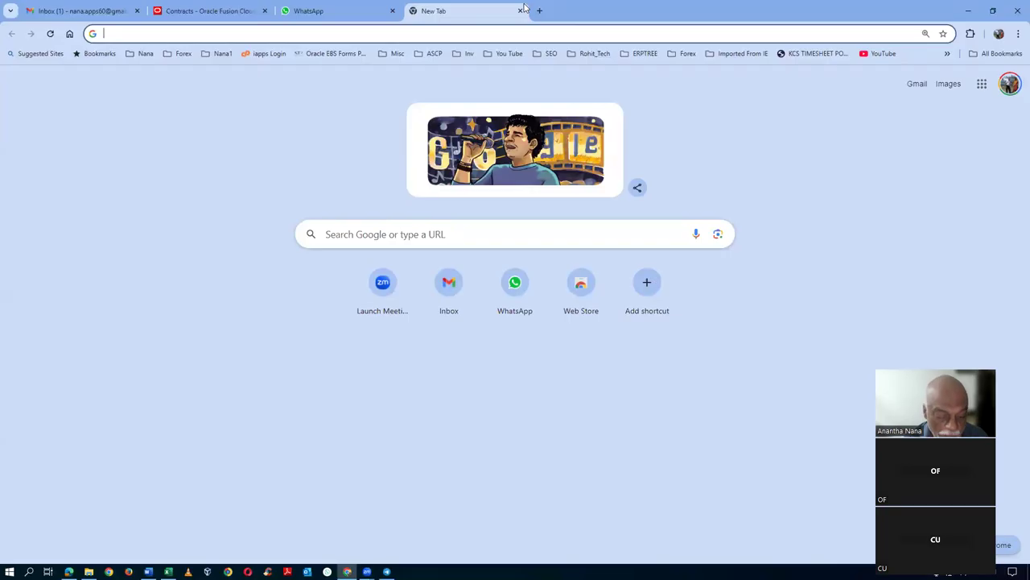
- Try addresses 'etit', '57' and '17' in the address bar, then close the empty tab
{"action": "type", "text": "etit"}
{"action": "key", "text": "Down"}
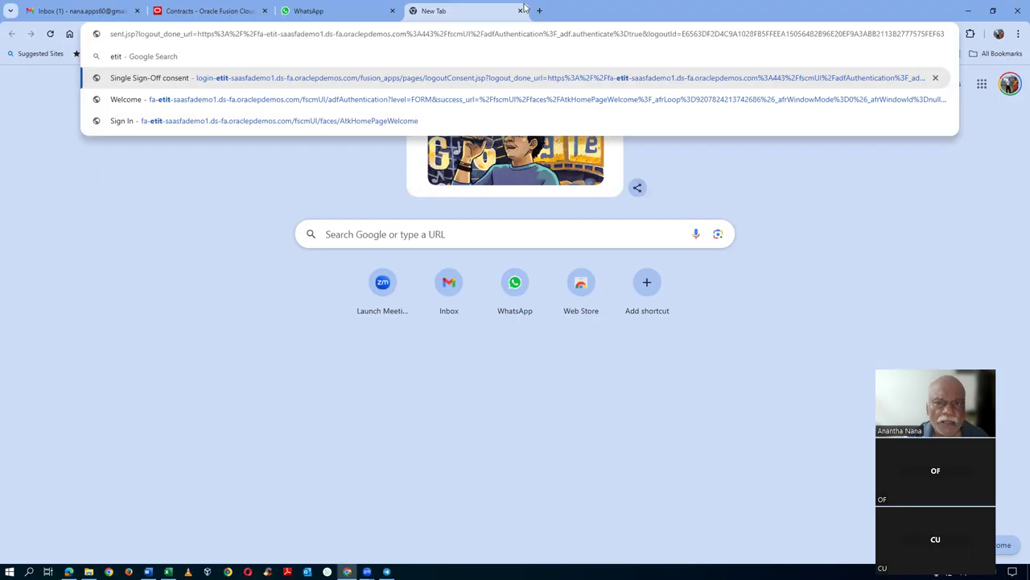
{"action": "key", "text": "Up"}
{"action": "key", "text": "BackSpace"}
{"action": "key", "text": "BackSpace"}
{"action": "key", "text": "BackSpace"}
{"action": "key", "text": "BackSpace"}
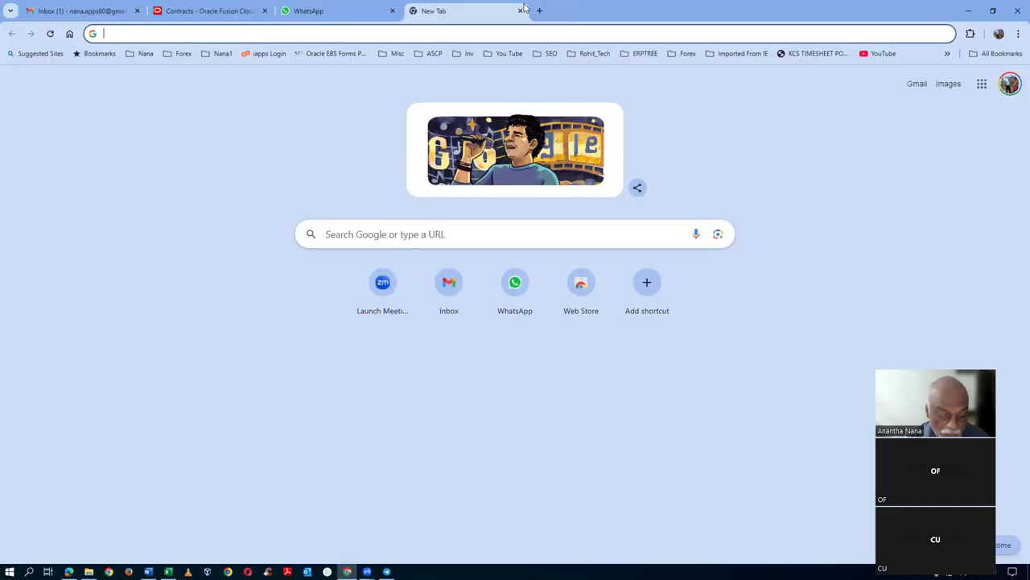
{"action": "type", "text": "57"}
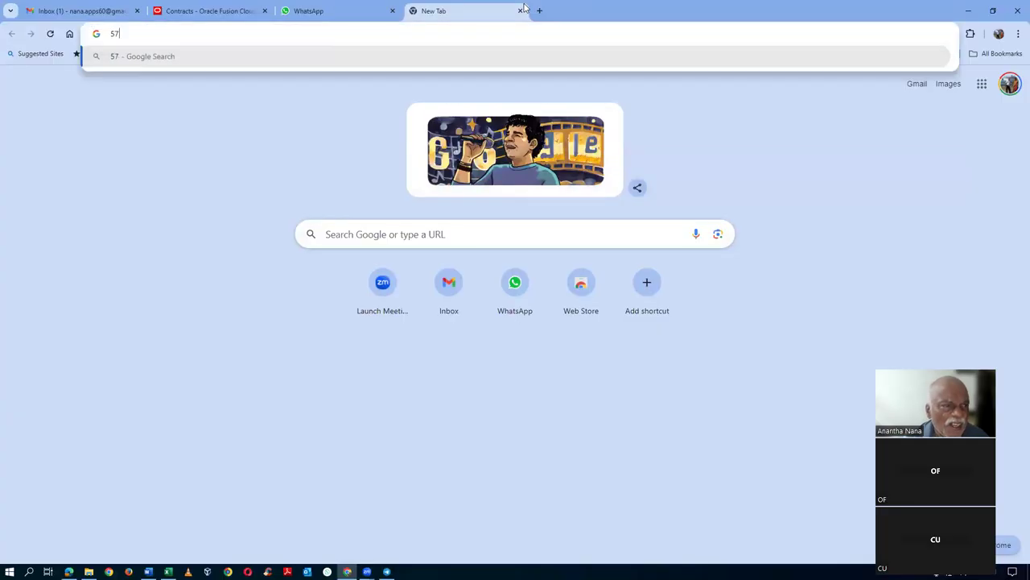
{"action": "key", "text": "BackSpace"}
{"action": "key", "text": "BackSpace"}
{"action": "type", "text": "17"}
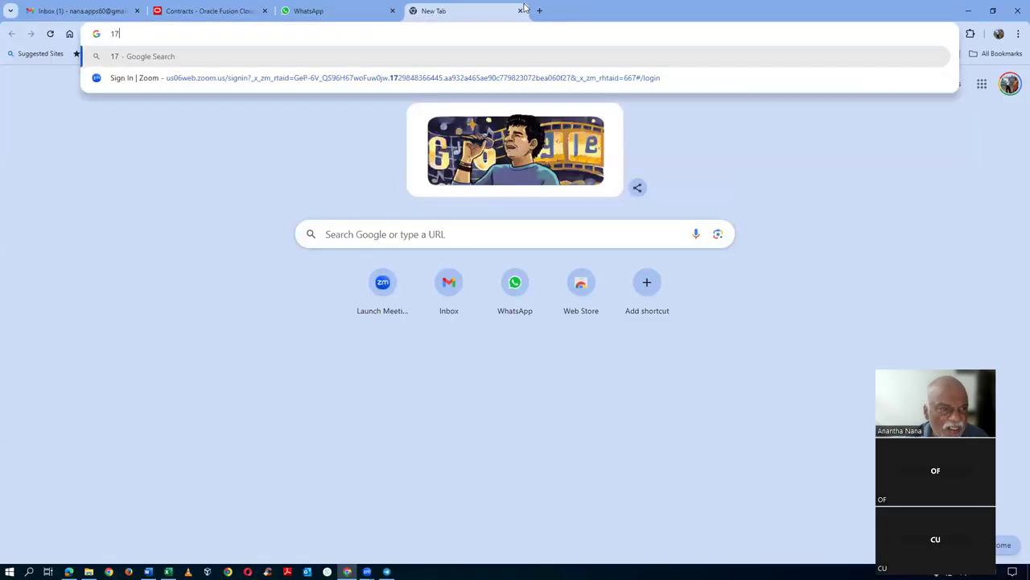
{"action": "key", "text": "BackSpace"}
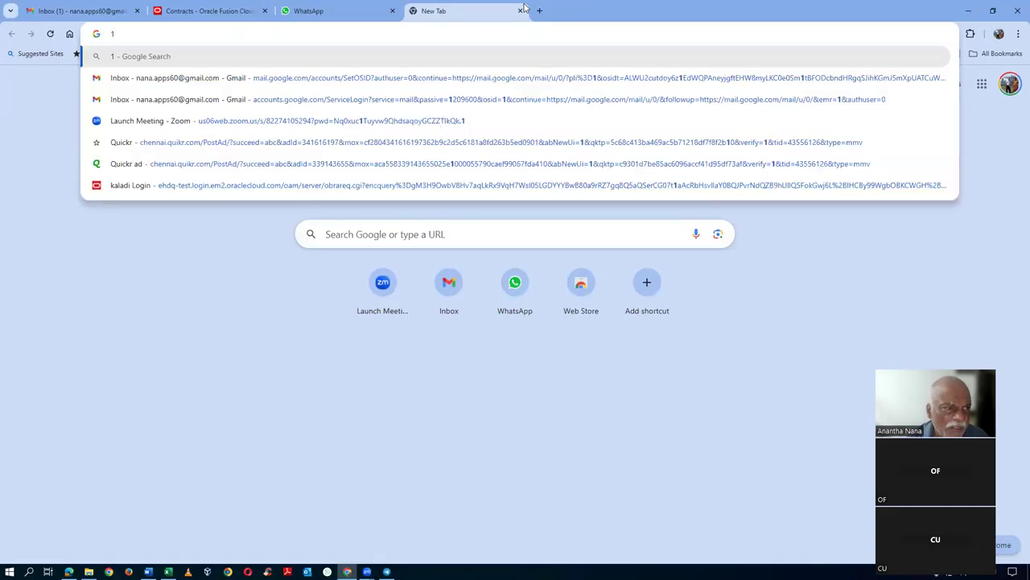
{"action": "key", "text": "BackSpace"}
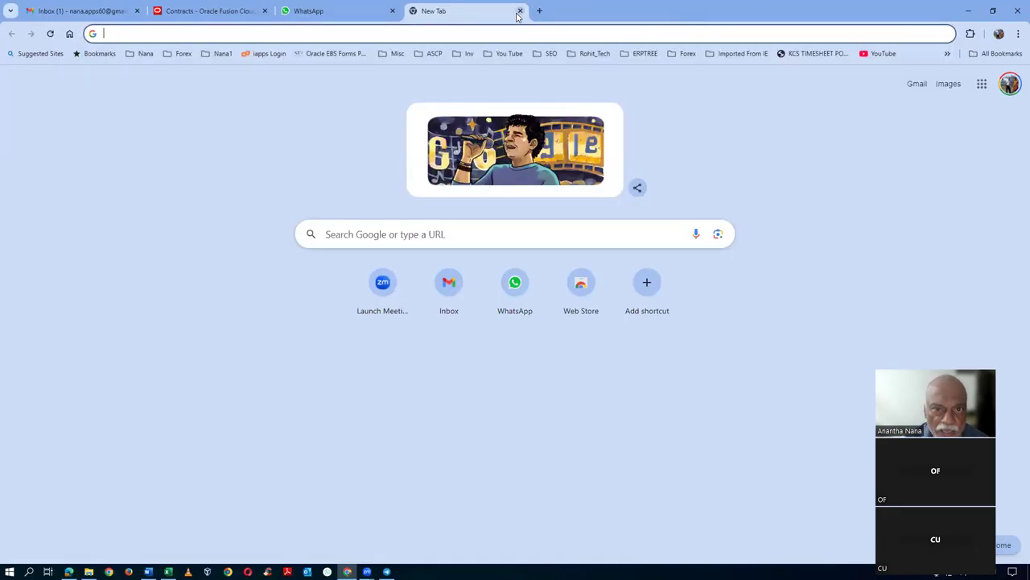
{"action": "left_click", "coordinate": [520, 11]}
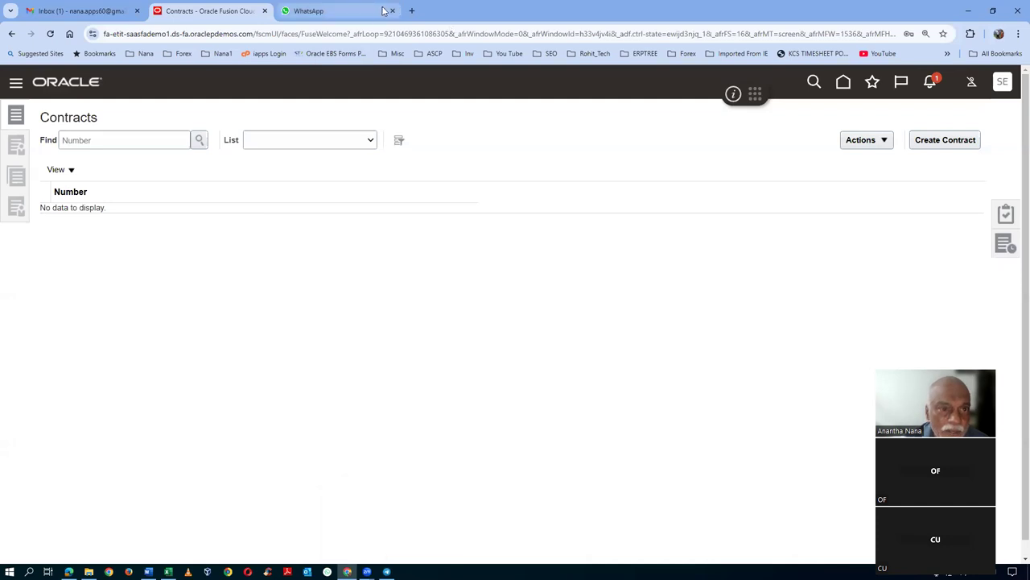
- In a new tab, go to the suggested ETAJ sign-in address by typing 'etaj'
{"action": "left_click", "coordinate": [413, 11]}
{"action": "type", "text": "e"}
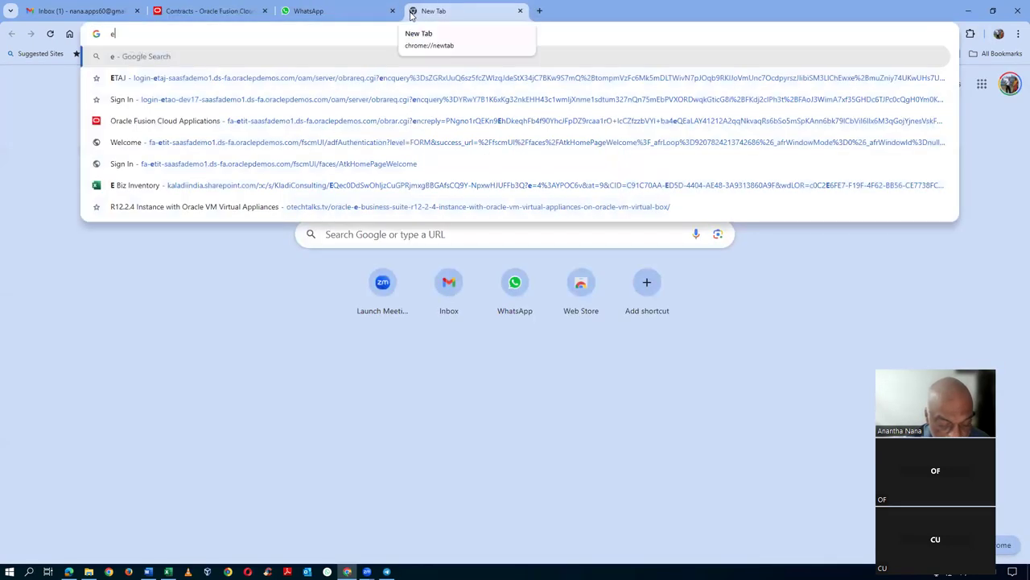
{"action": "type", "text": "taj"}
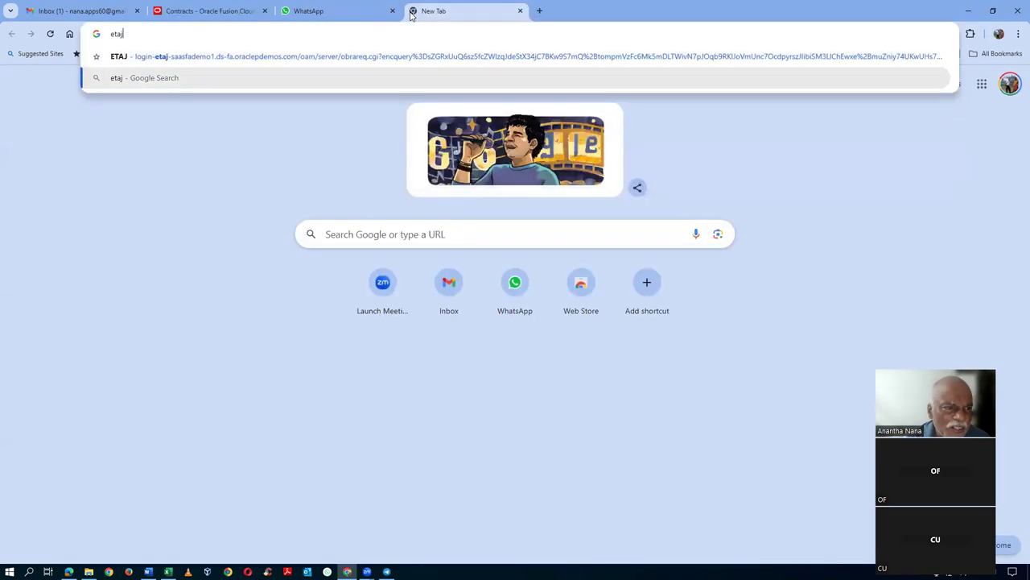
{"action": "key", "text": "Return"}
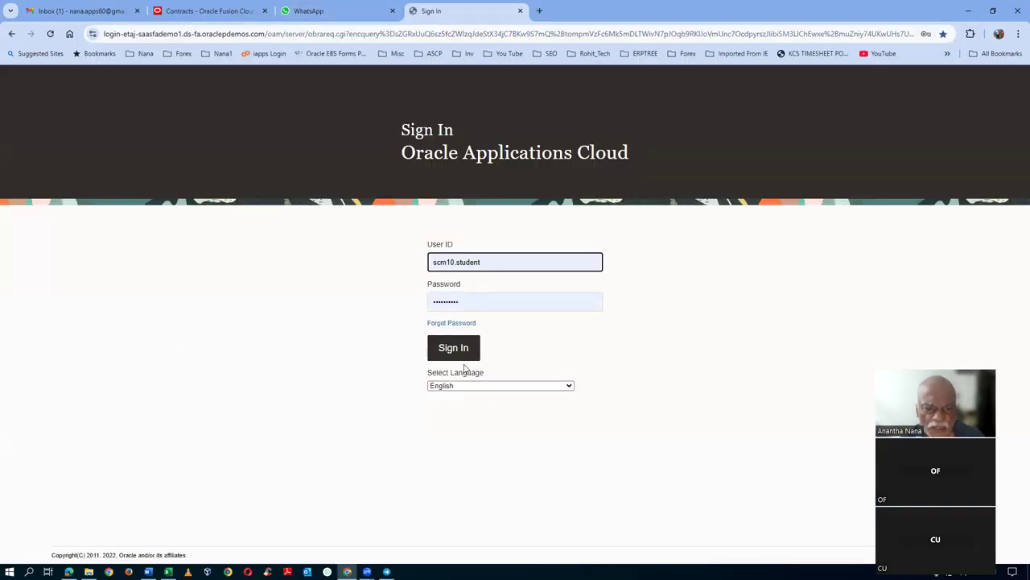
- Attempt the ETAJ sign-in, close the failed tab, and go to Setup and Maintenance from the user menu
{"action": "left_click", "coordinate": [459, 352]}
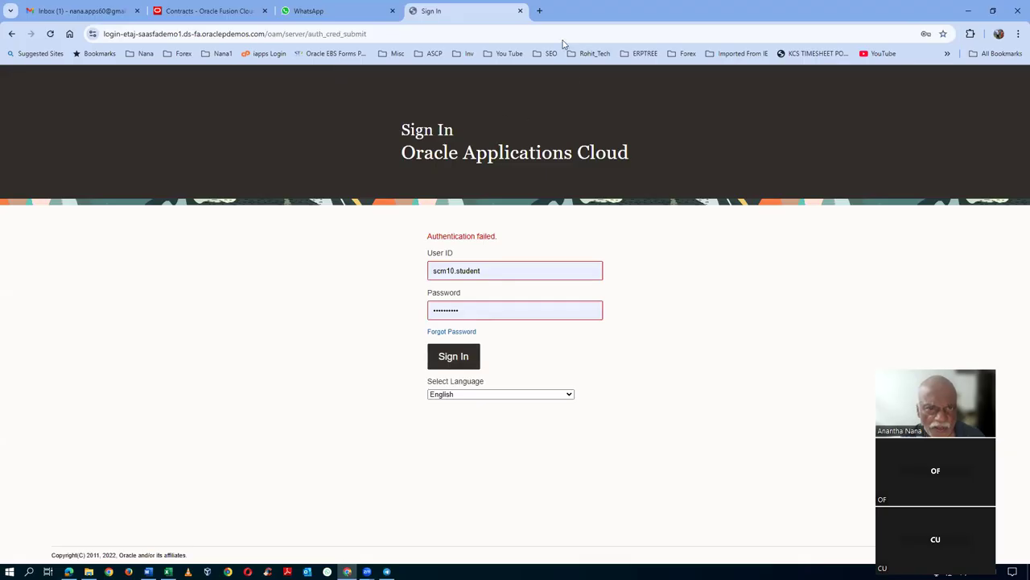
{"action": "left_click", "coordinate": [520, 10]}
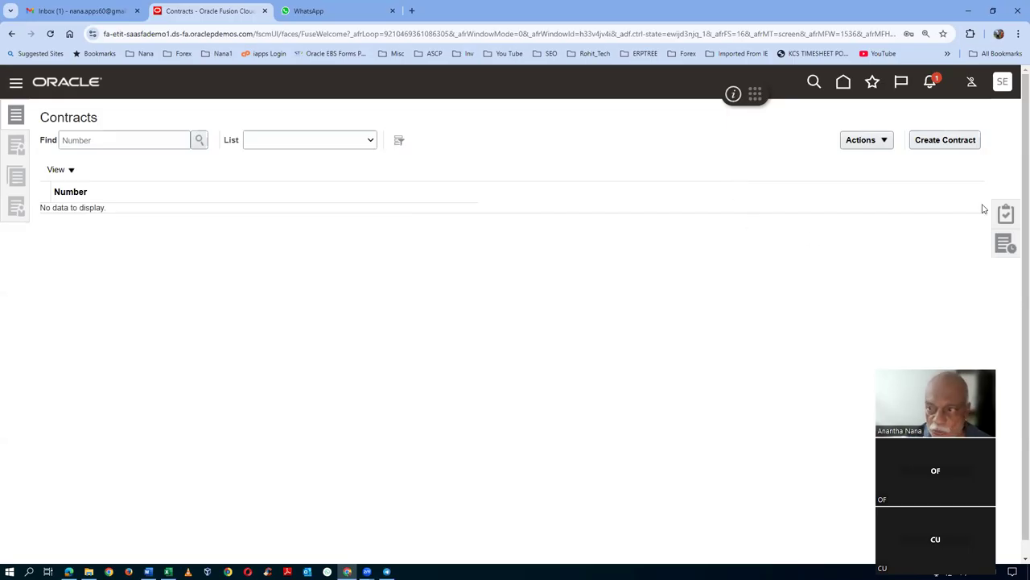
{"action": "left_click", "coordinate": [1003, 83]}
{"action": "left_click", "coordinate": [773, 284]}
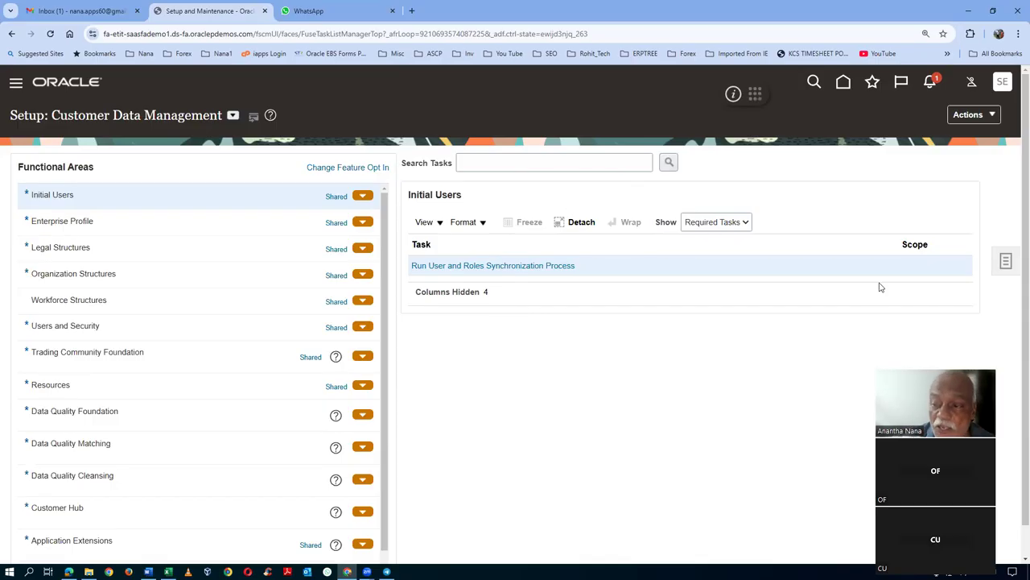
- Search setup tasks for 'mana%res' and open the Manage Resources task
{"action": "left_click", "coordinate": [1006, 262]}
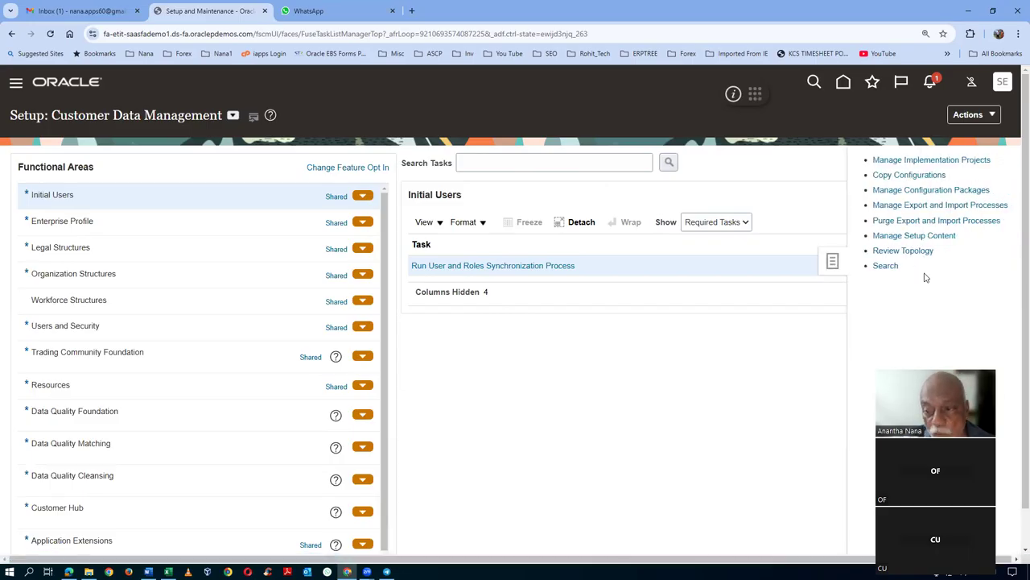
{"action": "left_click", "coordinate": [885, 267]}
{"action": "left_click", "coordinate": [303, 165]}
{"action": "type", "text": "mana%res"}
{"action": "key", "text": "Return"}
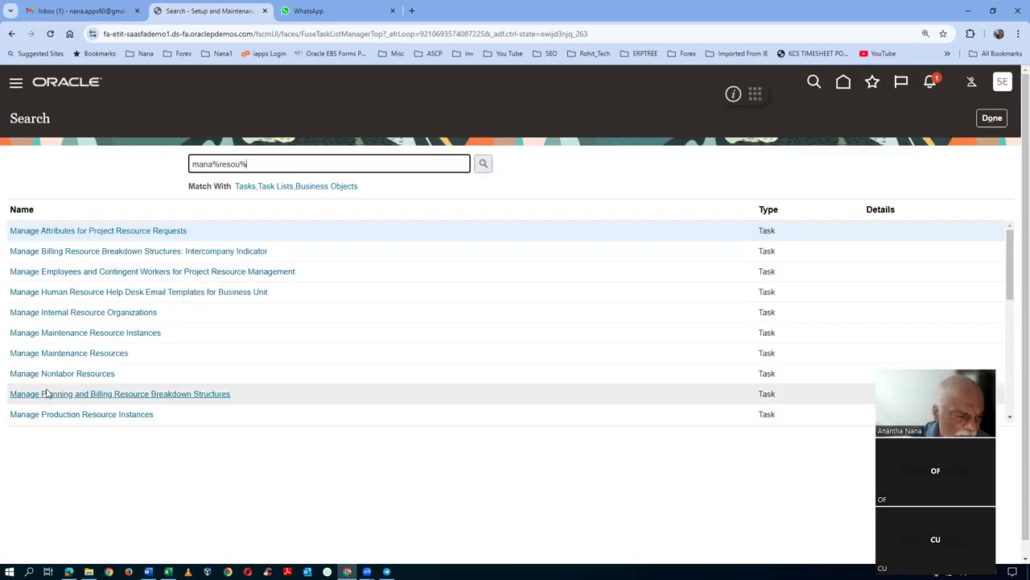
{"action": "scroll", "coordinate": [48, 402], "scroll_direction": "down", "scroll_amount": 3}
{"action": "scroll", "coordinate": [60, 394], "scroll_direction": "down", "scroll_amount": 5}
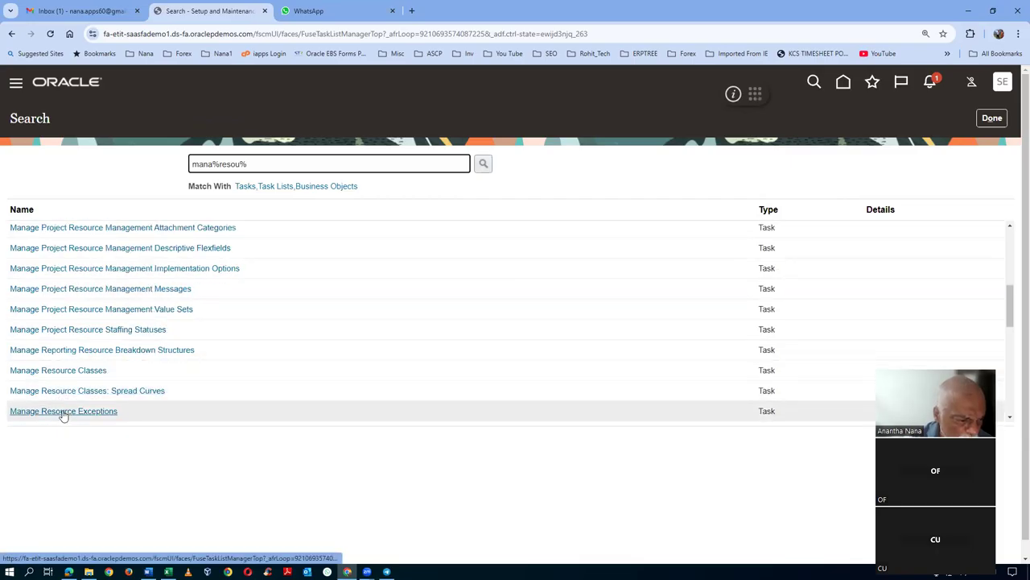
{"action": "scroll", "coordinate": [65, 387], "scroll_direction": "down", "scroll_amount": 2}
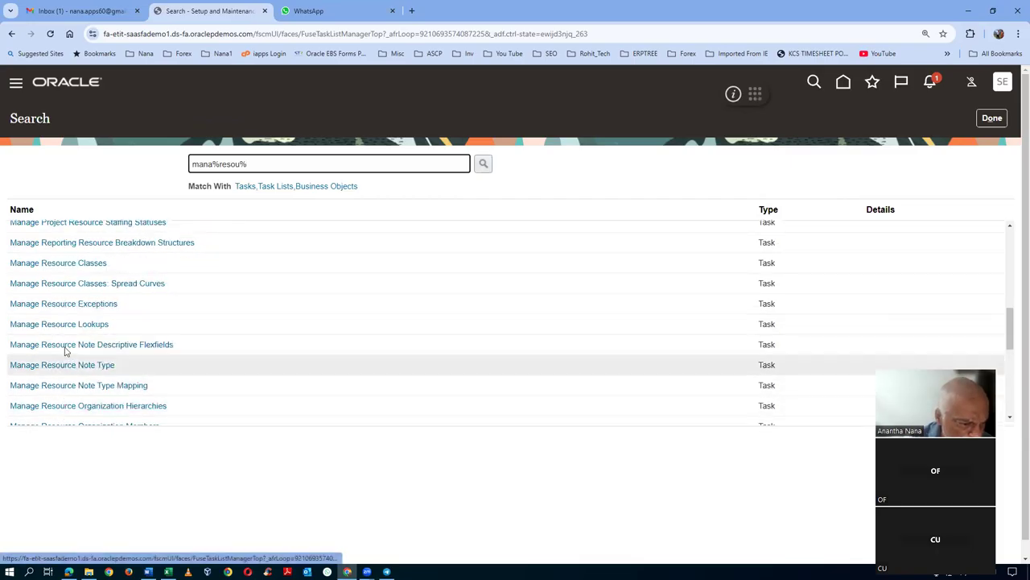
{"action": "scroll", "coordinate": [72, 362], "scroll_direction": "down", "scroll_amount": 1}
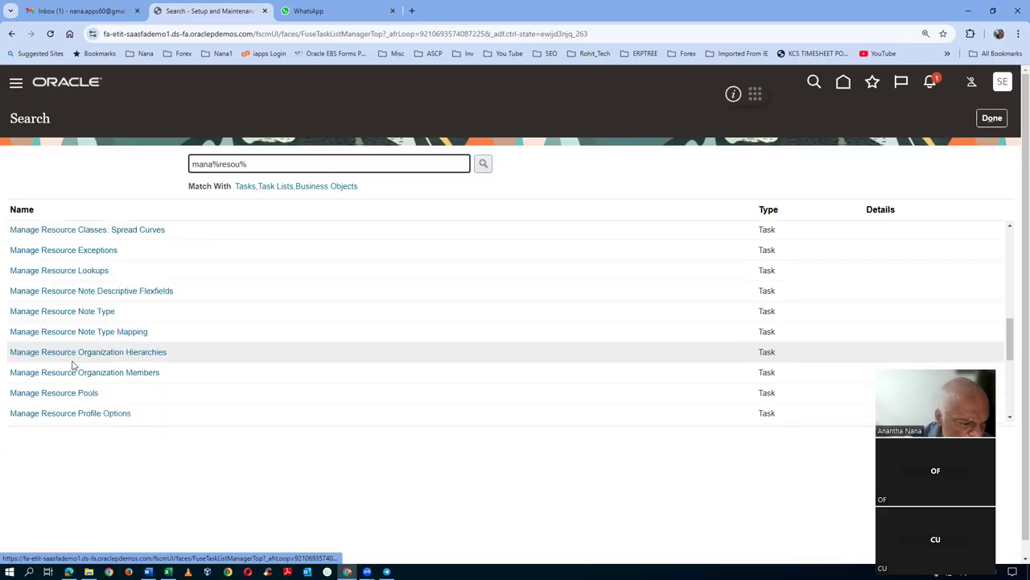
{"action": "scroll", "coordinate": [76, 394], "scroll_direction": "down", "scroll_amount": 2}
{"action": "scroll", "coordinate": [71, 389], "scroll_direction": "down", "scroll_amount": 1}
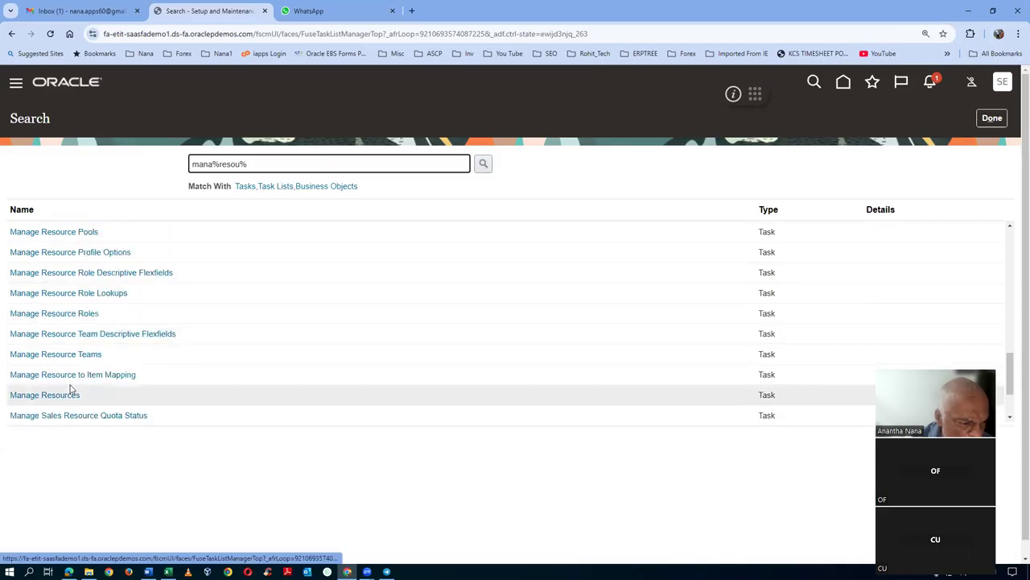
{"action": "left_click", "coordinate": [50, 395]}
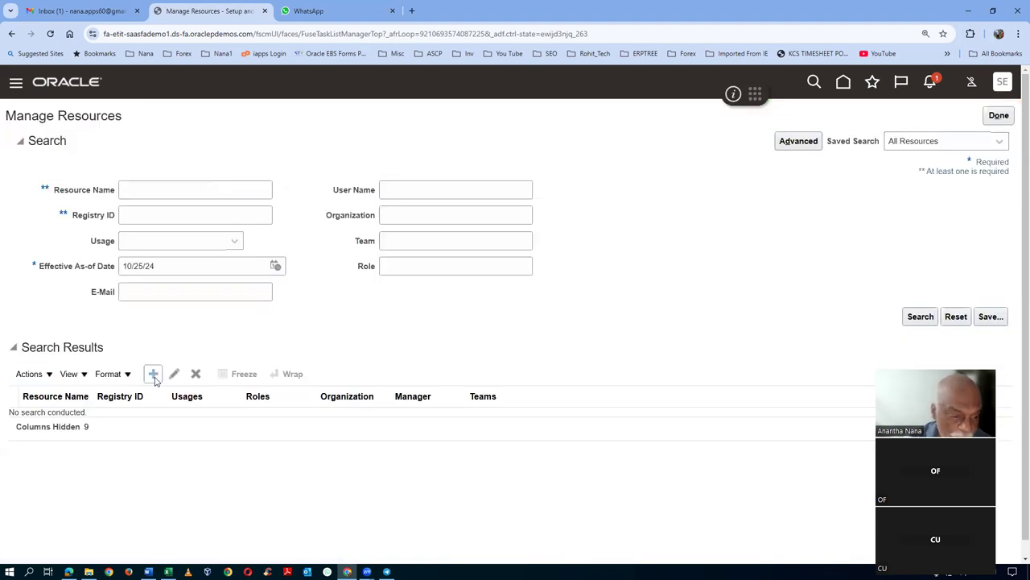
{"action": "left_click", "coordinate": [153, 374]}
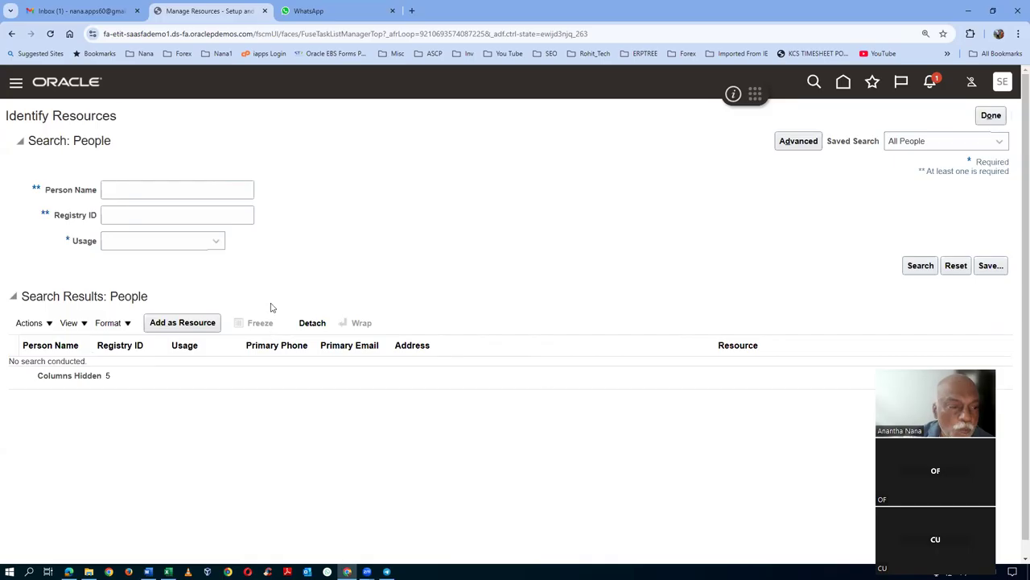
{"action": "left_click", "coordinate": [136, 194]}
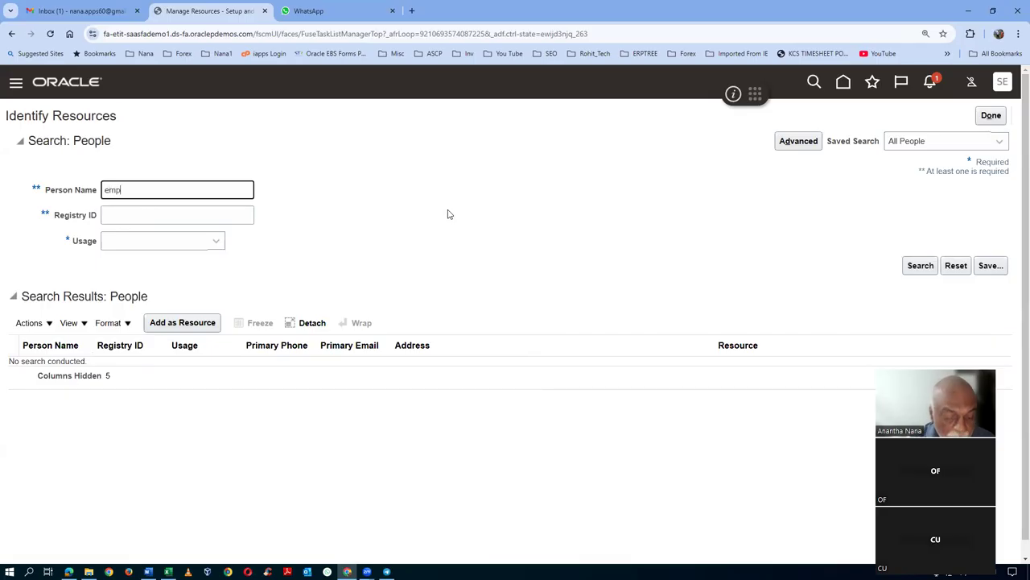
{"action": "left_click", "coordinate": [920, 265]}
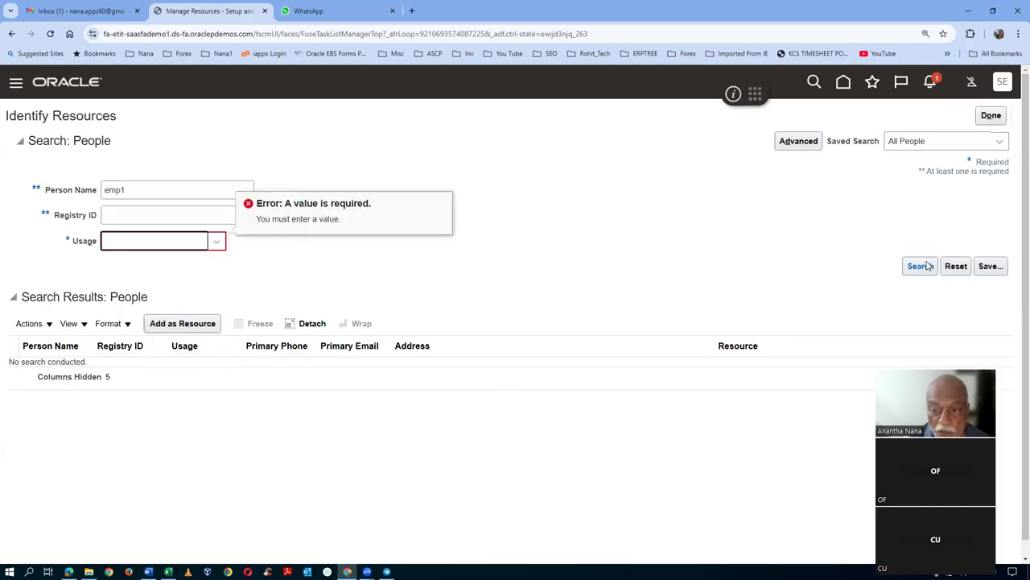
{"action": "left_click", "coordinate": [216, 242]}
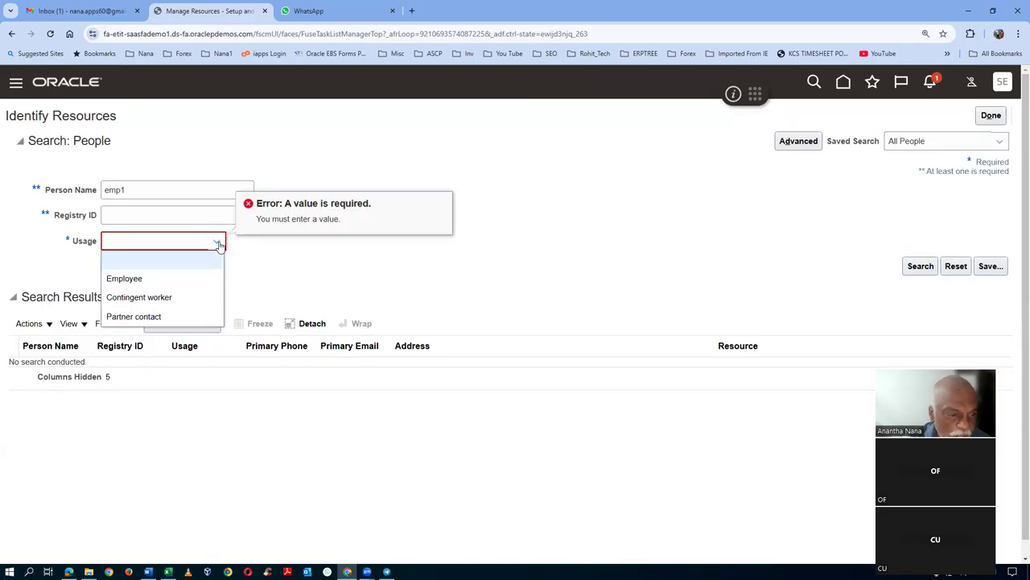
{"action": "left_click", "coordinate": [175, 279]}
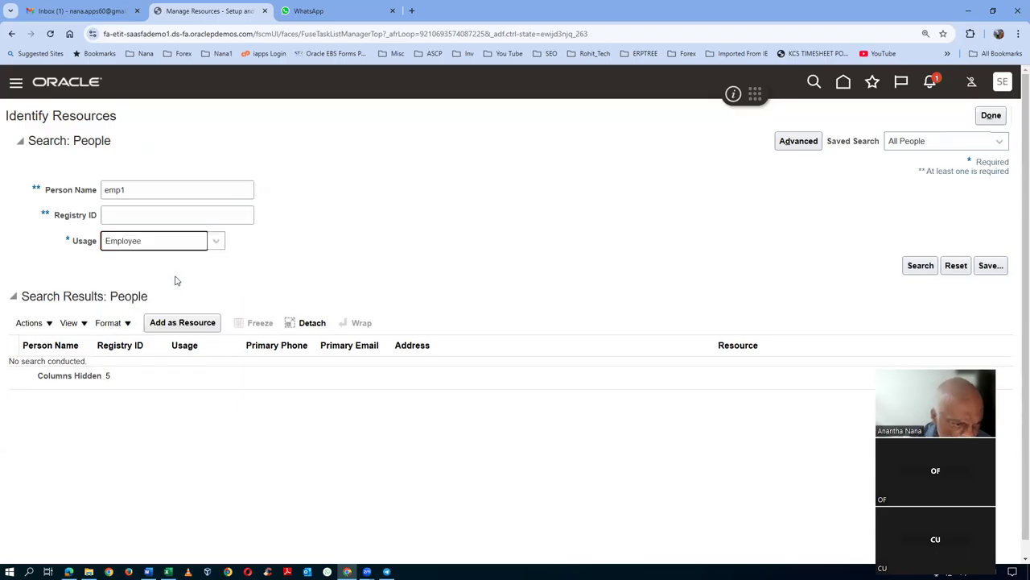
{"action": "left_click", "coordinate": [920, 266]}
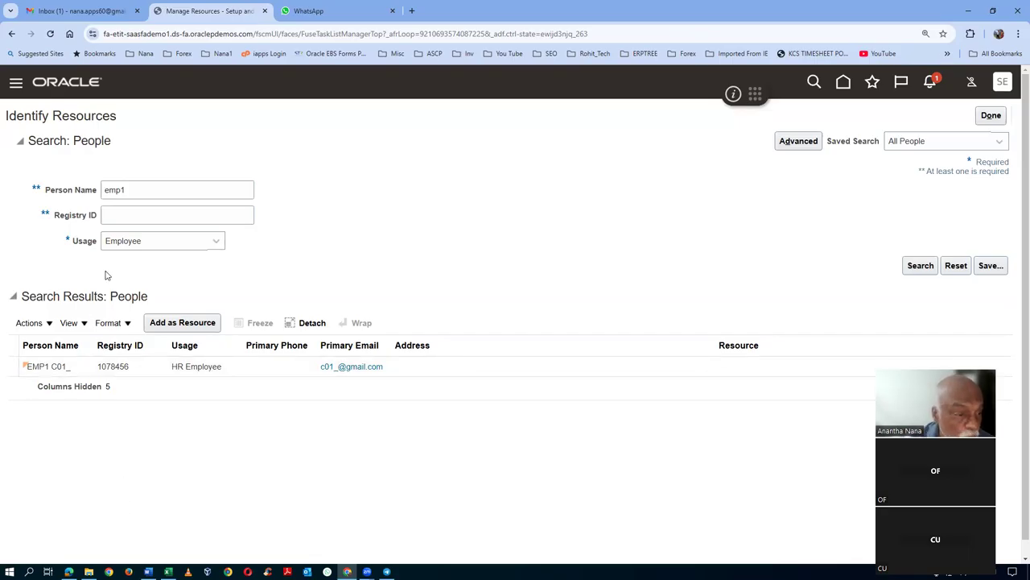
{"action": "left_click_drag", "start_coordinate": [140, 189], "coordinate": [3, 193]}
{"action": "type", "text": "s01"}
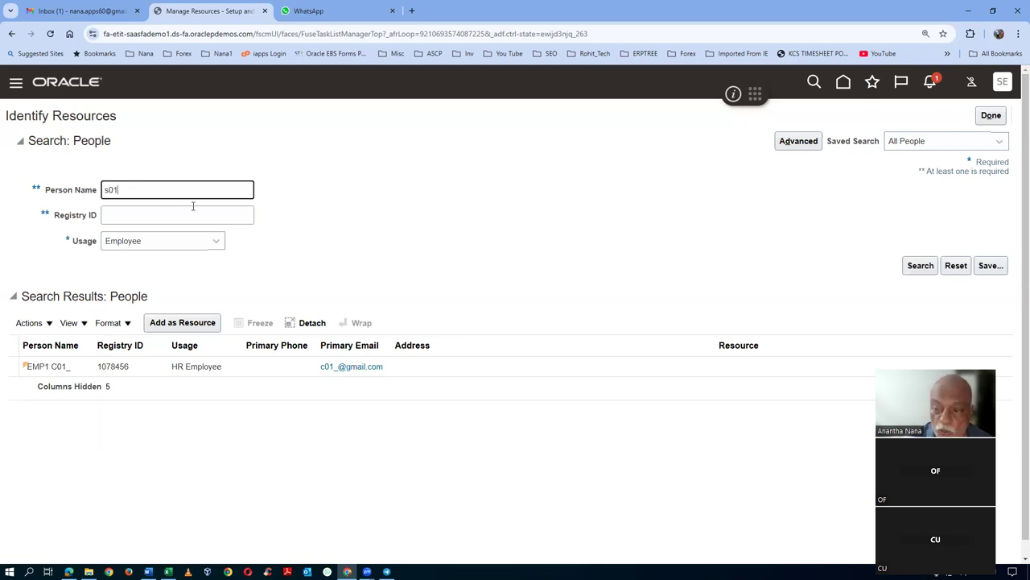
{"action": "left_click", "coordinate": [920, 267]}
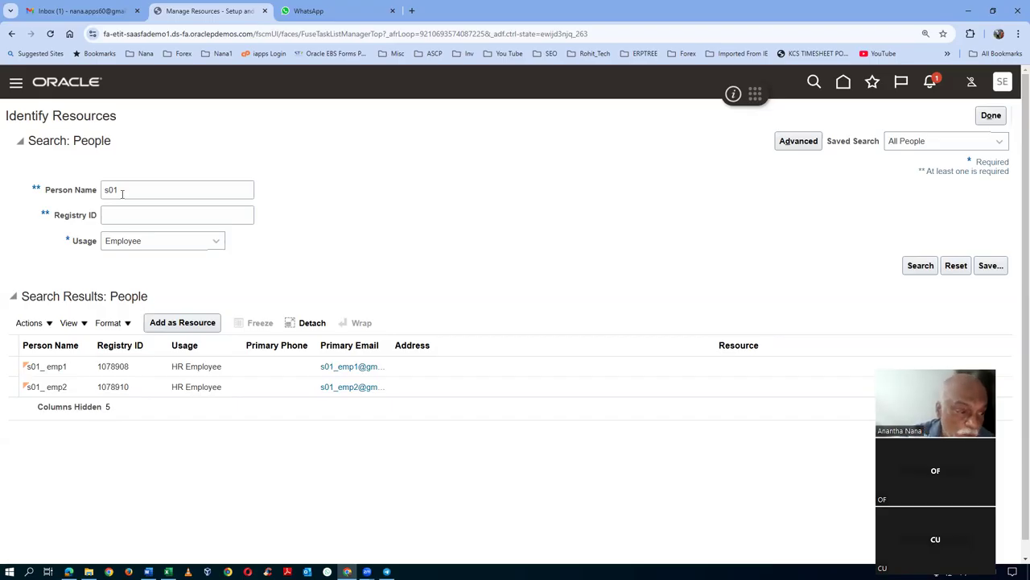
{"action": "left_click", "coordinate": [74, 368]}
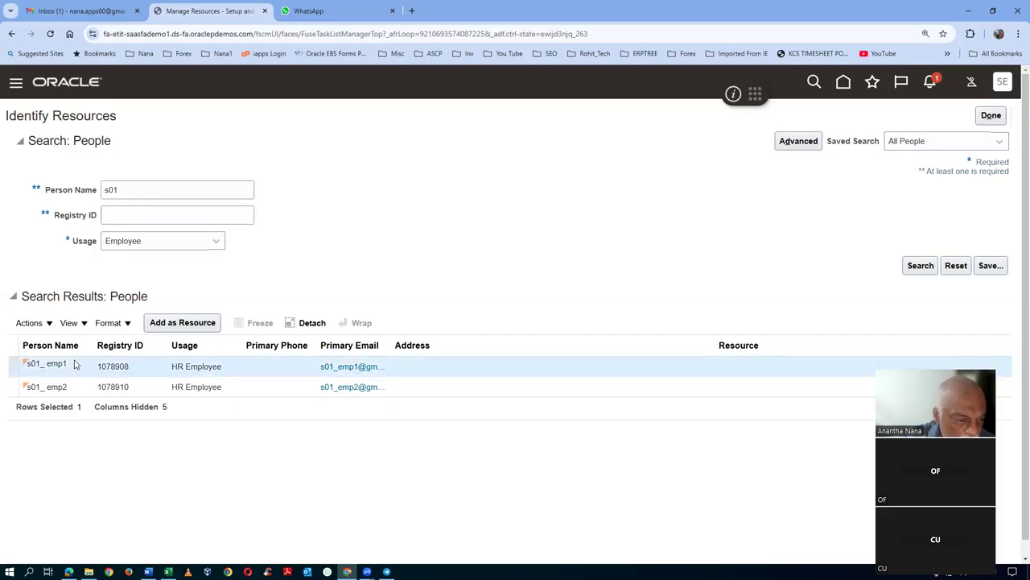
{"action": "left_click", "coordinate": [186, 325]}
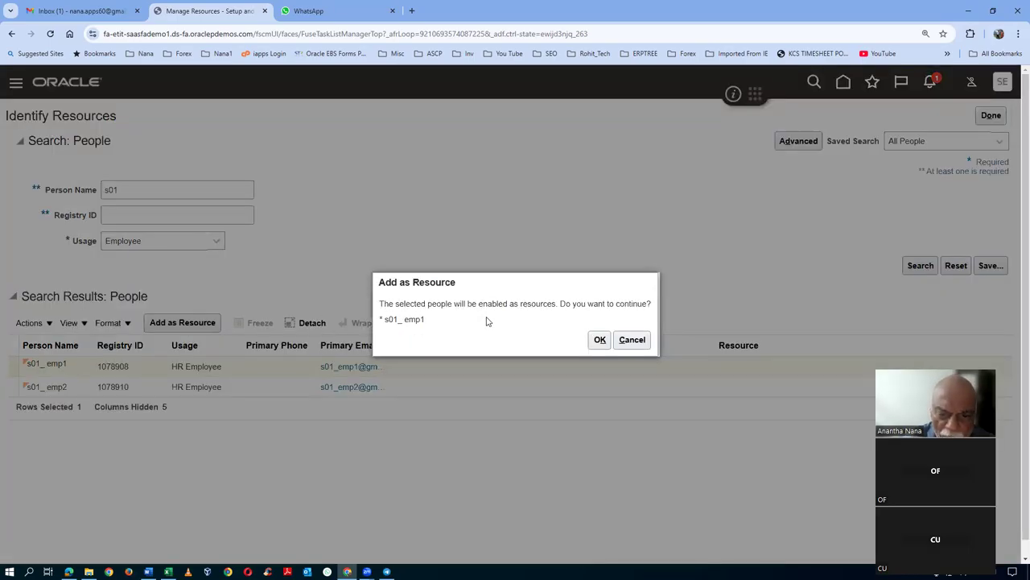
{"action": "left_click_drag", "start_coordinate": [508, 303], "coordinate": [548, 314]}
{"action": "left_click", "coordinate": [599, 339]}
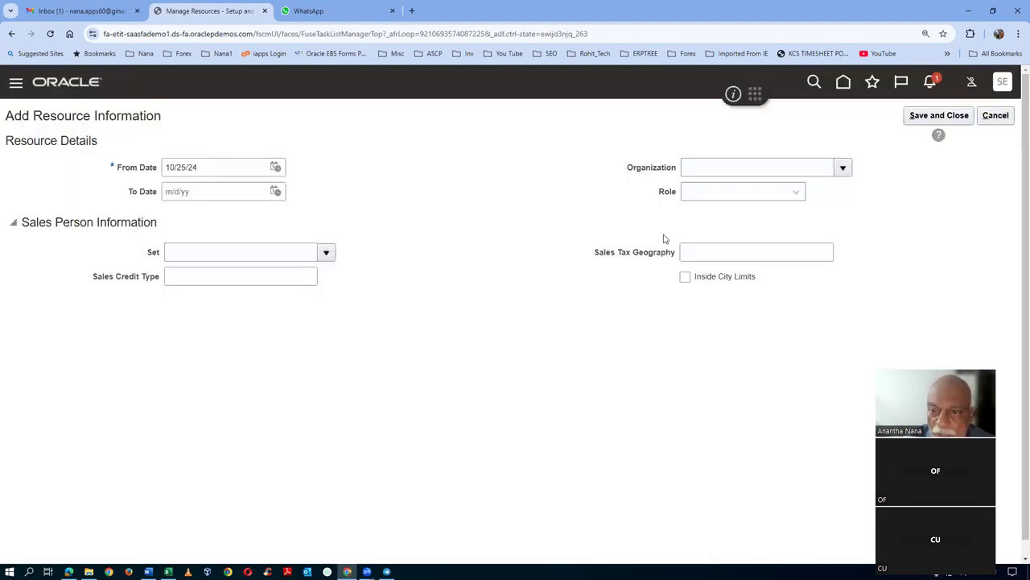
{"action": "left_click", "coordinate": [744, 167]}
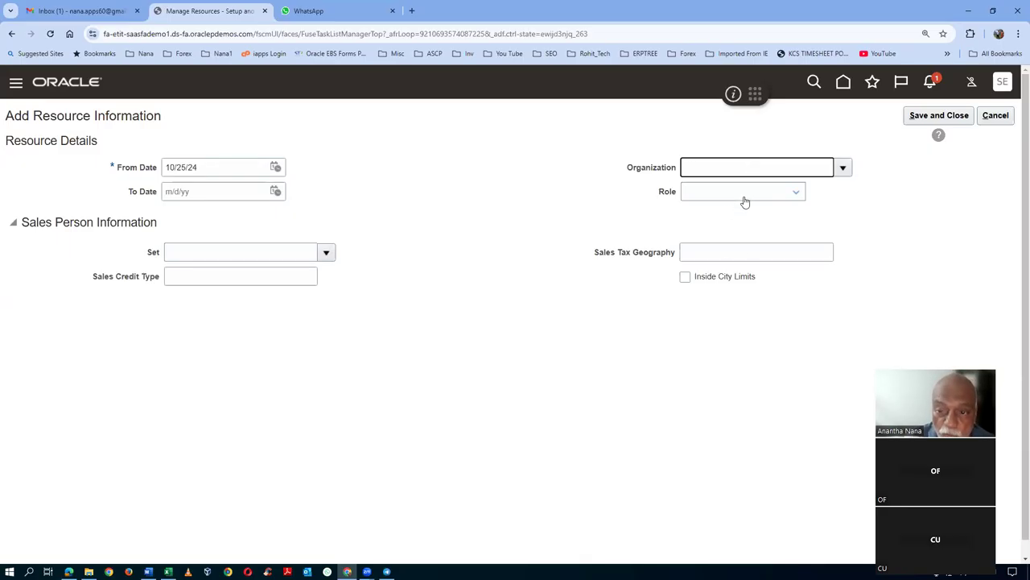
{"action": "left_click", "coordinate": [745, 197]}
{"action": "left_click", "coordinate": [745, 198]}
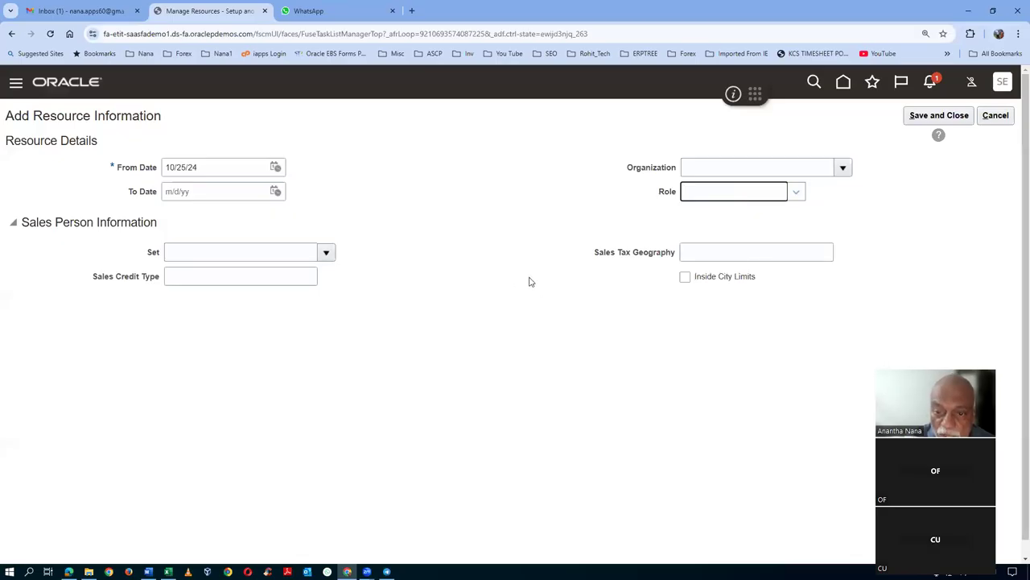
{"action": "left_click", "coordinate": [797, 194]}
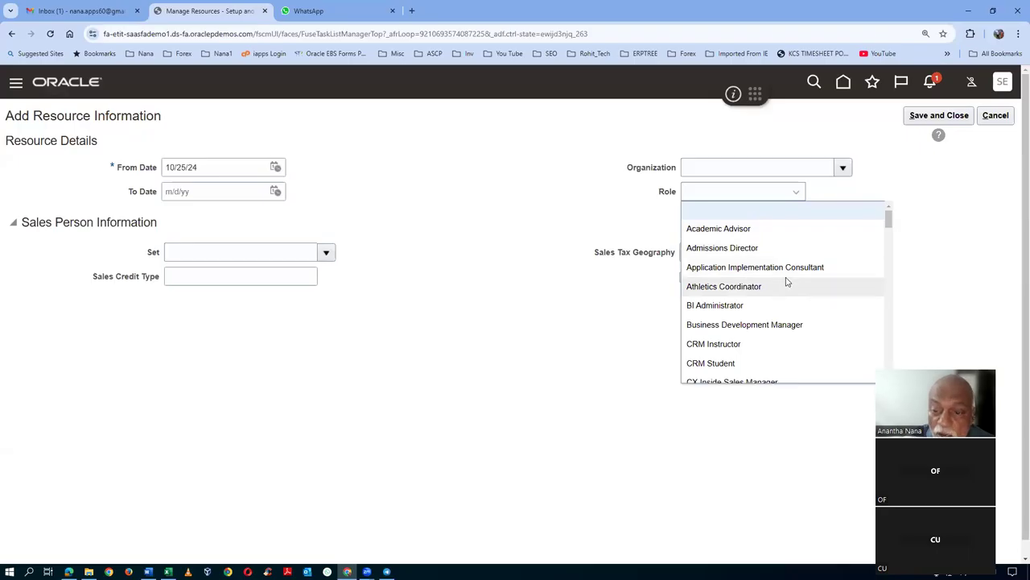
{"action": "scroll", "coordinate": [771, 328], "scroll_direction": "down", "scroll_amount": 1}
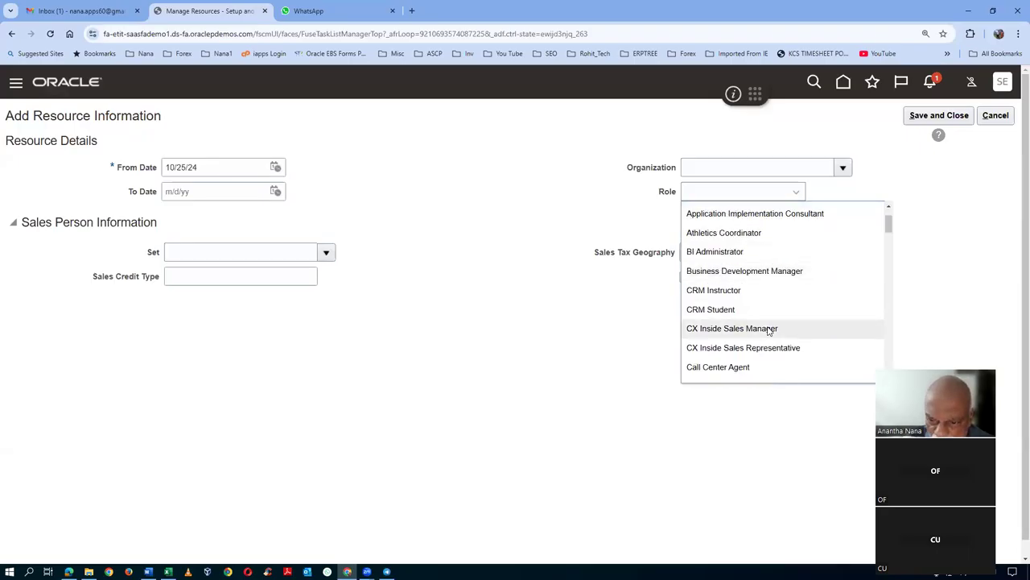
{"action": "scroll", "coordinate": [770, 330], "scroll_direction": "down", "scroll_amount": 2}
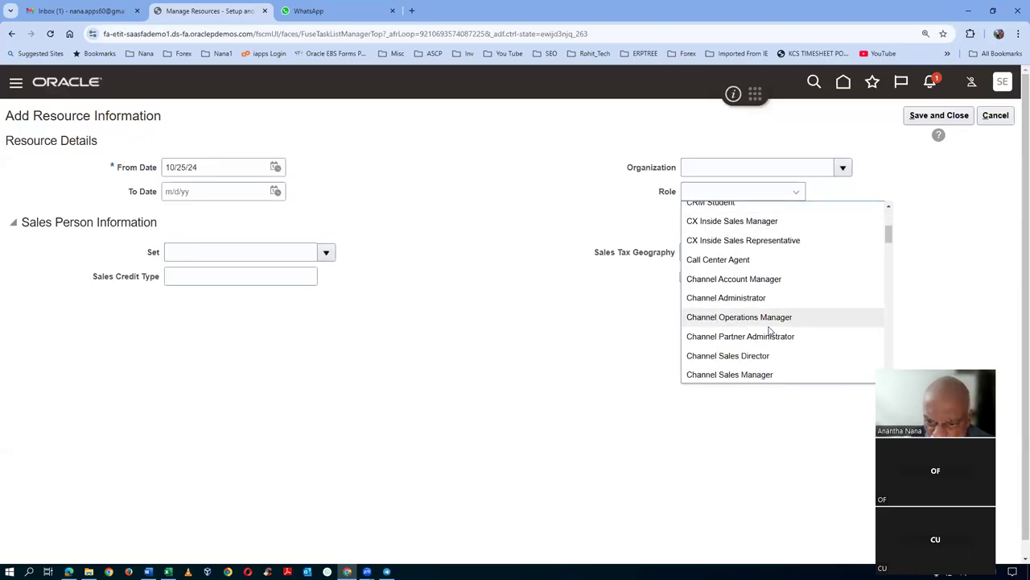
{"action": "scroll", "coordinate": [770, 328], "scroll_direction": "down", "scroll_amount": 2}
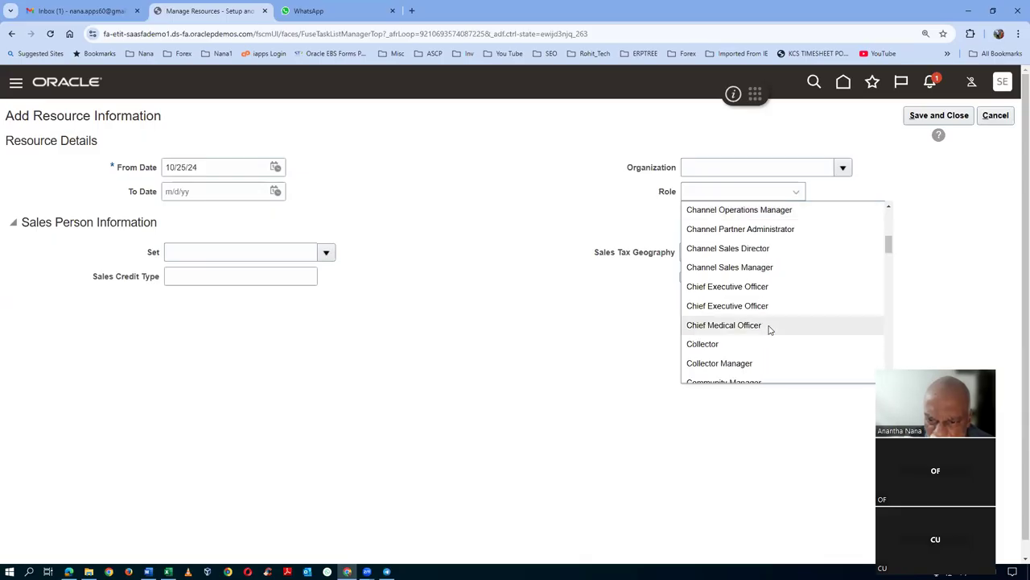
{"action": "scroll", "coordinate": [771, 329], "scroll_direction": "down", "scroll_amount": 2}
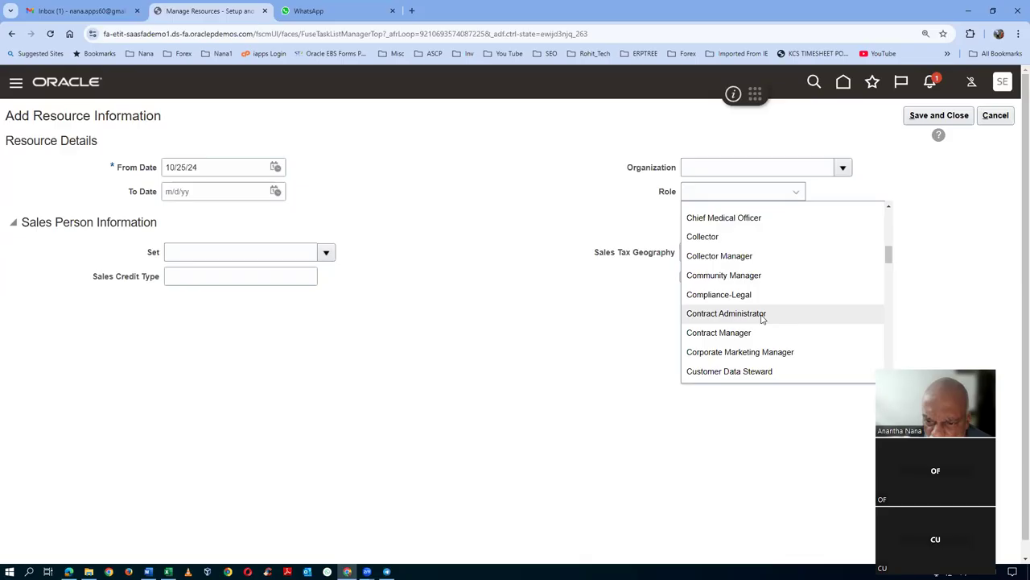
{"action": "left_click", "coordinate": [754, 337]}
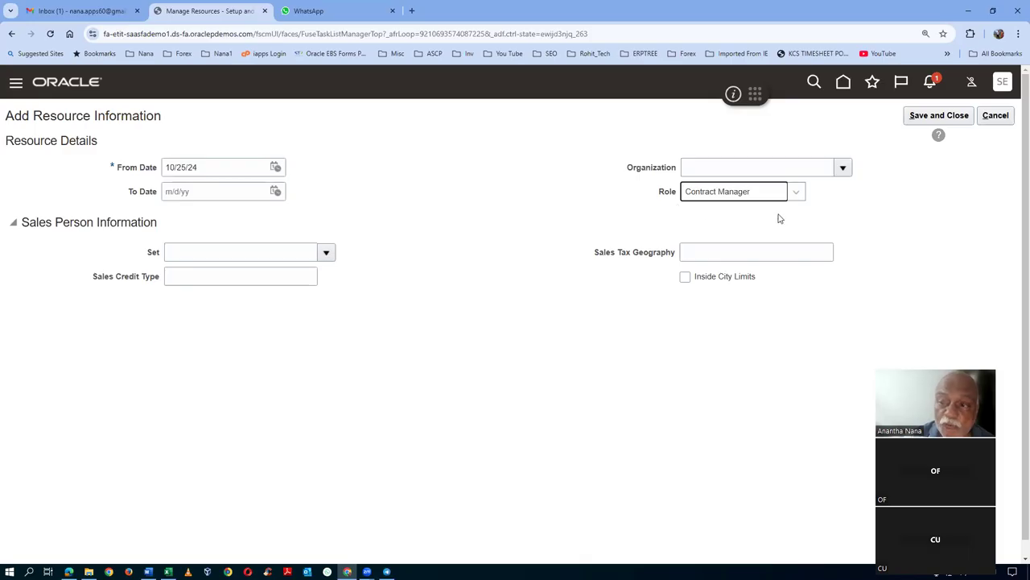
{"action": "left_click", "coordinate": [940, 117]}
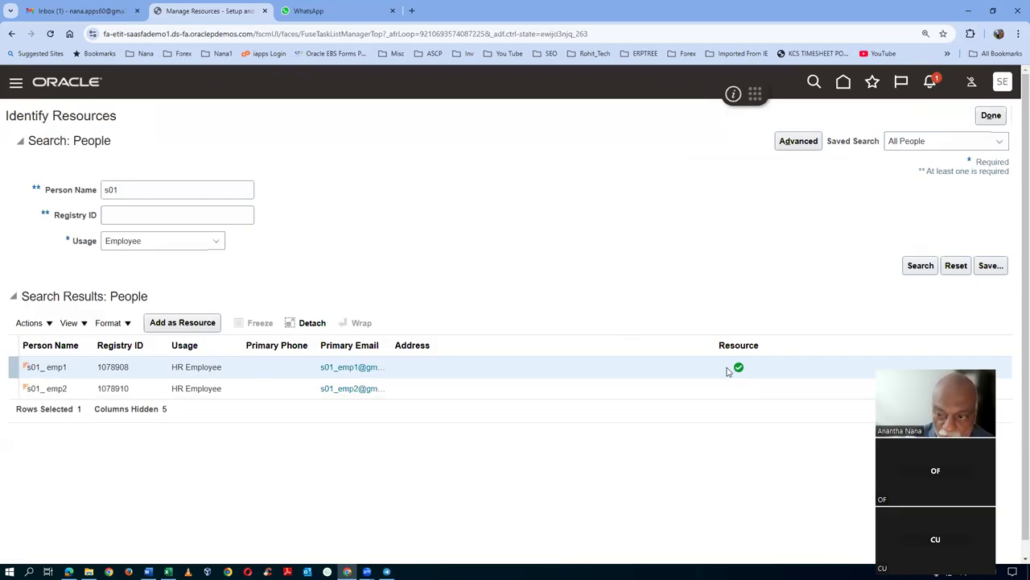
- Leave Manage Resources and open Manage Internal Resource Organizations via a 'man%int%res%org%' task search
{"action": "left_click", "coordinate": [990, 115]}
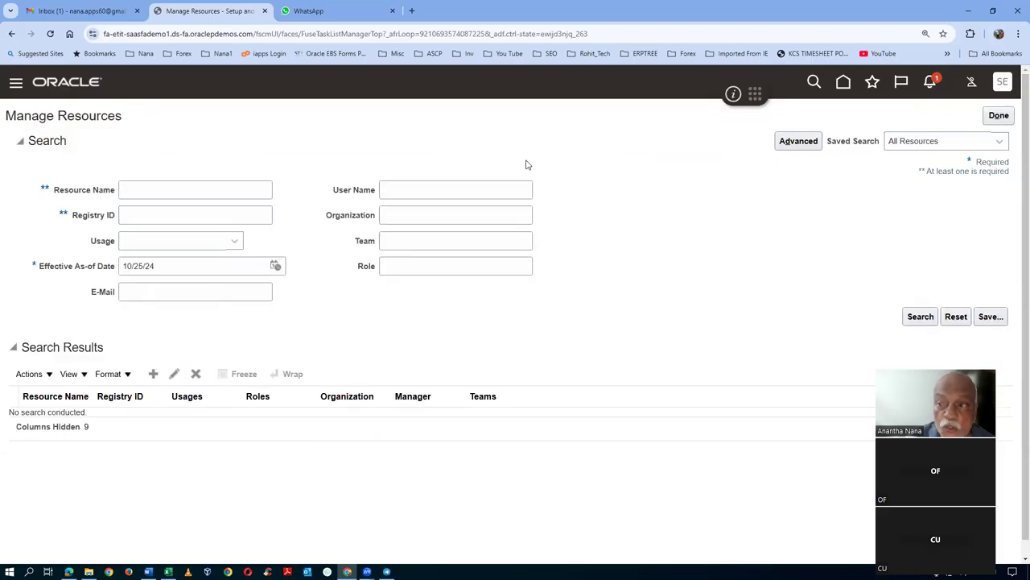
{"action": "left_click", "coordinate": [995, 117]}
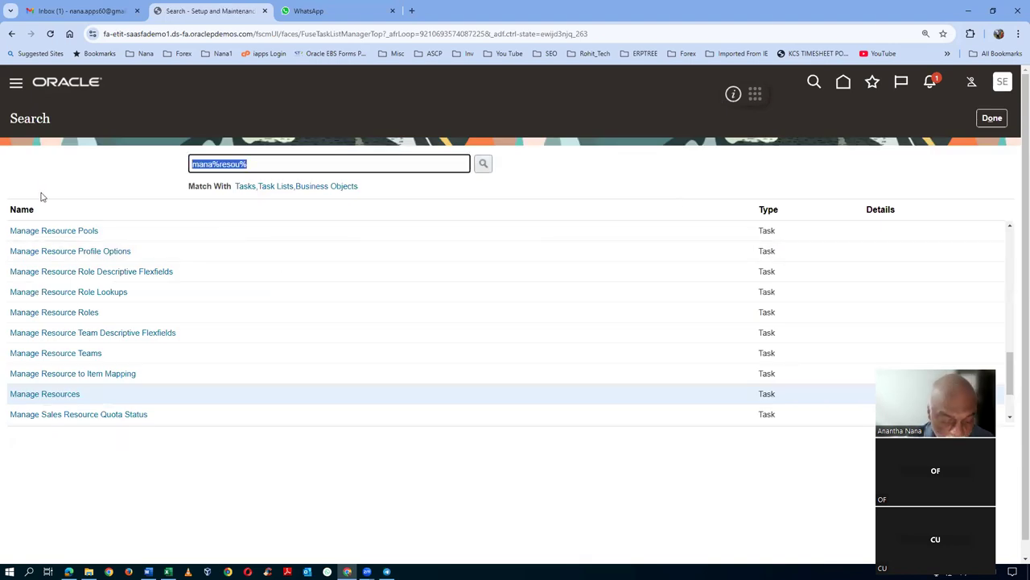
{"action": "type", "text": "man%int%re"}
{"action": "key", "text": "Return"}
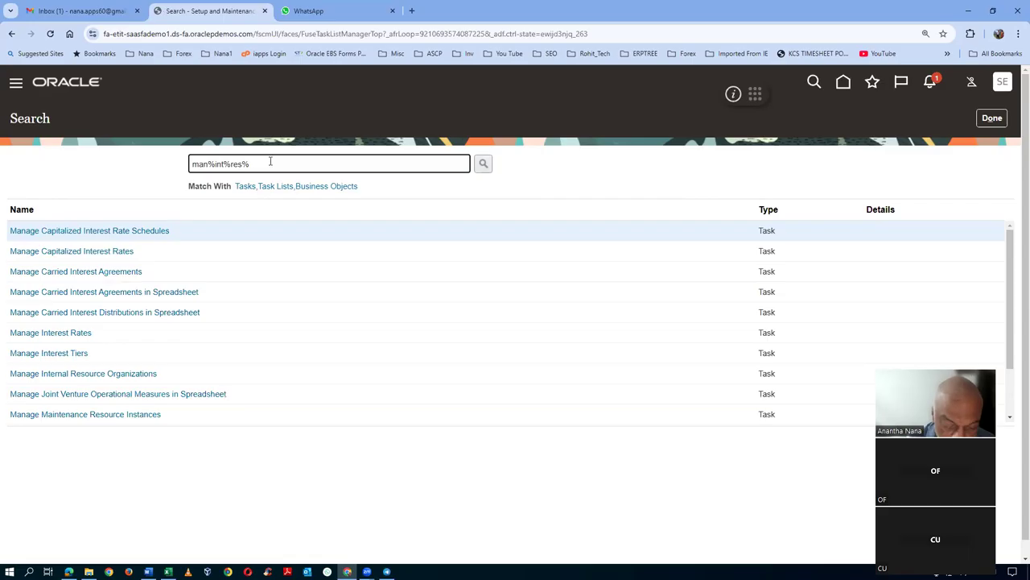
{"action": "type", "text": "s%org%"}
{"action": "key", "text": "Return"}
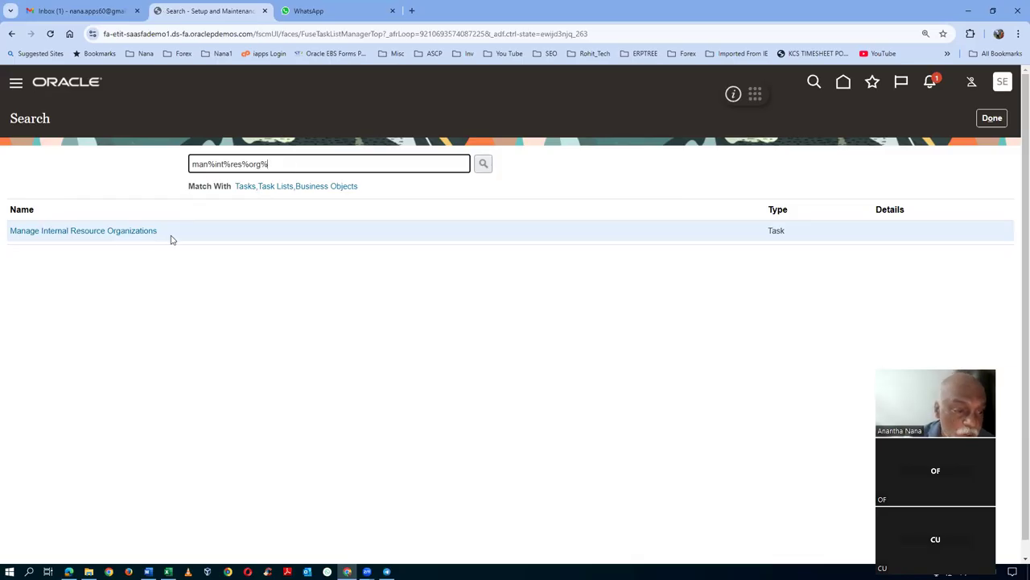
{"action": "left_click", "coordinate": [92, 231]}
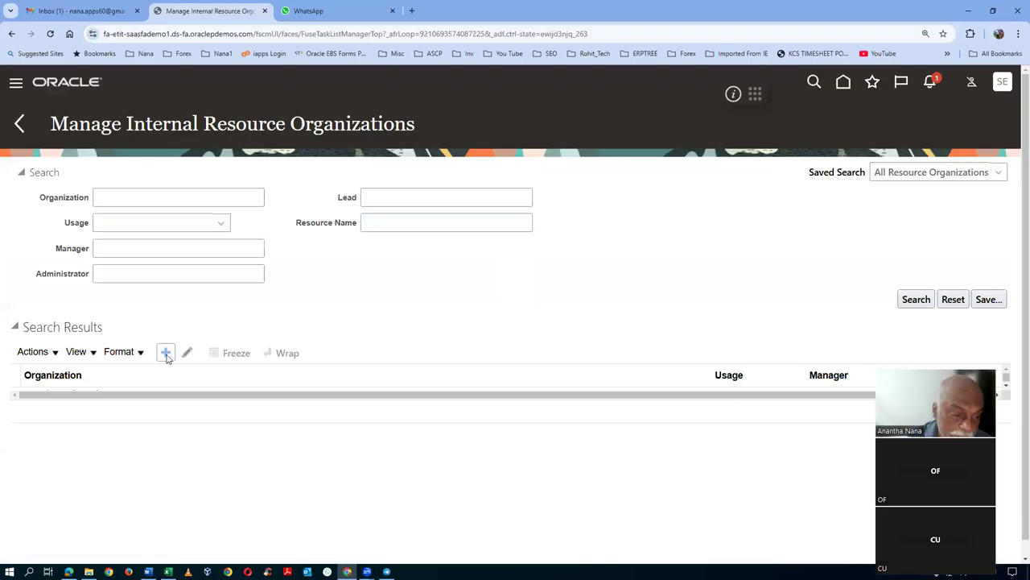
- Enter 's01_int_res_org' as the organization name and choose Create New Organization
{"action": "left_click", "coordinate": [79, 255]}
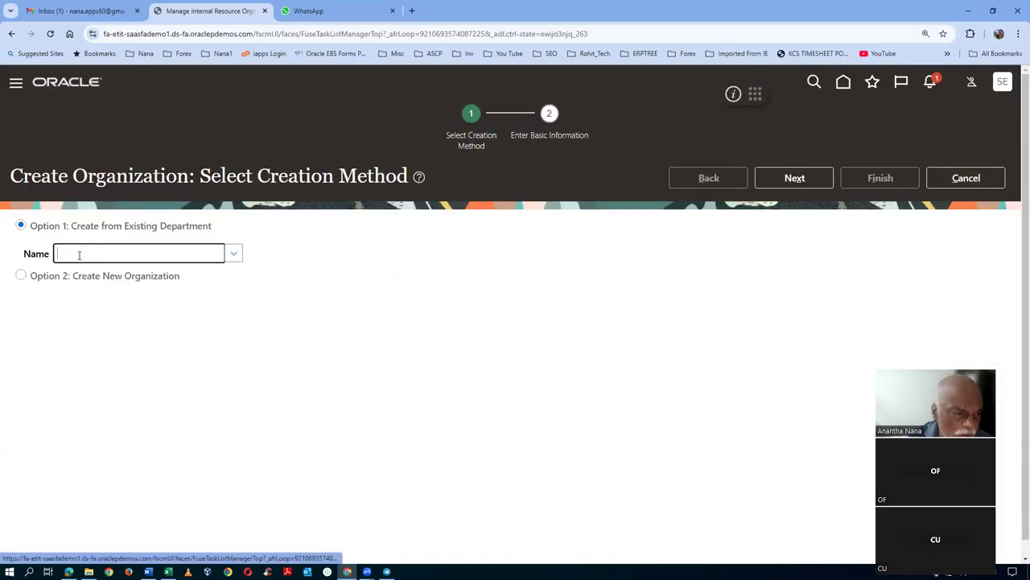
{"action": "type", "text": "s01"}
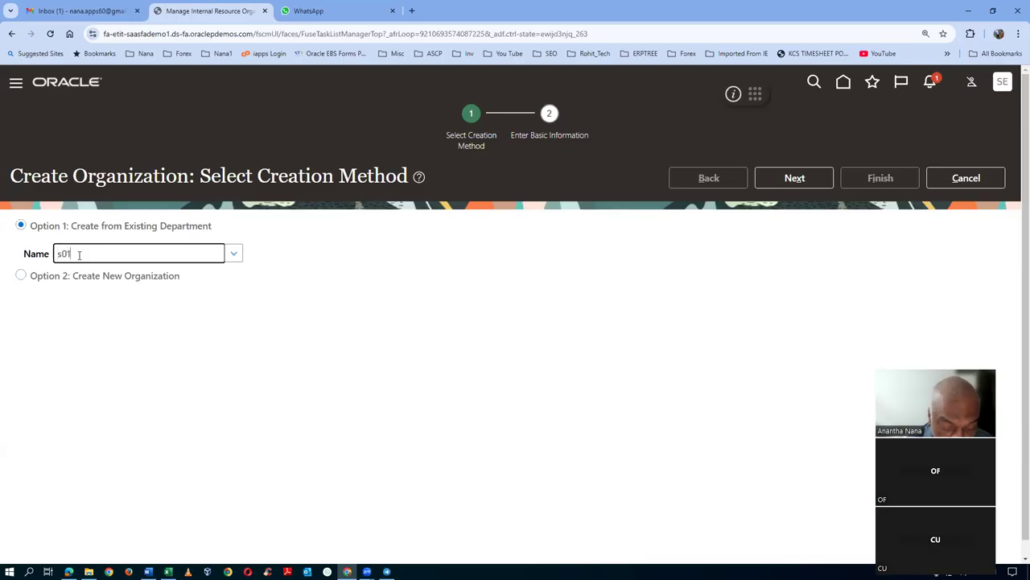
{"action": "type", "text": "_int_res_org"}
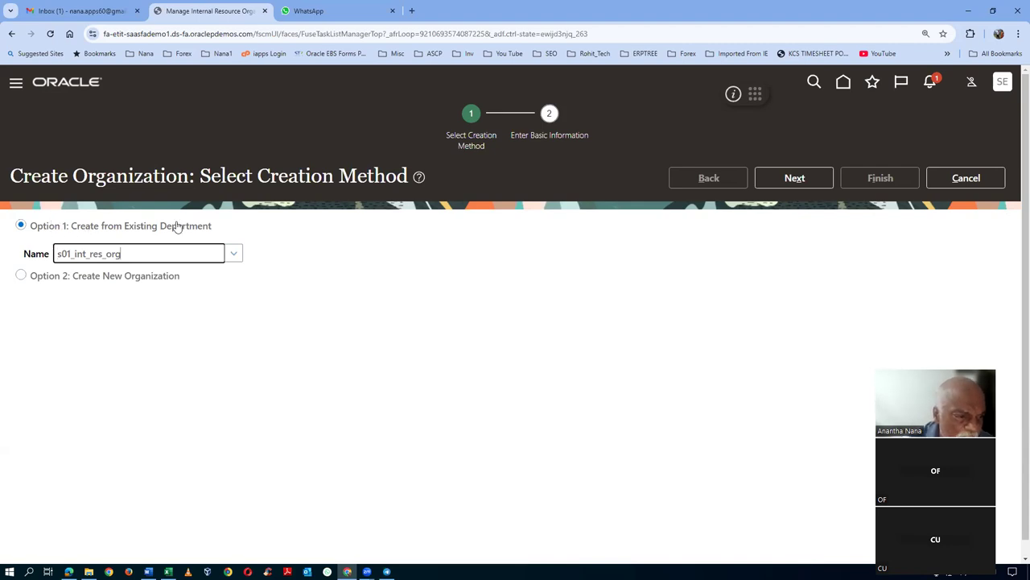
{"action": "left_click", "coordinate": [21, 277]}
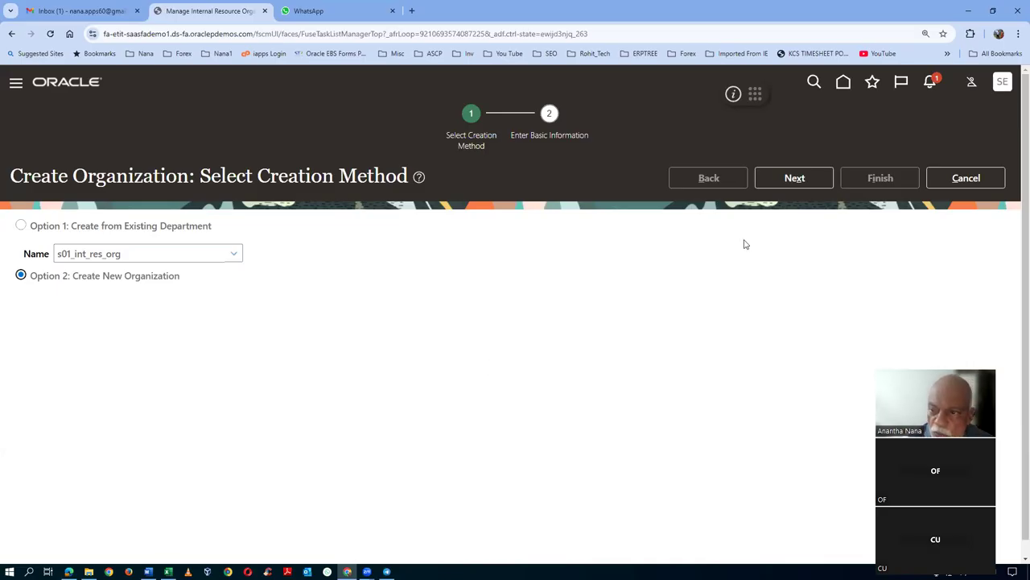
{"action": "left_click_drag", "start_coordinate": [146, 252], "coordinate": [1, 255]}
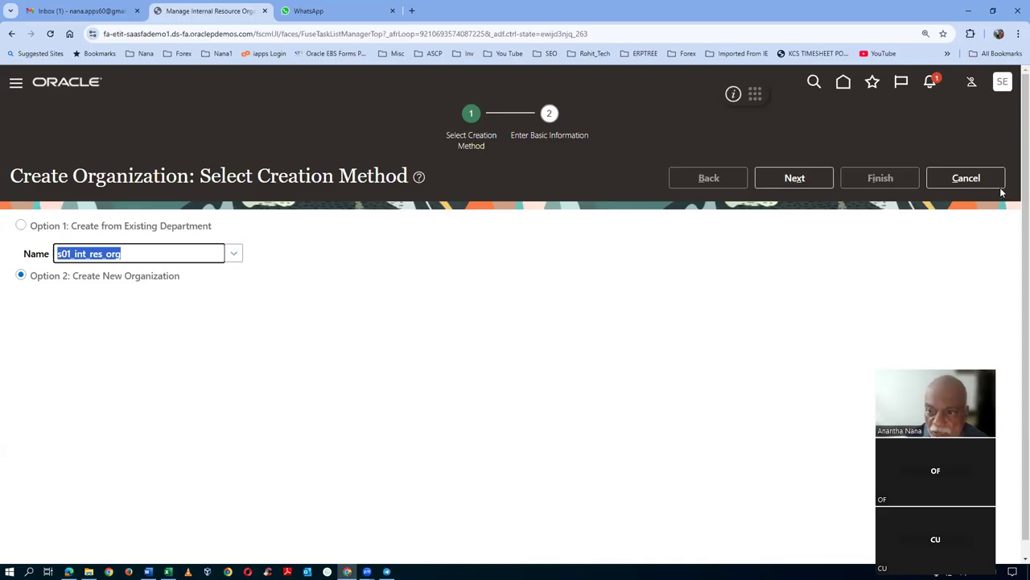
{"action": "left_click", "coordinate": [789, 181]}
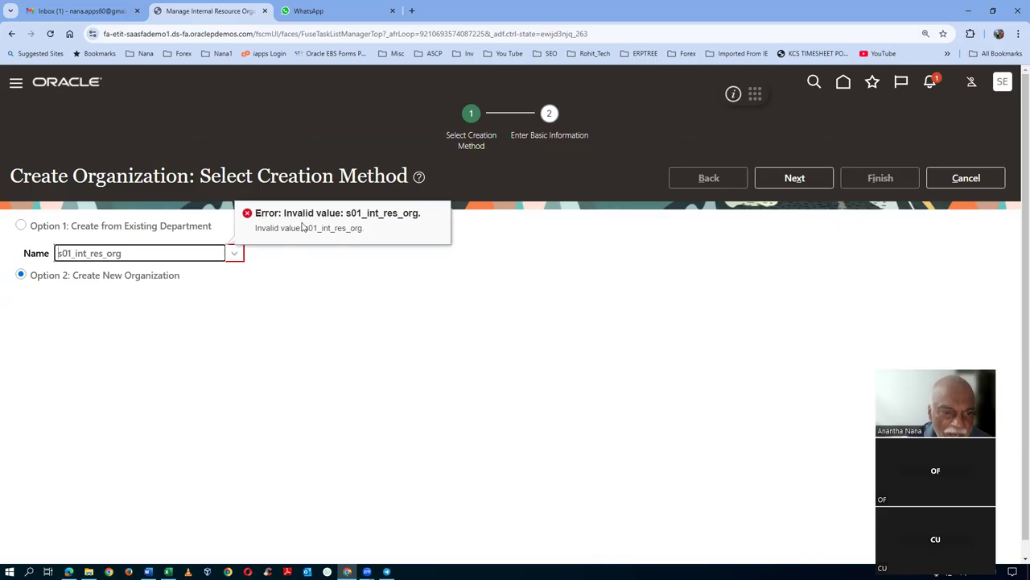
- Clear the rejected name, dismiss the invalid value error, and move to Enter Basic Information
{"action": "left_click", "coordinate": [168, 247]}
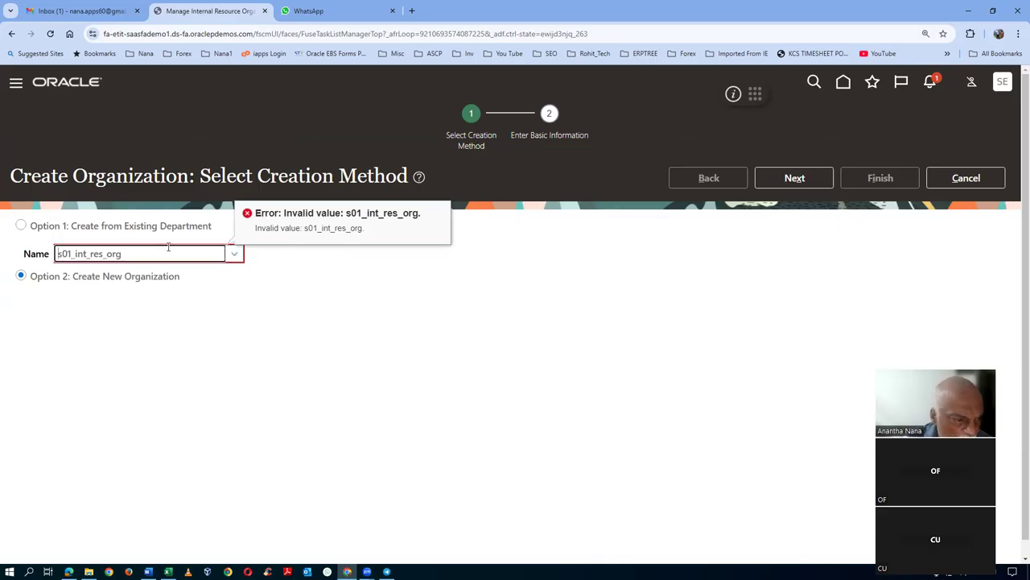
{"action": "triple_click", "coordinate": [176, 251]}
{"action": "key", "text": "ctrl+c"}
{"action": "key", "text": "BackSpace"}
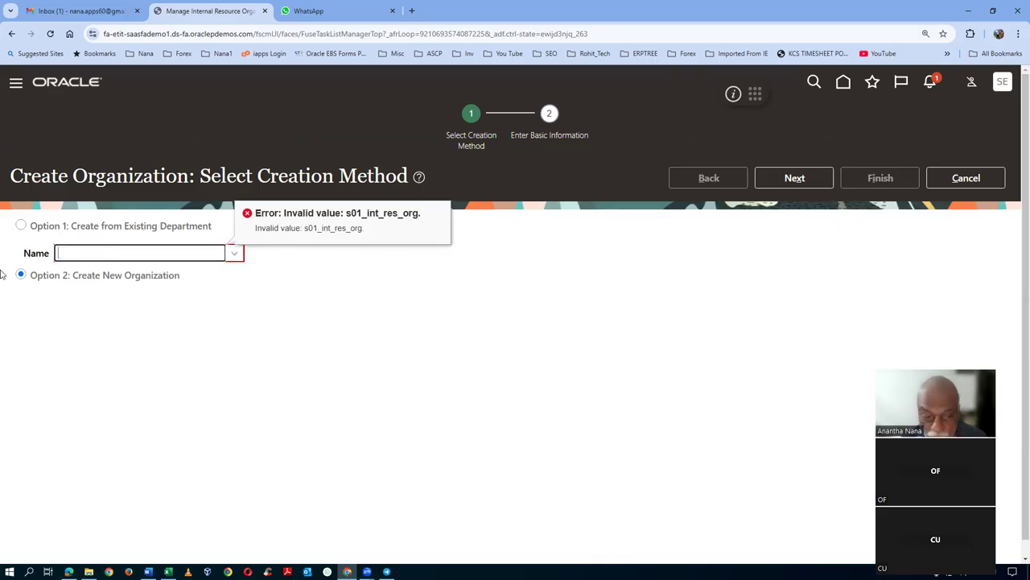
{"action": "left_click", "coordinate": [389, 373]}
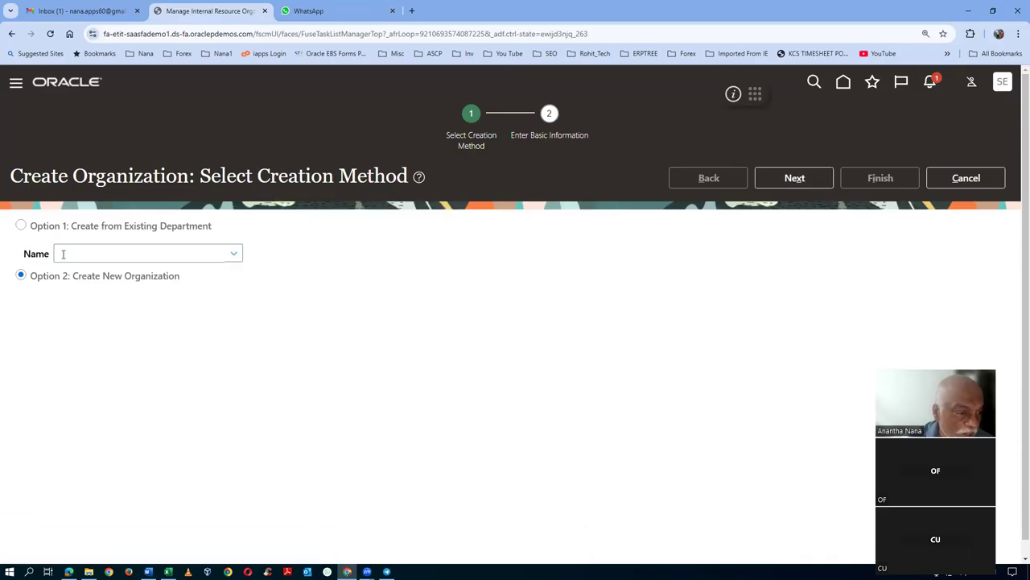
{"action": "left_click", "coordinate": [789, 181]}
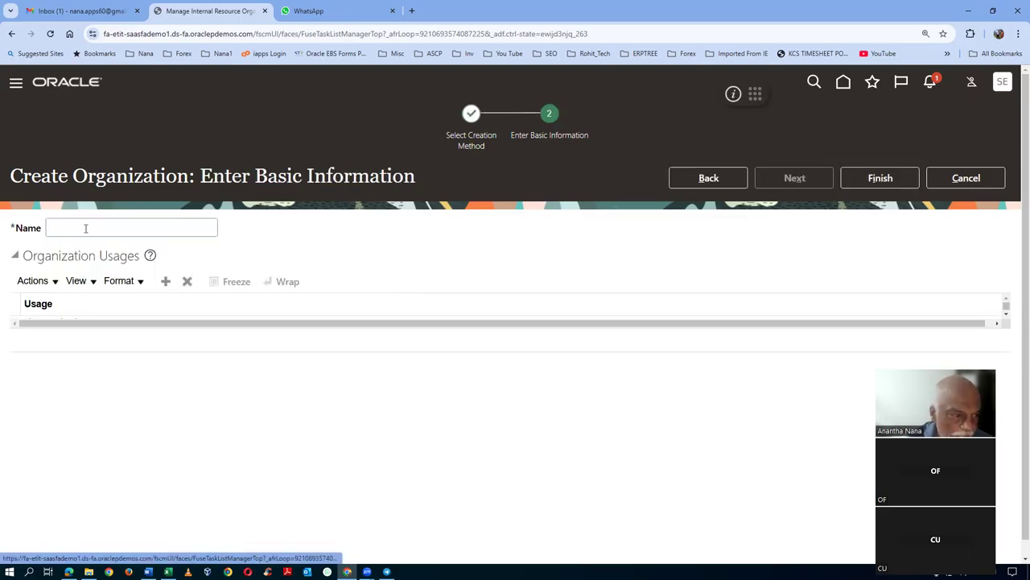
- Name the new organization s01_int_res_org and add a Contracts Organization usage row
{"action": "left_click", "coordinate": [84, 229]}
{"action": "key", "text": "ctrl+v"}
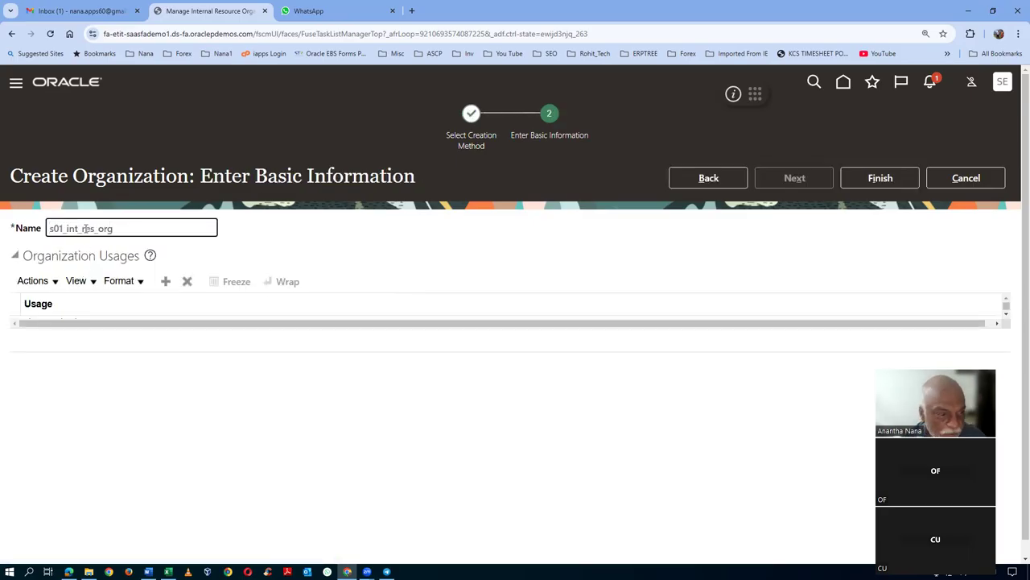
{"action": "left_click", "coordinate": [321, 246]}
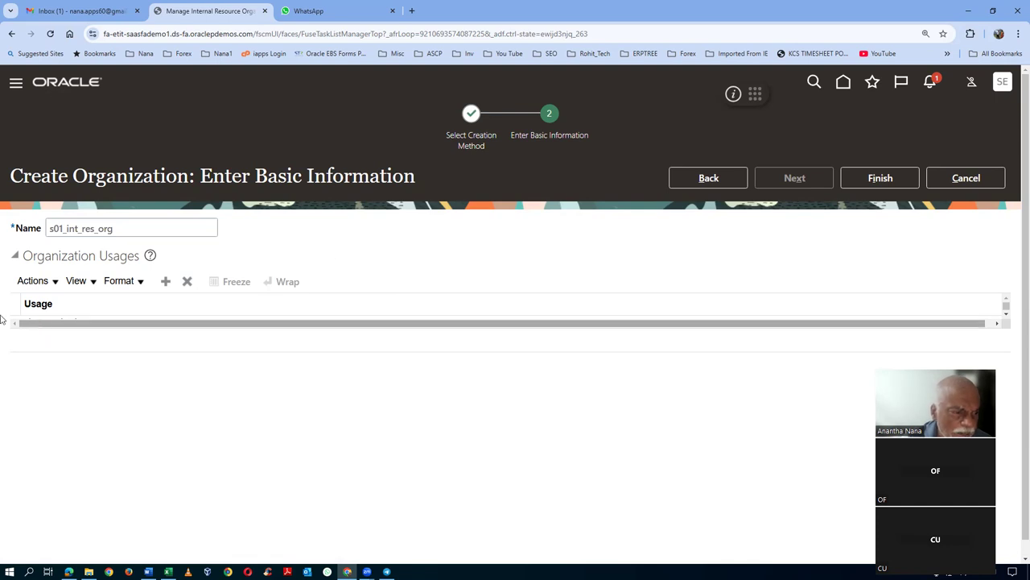
{"action": "left_click", "coordinate": [169, 283]}
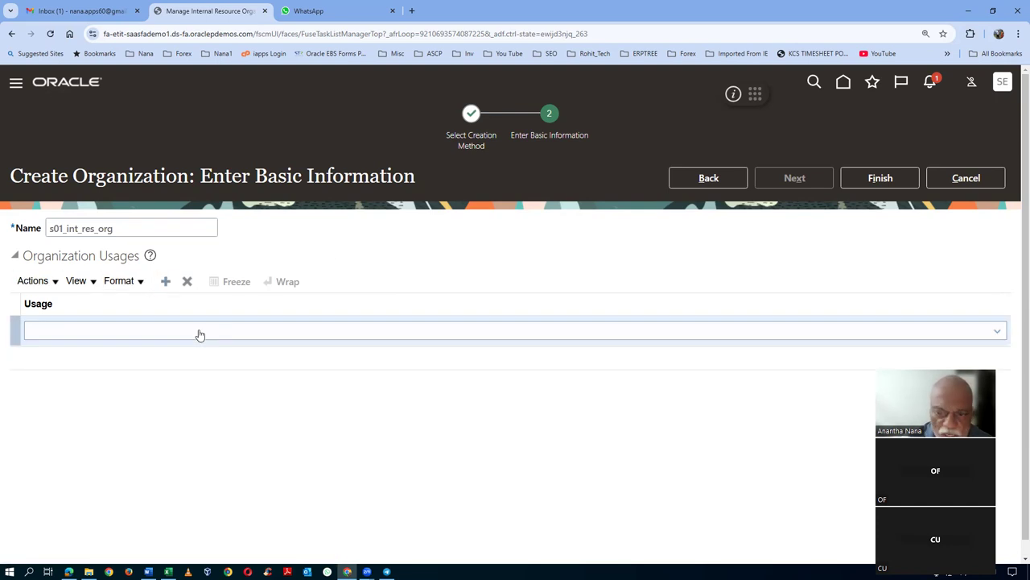
{"action": "left_click", "coordinate": [200, 335]}
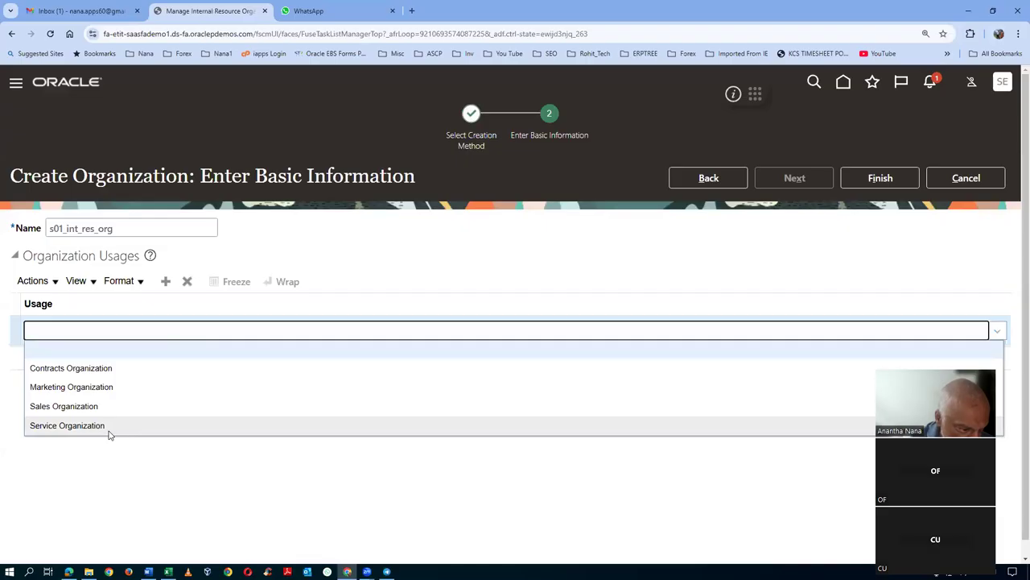
{"action": "left_click", "coordinate": [114, 370]}
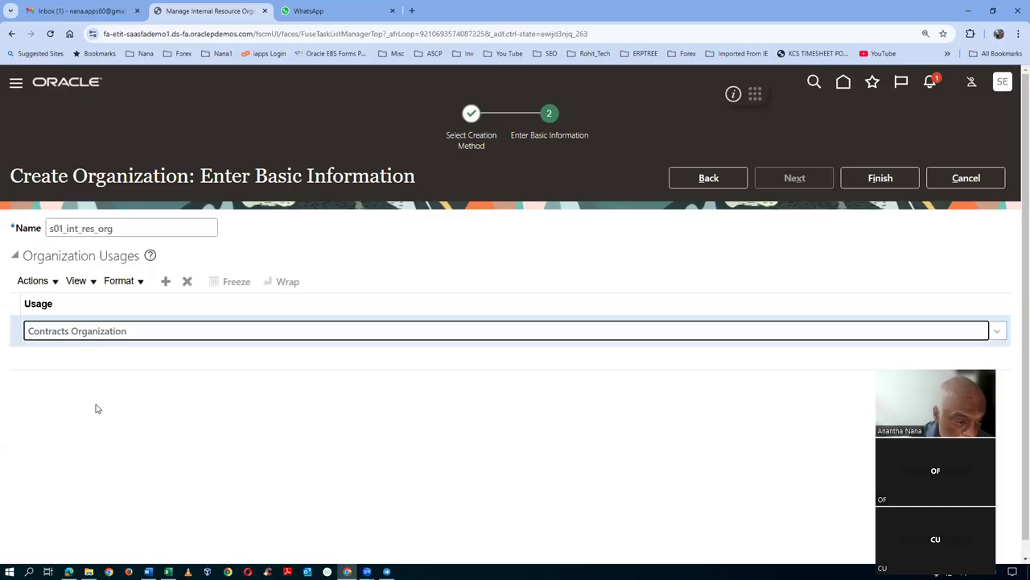
{"action": "left_click", "coordinate": [145, 427]}
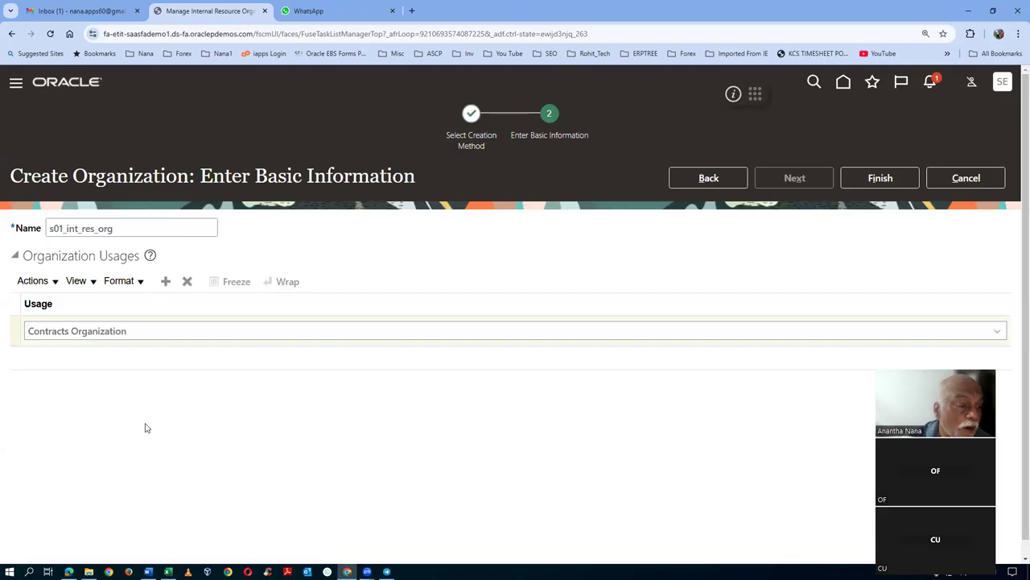
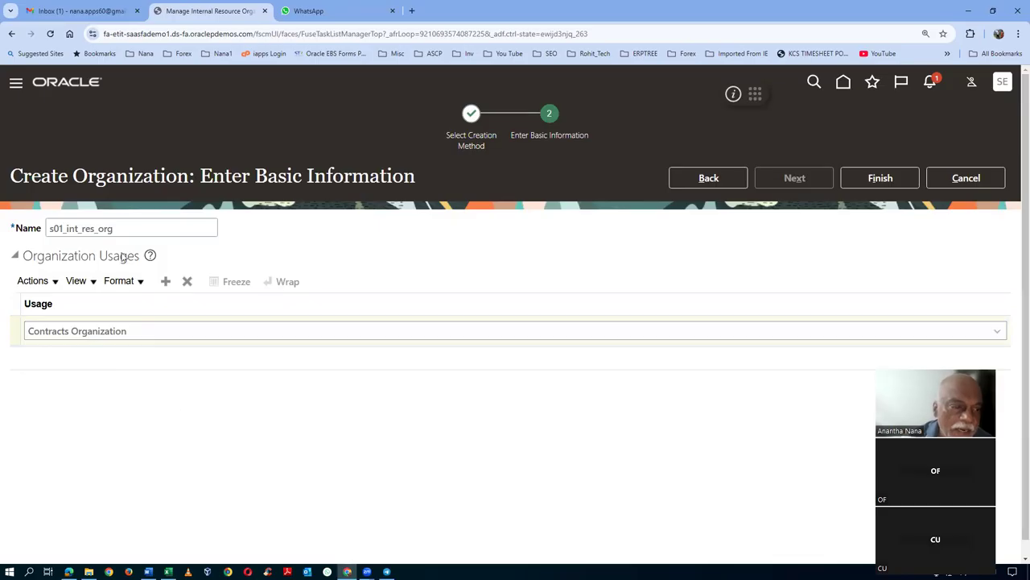
- Finish creating s01_int_res_org with Contracts Organization usage and return to the home page
{"action": "left_click", "coordinate": [880, 177]}
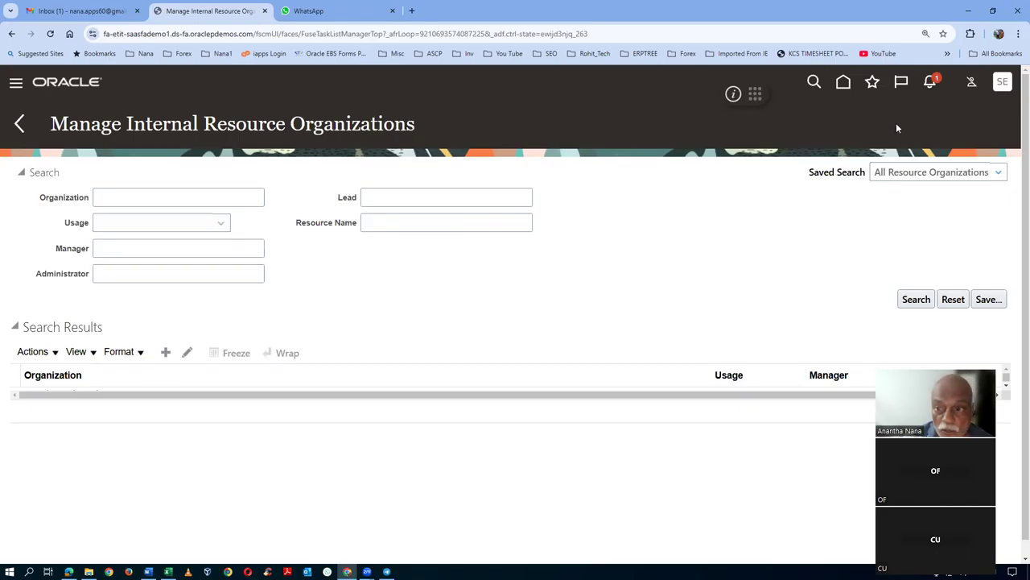
{"action": "left_click", "coordinate": [843, 84]}
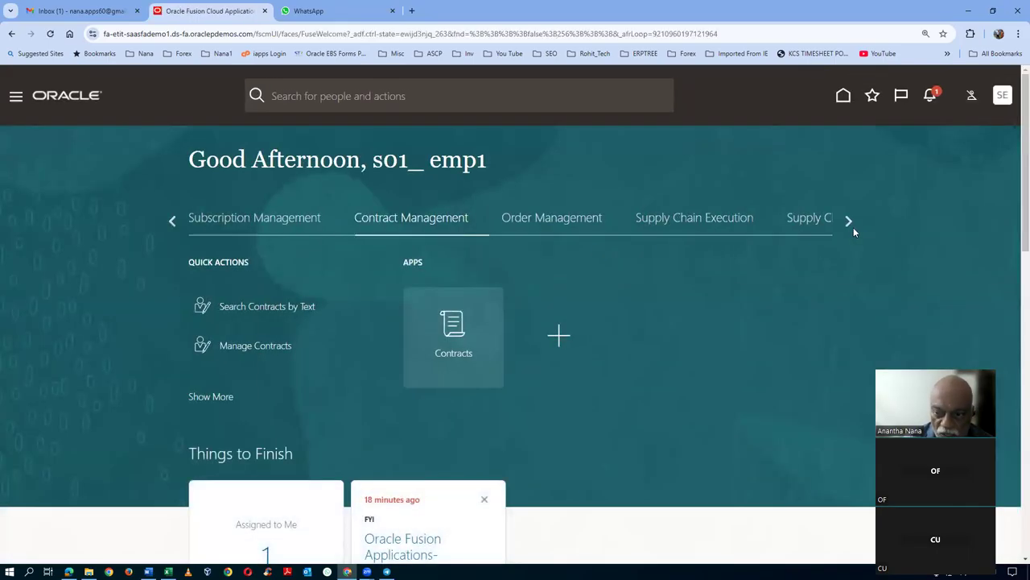
- Browse the apps listed under the Others area of the home page
{"action": "left_click", "coordinate": [850, 222]}
{"action": "left_click", "coordinate": [850, 223]}
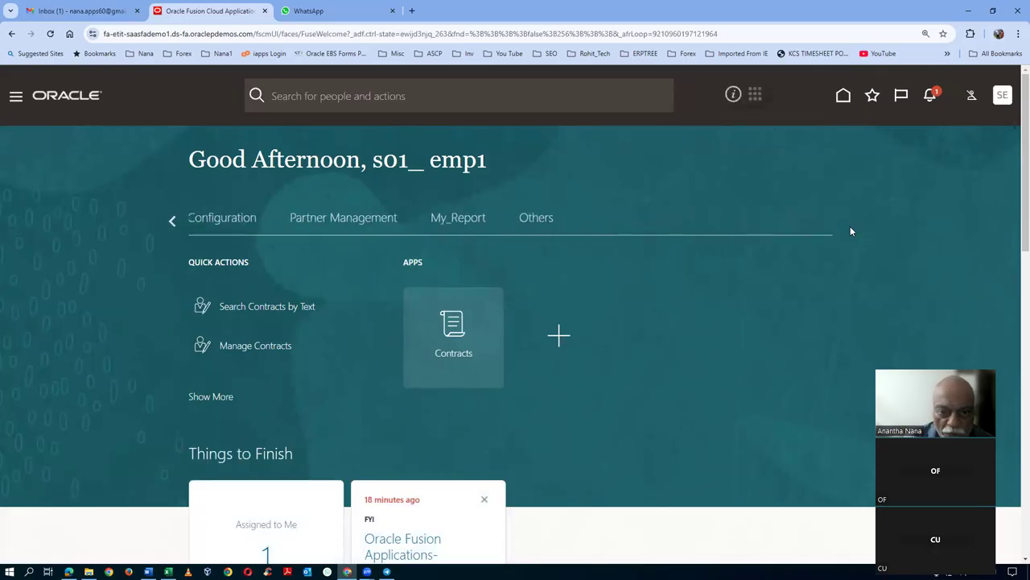
{"action": "left_click", "coordinate": [536, 219]}
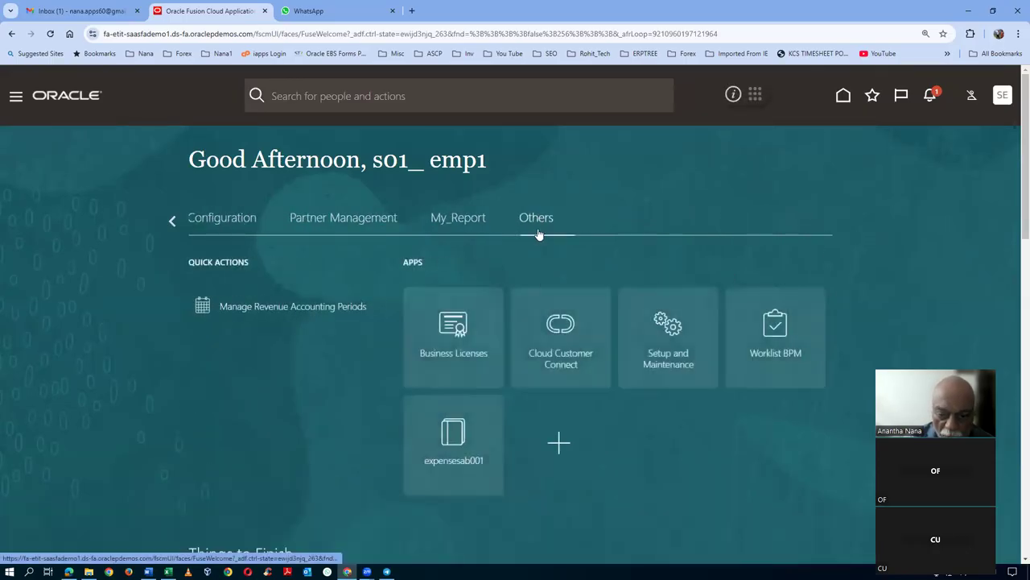
{"action": "scroll", "coordinate": [743, 434], "scroll_direction": "down", "scroll_amount": 1}
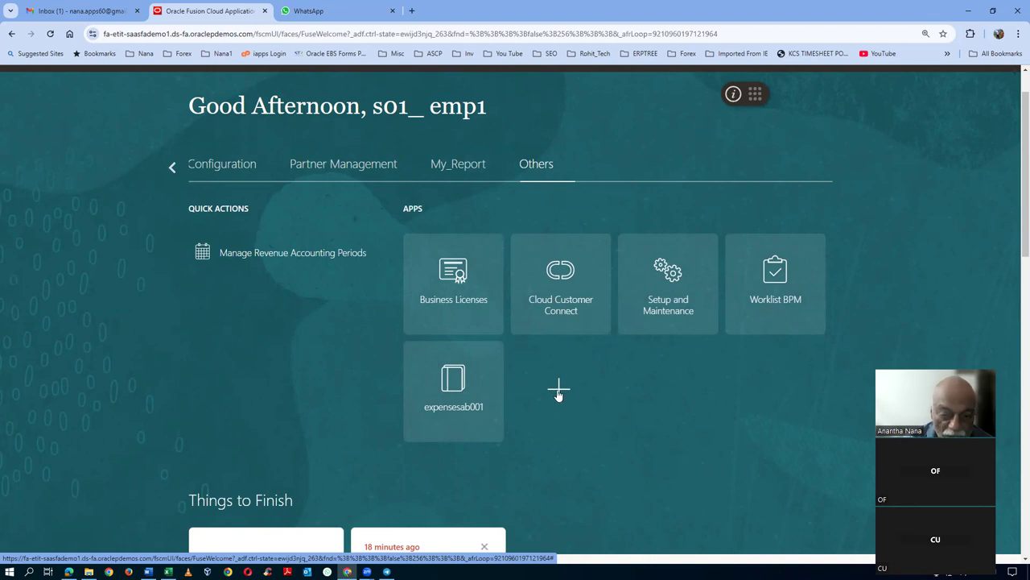
{"action": "scroll", "coordinate": [33, 315], "scroll_direction": "up", "scroll_amount": 1}
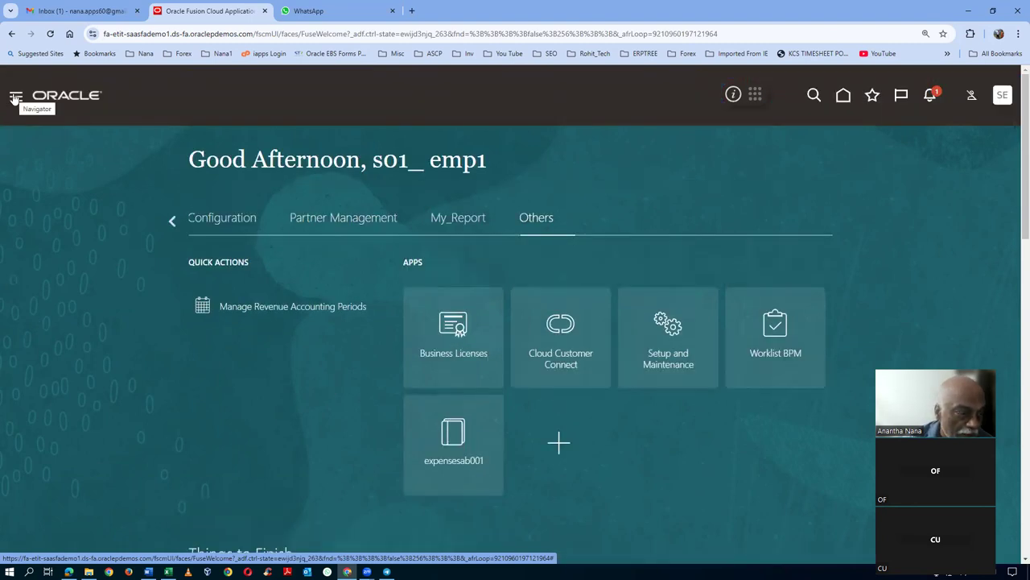
- Open Resource Directory from the Navigator's Others group
{"action": "left_click", "coordinate": [14, 97]}
{"action": "scroll", "coordinate": [18, 293], "scroll_direction": "down", "scroll_amount": 1}
{"action": "scroll", "coordinate": [18, 293], "scroll_direction": "down", "scroll_amount": 3}
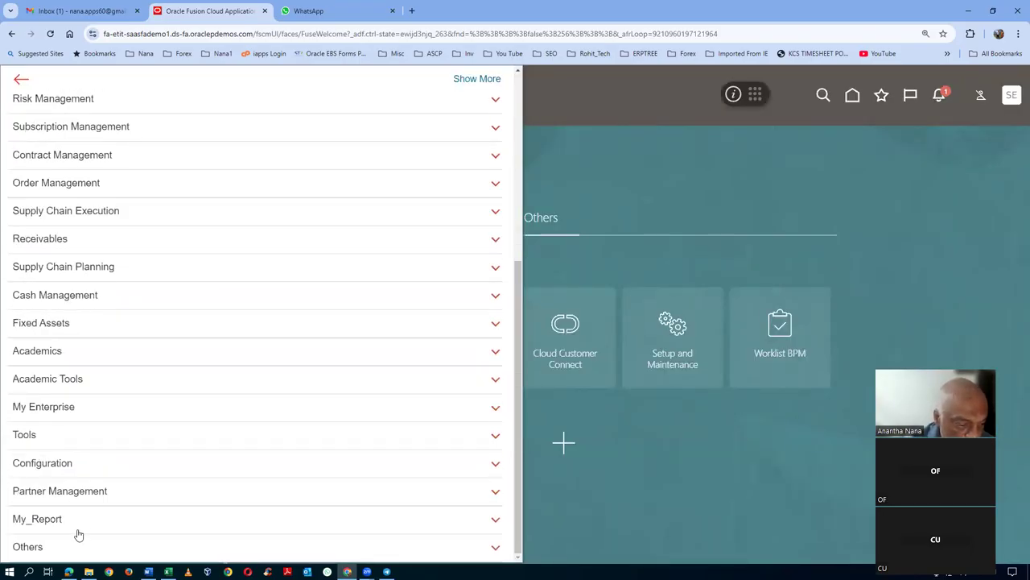
{"action": "left_click", "coordinate": [57, 554]}
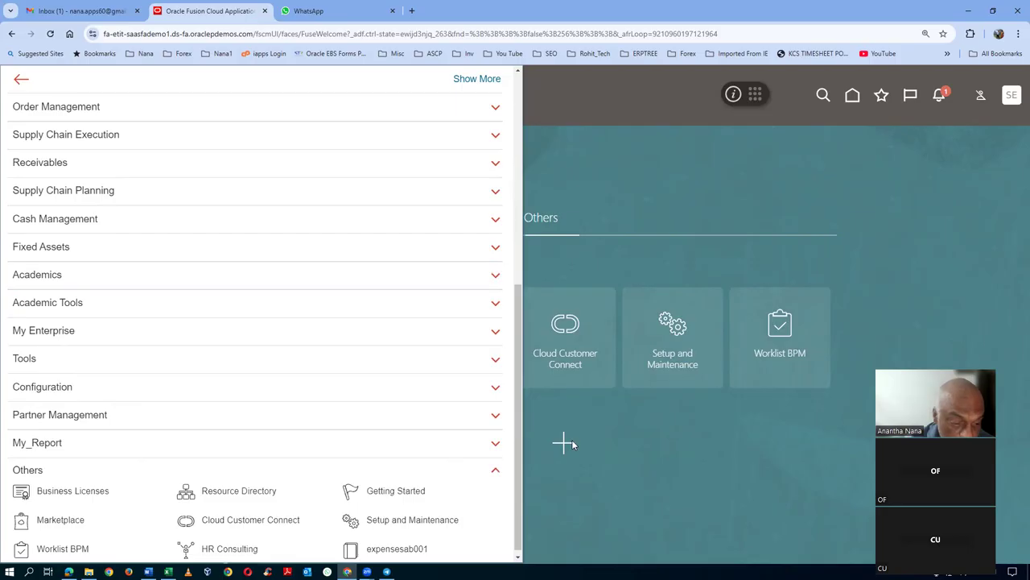
{"action": "left_click", "coordinate": [240, 497]}
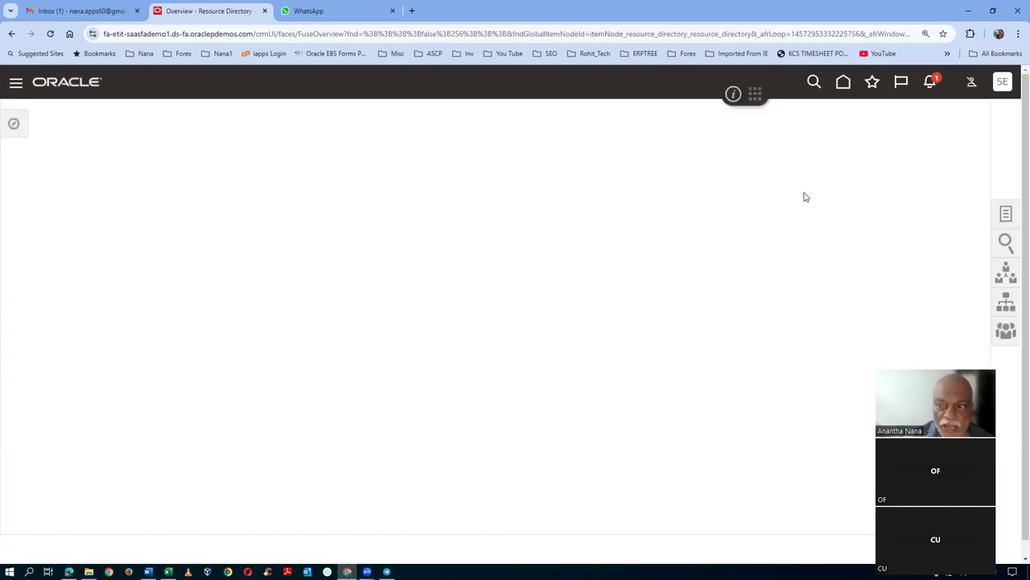
- Search View Organizations for s01, open s01_int_res_org, and start adding a resource member
{"action": "left_click", "coordinate": [1008, 216]}
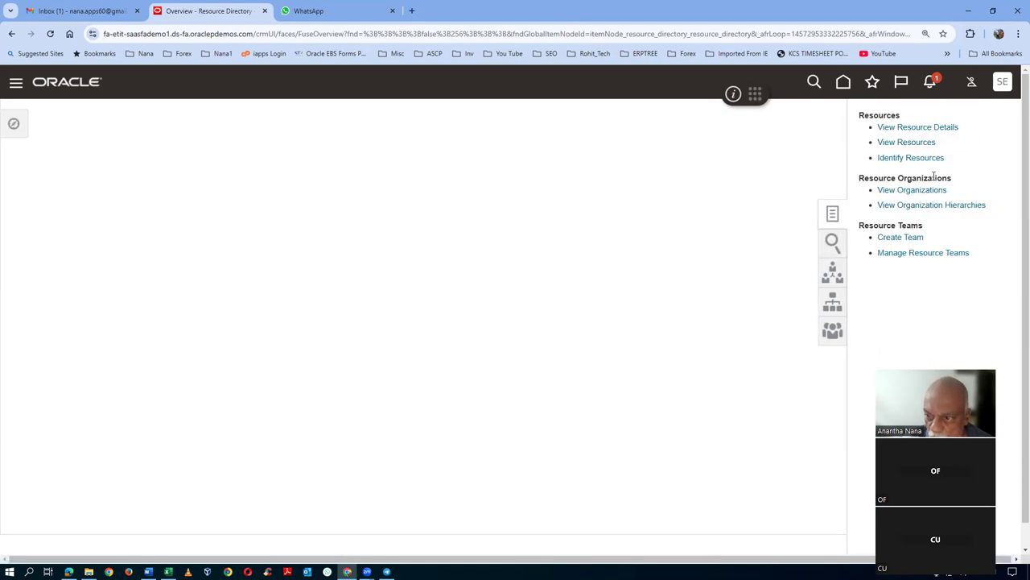
{"action": "left_click", "coordinate": [920, 190]}
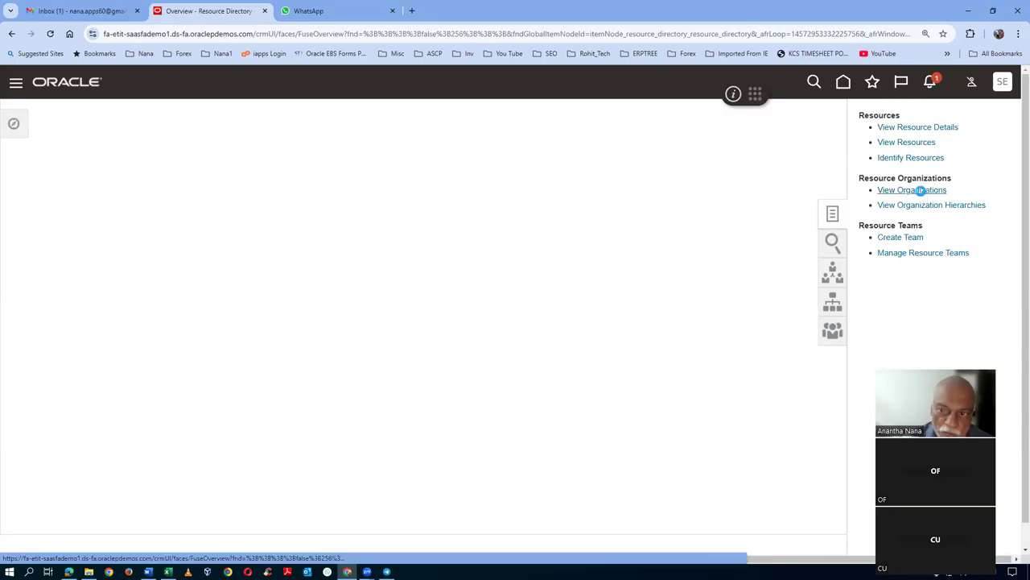
{"action": "left_click", "coordinate": [168, 185]}
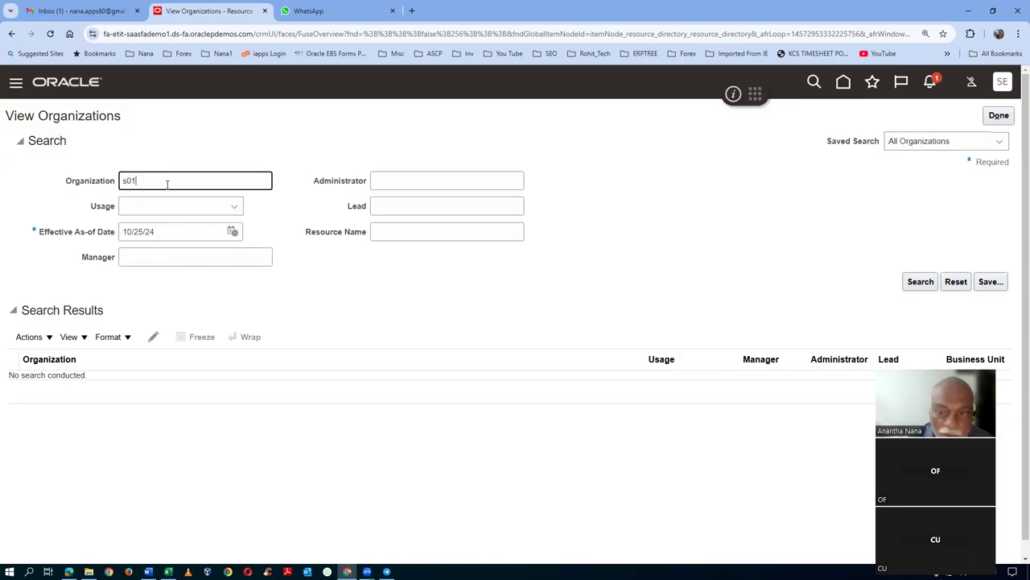
{"action": "left_click", "coordinate": [246, 235]}
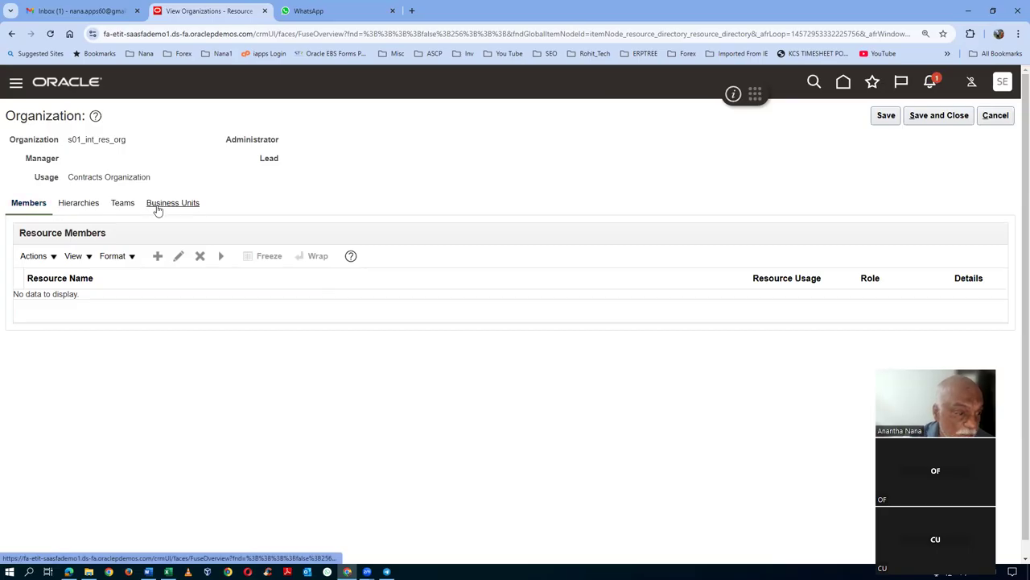
{"action": "left_click", "coordinate": [158, 256]}
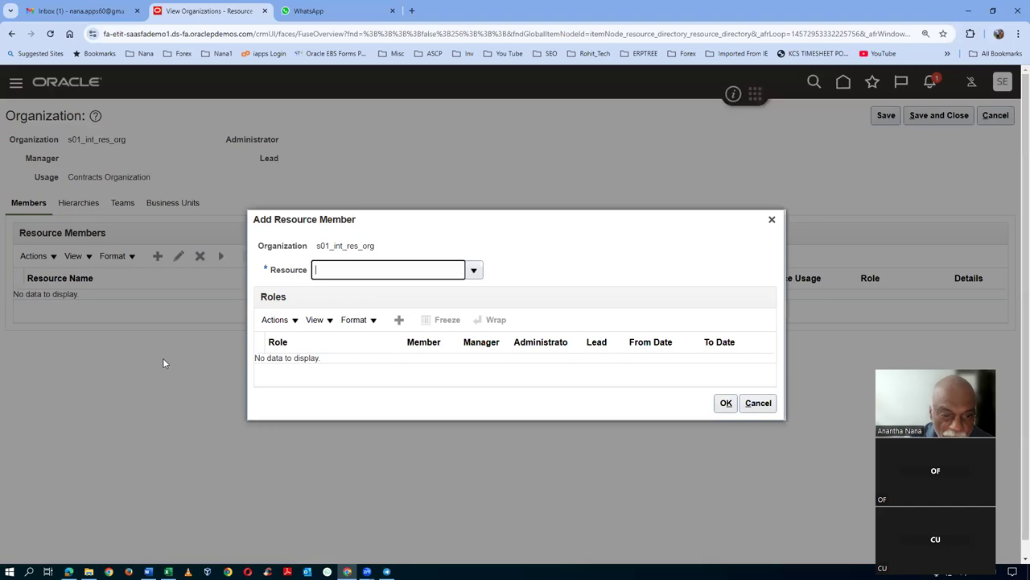
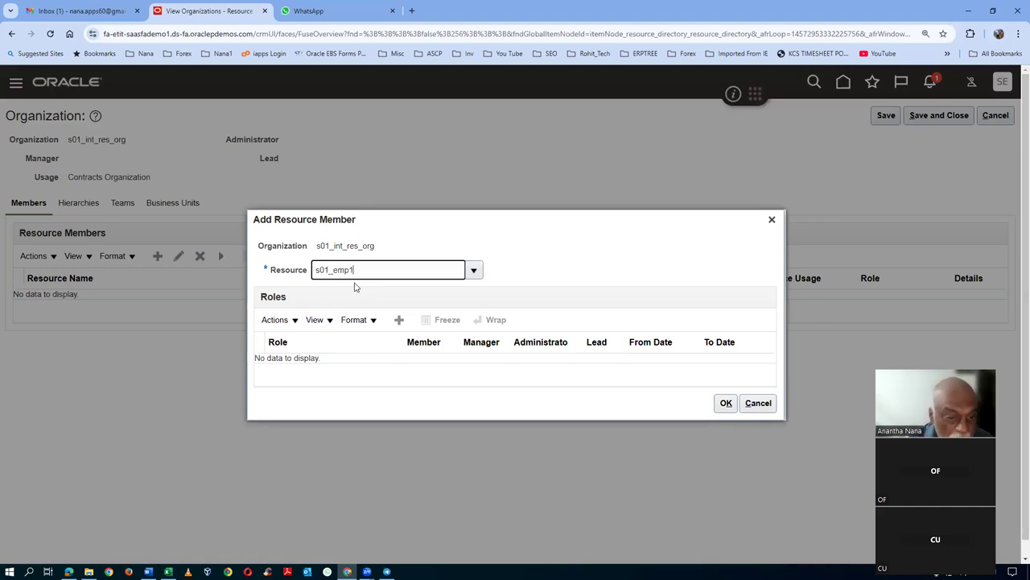
- Add the s01 employee resource as a member, then save and dismiss the missing-role error
{"action": "key", "text": "Tab"}
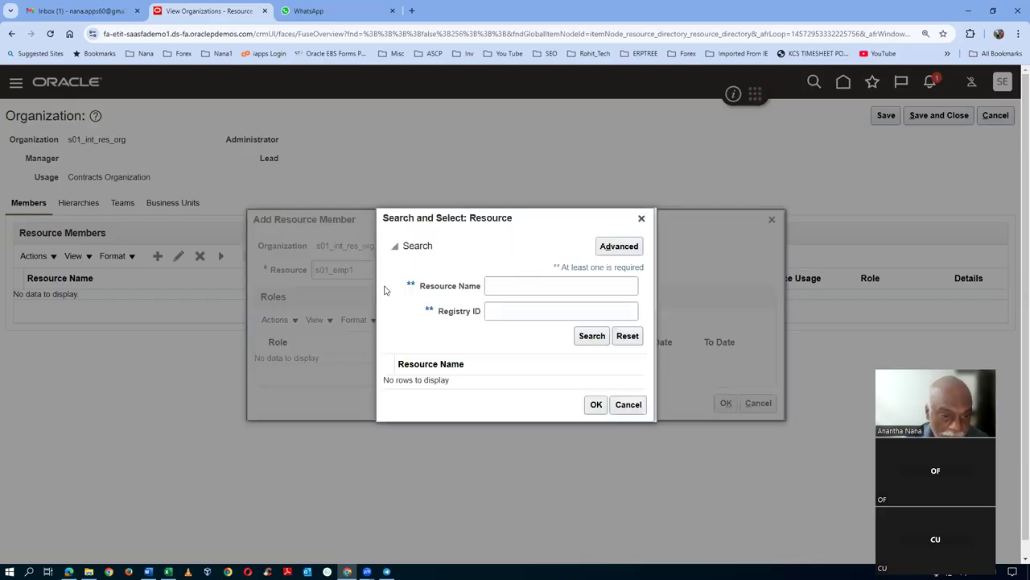
{"action": "left_click", "coordinate": [495, 291]}
{"action": "type", "text": "s01"}
{"action": "left_click", "coordinate": [593, 337]}
{"action": "left_click", "coordinate": [516, 384]}
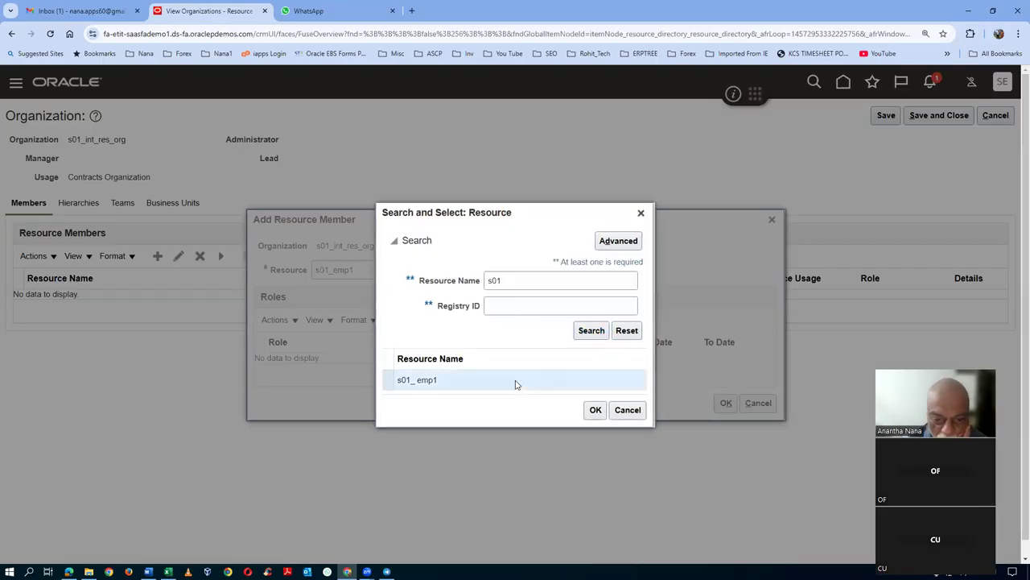
{"action": "left_click", "coordinate": [596, 410]}
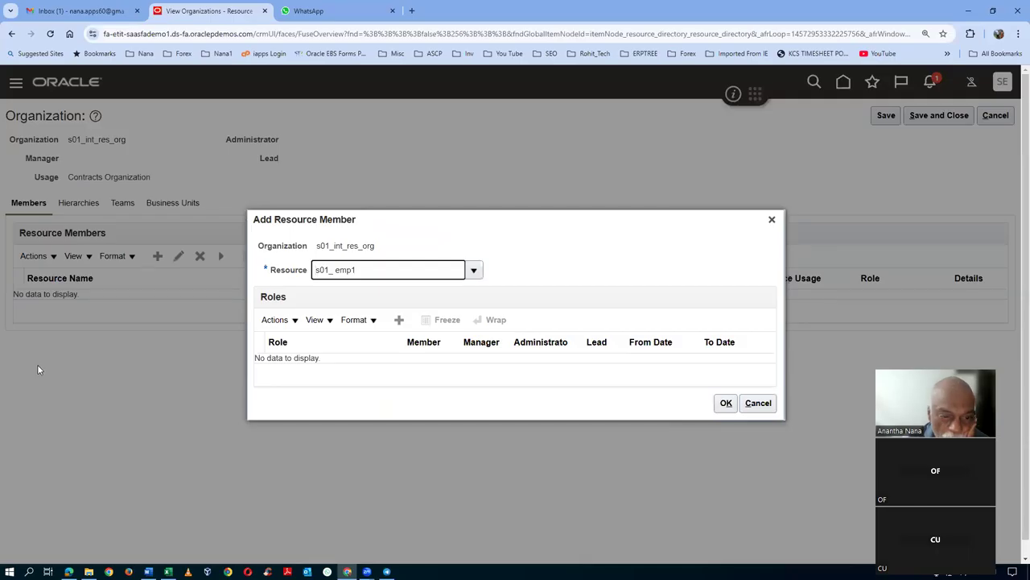
{"action": "left_click", "coordinate": [726, 403]}
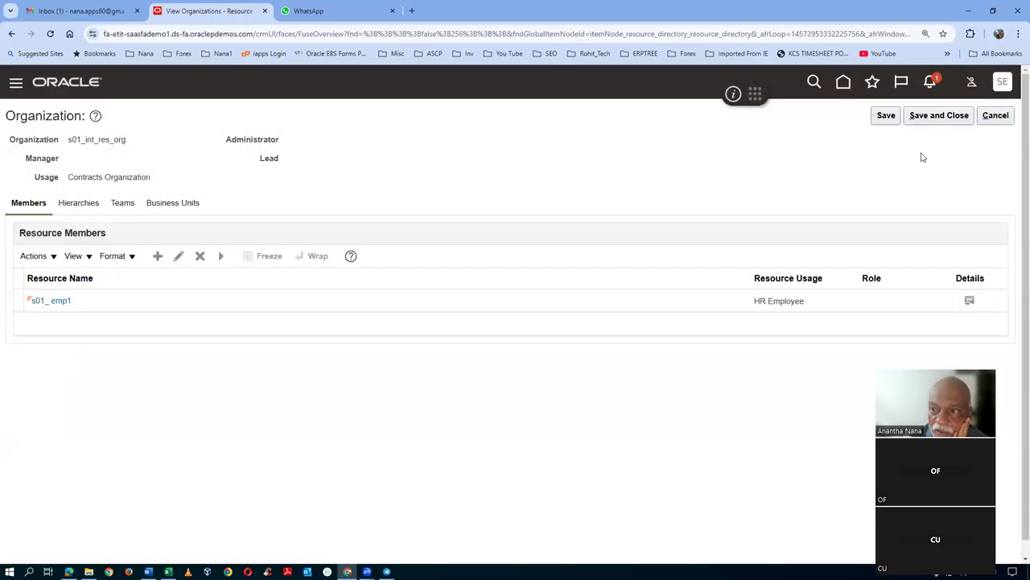
{"action": "left_click", "coordinate": [885, 116]}
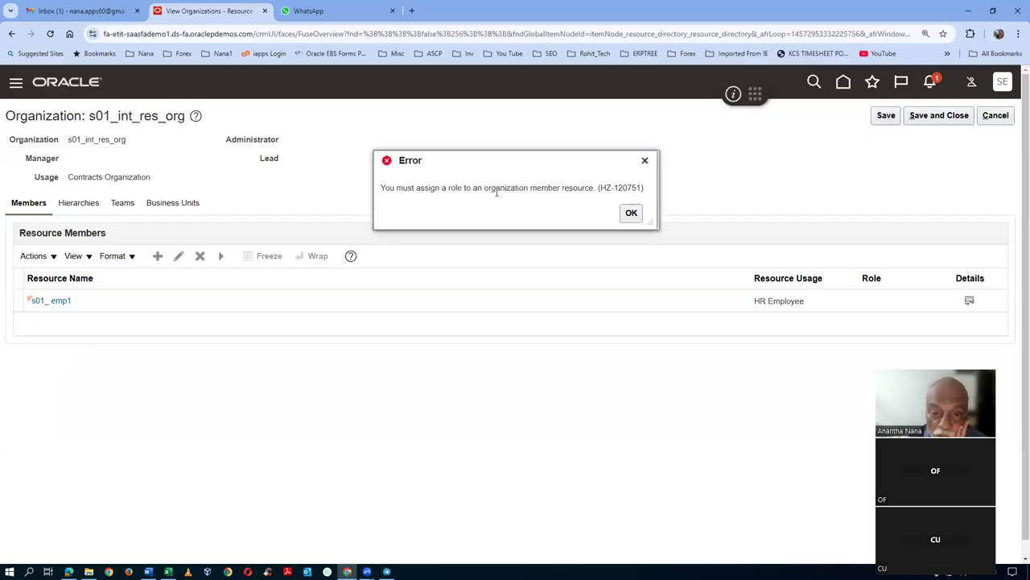
{"action": "left_click", "coordinate": [630, 214]}
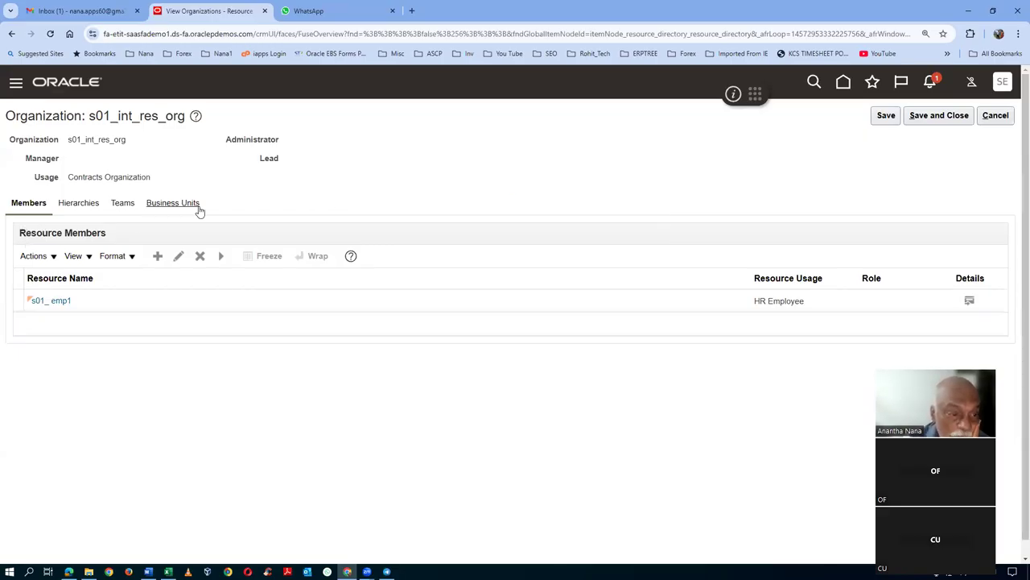
- Add US1 Business Unit and UK Business Unit to the organization's business units
{"action": "left_click", "coordinate": [110, 304]}
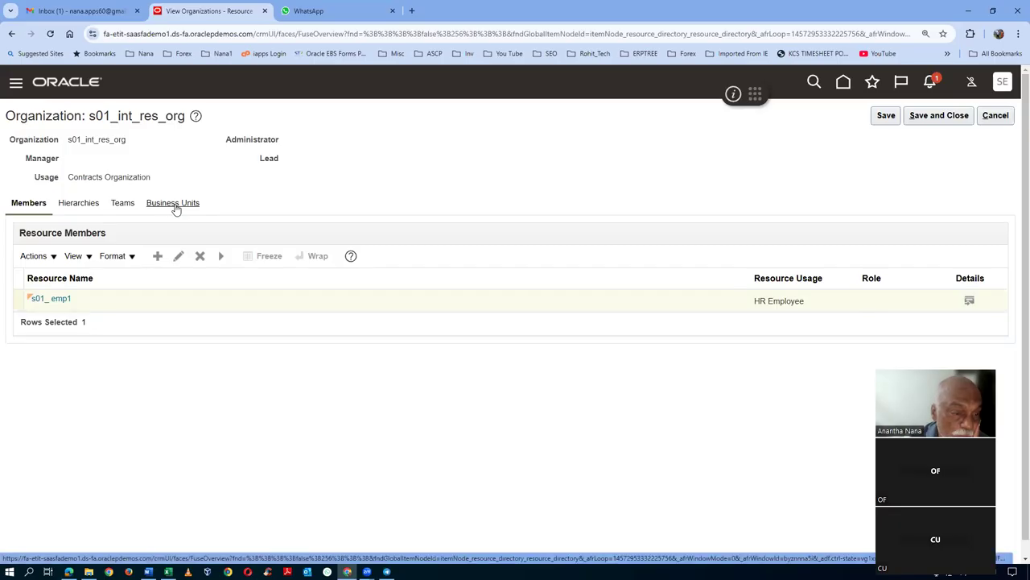
{"action": "left_click", "coordinate": [173, 204]}
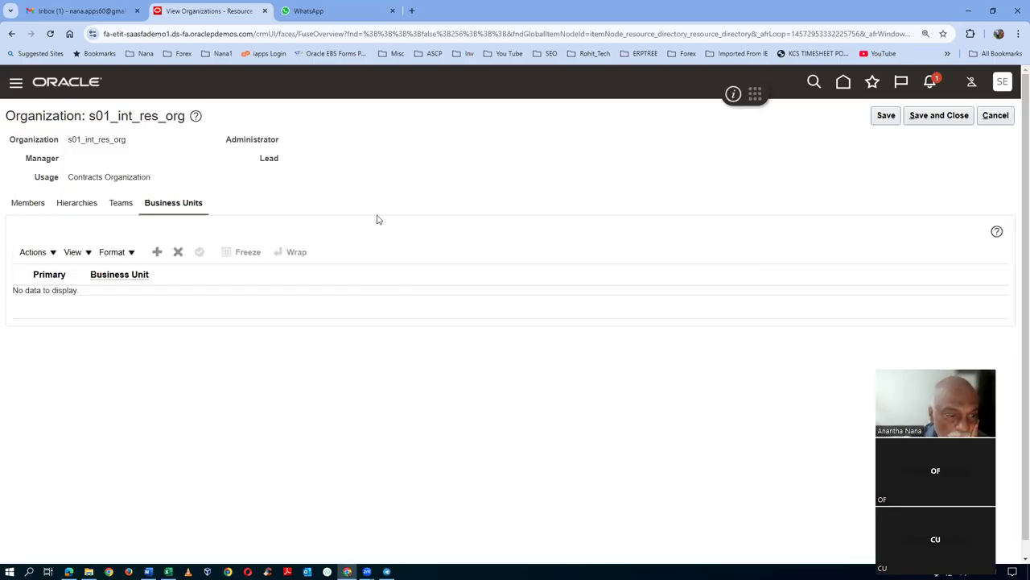
{"action": "left_click", "coordinate": [157, 252]}
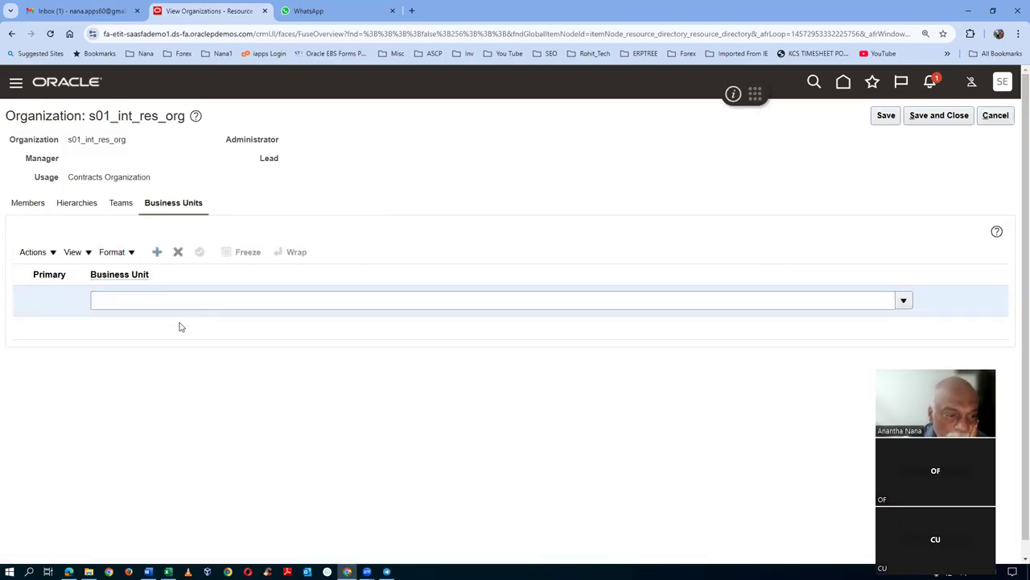
{"action": "left_click", "coordinate": [175, 298]}
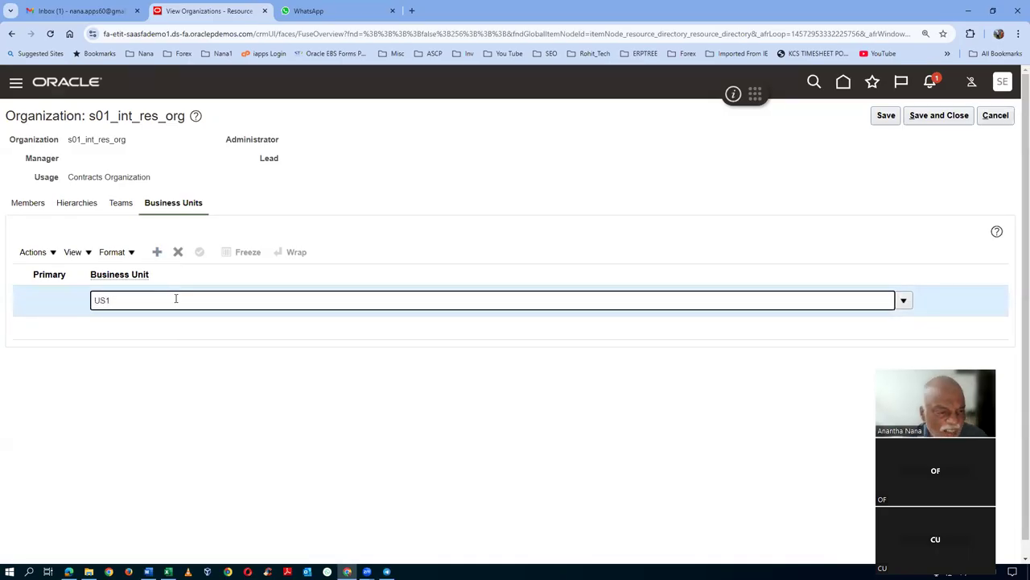
{"action": "key", "text": "Tab"}
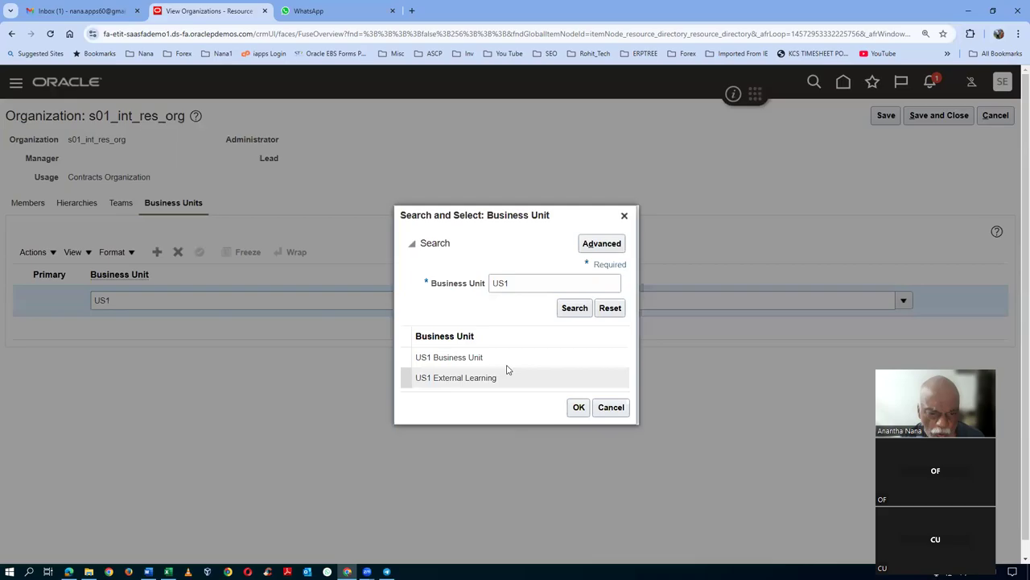
{"action": "left_click", "coordinate": [582, 408]}
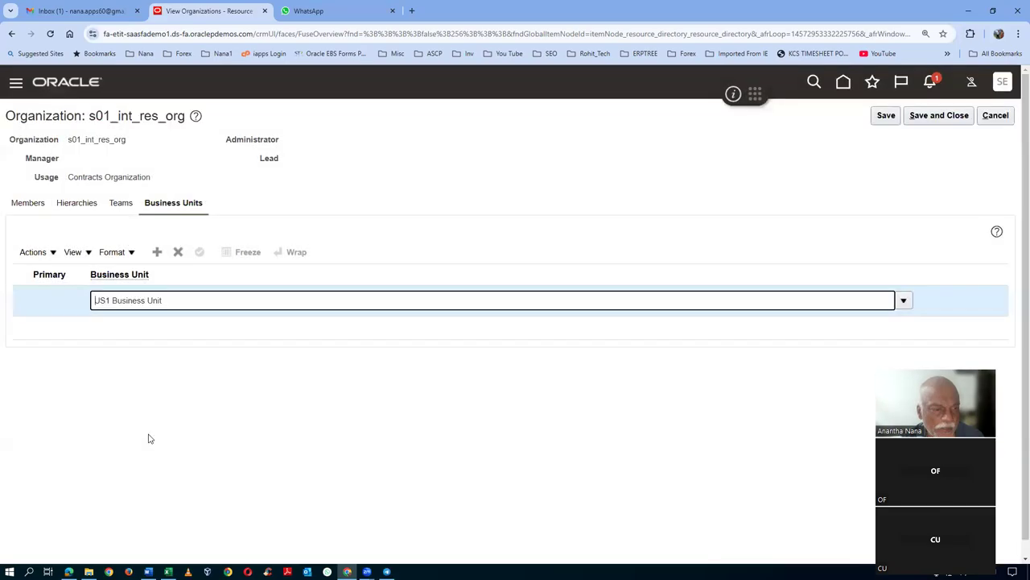
{"action": "left_click", "coordinate": [157, 253]}
{"action": "left_click", "coordinate": [117, 302]}
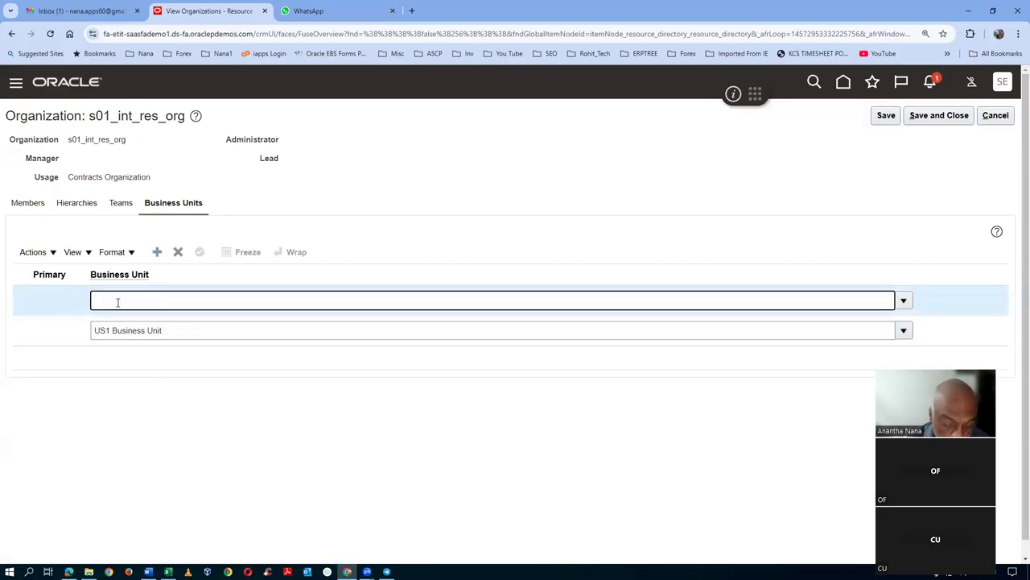
{"action": "type", "text": "UK"}
{"action": "key", "text": "Tab"}
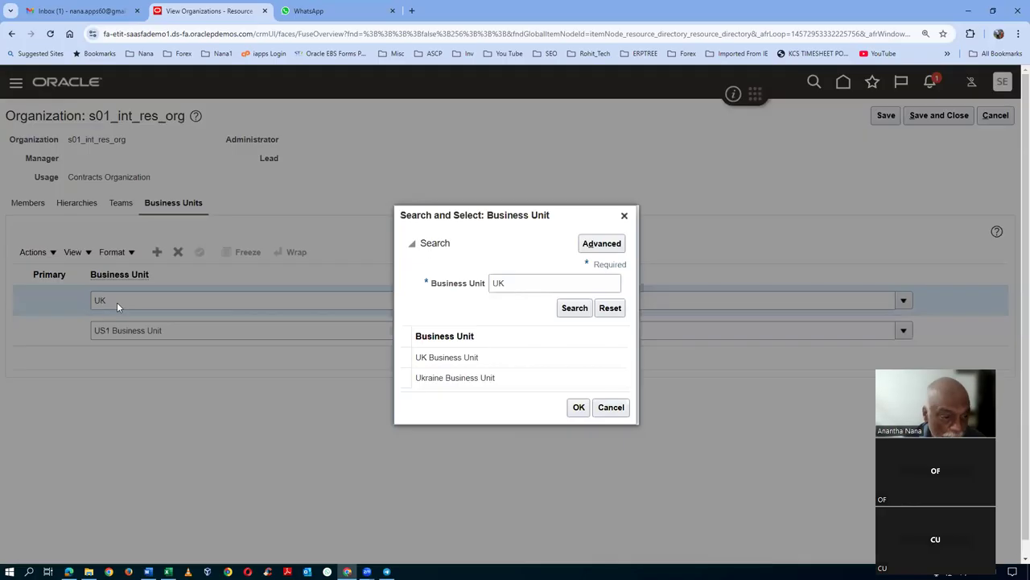
{"action": "left_click", "coordinate": [453, 360]}
{"action": "left_click", "coordinate": [577, 406]}
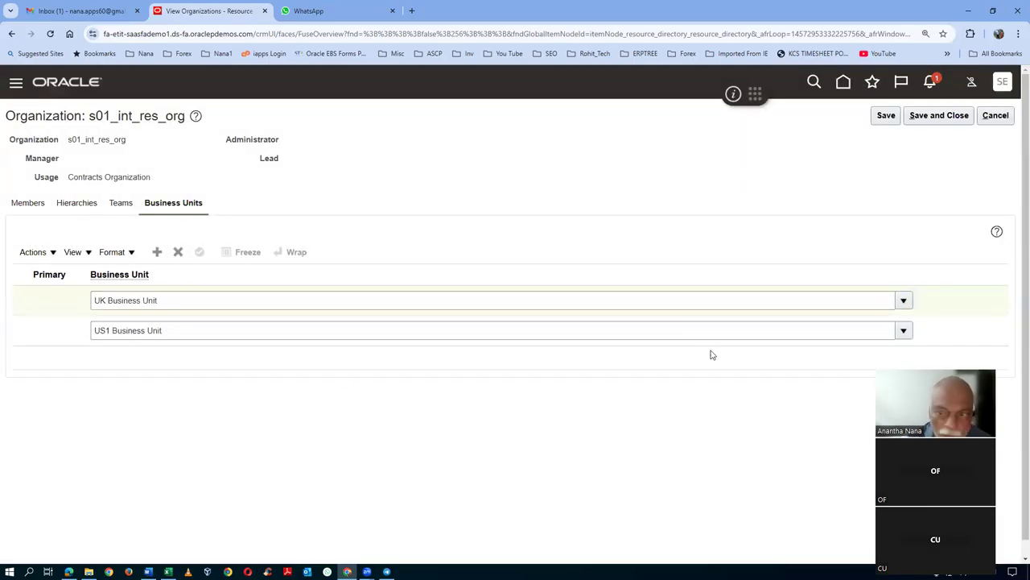
- Save the organization, dismiss the missing-role error, and edit the resource member
{"action": "left_click", "coordinate": [887, 116]}
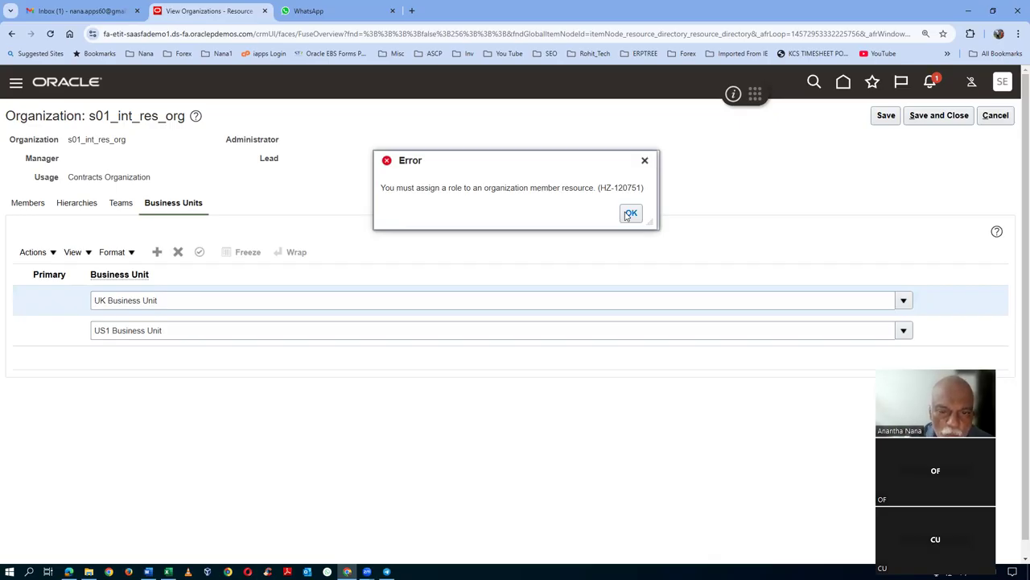
{"action": "left_click", "coordinate": [631, 214]}
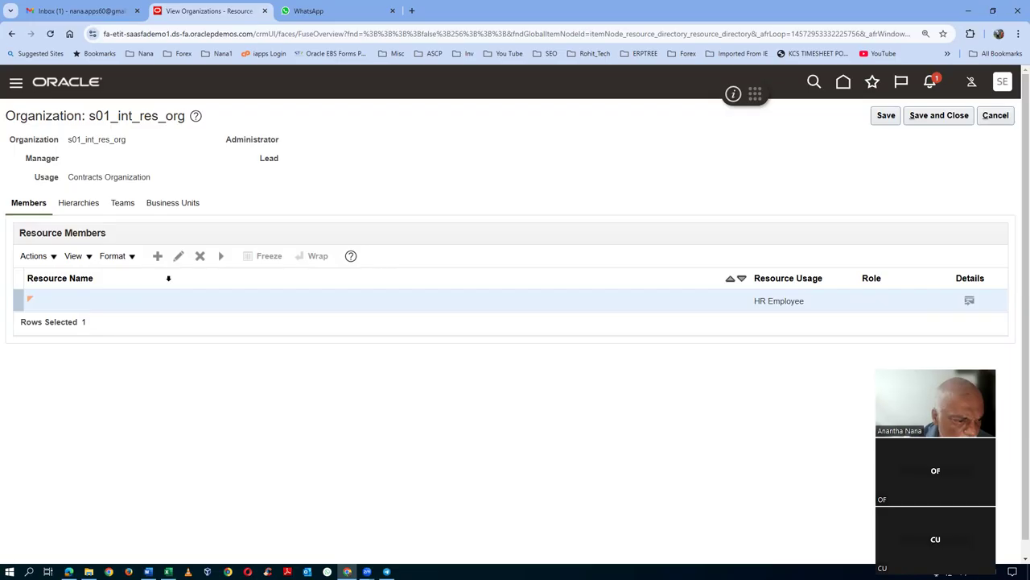
{"action": "left_click", "coordinate": [200, 256]}
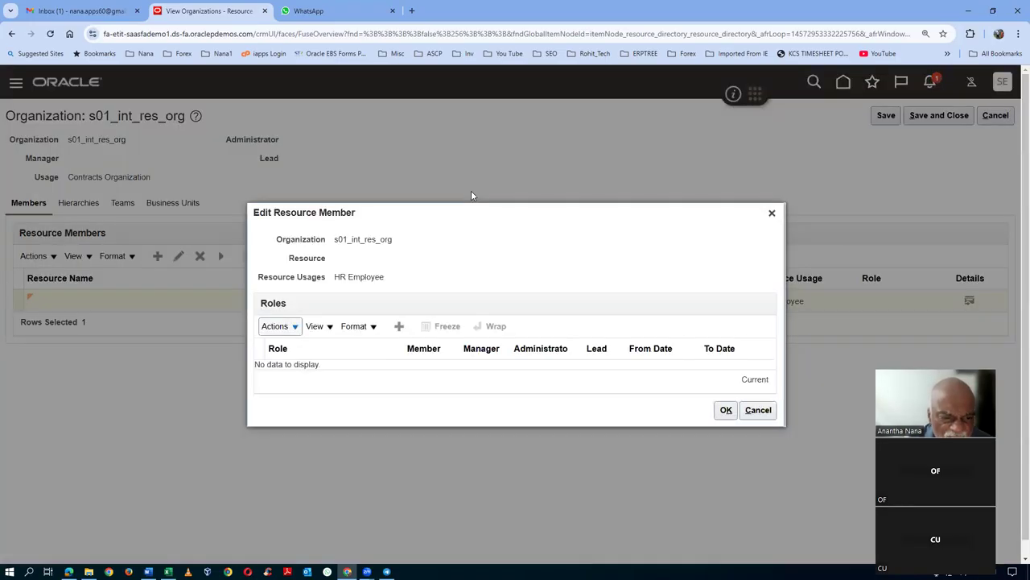
- Give the member the Contract Manager role and save the organization
{"action": "left_click", "coordinate": [269, 328]}
{"action": "left_click", "coordinate": [282, 348]}
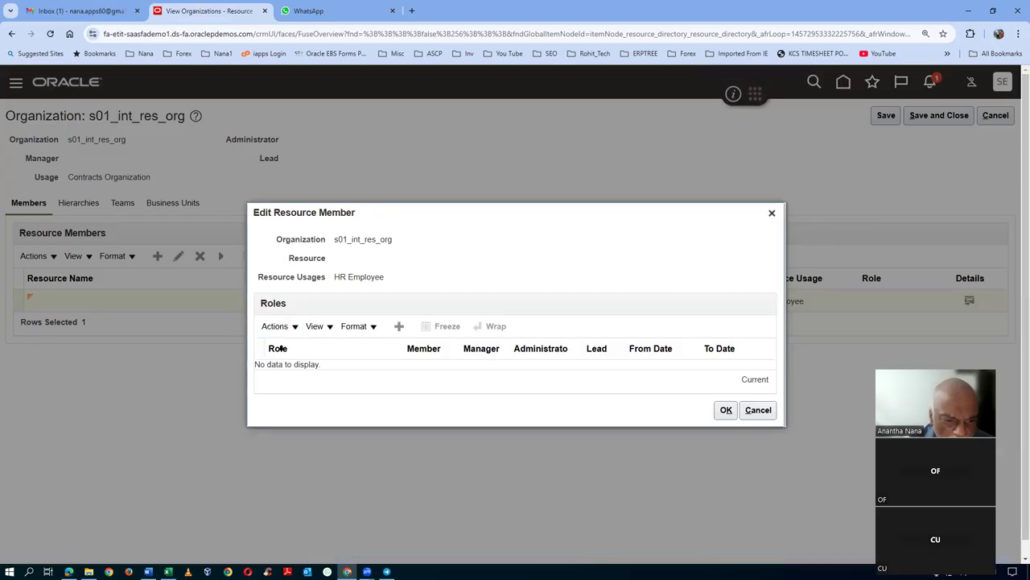
{"action": "left_click", "coordinate": [320, 372]}
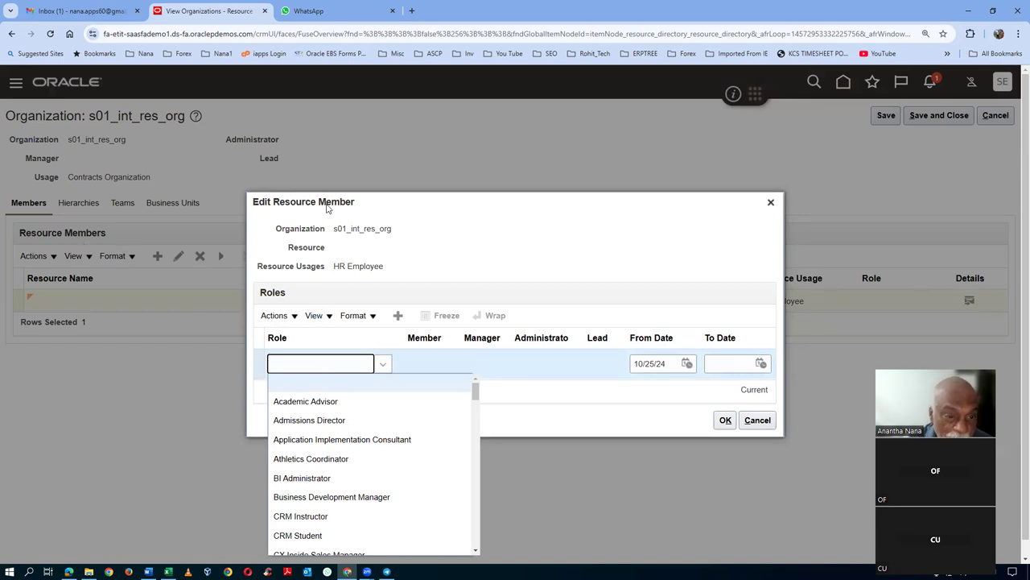
{"action": "scroll", "coordinate": [306, 446], "scroll_direction": "down", "scroll_amount": 4}
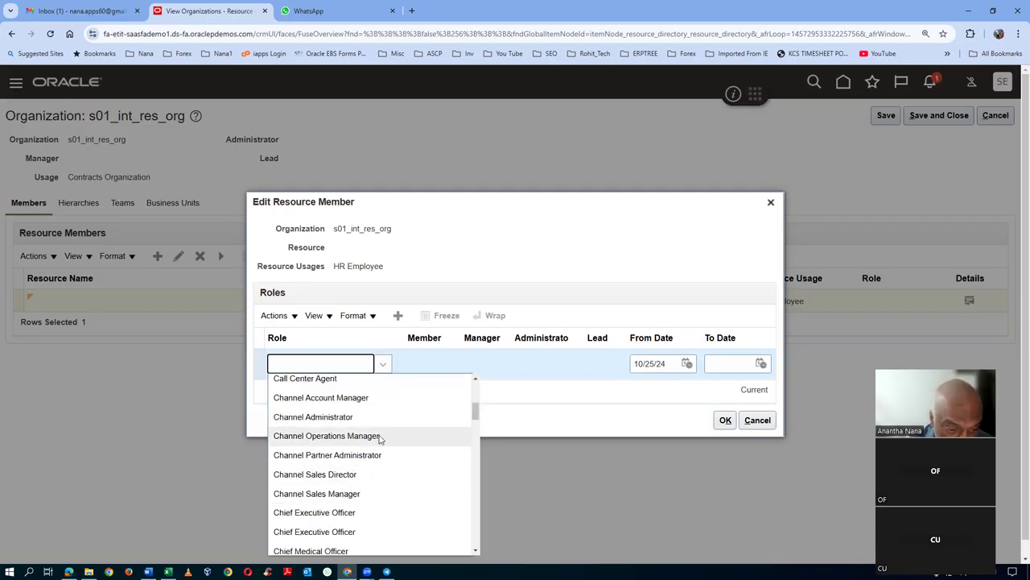
{"action": "scroll", "coordinate": [382, 439], "scroll_direction": "down", "scroll_amount": 3}
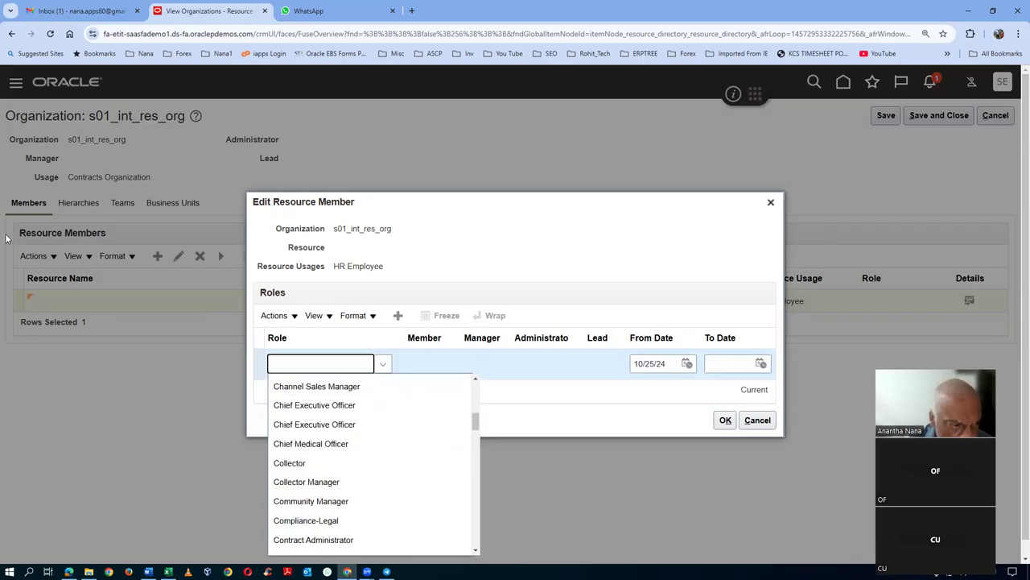
{"action": "scroll", "coordinate": [341, 444], "scroll_direction": "down", "scroll_amount": 3}
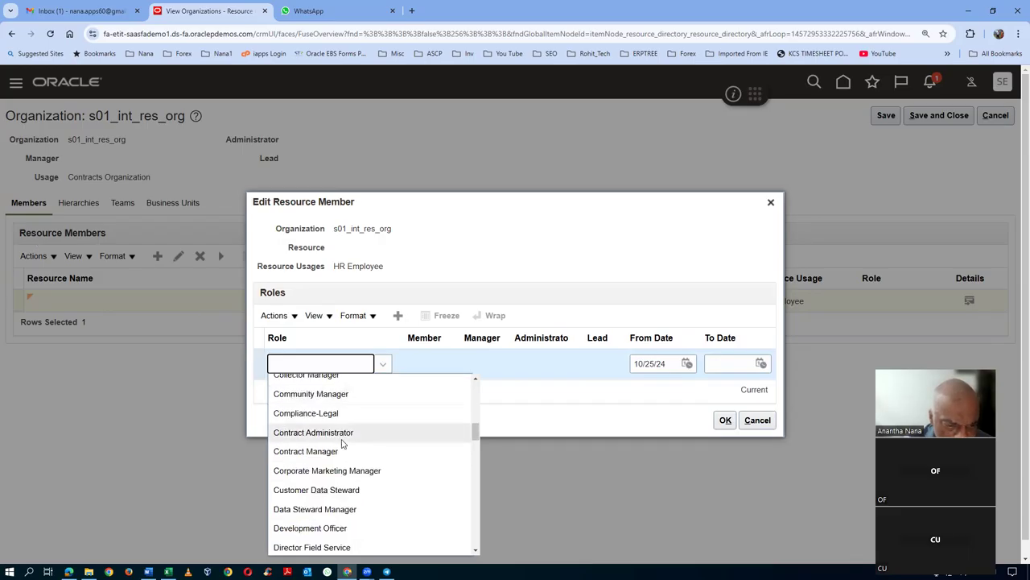
{"action": "left_click", "coordinate": [342, 448]}
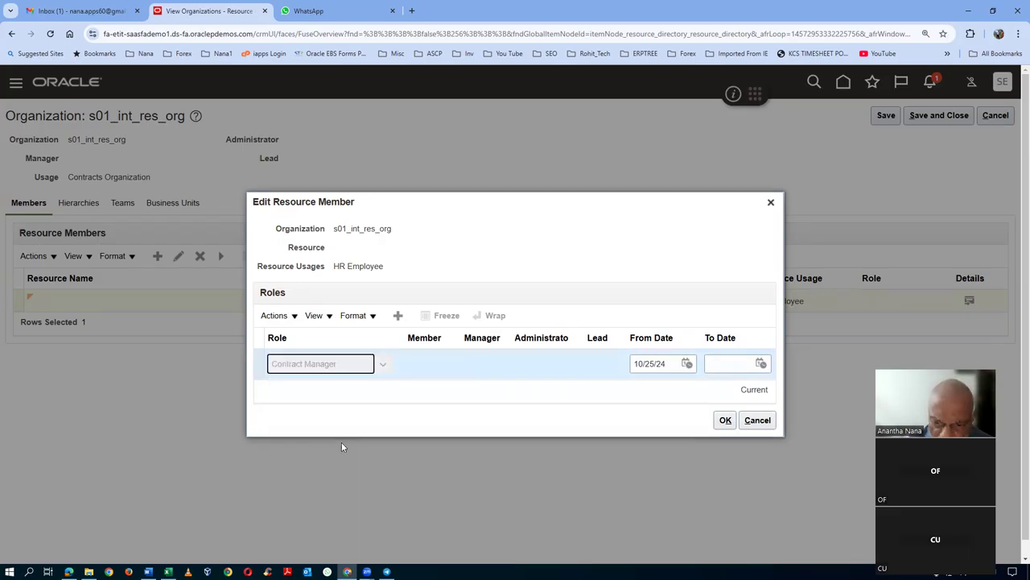
{"action": "left_click", "coordinate": [726, 419]}
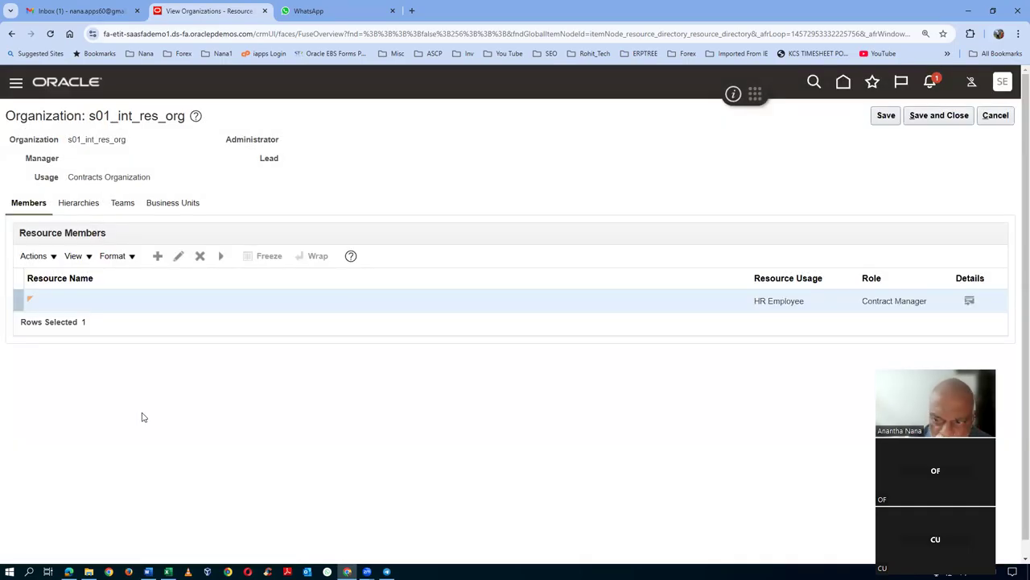
{"action": "left_click", "coordinate": [886, 115]}
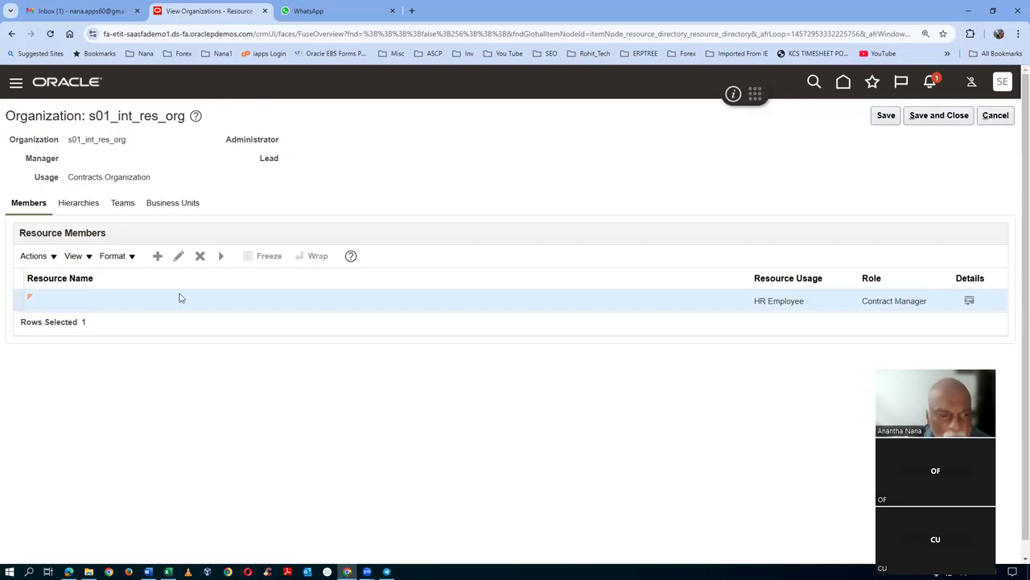
- Verify the member's role and business units, then save and close s01_int_res_org
{"action": "left_click", "coordinate": [179, 256]}
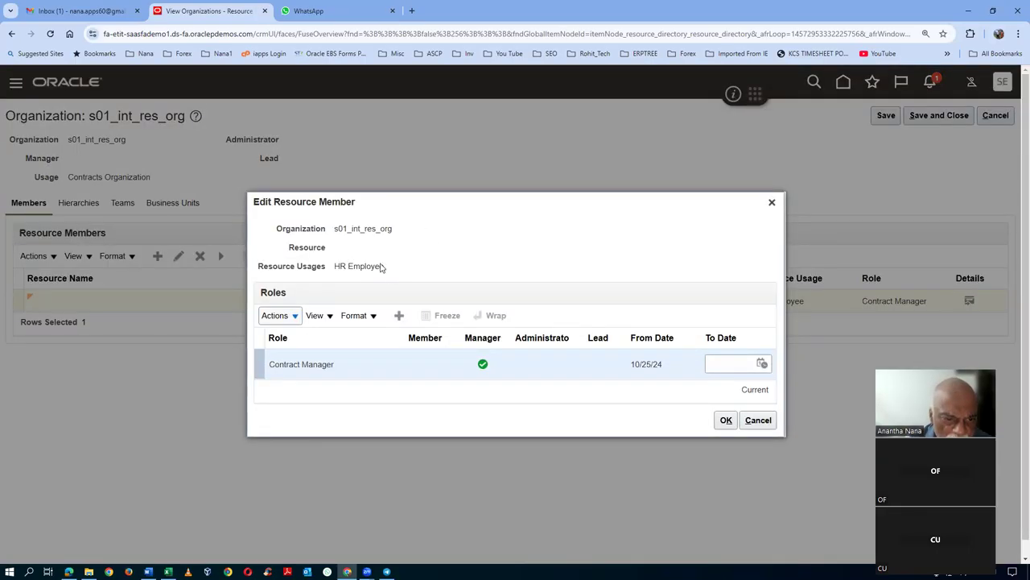
{"action": "left_click", "coordinate": [758, 420]}
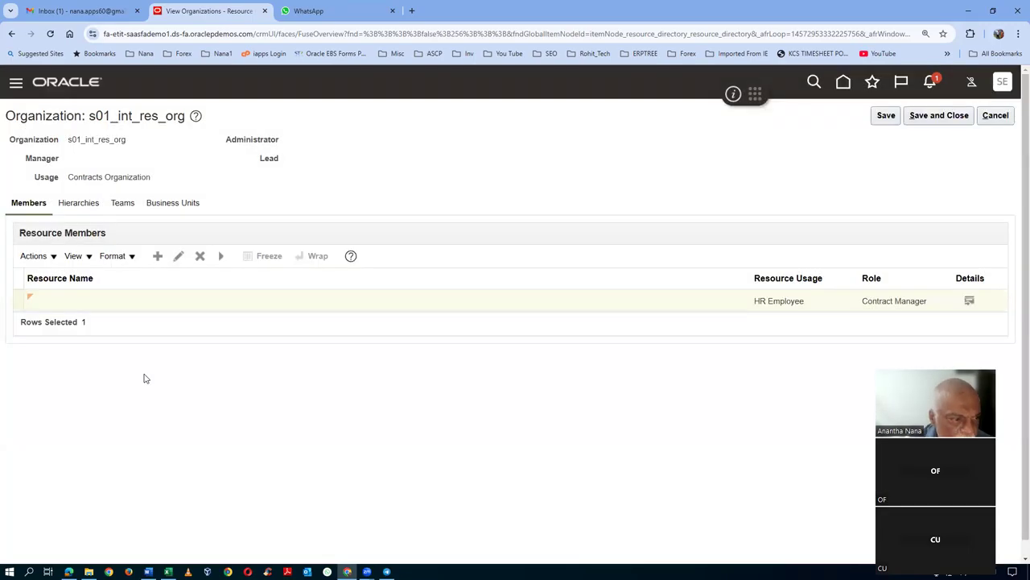
{"action": "left_click", "coordinate": [184, 207]}
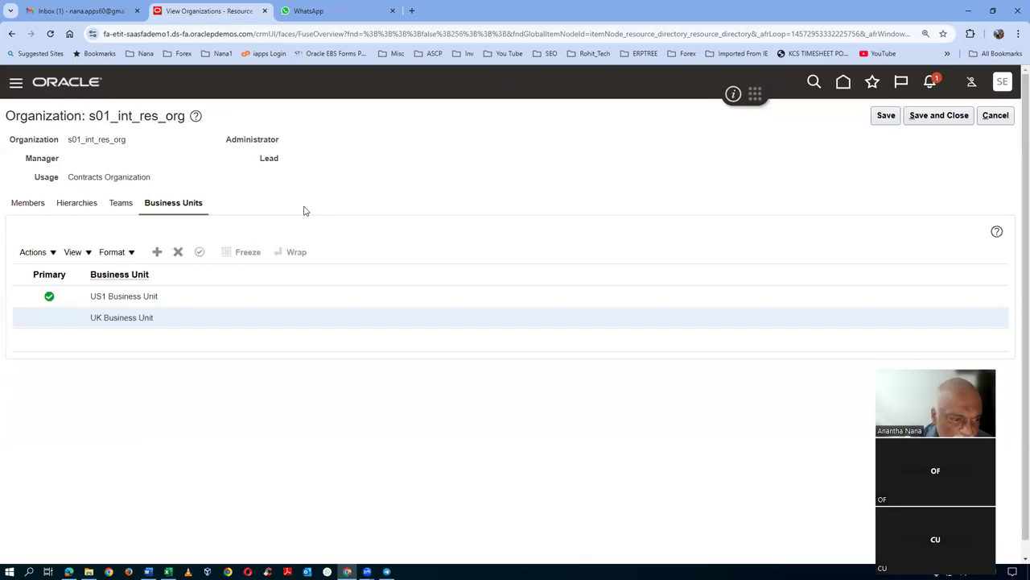
{"action": "left_click", "coordinate": [885, 118]}
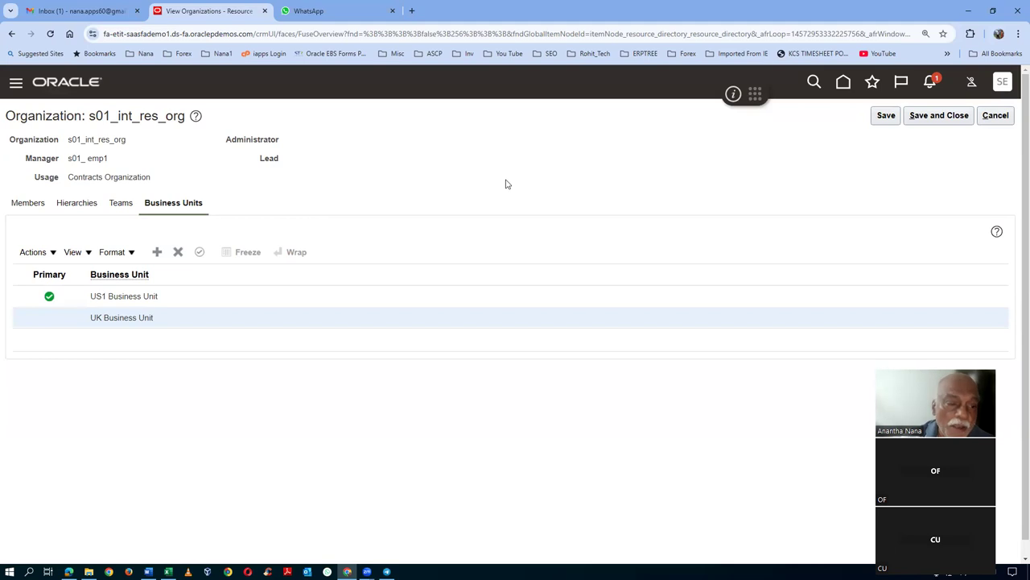
{"action": "left_click", "coordinate": [966, 118]}
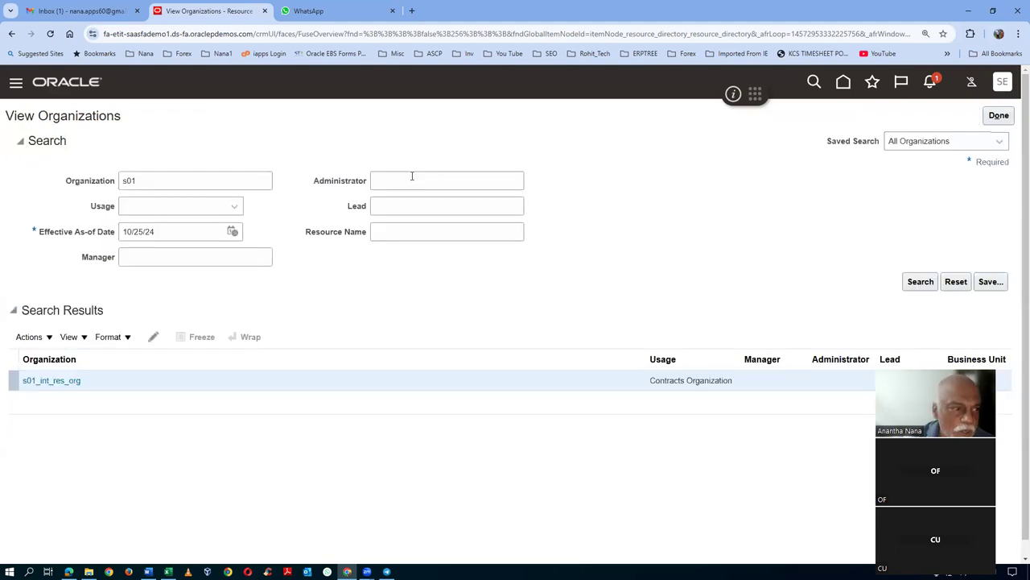
- Copy 'Manage Common CRM Business Unit Profile Options' from Excel cell E278 and return to Oracle
{"action": "left_click", "coordinate": [998, 119]}
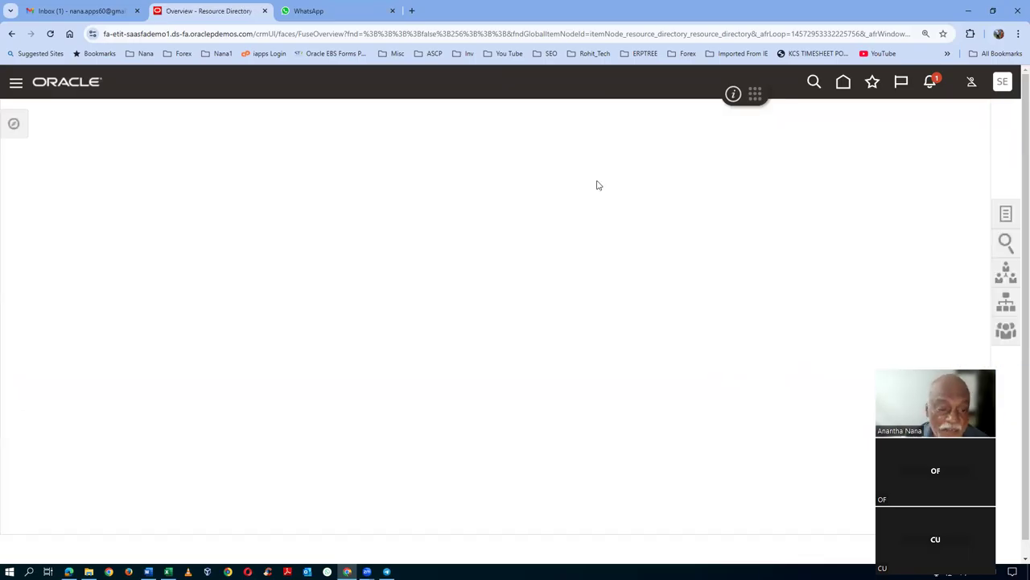
{"action": "key", "text": "alt+Tab"}
{"action": "scroll", "coordinate": [528, 290], "scroll_direction": "down", "scroll_amount": 3}
{"action": "scroll", "coordinate": [526, 288], "scroll_direction": "down", "scroll_amount": 1}
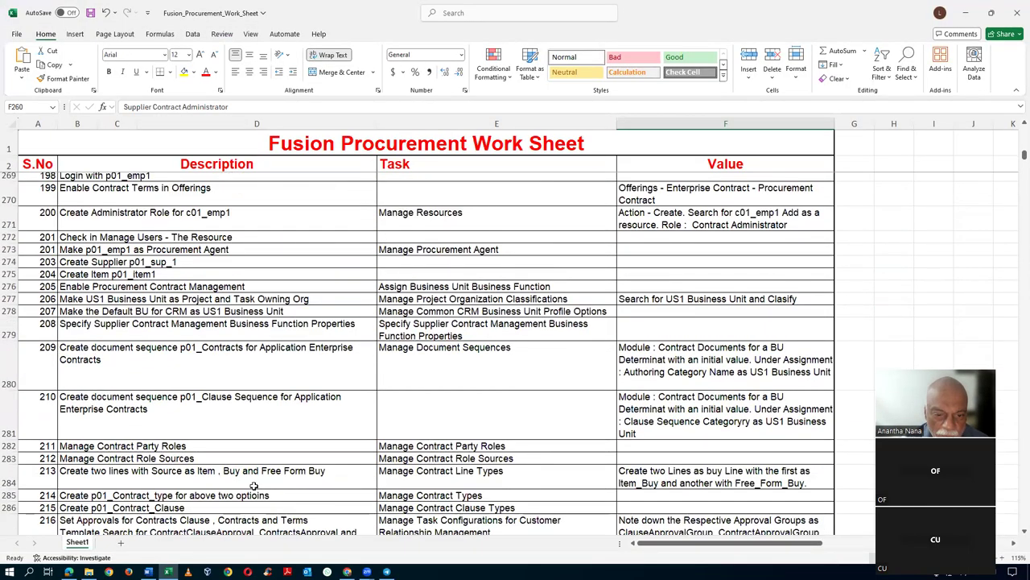
{"action": "left_click", "coordinate": [426, 312]}
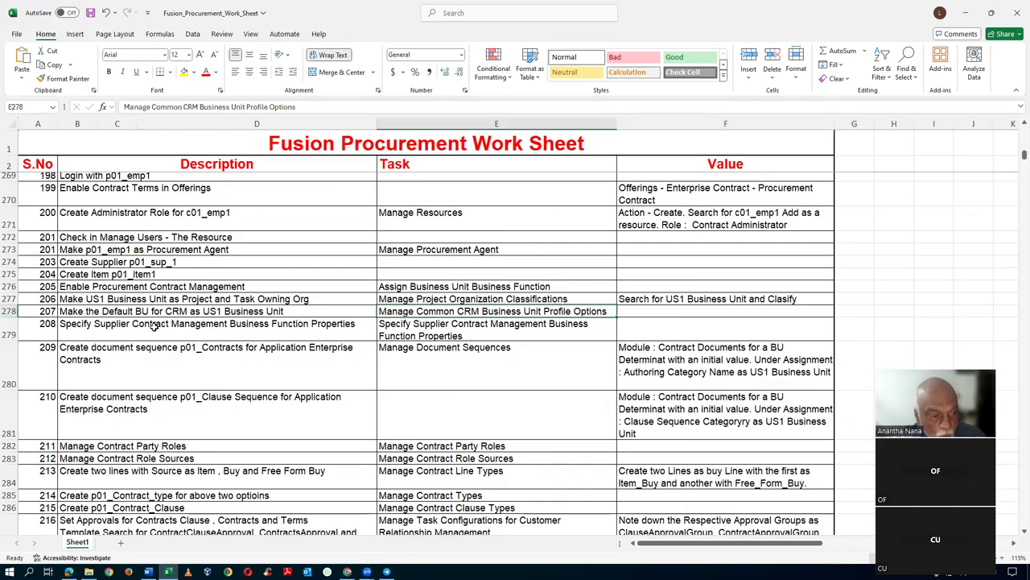
{"action": "key", "text": "ctrl+c"}
{"action": "key", "text": "alt+Tab"}
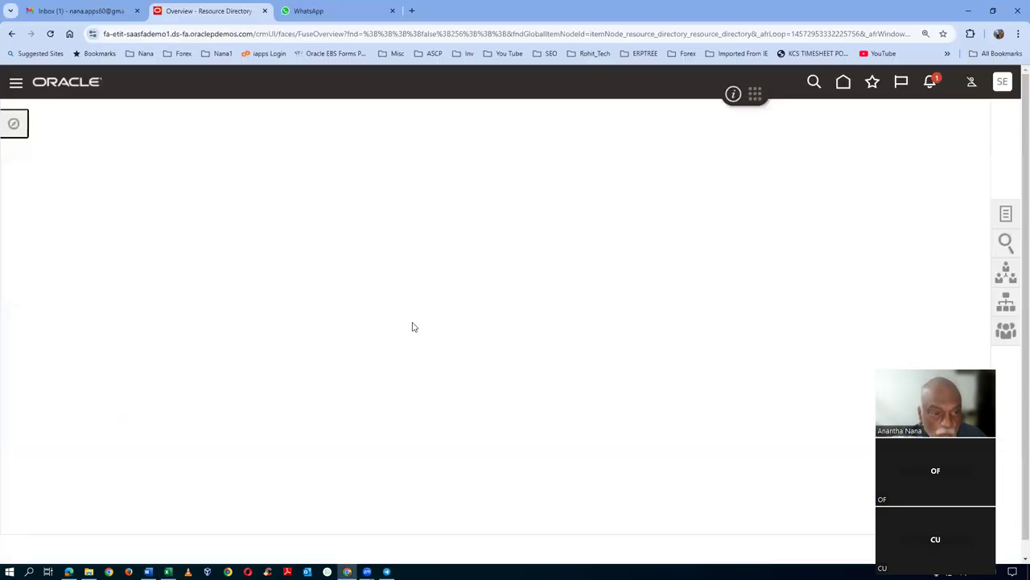
- Go to the Setup and Maintenance work area
{"action": "left_click", "coordinate": [1006, 82]}
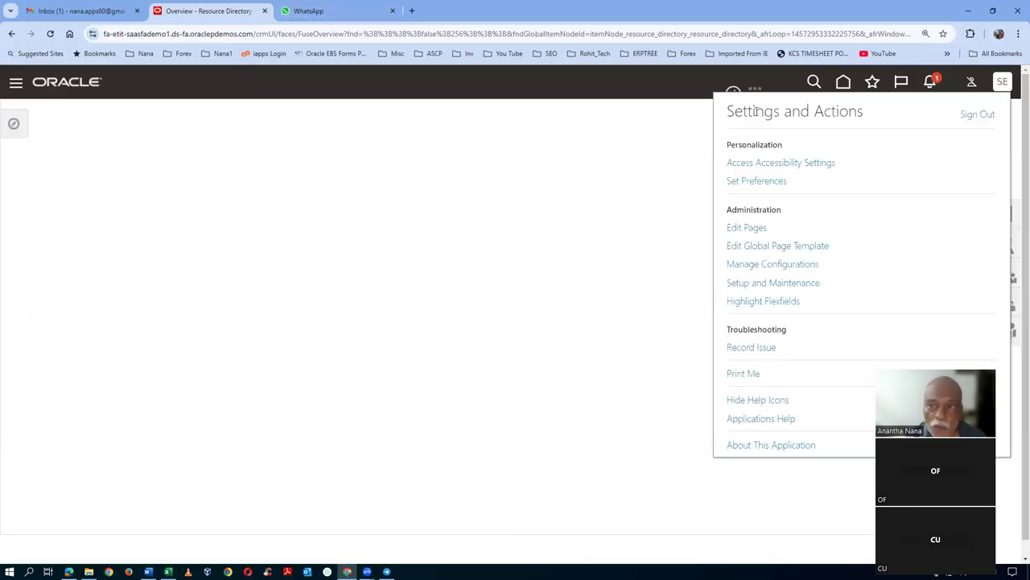
{"action": "left_click", "coordinate": [842, 84]}
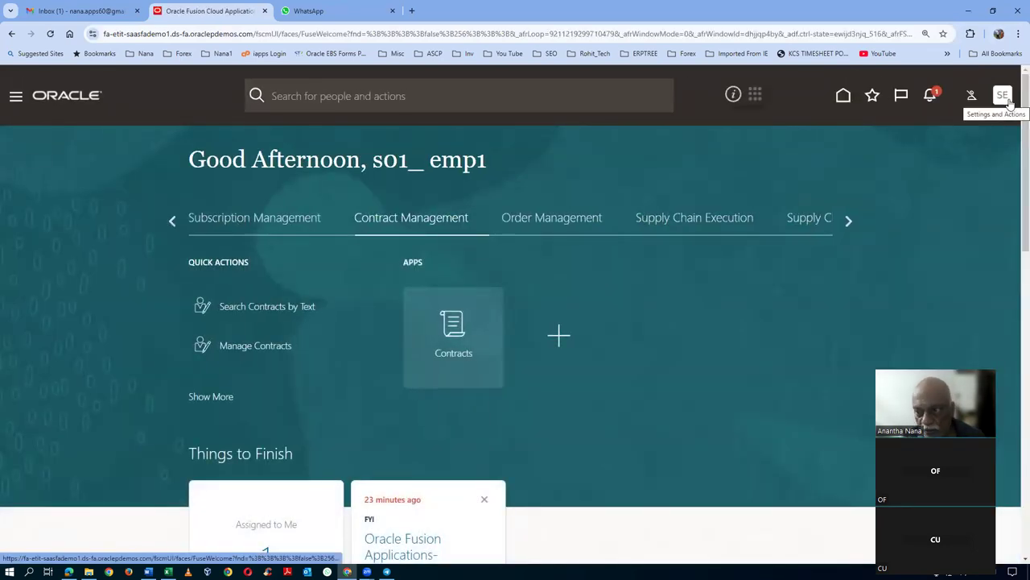
{"action": "left_click", "coordinate": [1004, 97]}
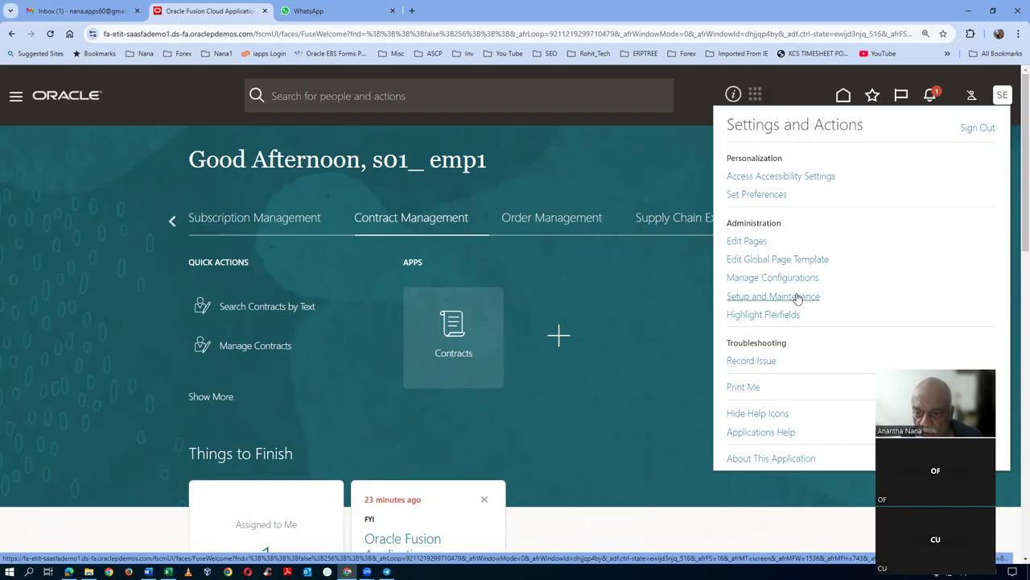
{"action": "left_click", "coordinate": [797, 296]}
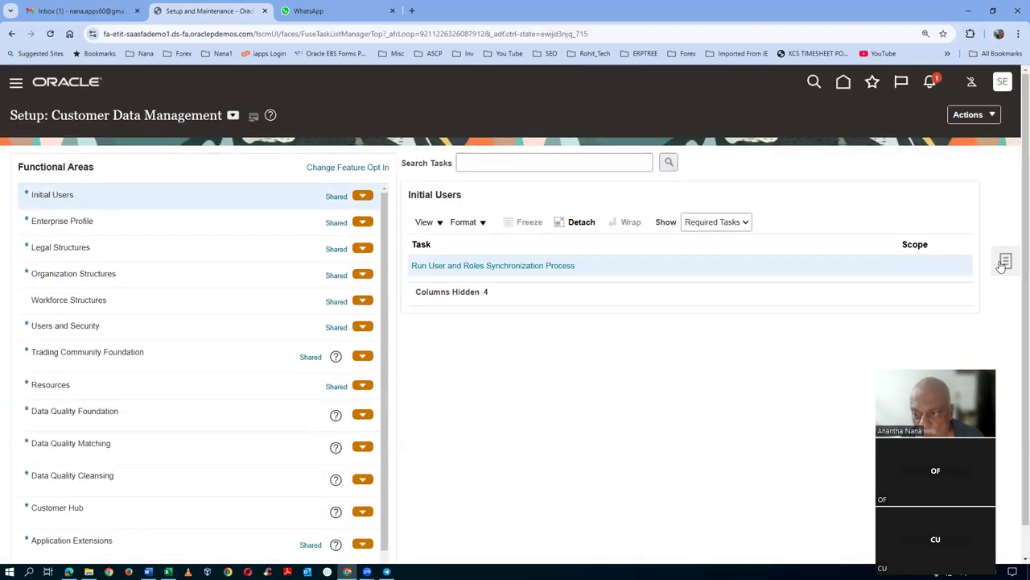
- Search for the pasted task, open it, and select the HZ_DEFAULT_BU_CRM profile option
{"action": "left_click", "coordinate": [1004, 262]}
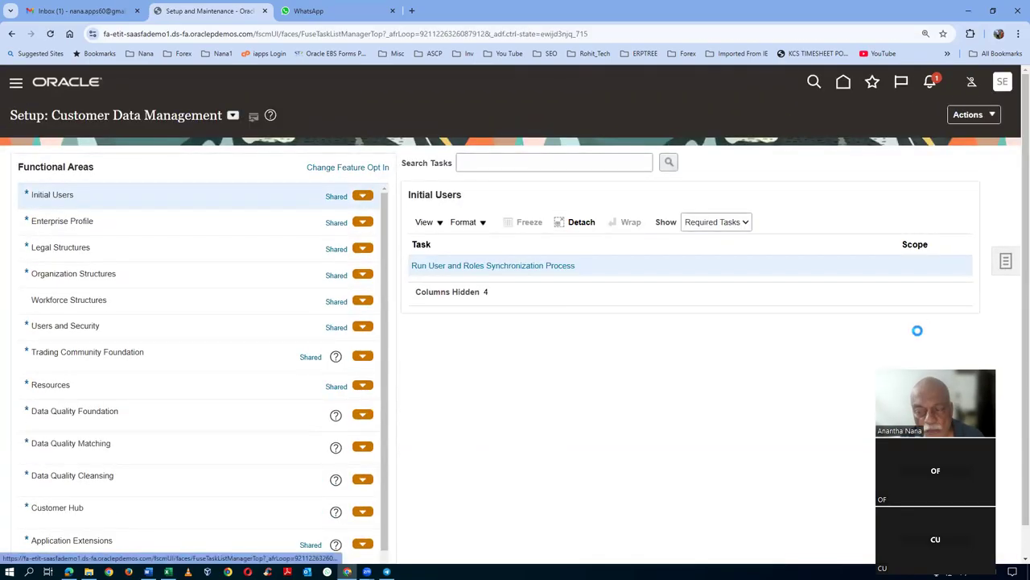
{"action": "left_click", "coordinate": [886, 266]}
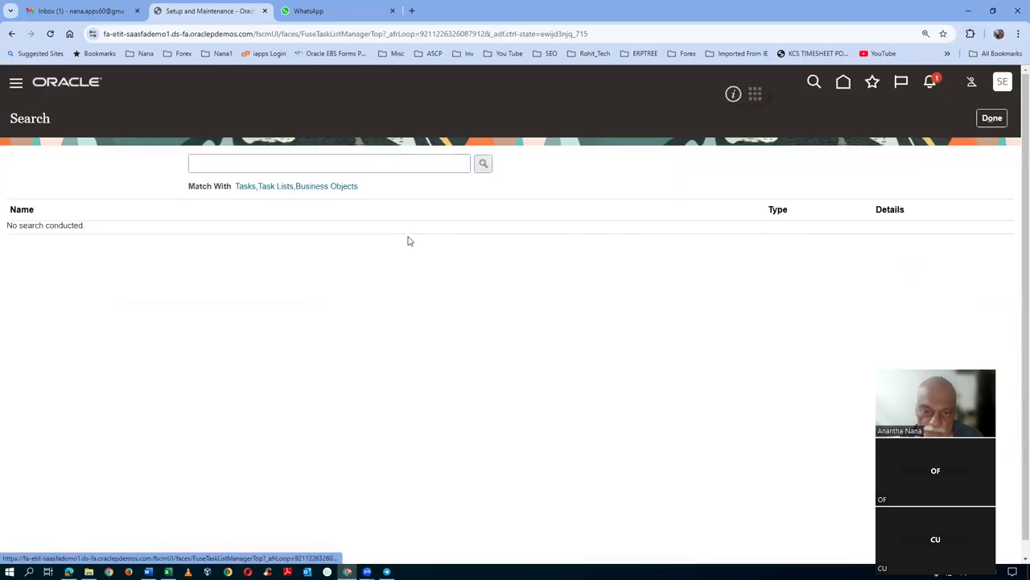
{"action": "left_click", "coordinate": [352, 167]}
{"action": "key", "text": "ctrl+v"}
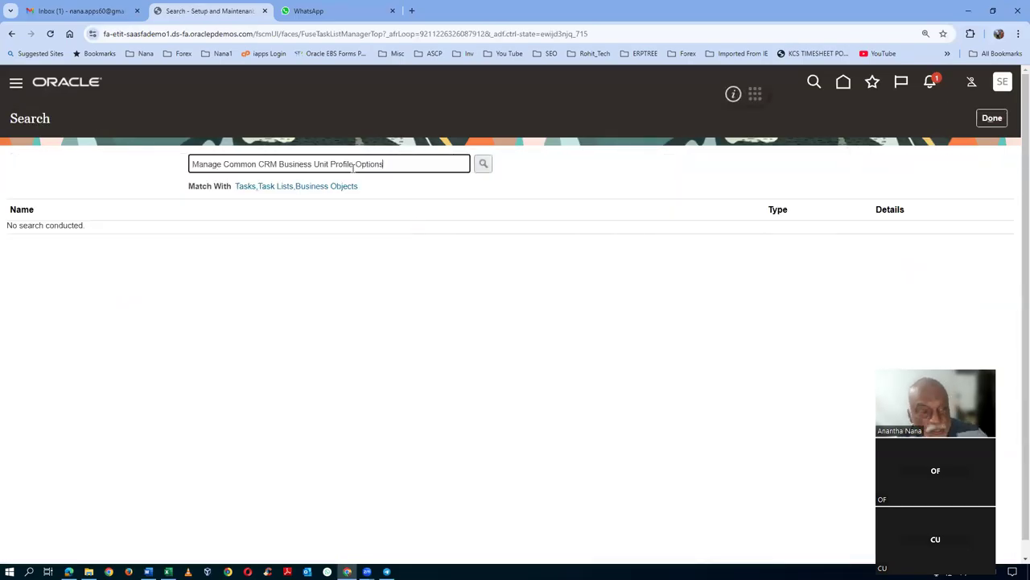
{"action": "key", "text": "Return"}
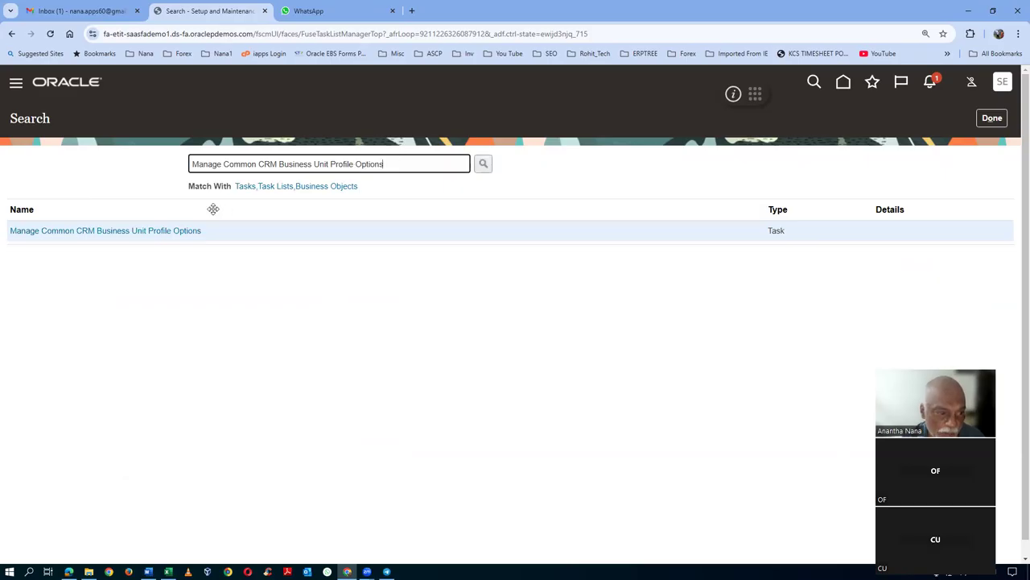
{"action": "left_click", "coordinate": [138, 232]}
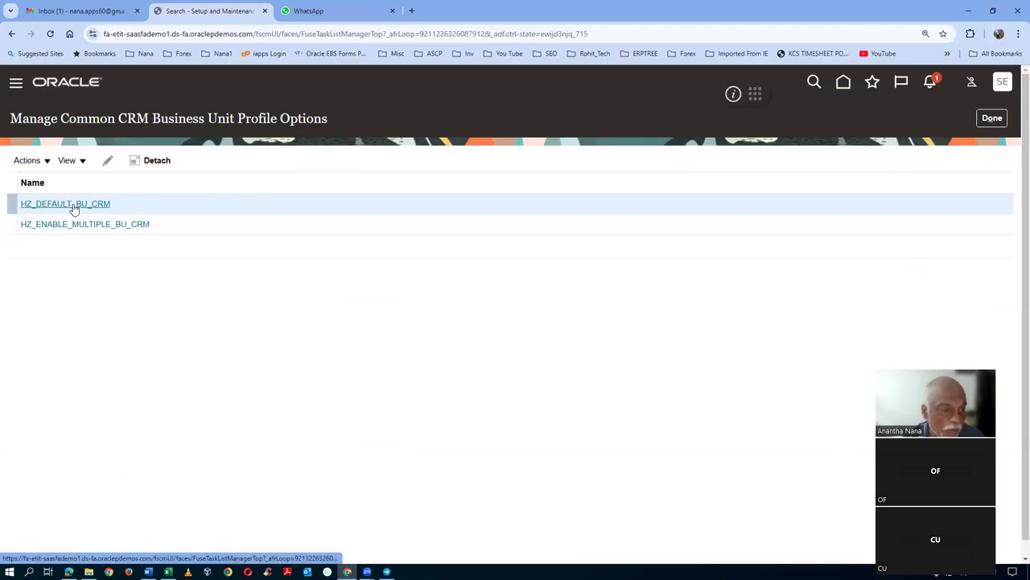
{"action": "left_click", "coordinate": [73, 208]}
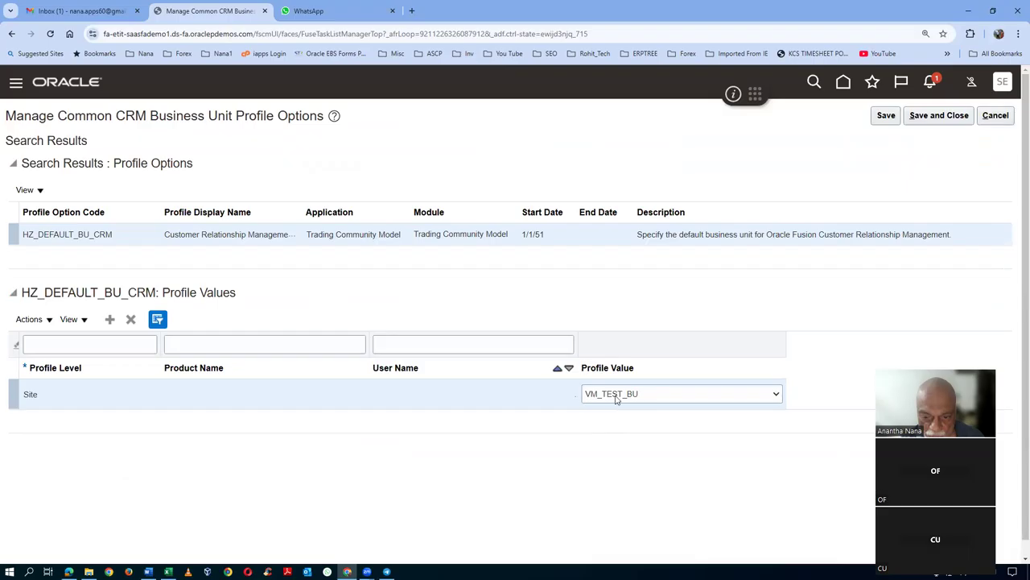
- Set HZ_DEFAULT_BU_CRM's Site-level value to US1 Business Unit and save and close
{"action": "left_click", "coordinate": [615, 398]}
{"action": "left_click_drag", "start_coordinate": [810, 351], "coordinate": [683, 360]}
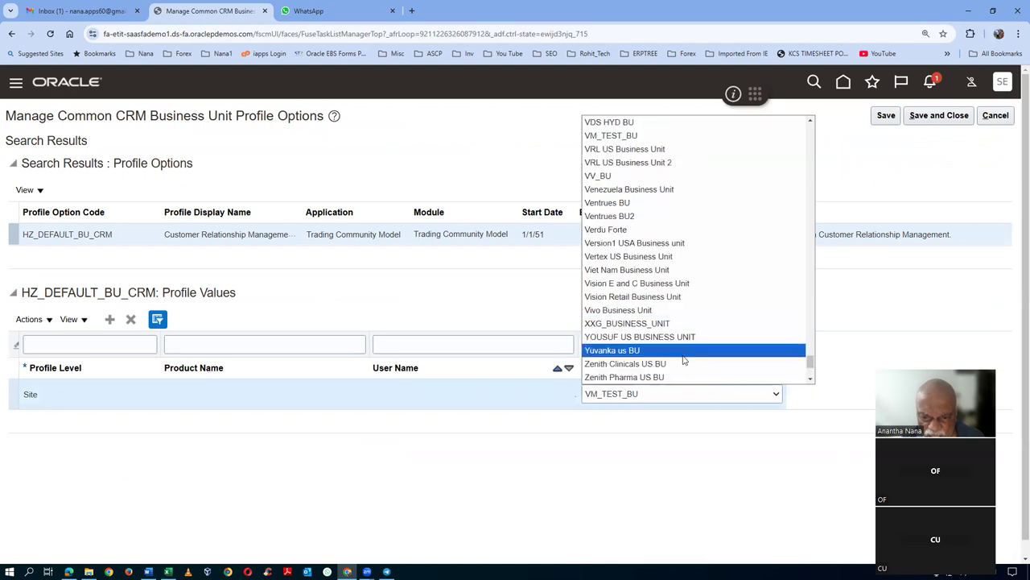
{"action": "scroll", "coordinate": [687, 346], "scroll_direction": "up", "scroll_amount": 3}
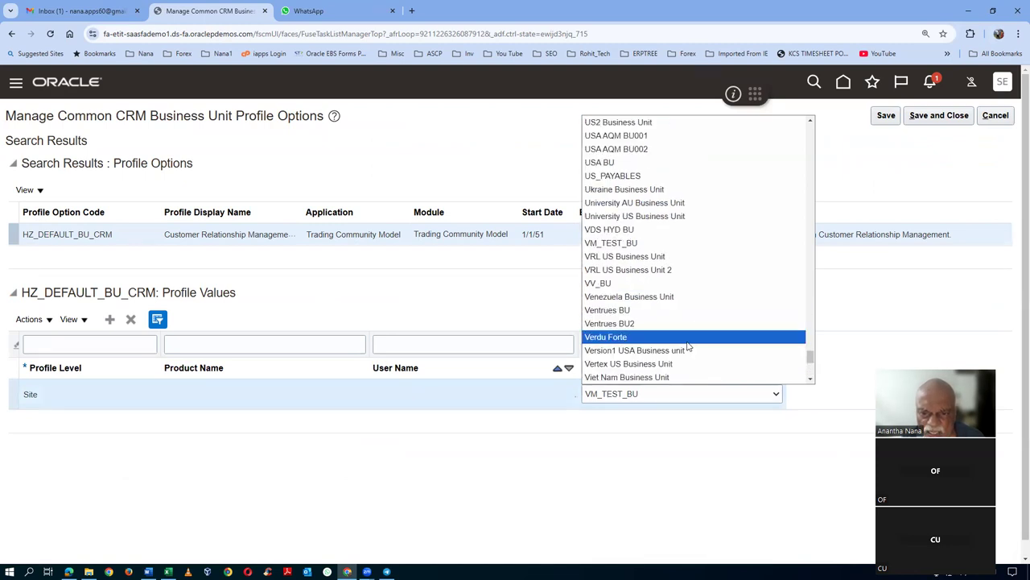
{"action": "scroll", "coordinate": [689, 344], "scroll_direction": "up", "scroll_amount": 3}
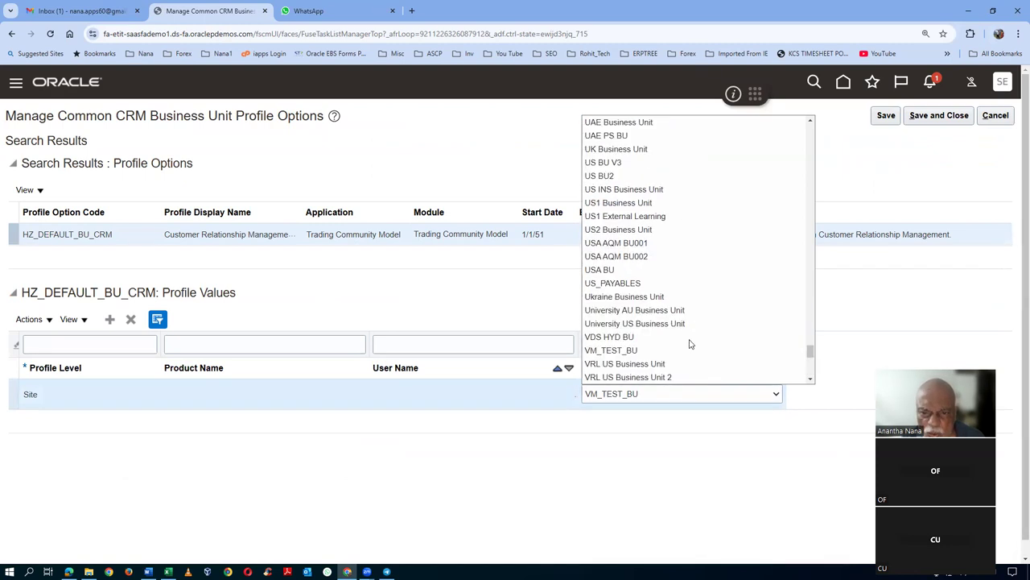
{"action": "left_click", "coordinate": [652, 202]}
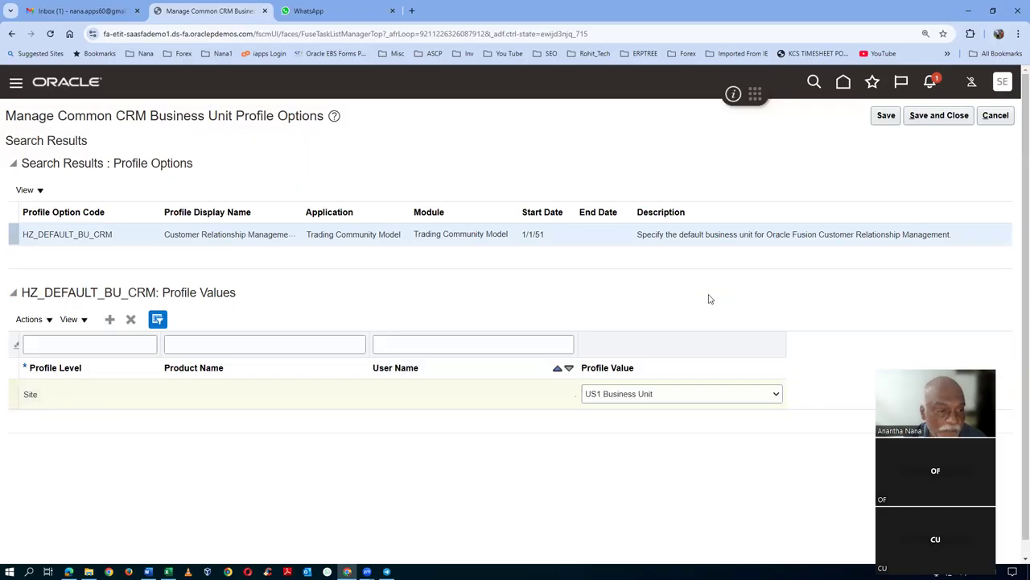
{"action": "left_click", "coordinate": [940, 118]}
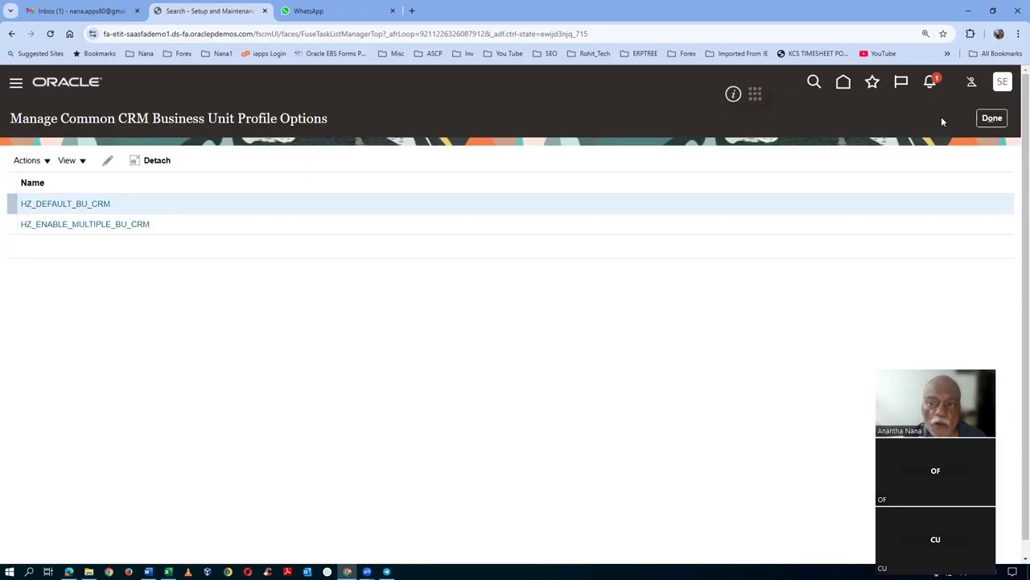
{"action": "left_click", "coordinate": [87, 225]}
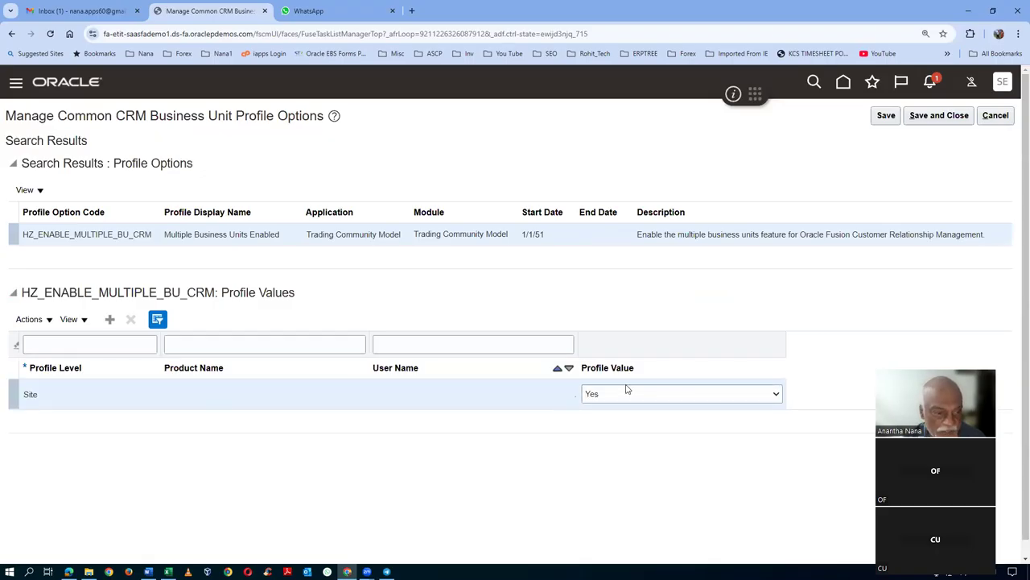
{"action": "left_click_drag", "start_coordinate": [40, 116], "coordinate": [249, 113]}
{"action": "left_click", "coordinate": [996, 115]}
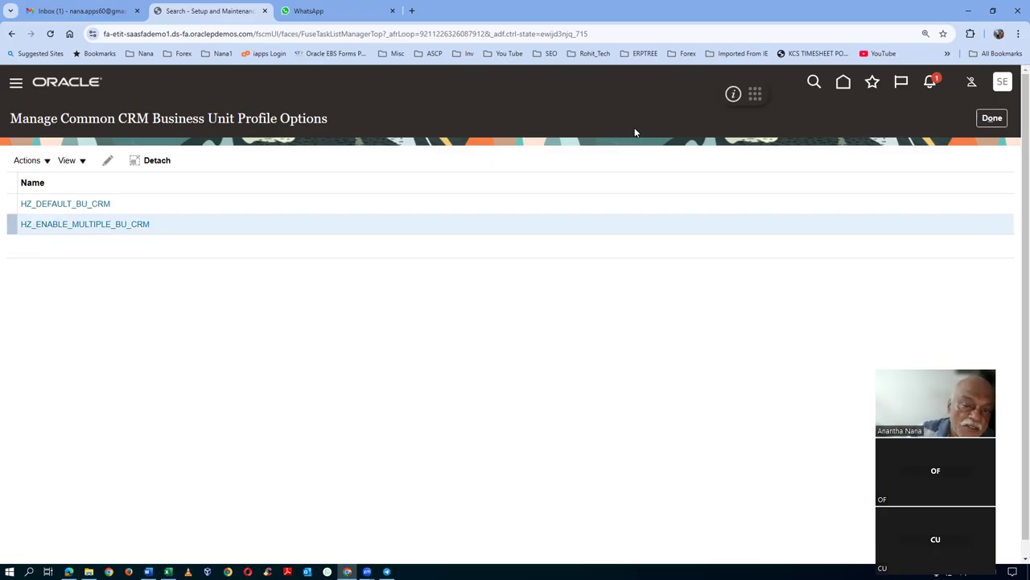
{"action": "left_click", "coordinate": [992, 118]}
- Sign out of Oracle Fusion and sign back in
{"action": "left_click", "coordinate": [1002, 81]}
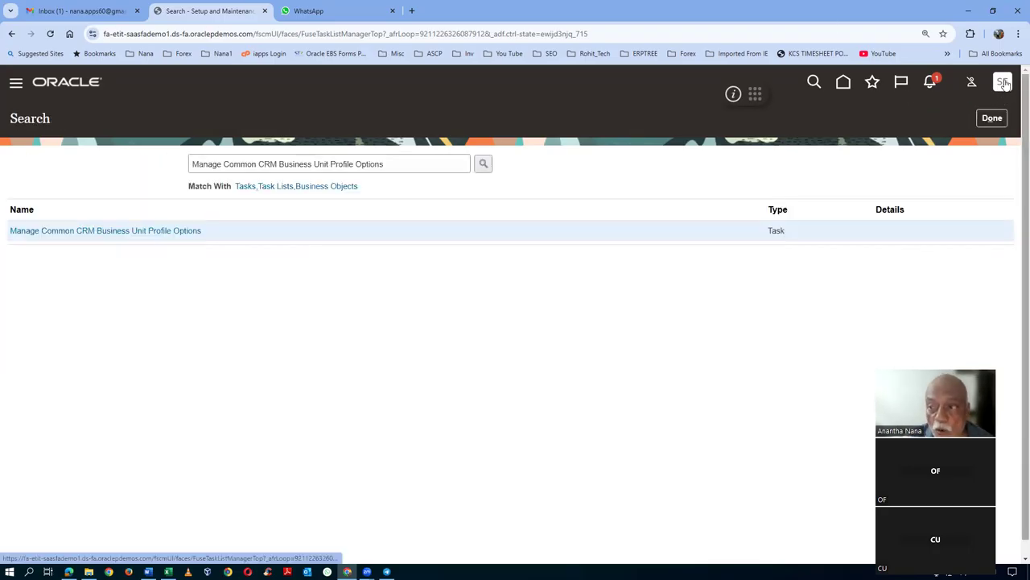
{"action": "left_click", "coordinate": [987, 117]}
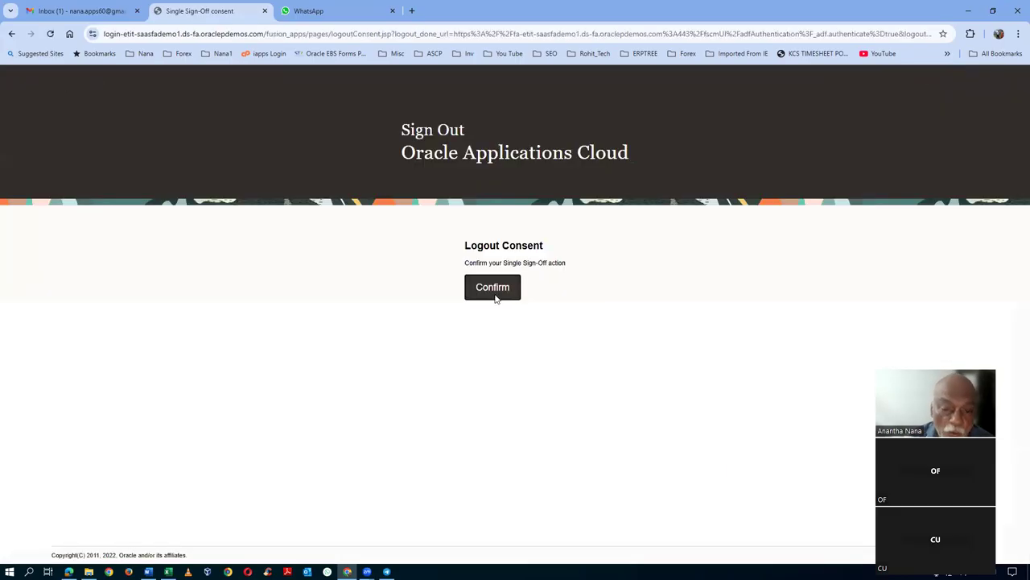
{"action": "left_click", "coordinate": [494, 291]}
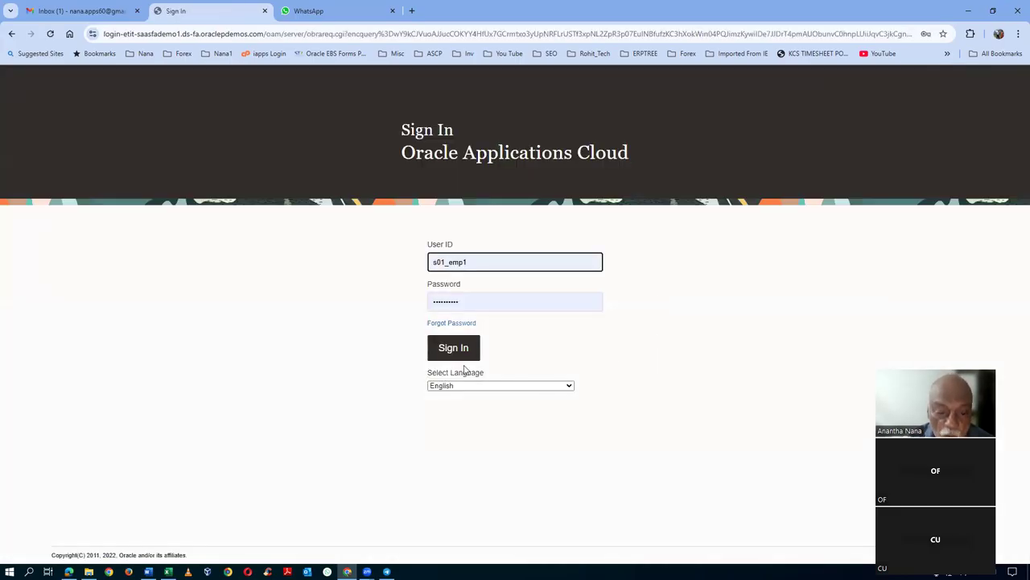
{"action": "left_click", "coordinate": [464, 353]}
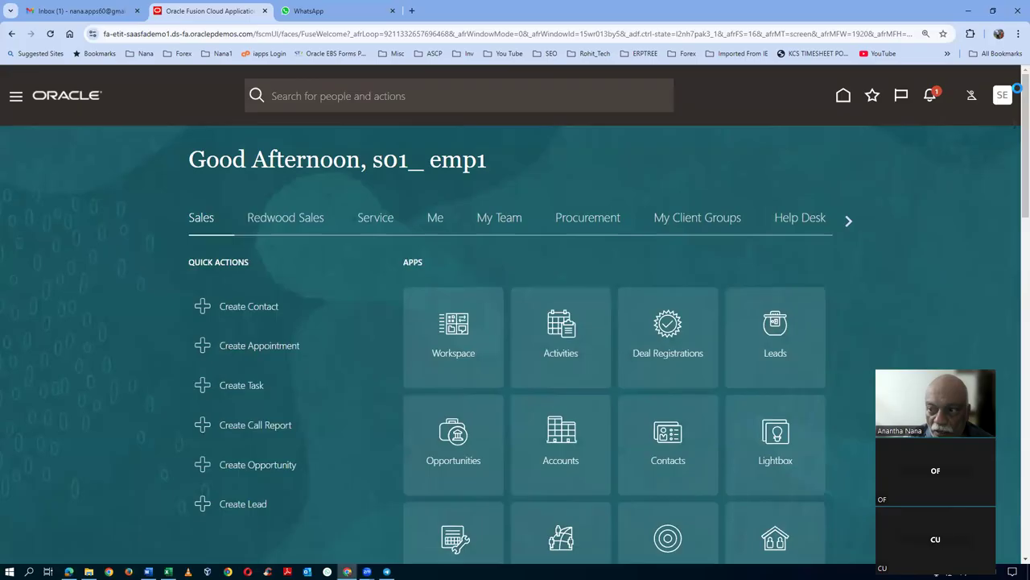
- Open the task search in Setup and Maintenance
{"action": "left_click", "coordinate": [1002, 95]}
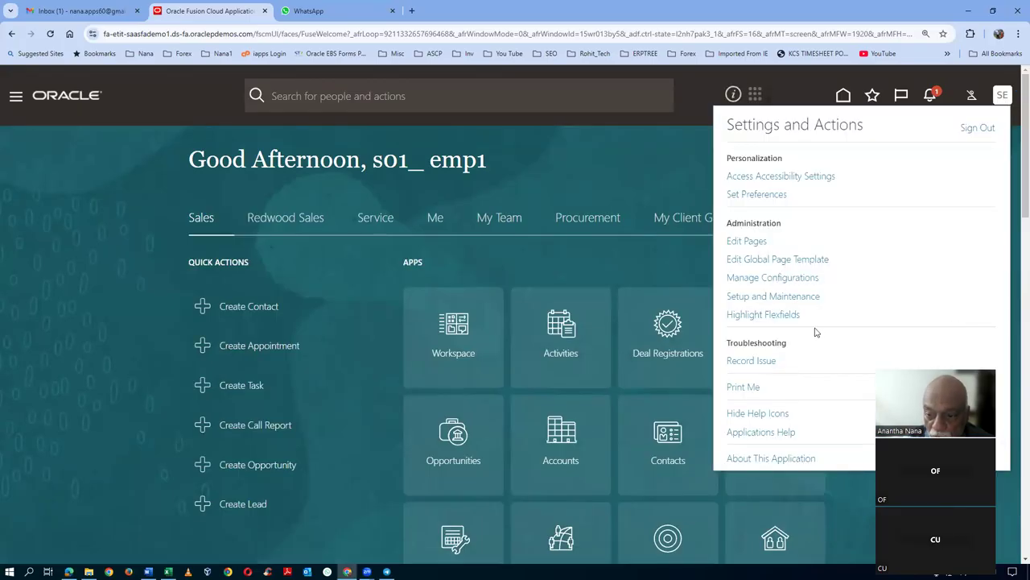
{"action": "left_click", "coordinate": [796, 297]}
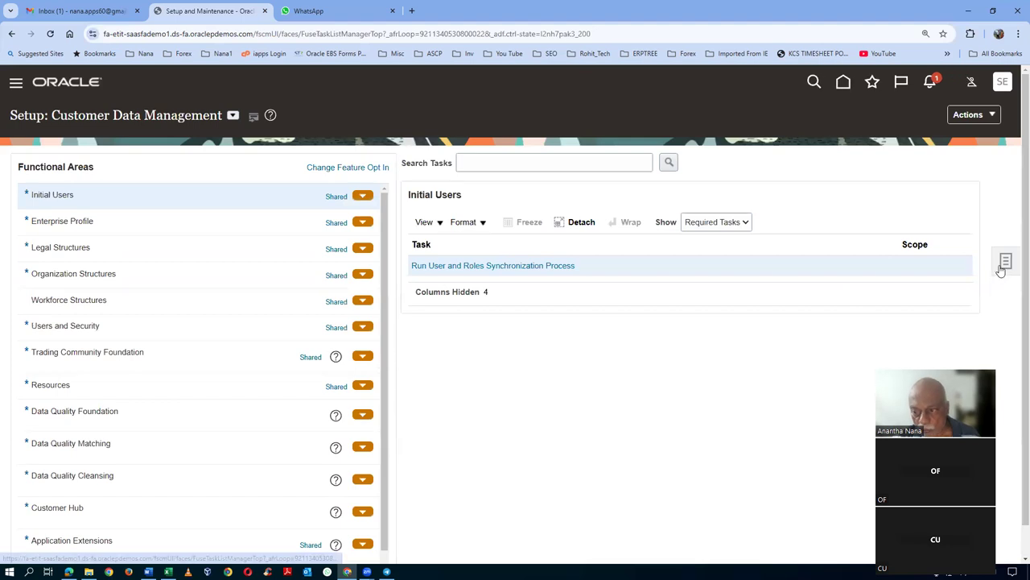
{"action": "left_click", "coordinate": [1004, 264]}
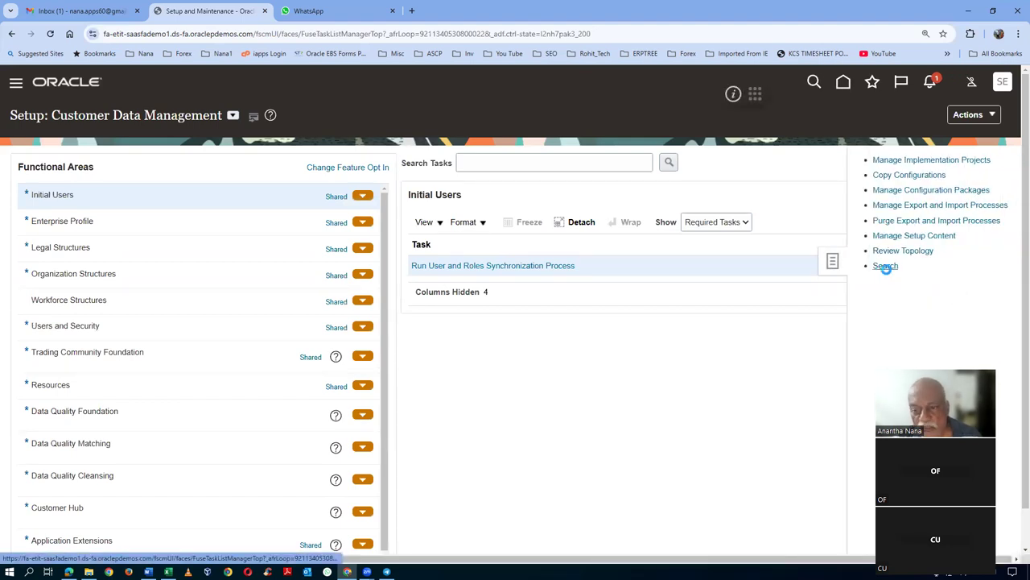
{"action": "left_click", "coordinate": [885, 265]}
- Search setup tasks for man%doc%seq% to list the ten document sequence tasks
{"action": "left_click", "coordinate": [324, 166]}
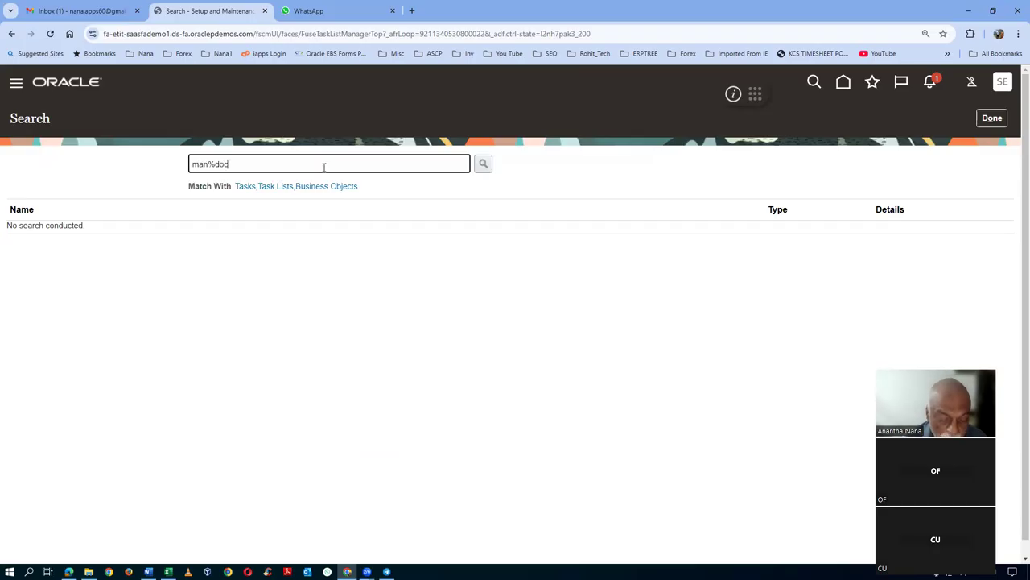
{"action": "type", "text": "man%doc5numb%"}
{"action": "key", "text": "Return"}
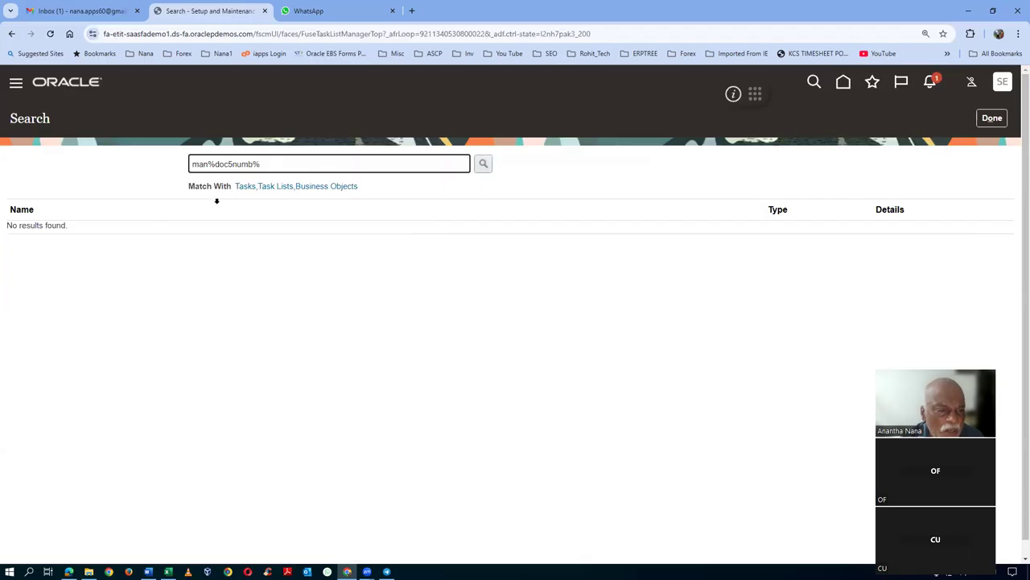
{"action": "key", "text": "BackSpace"}
{"action": "type", "text": "%"}
{"action": "key", "text": "Return"}
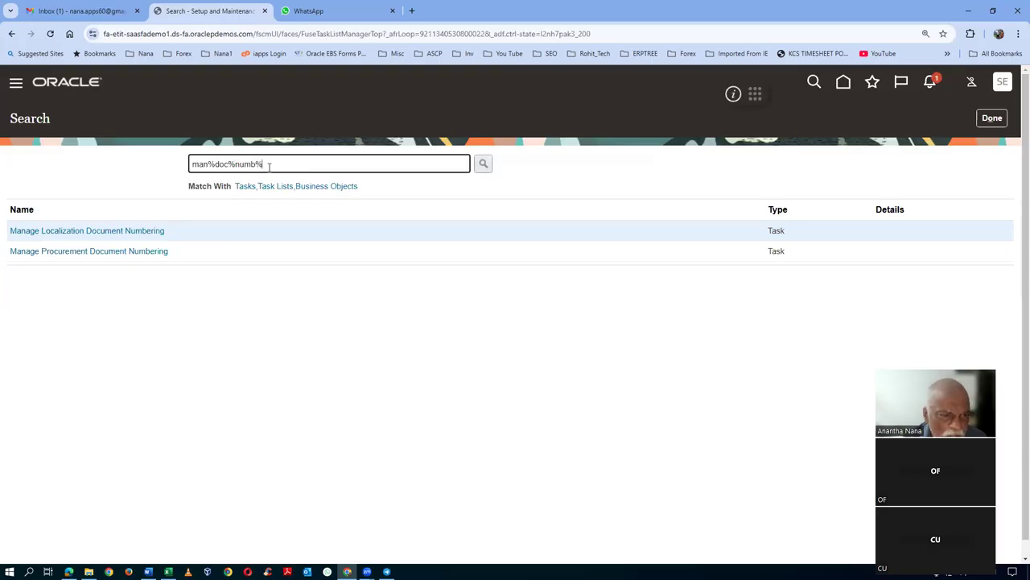
{"action": "key", "text": "BackSpace"}
{"action": "key", "text": "BackSpace"}
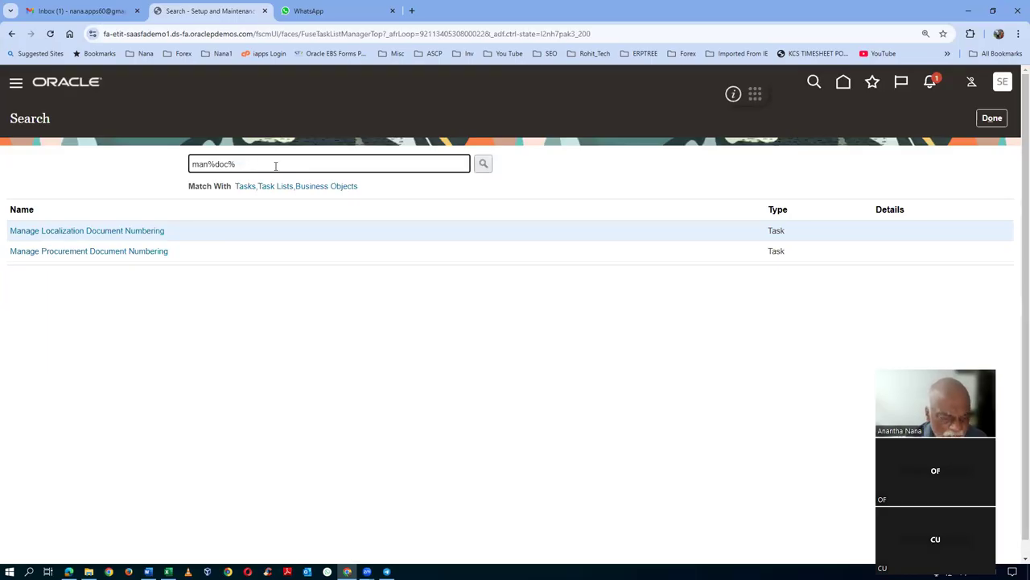
{"action": "key", "text": "Return"}
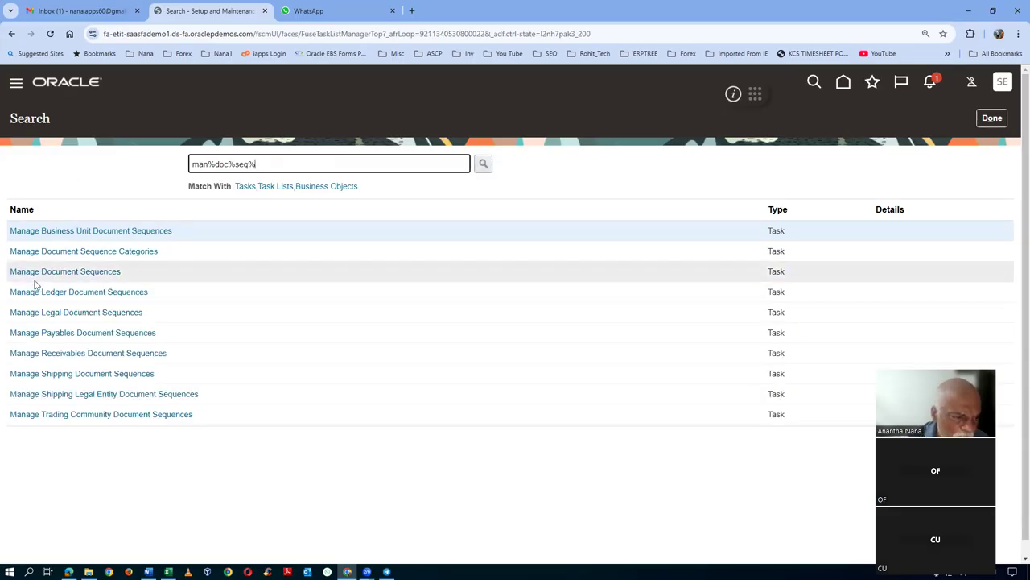
- Filter Manage Document Sequences to the Enterprise Contracts application and search
{"action": "left_click", "coordinate": [44, 272]}
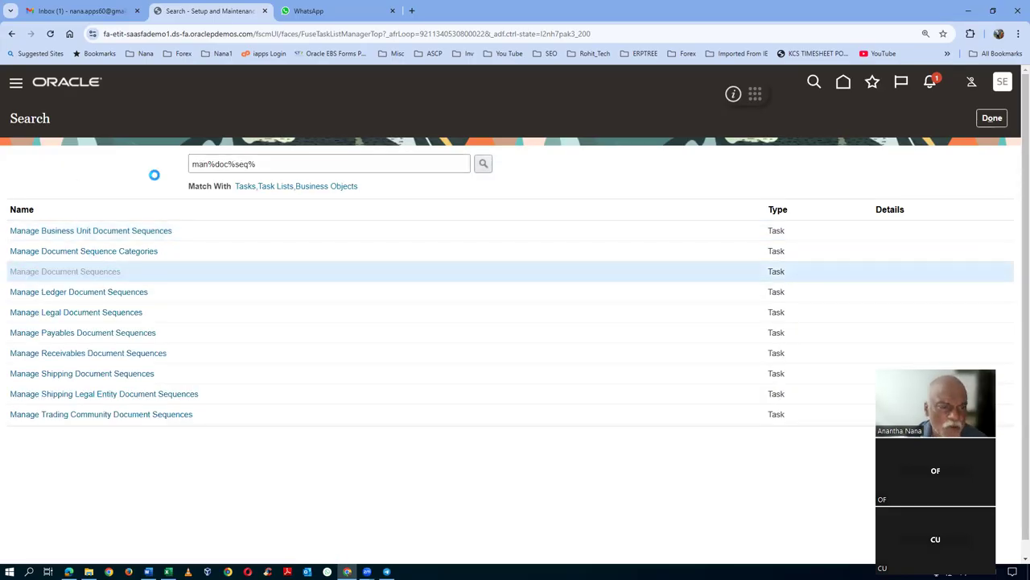
{"action": "left_click", "coordinate": [410, 192]}
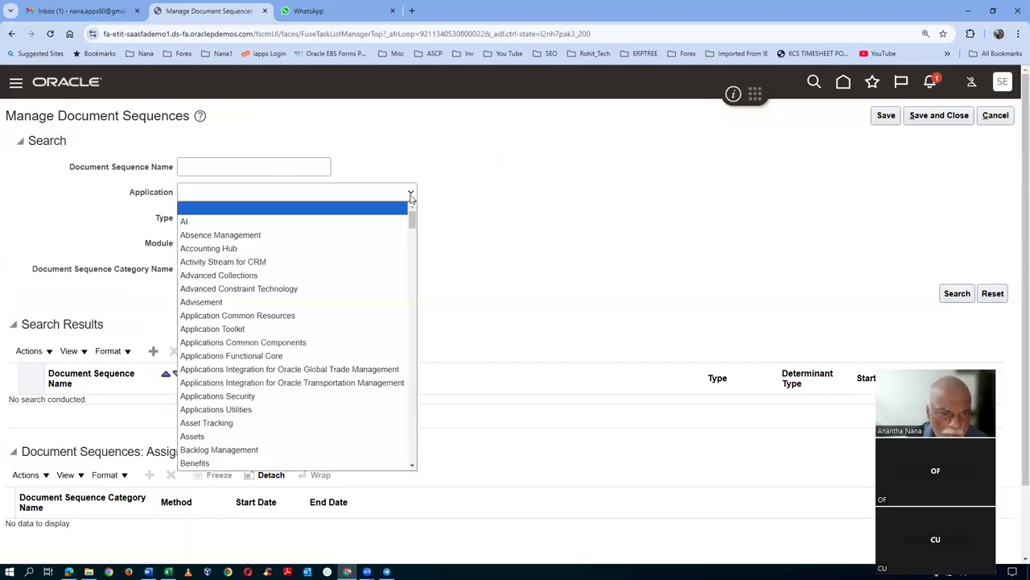
{"action": "scroll", "coordinate": [262, 413], "scroll_direction": "down", "scroll_amount": 9}
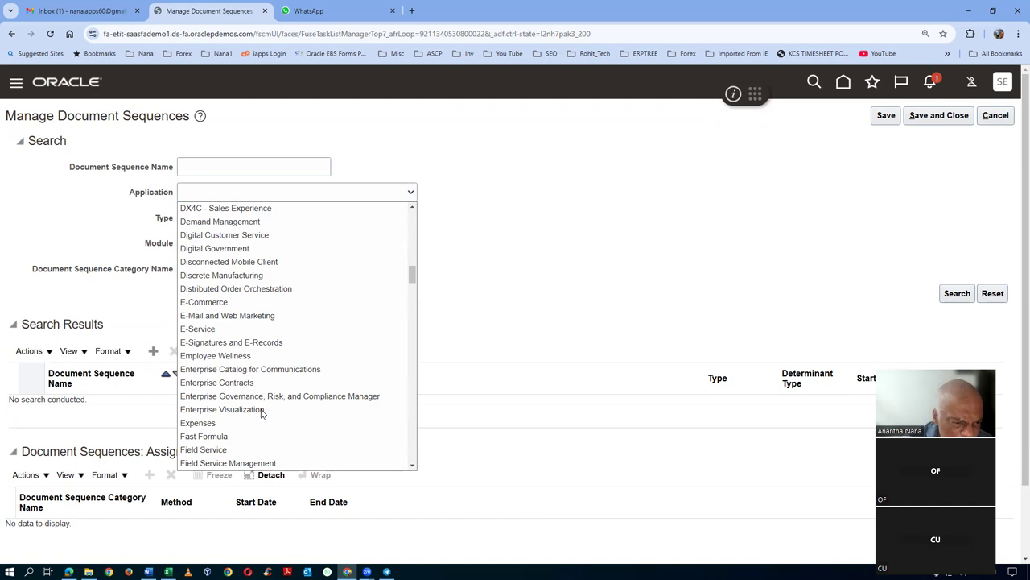
{"action": "left_click", "coordinate": [253, 383]}
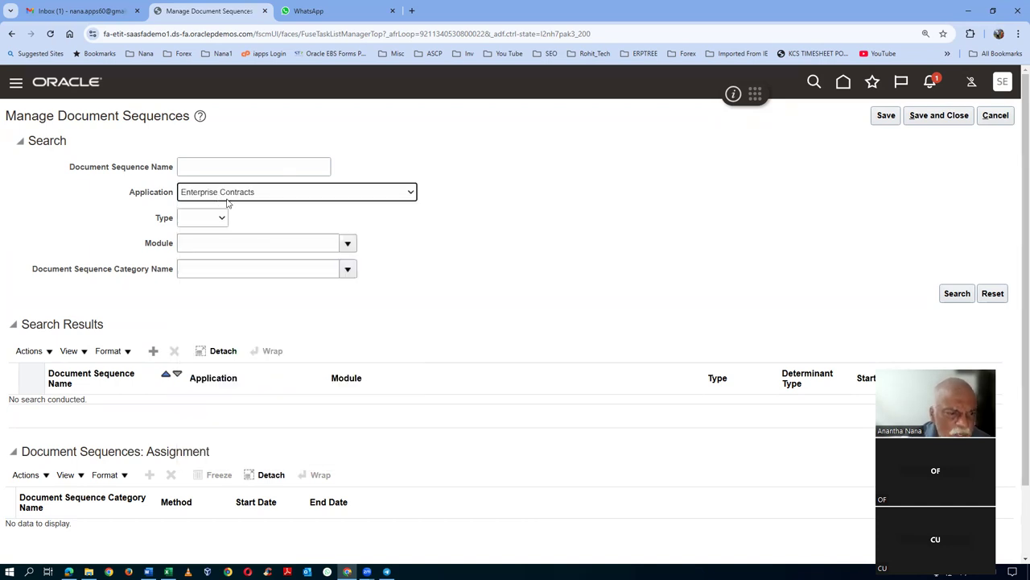
{"action": "left_click", "coordinate": [950, 295]}
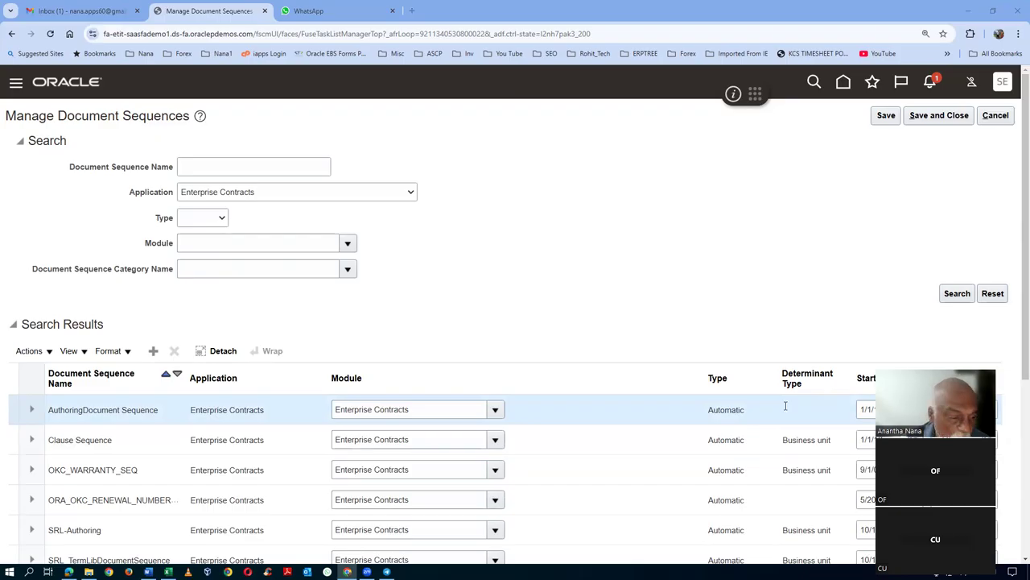
- Set the AuthoringDocument Sequence initial value to 20 and save
{"action": "left_click", "coordinate": [31, 410]}
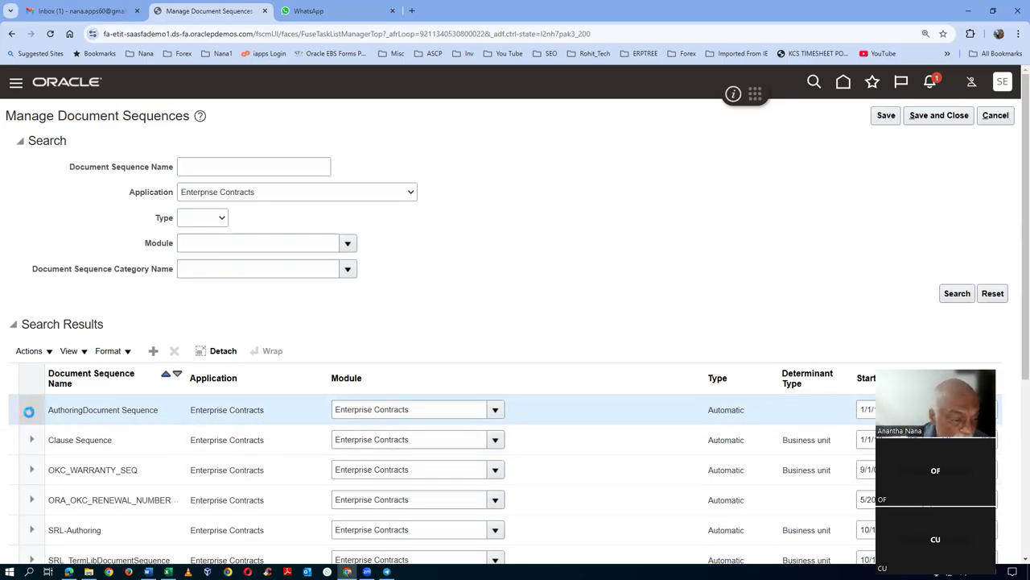
{"action": "left_click", "coordinate": [139, 448]}
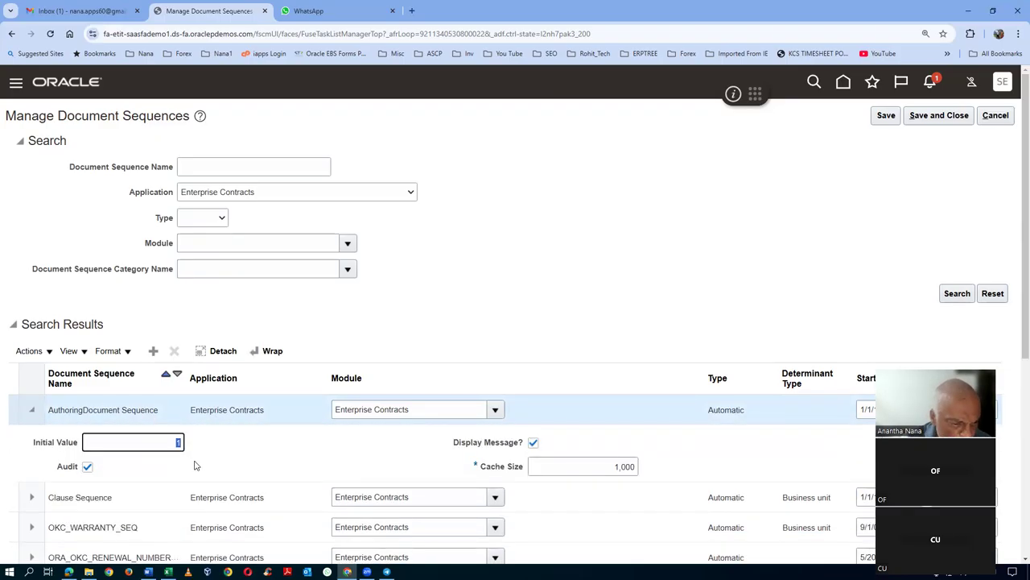
{"action": "type", "text": "20"}
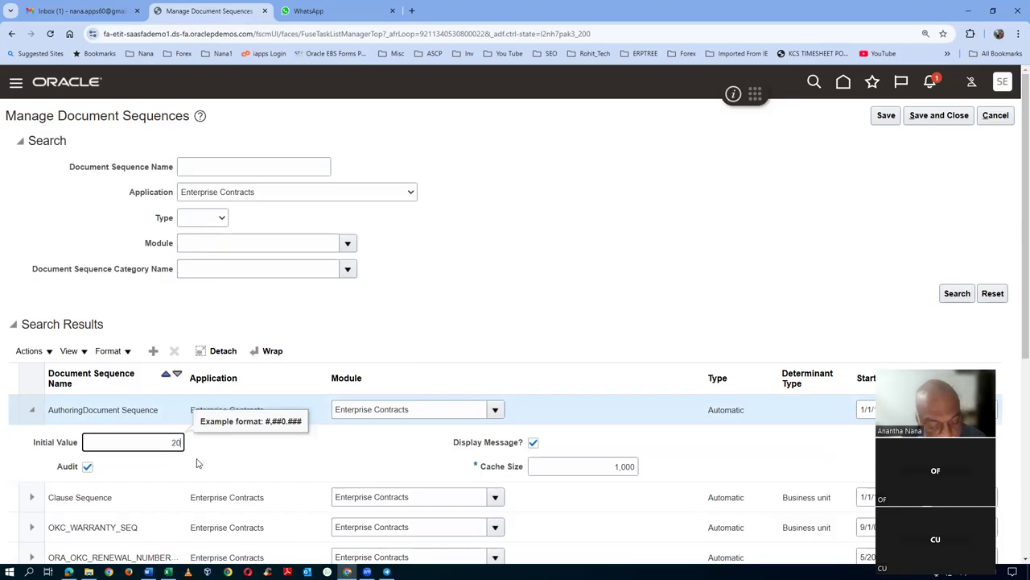
{"action": "key", "text": "Tab"}
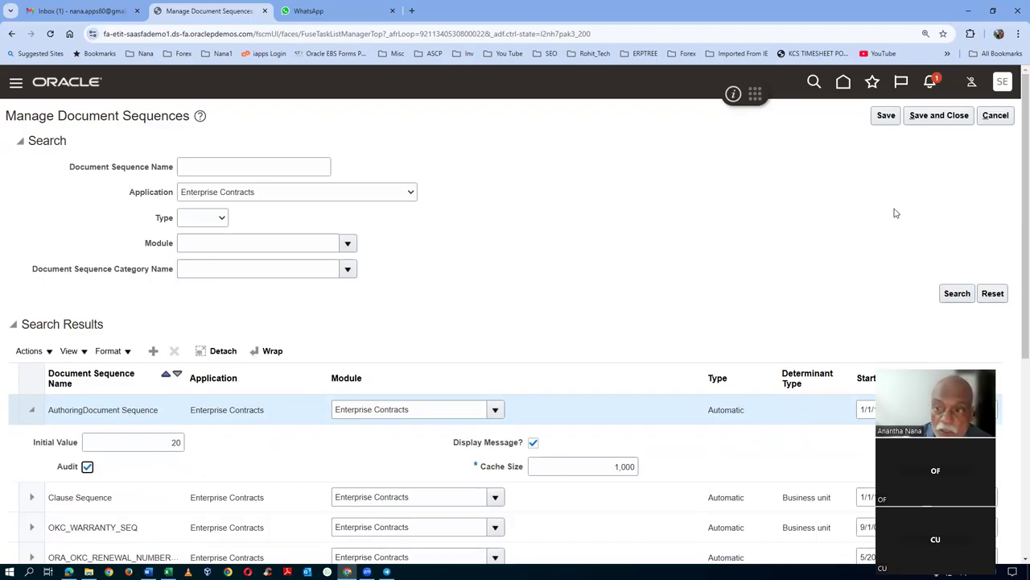
{"action": "left_click", "coordinate": [939, 117]}
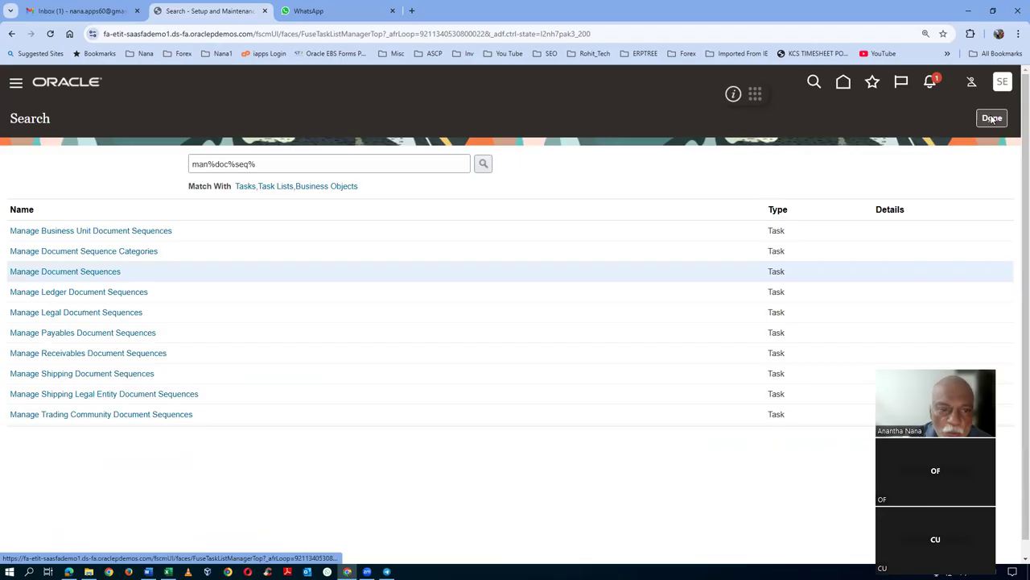
- Copy 'Manage Contract Line Types' from Excel cell E284 and search for it in Oracle
{"action": "key", "text": "alt+Tab"}
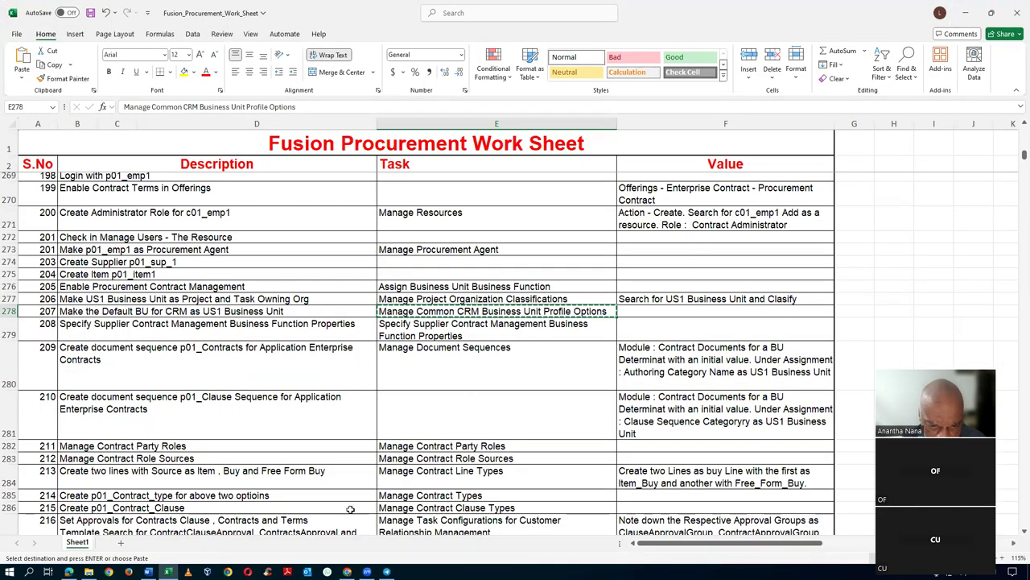
{"action": "left_click", "coordinate": [514, 475]}
{"action": "key", "text": "ctrl+c"}
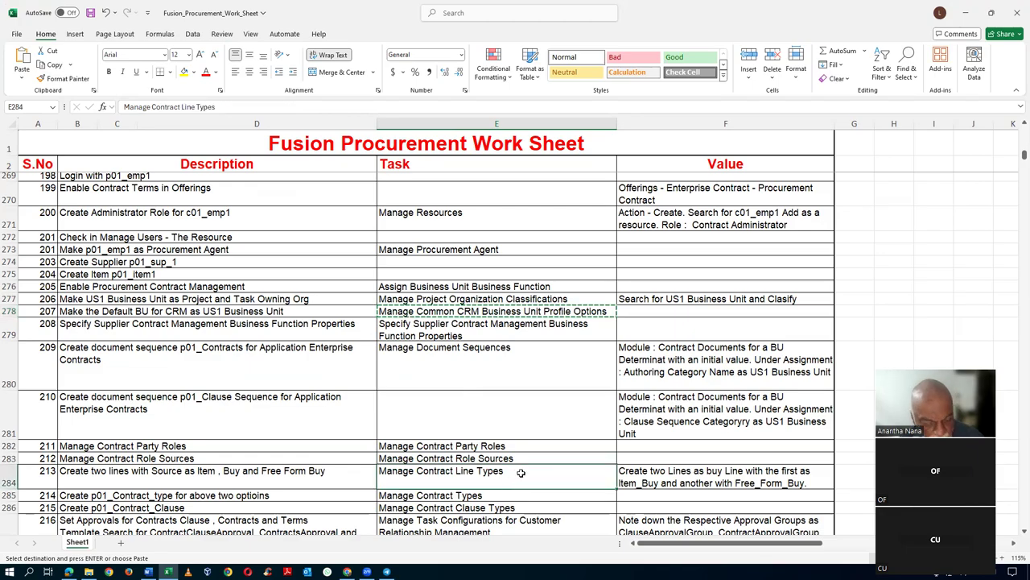
{"action": "key", "text": "alt+Tab"}
{"action": "left_click_drag", "start_coordinate": [274, 160], "coordinate": [80, 183]}
{"action": "key", "text": "ctrl+v"}
{"action": "key", "text": "Return"}
- Open the Item, buy line type for editing, cancel unchanged, and return to Excel
{"action": "left_click", "coordinate": [70, 232]}
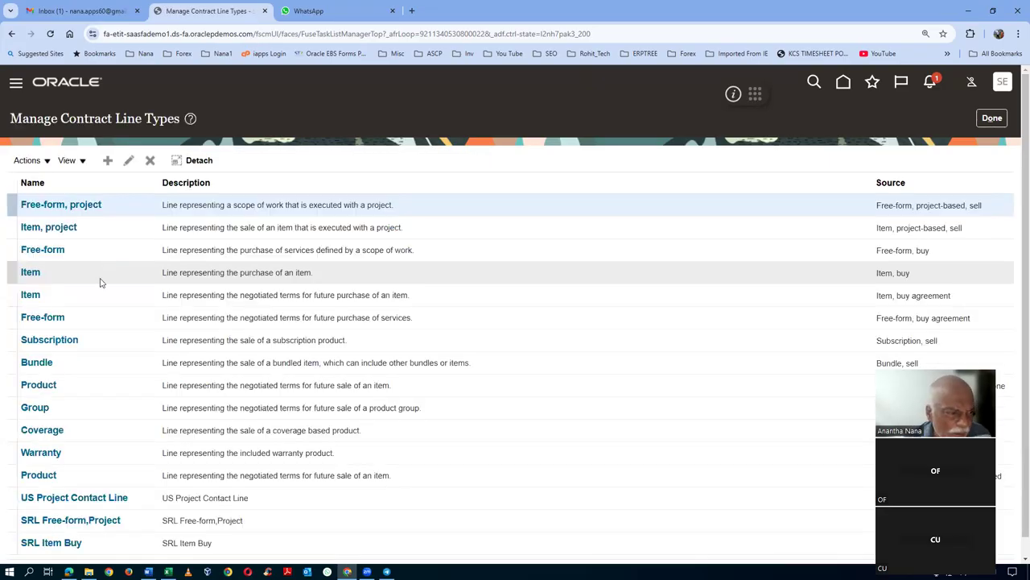
{"action": "left_click", "coordinate": [58, 281]}
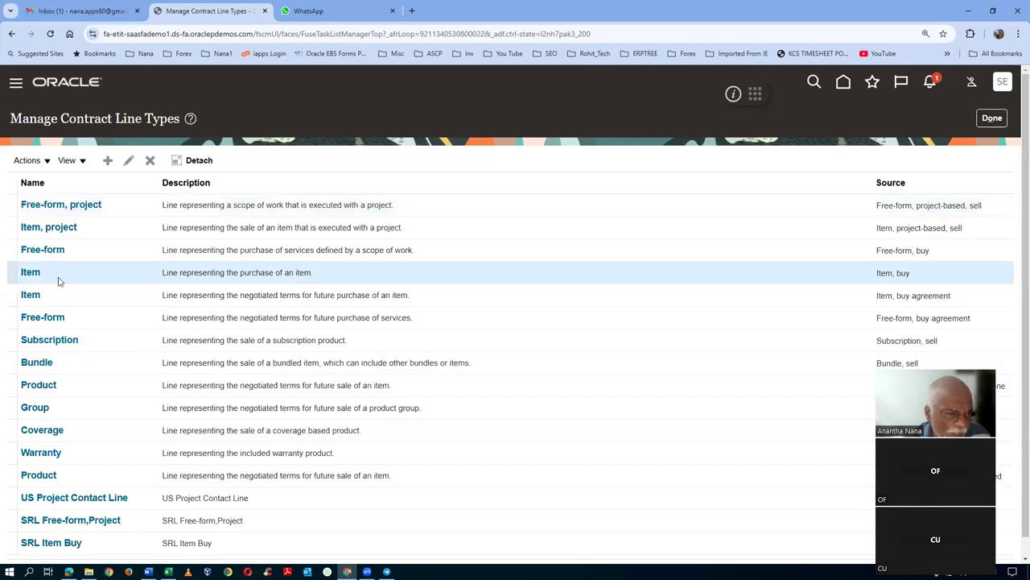
{"action": "left_click", "coordinate": [127, 163]}
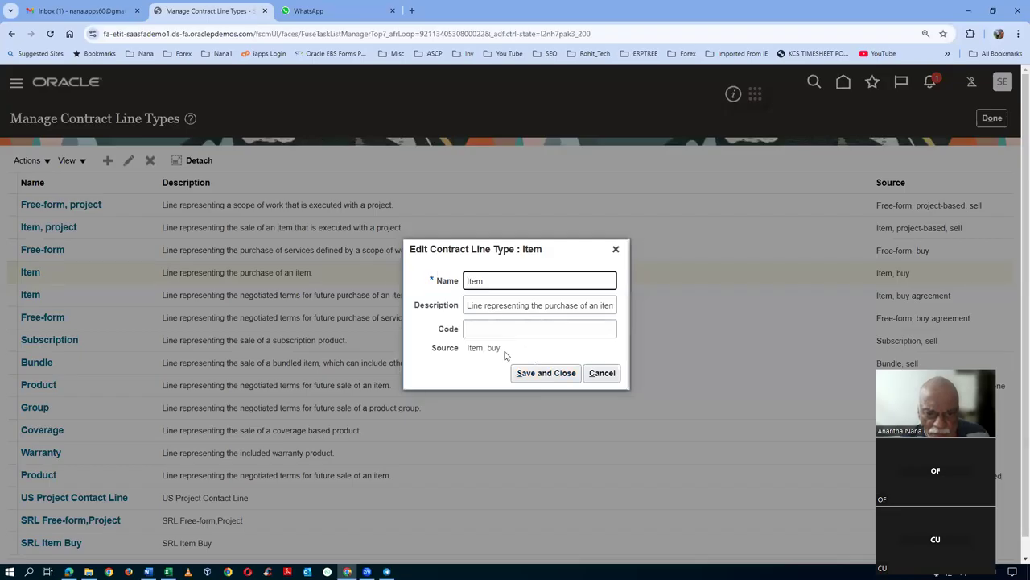
{"action": "left_click", "coordinate": [611, 380]}
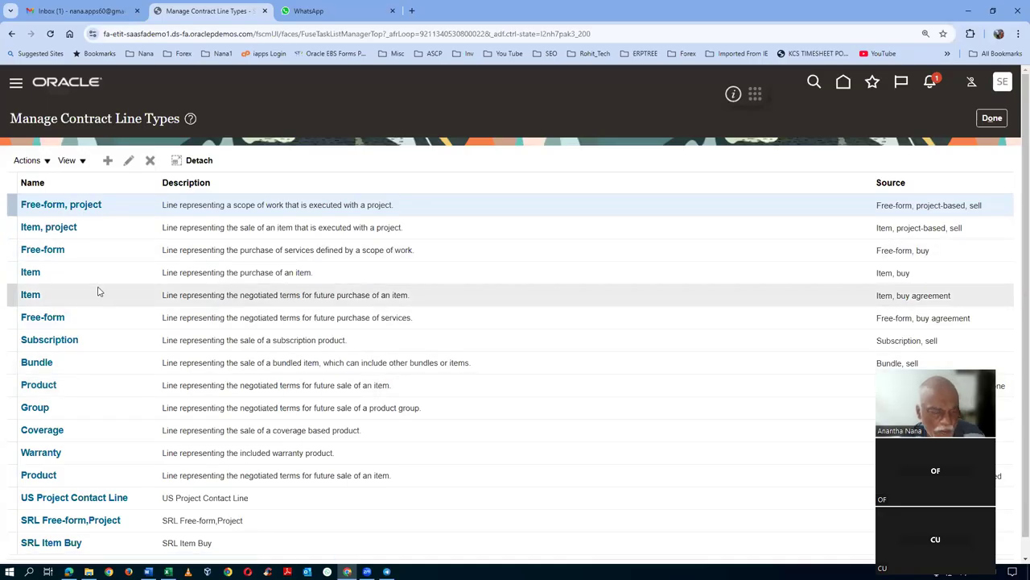
{"action": "key", "text": "alt+Tab"}
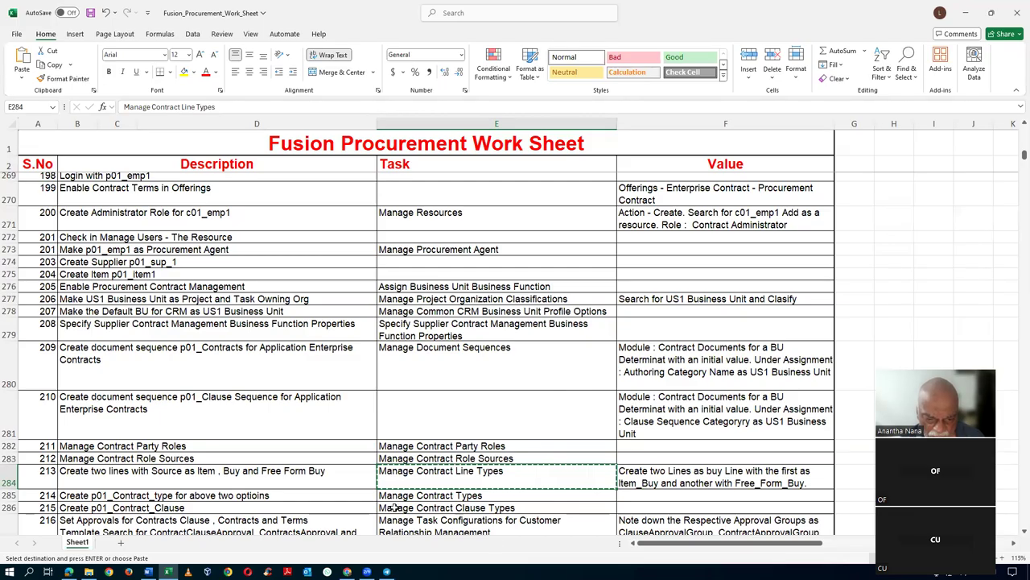
- Copy the Manage Contract Types task name from cell E285 and return to Oracle
{"action": "left_click", "coordinate": [430, 497]}
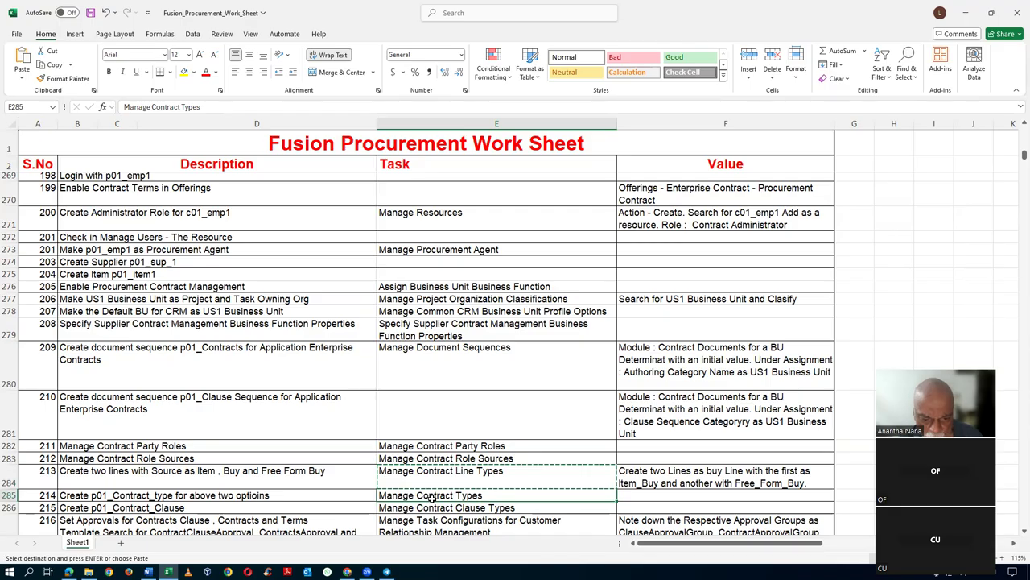
{"action": "key", "text": "alt+Tab"}
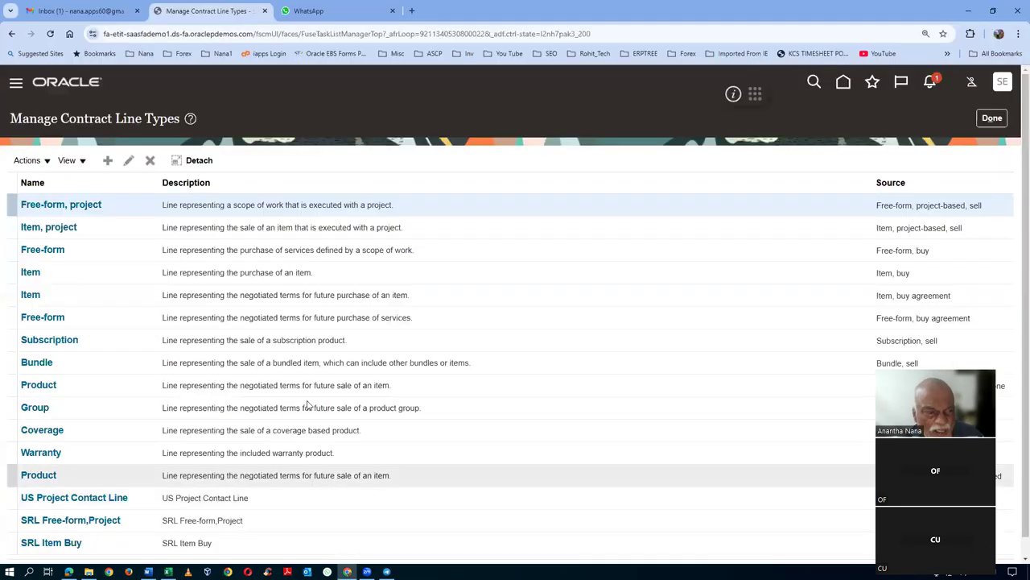
- Find the Manage Contract Types task and open the Buy: Agreement No Lines contract type
{"action": "left_click", "coordinate": [992, 119]}
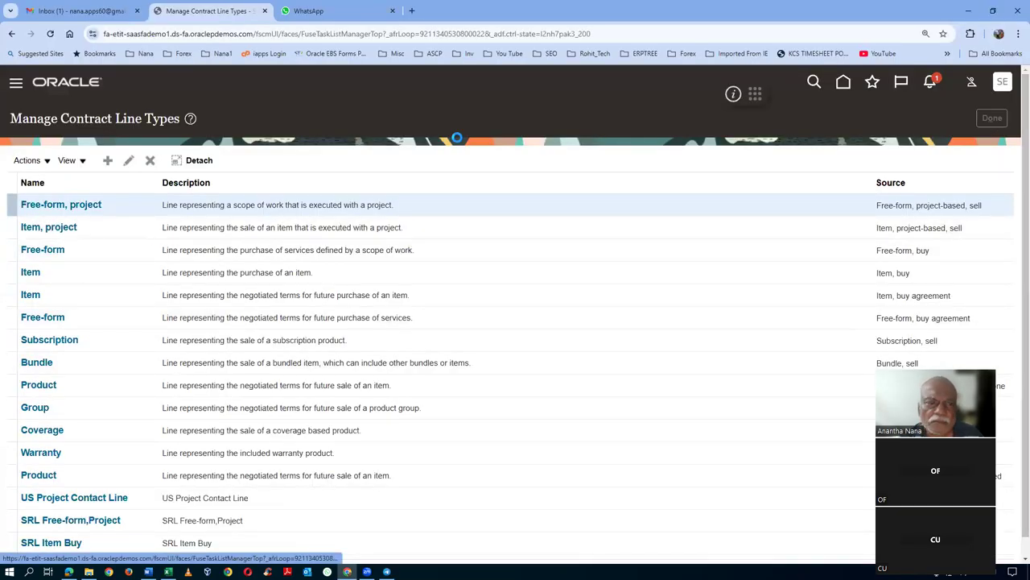
{"action": "key", "text": "ctrl+v"}
{"action": "key", "text": "Return"}
{"action": "left_click", "coordinate": [40, 231]}
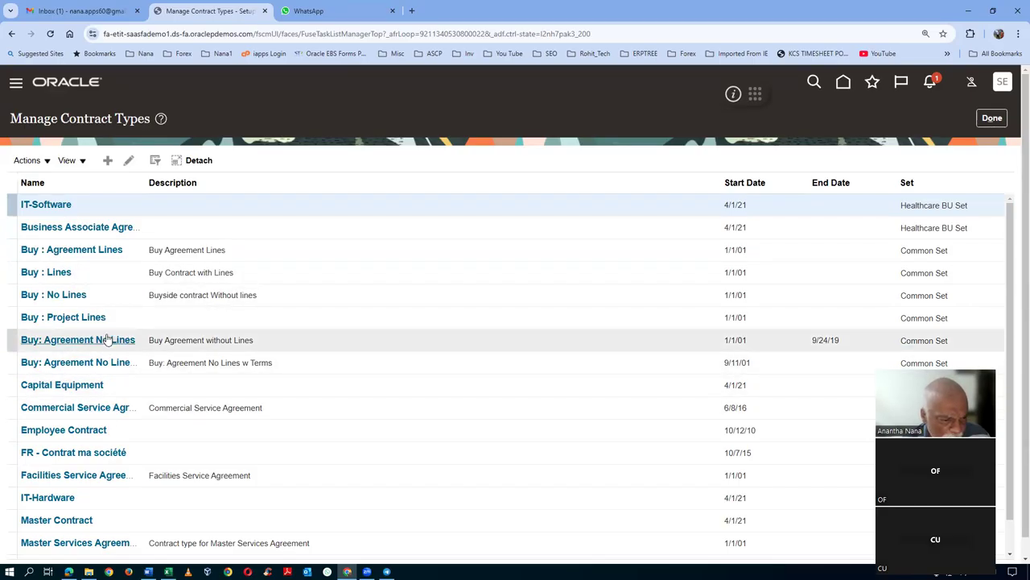
{"action": "left_click", "coordinate": [76, 344]}
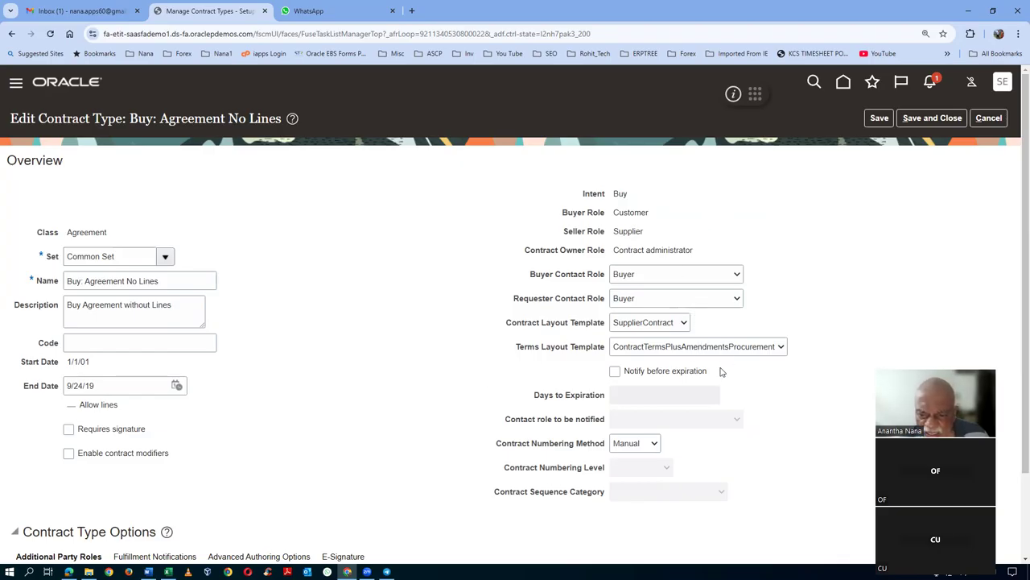
- Set Automatic numbering with Authoring Category Name sequence category, then save and close
{"action": "scroll", "coordinate": [725, 371], "scroll_direction": "down", "scroll_amount": 1}
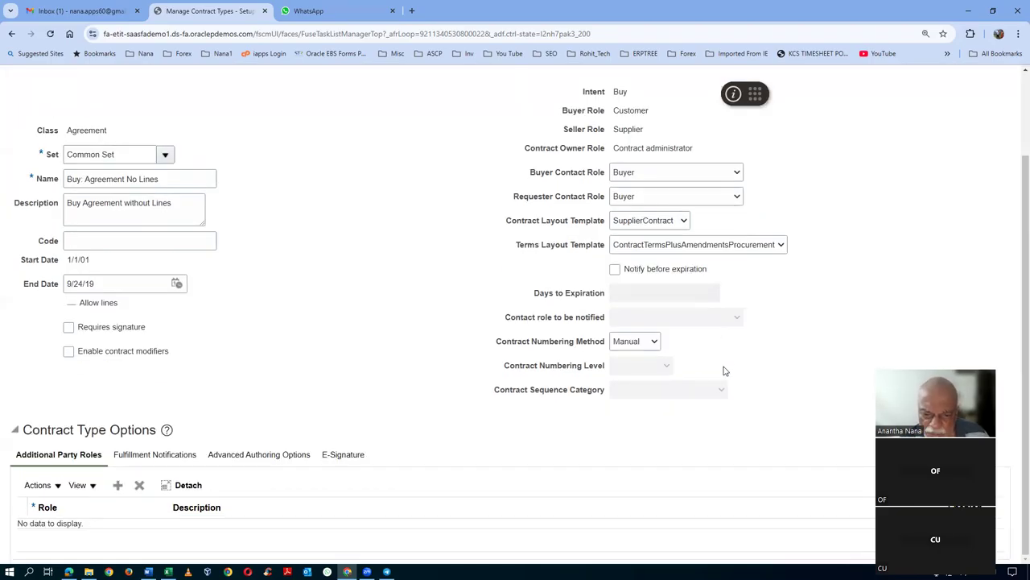
{"action": "scroll", "coordinate": [345, 209], "scroll_direction": "up", "scroll_amount": 1}
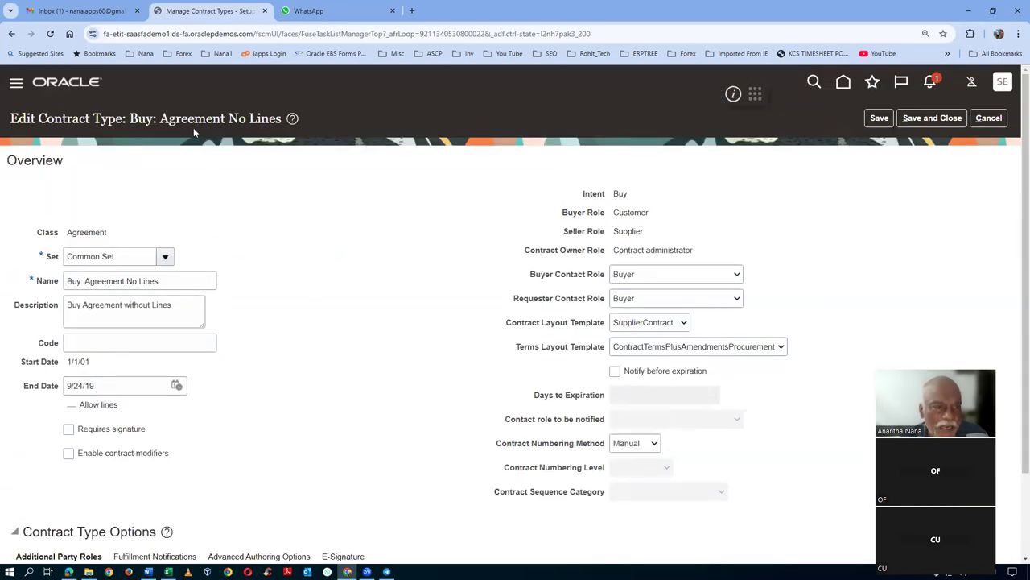
{"action": "left_click", "coordinate": [628, 444]}
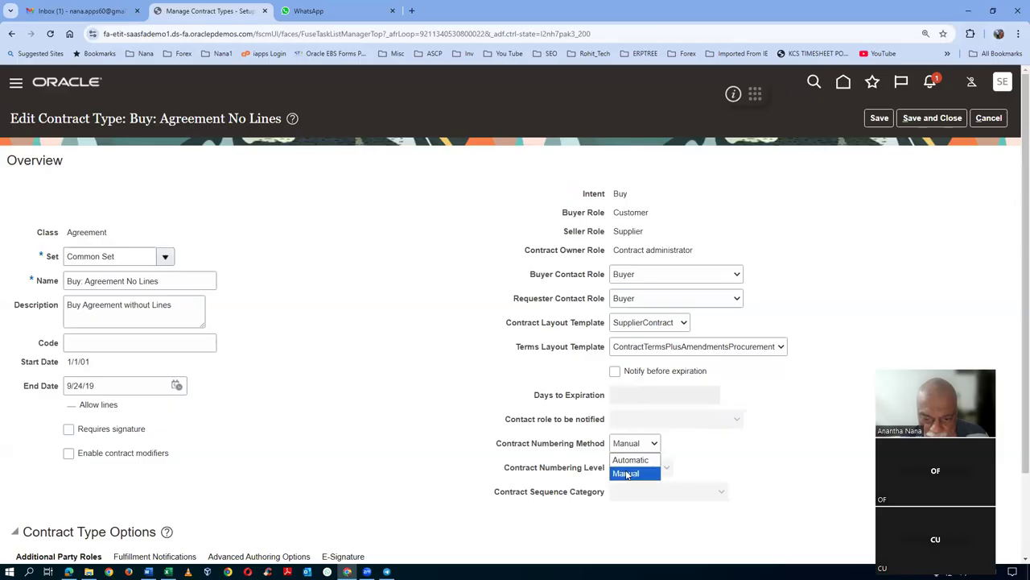
{"action": "left_click", "coordinate": [630, 460]}
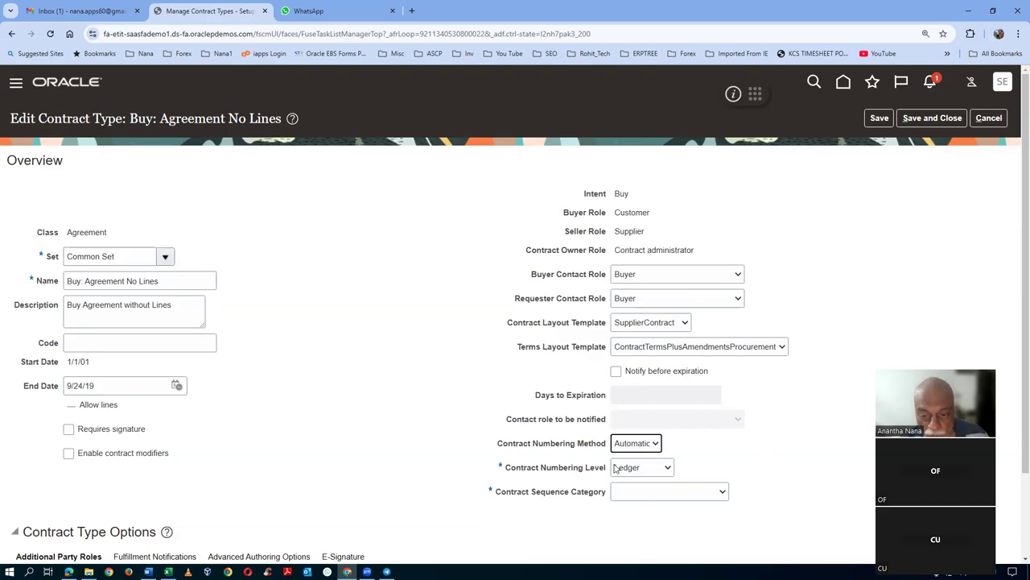
{"action": "left_click", "coordinate": [928, 121]}
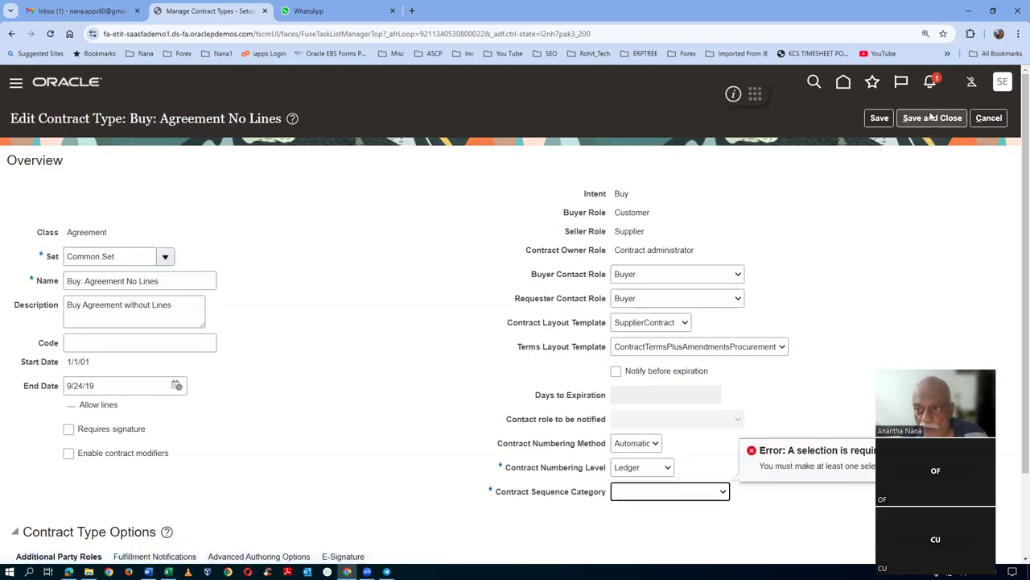
{"action": "left_click", "coordinate": [620, 495]}
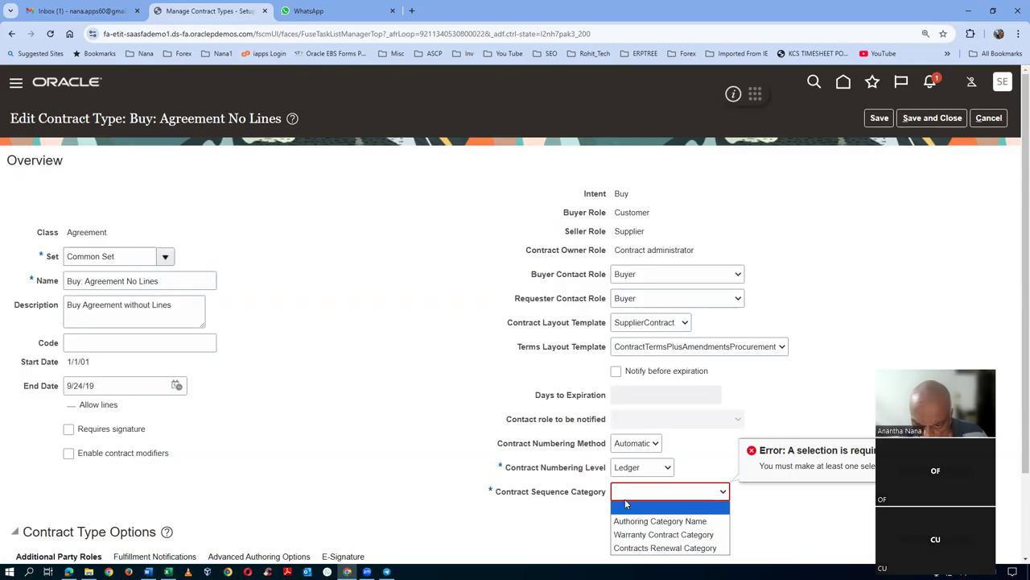
{"action": "left_click", "coordinate": [625, 521]}
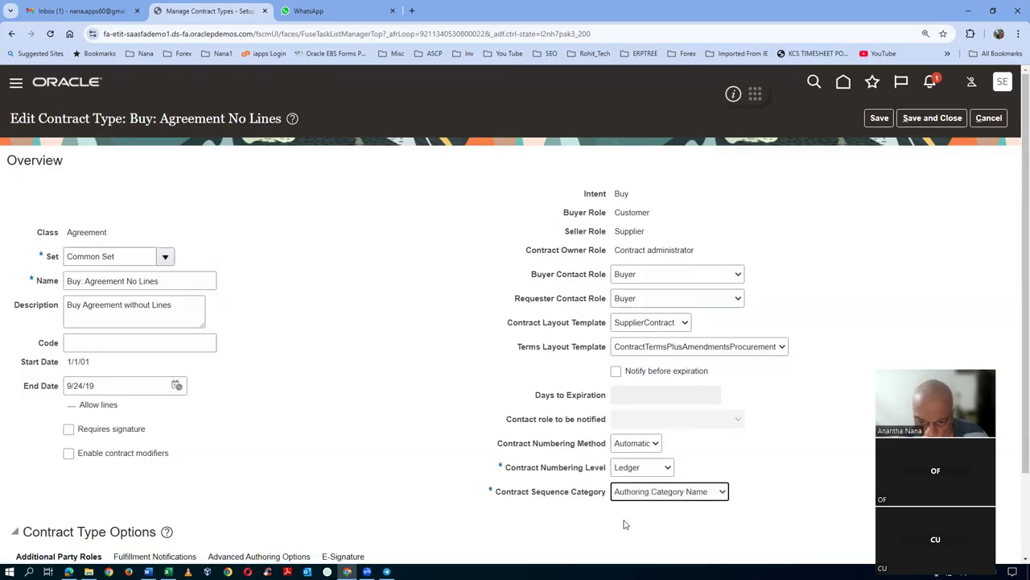
{"action": "left_click", "coordinate": [942, 120]}
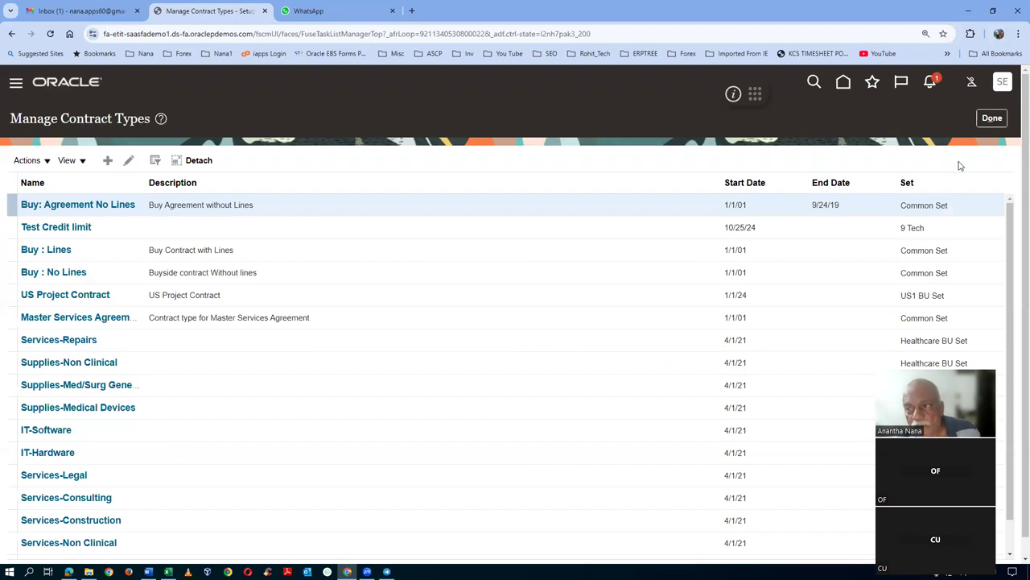
{"action": "left_click", "coordinate": [986, 118]}
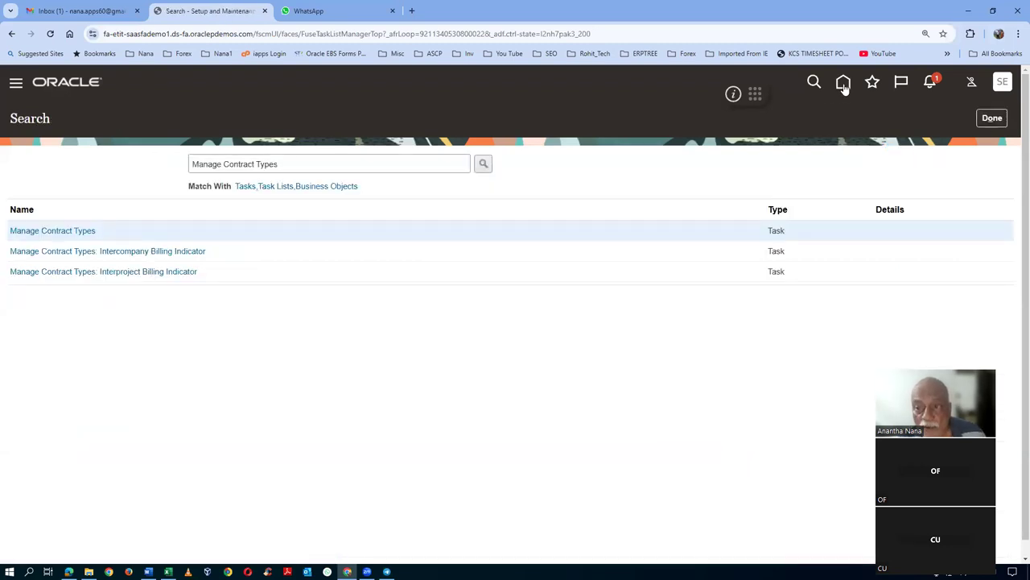
- From Home, open Contract Management's Contracts work area and start a new contract
{"action": "left_click", "coordinate": [843, 84]}
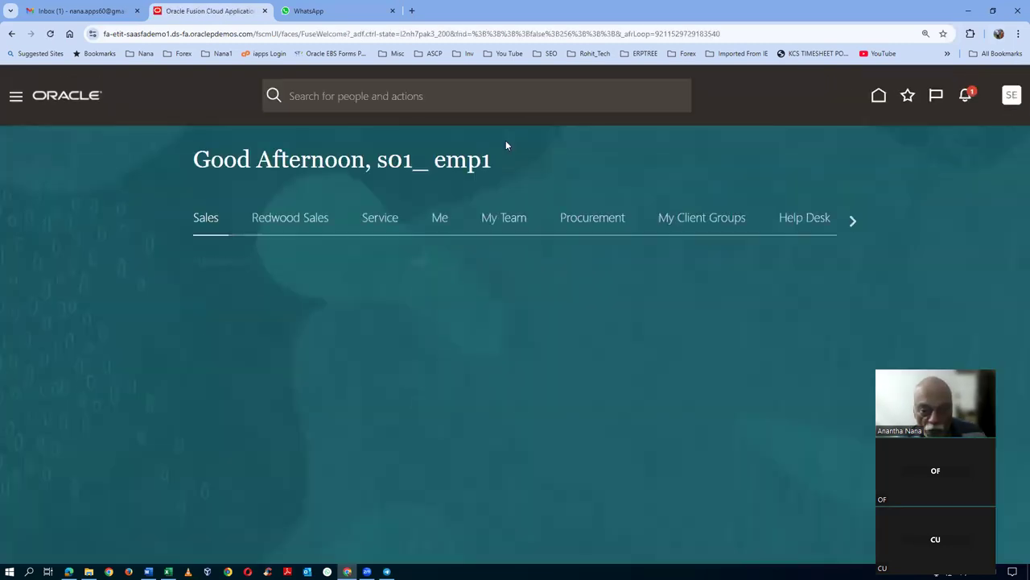
{"action": "left_click", "coordinate": [848, 222]}
{"action": "left_click", "coordinate": [847, 225]}
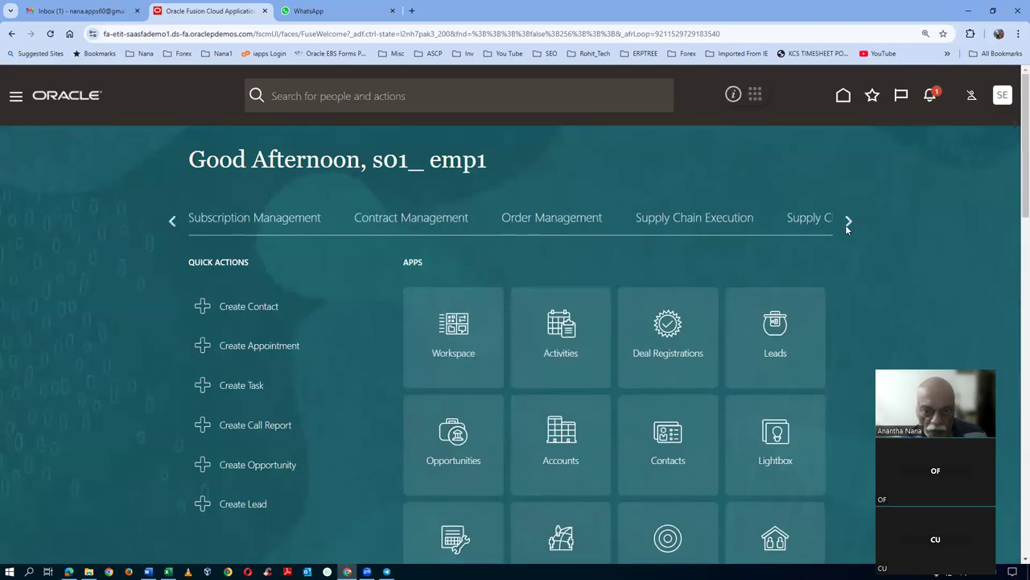
{"action": "left_click", "coordinate": [847, 223]}
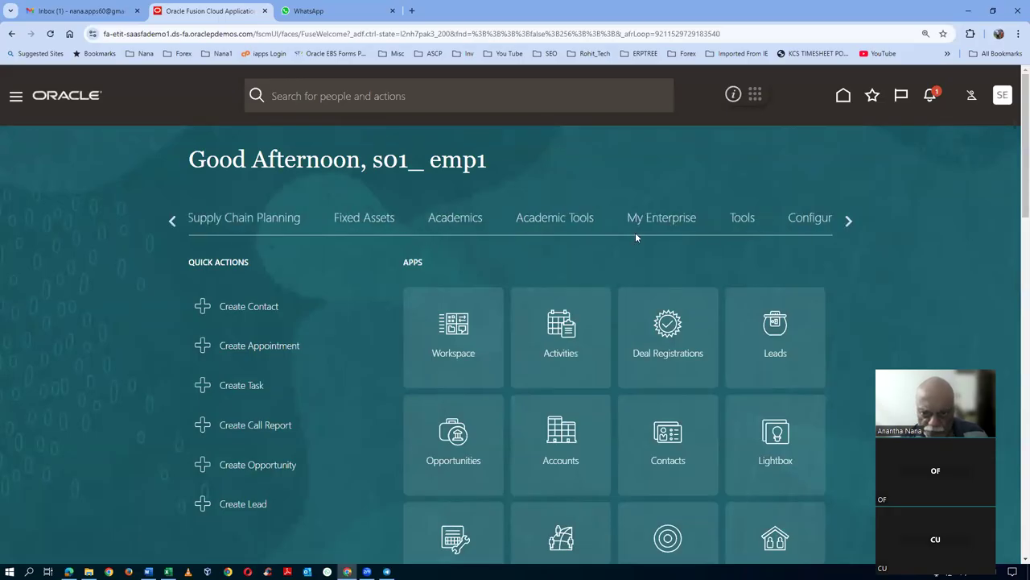
{"action": "left_click", "coordinate": [173, 222]}
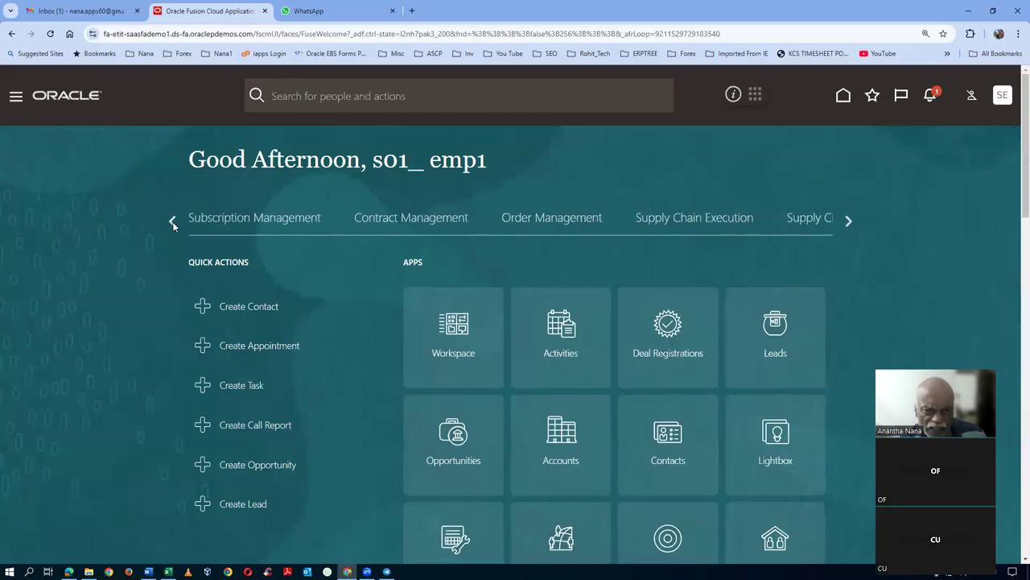
{"action": "left_click", "coordinate": [362, 225]}
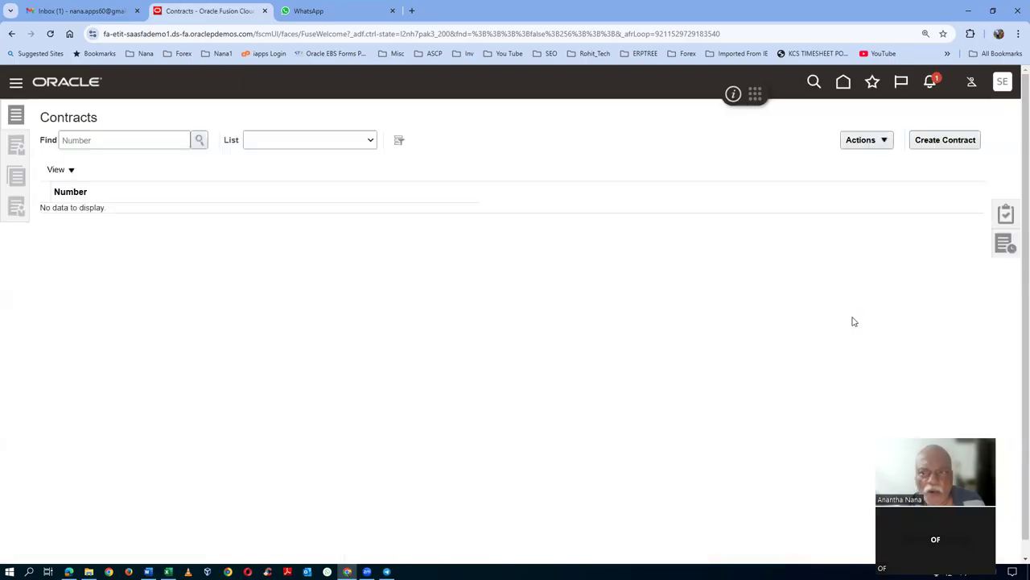
{"action": "left_click", "coordinate": [946, 141]}
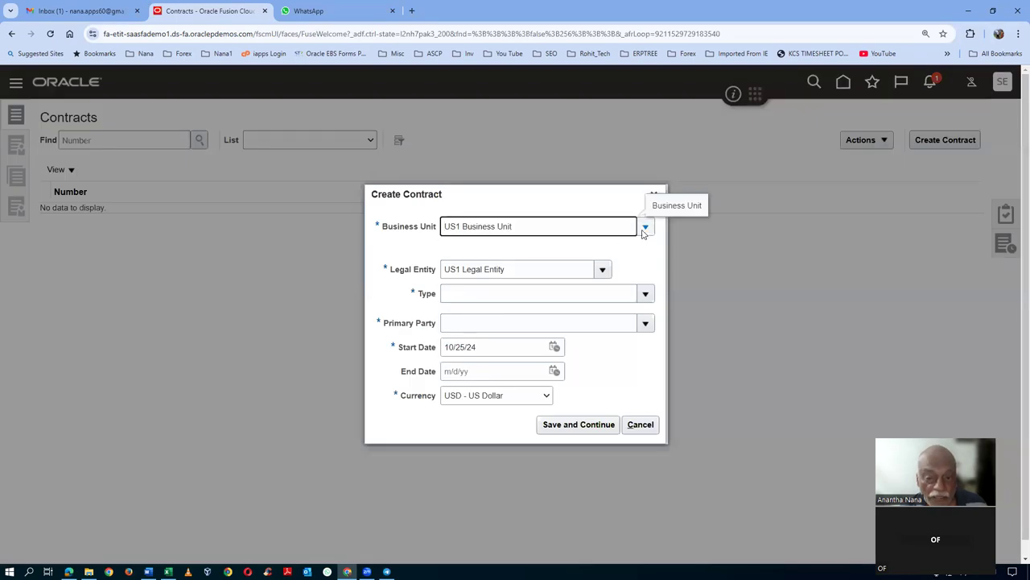
- Keep US1 Business Unit and browse the Type list for Buy: Agreement No Lines w Terms
{"action": "left_click", "coordinate": [645, 229]}
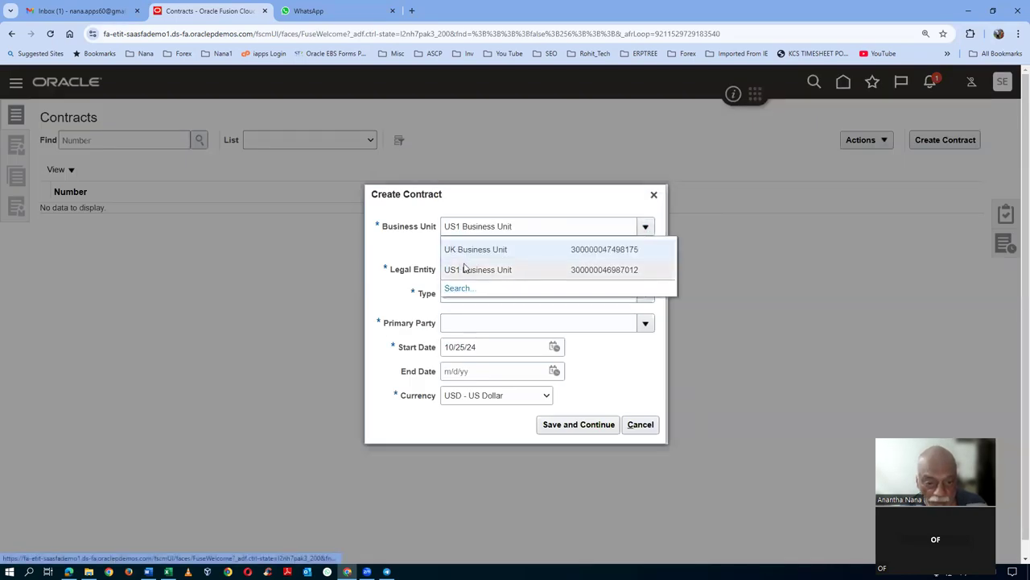
{"action": "left_click", "coordinate": [515, 196]}
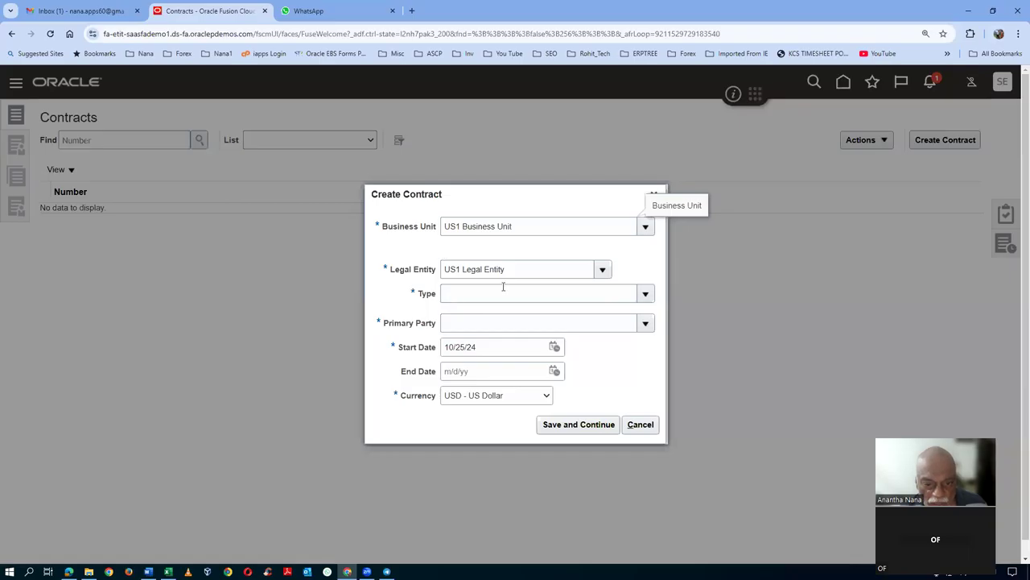
{"action": "left_click", "coordinate": [645, 296]}
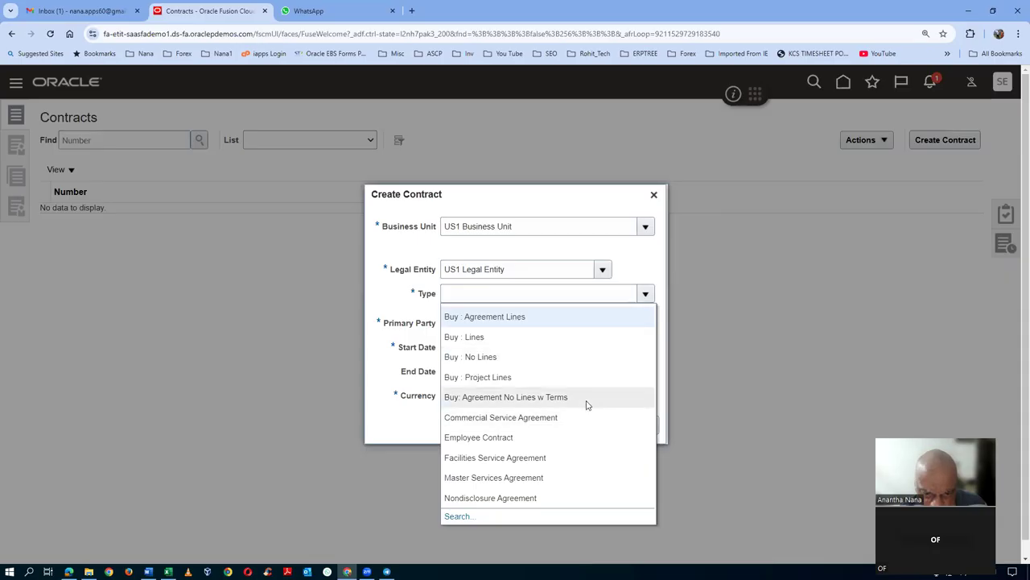
{"action": "key", "text": "Escape"}
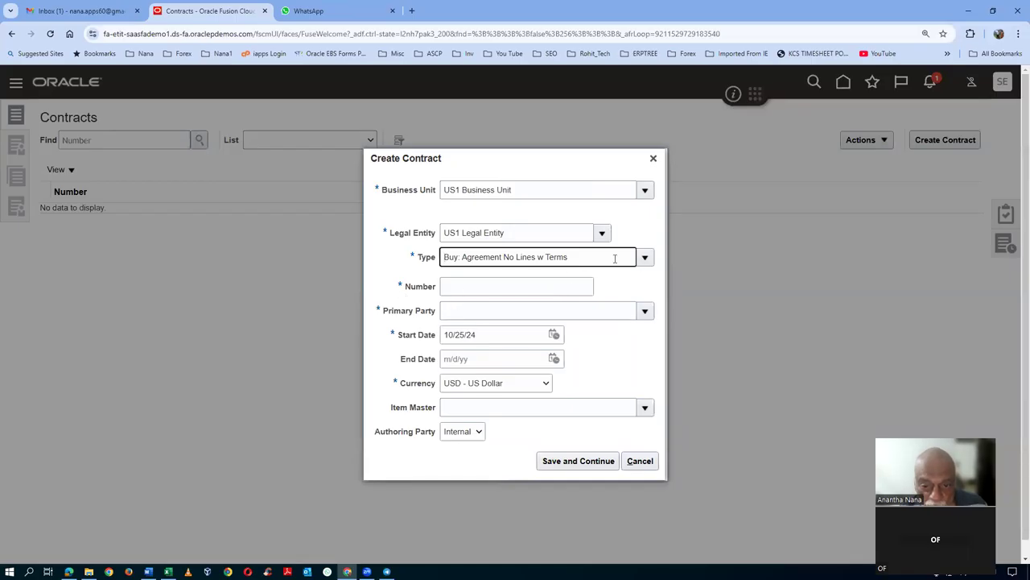
{"action": "left_click", "coordinate": [645, 258]}
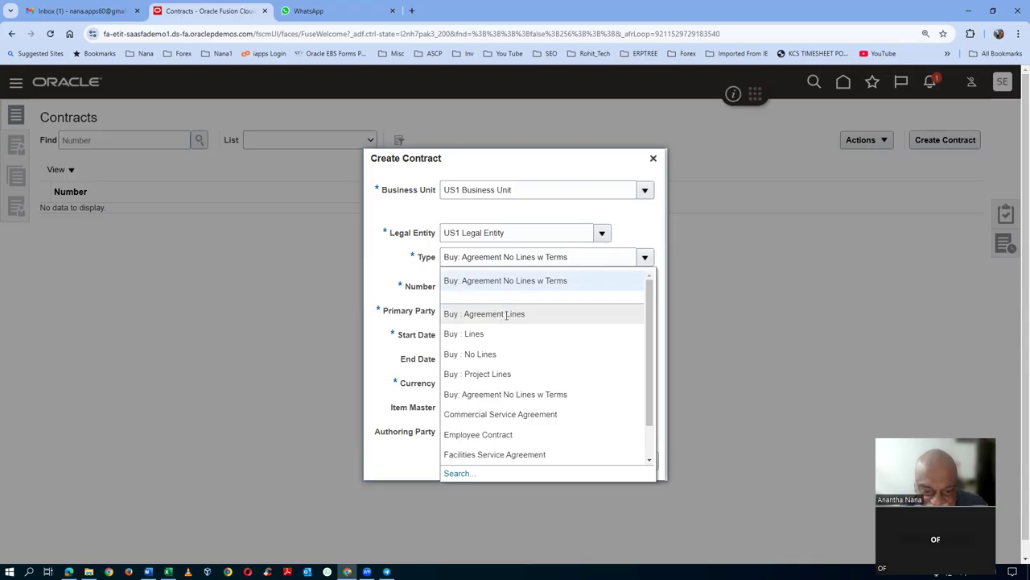
{"action": "scroll", "coordinate": [653, 448], "scroll_direction": "down", "scroll_amount": 1}
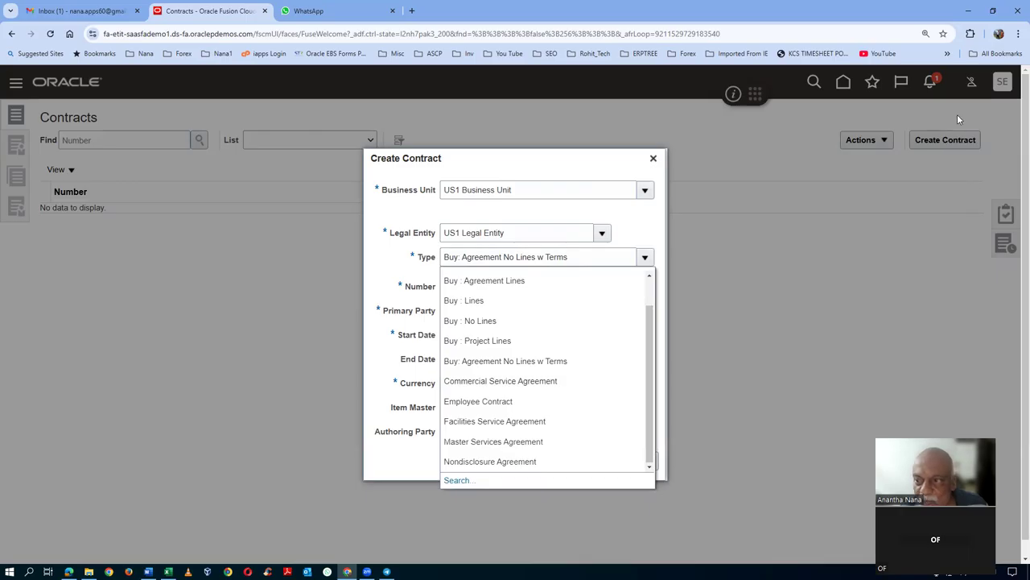
- Discard the new contract form, sign out of Oracle Fusion, and sign back in
{"action": "left_click", "coordinate": [653, 159]}
{"action": "left_click", "coordinate": [1002, 83]}
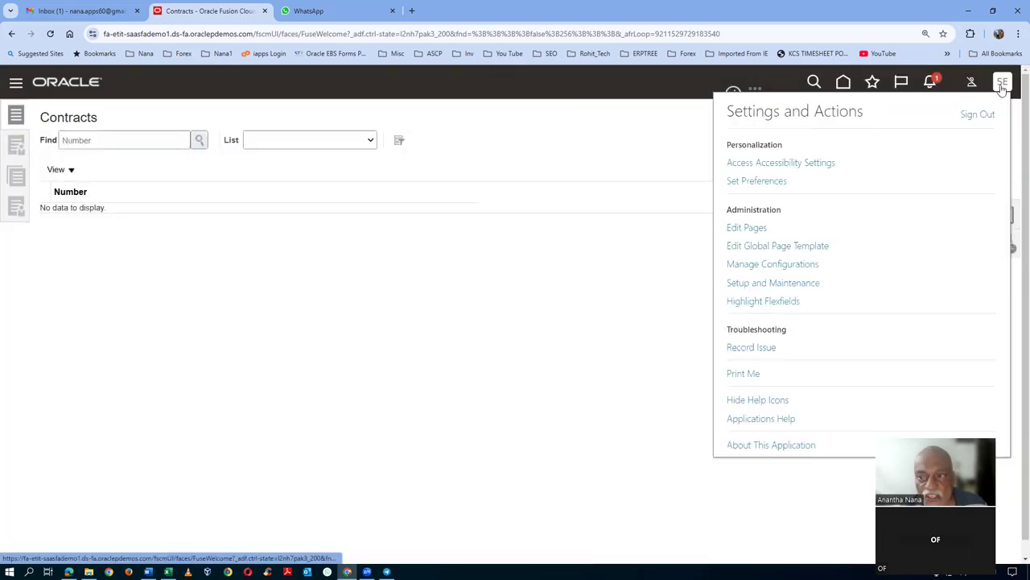
{"action": "left_click", "coordinate": [977, 121]}
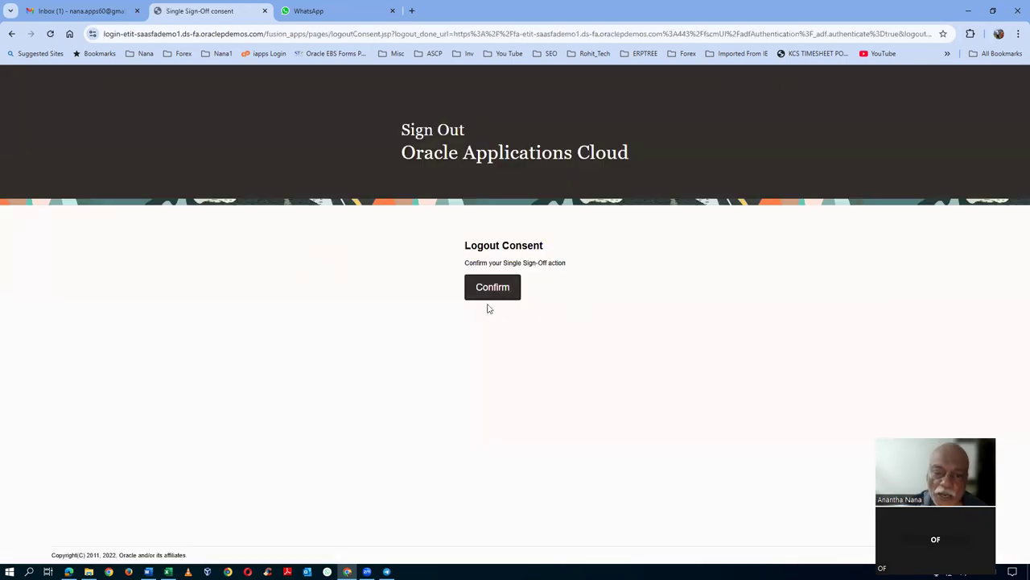
{"action": "left_click", "coordinate": [491, 290]}
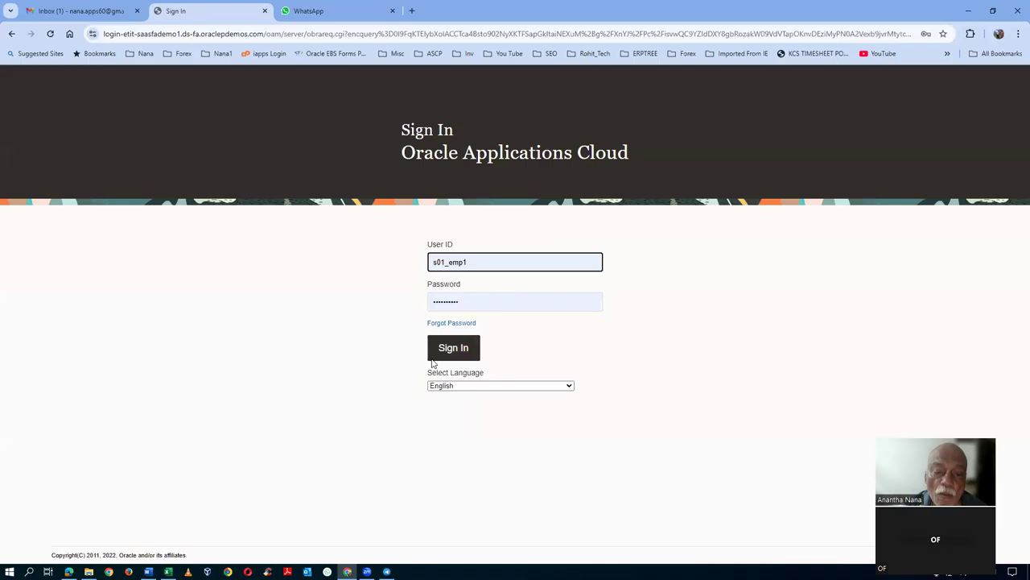
{"action": "left_click", "coordinate": [455, 348]}
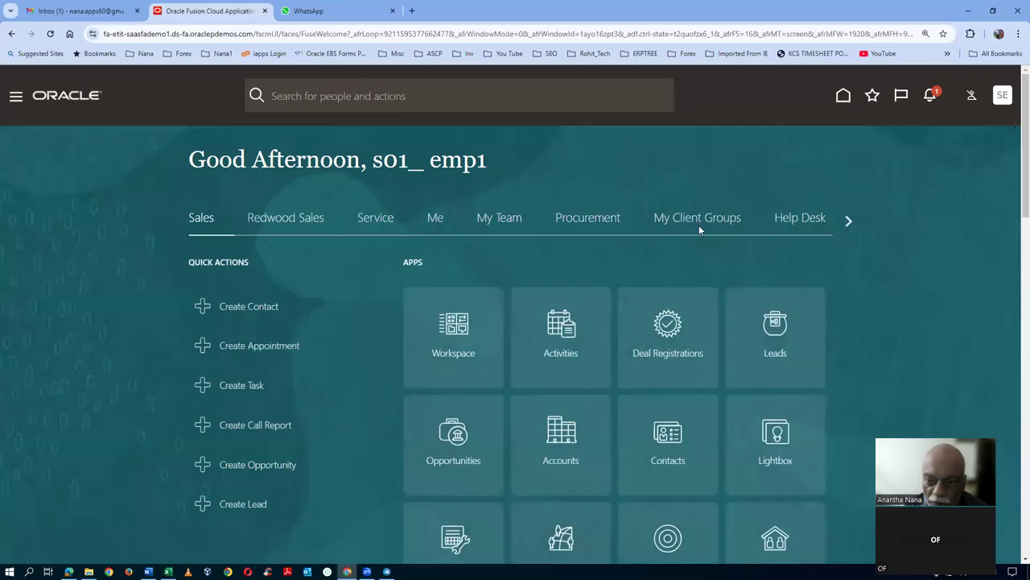
- Scroll the home navigation strip and open the Contract Management group
{"action": "left_click", "coordinate": [846, 222]}
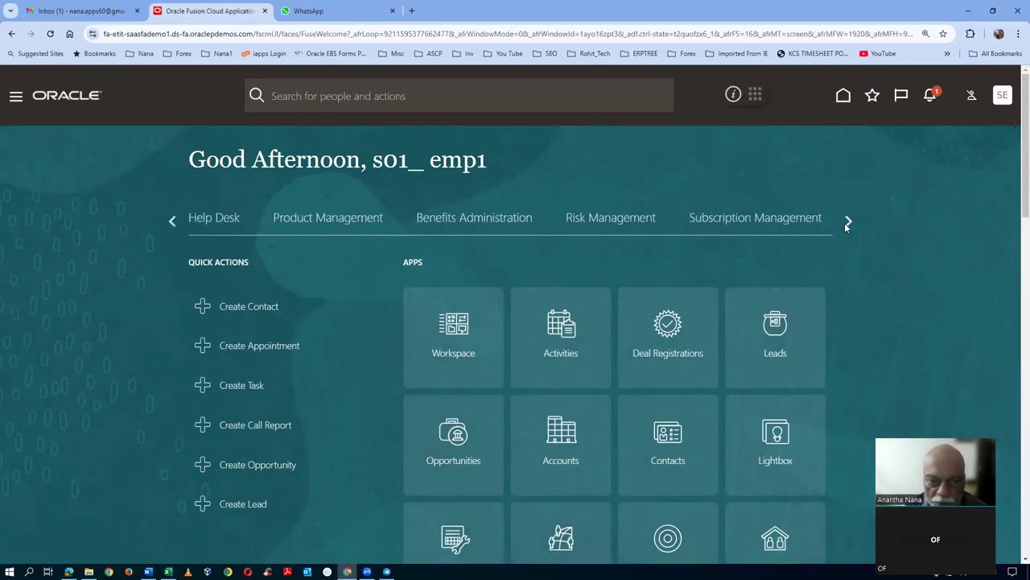
{"action": "left_click", "coordinate": [845, 222]}
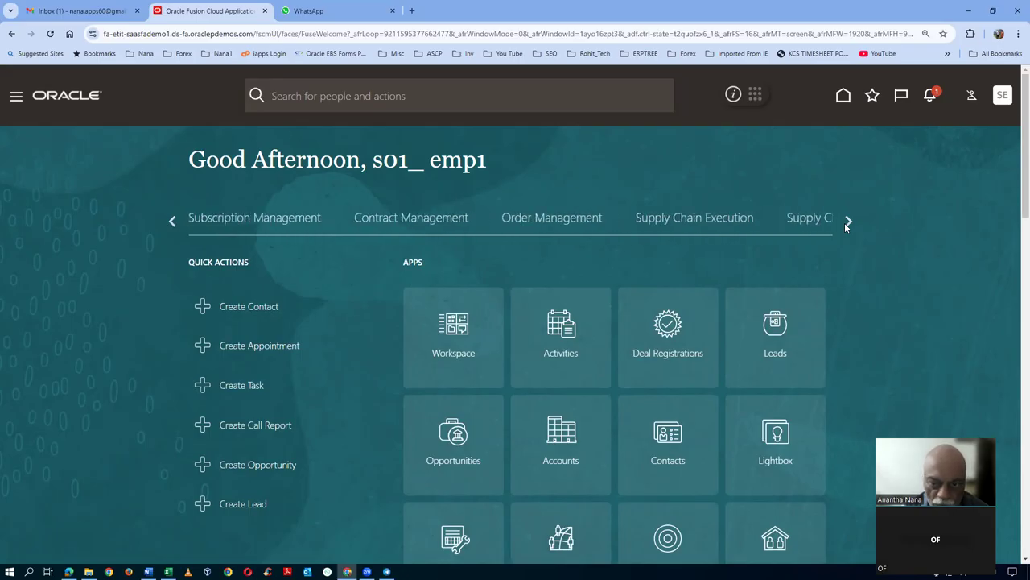
{"action": "left_click", "coordinate": [411, 220]}
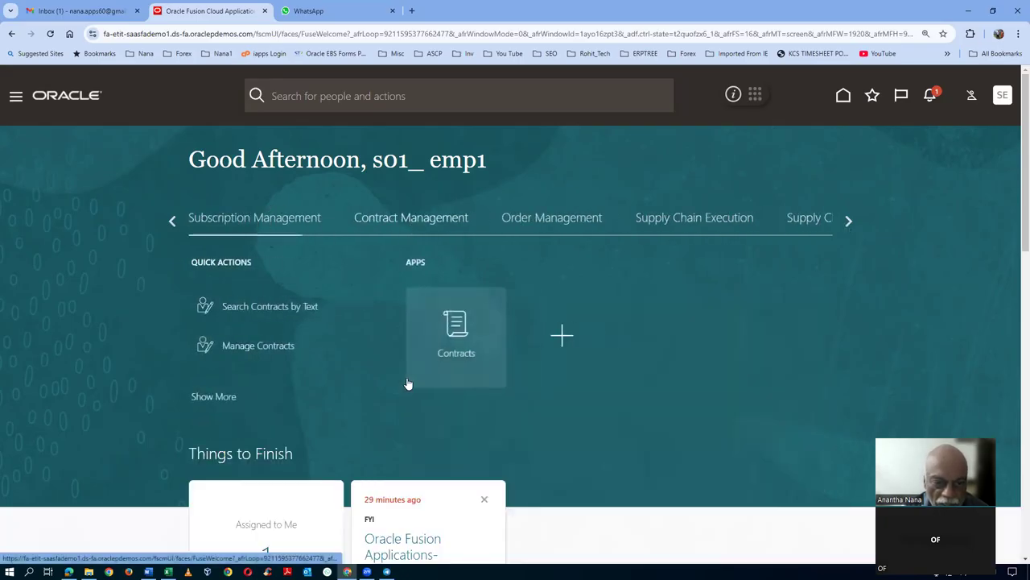
- From the Contracts work area, start a new contract and choose type Buy : No Lines
{"action": "left_click", "coordinate": [453, 355]}
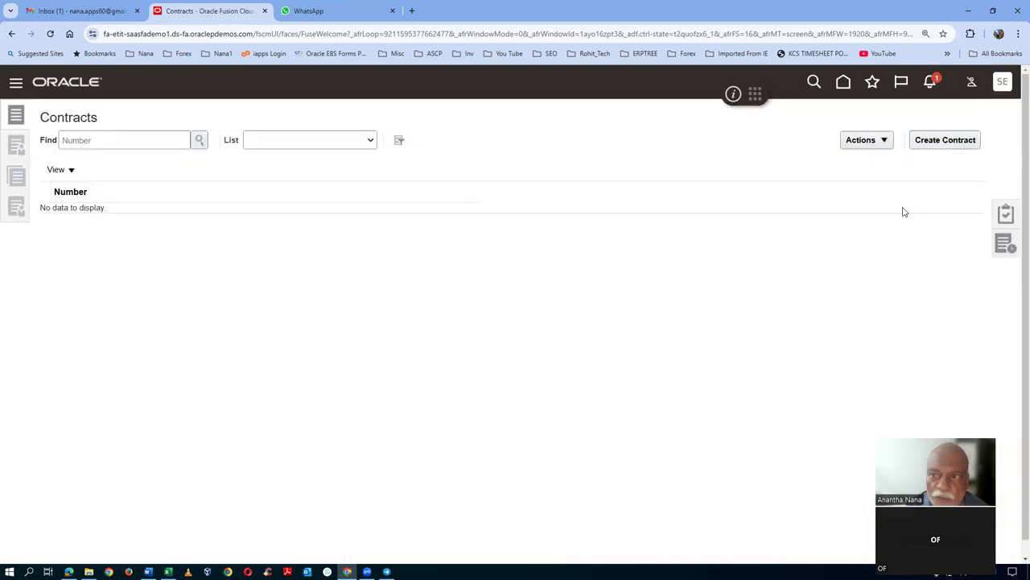
{"action": "left_click", "coordinate": [945, 139]}
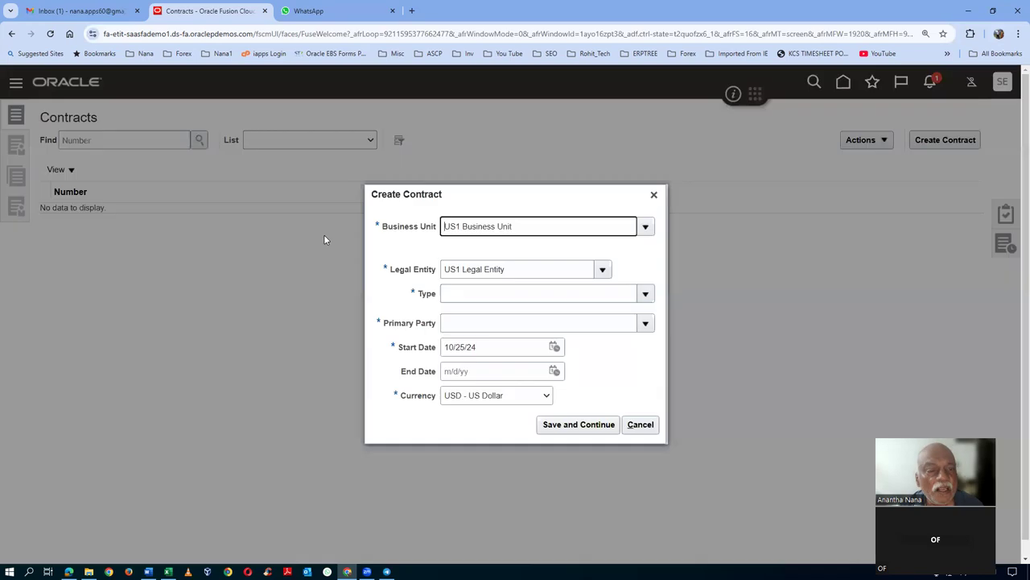
{"action": "left_click", "coordinate": [645, 295]}
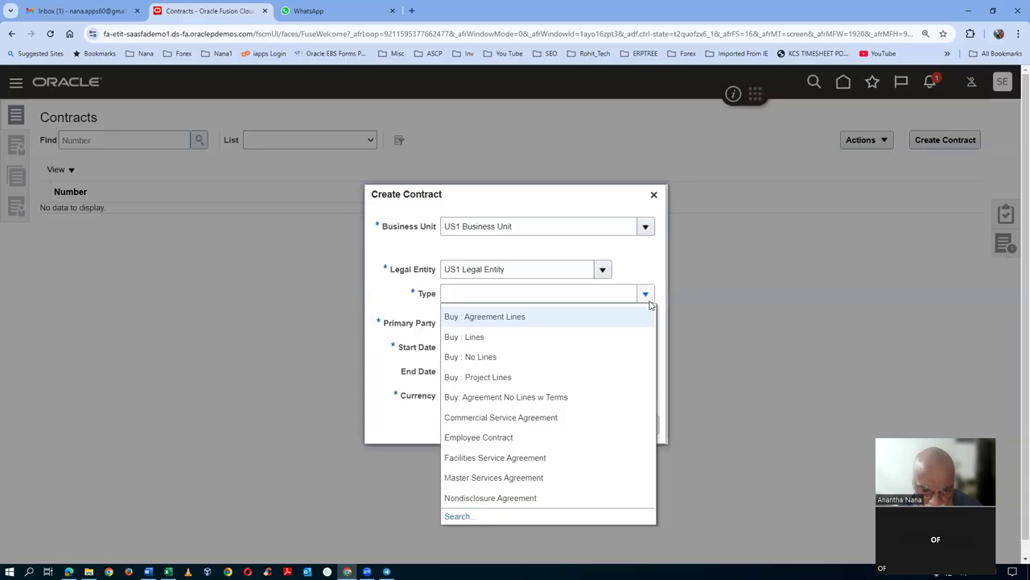
{"action": "key", "text": "Escape"}
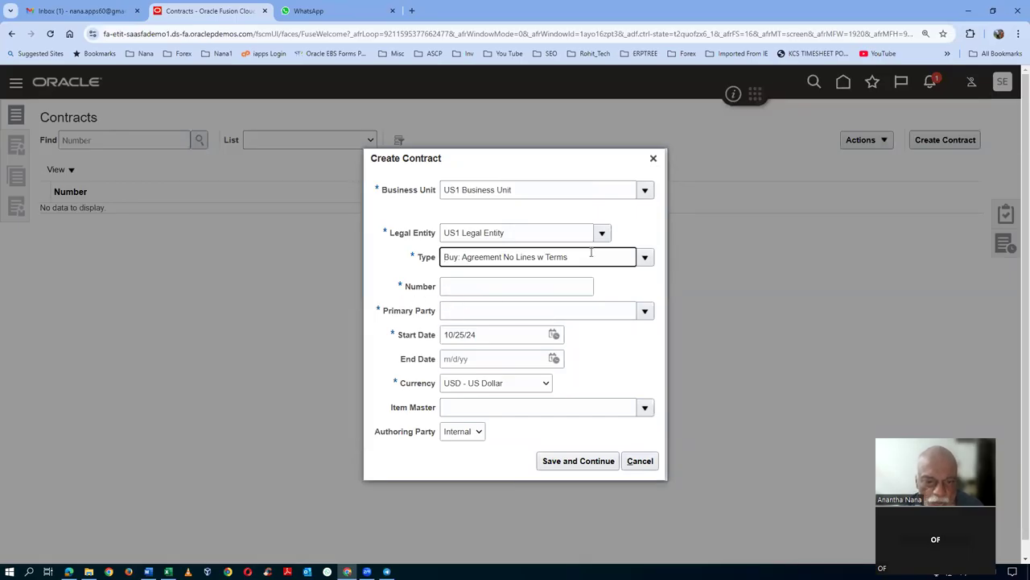
{"action": "left_click", "coordinate": [645, 258]}
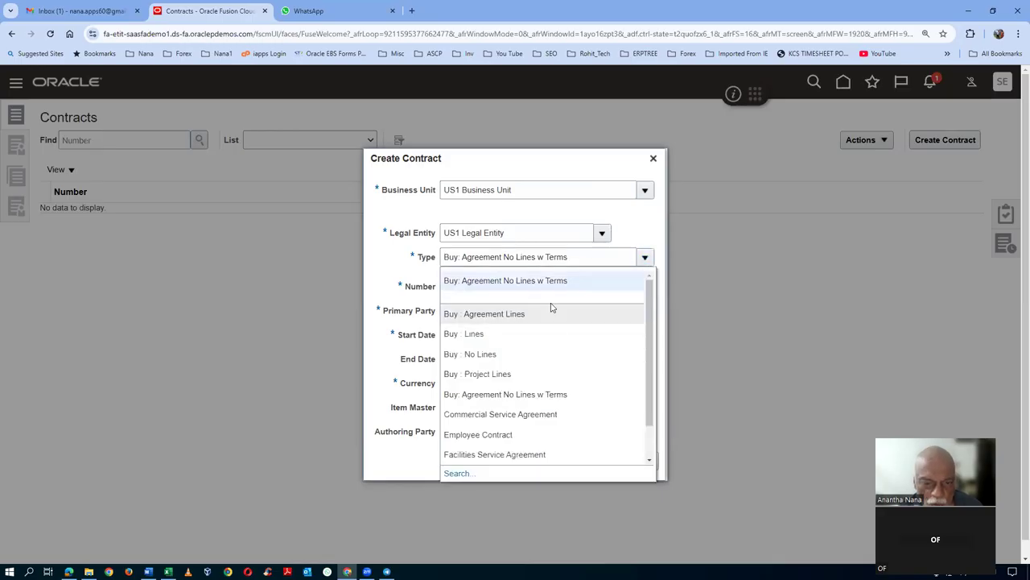
{"action": "left_click", "coordinate": [528, 354]}
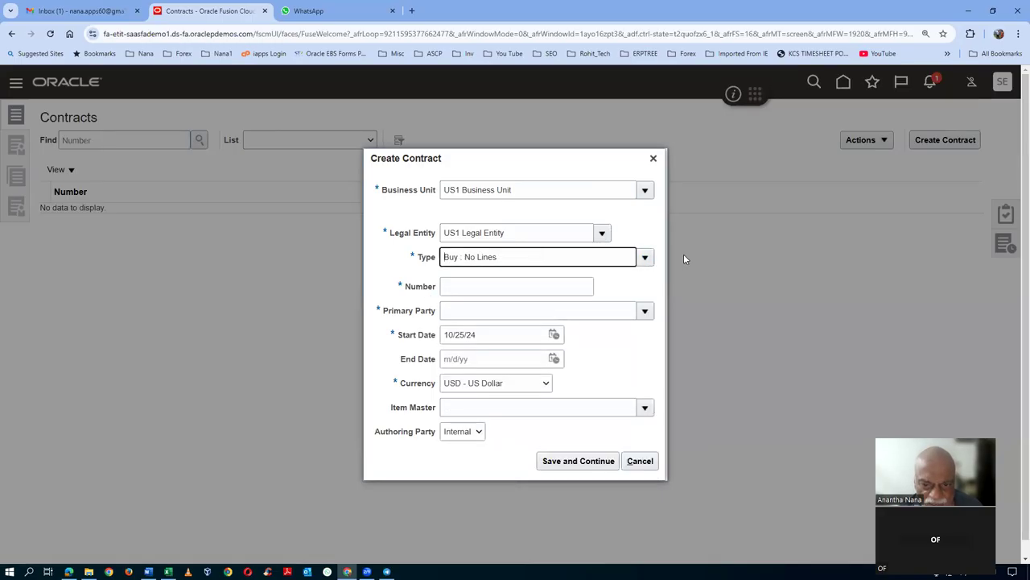
{"action": "left_click", "coordinate": [646, 257]}
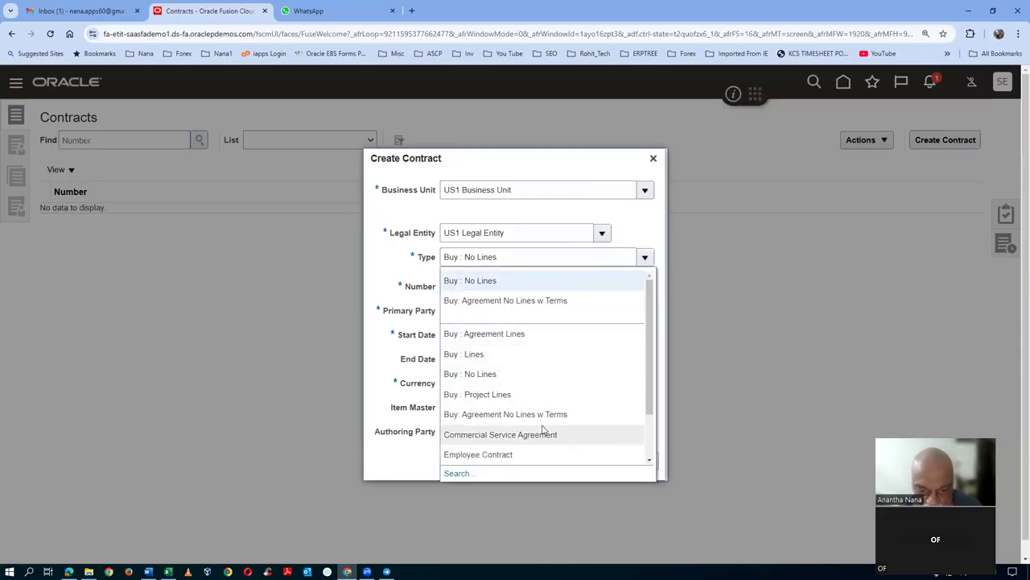
{"action": "scroll", "coordinate": [550, 431], "scroll_direction": "down", "scroll_amount": 1}
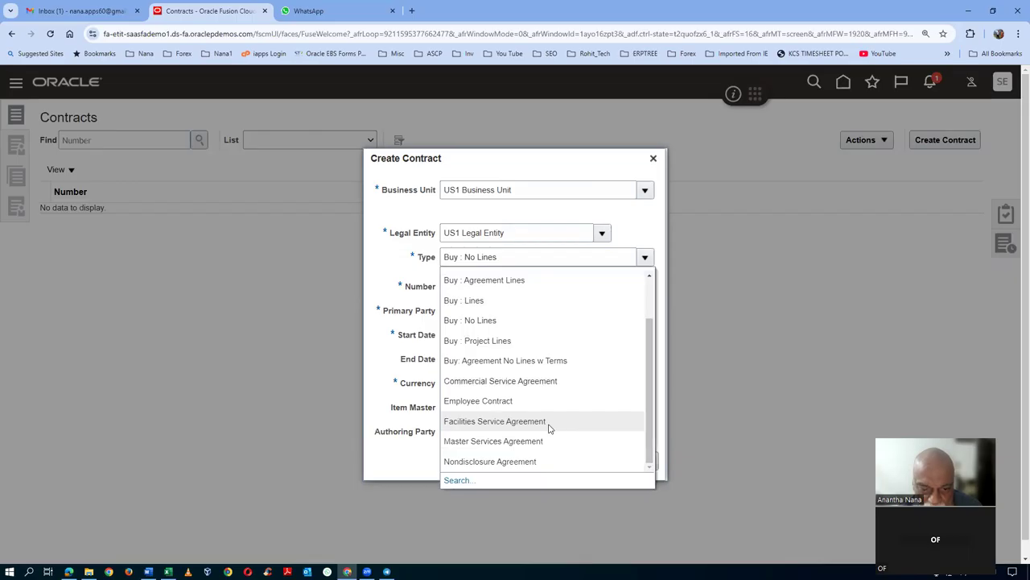
{"action": "scroll", "coordinate": [549, 428], "scroll_direction": "down", "scroll_amount": 1}
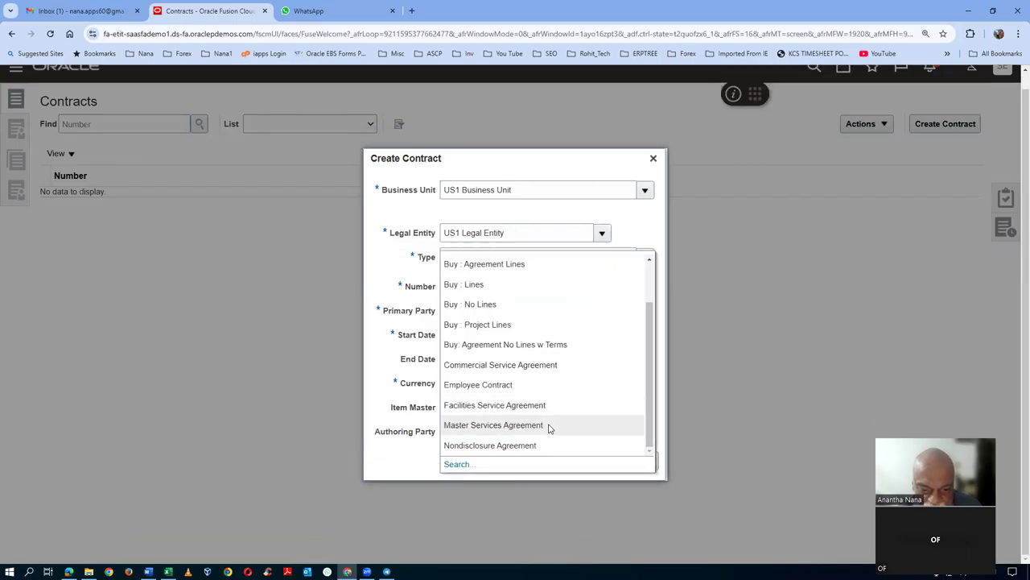
- Run a full contract type search with the name text trimmed to No Lines
{"action": "left_click", "coordinate": [457, 465]}
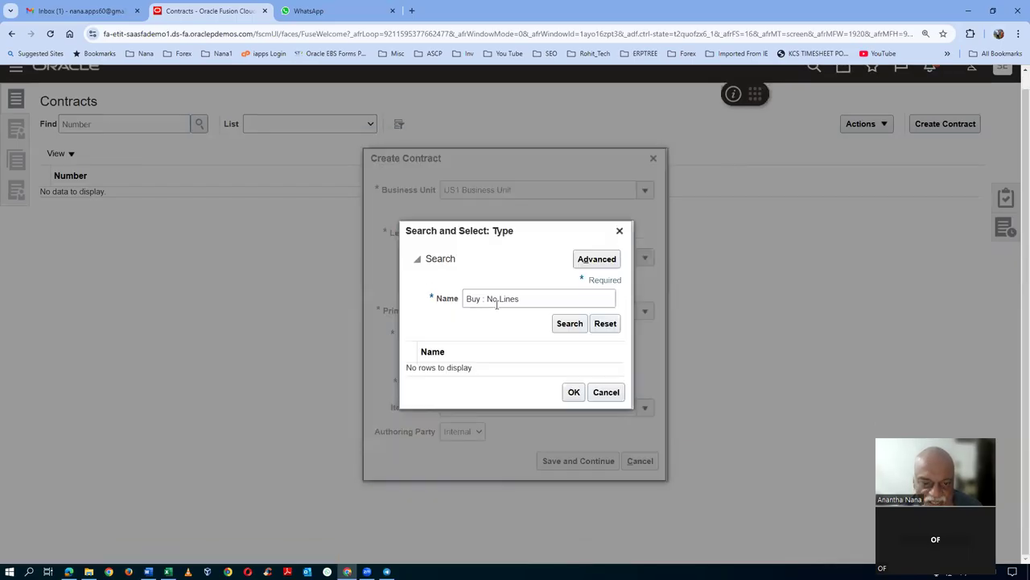
{"action": "left_click", "coordinate": [485, 298]}
{"action": "key", "text": "BackSpace"}
{"action": "key", "text": "BackSpace"}
{"action": "key", "text": "BackSpace"}
{"action": "key", "text": "BackSpace"}
{"action": "key", "text": "BackSpace"}
{"action": "key", "text": "BackSpace"}
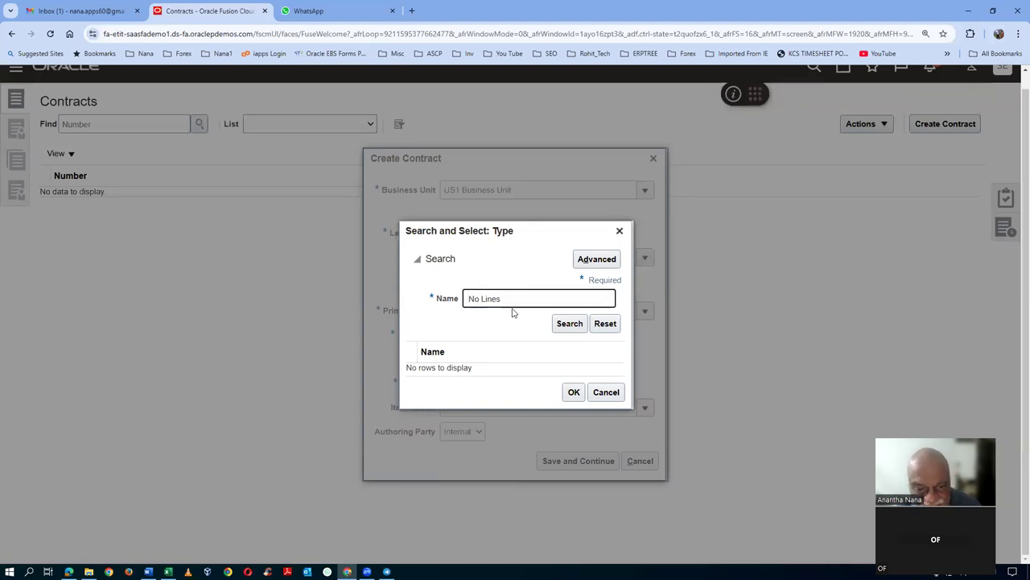
{"action": "left_click", "coordinate": [564, 324]}
{"action": "left_click_drag", "start_coordinate": [503, 299], "coordinate": [359, 302]}
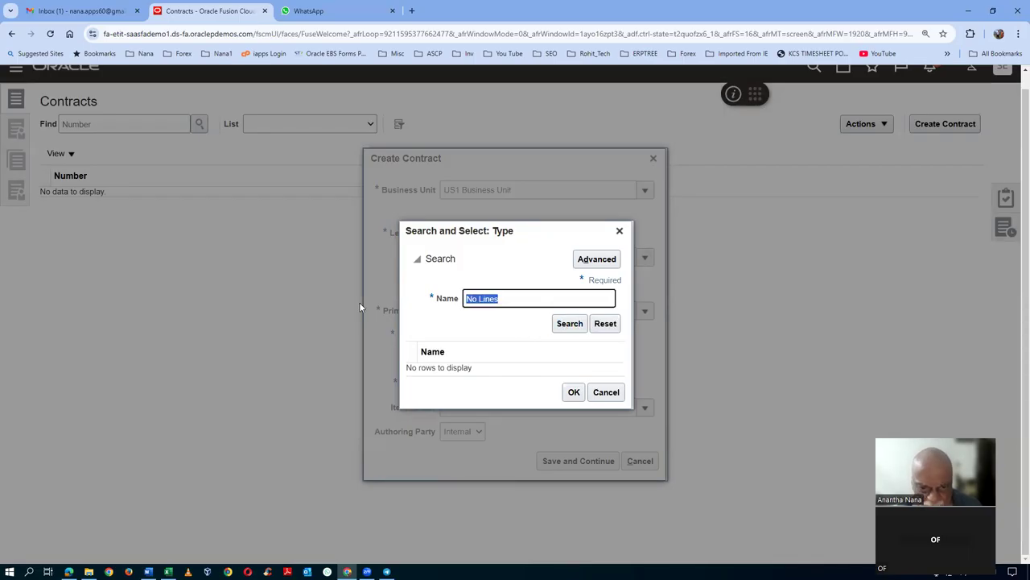
- Advanced-search types containing No Lines and confirm Buy : No Lines as the type
{"action": "left_click", "coordinate": [597, 258]}
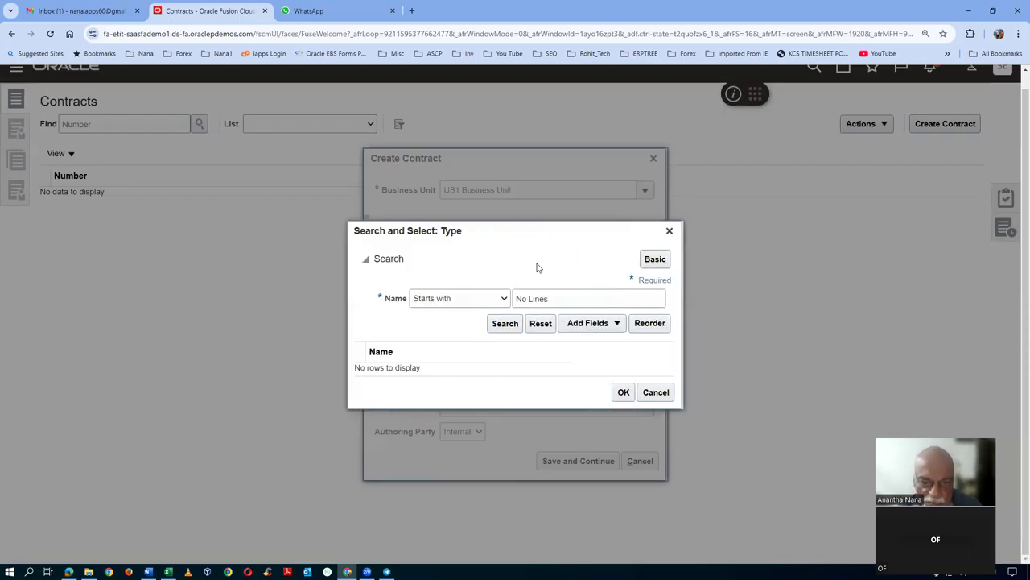
{"action": "left_click", "coordinate": [479, 298]}
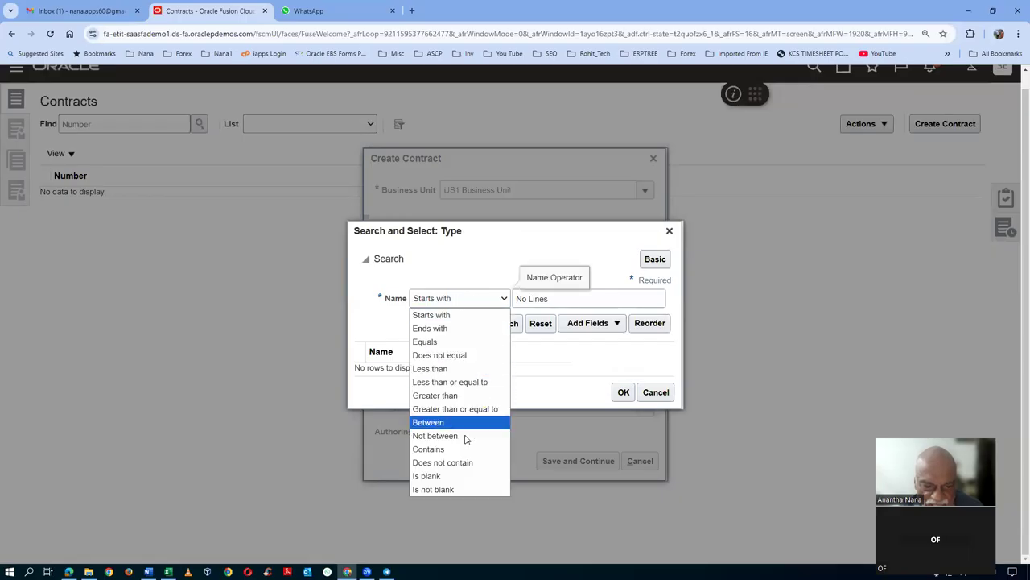
{"action": "left_click", "coordinate": [434, 448]}
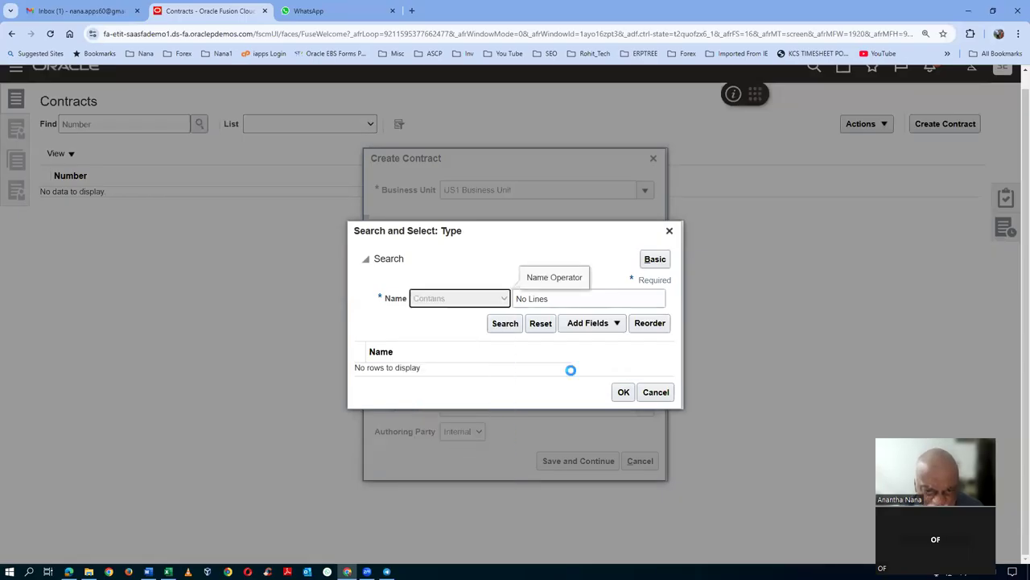
{"action": "left_click", "coordinate": [553, 306]}
{"action": "left_click", "coordinate": [504, 324]}
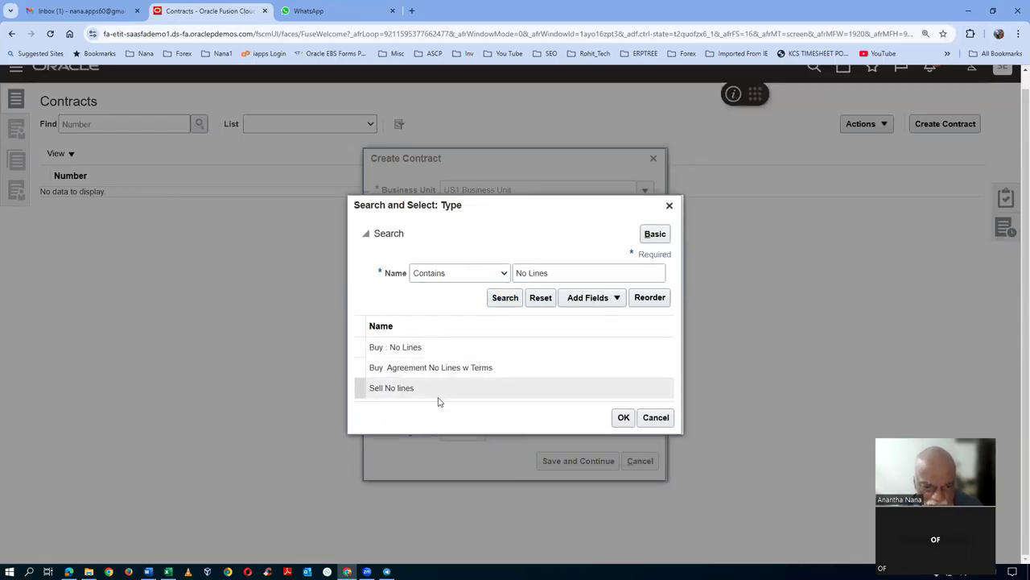
{"action": "left_click", "coordinate": [451, 349]}
{"action": "left_click", "coordinate": [624, 418]}
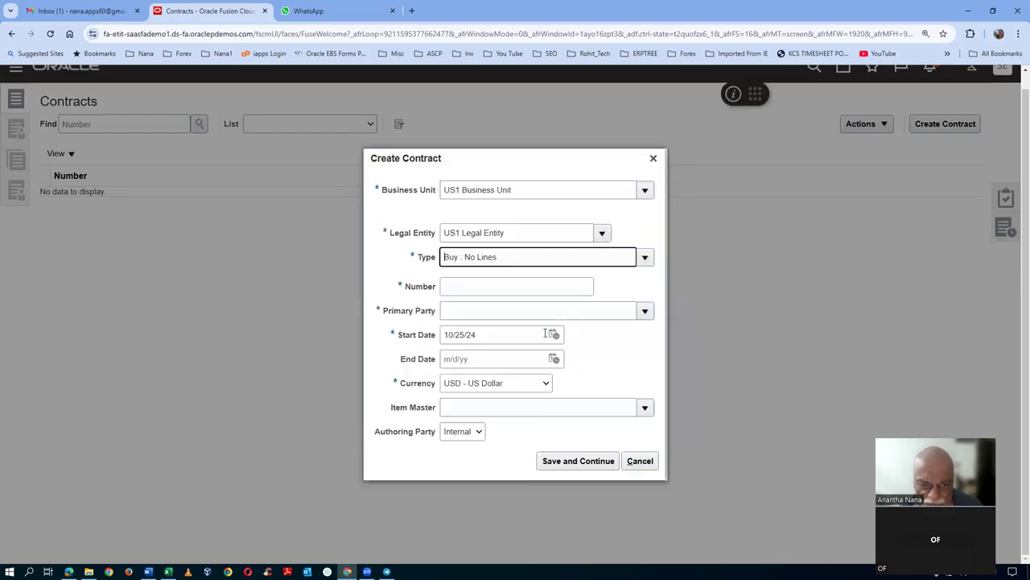
- Enter contract number 40, primary party ABC Consulting and item master Operations in Create Contract
{"action": "left_click", "coordinate": [475, 286]}
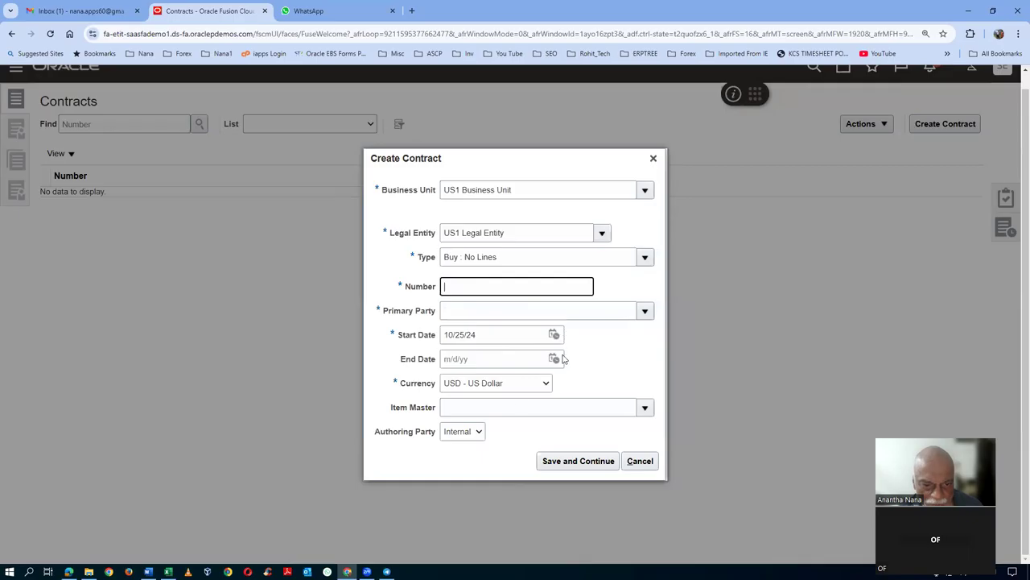
{"action": "left_click", "coordinate": [513, 307]}
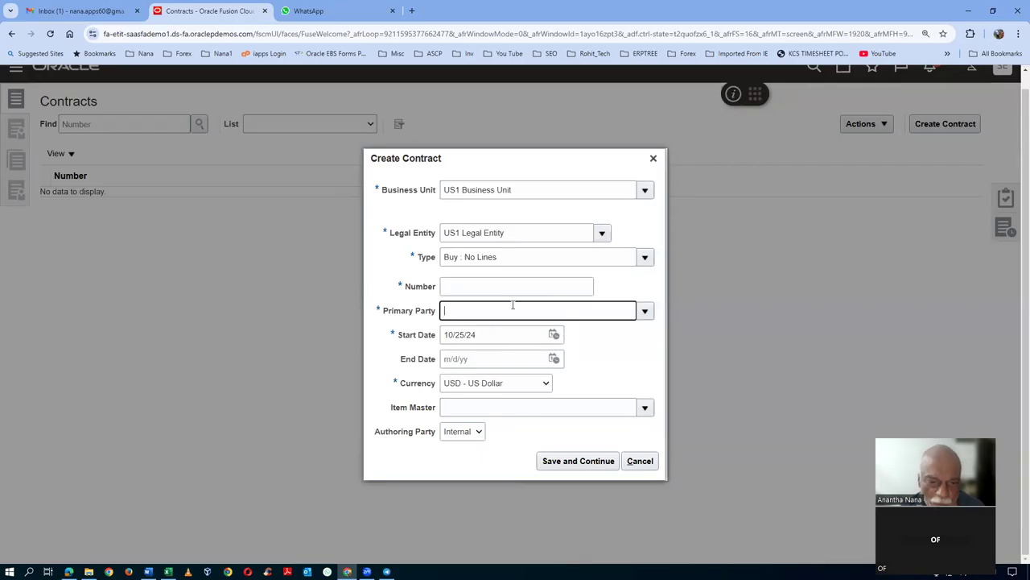
{"action": "type", "text": "ABC C"}
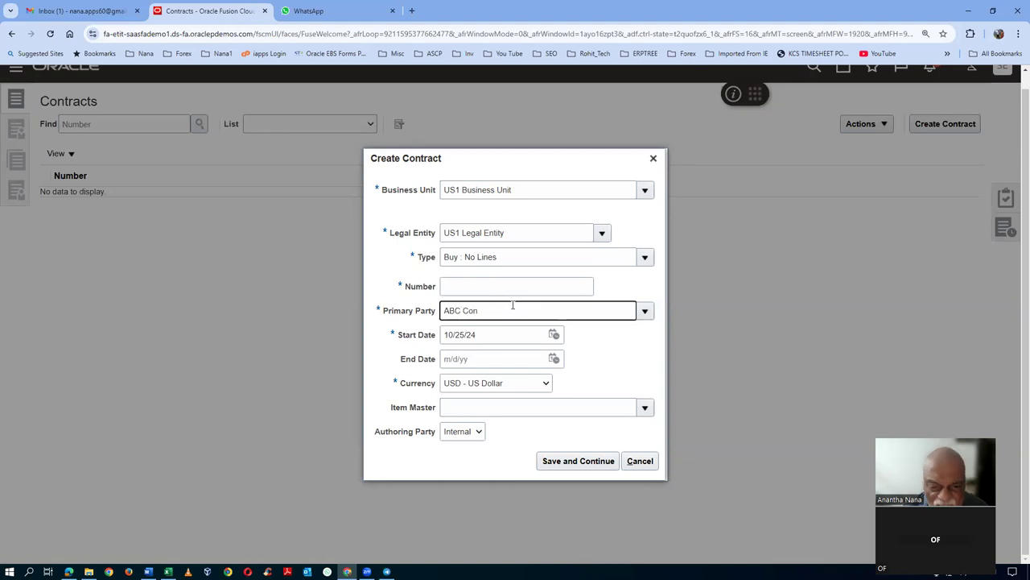
{"action": "type", "text": "on"}
{"action": "key", "text": "Tab"}
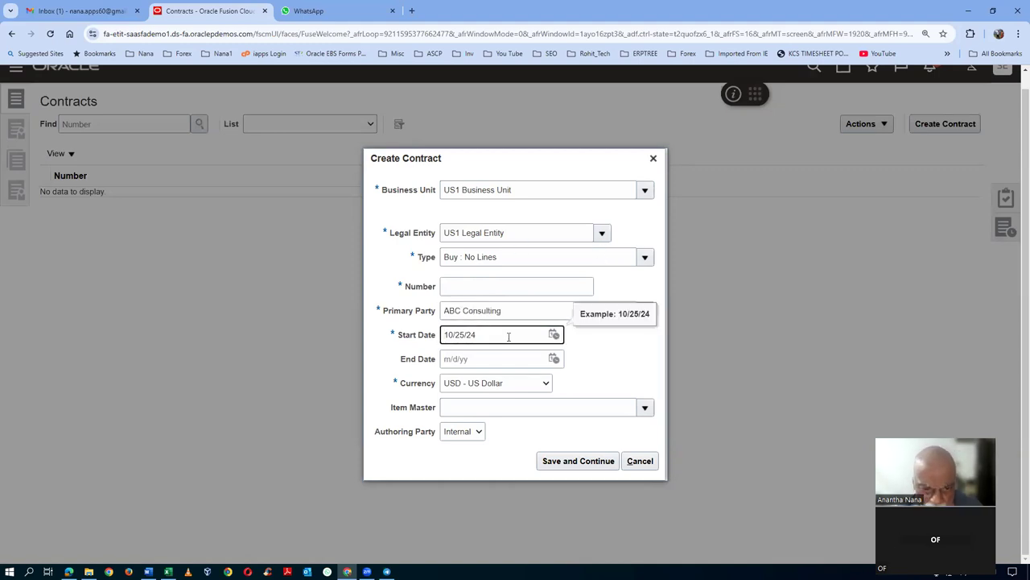
{"action": "left_click", "coordinate": [459, 283]}
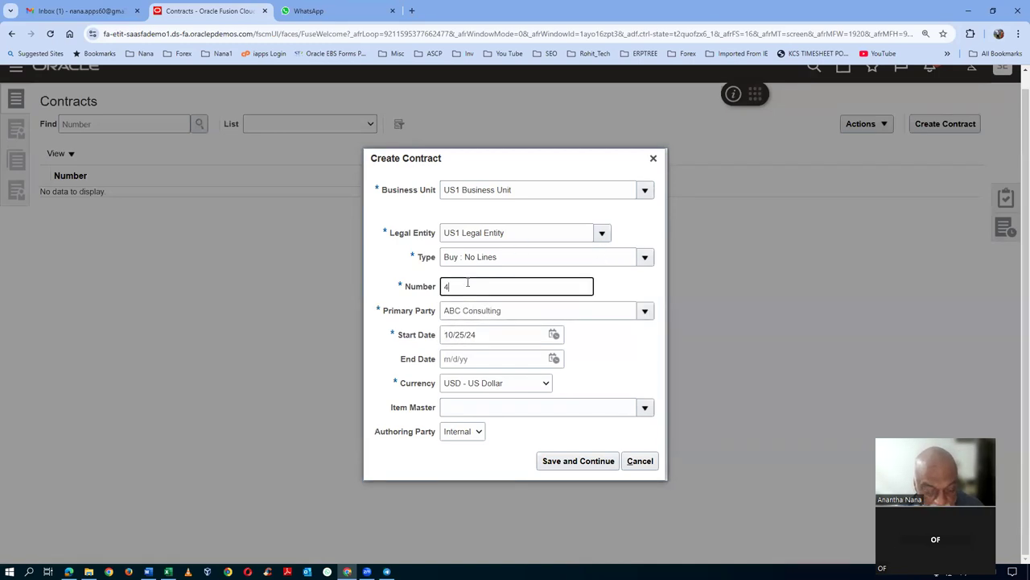
{"action": "type", "text": "40"}
{"action": "key", "text": "Tab"}
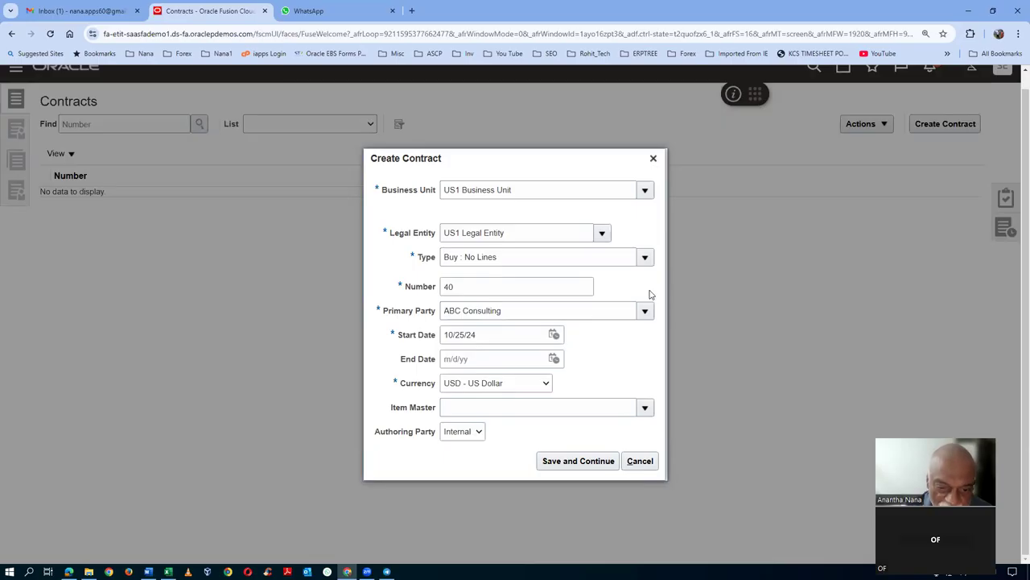
{"action": "left_click", "coordinate": [486, 412]}
{"action": "type", "text": "Operations"}
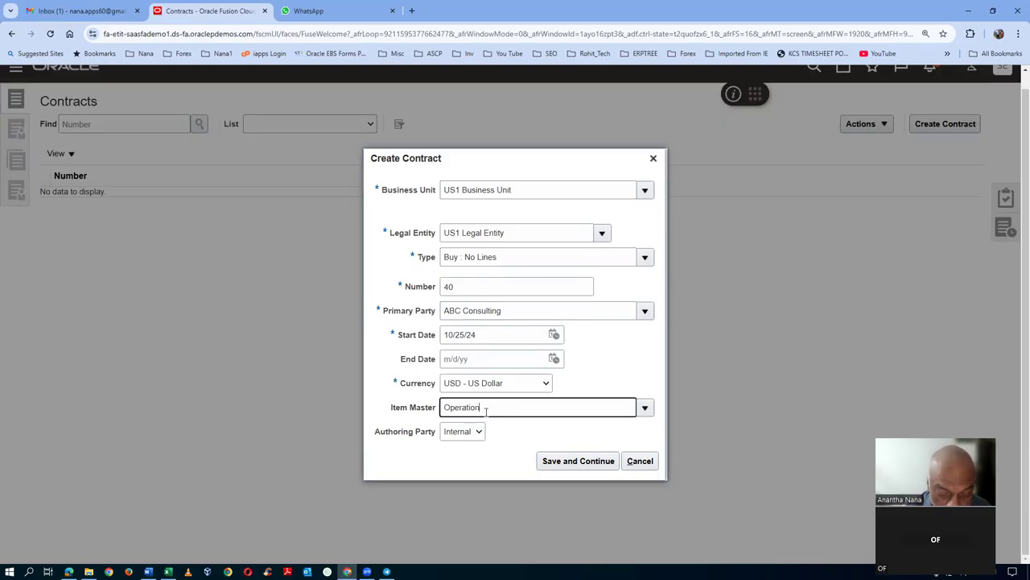
{"action": "key", "text": "Tab"}
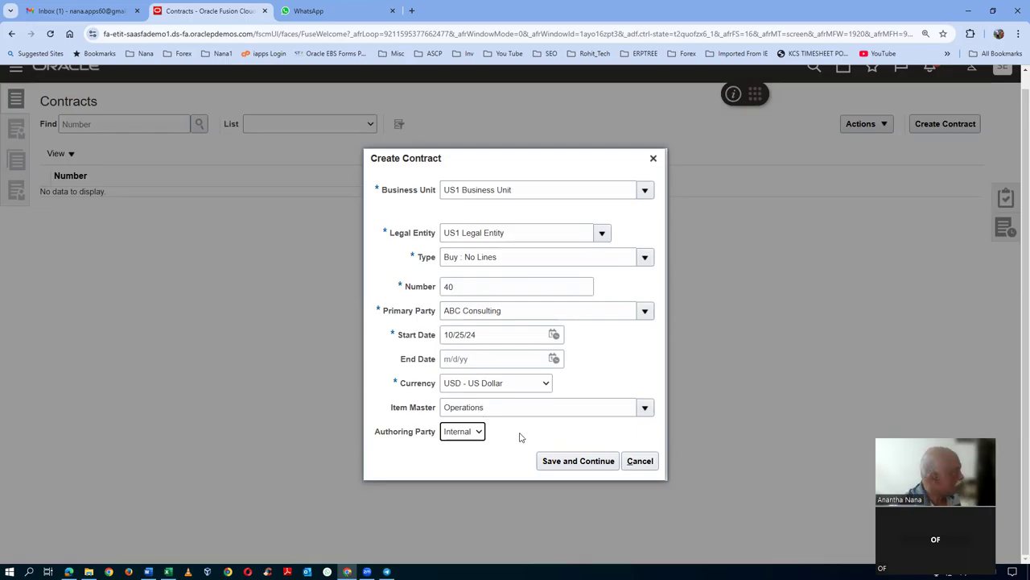
- Save contract 40 and open its Draft version 1 in the Edit Contract overview
{"action": "left_click", "coordinate": [565, 460]}
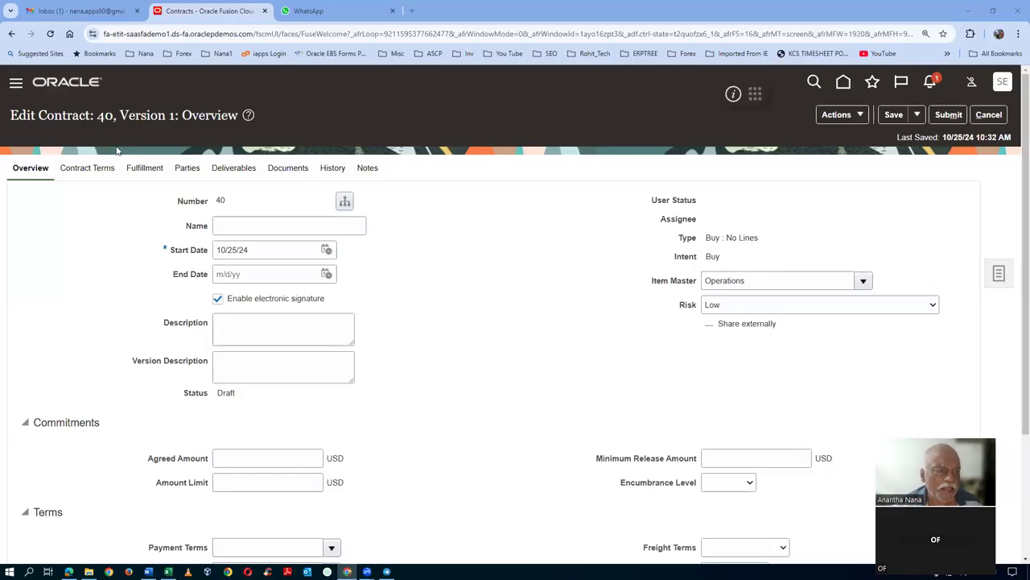
{"action": "left_click_drag", "start_coordinate": [39, 117], "coordinate": [206, 128]}
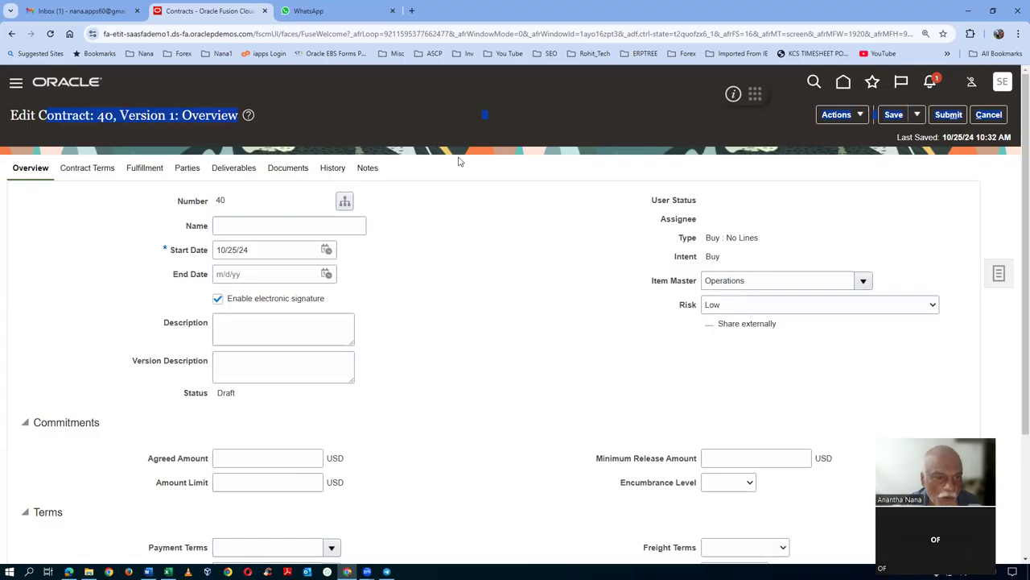
{"action": "left_click", "coordinate": [486, 291]}
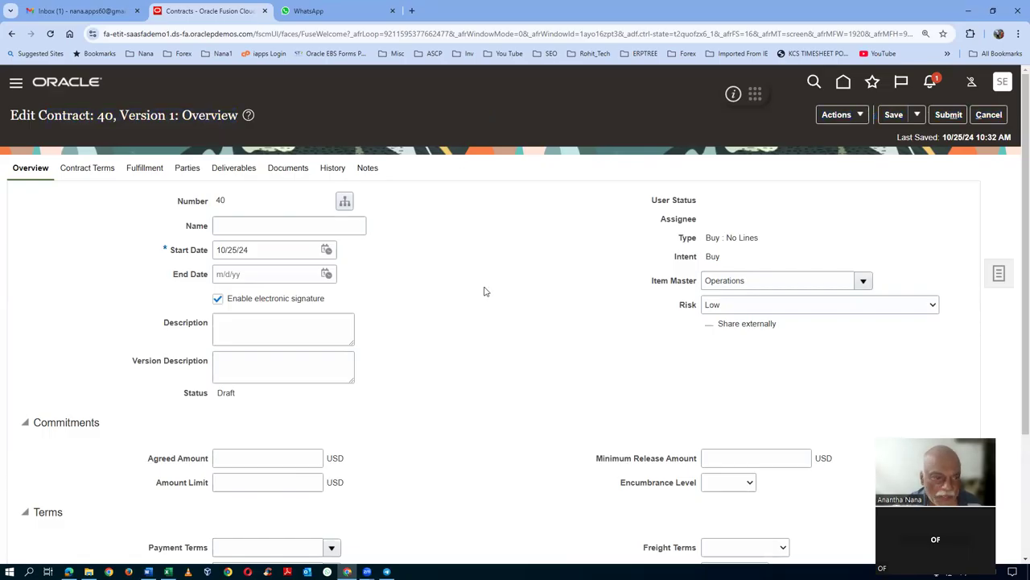